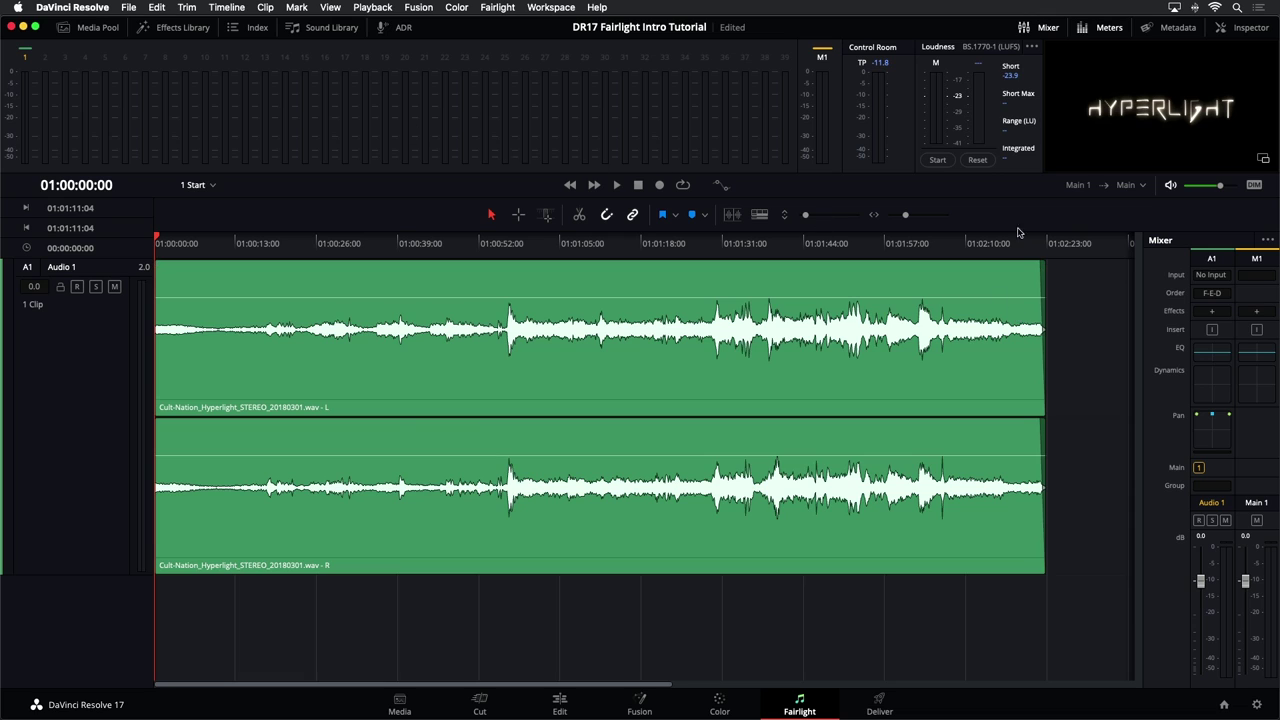
# - Mute the monitoring output and play two short stretches of the timeline, stopping at 01:00:23:14
pyautogui.click(1170, 185)
pyautogui.press('space')
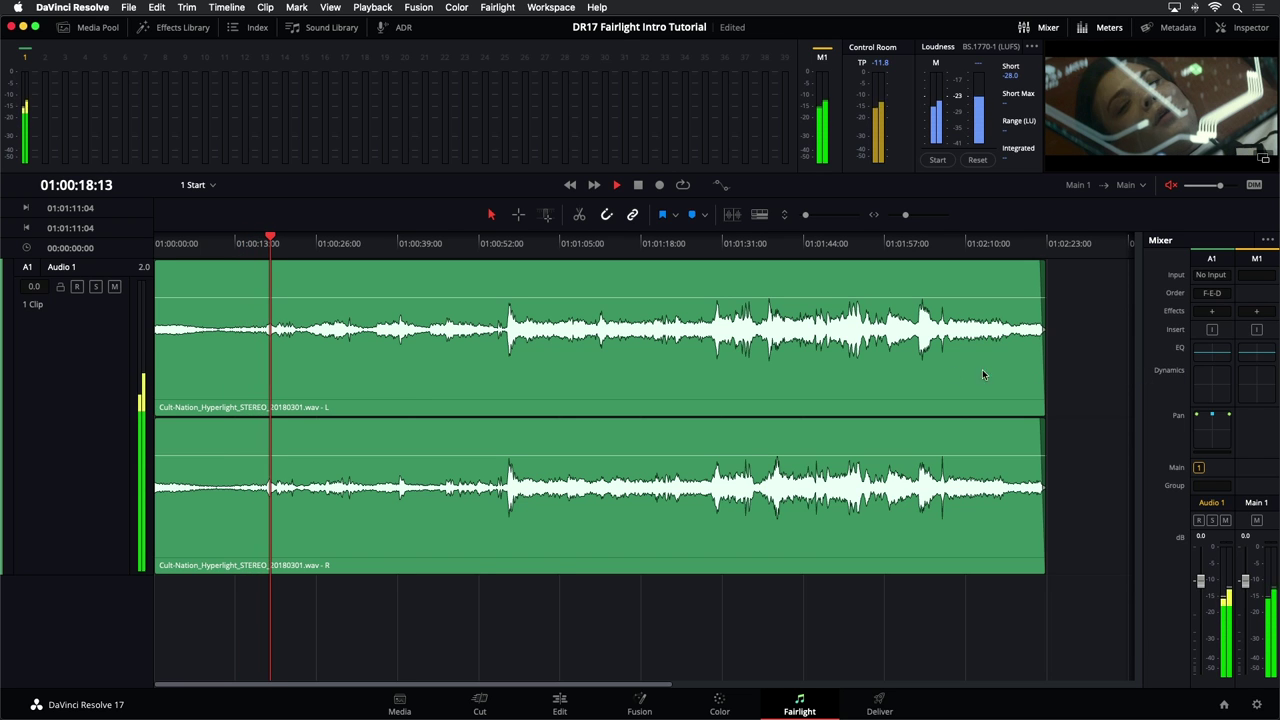
pyautogui.press('space')
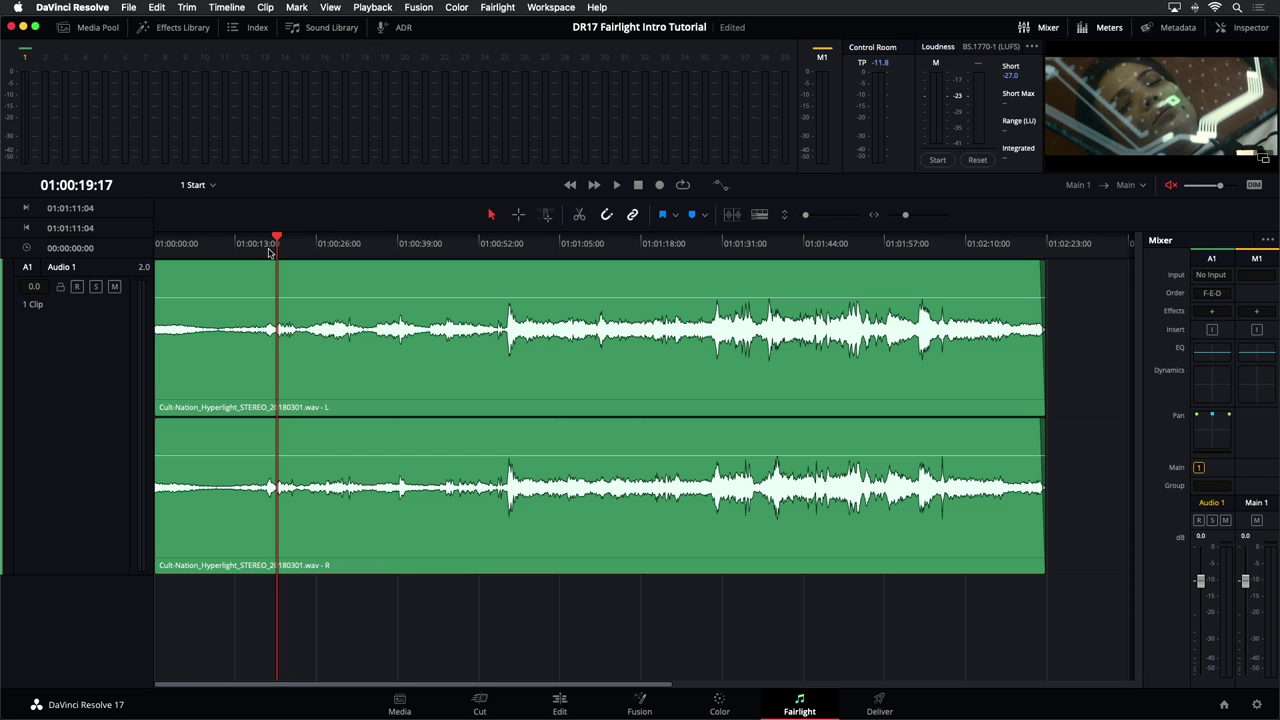
pyautogui.press('space')
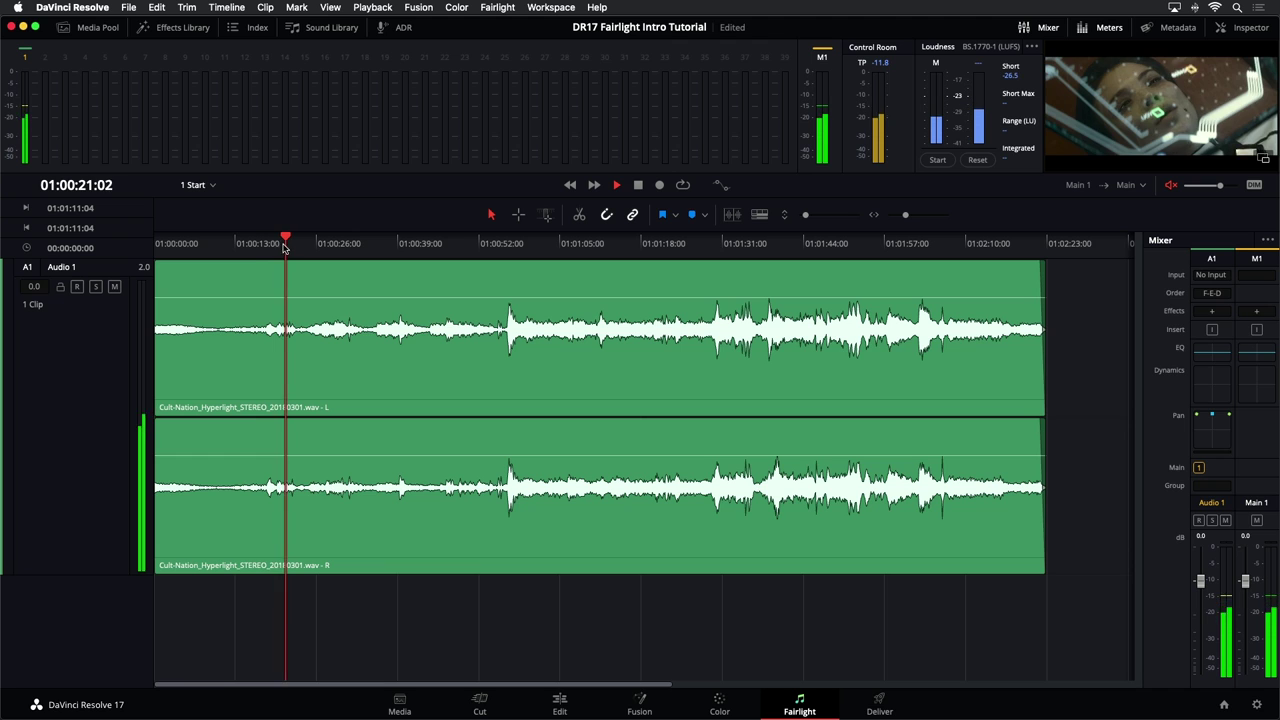
pyautogui.press('space')
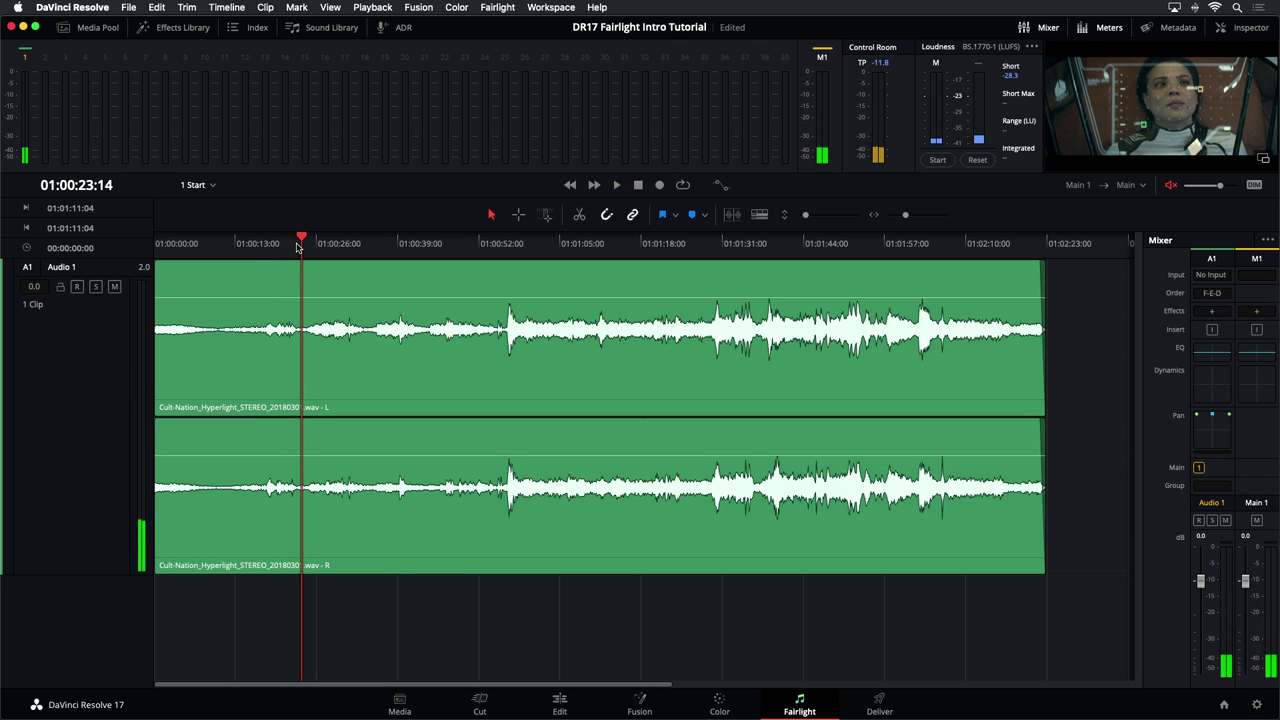
# - Unmute the monitoring output and play a brief stretch of the timeline, stopping at 01:00:25:12
pyautogui.click(1171, 186)
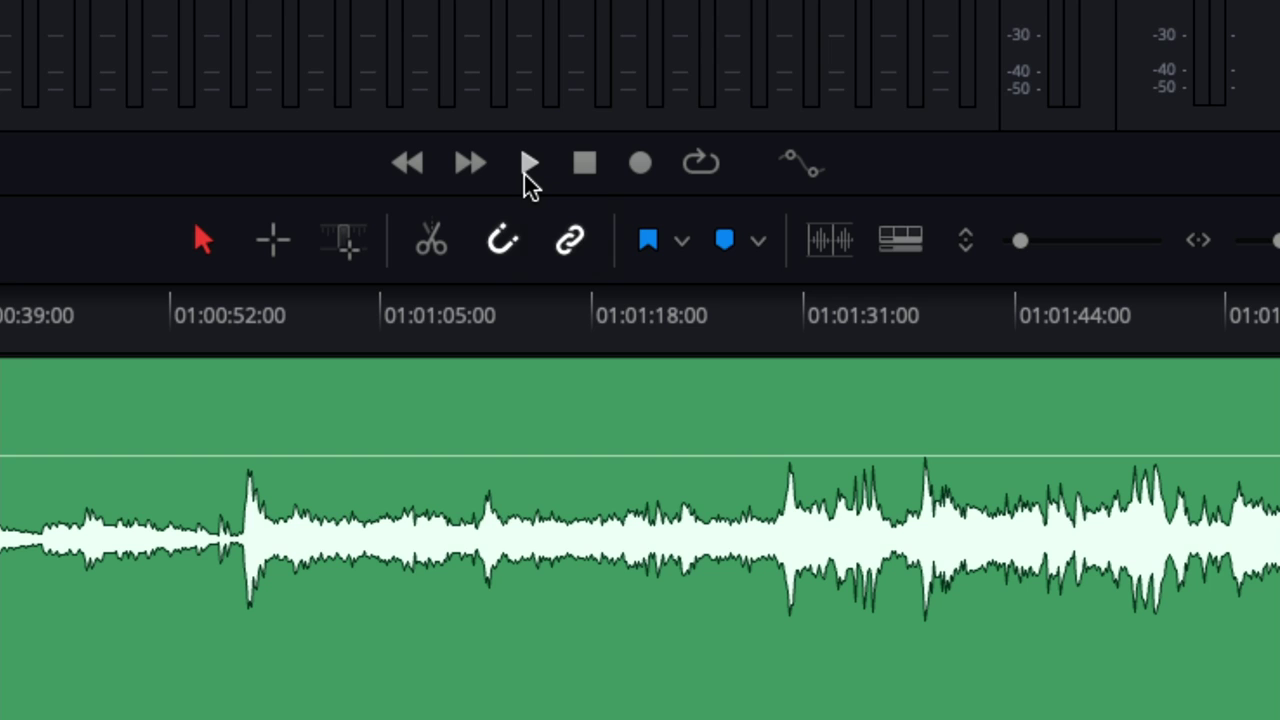
pyautogui.click(527, 168)
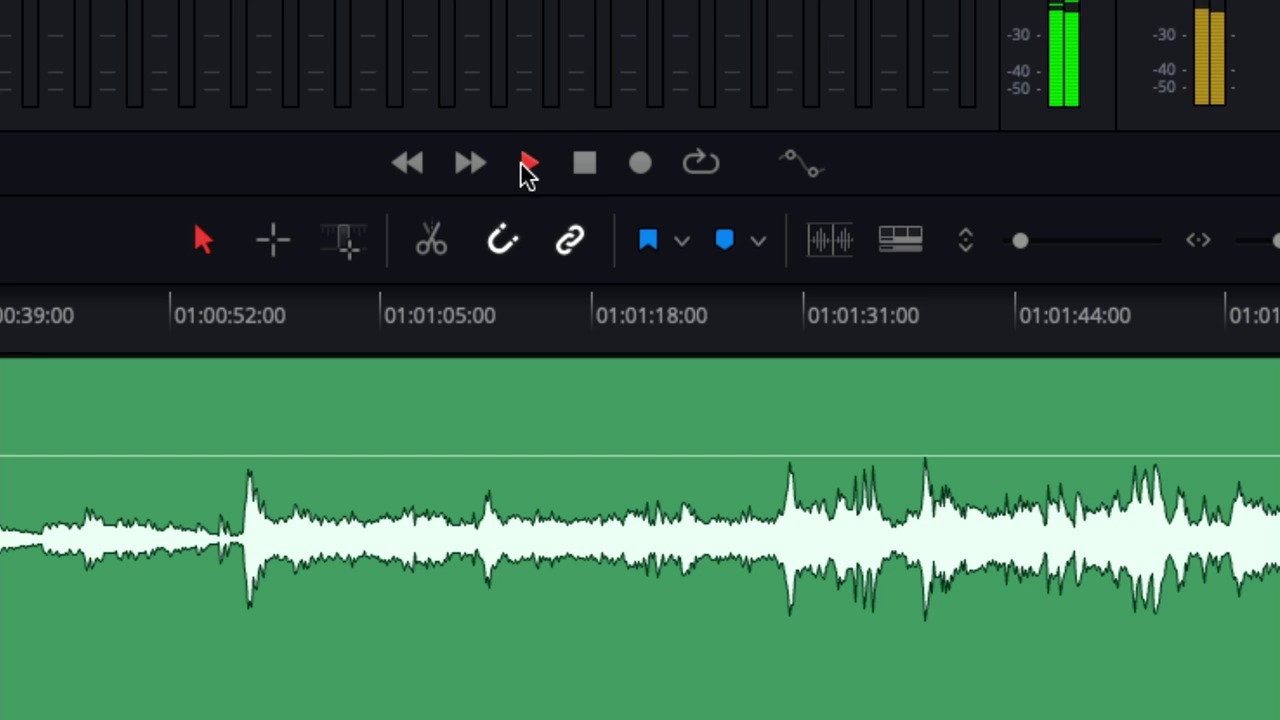
pyautogui.click(585, 170)
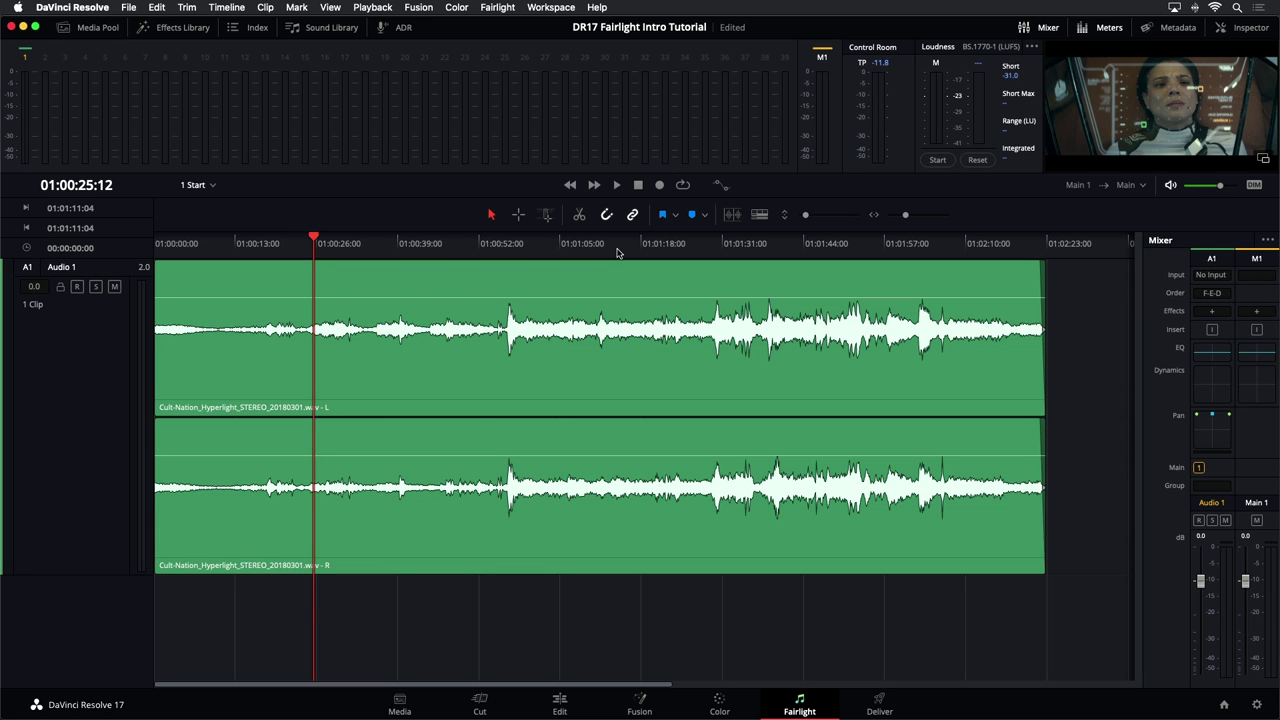
# - Jump the playhead back and forth between the start and end of the timeline, finishing at the start
pyautogui.press('Home')
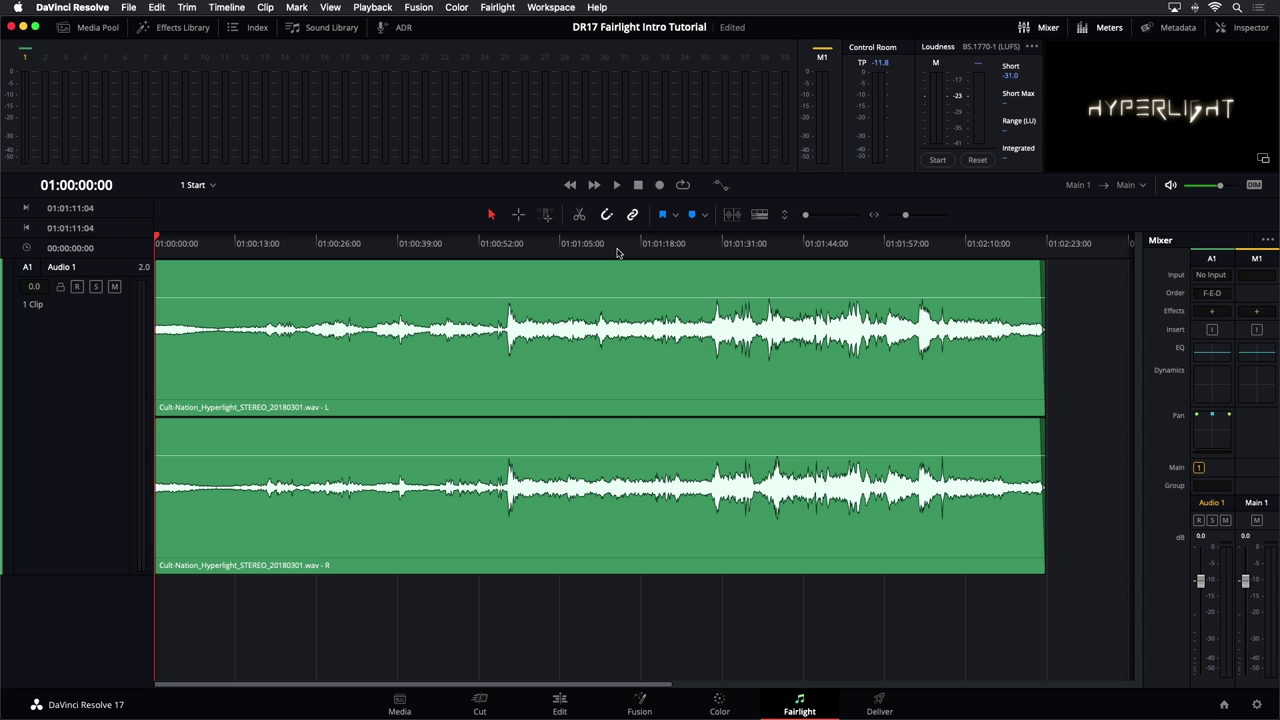
pyautogui.press('End')
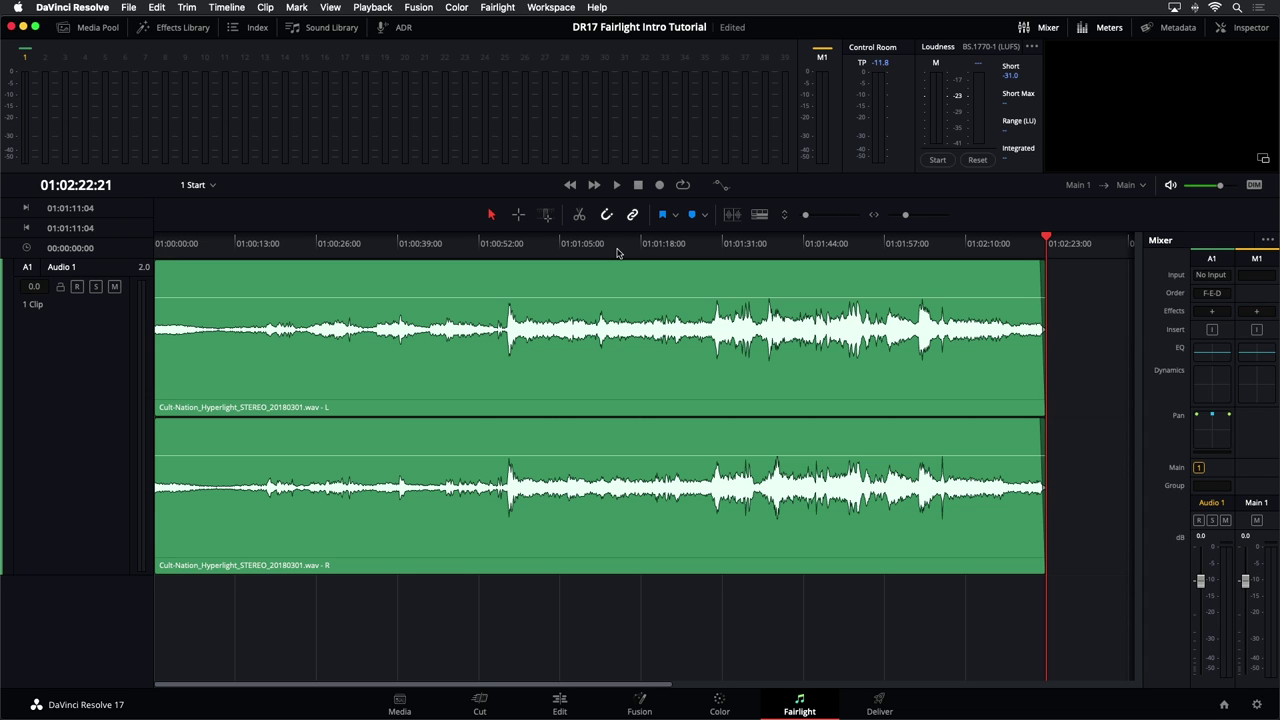
pyautogui.press('Home')
pyautogui.press('End')
pyautogui.press('Home')
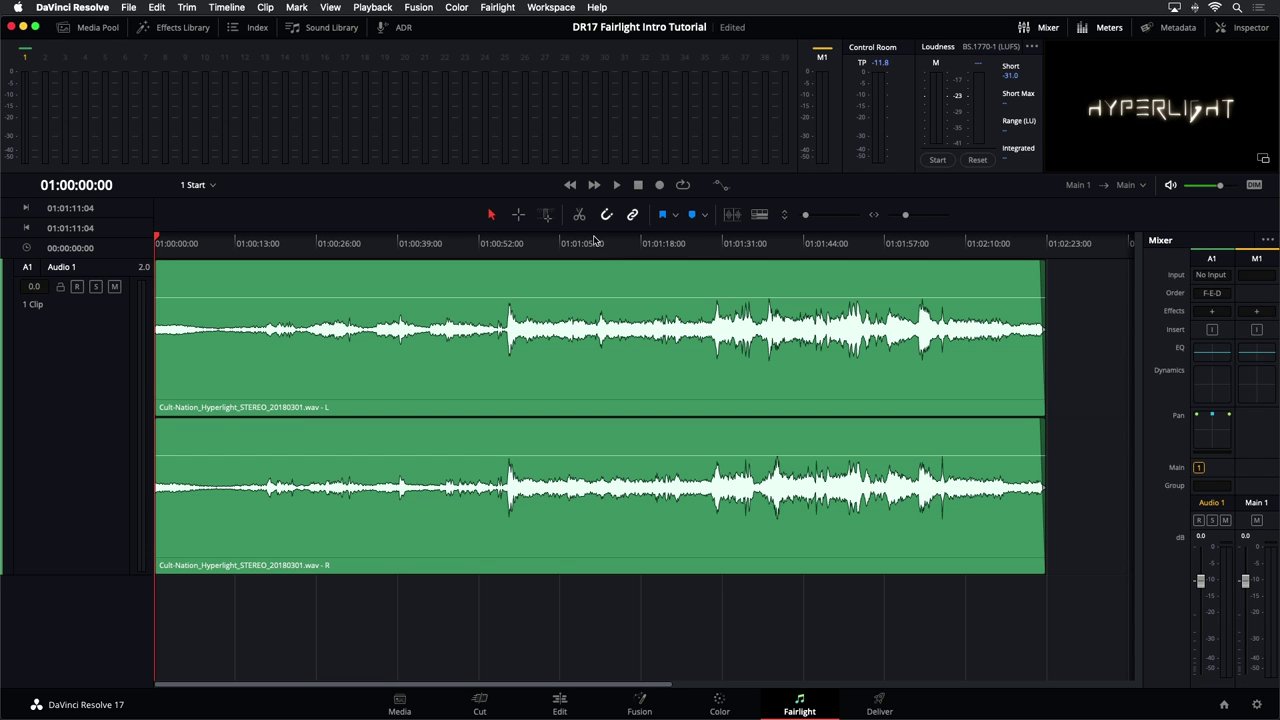
# - Play the timeline from 01:00:43:00, stop at 01:00:46:14, and leave the Audio 1 clip deselected
pyautogui.click(107, 353)
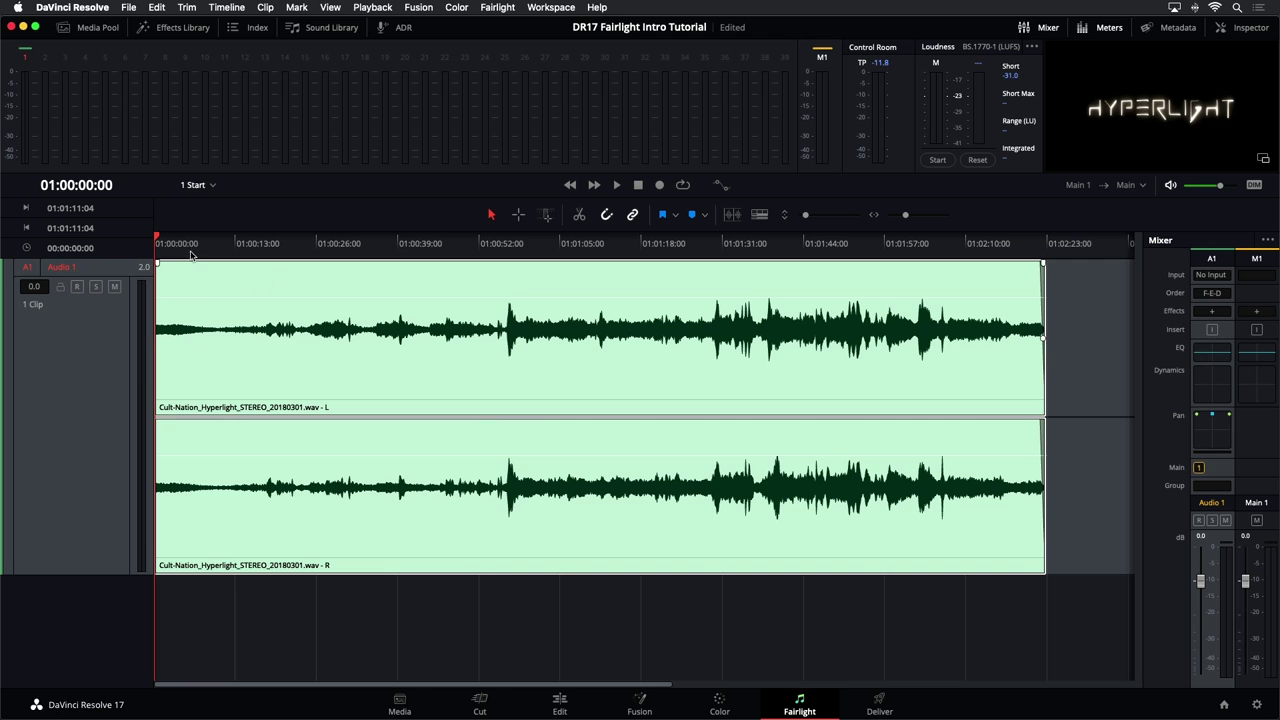
pyautogui.click(107, 349)
pyautogui.click(423, 246)
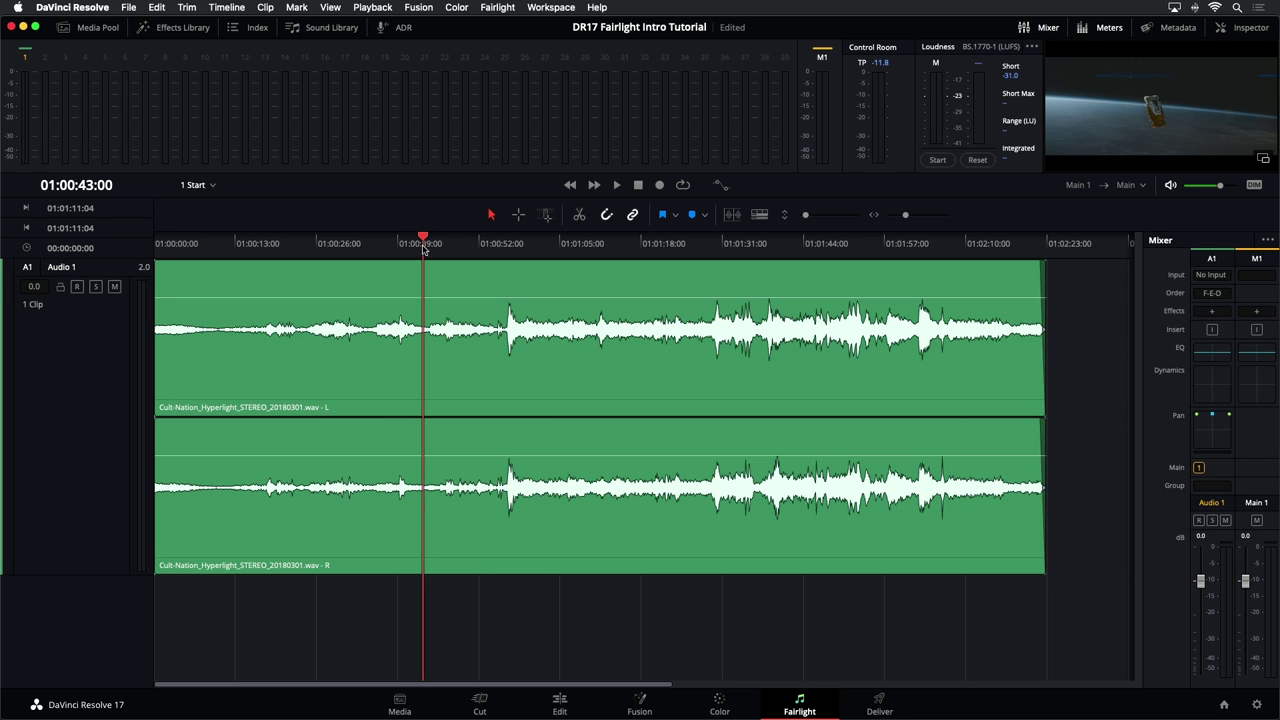
pyautogui.press('space')
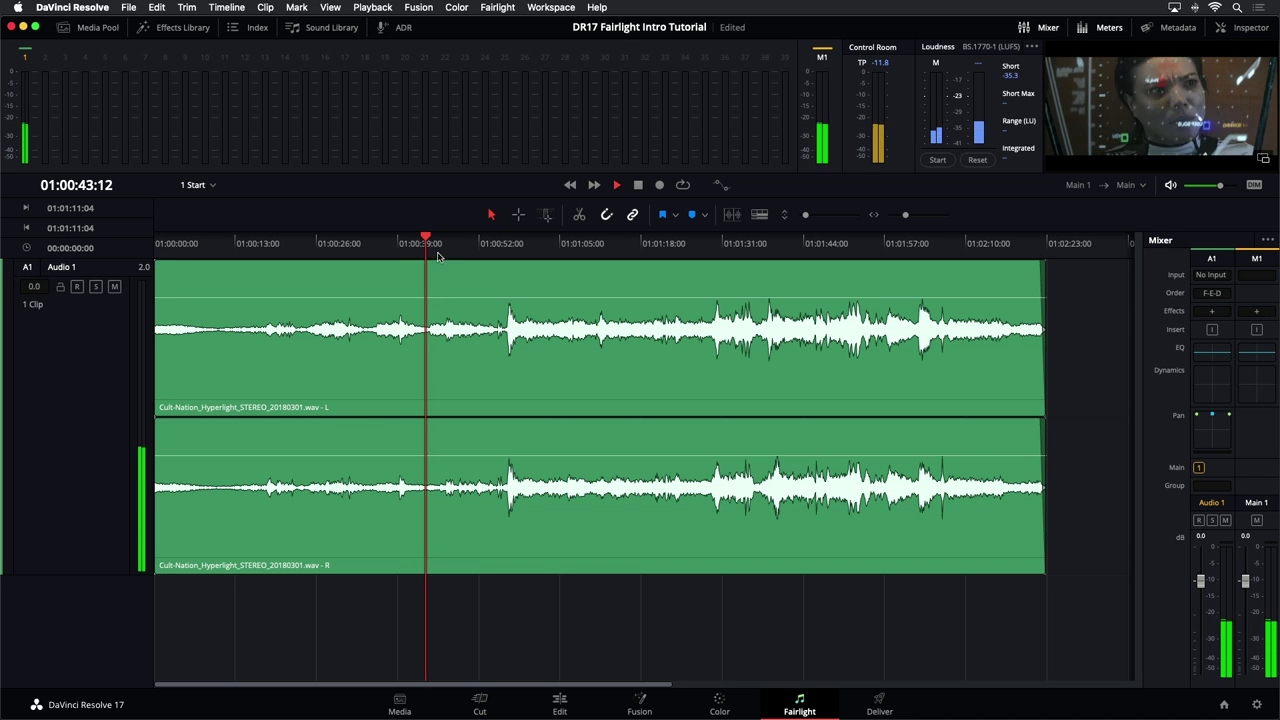
pyautogui.click(432, 320)
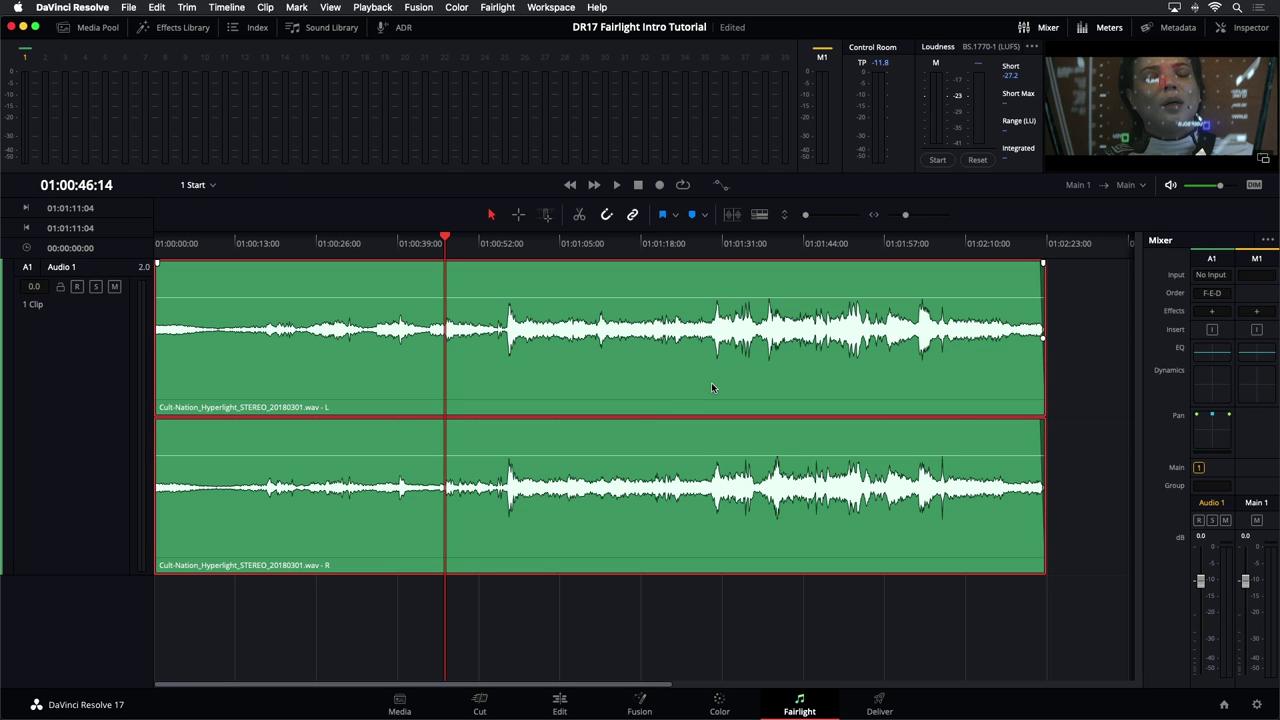
pyautogui.click(1092, 340)
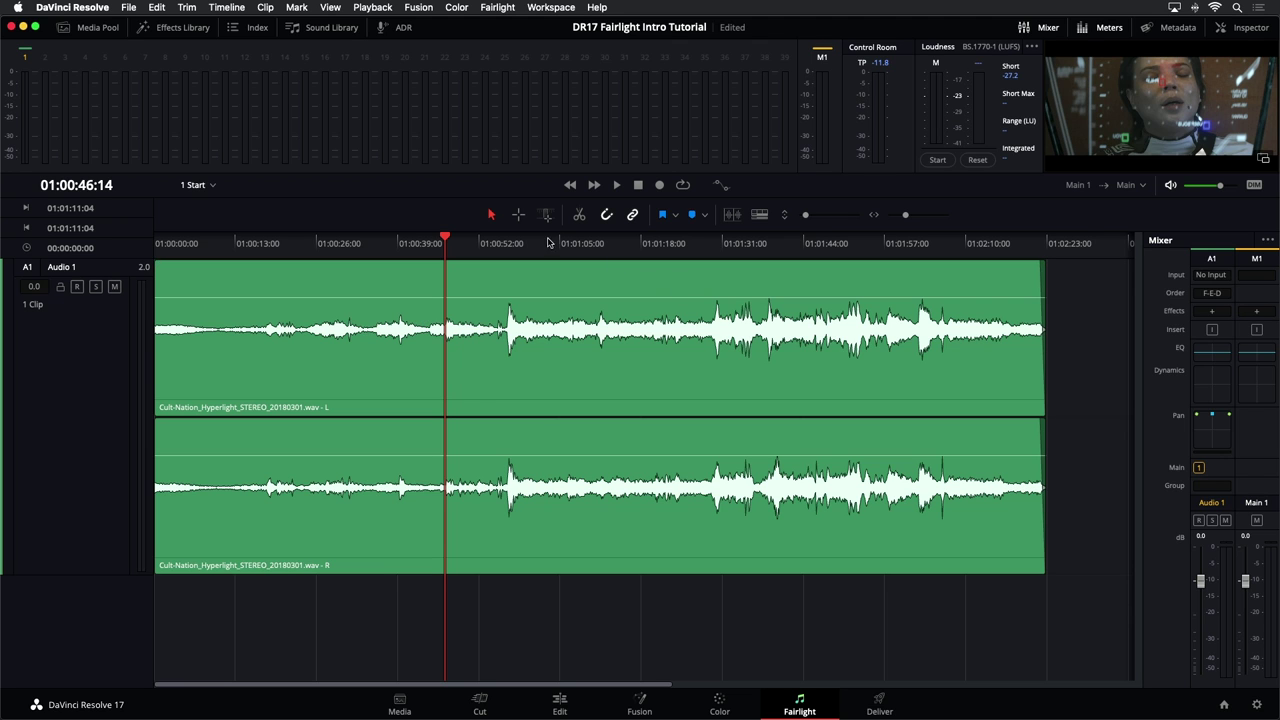
# - Scrub the playhead to several positions along the time ruler and park it at 01:00:25:02
pyautogui.moveTo(446, 242); pyautogui.dragTo(657, 245)
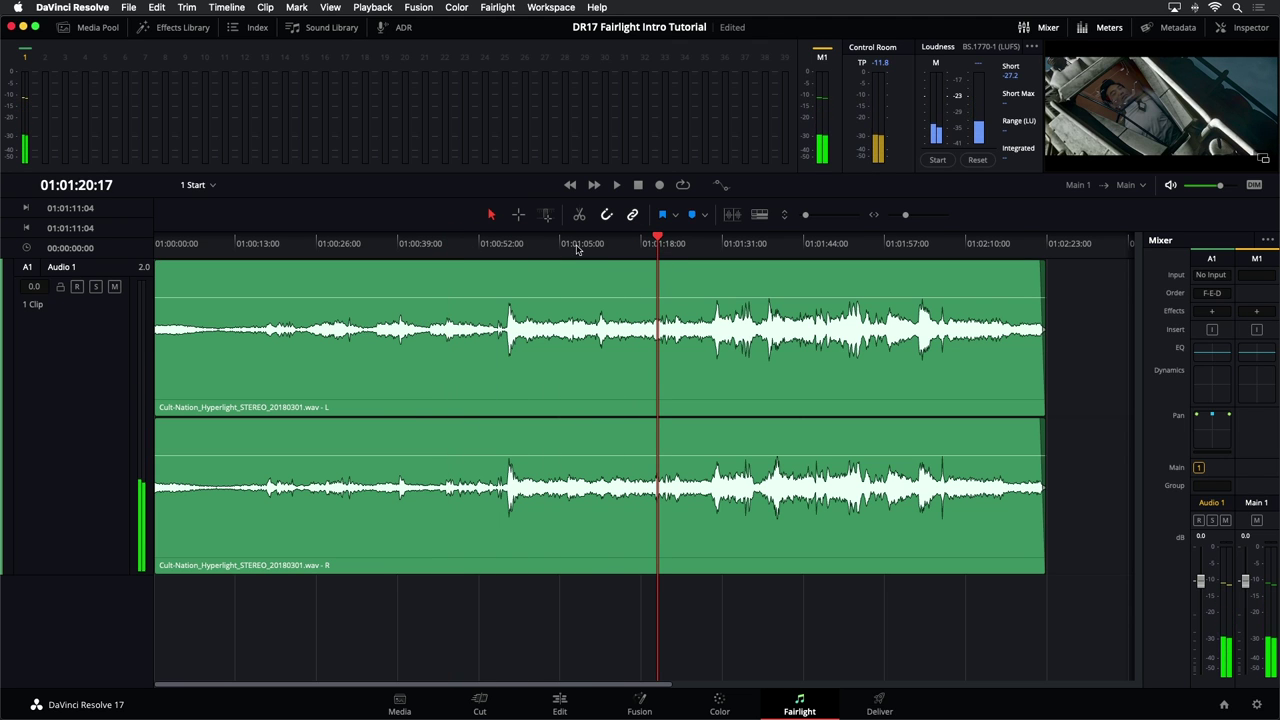
pyautogui.click(500, 245)
pyautogui.moveTo(480, 248)
pyautogui.mouseDown()
pyautogui.moveTo(428, 245)
pyautogui.moveTo(509, 245)
pyautogui.moveTo(487, 250)
pyautogui.mouseUp()
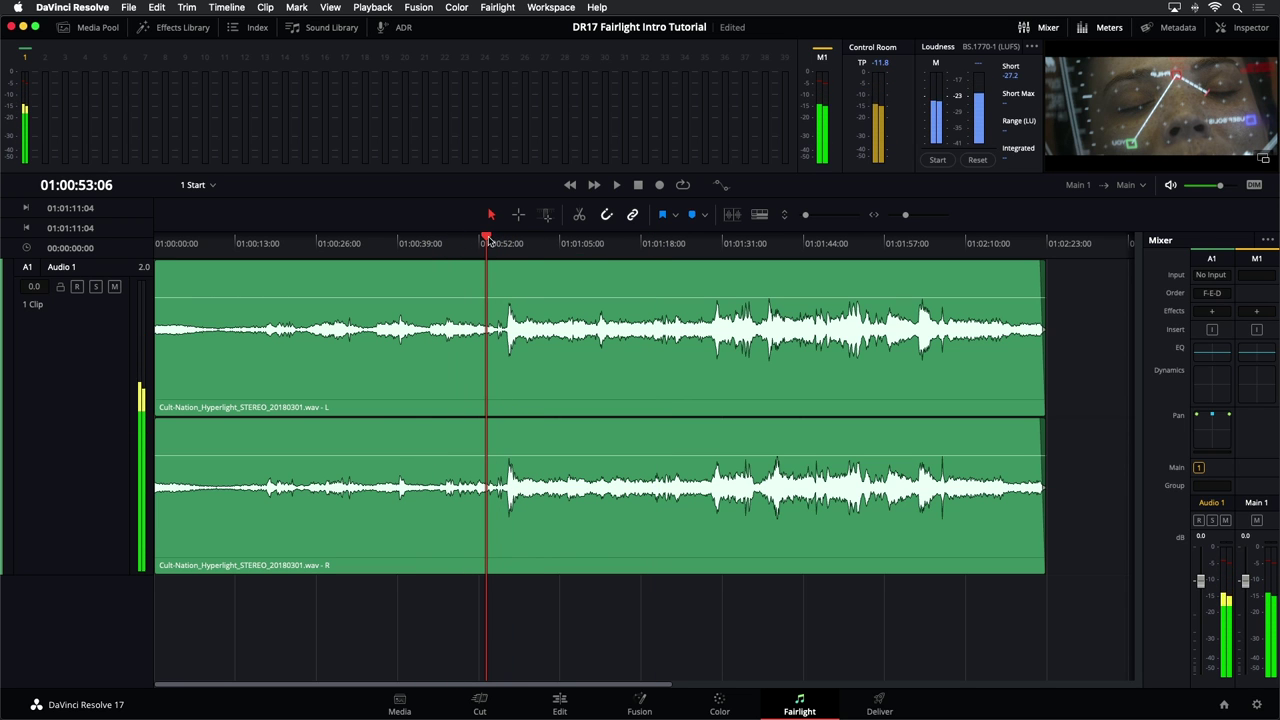
pyautogui.click(636, 245)
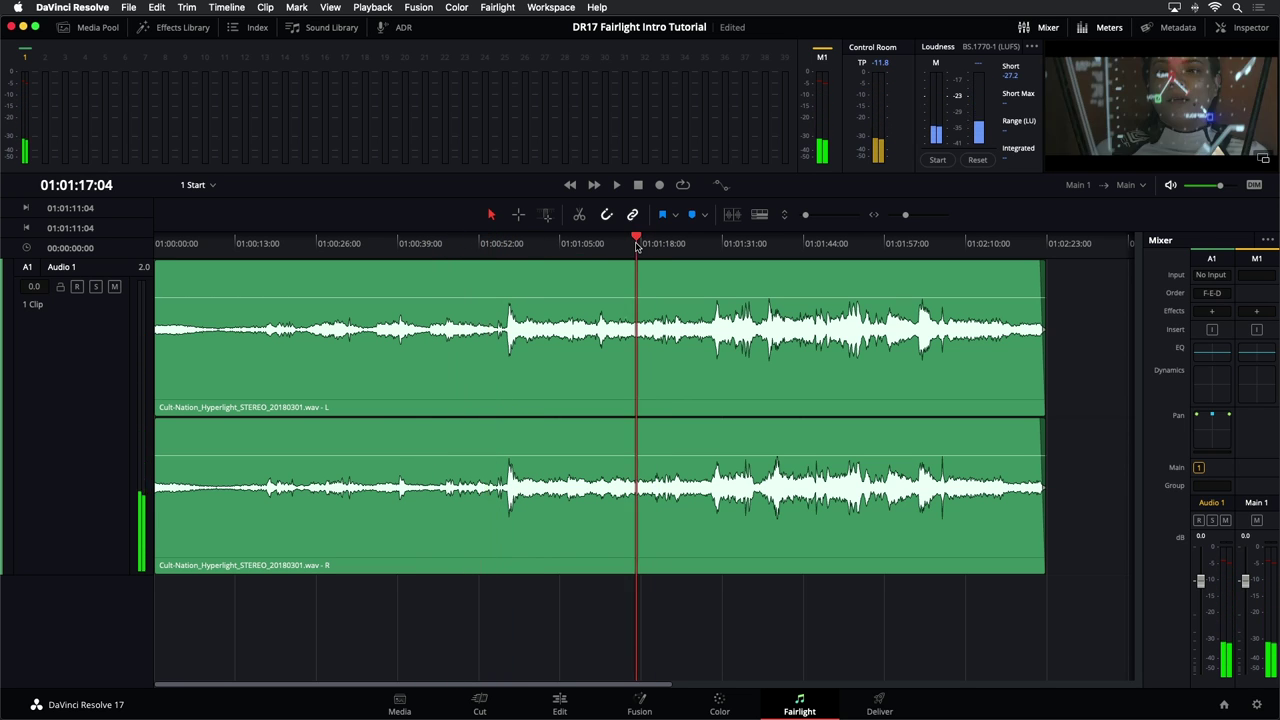
pyautogui.click(746, 245)
pyautogui.click(838, 245)
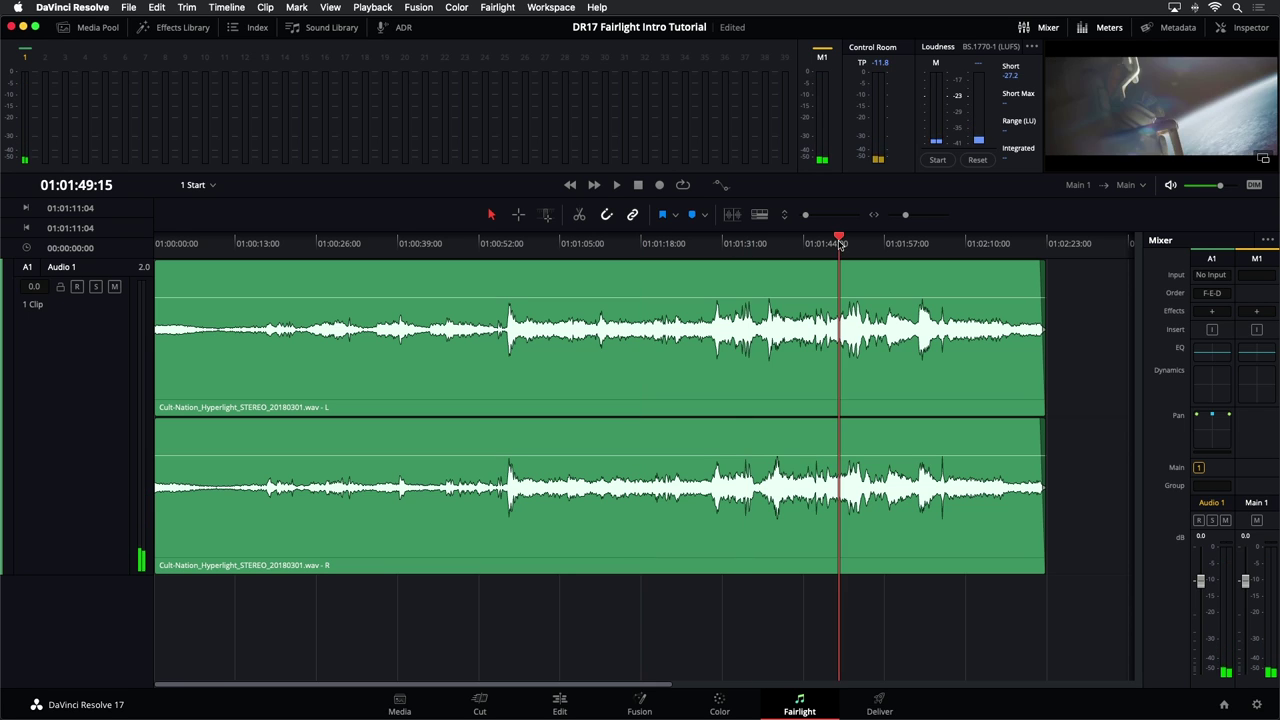
pyautogui.click(325, 245)
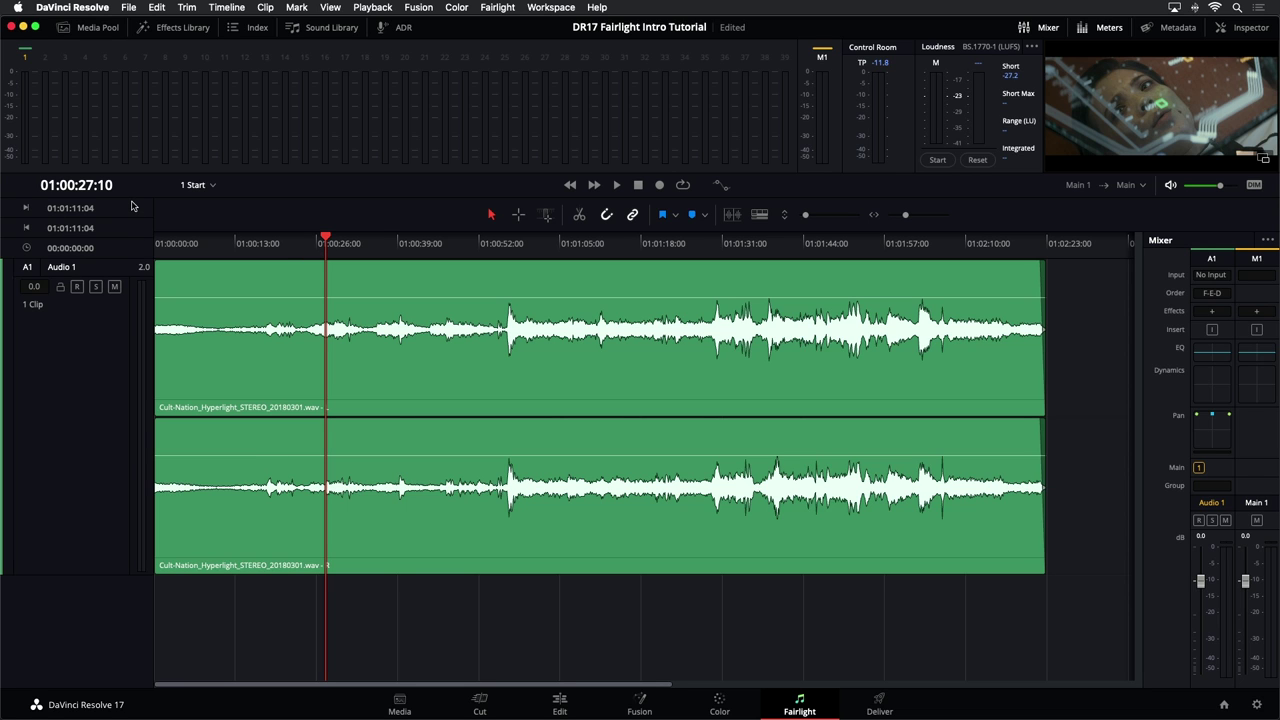
pyautogui.click(312, 249)
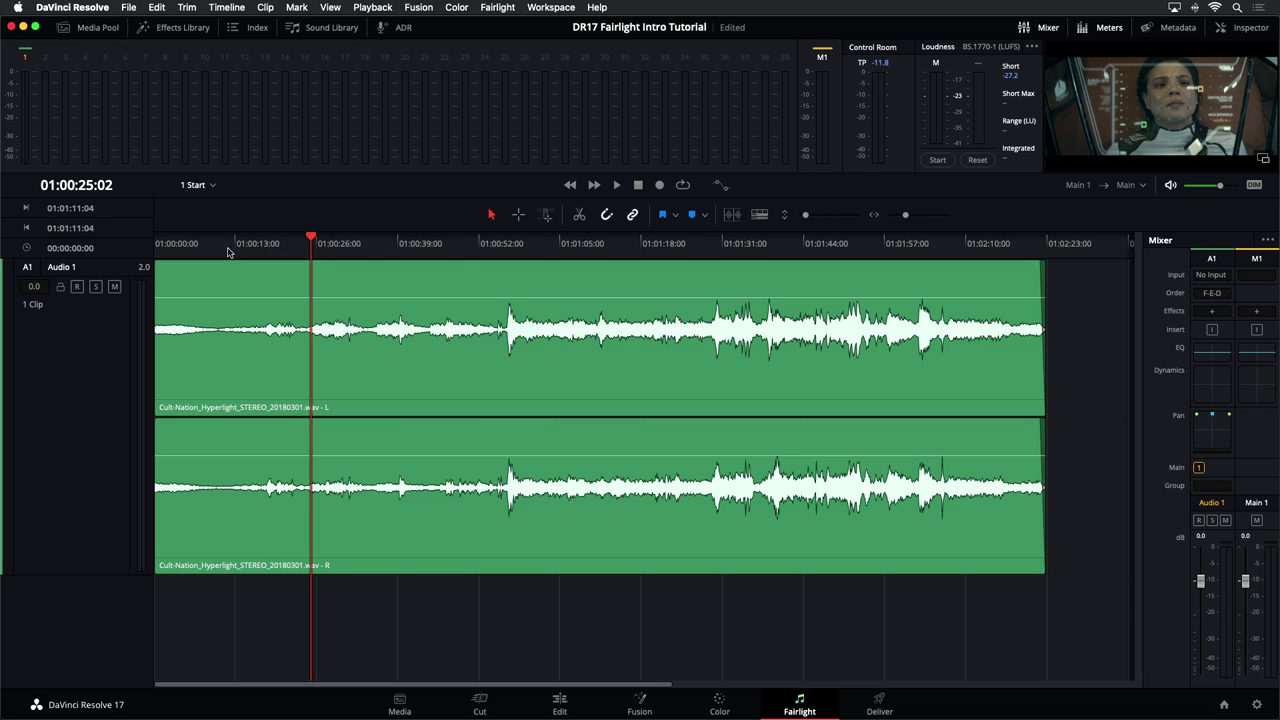
# - Switch the timecode display to H/M/S/Frame/SubFrame, followed by H/M/S/Frame/SubFrame/Samples
pyautogui.rightClick(112, 209)
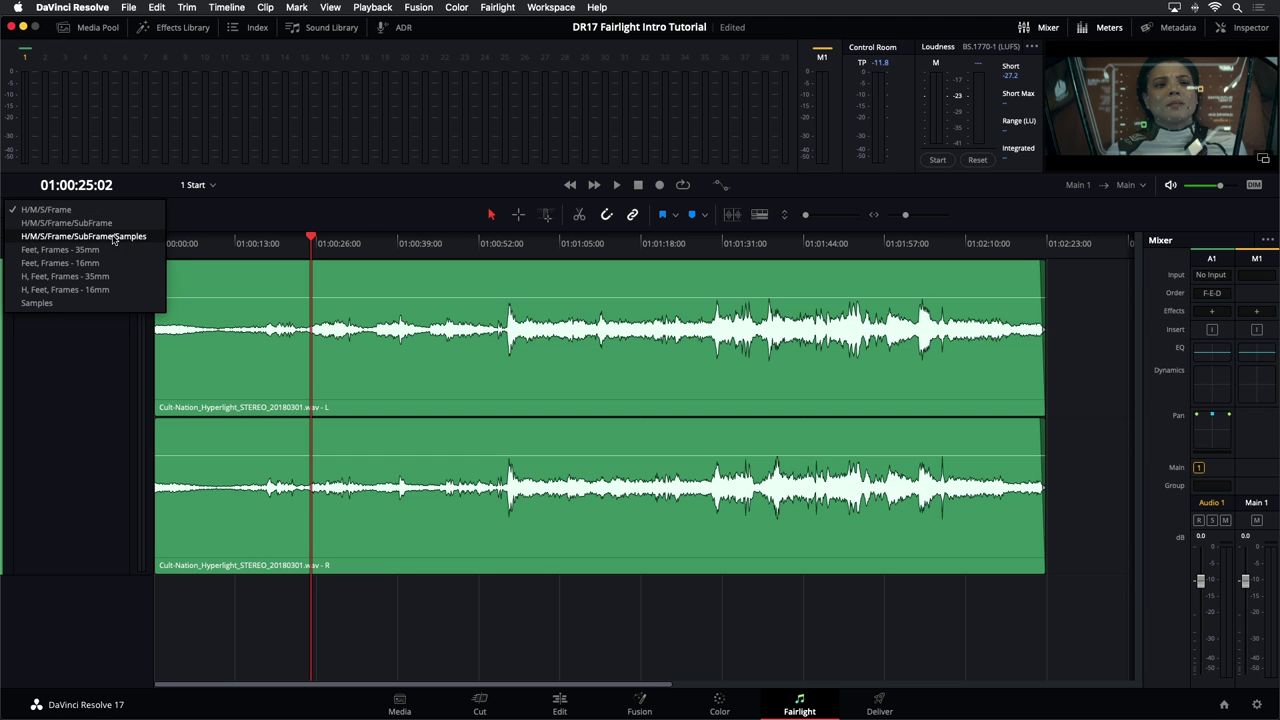
pyautogui.click(116, 237)
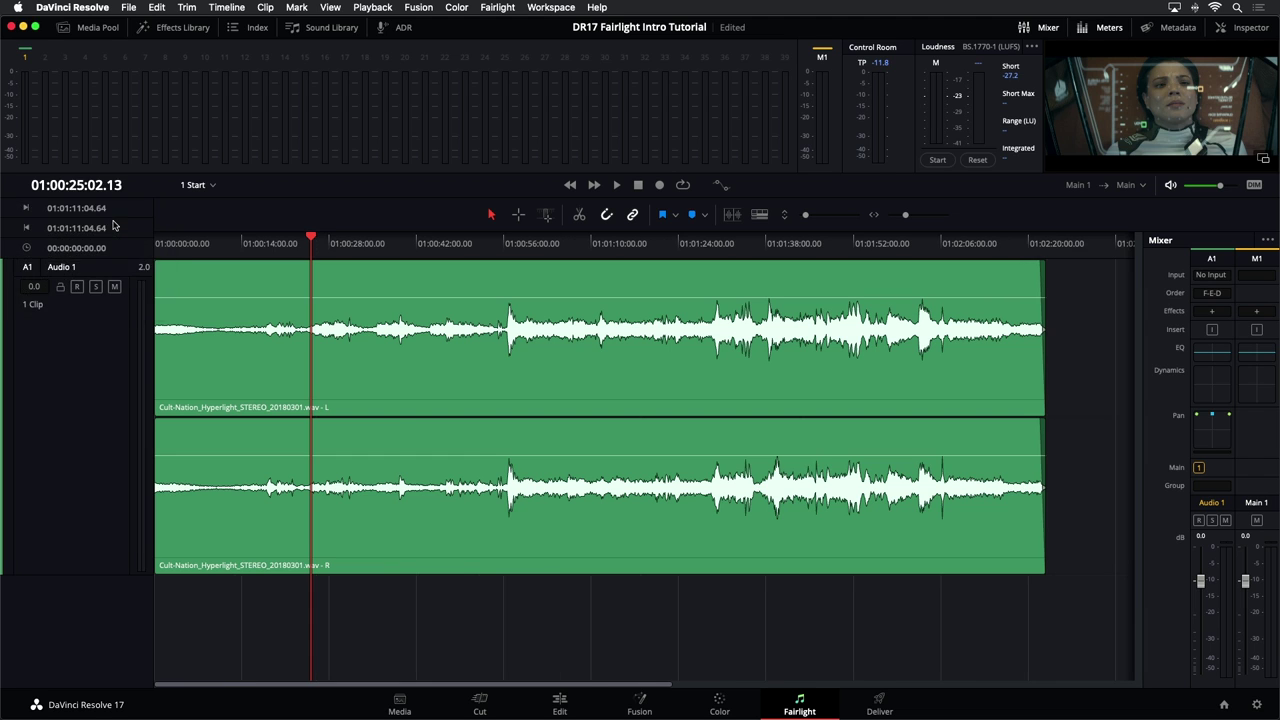
pyautogui.rightClick(140, 227)
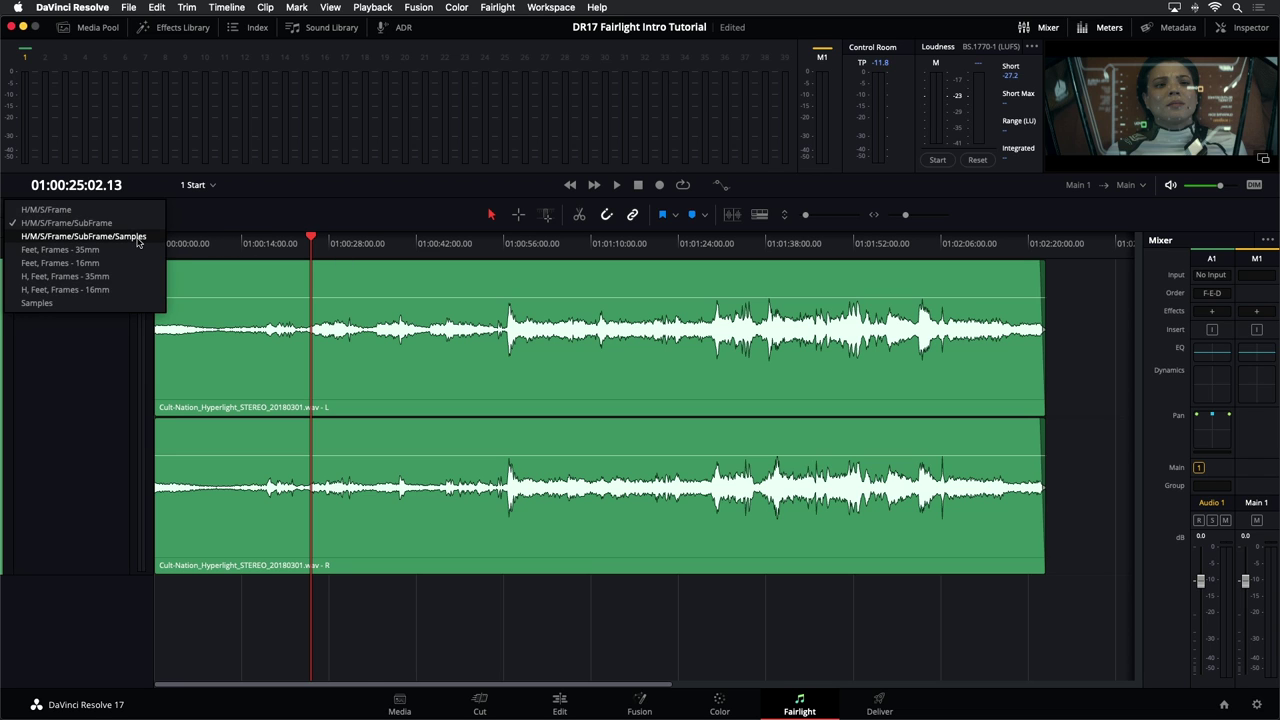
pyautogui.click(140, 232)
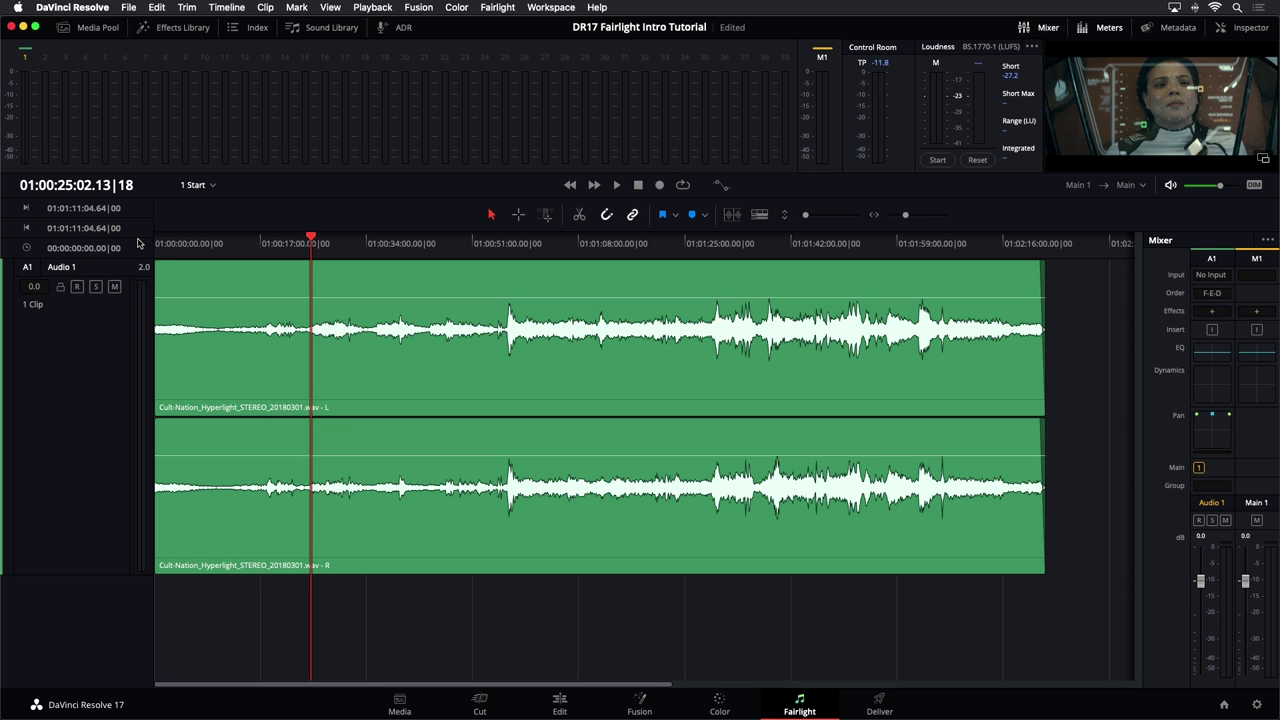
# - Try the H, Feet, Frames - 16mm timecode display and restore the H/M/S/Frame format
pyautogui.click(104, 225)
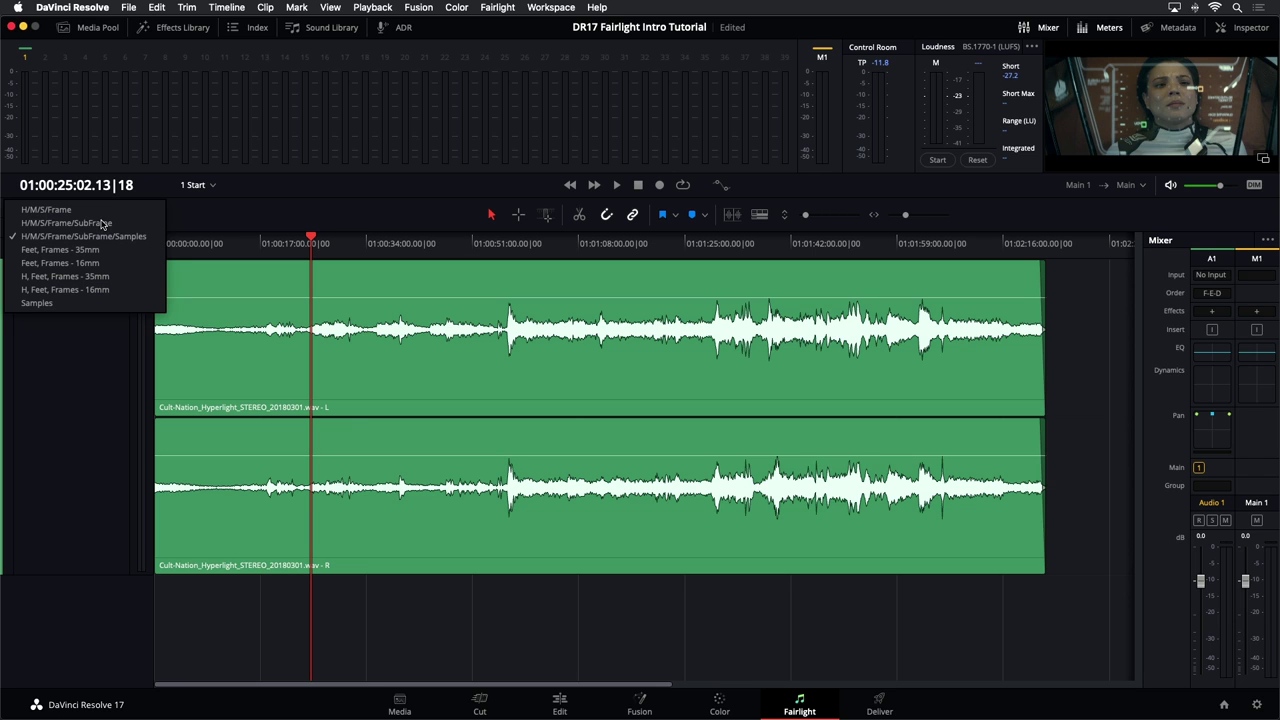
pyautogui.click(92, 288)
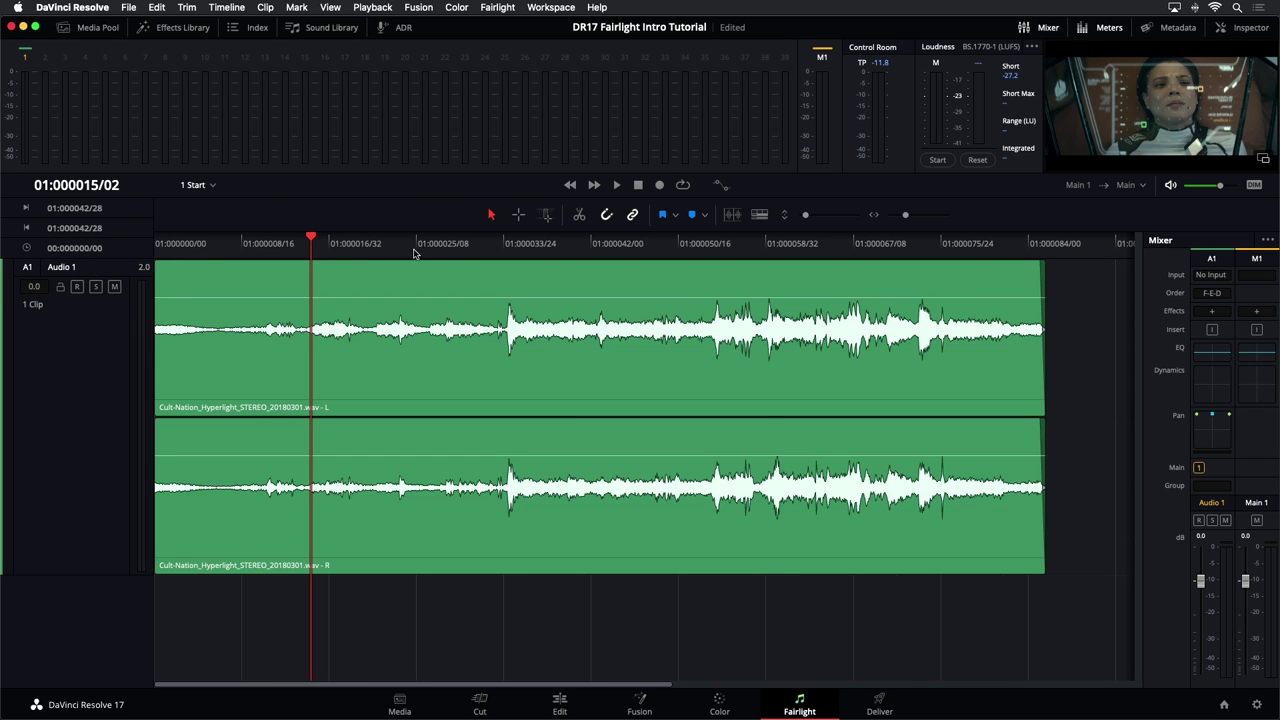
pyautogui.click(96, 210)
pyautogui.click(96, 210)
pyautogui.click(96, 210)
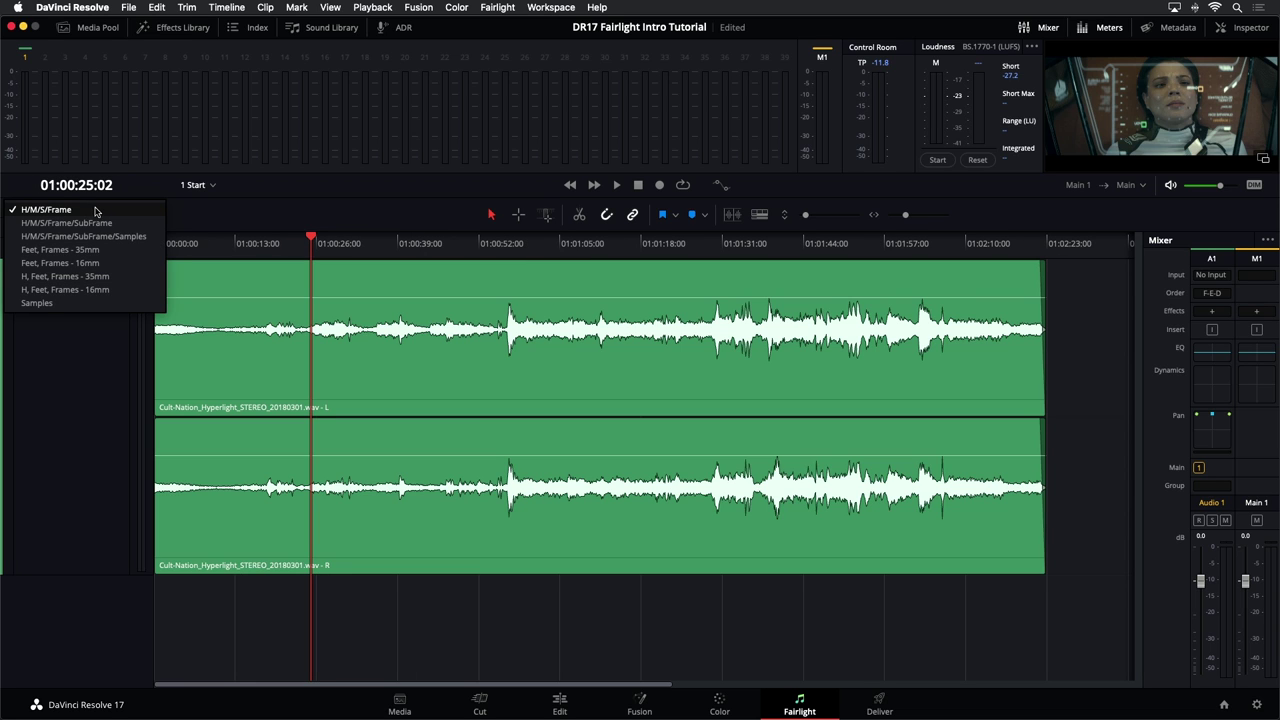
pyautogui.click(94, 211)
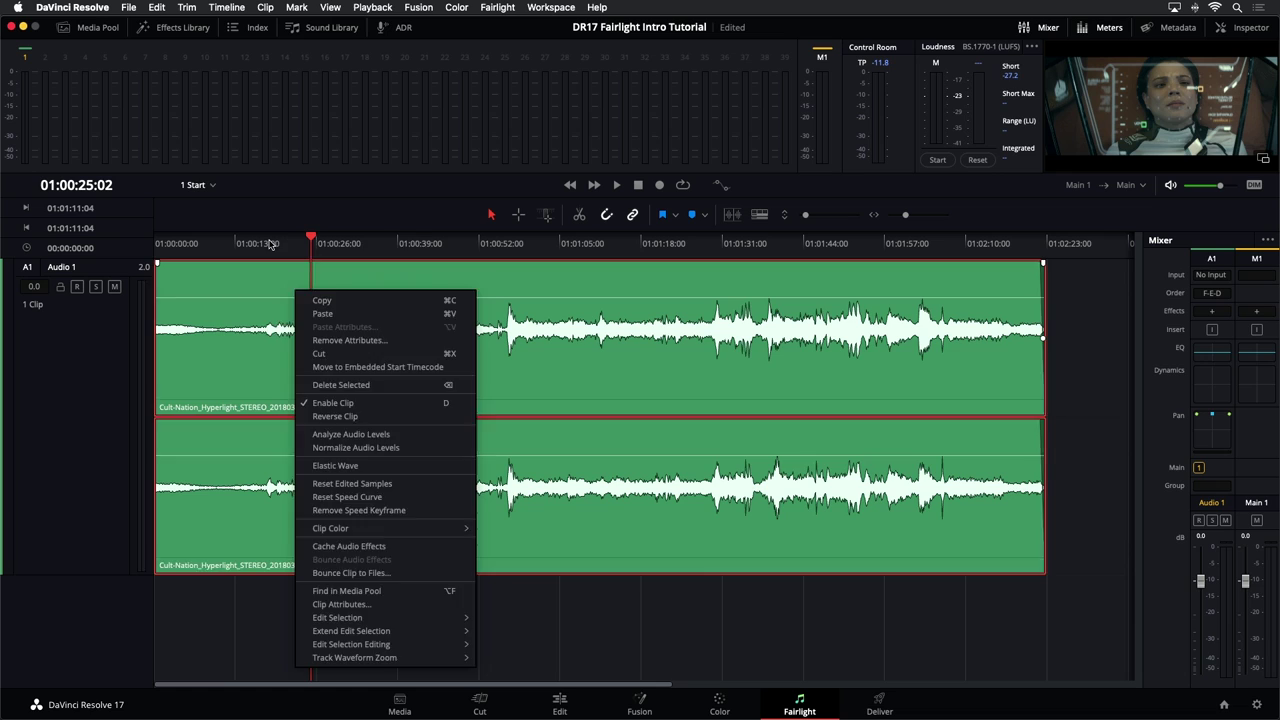
# - Examine the context options of the time ruler and the Audio 1 track header, dismissing them without choosing any
pyautogui.rightClick(270, 244)
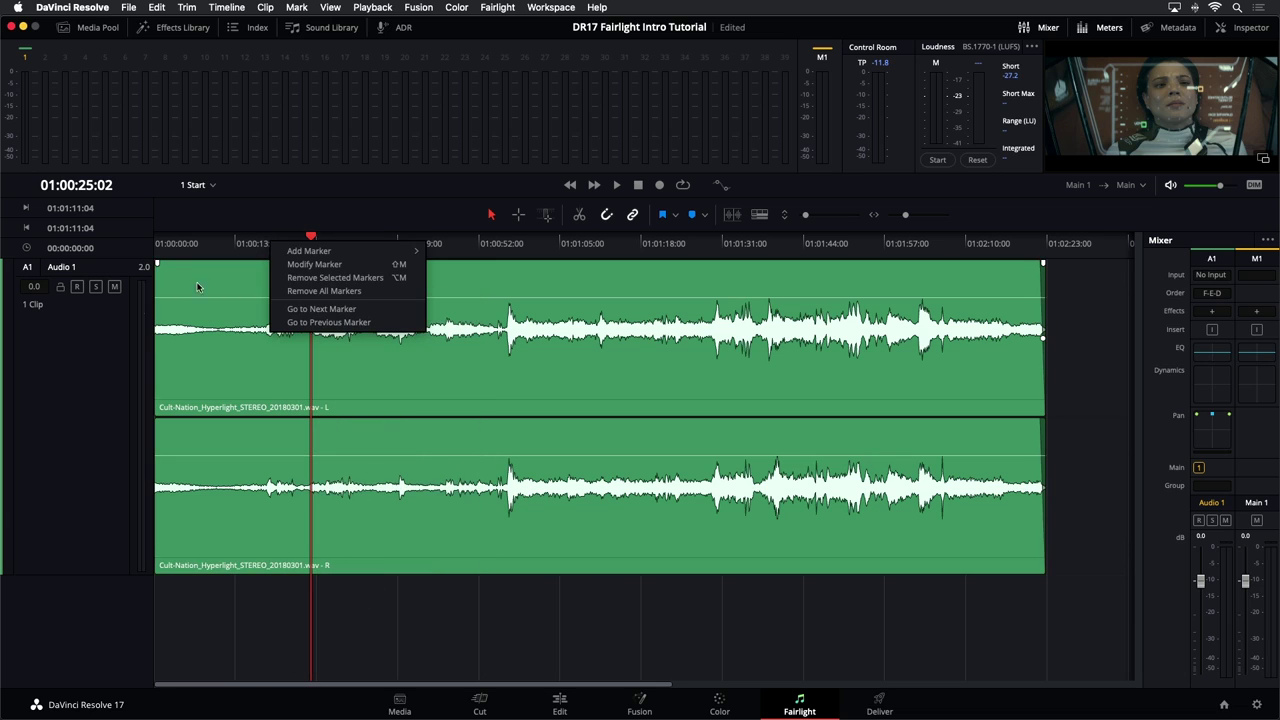
pyautogui.rightClick(104, 330)
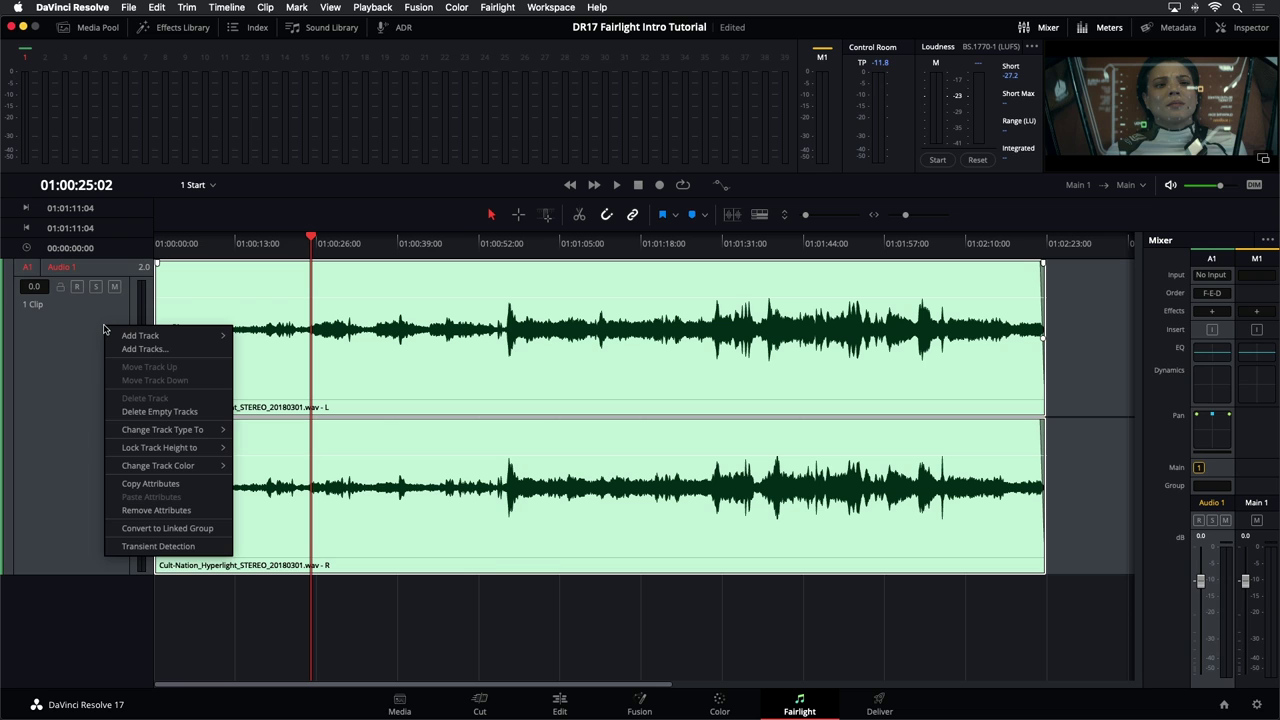
pyautogui.click(116, 215)
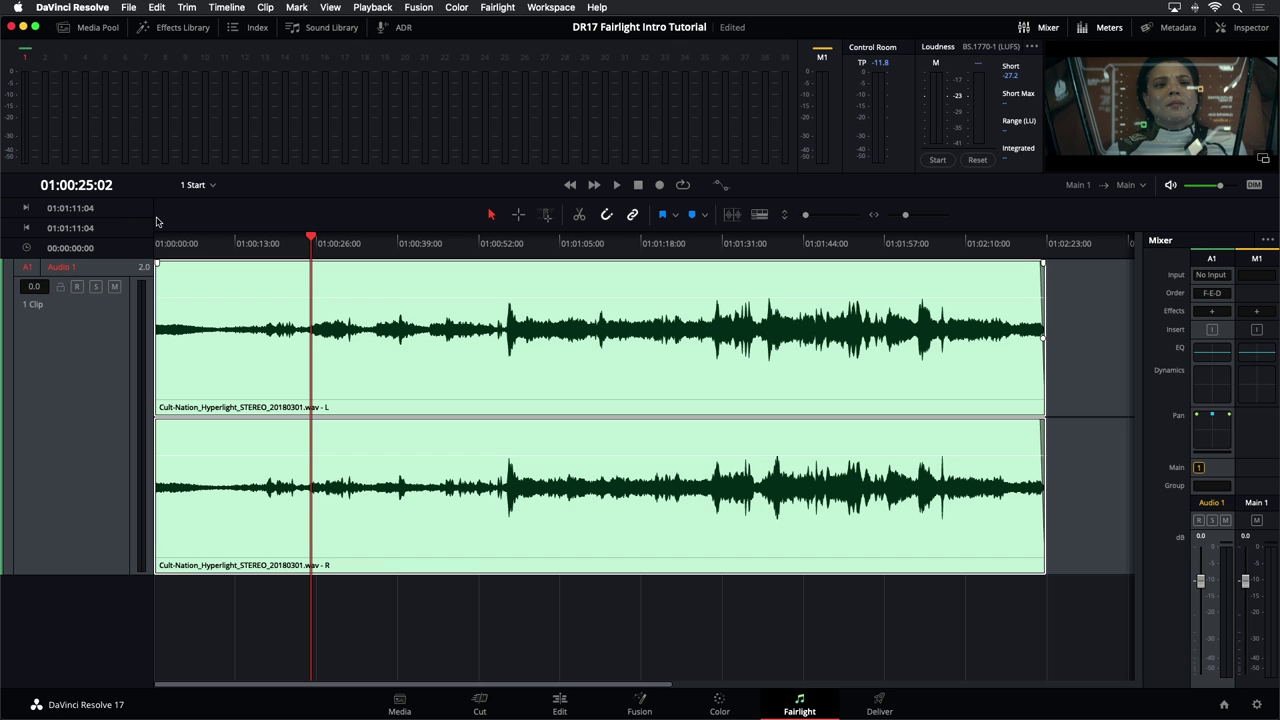
# - Deselect the Audio 1 track and return the playhead from 01:00:19:00 to the start of the timeline
pyautogui.click(272, 243)
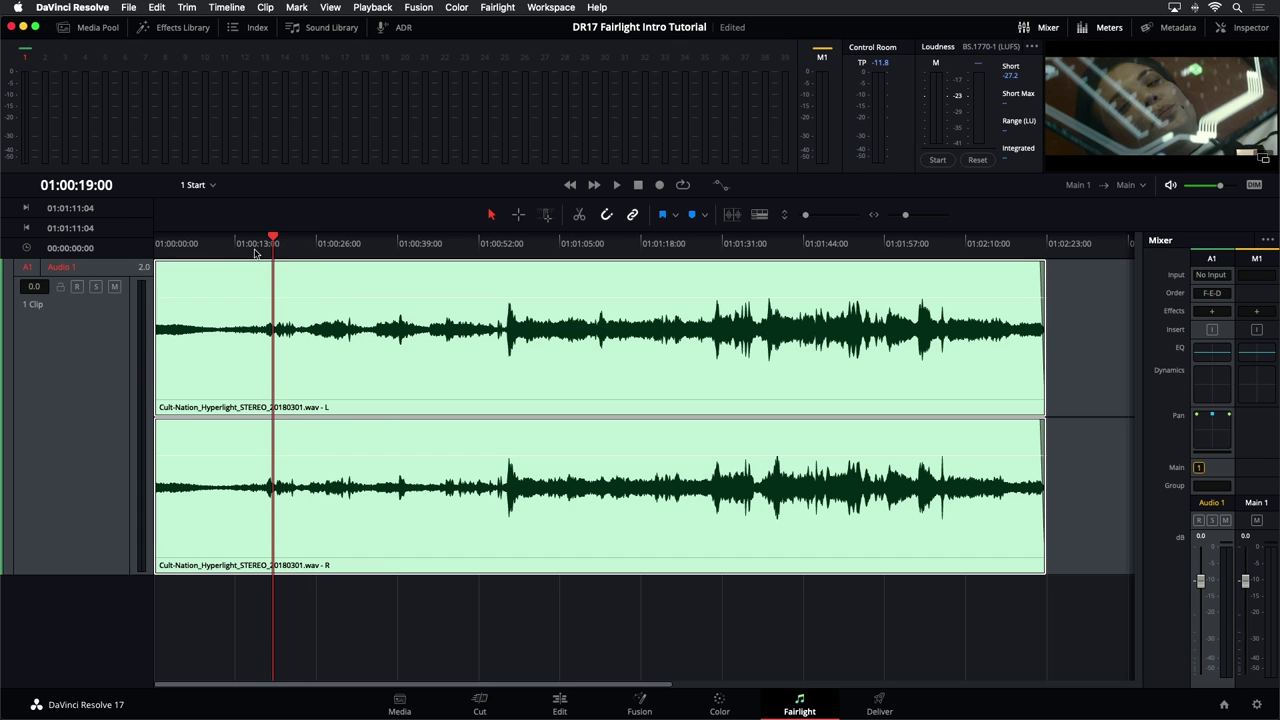
pyautogui.click(102, 370)
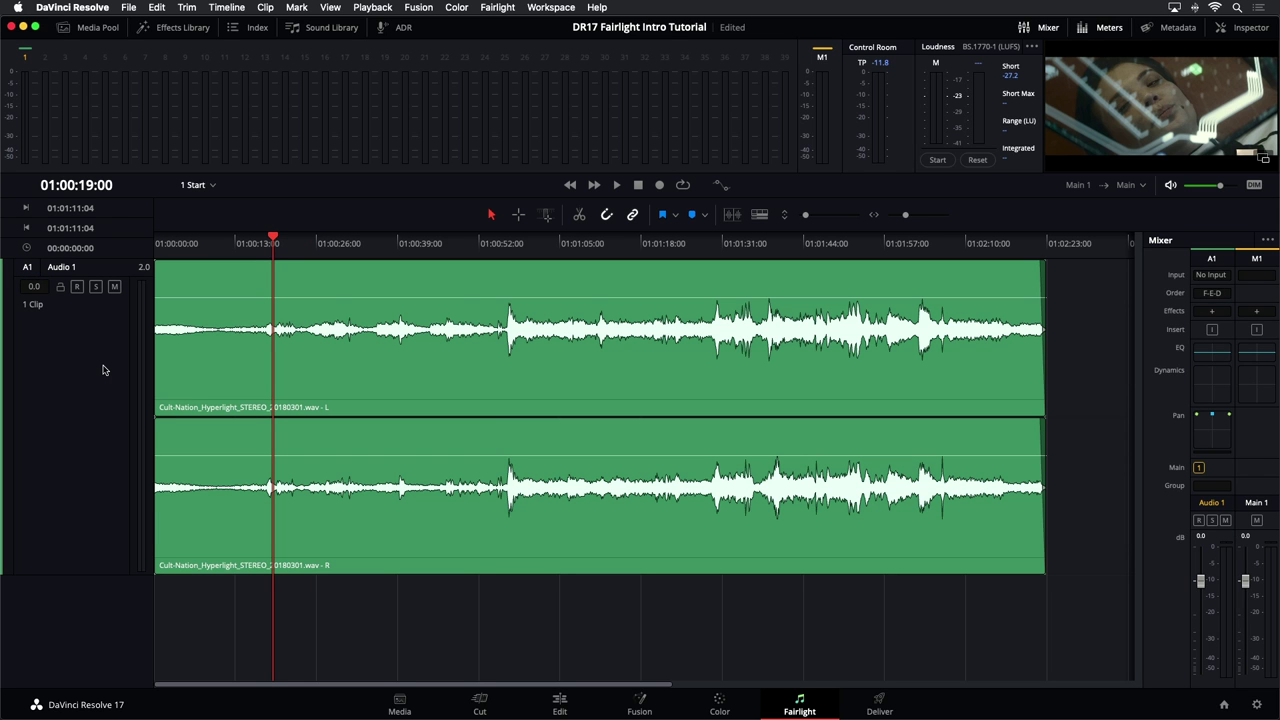
pyautogui.press('Home')
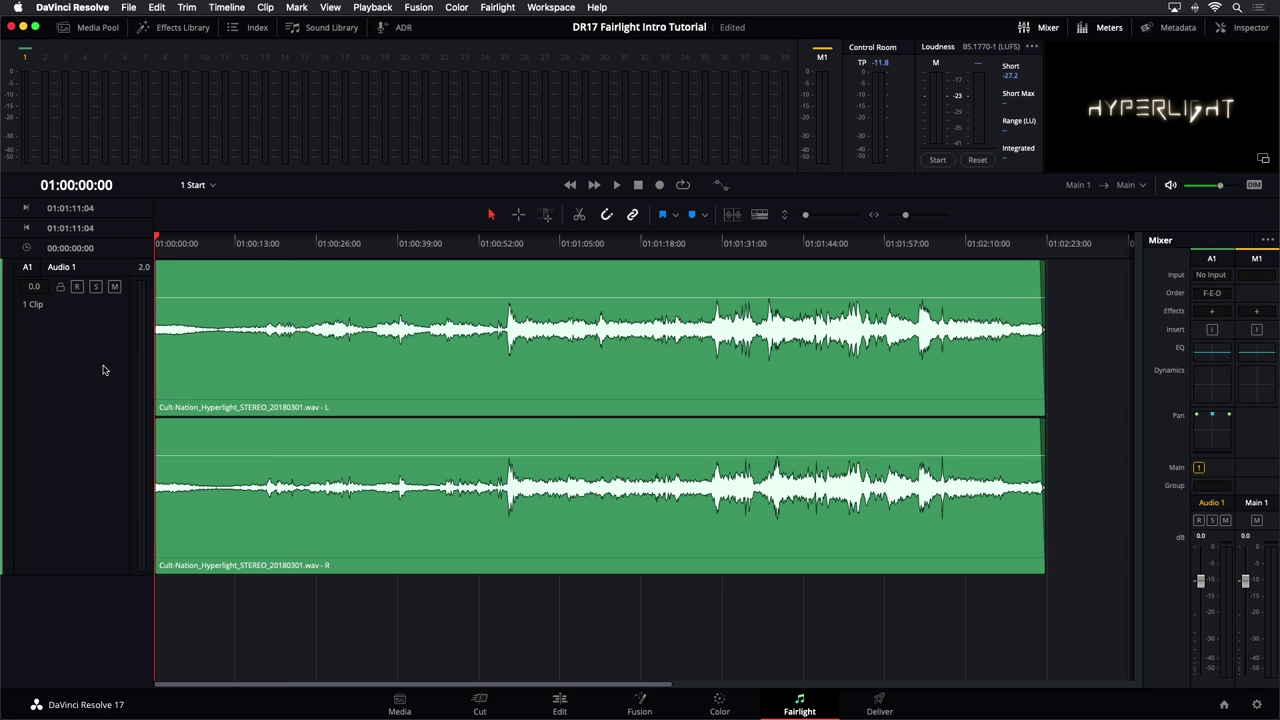
# - Jump the playhead to the end of the timeline, and place it at about 01:00:51 for a brief playback
pyautogui.press('End')
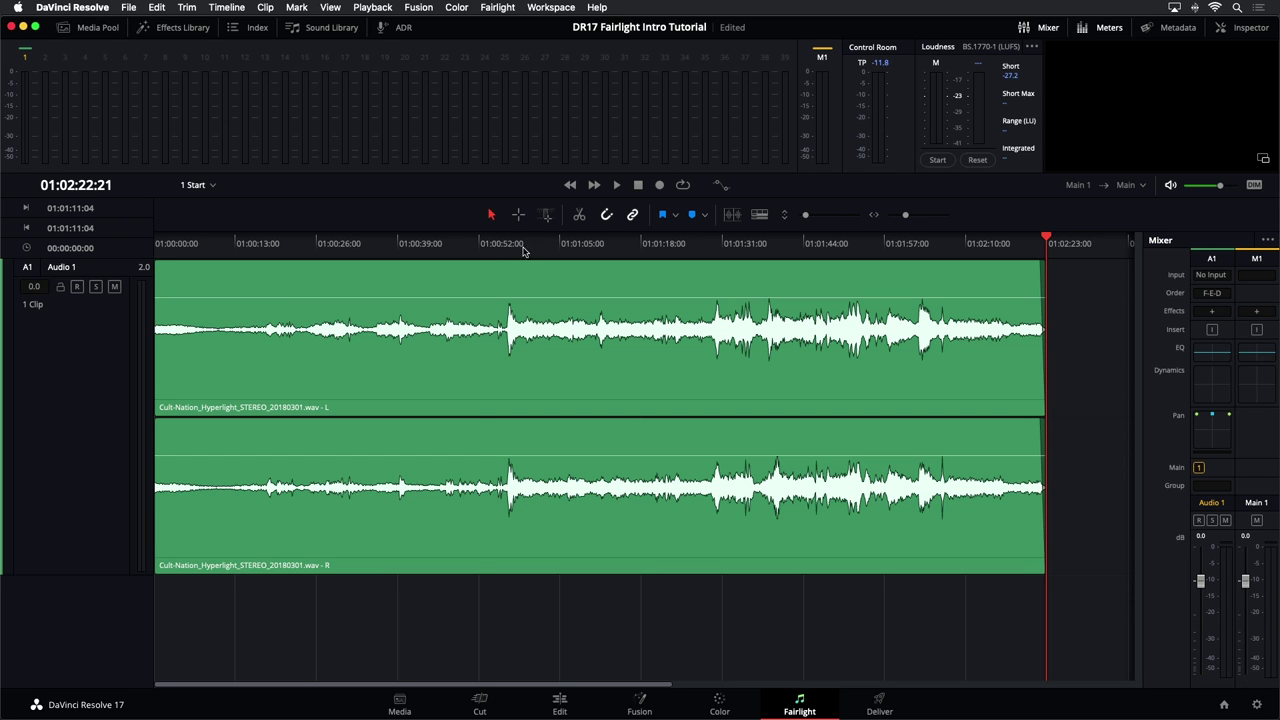
pyautogui.click(474, 244)
pyautogui.press('space')
pyautogui.press('space')
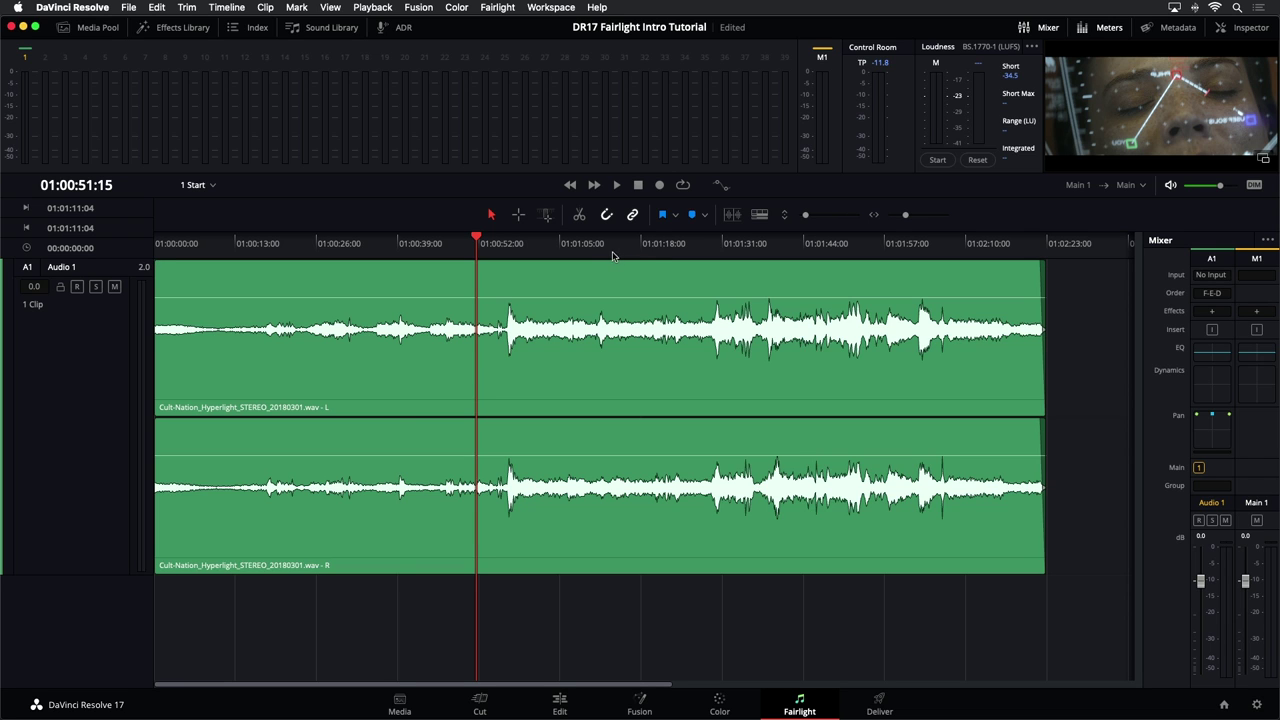
# - Open the 2 Stereo Stems timeline from the Timelines bin of the Media Pool and hide the Media Pool
pyautogui.click(213, 186)
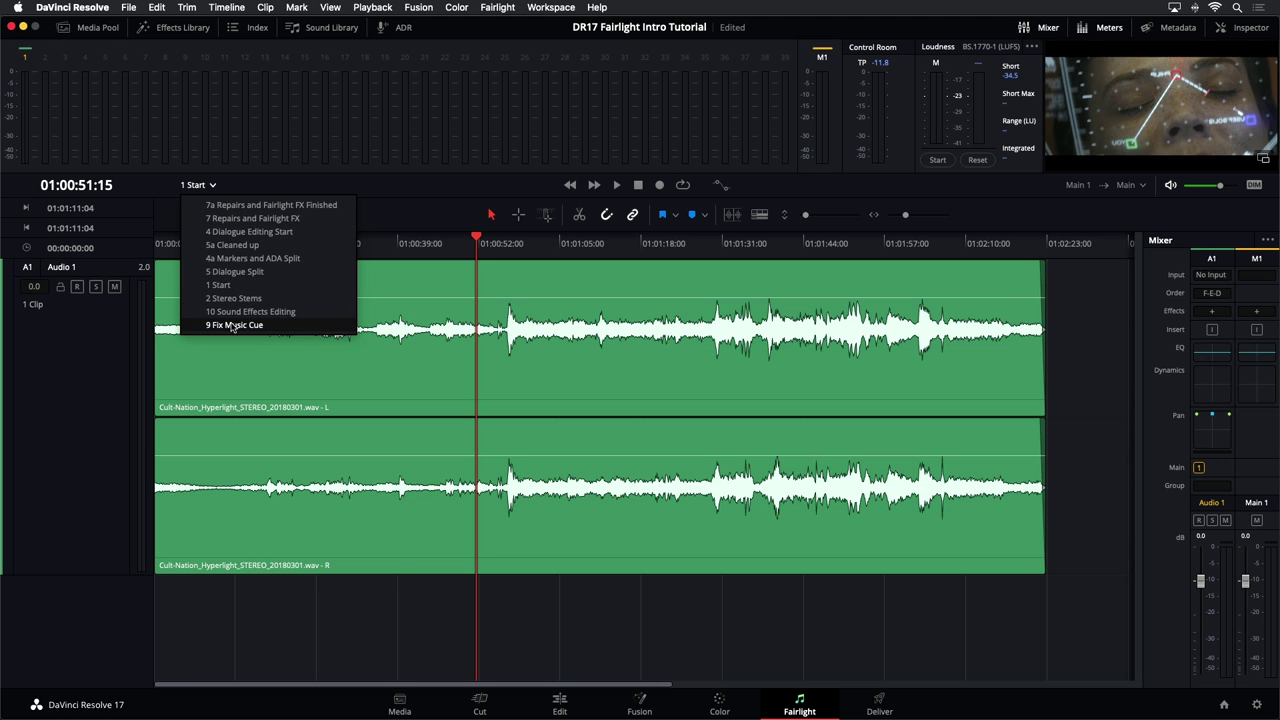
pyautogui.click(245, 192)
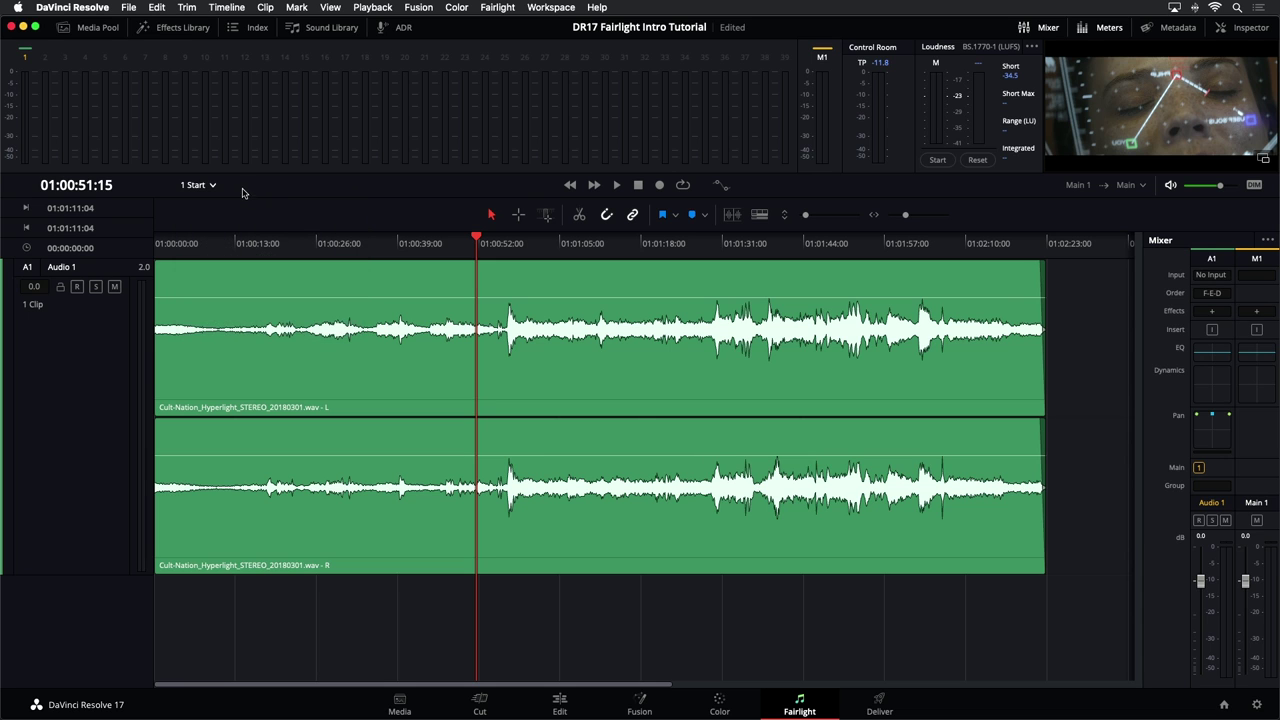
pyautogui.click(100, 28)
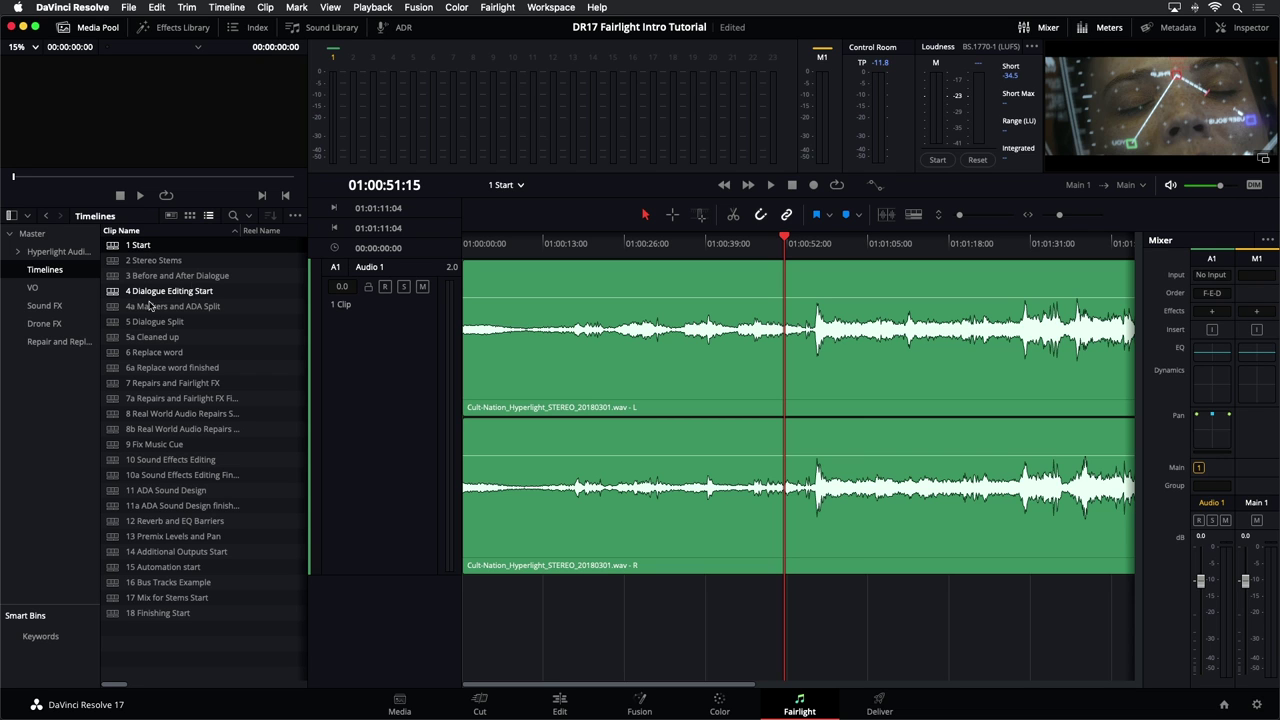
pyautogui.click(44, 275)
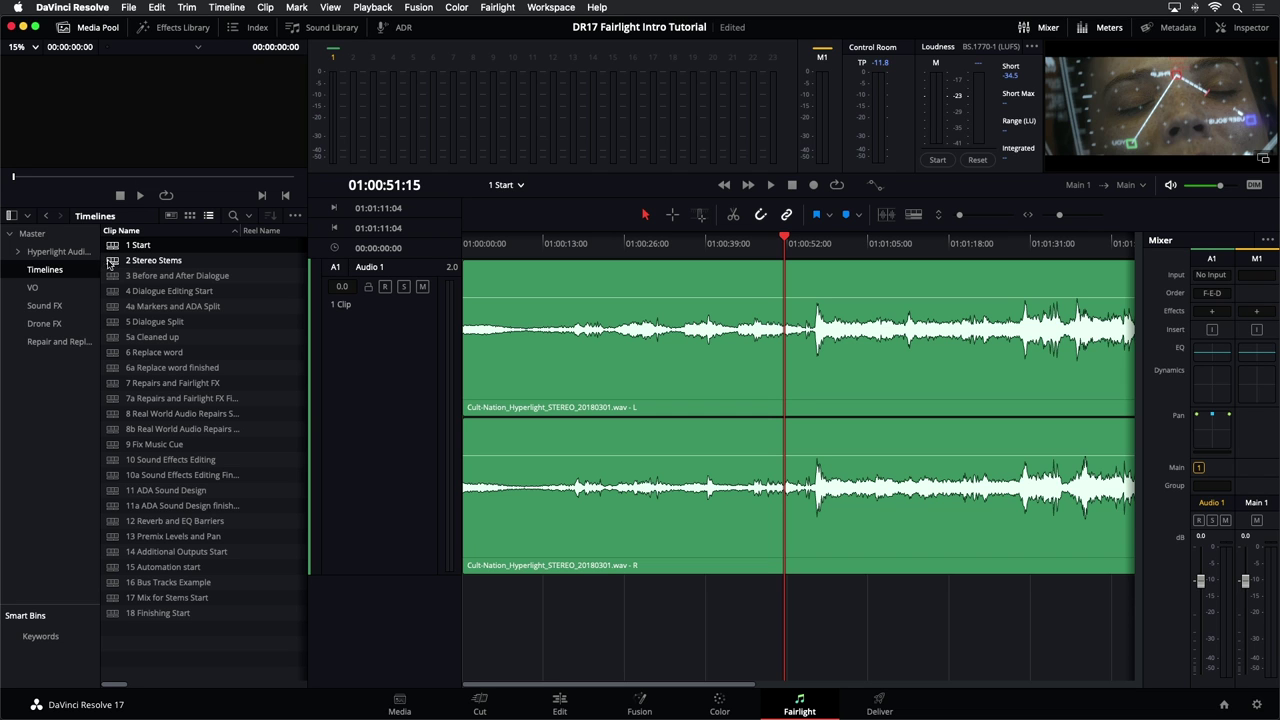
pyautogui.doubleClick(112, 261)
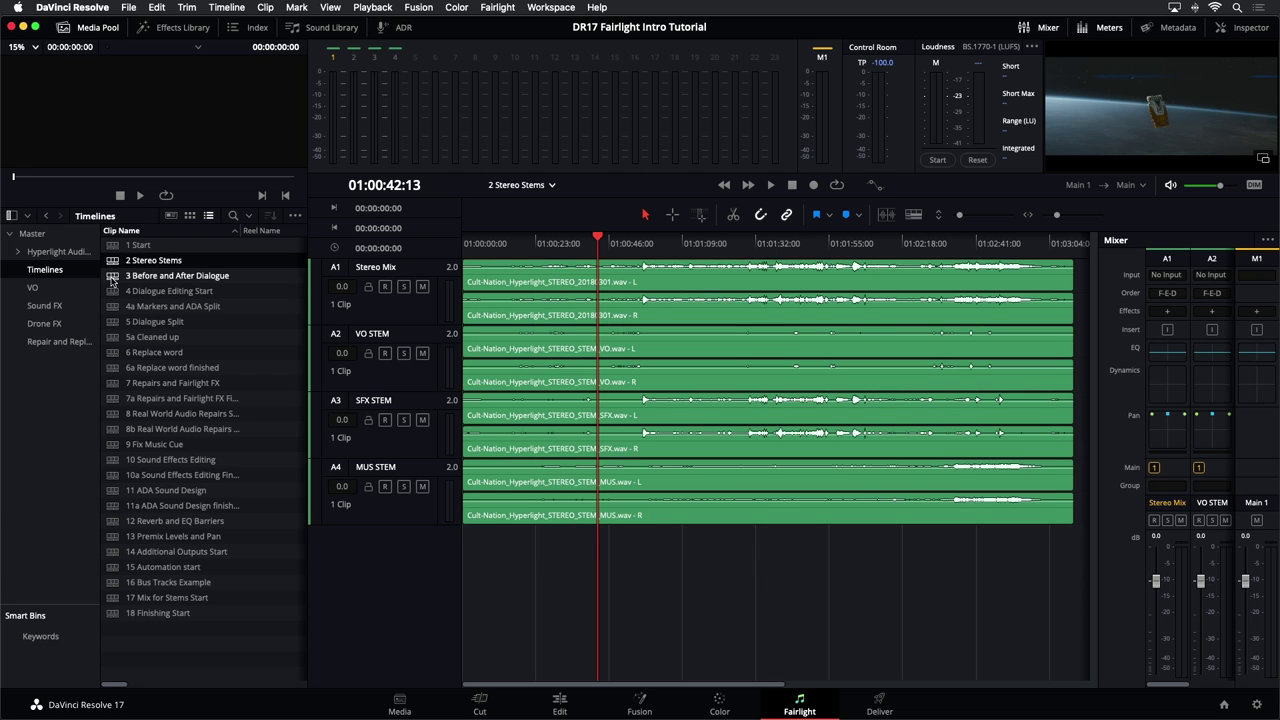
pyautogui.click(92, 30)
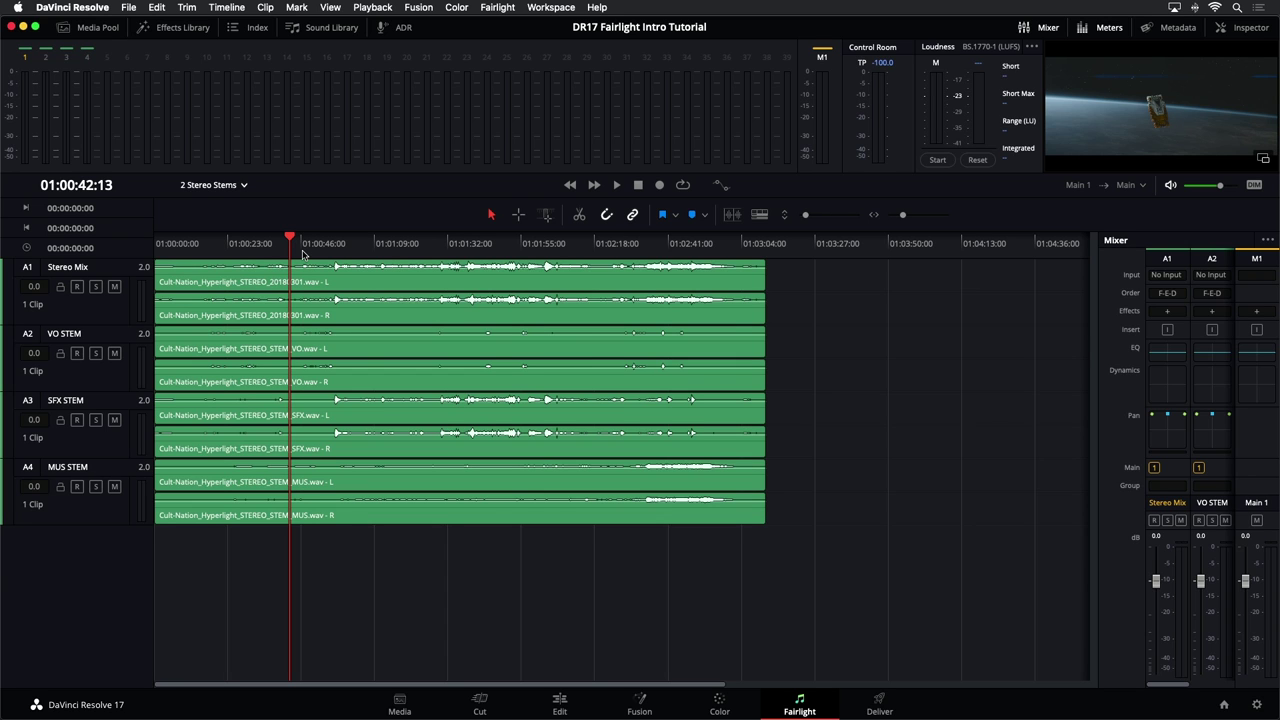
# - Move the playhead to 01:00:43:00 and zoom the timeline in horizontally so the clips fill most of its width
pyautogui.moveTo(288, 238); pyautogui.dragTo(292, 240)
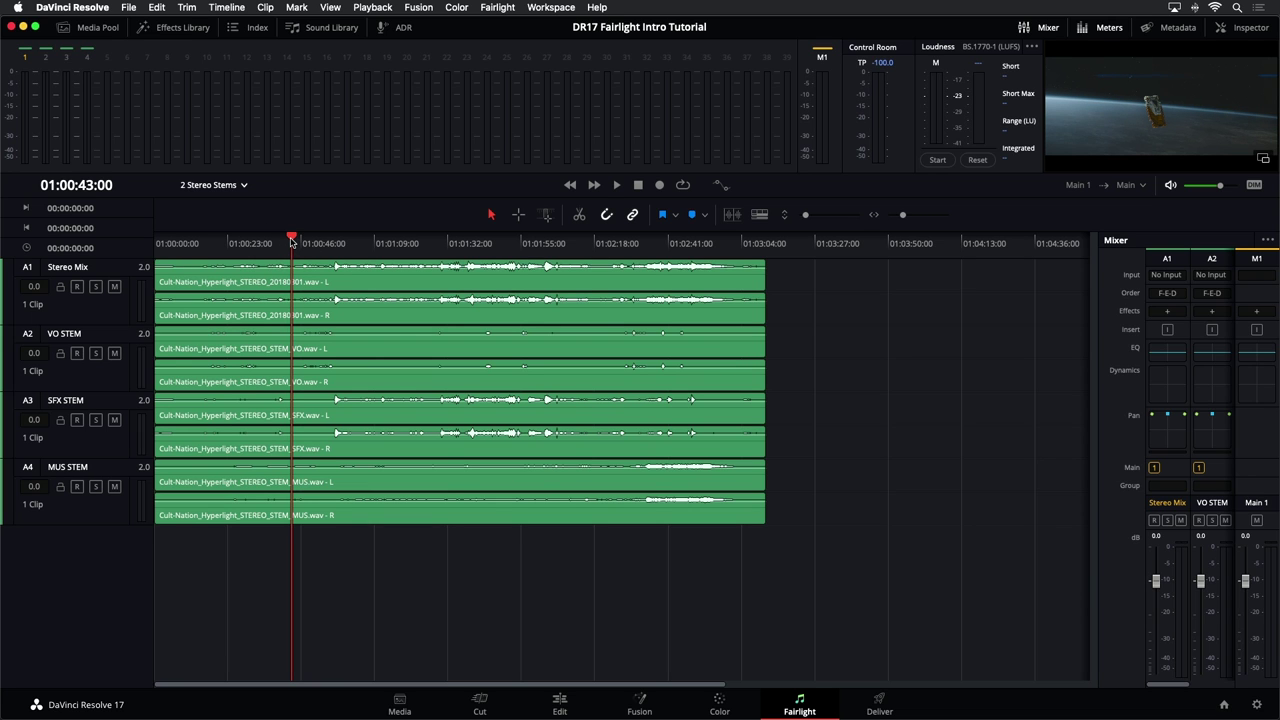
pyautogui.press('super+equal')
pyautogui.press('super+minus')
pyautogui.press('super+equal')
pyautogui.press('super+minus')
pyautogui.press('super+equal')
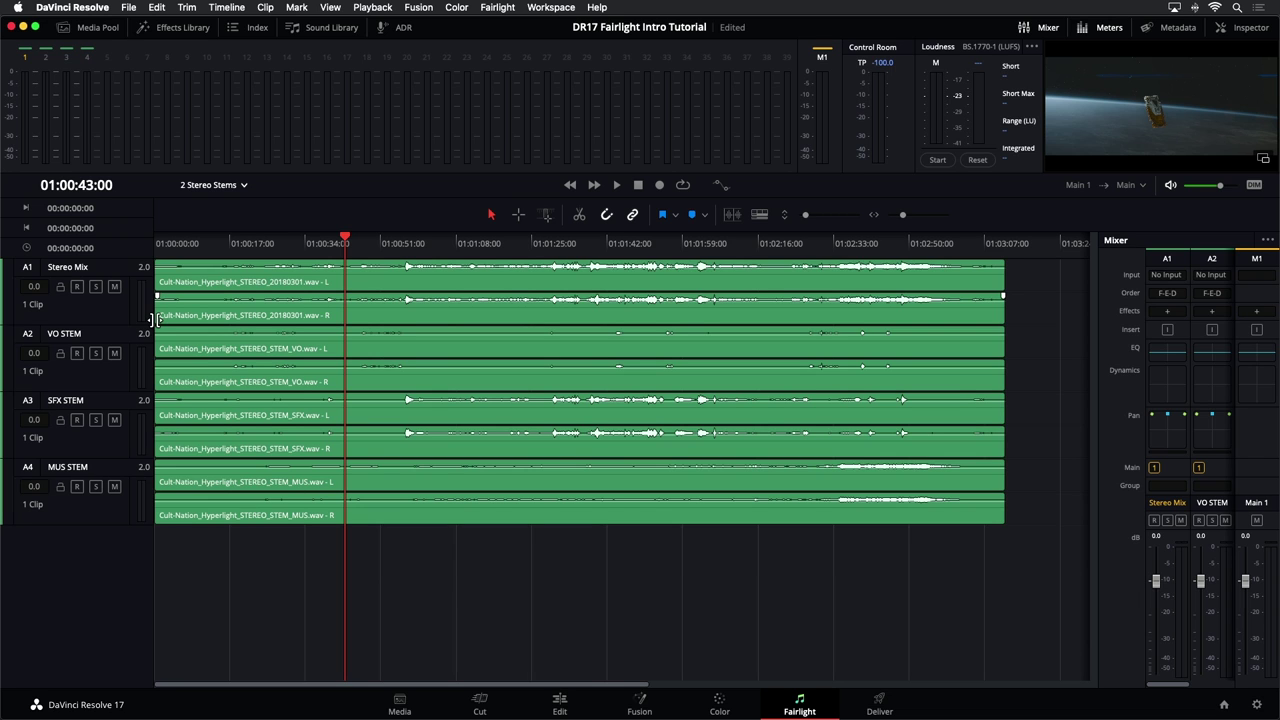
# - Select the Stereo Mix, VO STEM, SFX STEM and MUS STEM tracks one after another, finishing with Stereo Mix selected and deselected
pyautogui.click(93, 305)
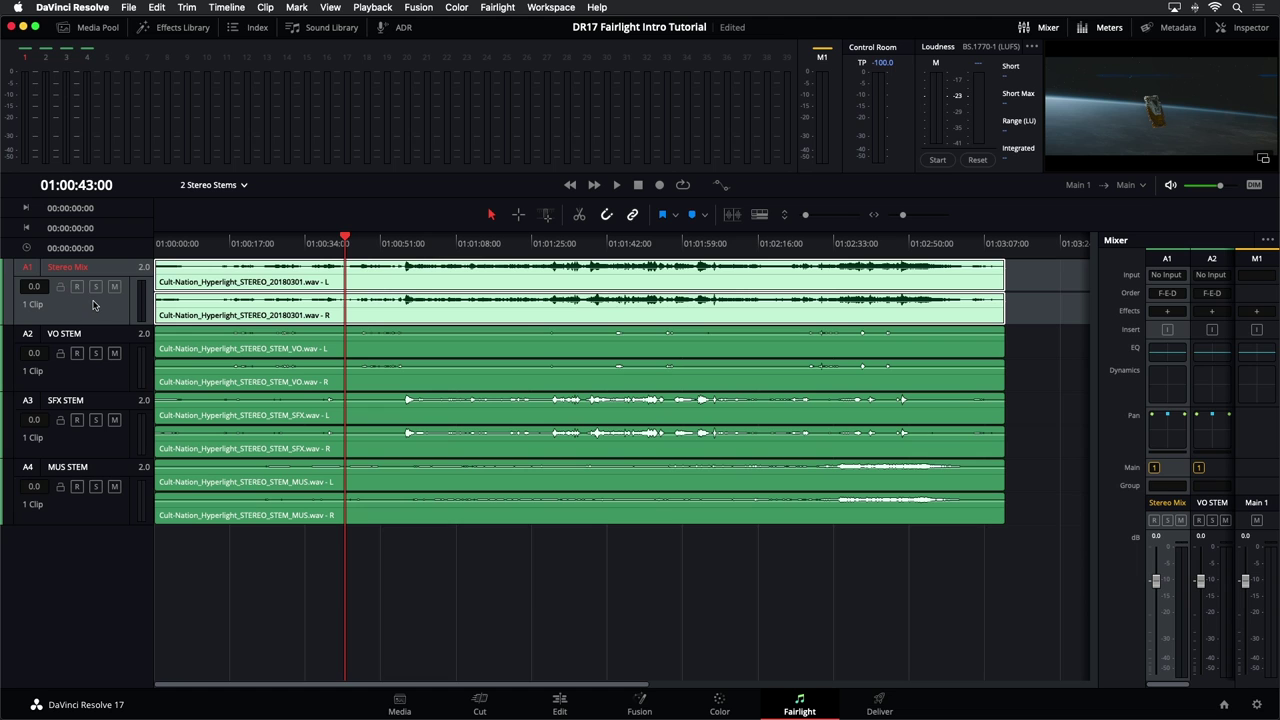
pyautogui.click(115, 384)
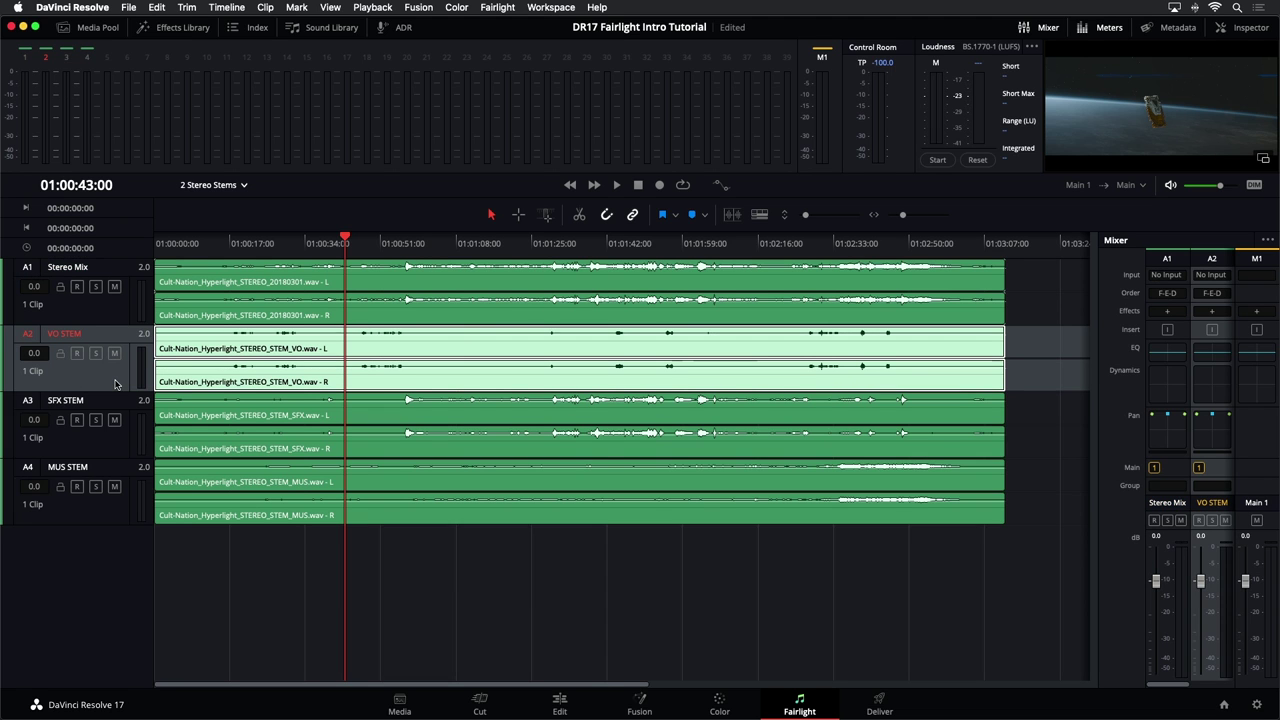
pyautogui.click(108, 444)
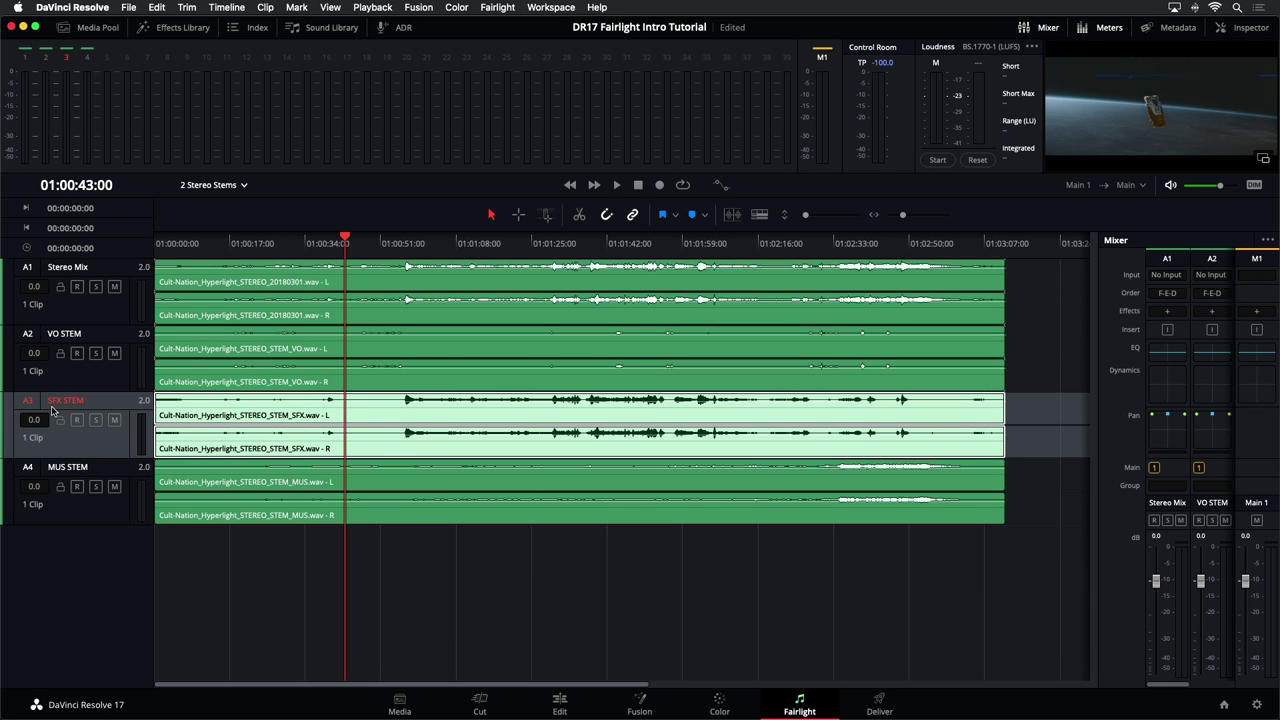
pyautogui.click(99, 514)
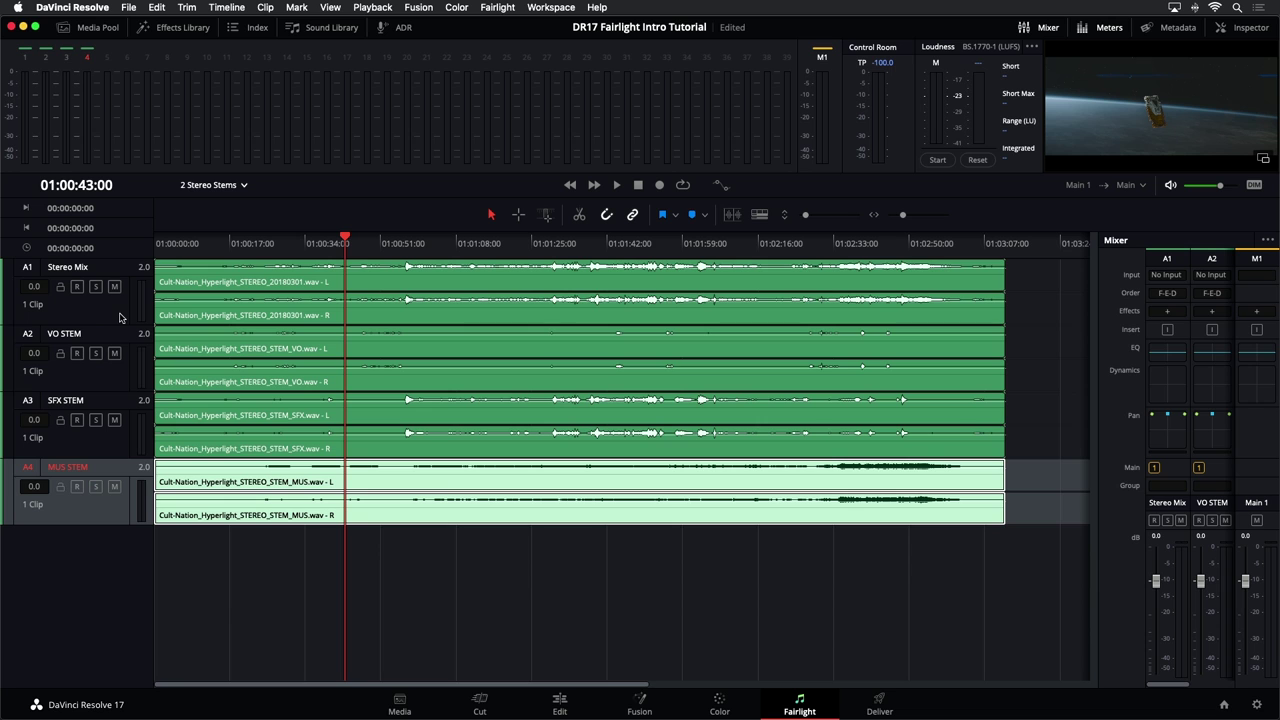
pyautogui.click(107, 305)
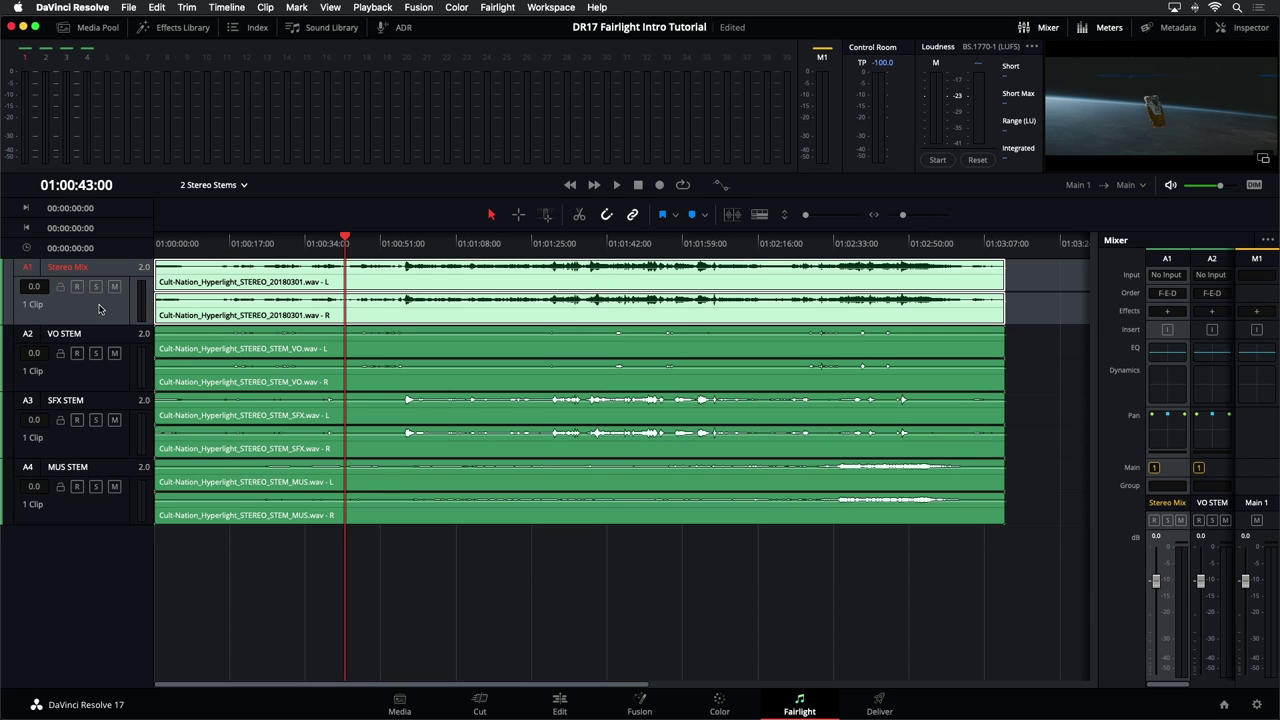
pyautogui.click(107, 305)
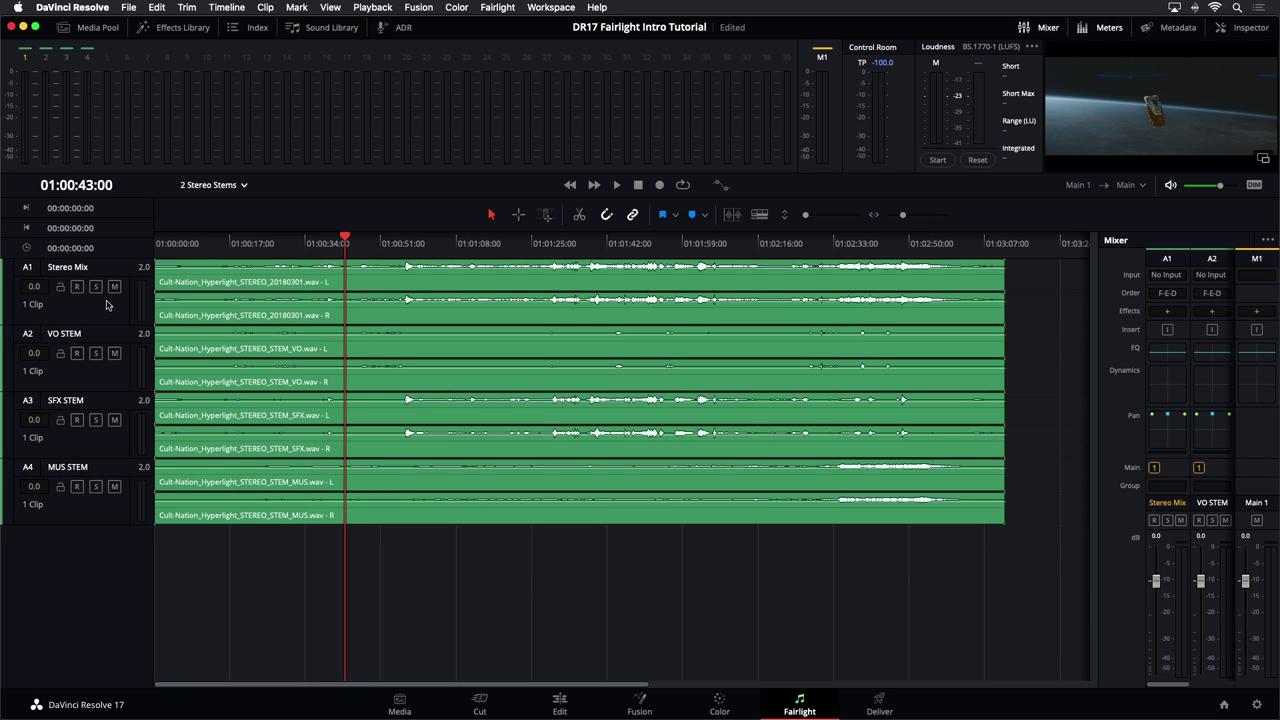
# - Play all four tracks together briefly, and solo the Stereo Mix track to play it alone
pyautogui.press('space')
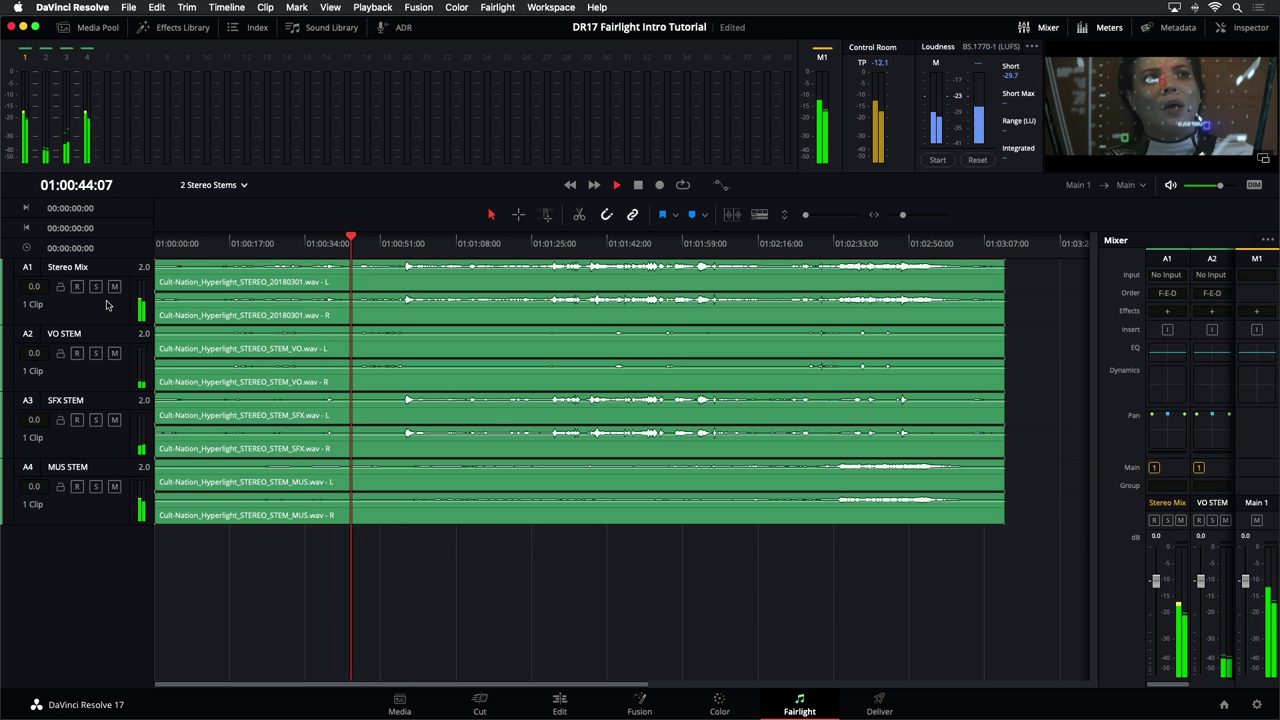
pyautogui.press('space')
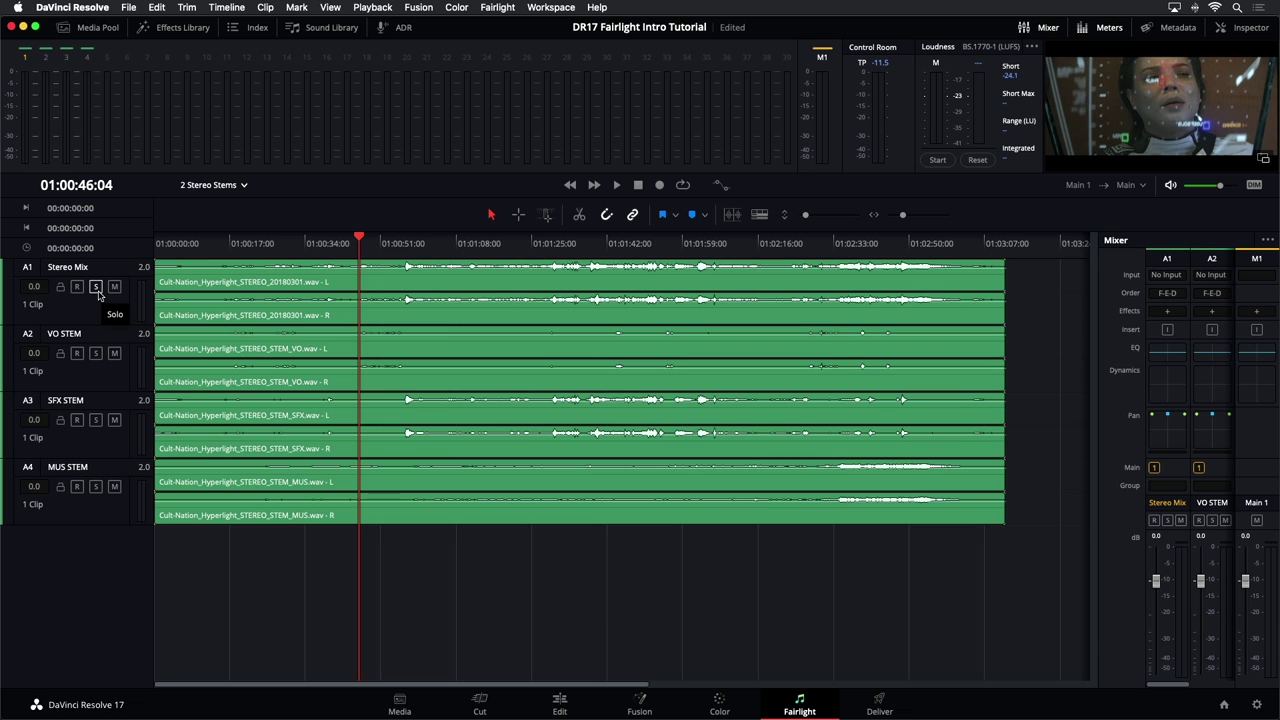
pyautogui.click(96, 288)
pyautogui.press('space')
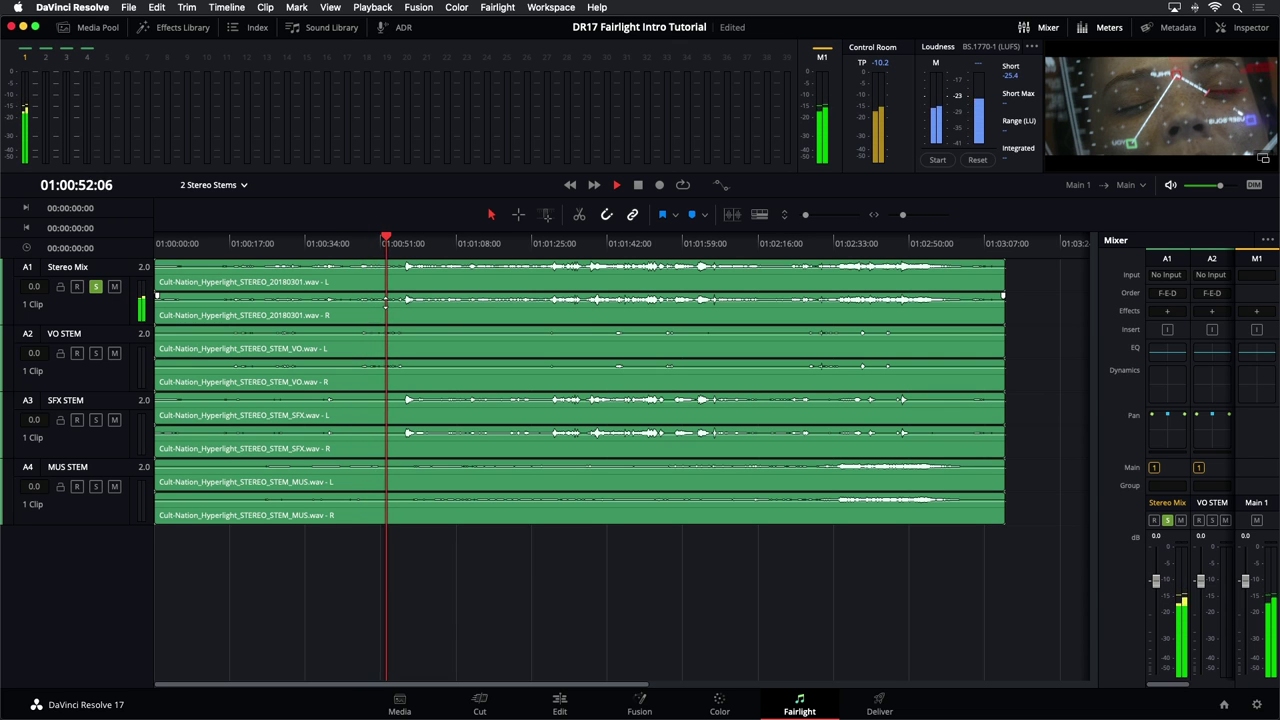
pyautogui.press('space')
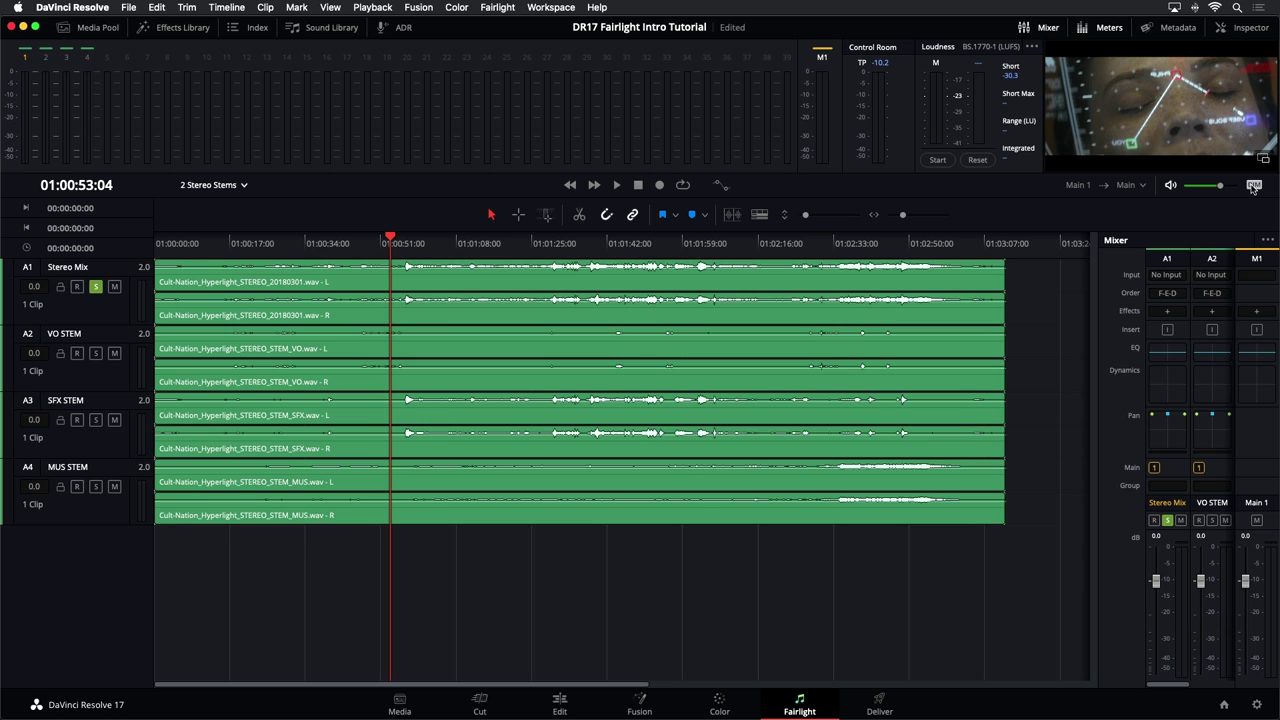
# - Try muting and unmuting the monitor output, and turn on DIM to lower the monitoring level
pyautogui.click(1169, 188)
pyautogui.click(1169, 188)
pyautogui.moveTo(1221, 193)
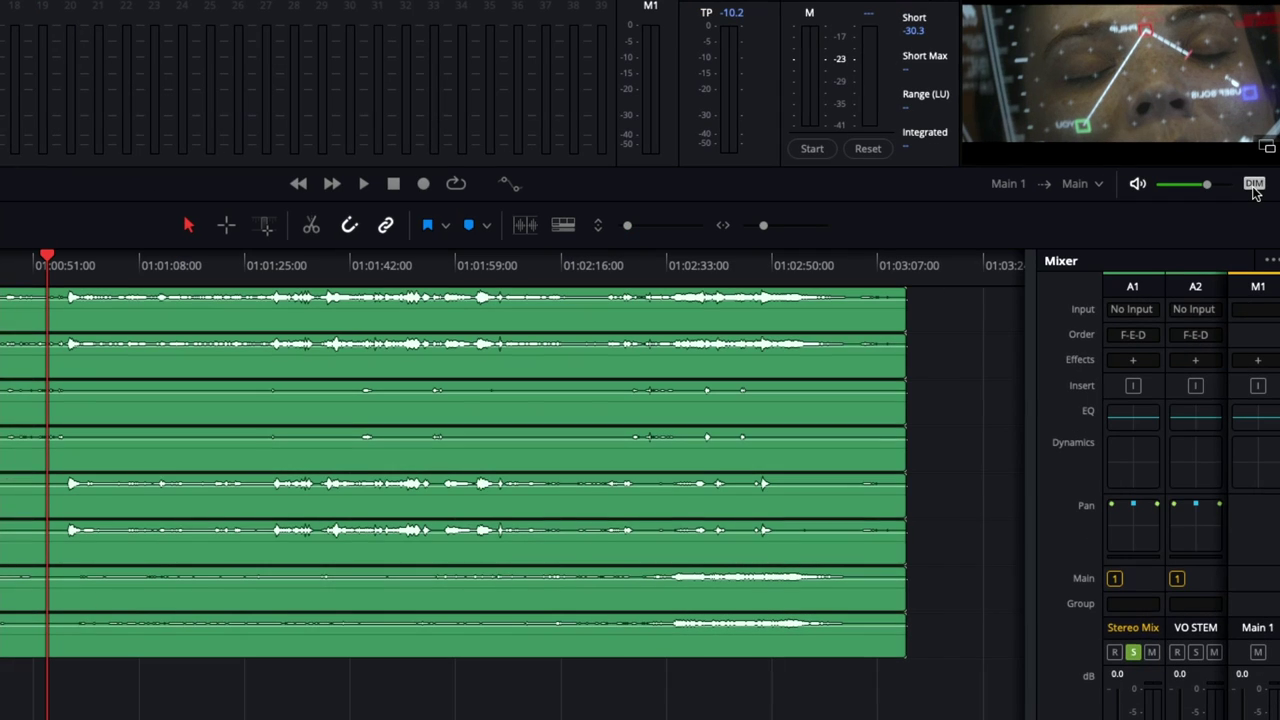
pyautogui.click(1254, 186)
pyautogui.click(1254, 185)
pyautogui.click(1254, 185)
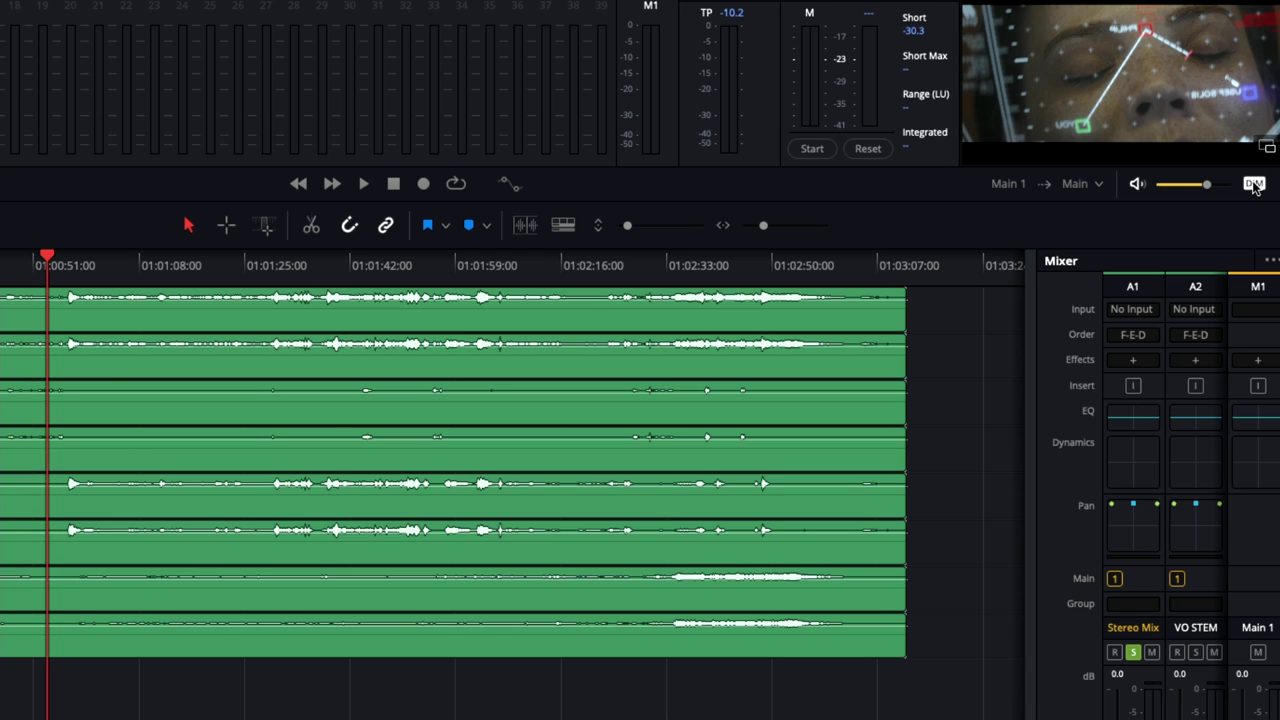
pyautogui.click(1136, 186)
pyautogui.click(1136, 186)
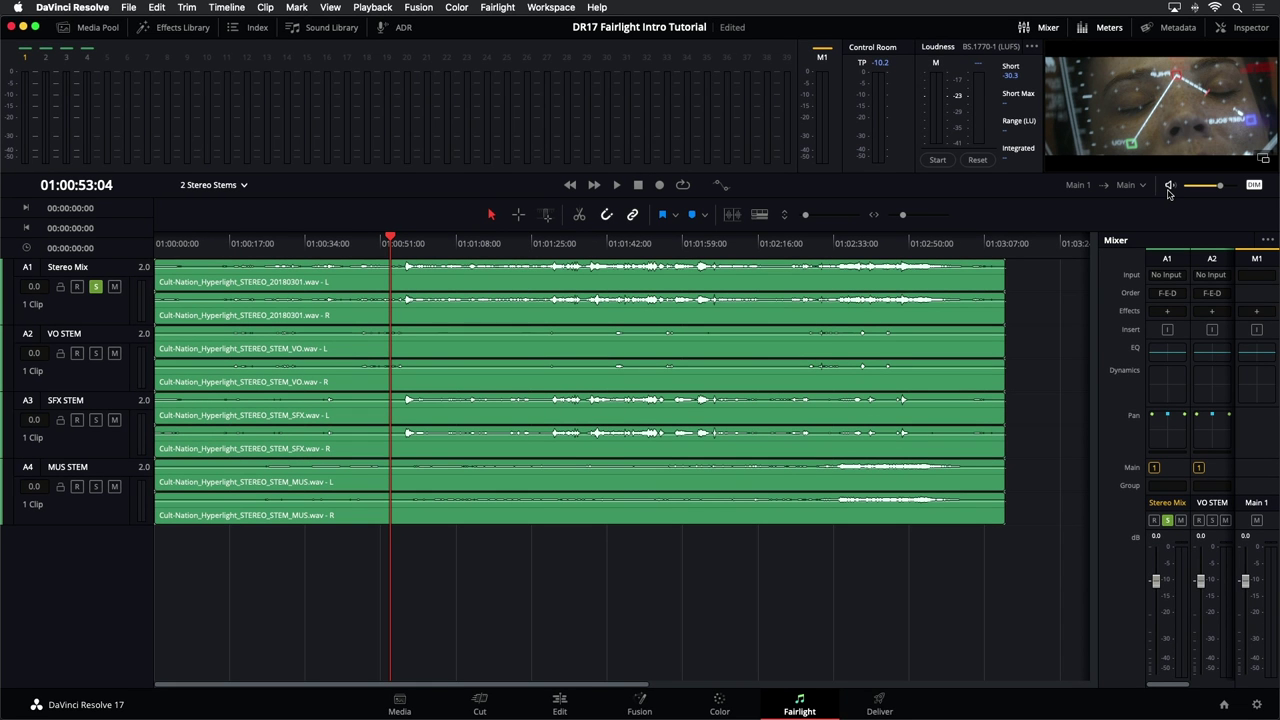
# - Make the Stereo Mix track slightly taller, and try a larger vertical zoom on all tracks before reducing it to a compact height
pyautogui.moveTo(103, 324)
pyautogui.mouseDown()
pyautogui.moveTo(126, 482)
pyautogui.moveTo(120, 336)
pyautogui.mouseUp()
pyautogui.click(110, 323)
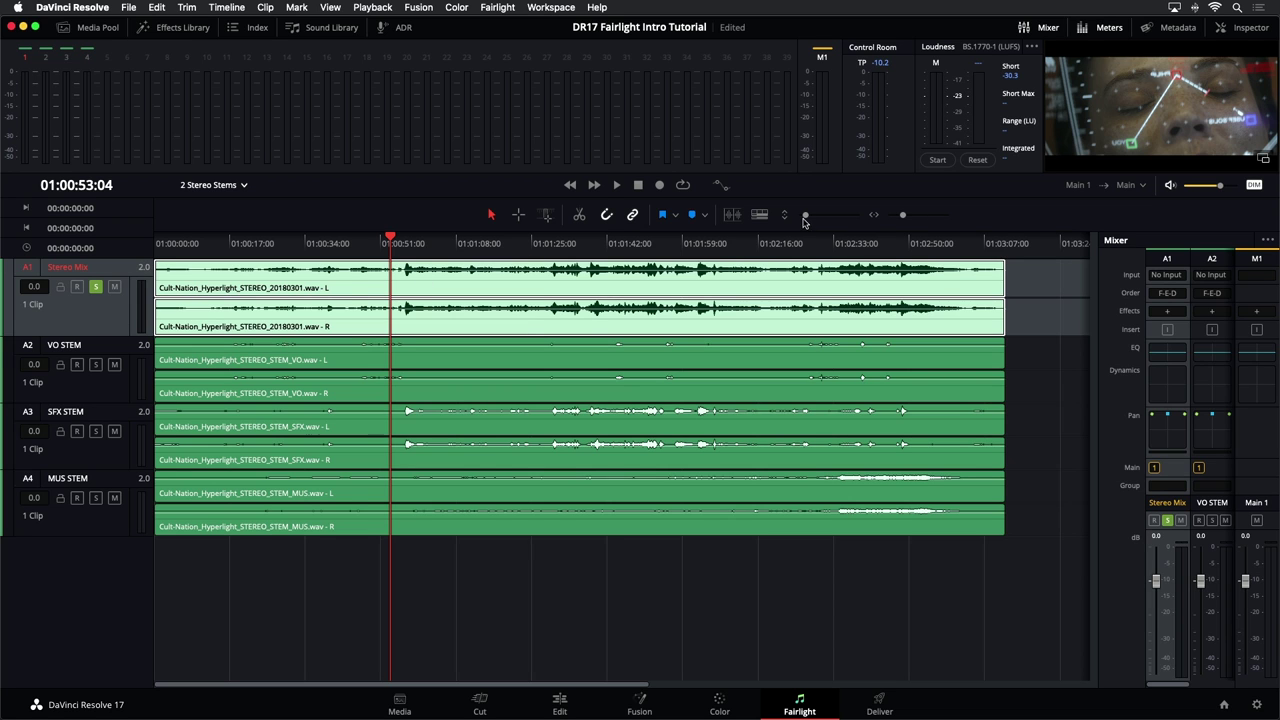
pyautogui.moveTo(807, 217)
pyautogui.mouseDown()
pyautogui.moveTo(828, 216)
pyautogui.moveTo(803, 217)
pyautogui.moveTo(817, 216)
pyautogui.mouseUp()
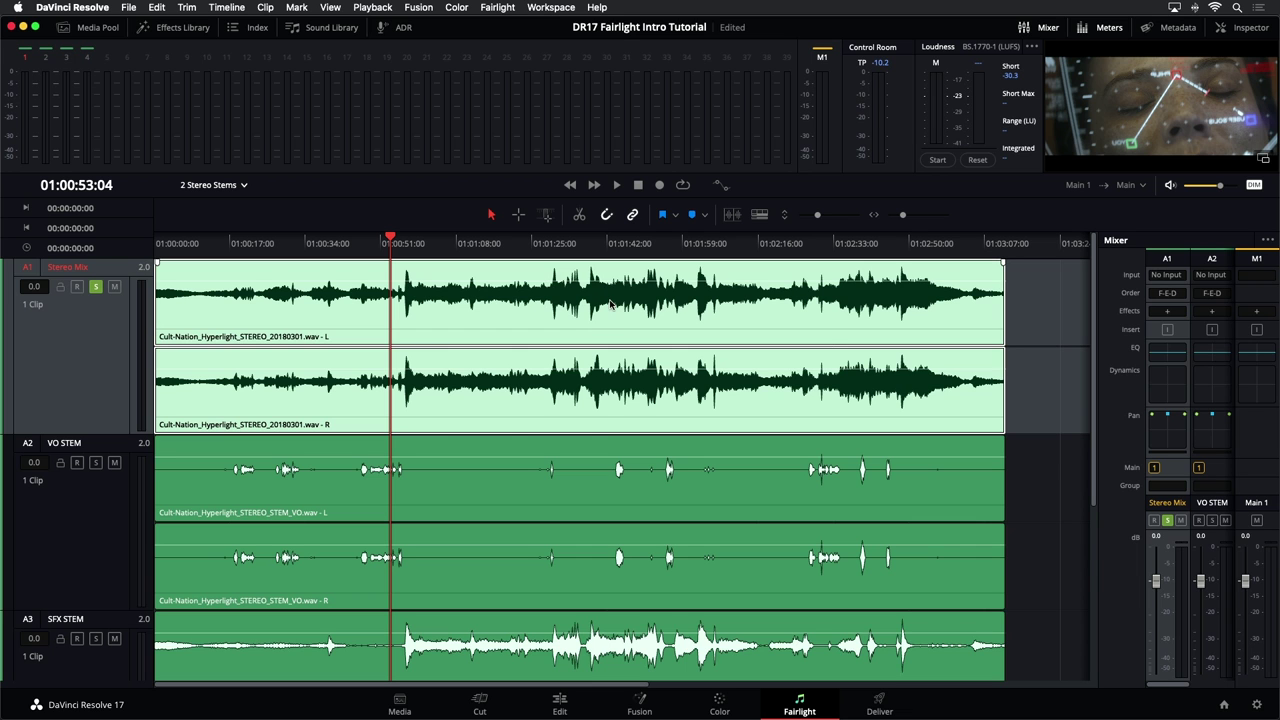
pyautogui.moveTo(818, 217); pyautogui.dragTo(808, 222)
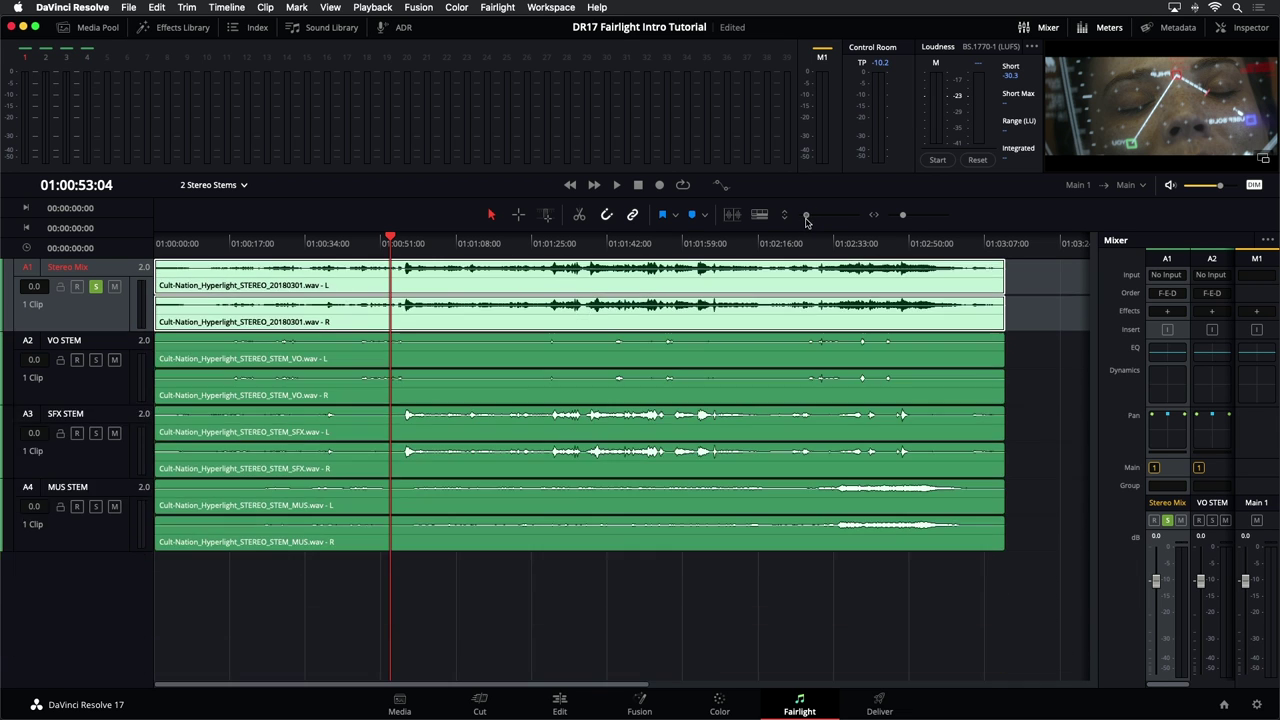
pyautogui.click(97, 316)
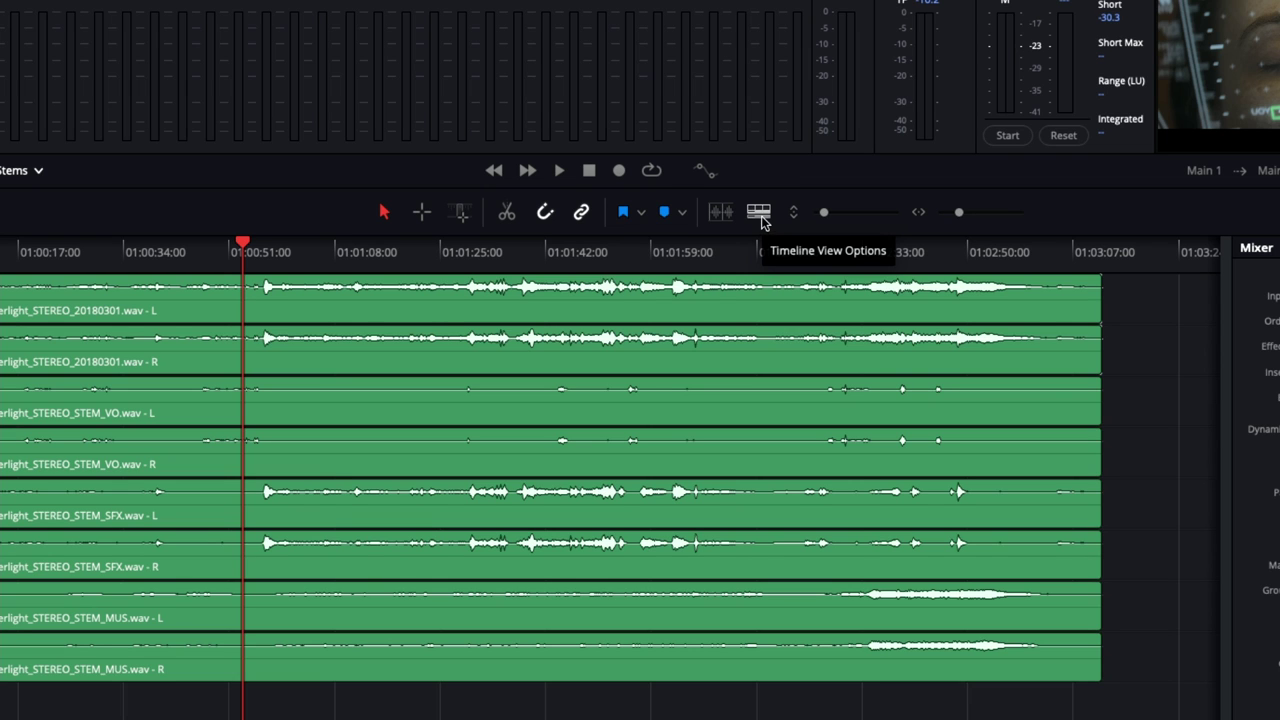
# - Turn off the waveform outlines in the timeline view options and move the playhead to about 01:02:17
pyautogui.click(759, 213)
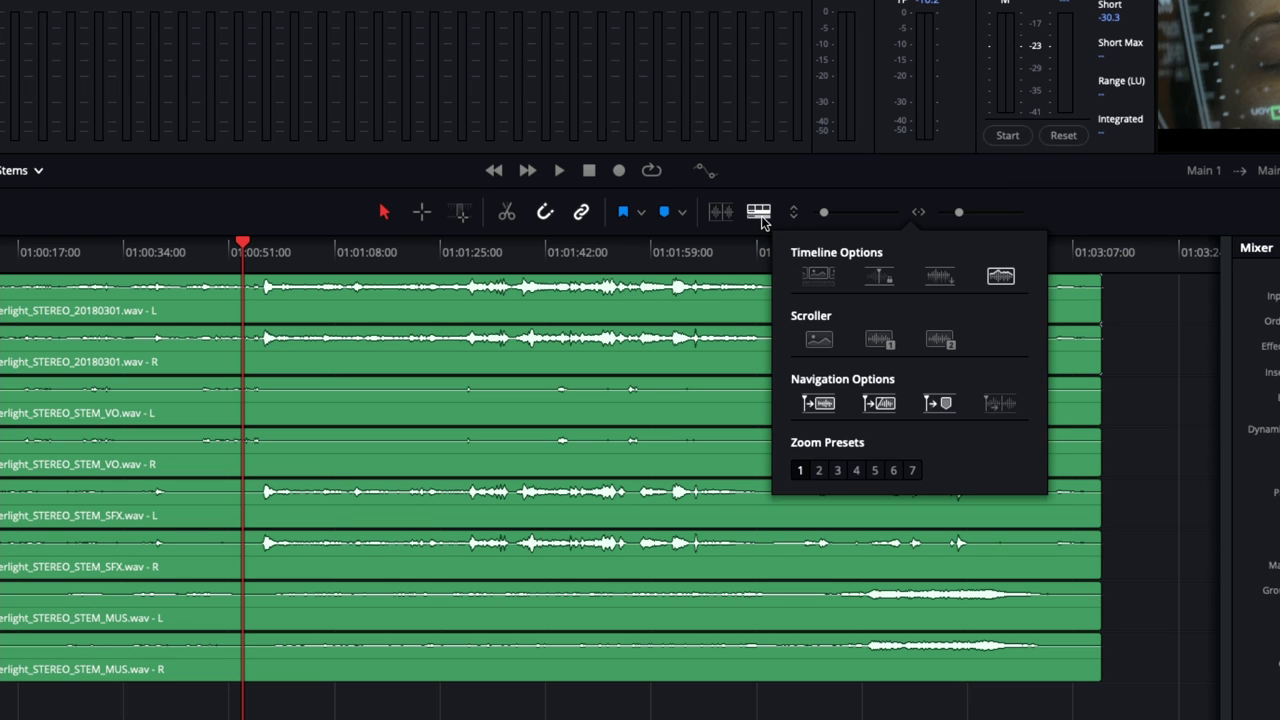
pyautogui.click(1002, 277)
pyautogui.click(1002, 277)
pyautogui.click(1002, 277)
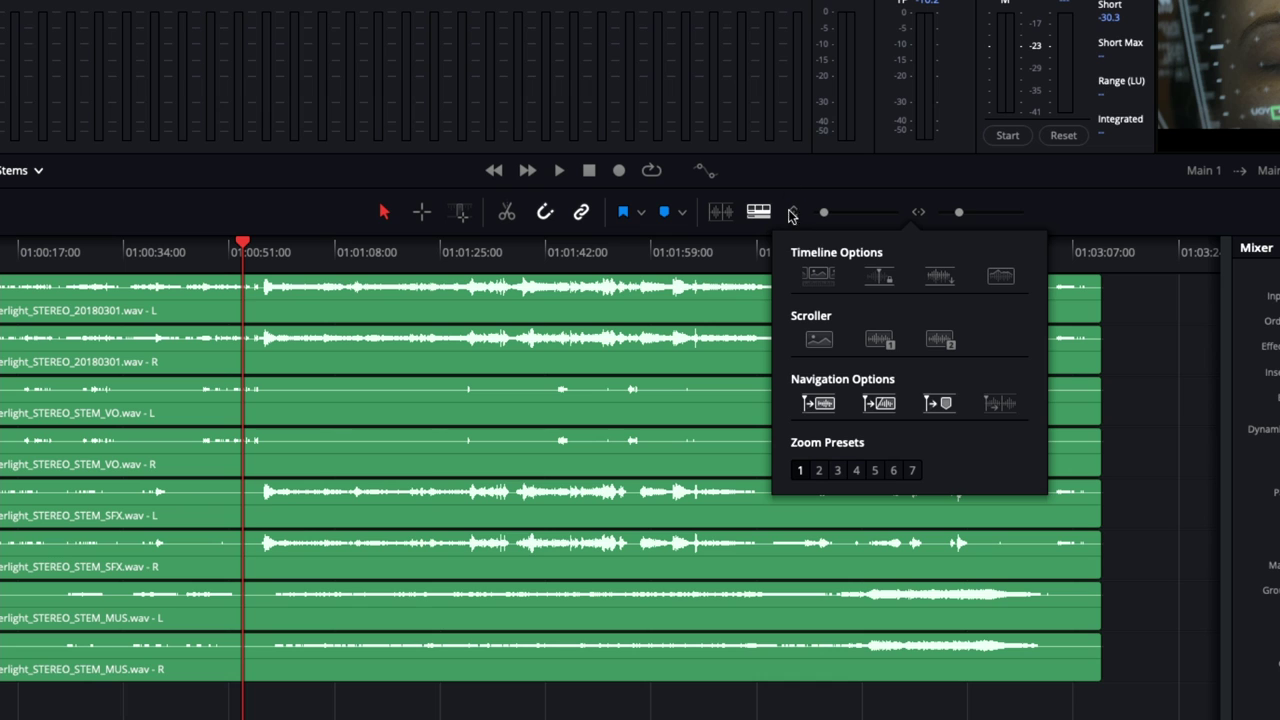
pyautogui.click(754, 252)
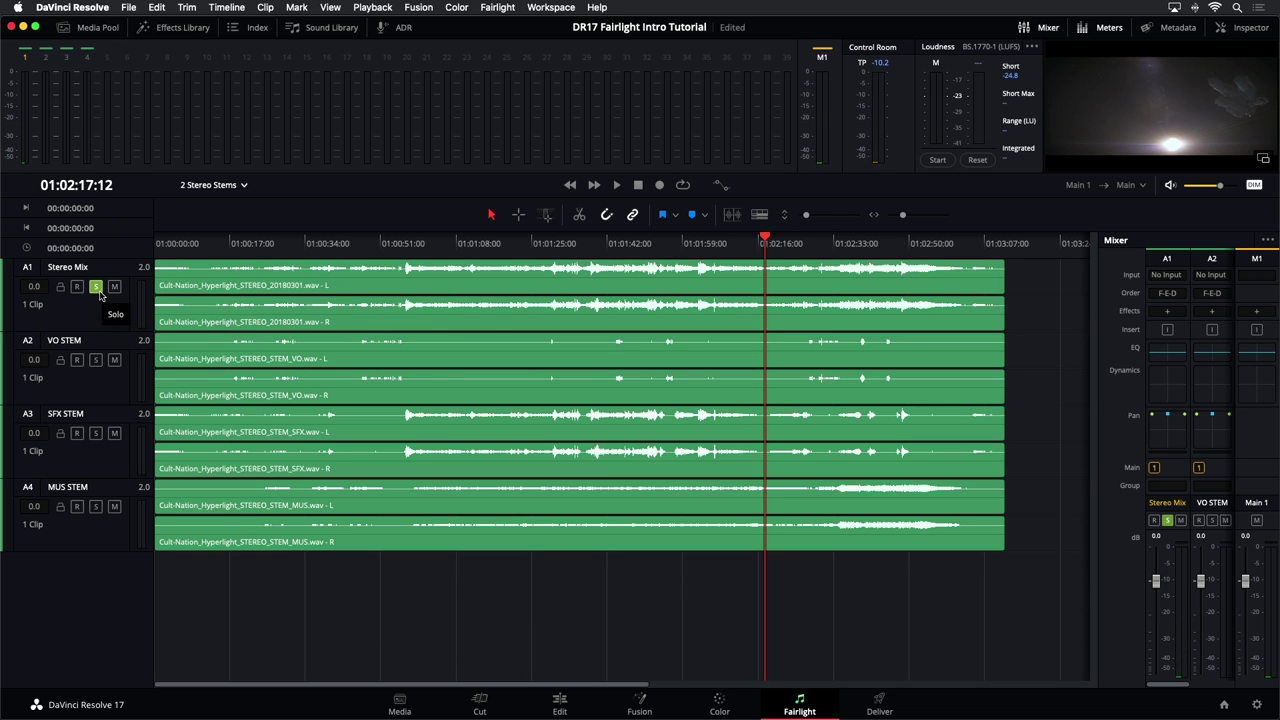
# - Unsolo the Stereo Mix track and mute the VO STEM, SFX STEM and MUS STEM tracks
pyautogui.click(97, 287)
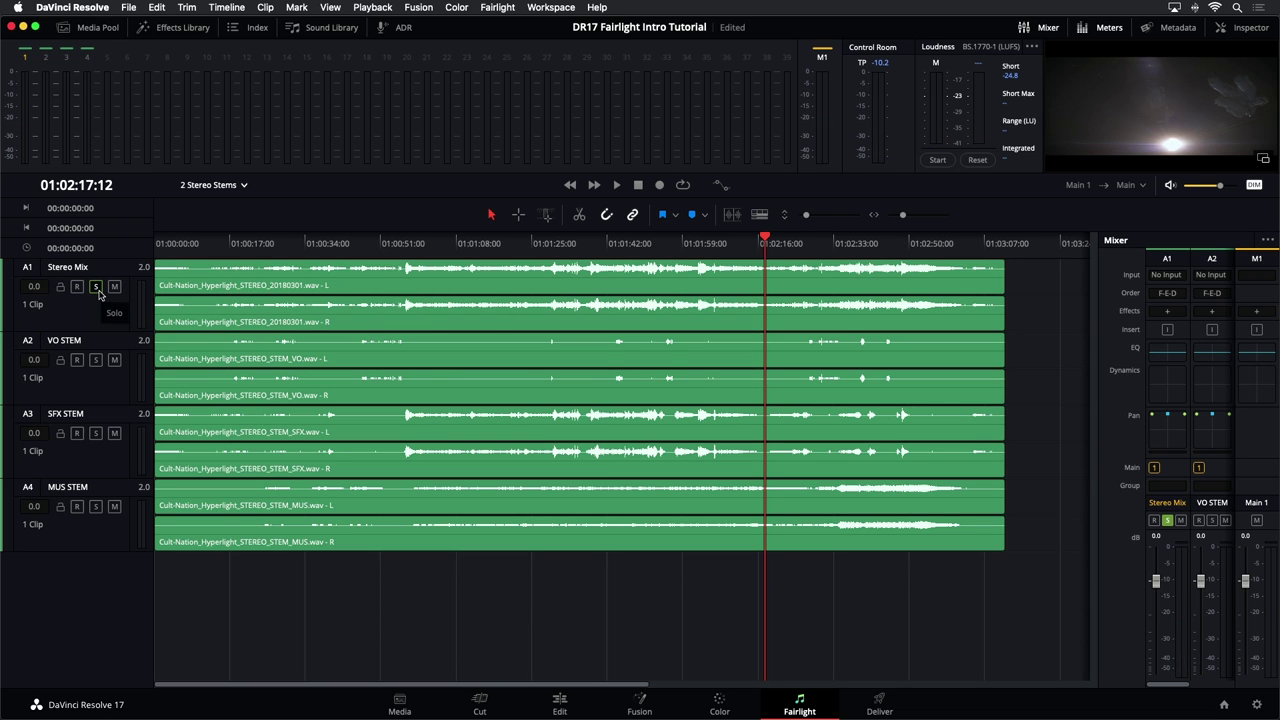
pyautogui.click(115, 360)
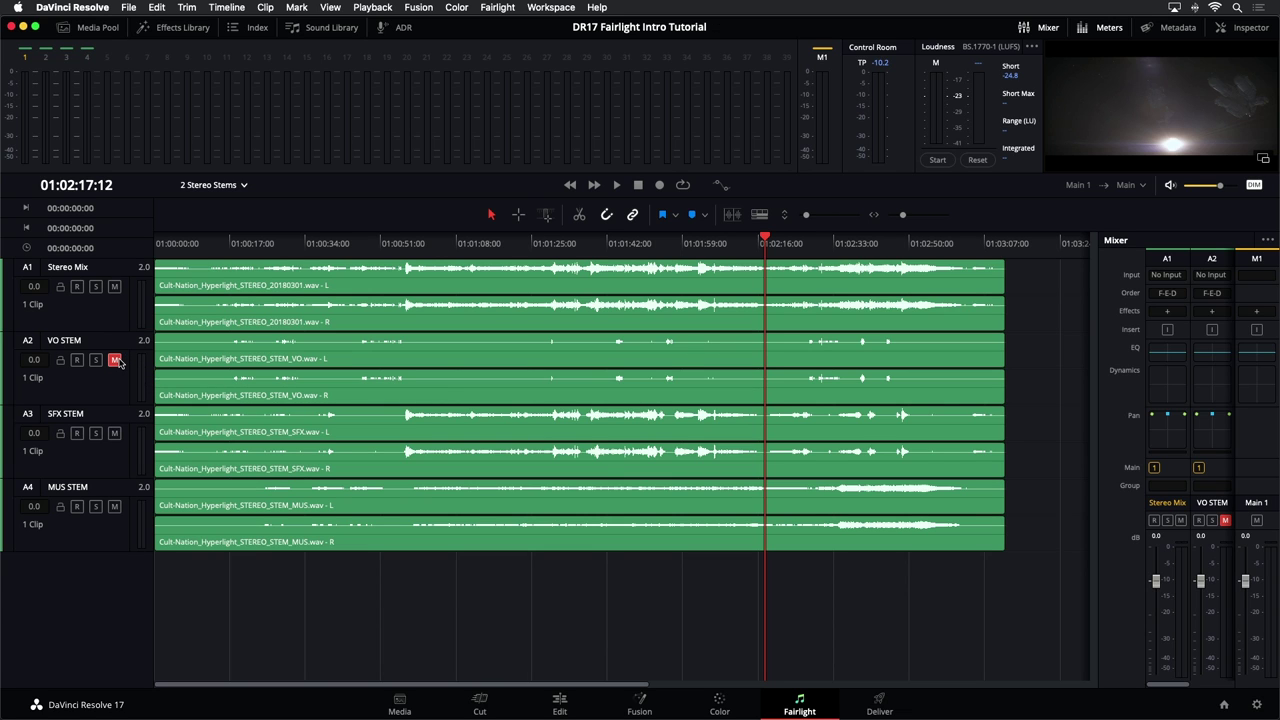
pyautogui.click(114, 433)
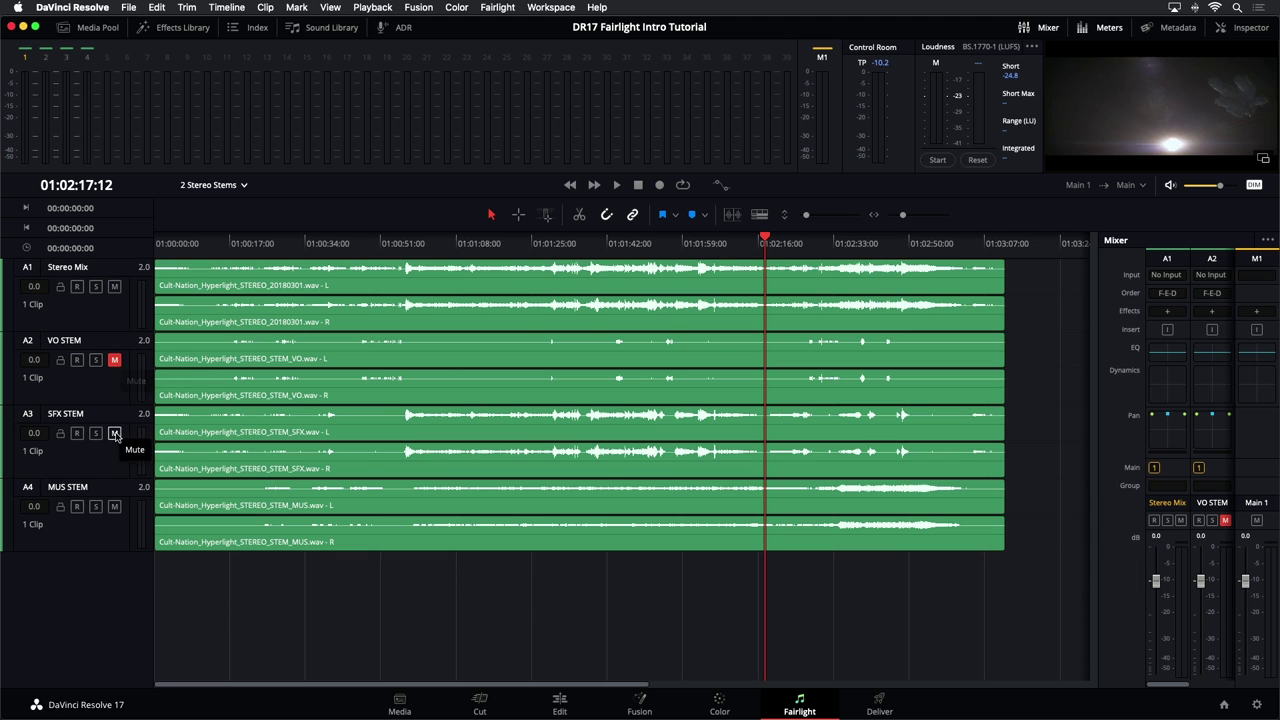
pyautogui.click(114, 506)
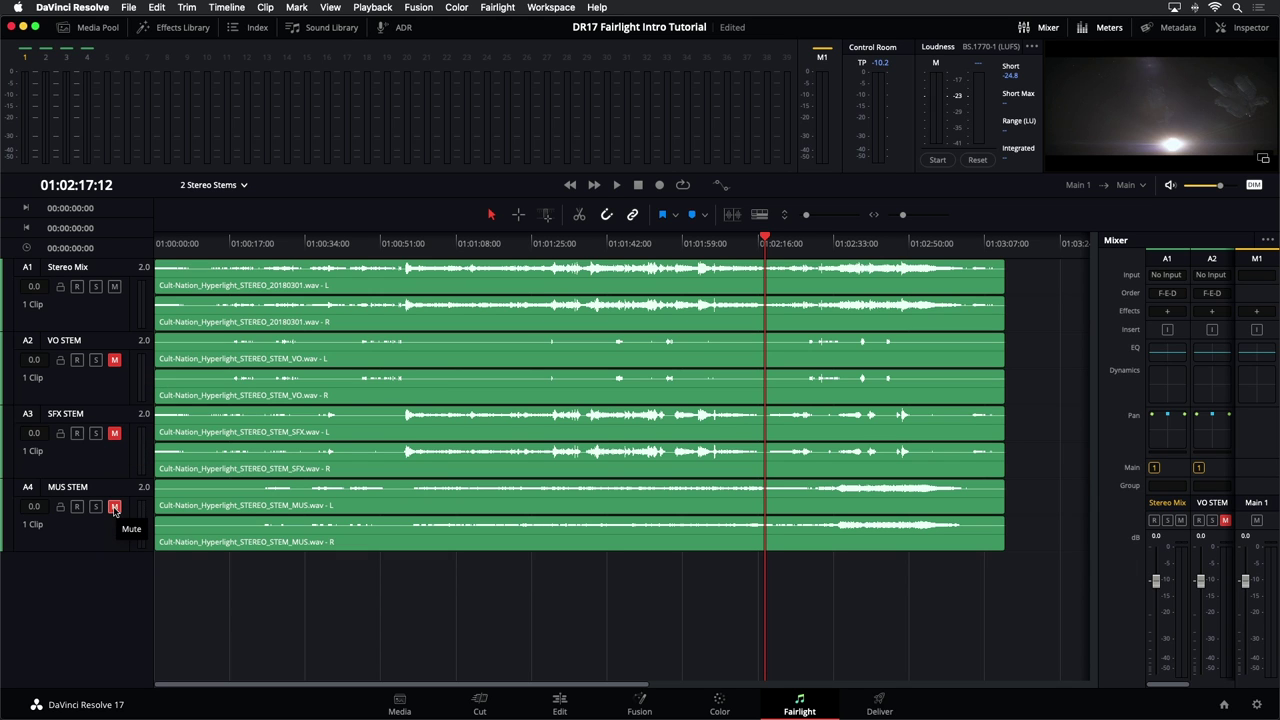
# - Unmute the VO STEM, SFX STEM and MUS STEM tracks
pyautogui.click(115, 363)
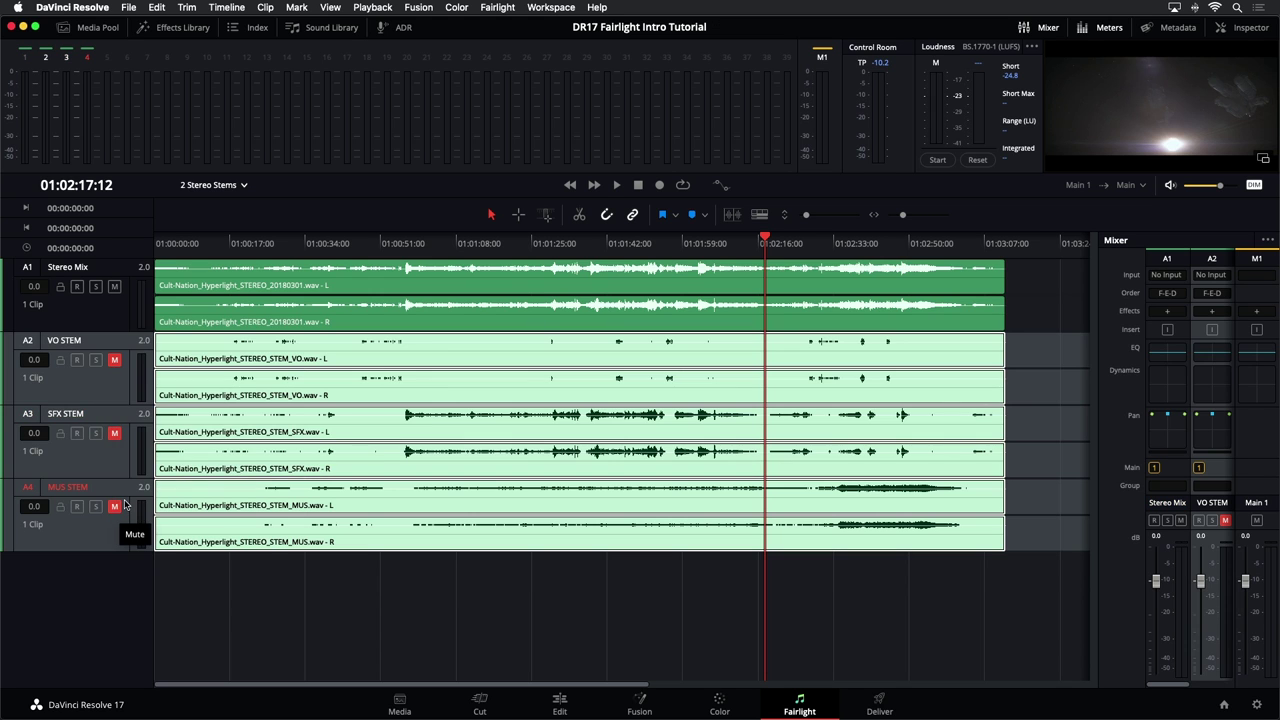
pyautogui.click(115, 507)
pyautogui.click(115, 360)
pyautogui.click(114, 433)
pyautogui.click(114, 506)
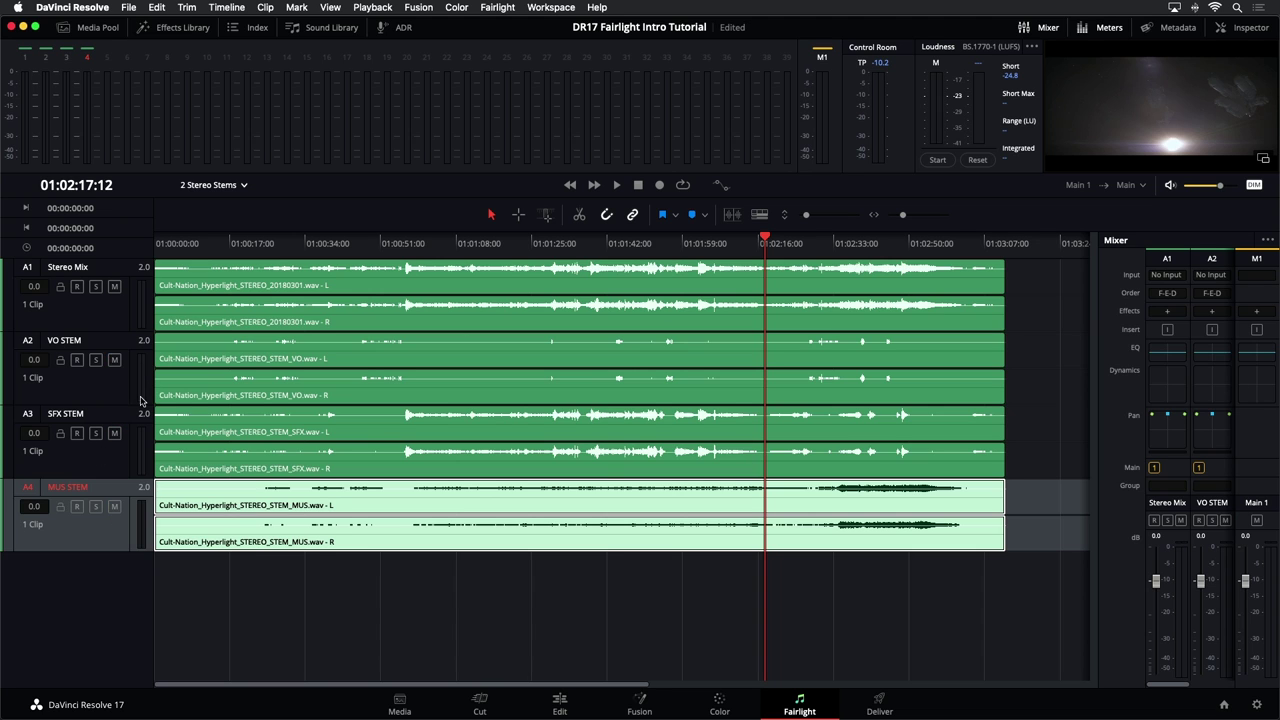
# - Try soloing the VO STEM, SFX STEM and MUS STEM tracks and clear their solos again
pyautogui.click(96, 360)
pyautogui.click(96, 433)
pyautogui.click(96, 506)
pyautogui.click(96, 360)
pyautogui.click(96, 433)
pyautogui.click(96, 506)
pyautogui.click(102, 537)
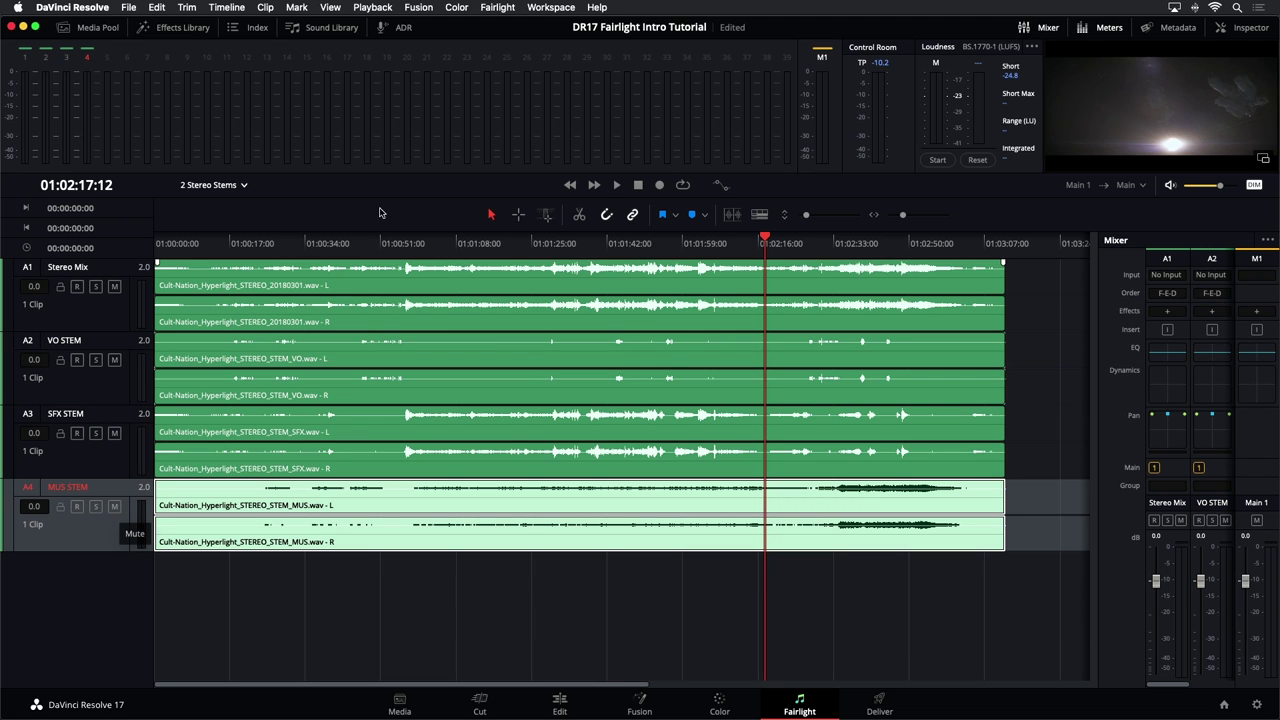
# - Turn off DIM to restore the full monitoring level and move the playhead to about 01:00:35
pyautogui.click(1254, 186)
pyautogui.click(312, 245)
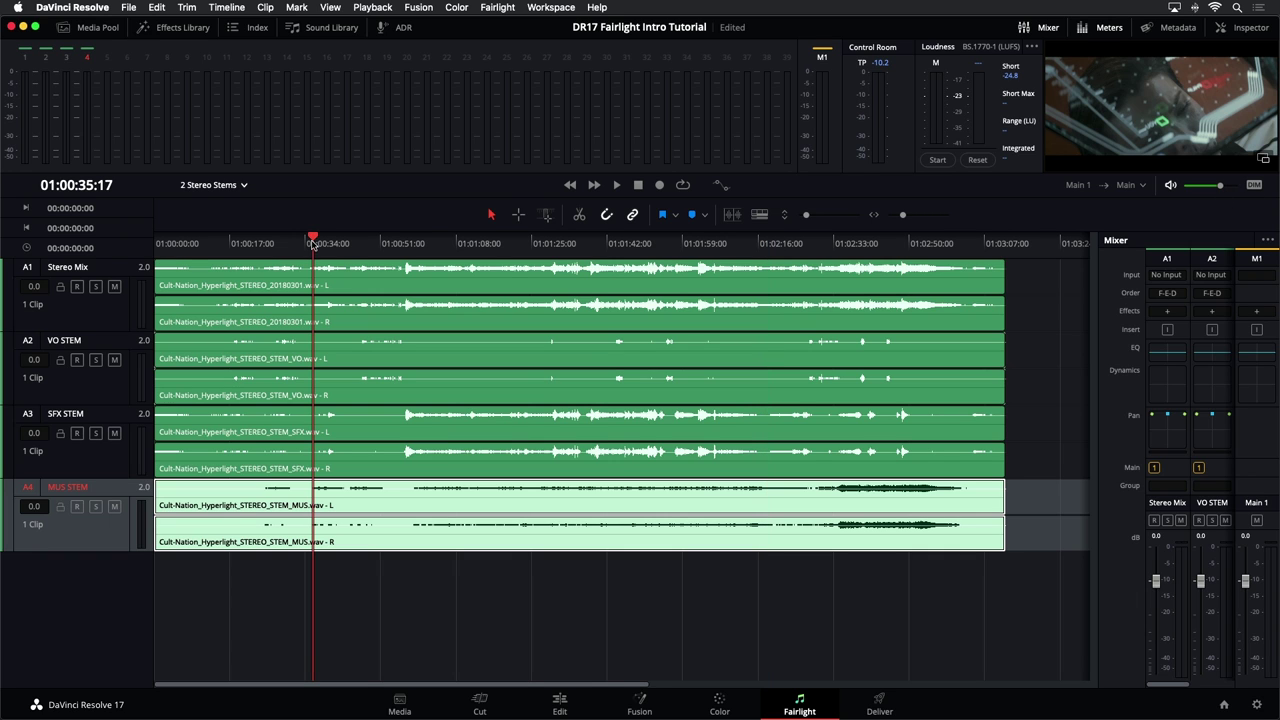
# - Solo the Stereo Mix track, mute the VO STEM, SFX STEM and MUS STEM tracks, and start playback with Stereo Mix selected
pyautogui.click(95, 287)
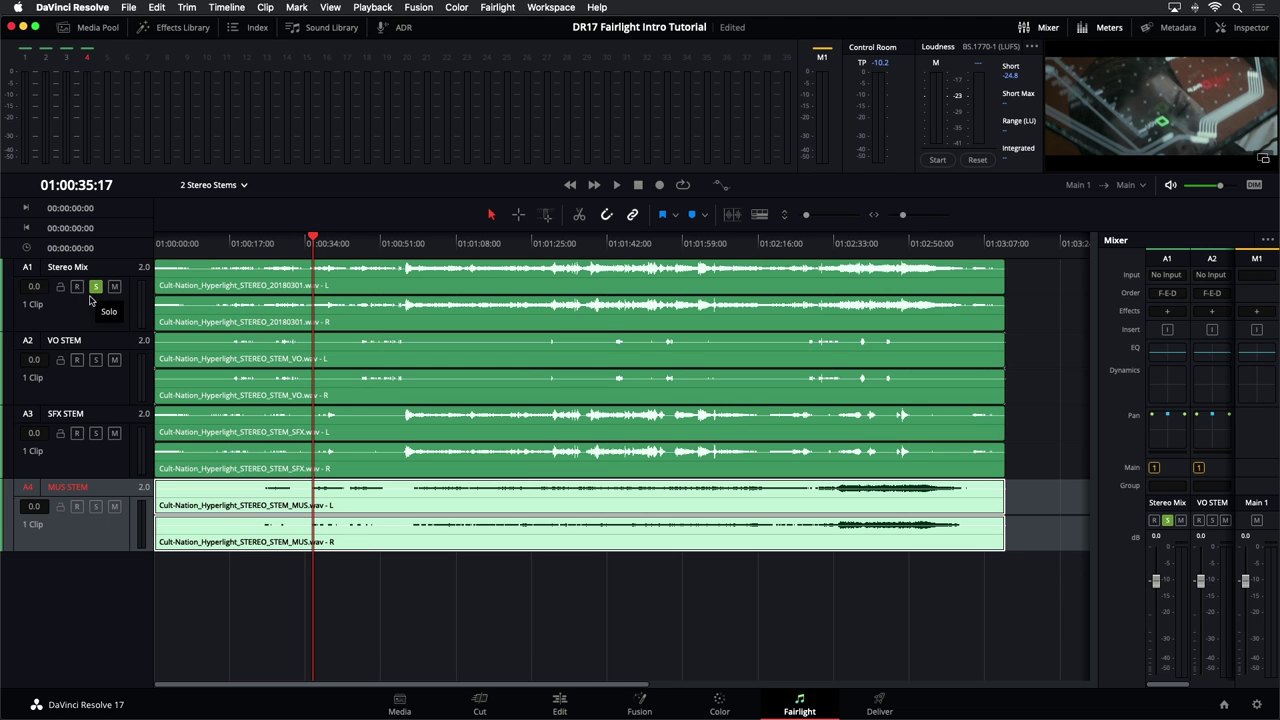
pyautogui.click(114, 359)
pyautogui.click(114, 433)
pyautogui.click(114, 506)
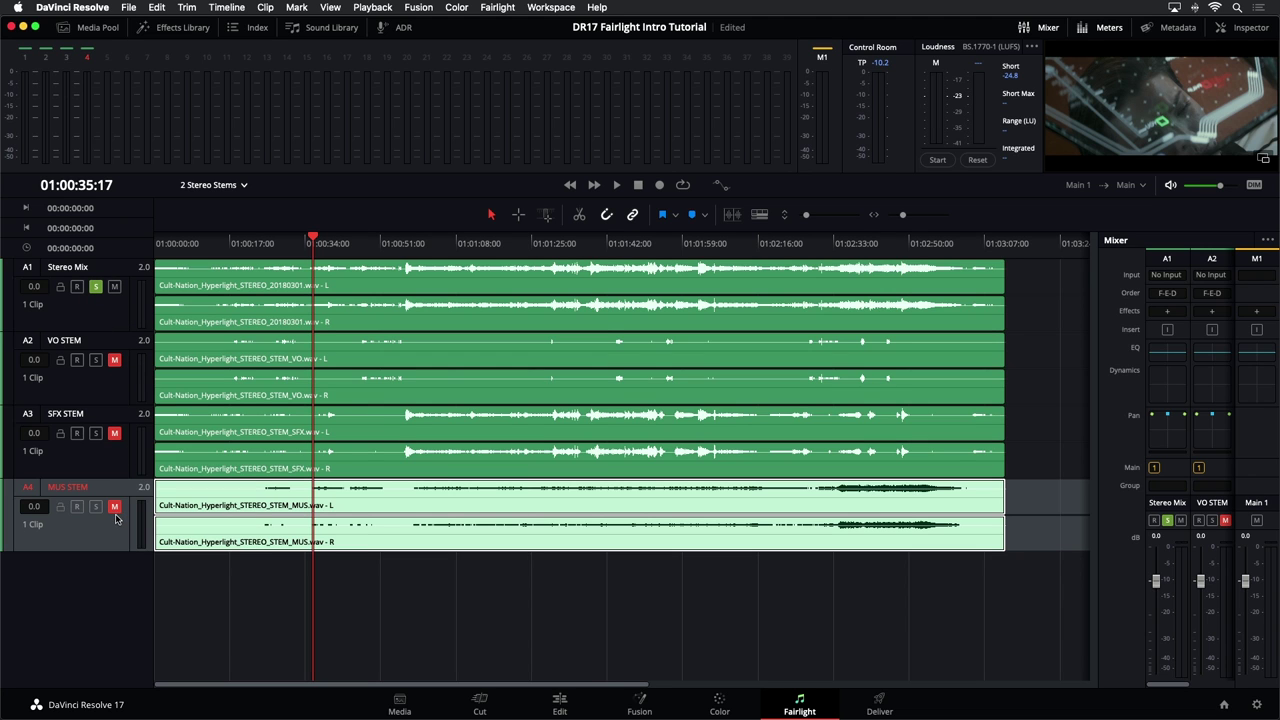
pyautogui.click(108, 324)
pyautogui.press('space')
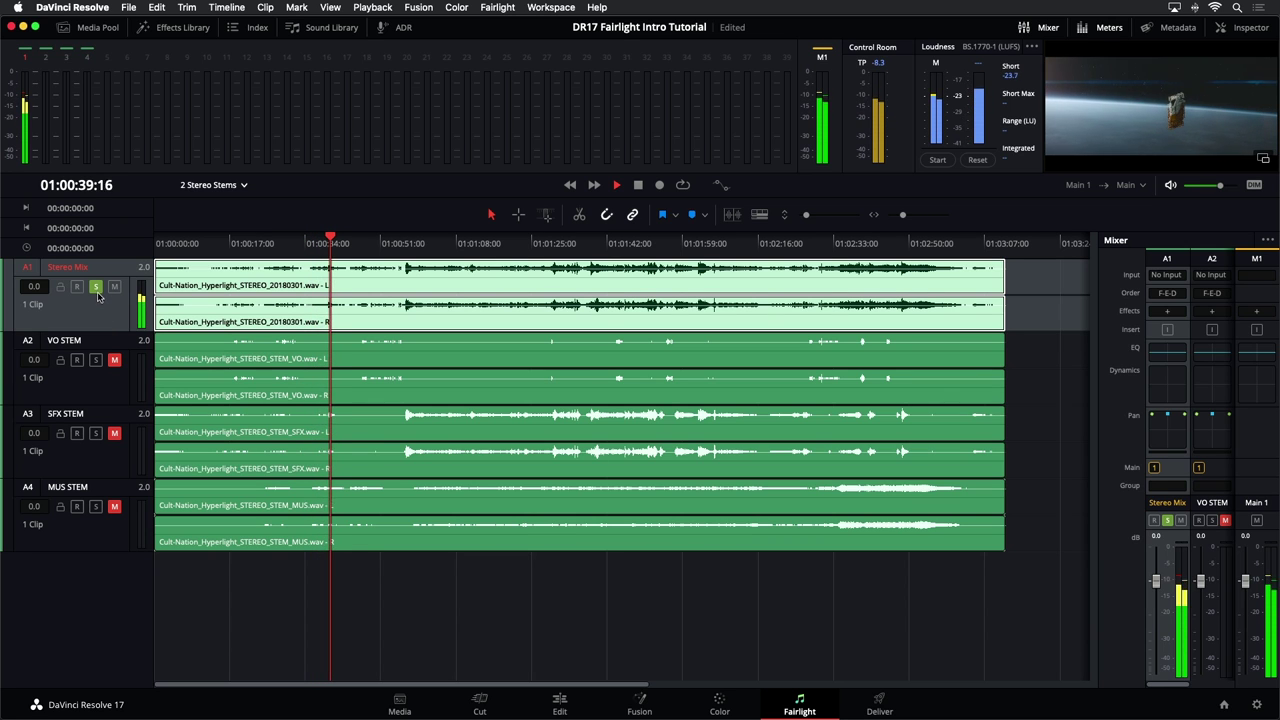
# - During playback, unsolo the Stereo Mix, unmute the VO STEM track, and briefly mute and unmute the Stereo Mix
pyautogui.click(96, 287)
pyautogui.click(115, 360)
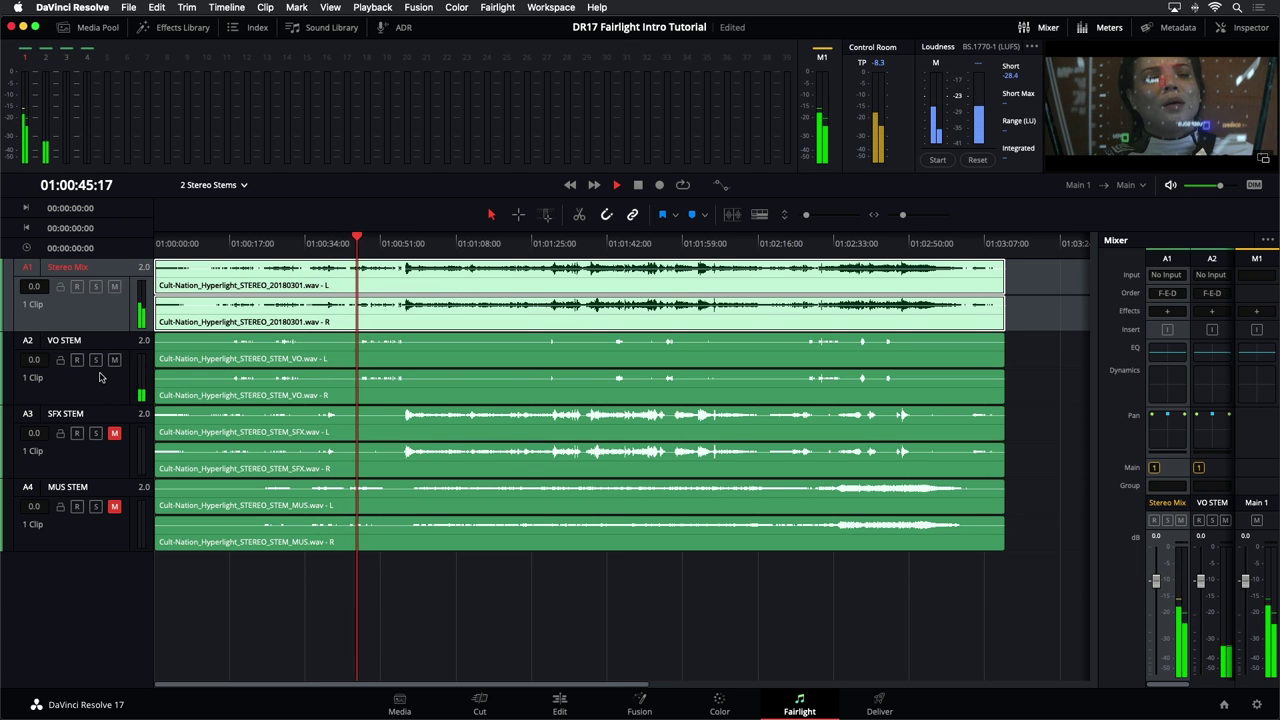
pyautogui.click(114, 287)
pyautogui.click(114, 289)
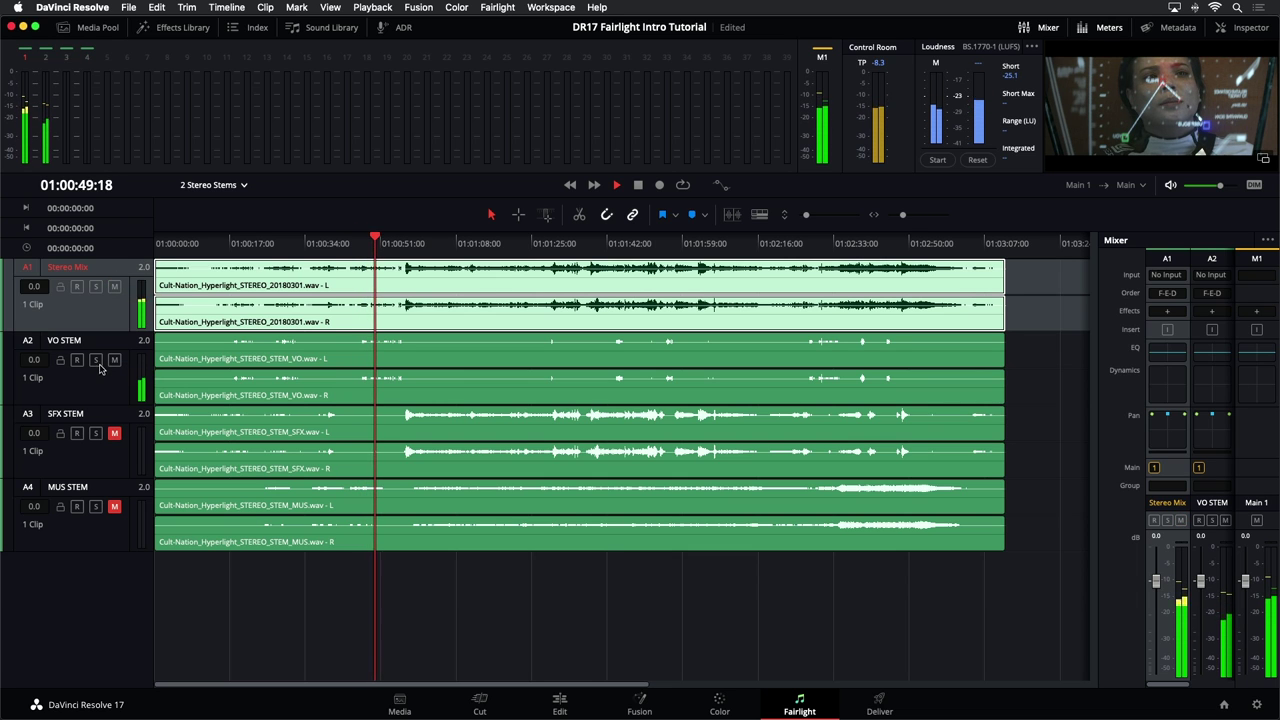
# - Audition the VO STEM and SFX STEM tracks soloed, unmute the SFX STEM and MUS STEM, and clear all solos
pyautogui.click(97, 363)
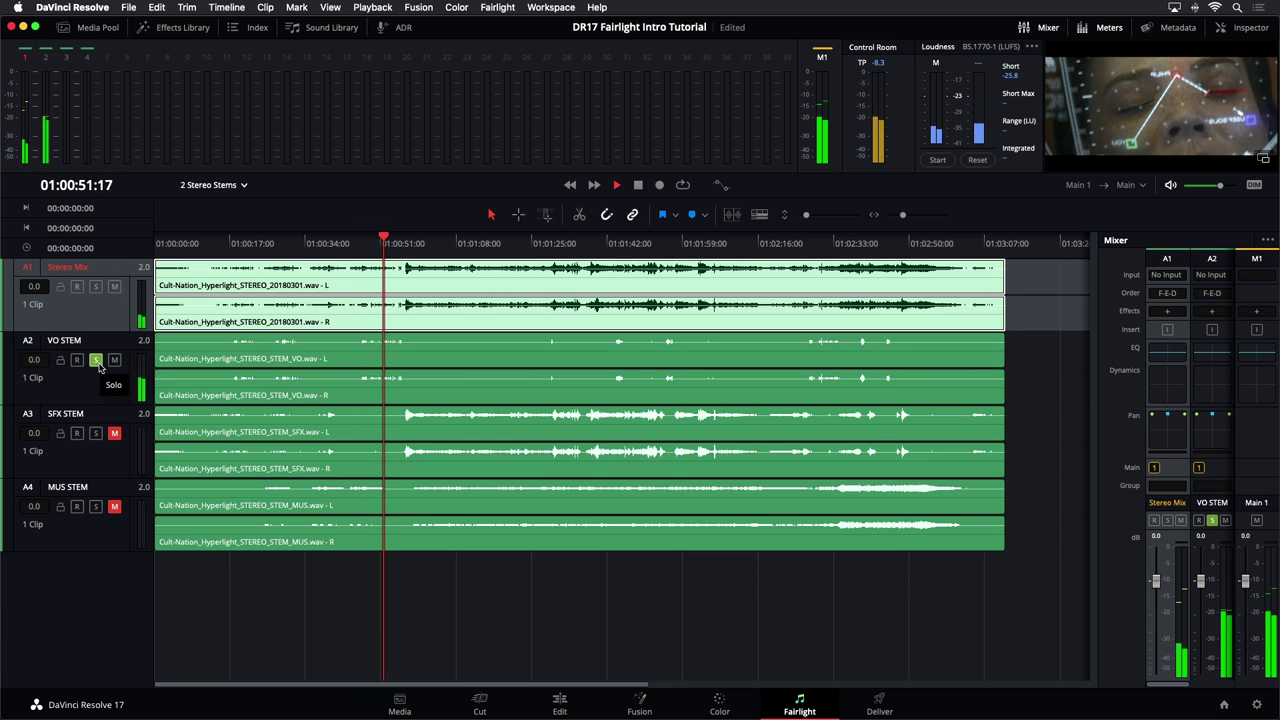
pyautogui.click(96, 432)
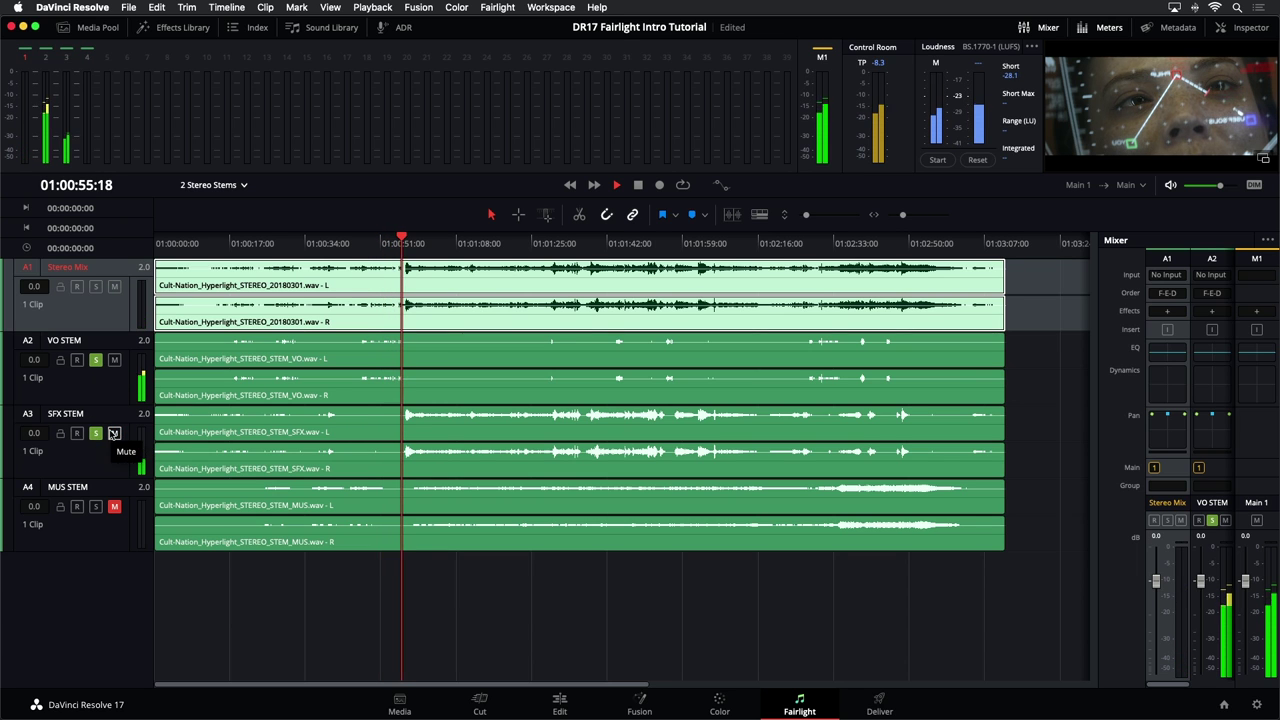
pyautogui.click(113, 507)
pyautogui.click(95, 359)
pyautogui.click(95, 359)
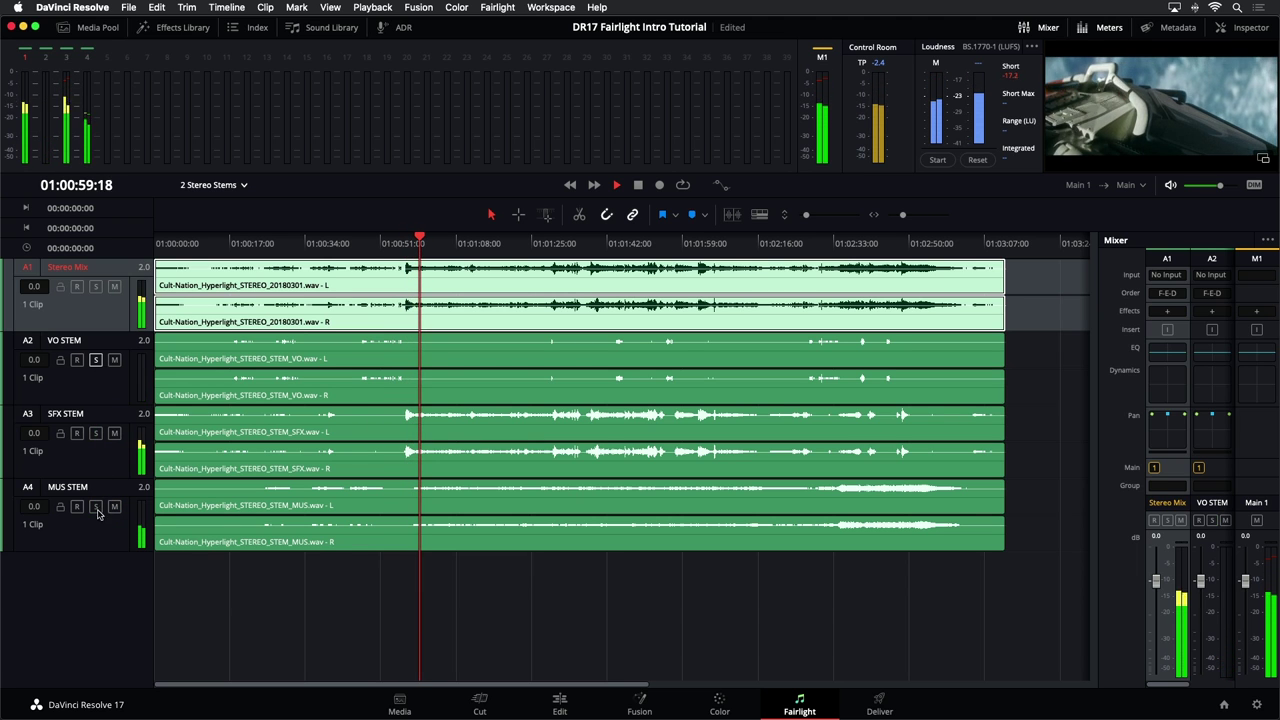
# - Listen to the three stems with the Stereo Mix track muted, stop playback, and unmute the Stereo Mix
pyautogui.click(113, 287)
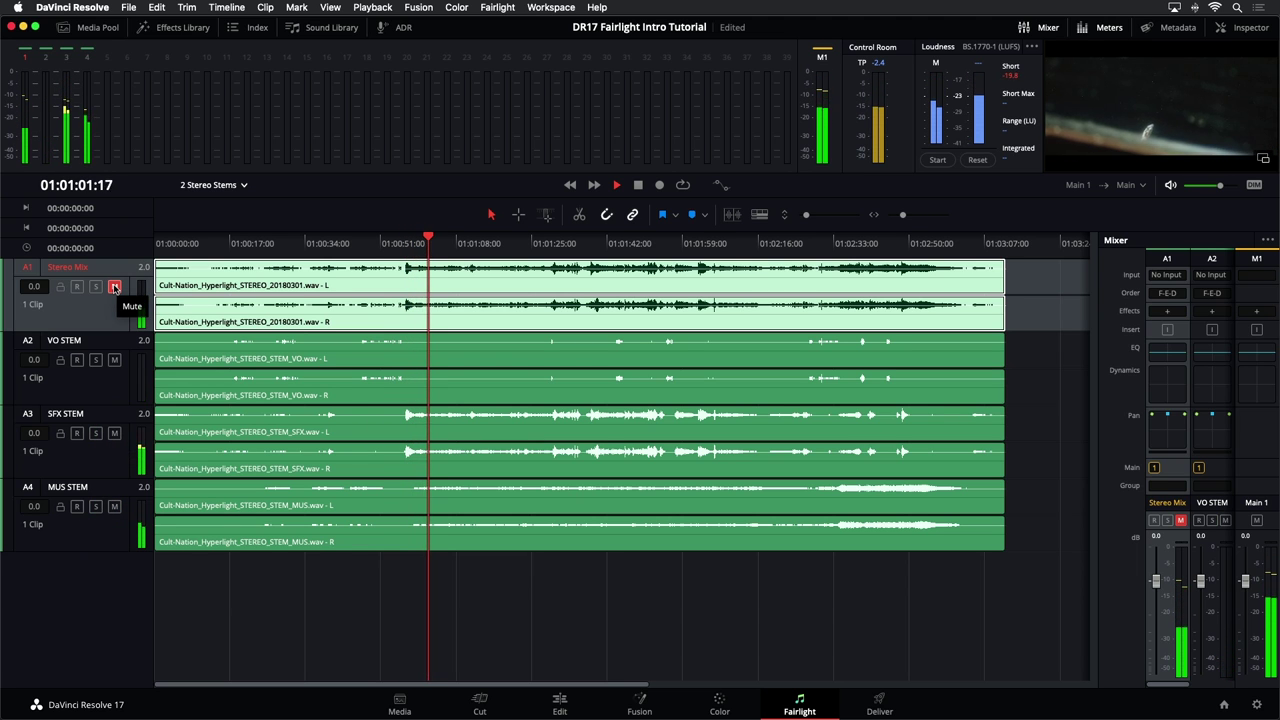
pyautogui.press('space')
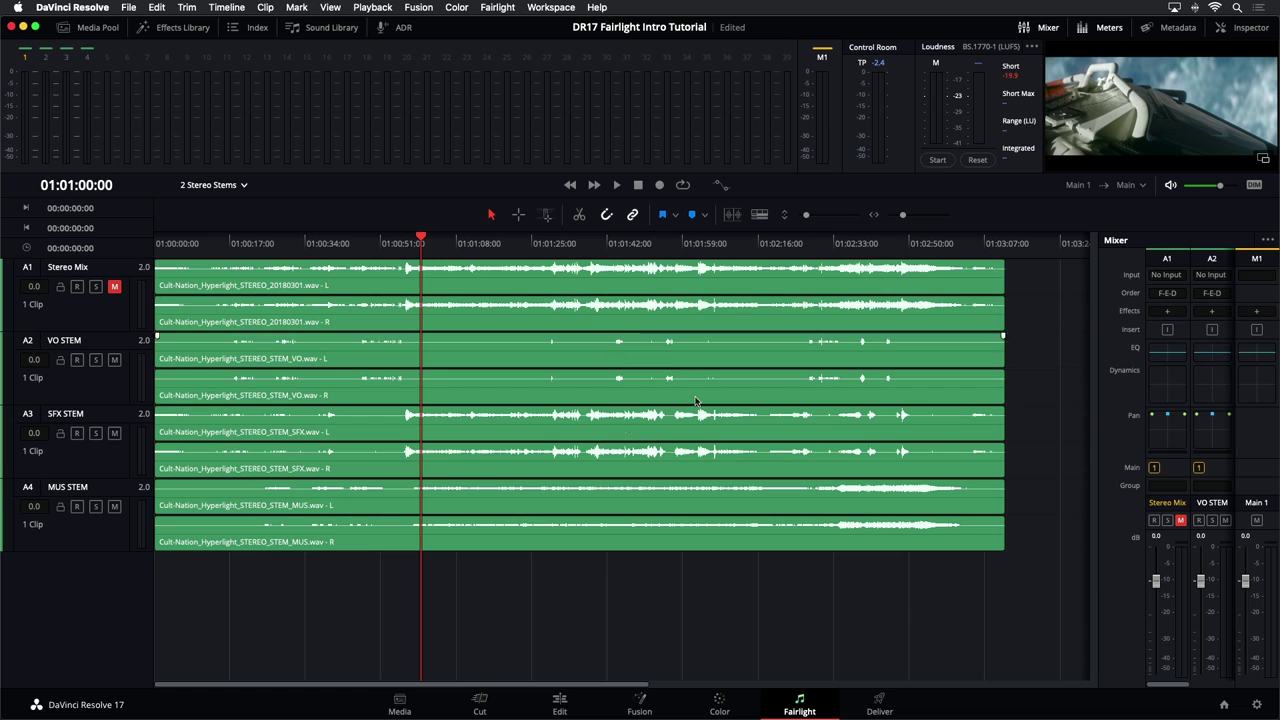
pyautogui.click(114, 287)
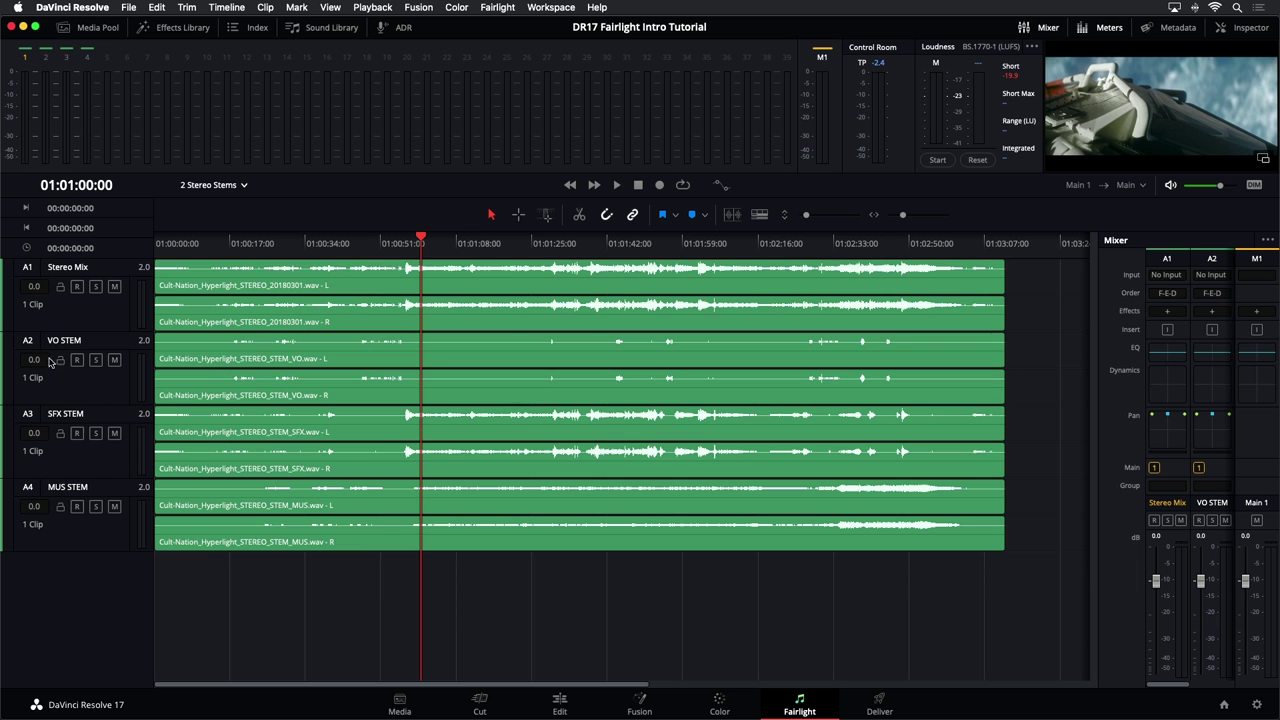
# - Show the Media Pool and open the timeline "3 Before and After Dialogue"
pyautogui.click(98, 28)
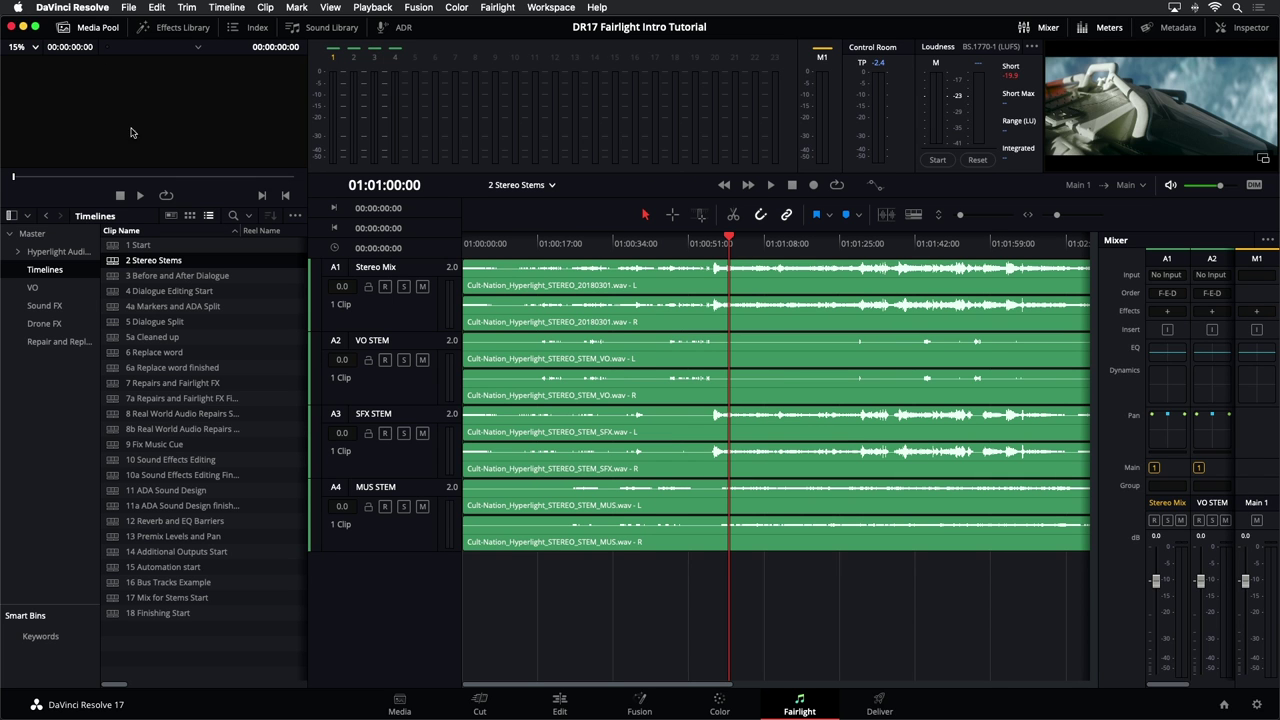
pyautogui.doubleClick(115, 291)
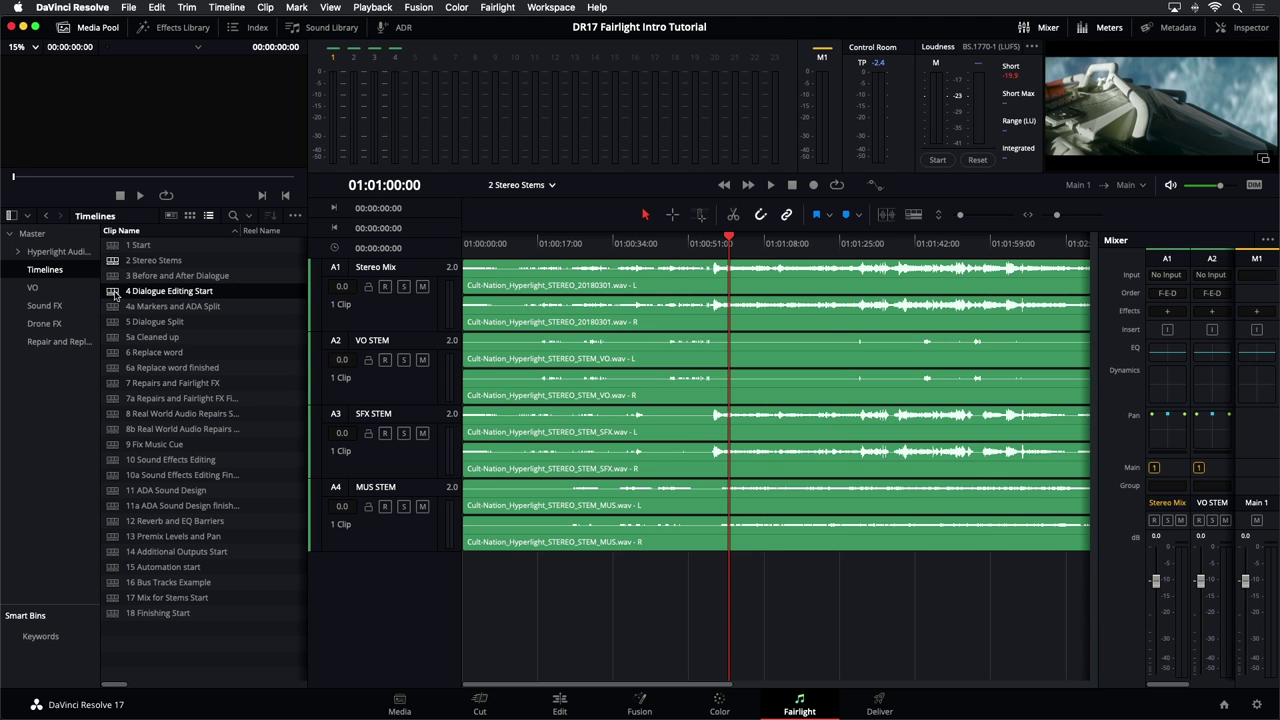
pyautogui.doubleClick(115, 281)
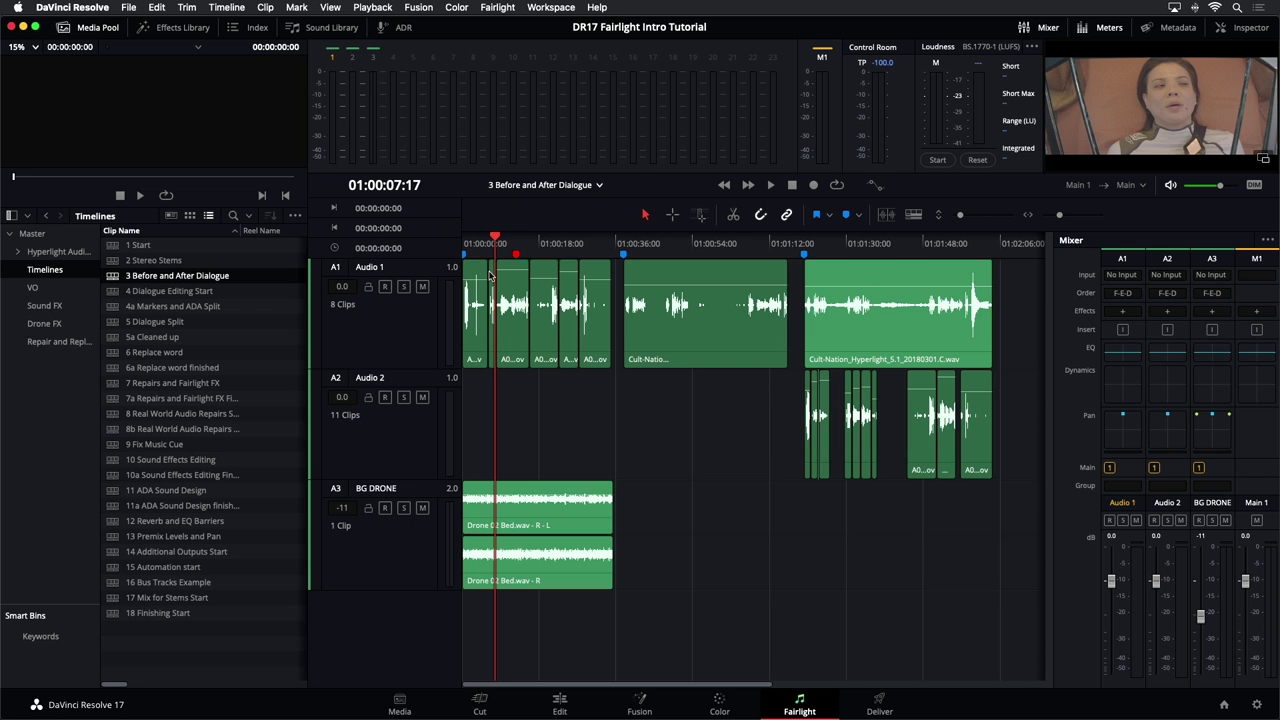
# - Play the first group of dialogue clips on Audio 1 from the timeline's start to about 01:00:20
pyautogui.press('Home')
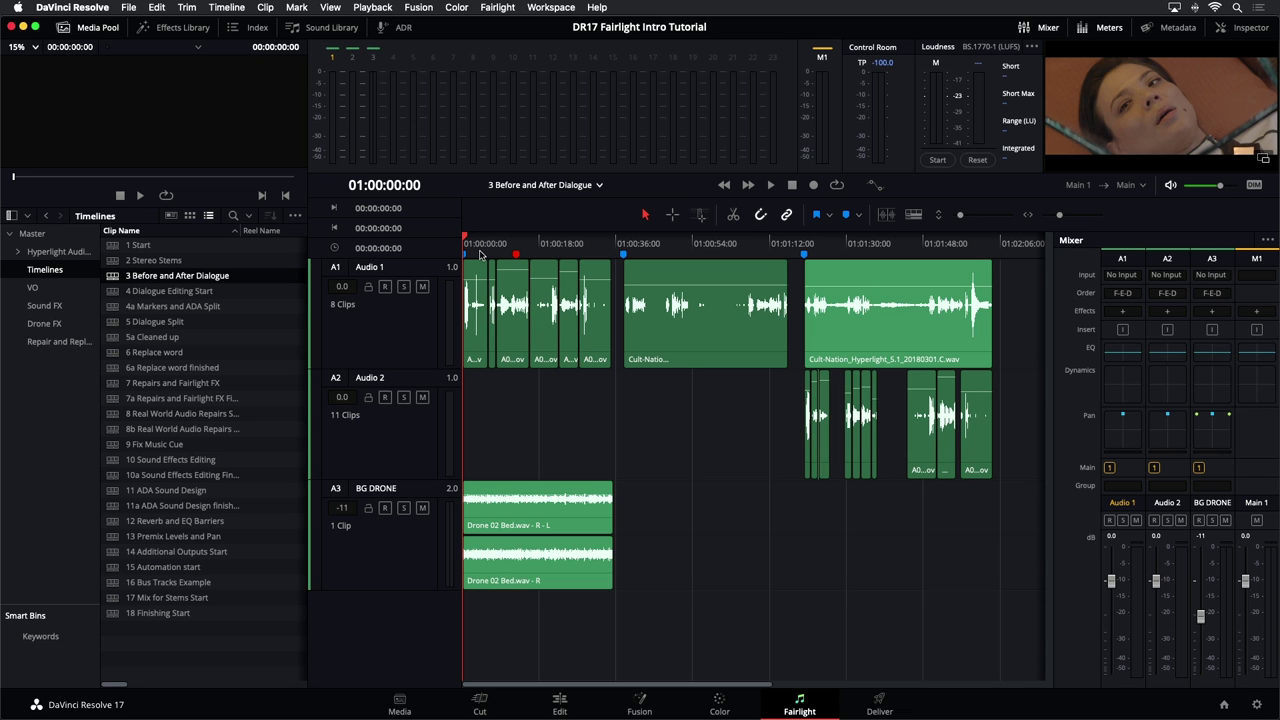
pyautogui.click(1065, 215)
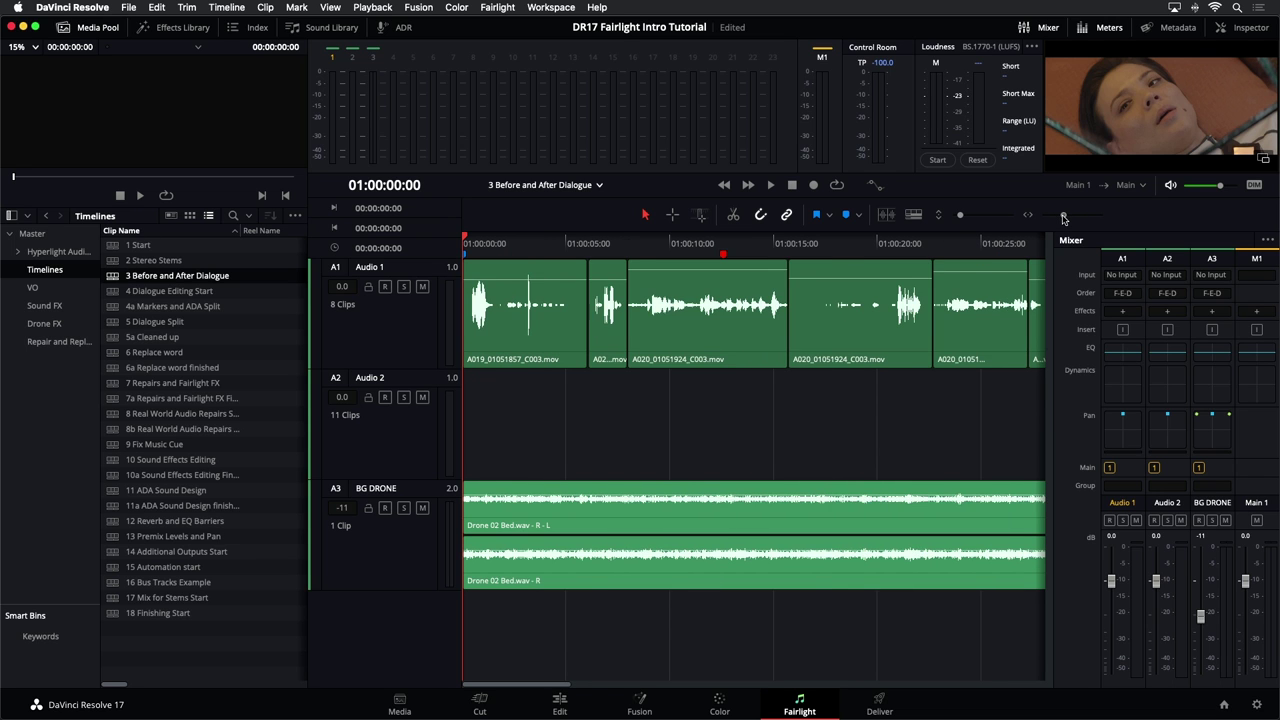
pyautogui.moveTo(1064, 217); pyautogui.dragTo(1062, 218)
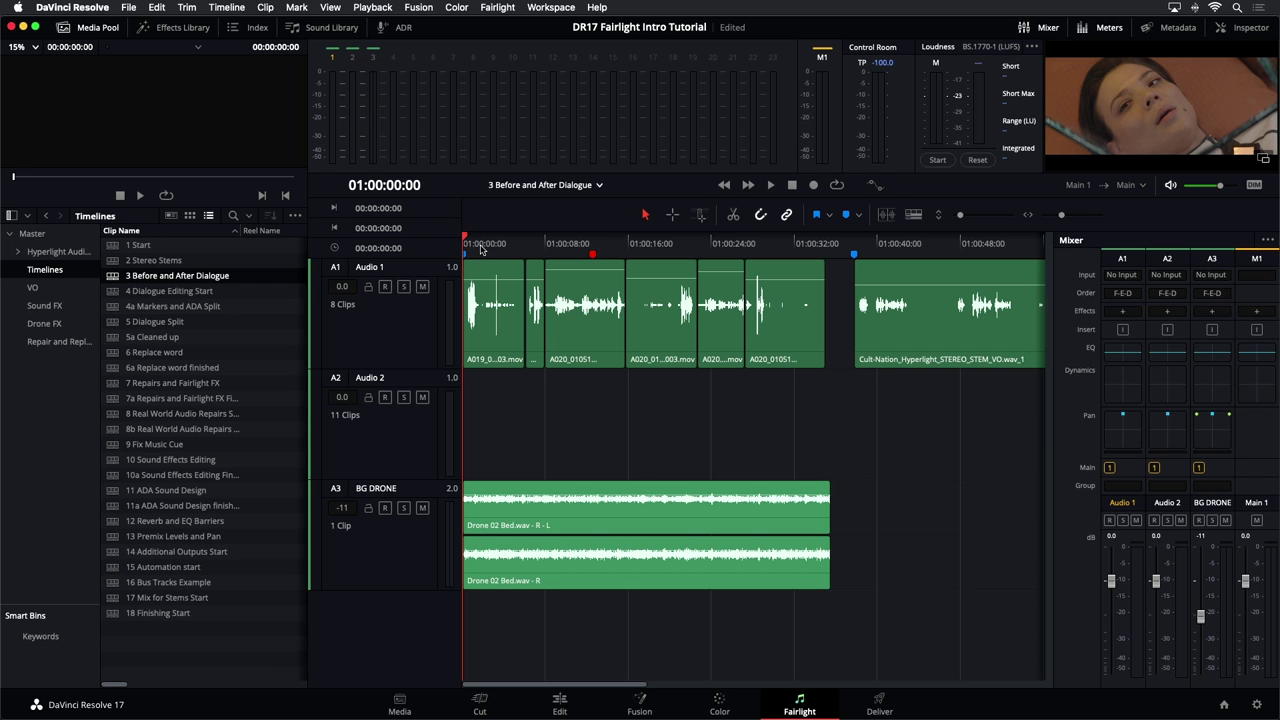
pyautogui.press('space')
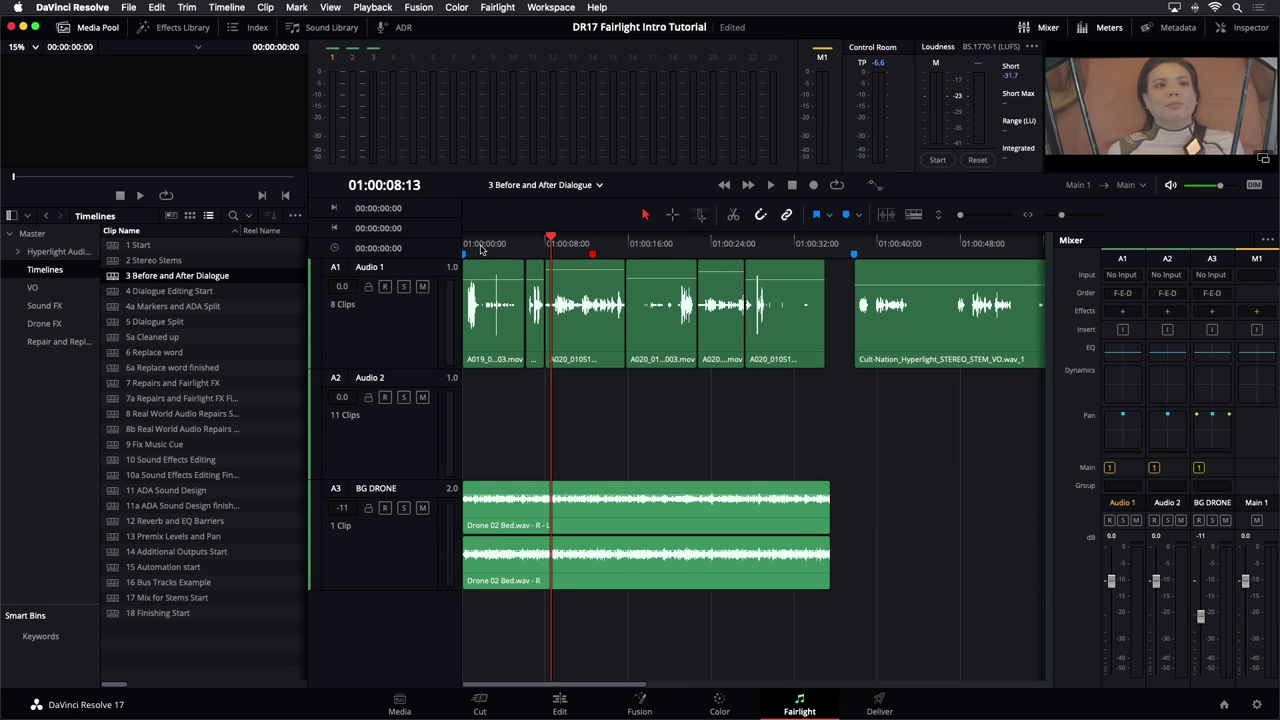
pyautogui.press('space')
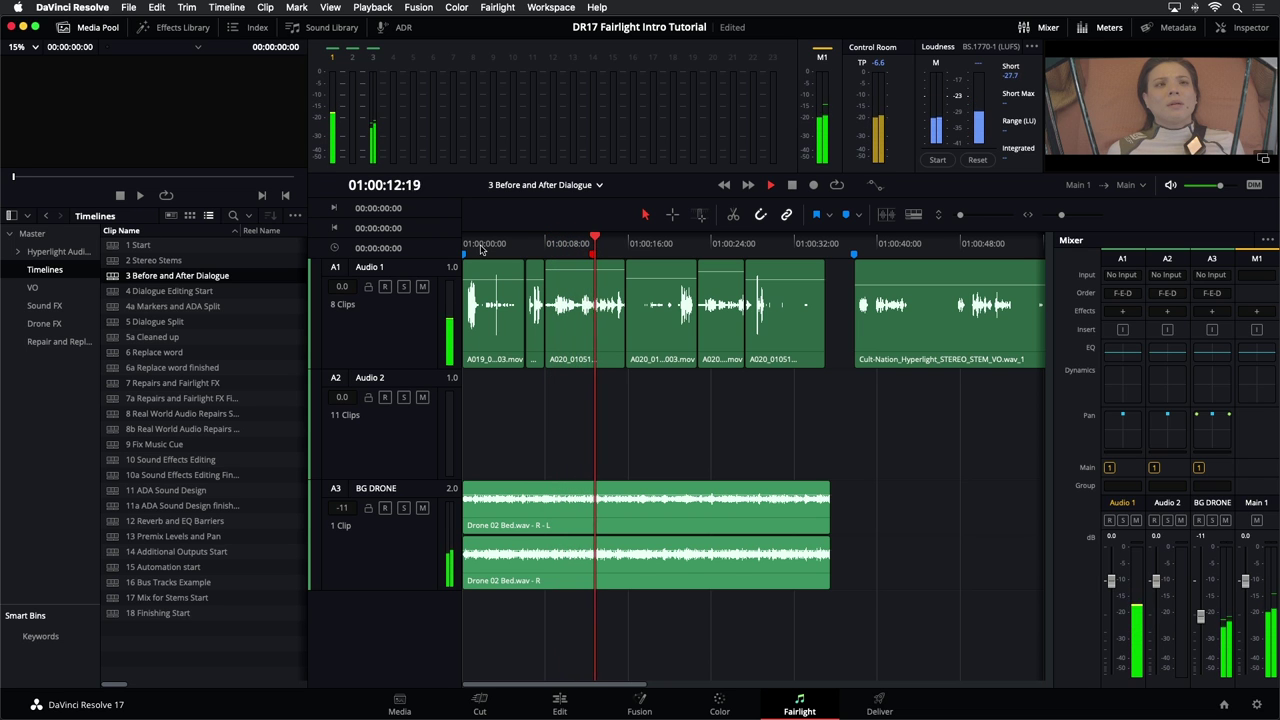
pyautogui.press('space')
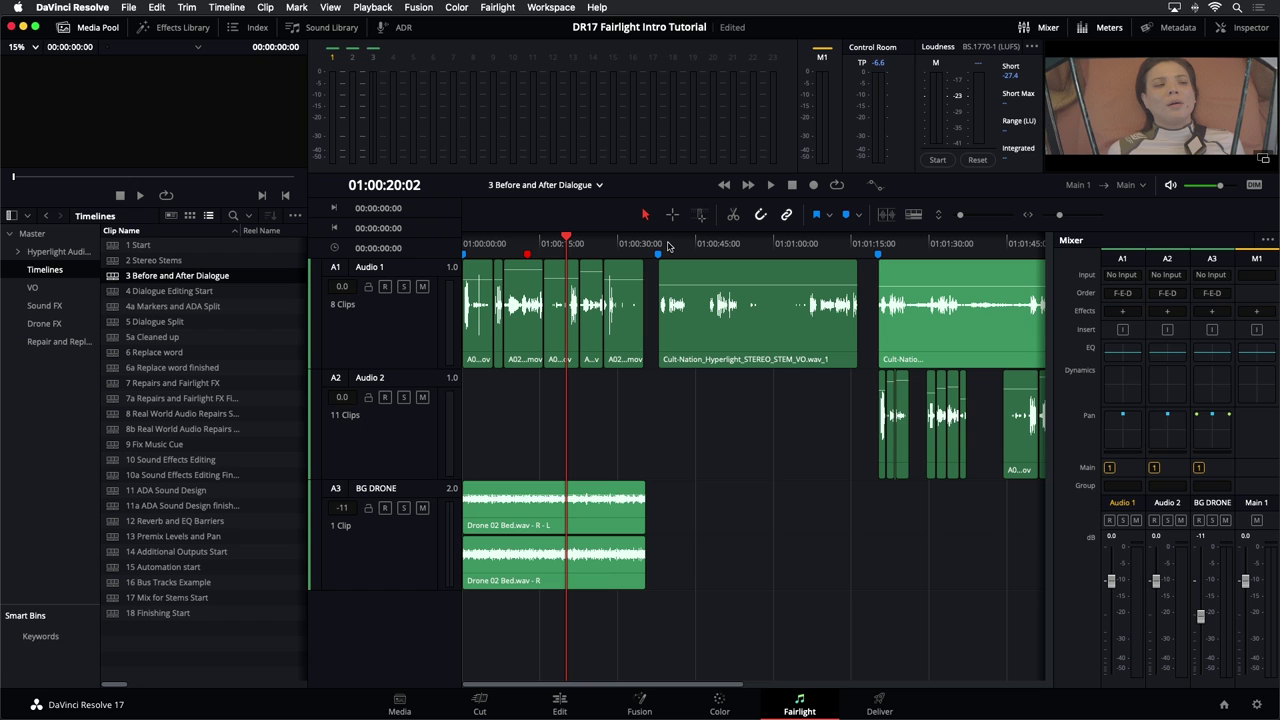
# - Move the playhead to the second blue marker at 01:00:37:18 and play the STEM_VO clip to about 01:00:51
pyautogui.press('super+minus')
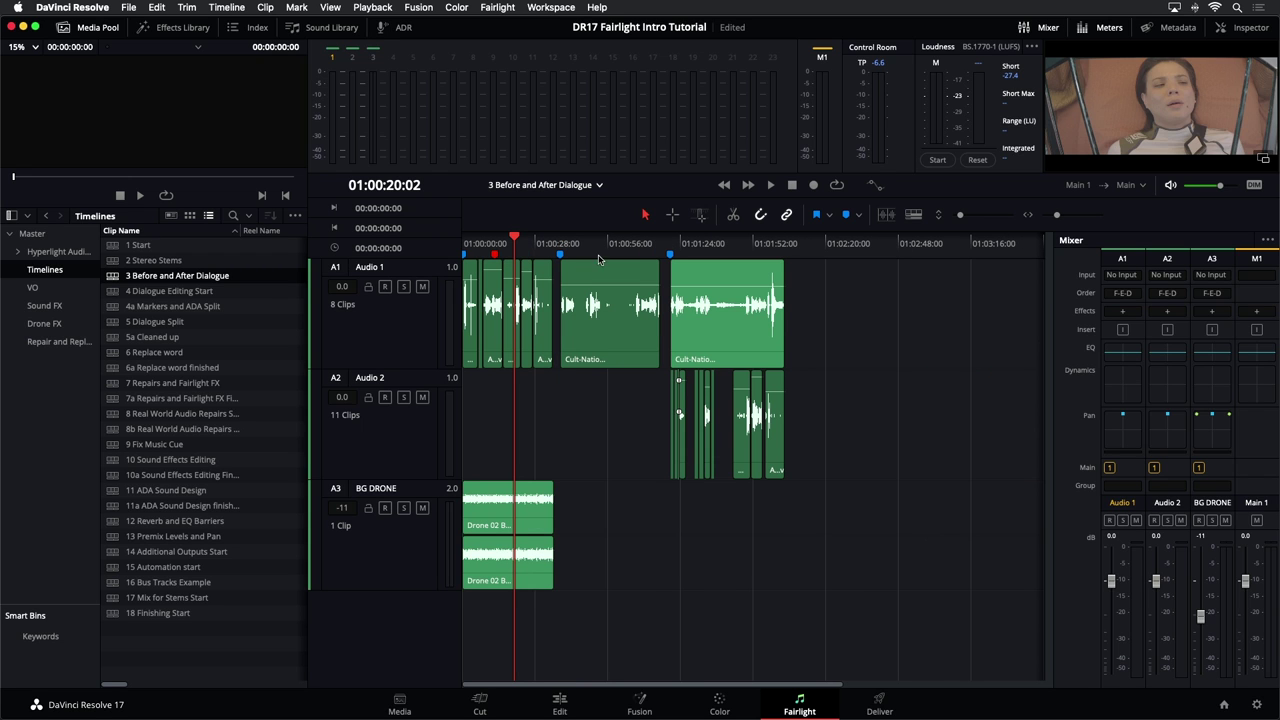
pyautogui.click(566, 245)
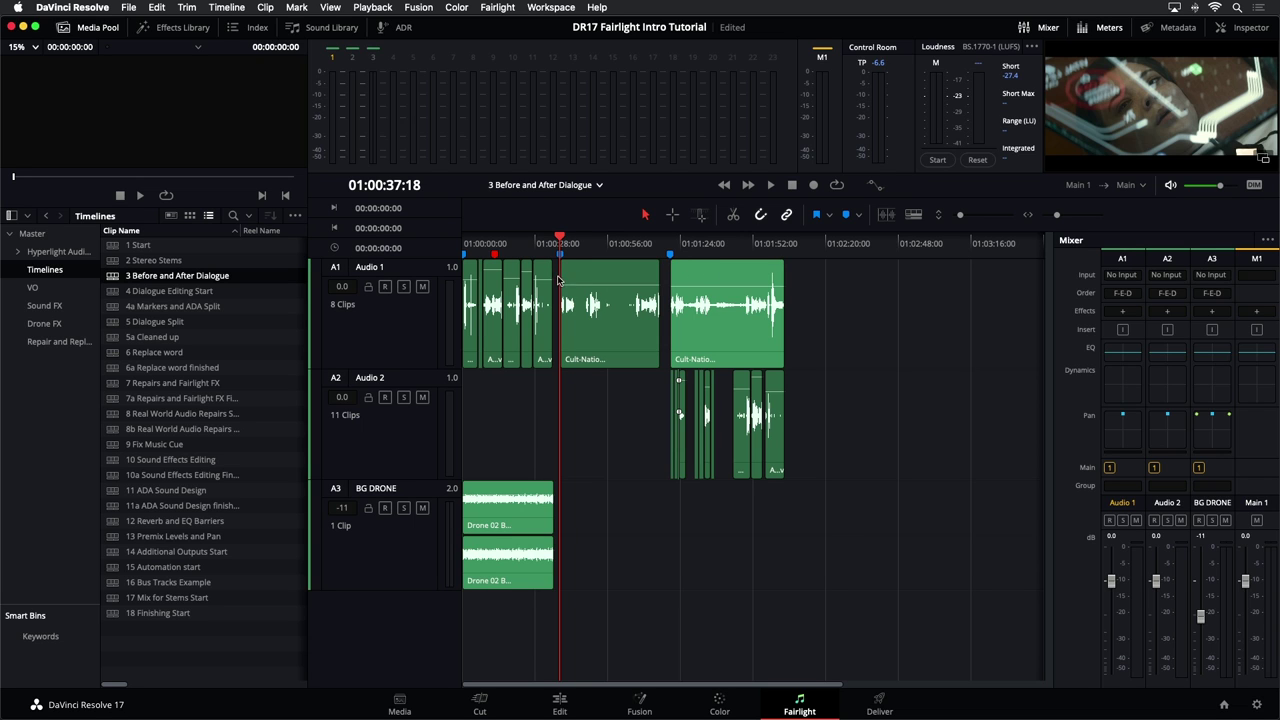
pyautogui.click(534, 246)
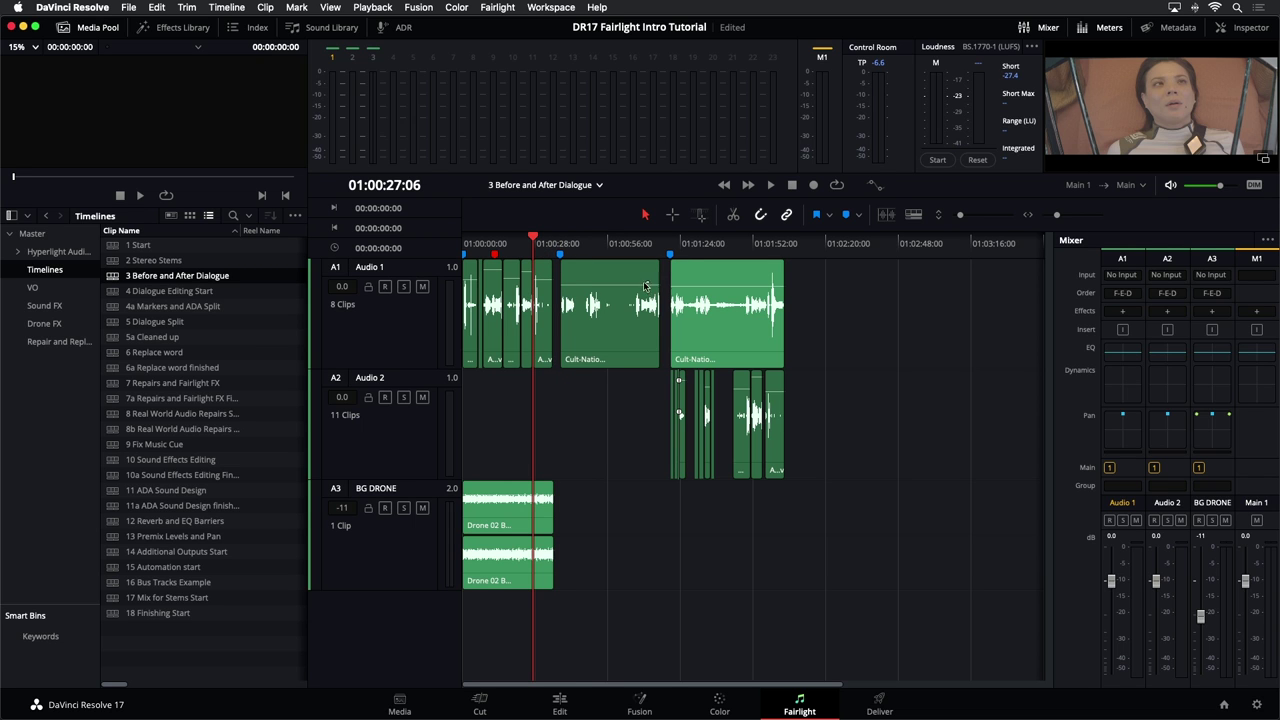
pyautogui.click(561, 245)
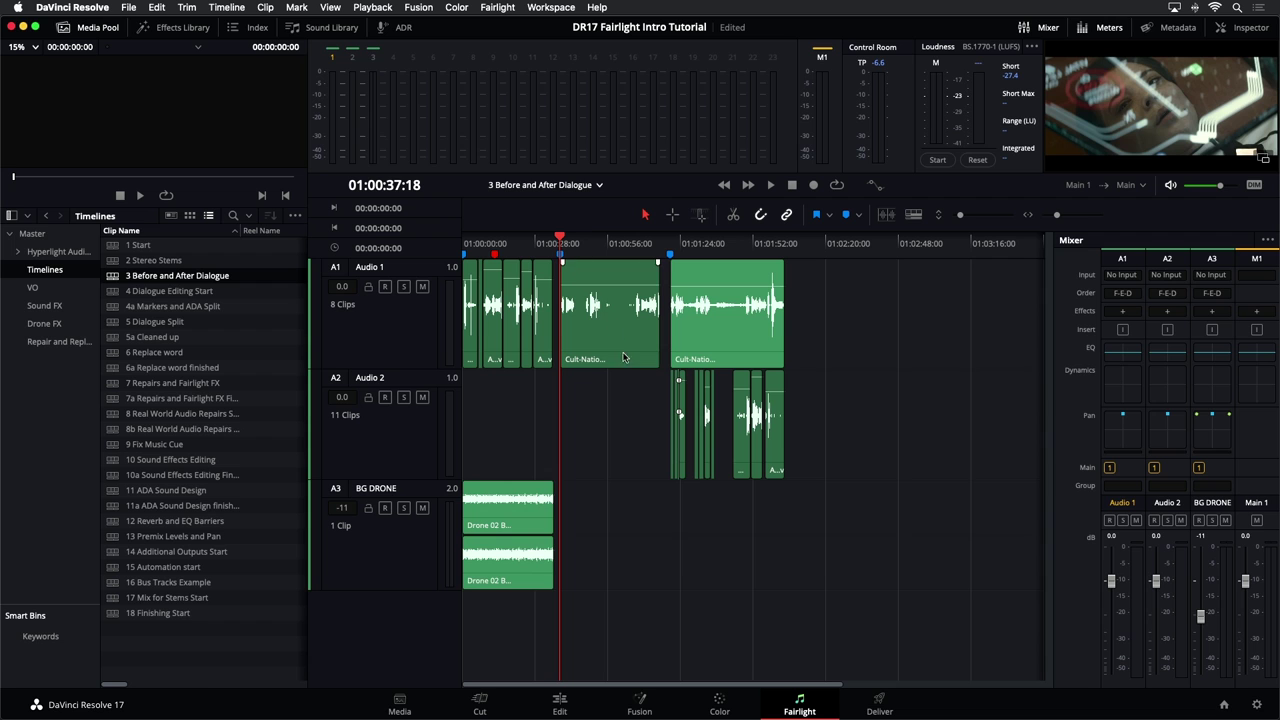
pyautogui.press('super+equal')
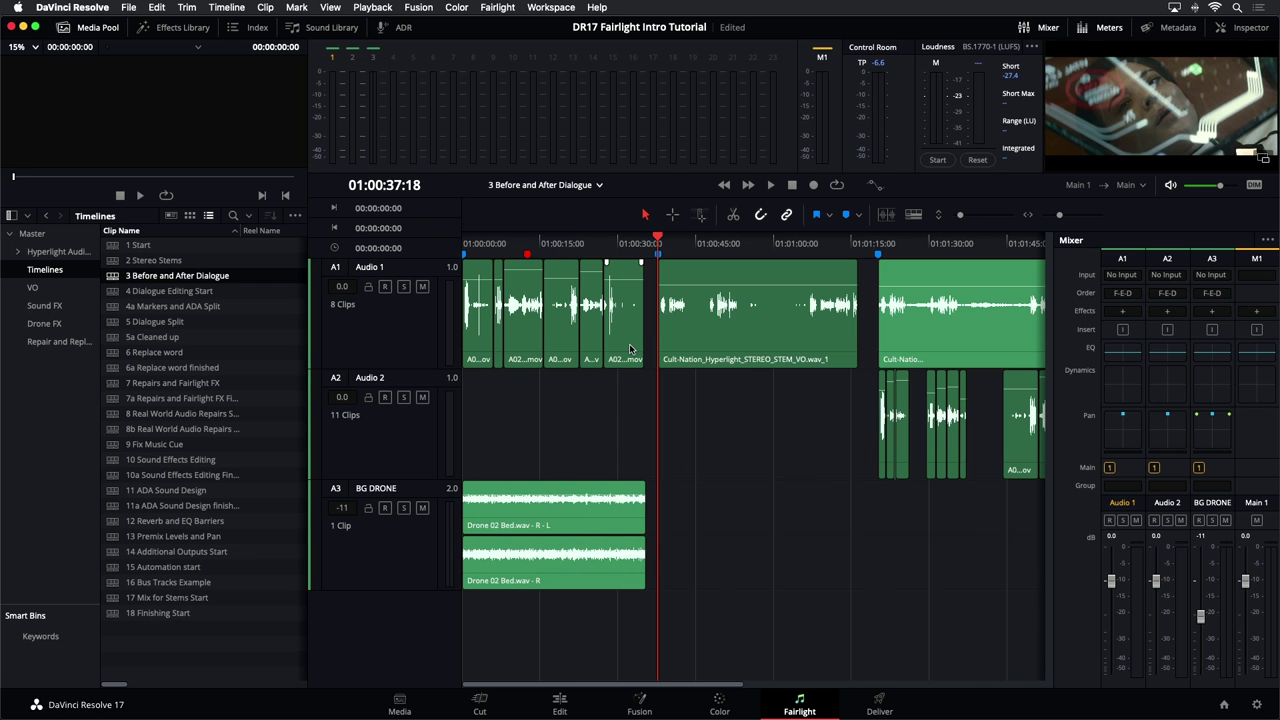
pyautogui.press('space')
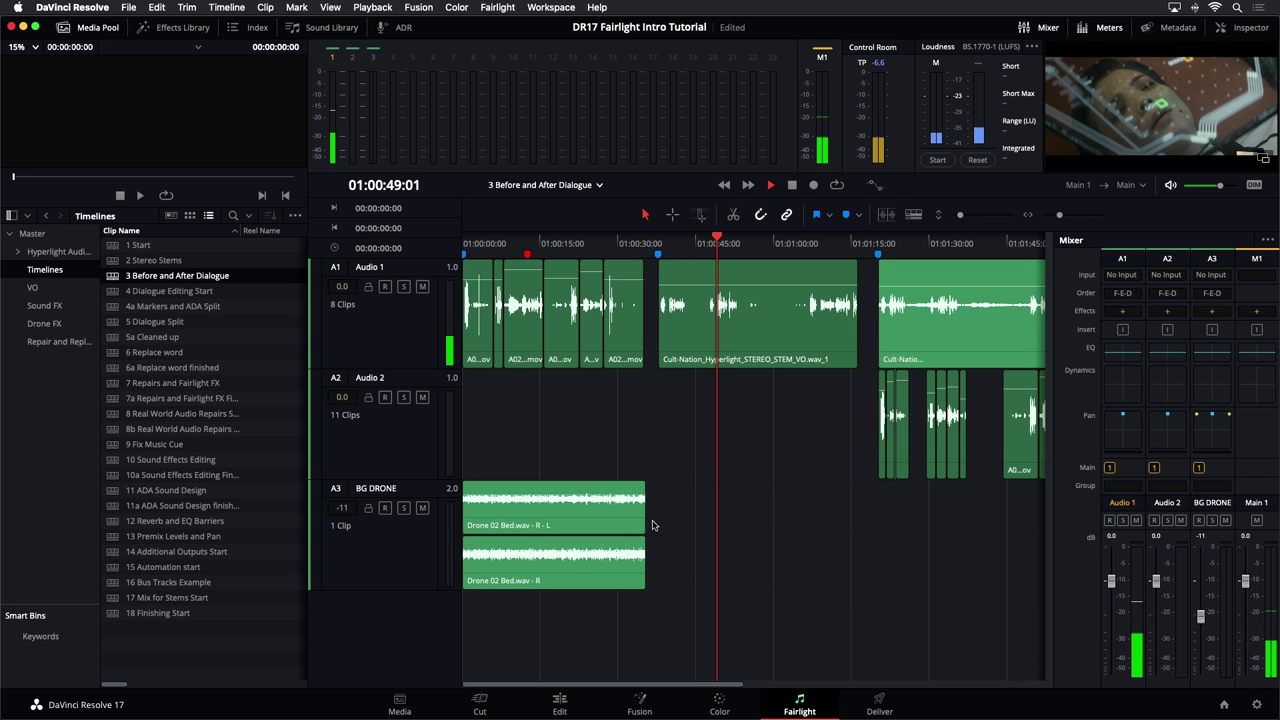
pyautogui.press('space')
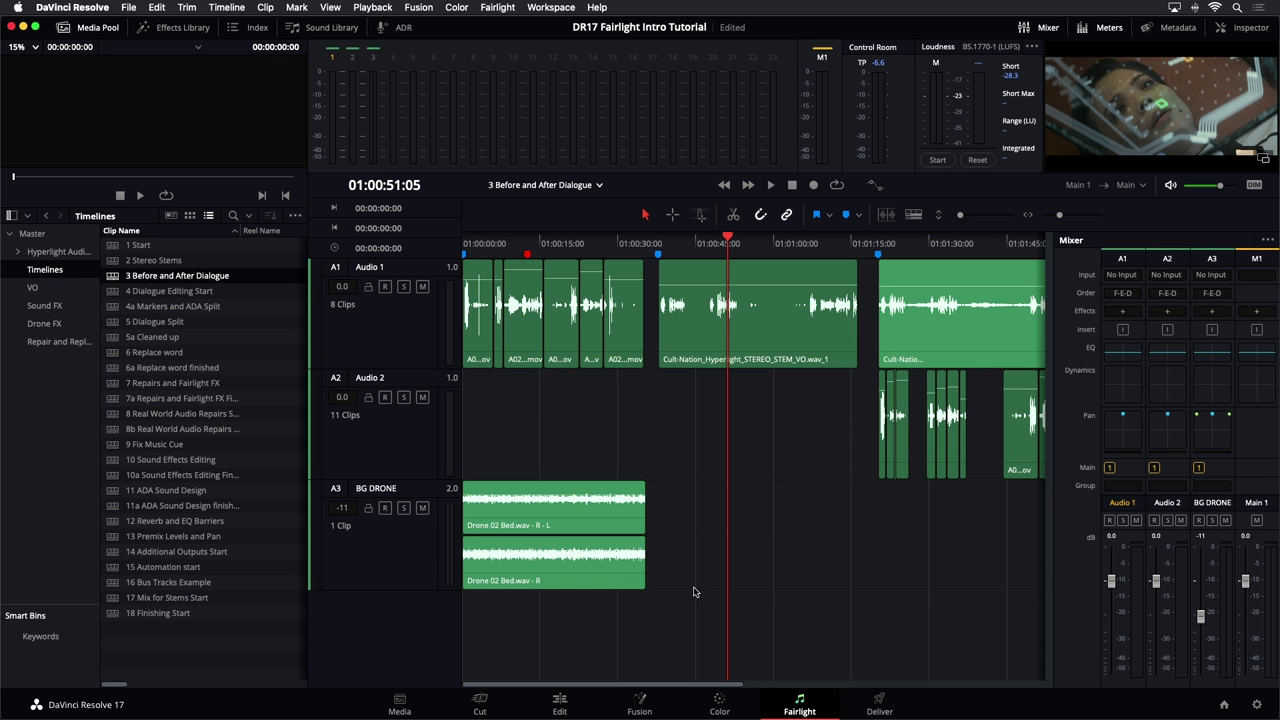
# - Switch the video display to the full-screen Cinema Viewer
pyautogui.click(550, 7)
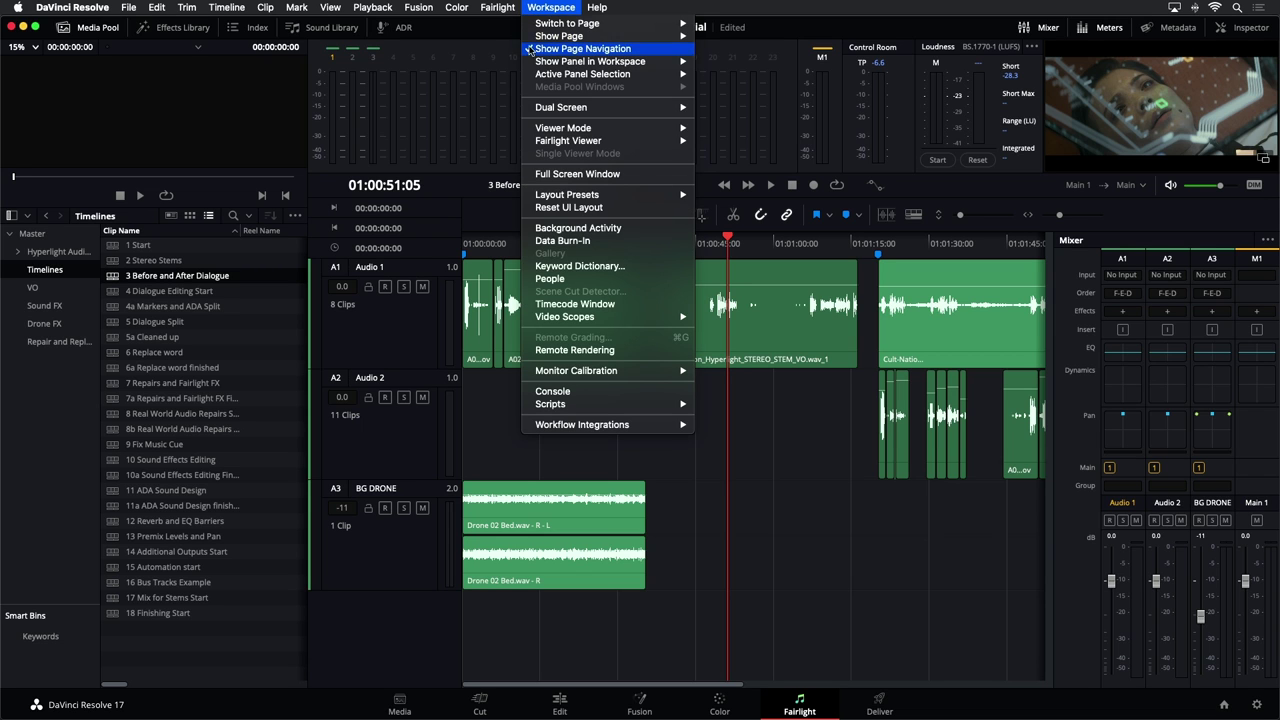
pyautogui.moveTo(613, 145)
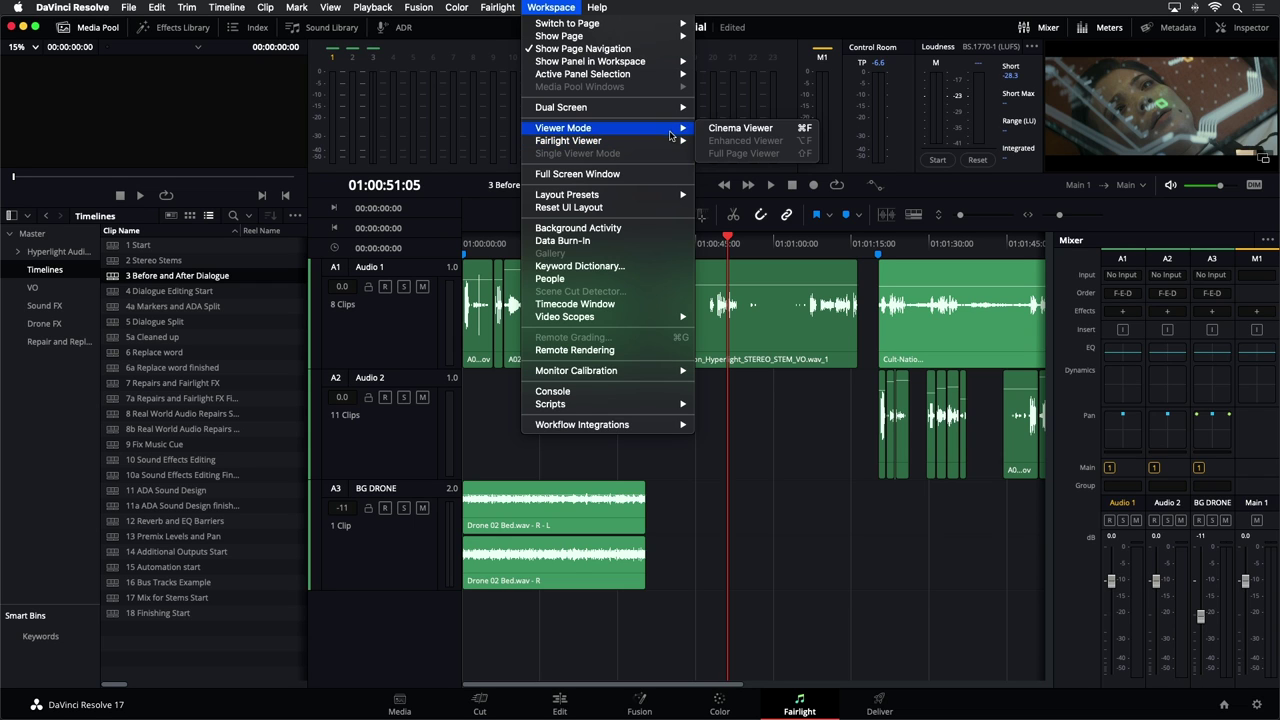
pyautogui.moveTo(654, 147)
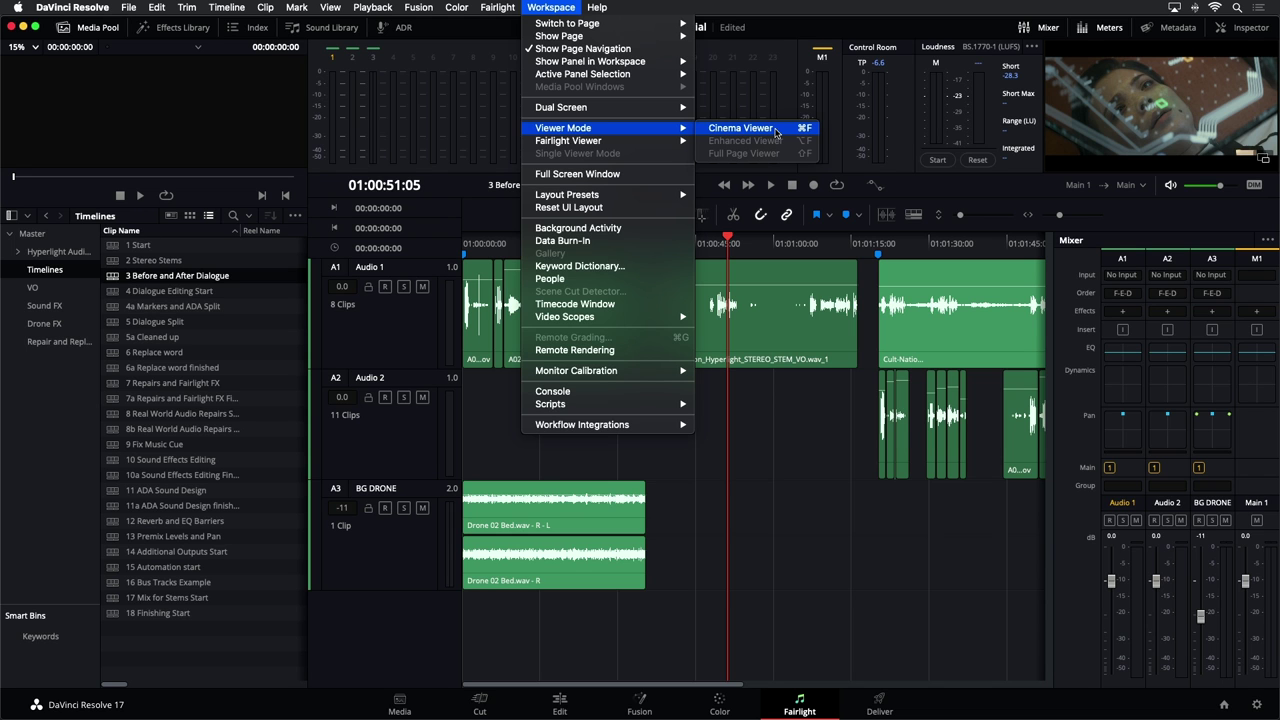
pyautogui.click(736, 130)
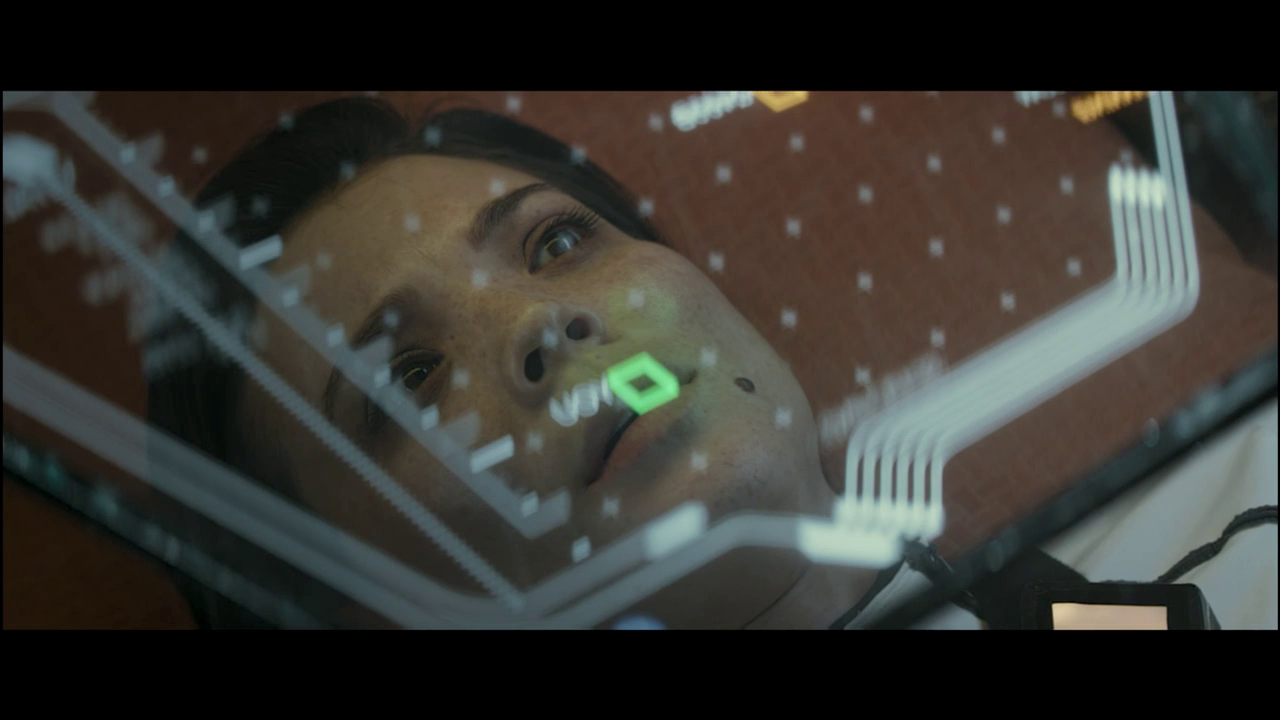
# - Leave the full-screen Cinema Viewer, toggle it on again, and return to the Fairlight page
pyautogui.press('Escape')
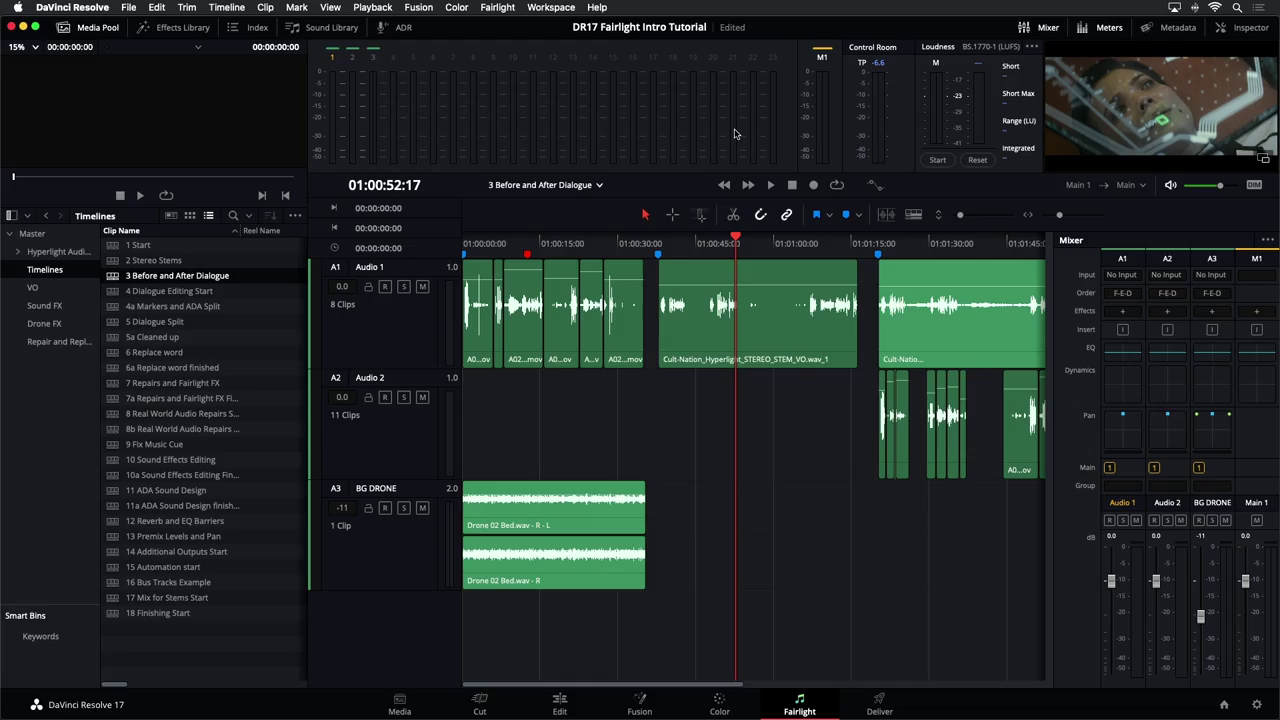
pyautogui.press('super+f')
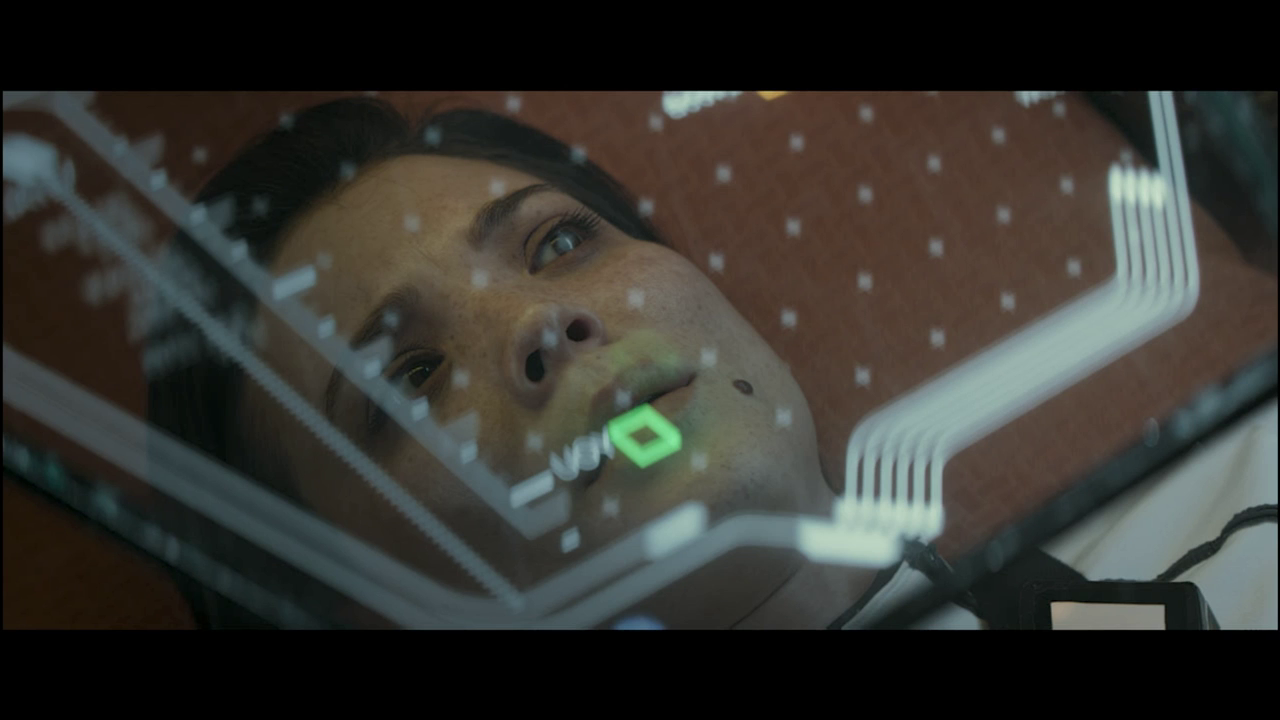
pyautogui.press('Escape')
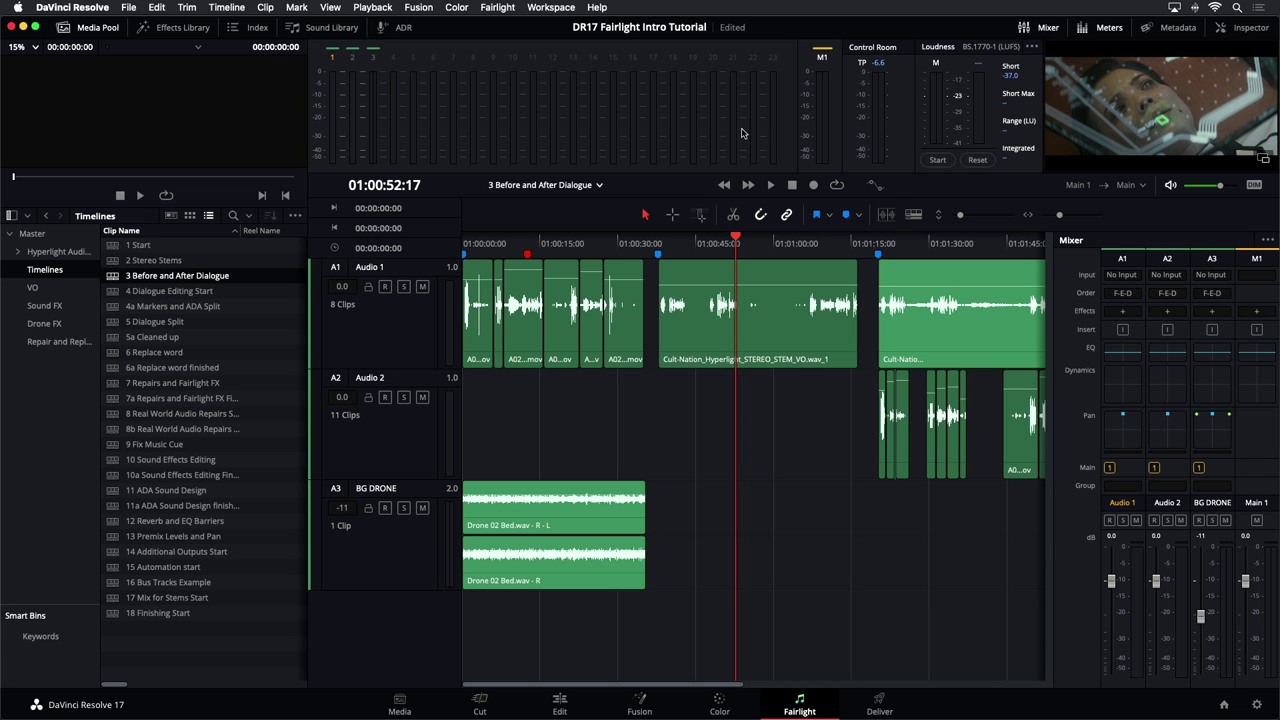
# - Float the video viewer as a separate window, move it over the meters and enlarge it, and dock it back
pyautogui.click(1265, 160)
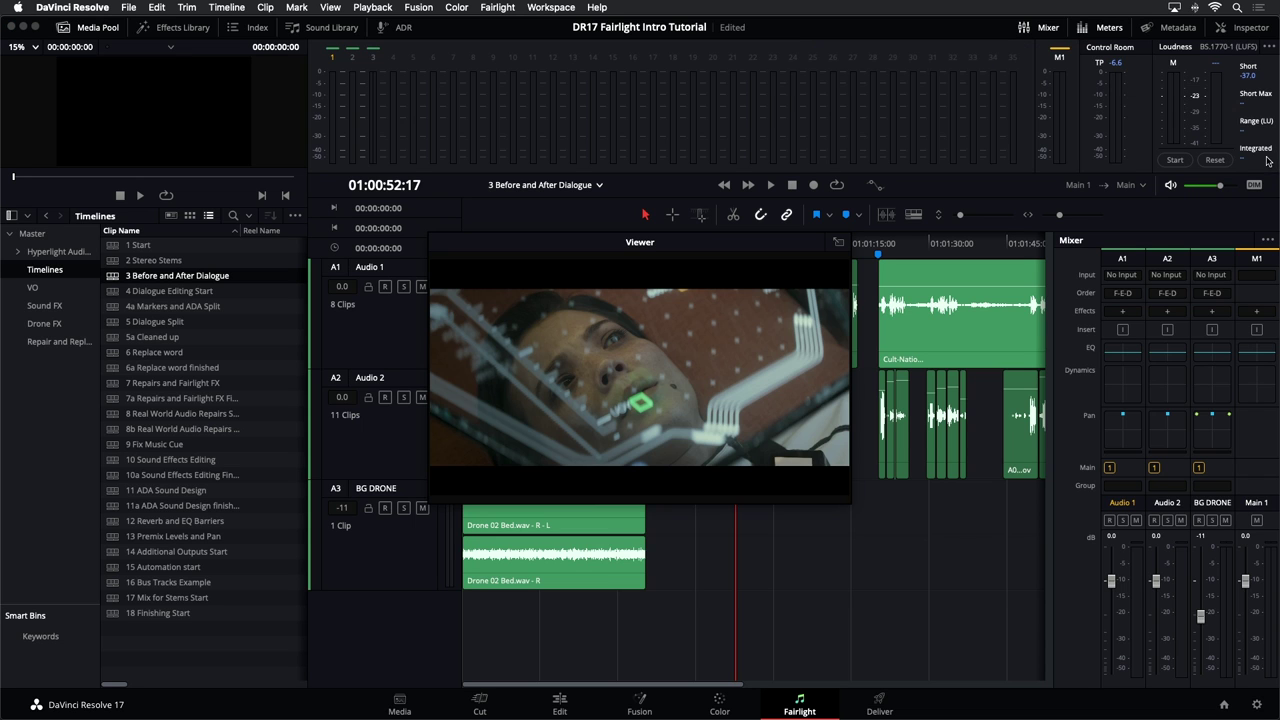
pyautogui.moveTo(652, 256); pyautogui.dragTo(708, 64)
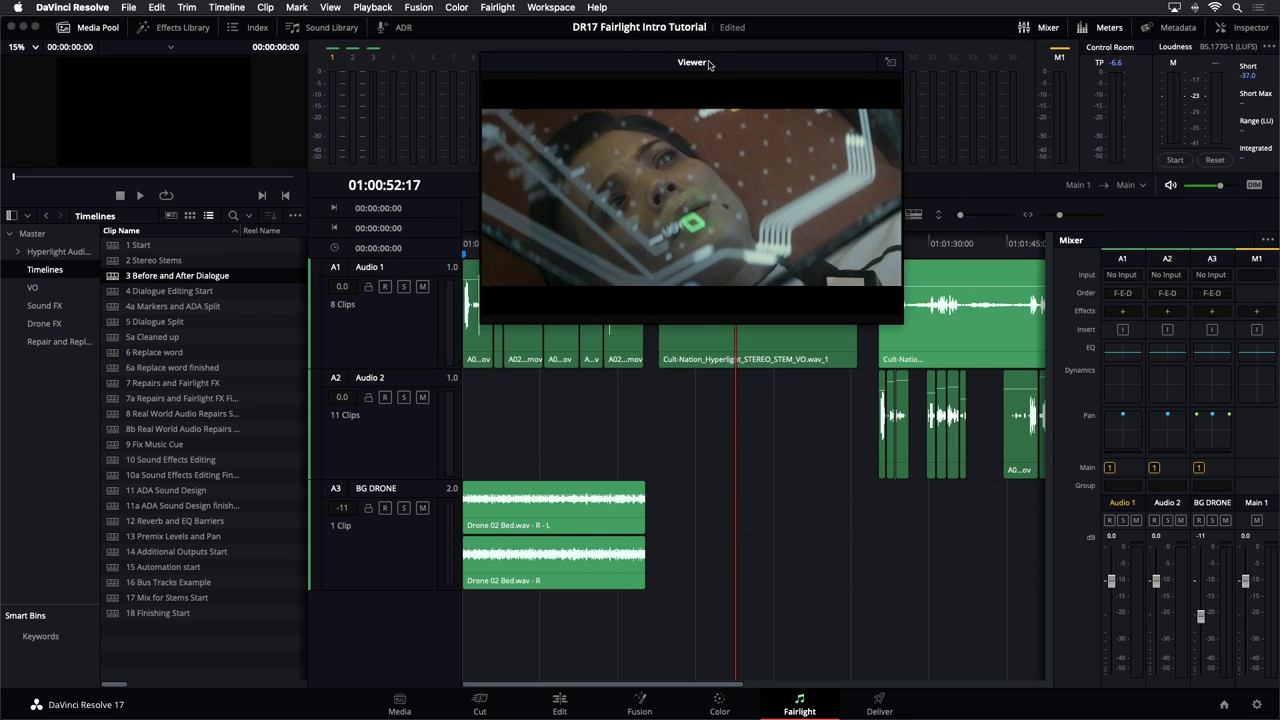
pyautogui.moveTo(900, 322); pyautogui.dragTo(1168, 467)
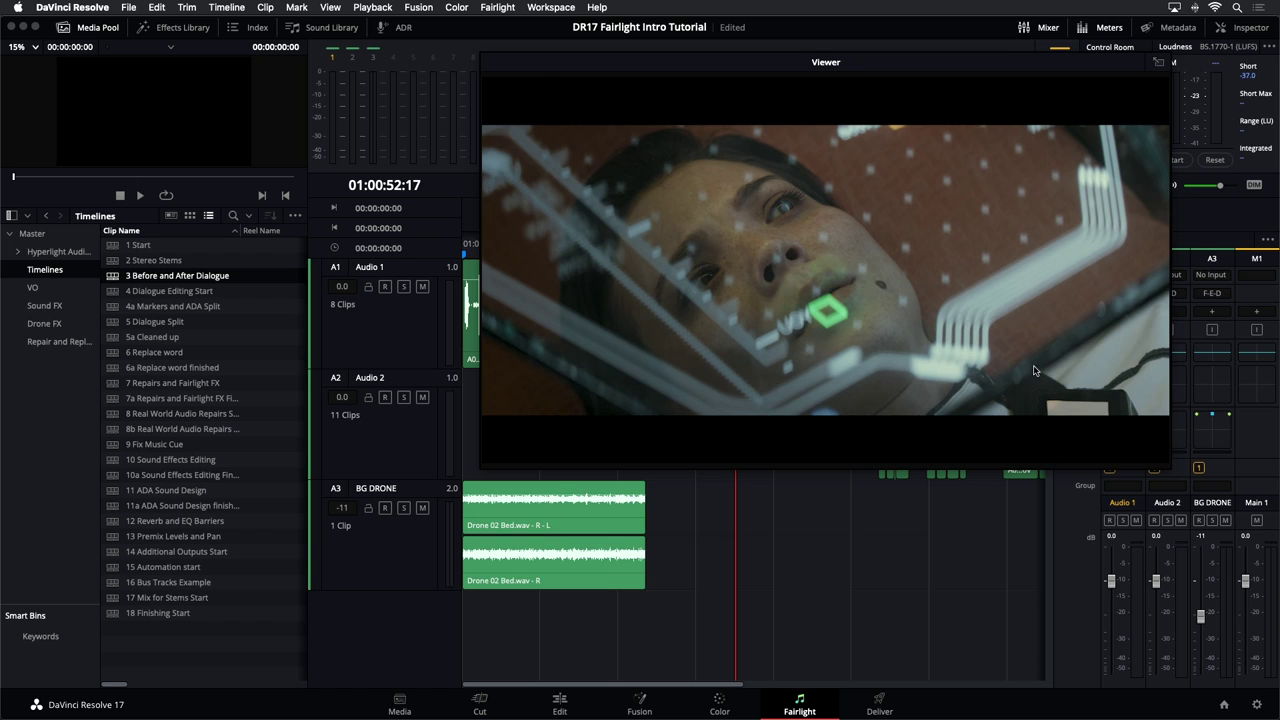
pyautogui.click(1160, 65)
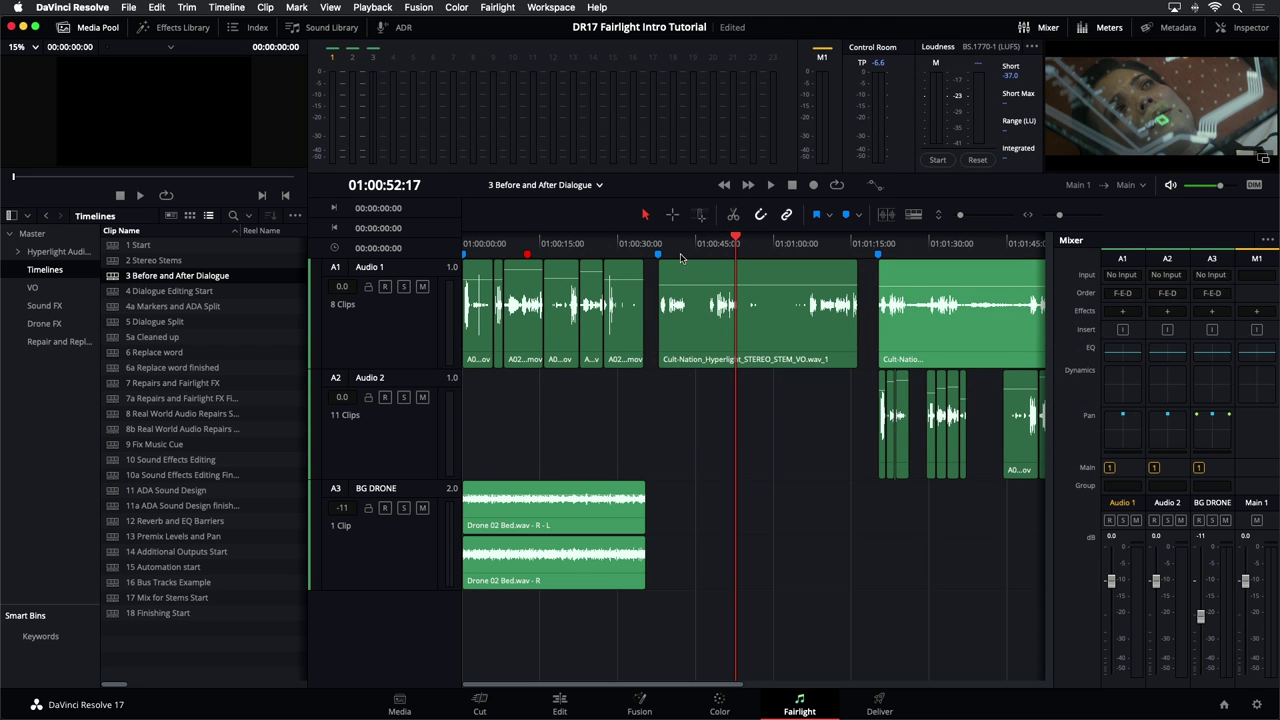
# - Play a short stretch of the STEM_VO clip around 01:00:56, and move the playhead just past the third blue marker
pyautogui.click(751, 247)
pyautogui.press('space')
pyautogui.press('space')
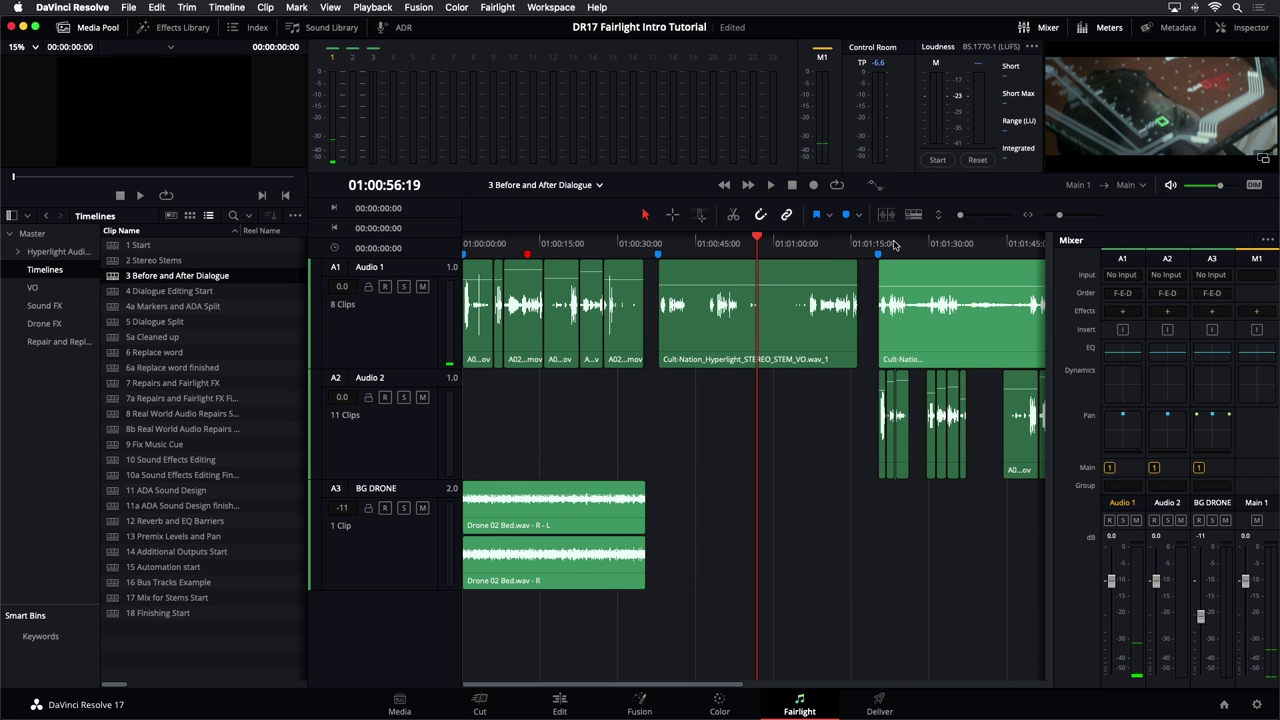
pyautogui.click(894, 245)
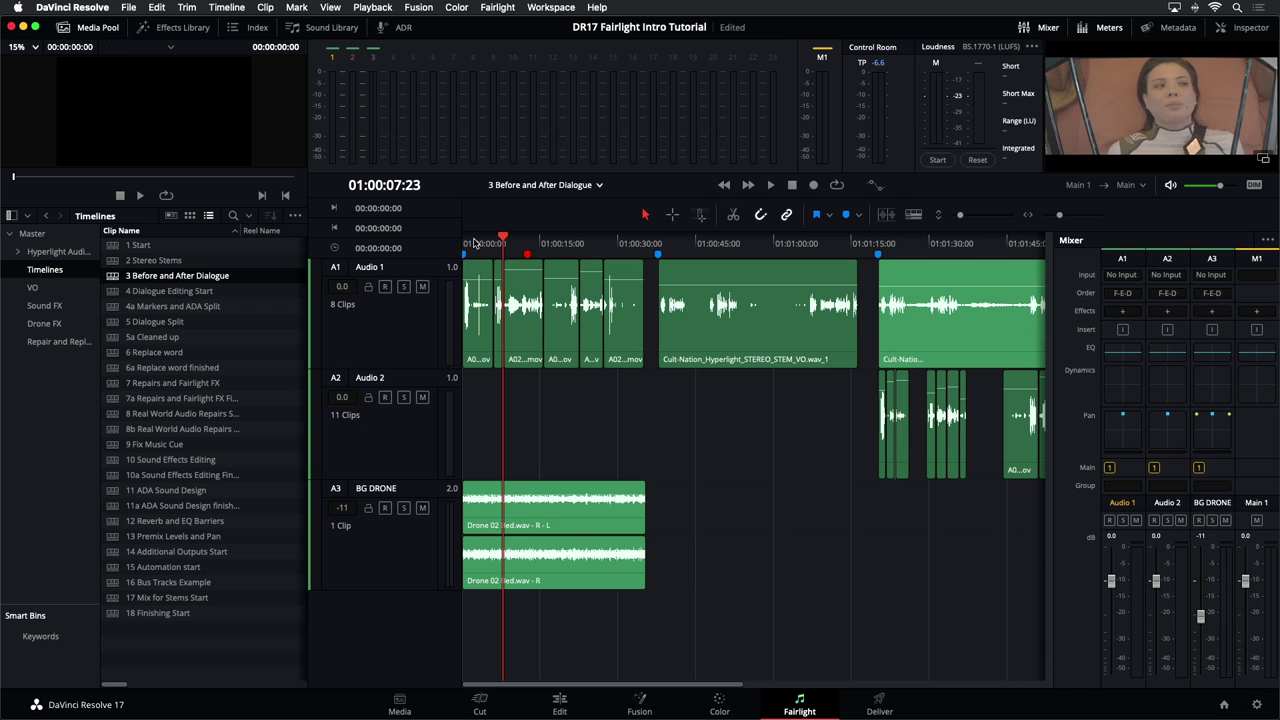
# - Move the playhead to 01:00:02:16 and briefly play the first dialogue group together with the BG DRONE track
pyautogui.click(476, 243)
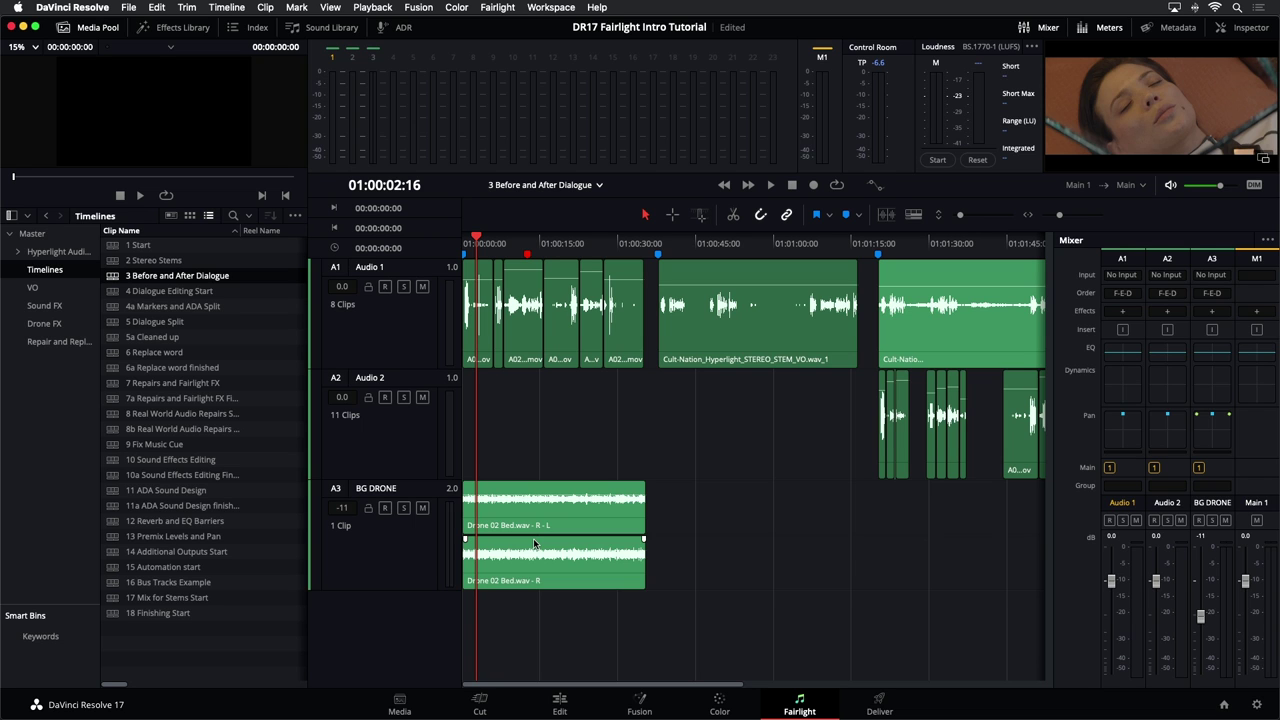
pyautogui.press('space')
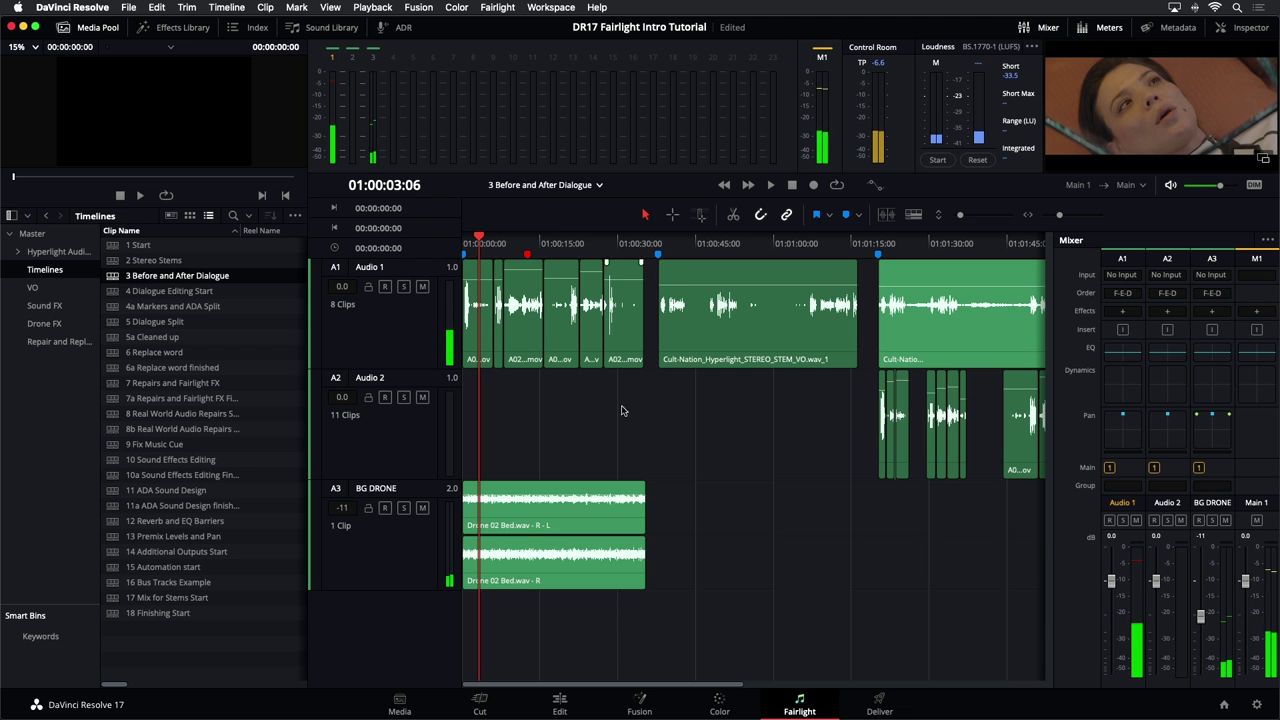
pyautogui.click(579, 545)
pyautogui.click(755, 510)
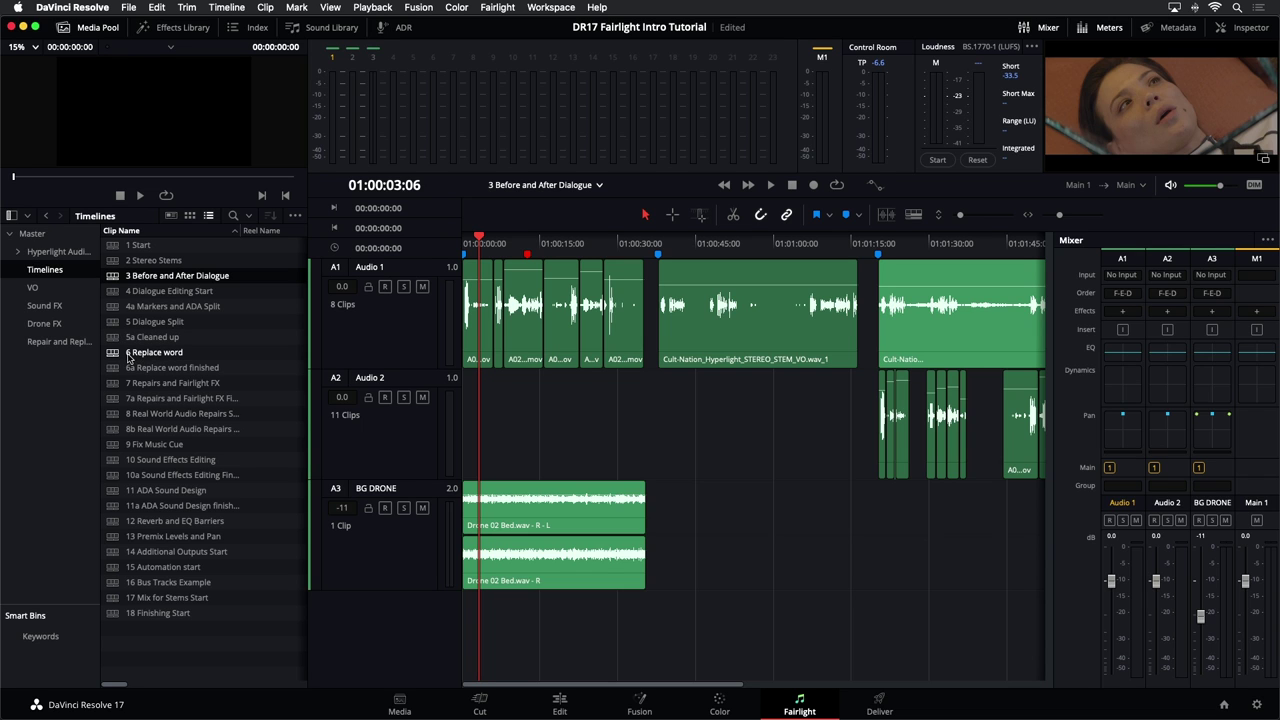
# - Open the Drone FX bin and audition part of Ambient Space Drone 03.wav in the preview player
pyautogui.click(67, 327)
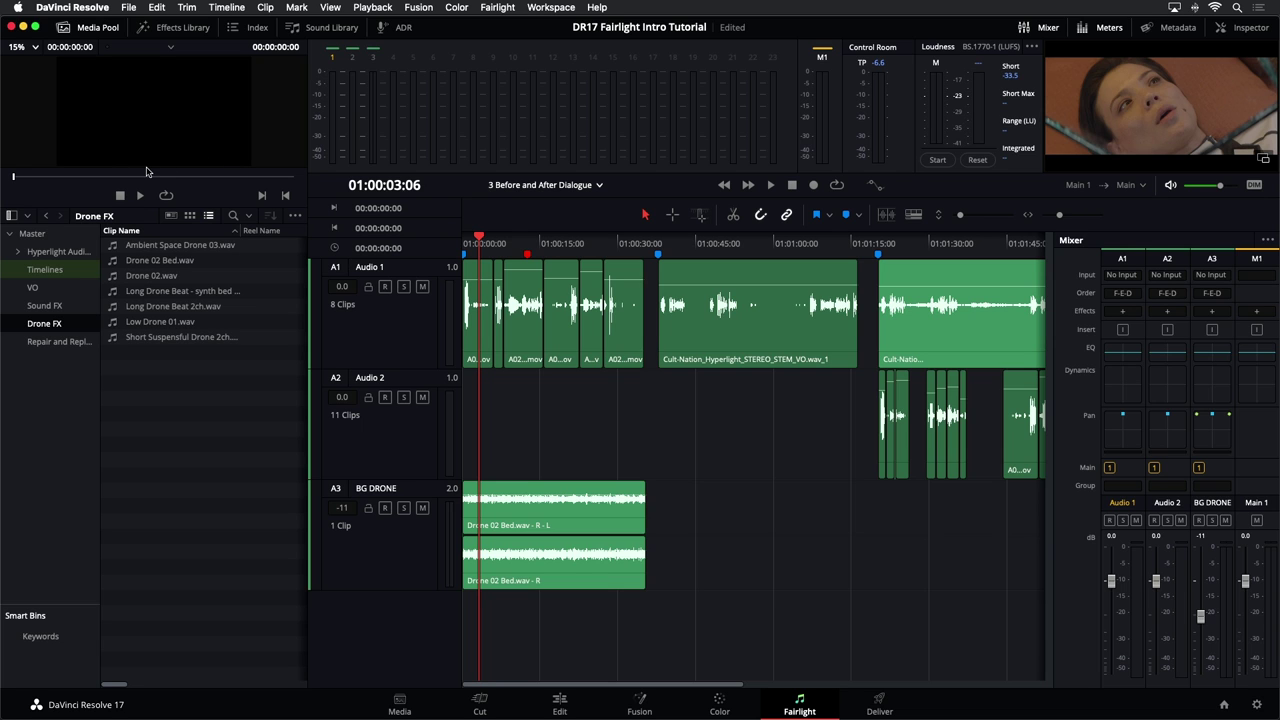
pyautogui.click(129, 247)
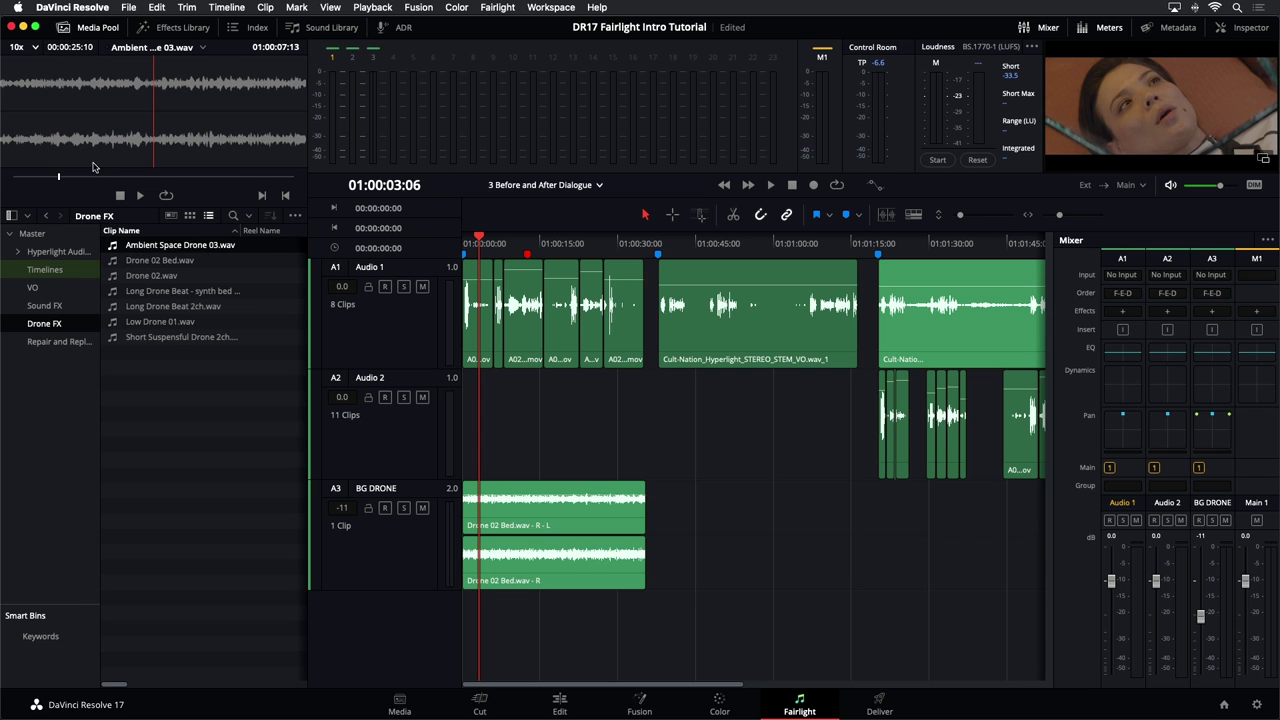
pyautogui.click(140, 196)
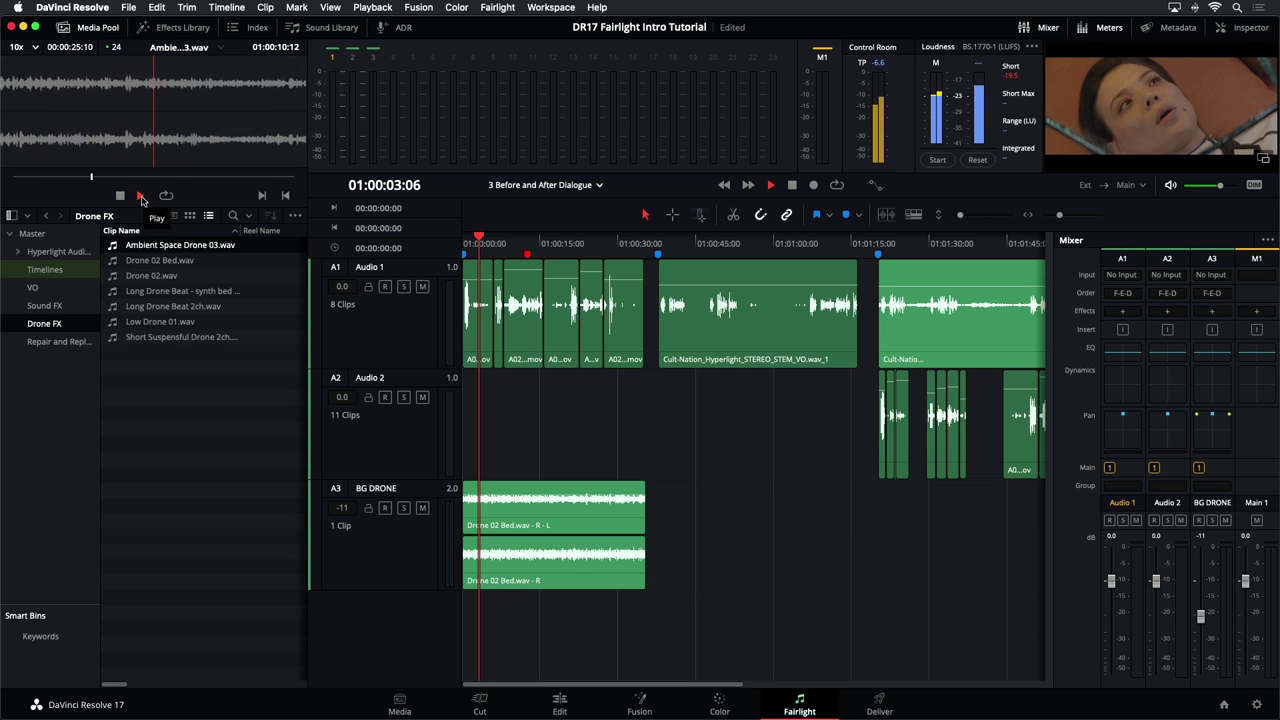
pyautogui.click(141, 197)
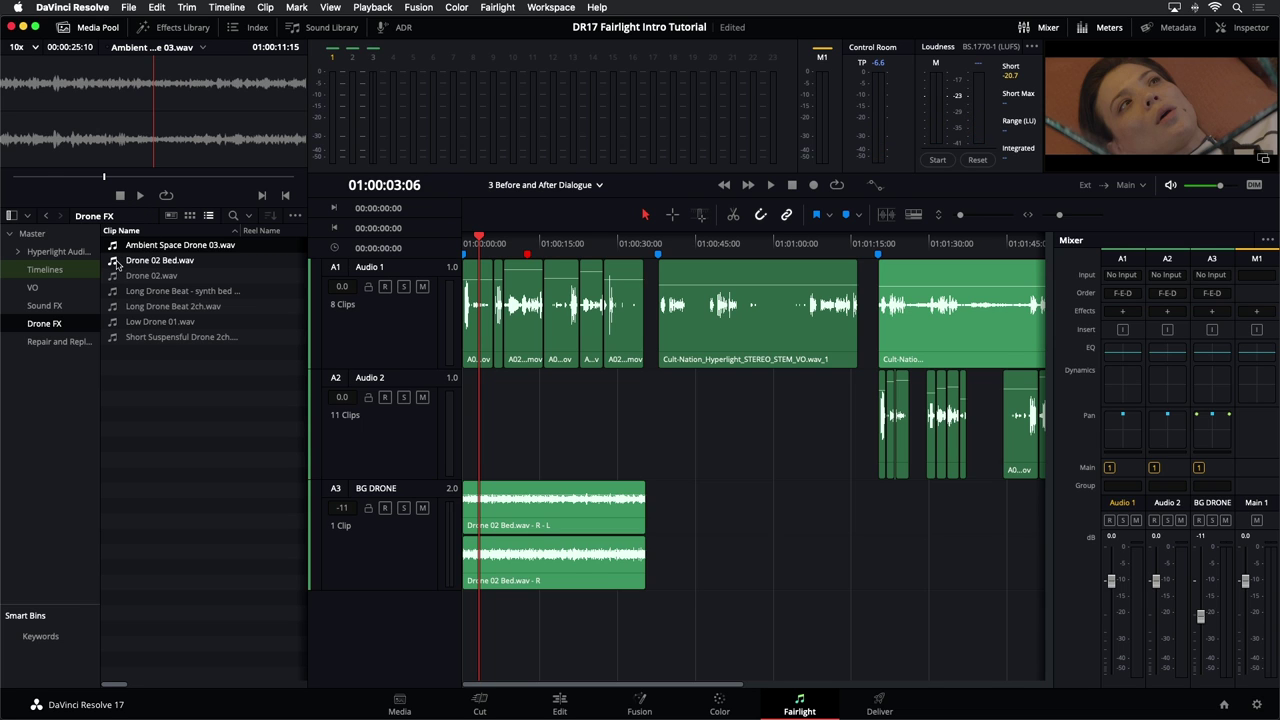
# - Load Drone 02 Bed.wav and Drone 02.wav in the preview player, and audition the Long Drone Beat - synth bed clip
pyautogui.click(117, 262)
pyautogui.click(132, 278)
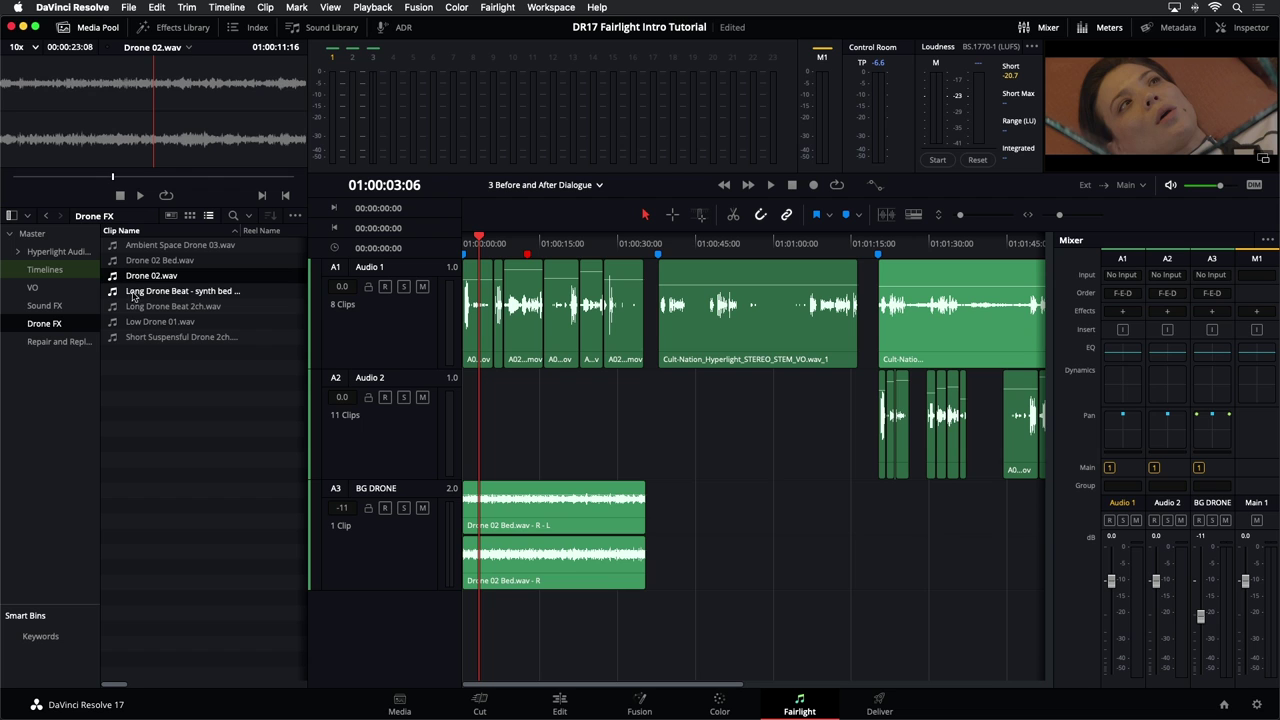
pyautogui.click(134, 294)
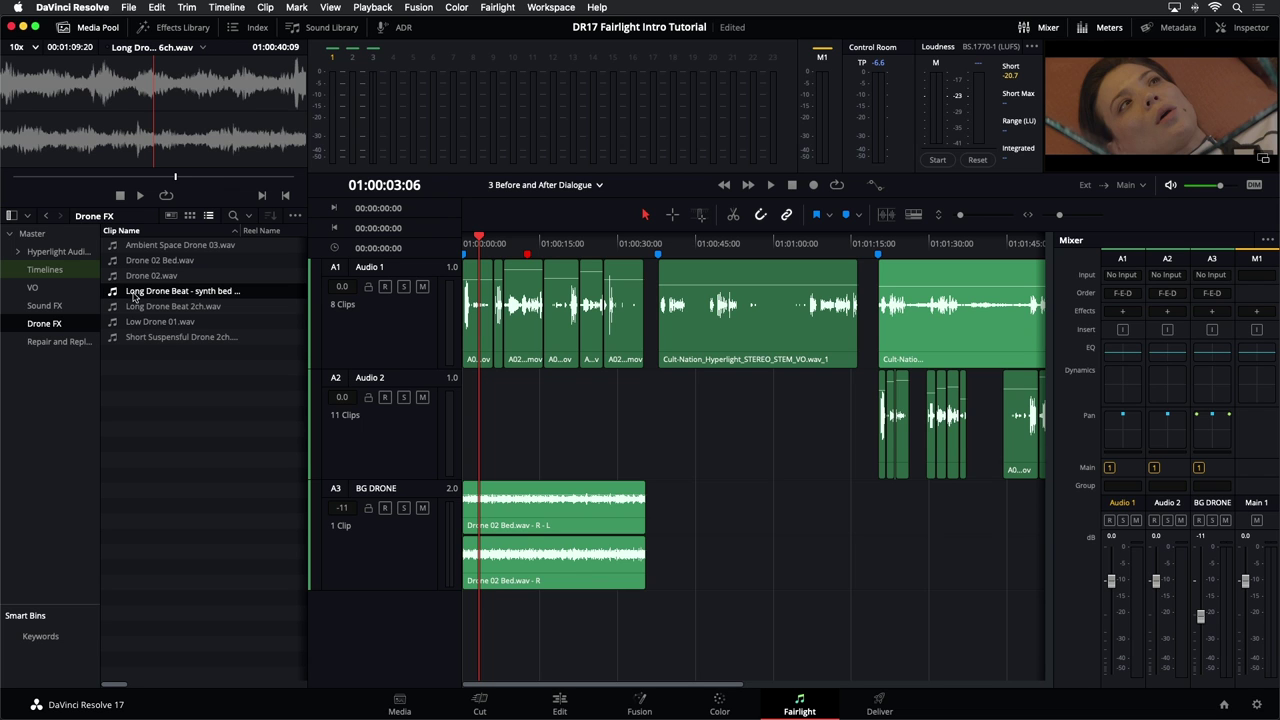
pyautogui.press('space')
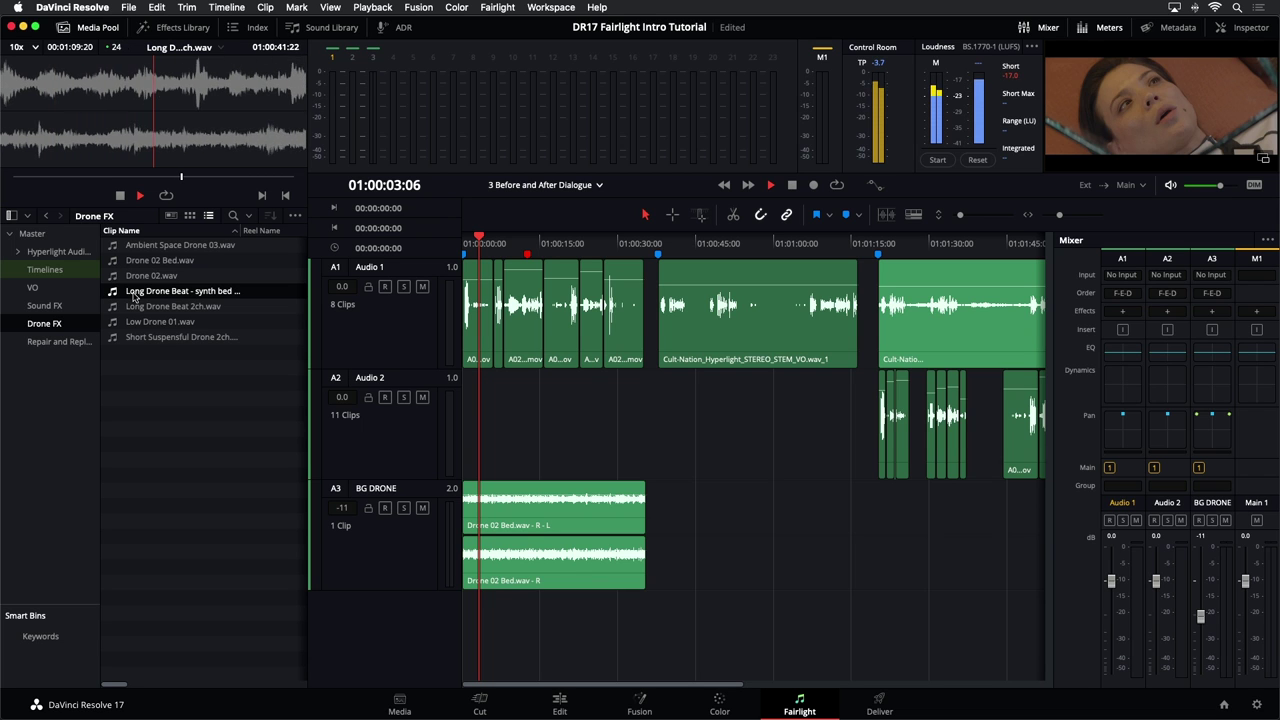
pyautogui.press('space')
# - Load Long Drone Beat 2ch.wav and Low Drone 01.wav in the preview player, and audition the Short Suspensful Drone 2ch clip
pyautogui.click(129, 309)
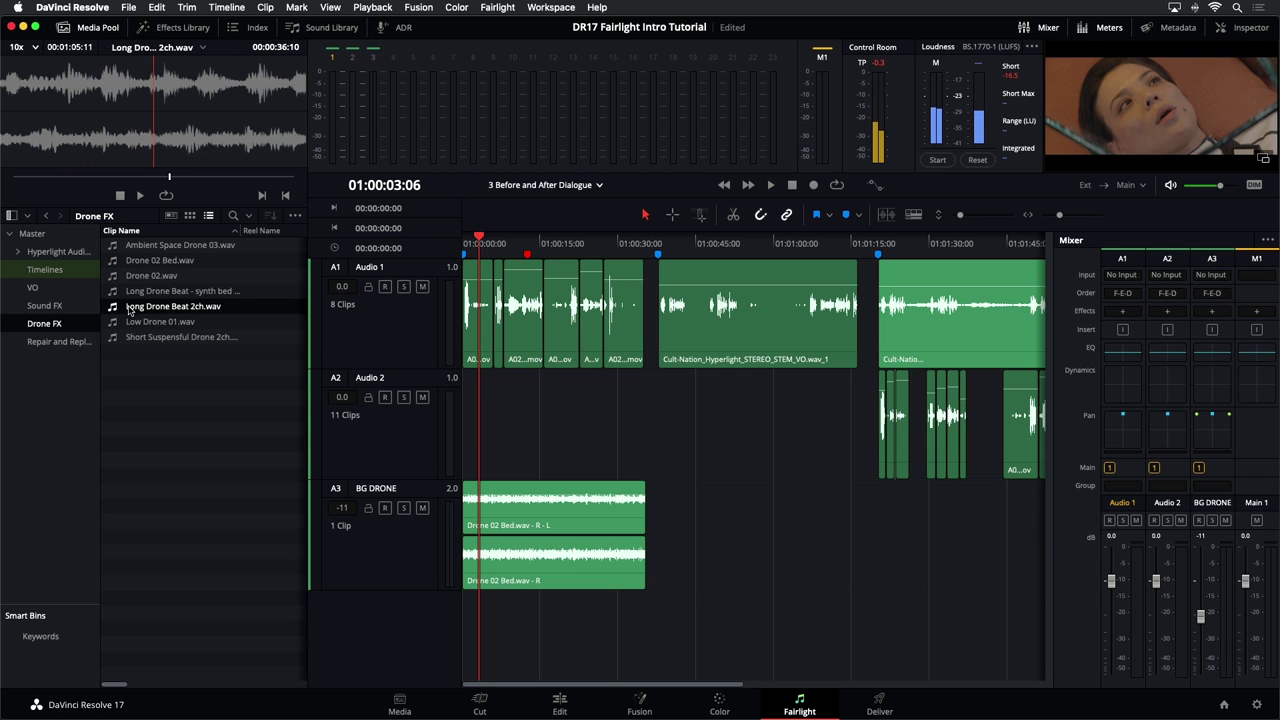
pyautogui.click(137, 323)
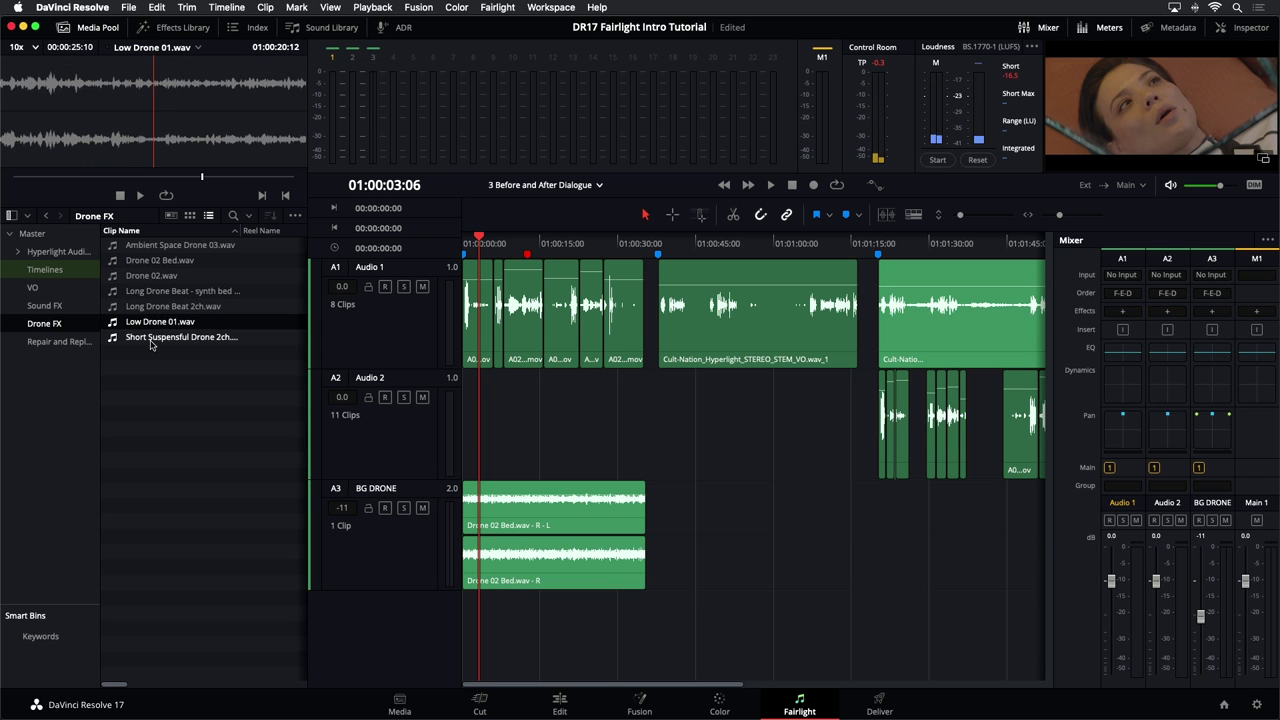
pyautogui.click(137, 338)
pyautogui.press('space')
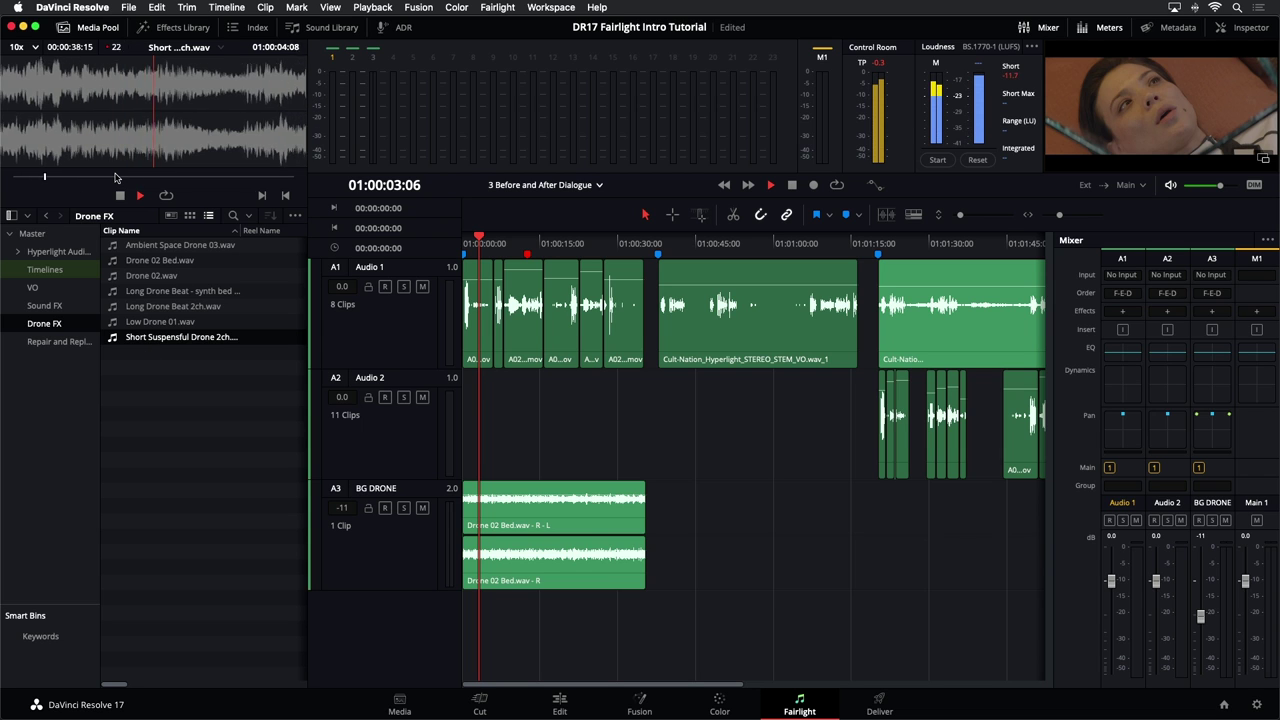
pyautogui.press('space')
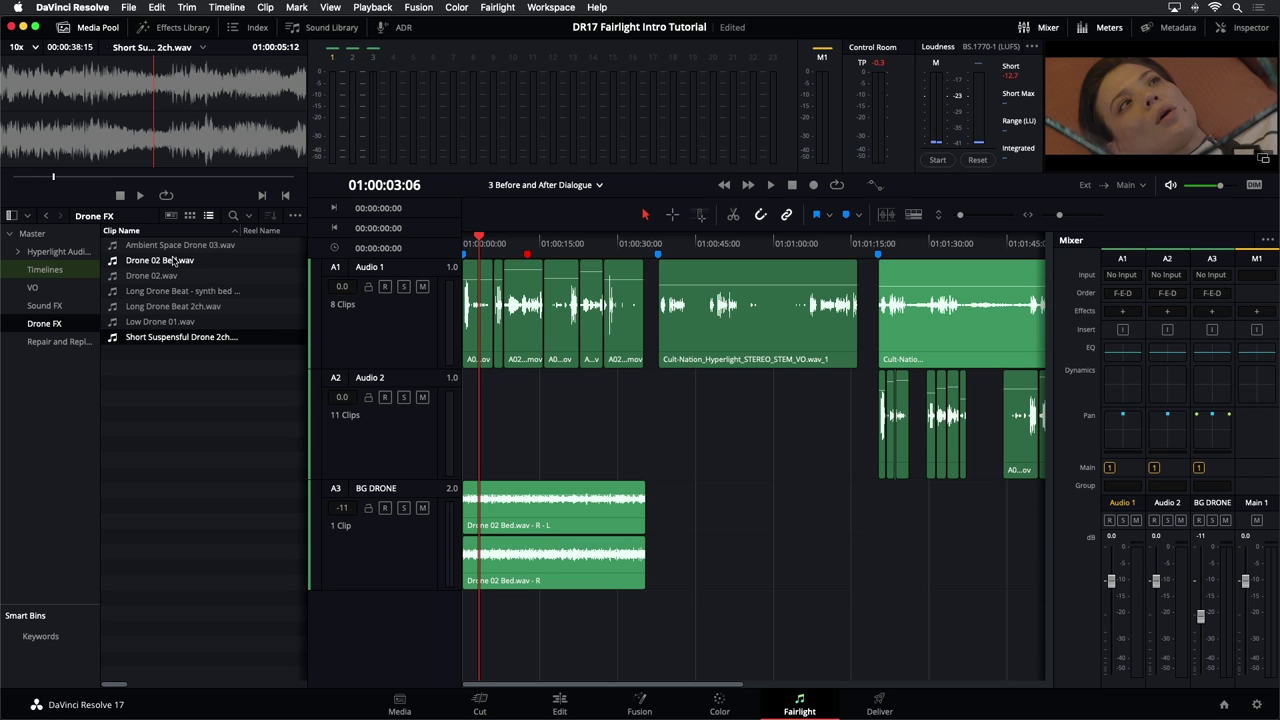
pyautogui.press('space')
pyautogui.press('space')
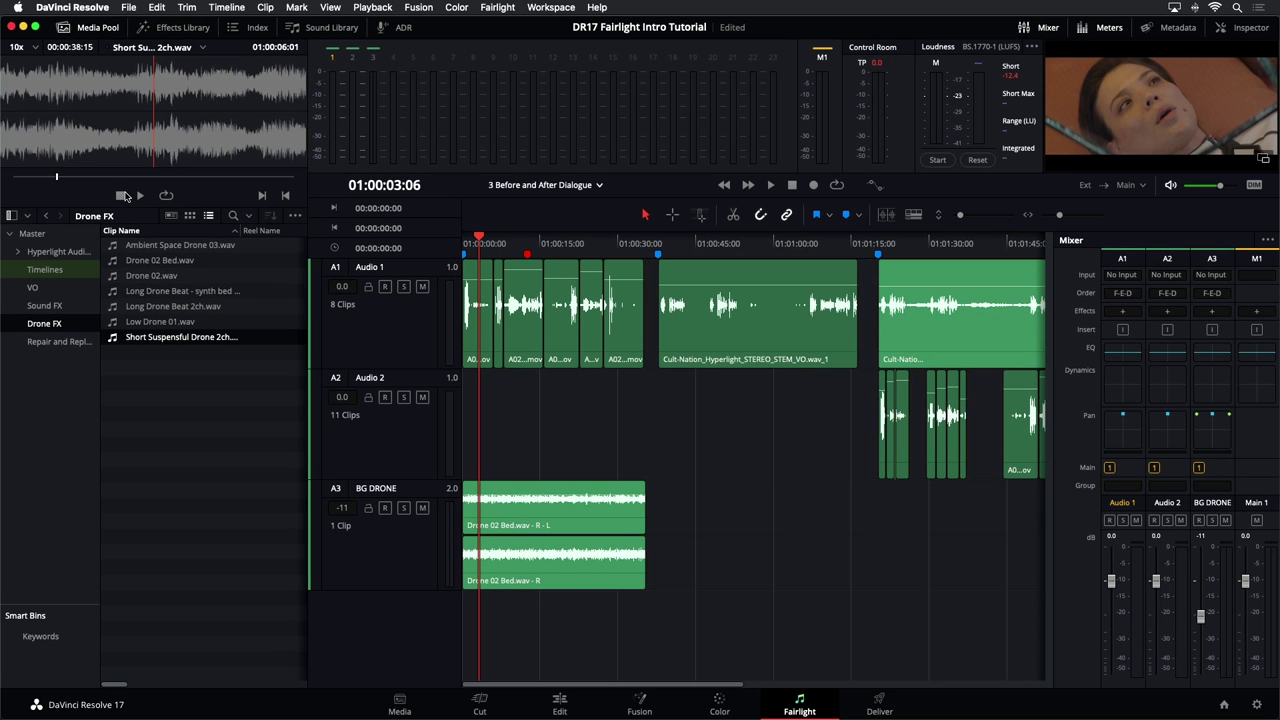
# - Set the preview waveform zoom to 1x and back up to 40x, and jump to about 01:00:11:04 in the drone clip
pyautogui.click(35, 50)
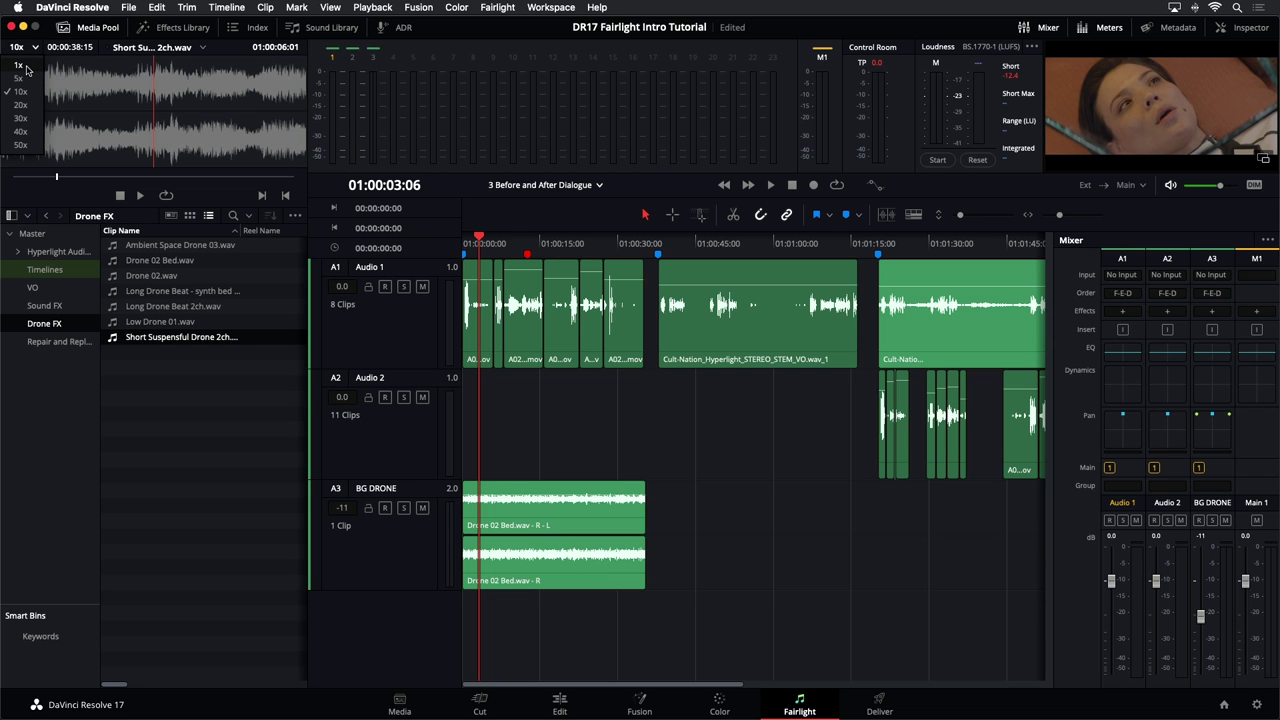
pyautogui.click(20, 66)
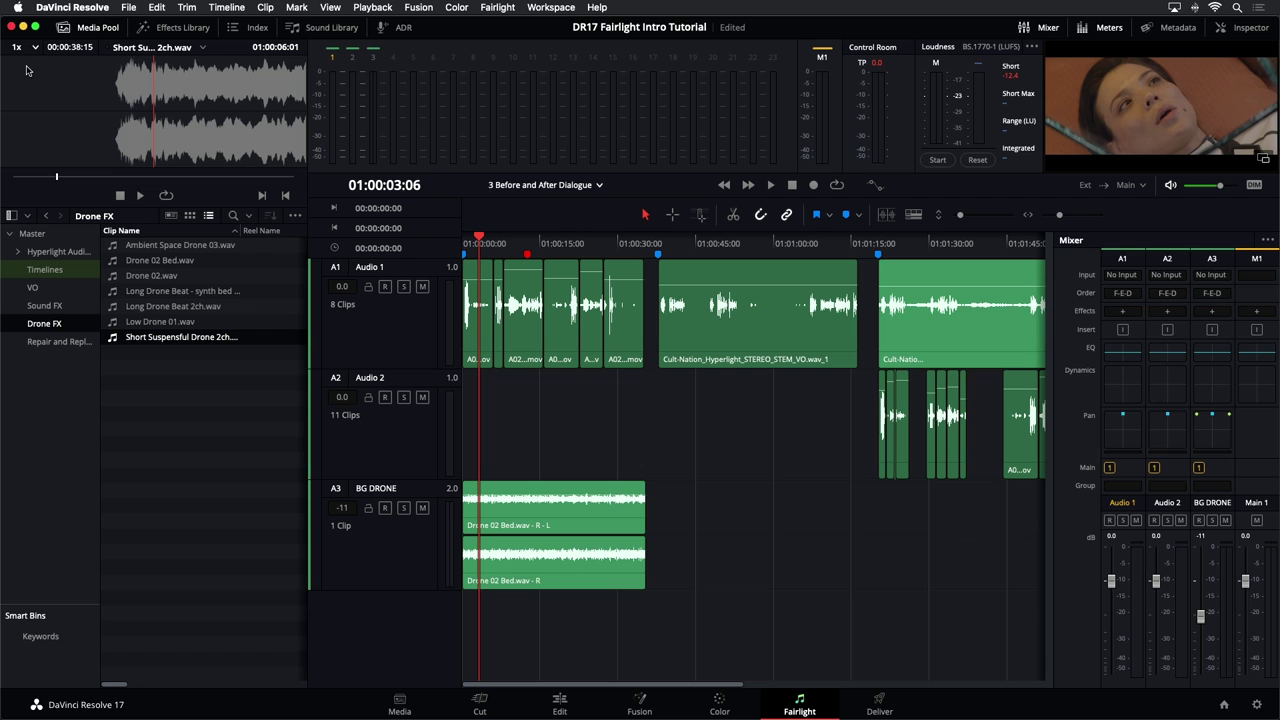
pyautogui.click(36, 50)
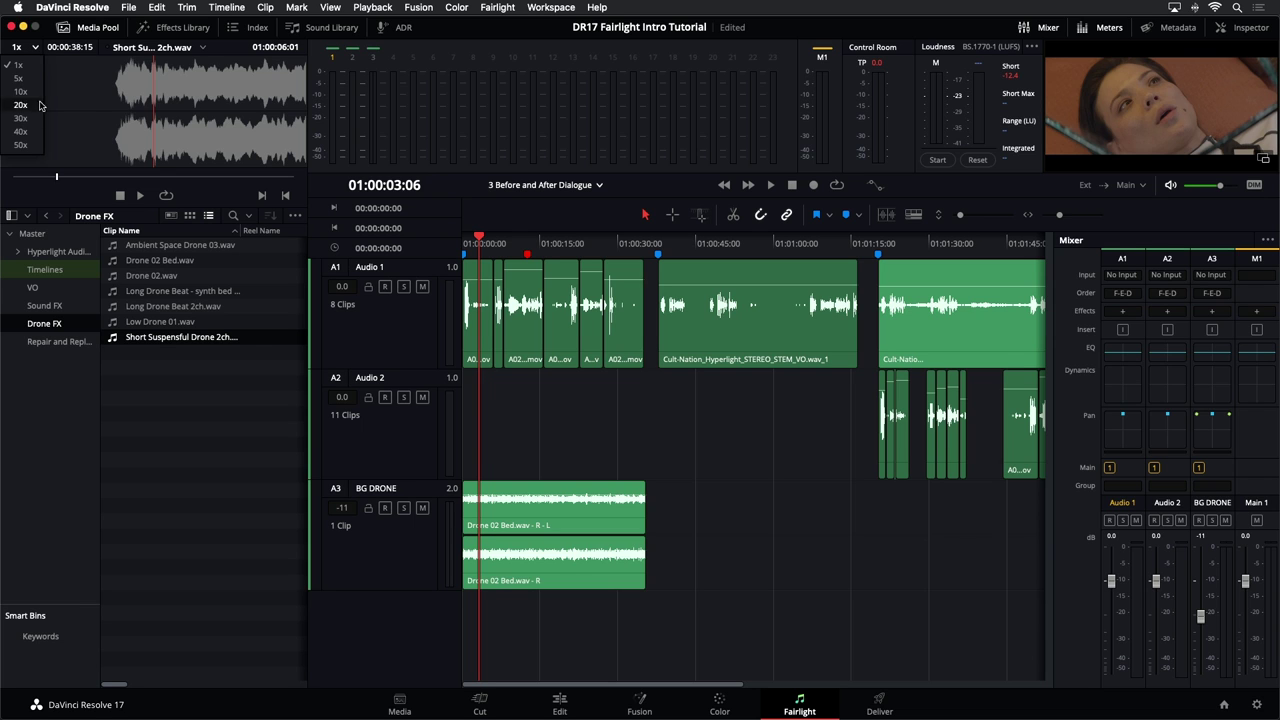
pyautogui.click(21, 132)
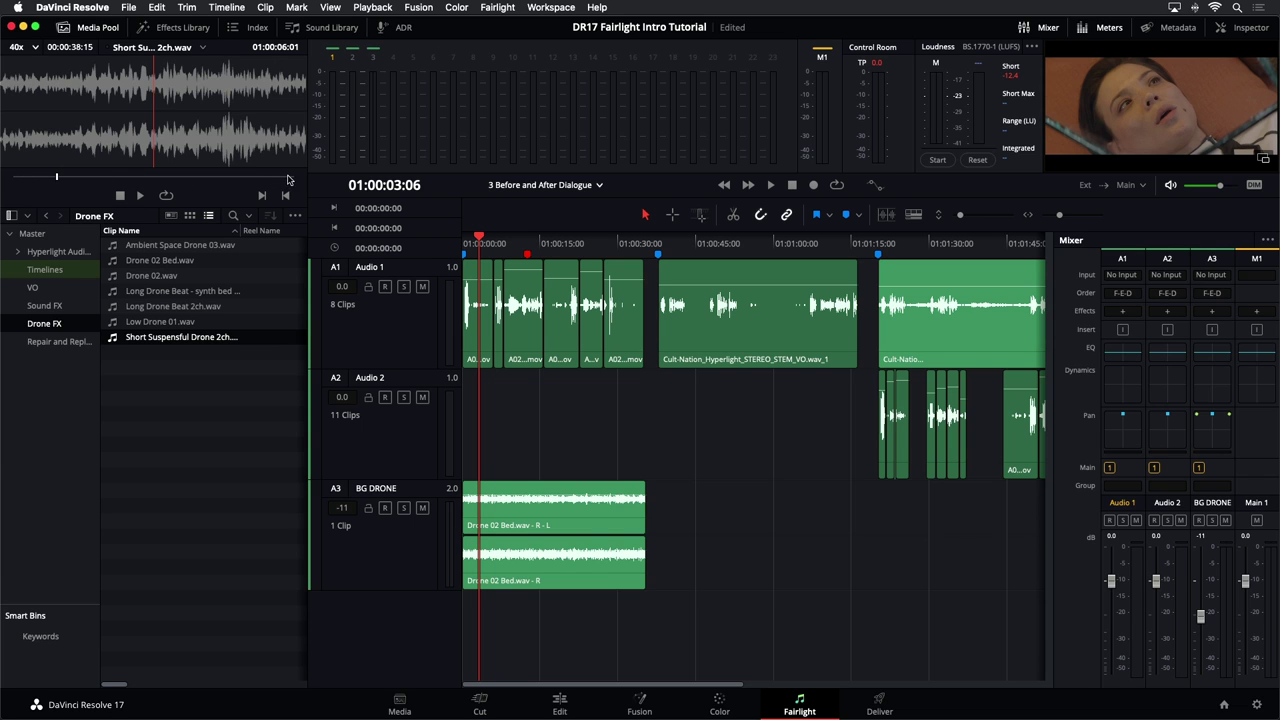
pyautogui.click(94, 178)
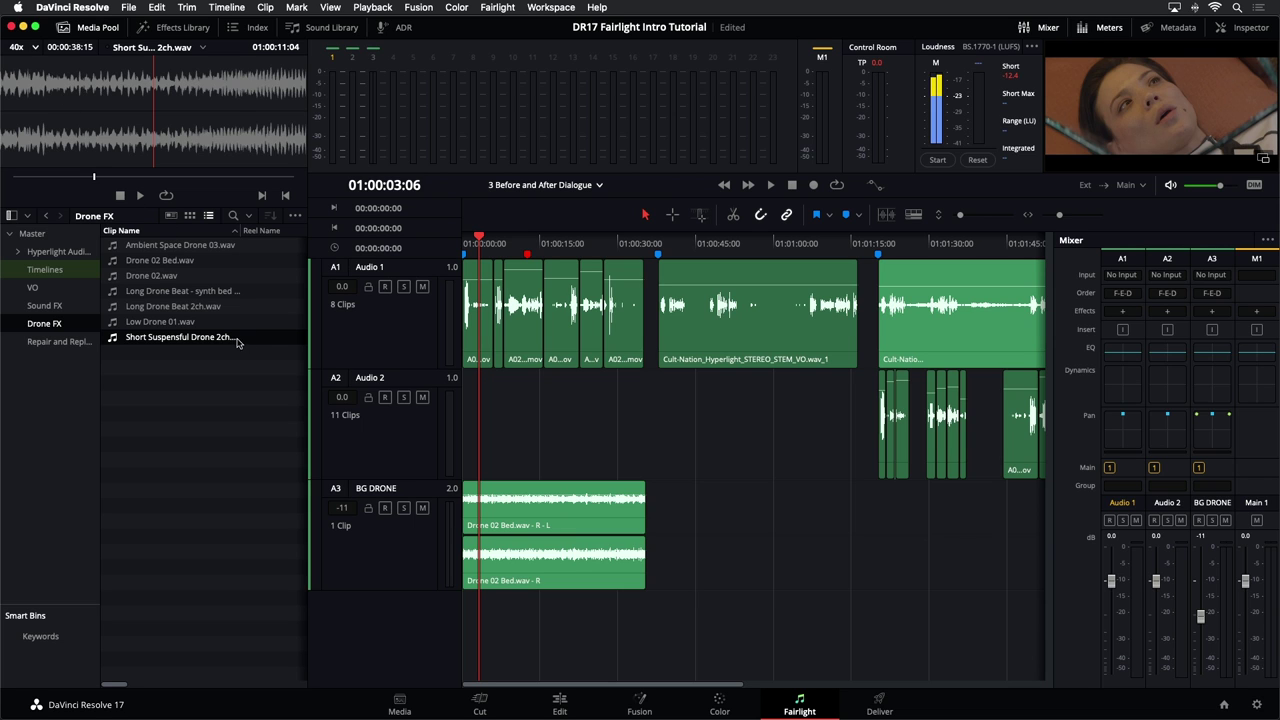
# - Place Drone 02 Bed.wav below the BG DRONE track at the second blue marker, and undo the addition
pyautogui.click(114, 262)
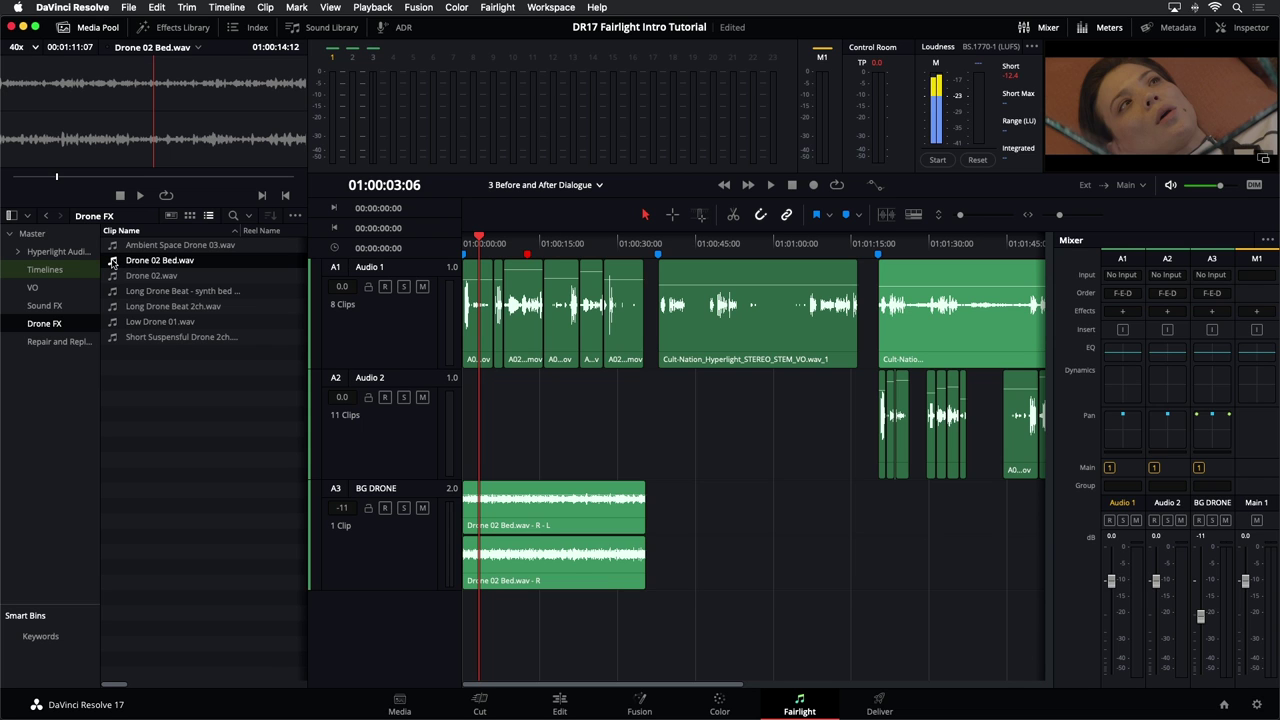
pyautogui.moveTo(114, 265); pyautogui.dragTo(666, 614)
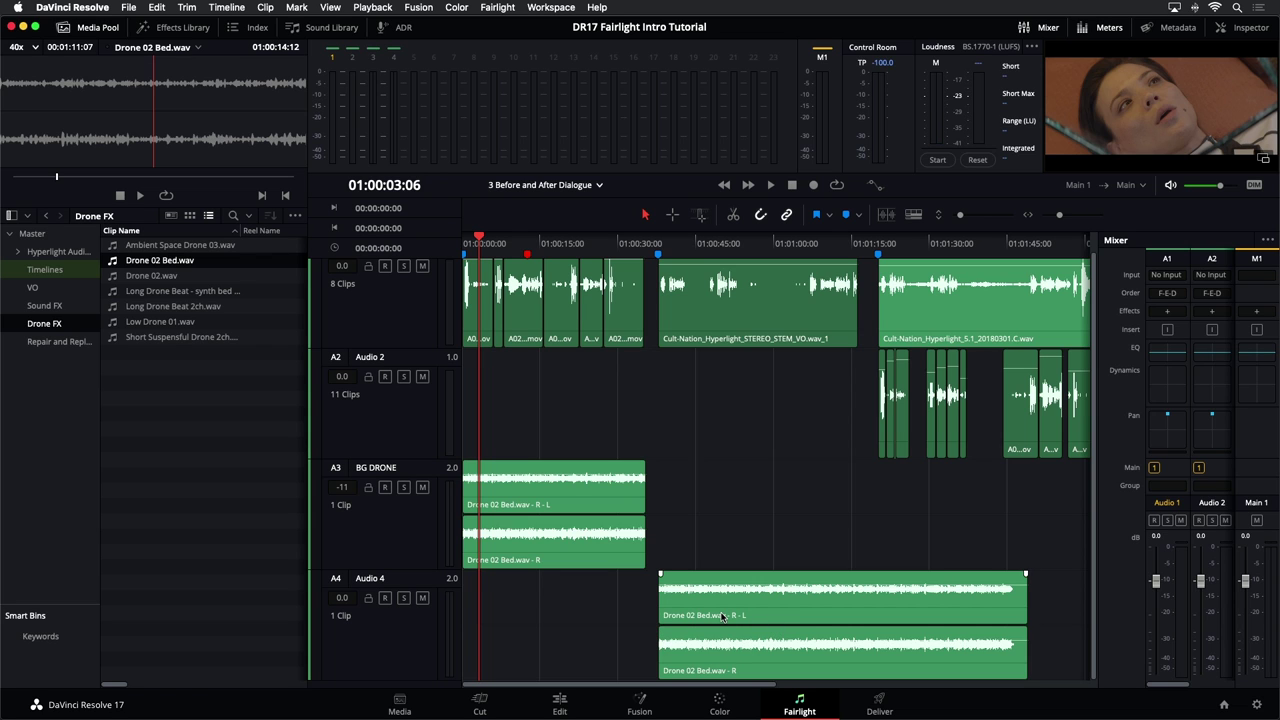
pyautogui.press('super+z')
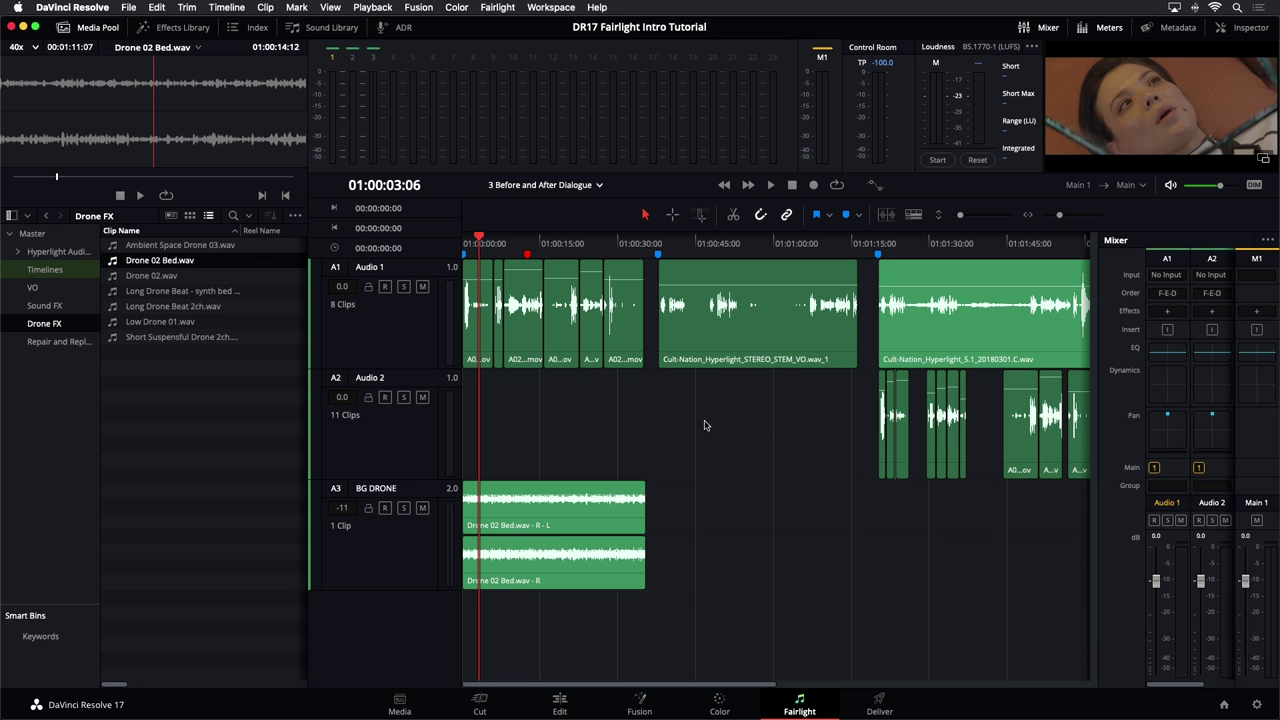
# - Shrink and enlarge the timeline tracks vertically several times, ending with track heights taller than the original
pyautogui.moveTo(964, 216); pyautogui.dragTo(962, 218)
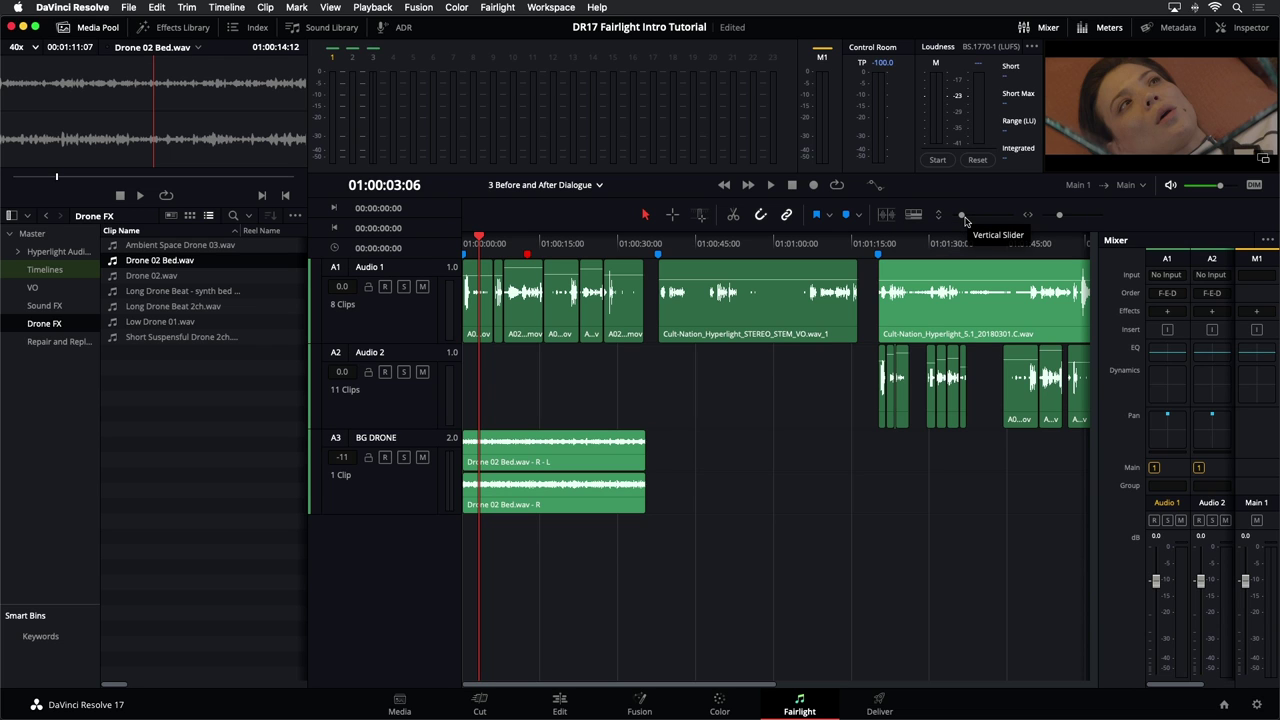
pyautogui.moveTo(965, 220); pyautogui.dragTo(970, 217)
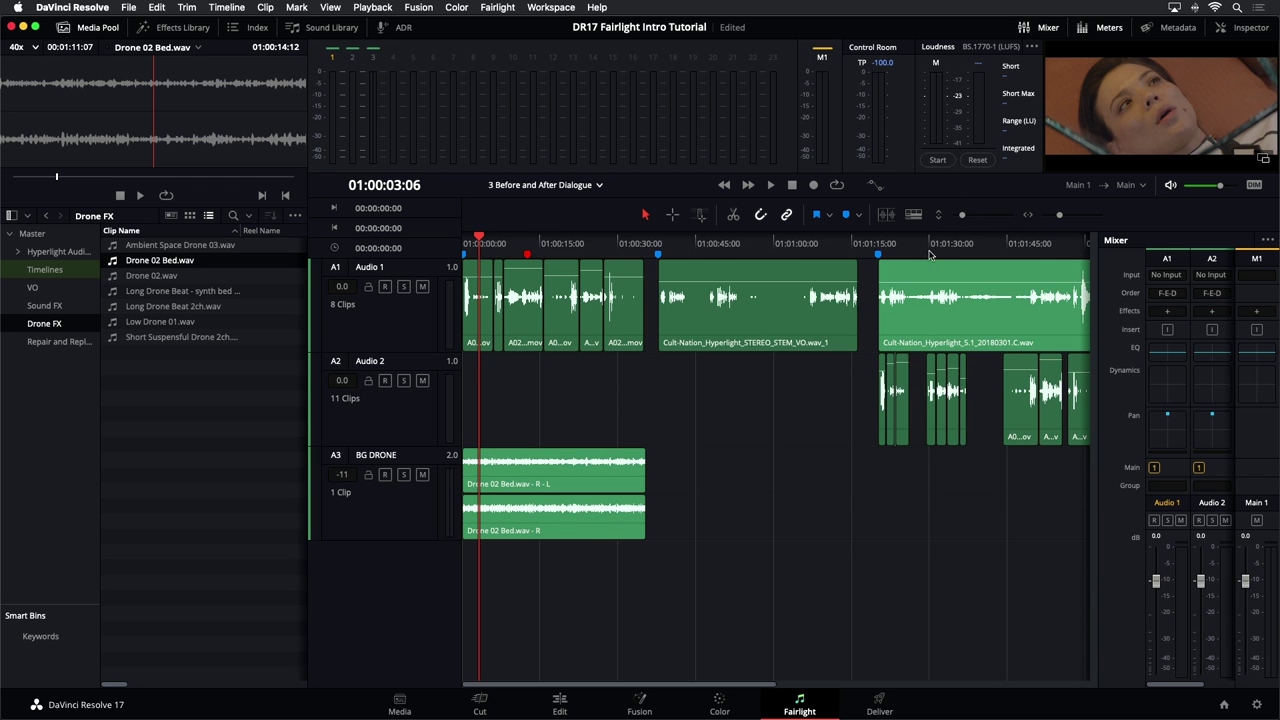
pyautogui.scroll(-2, 927, 255)
pyautogui.scroll(3, 925, 256)
pyautogui.scroll(-3, 922, 257)
pyautogui.scroll(2, 922, 259)
pyautogui.scroll(-2, 921, 260)
pyautogui.scroll(3, 920, 261)
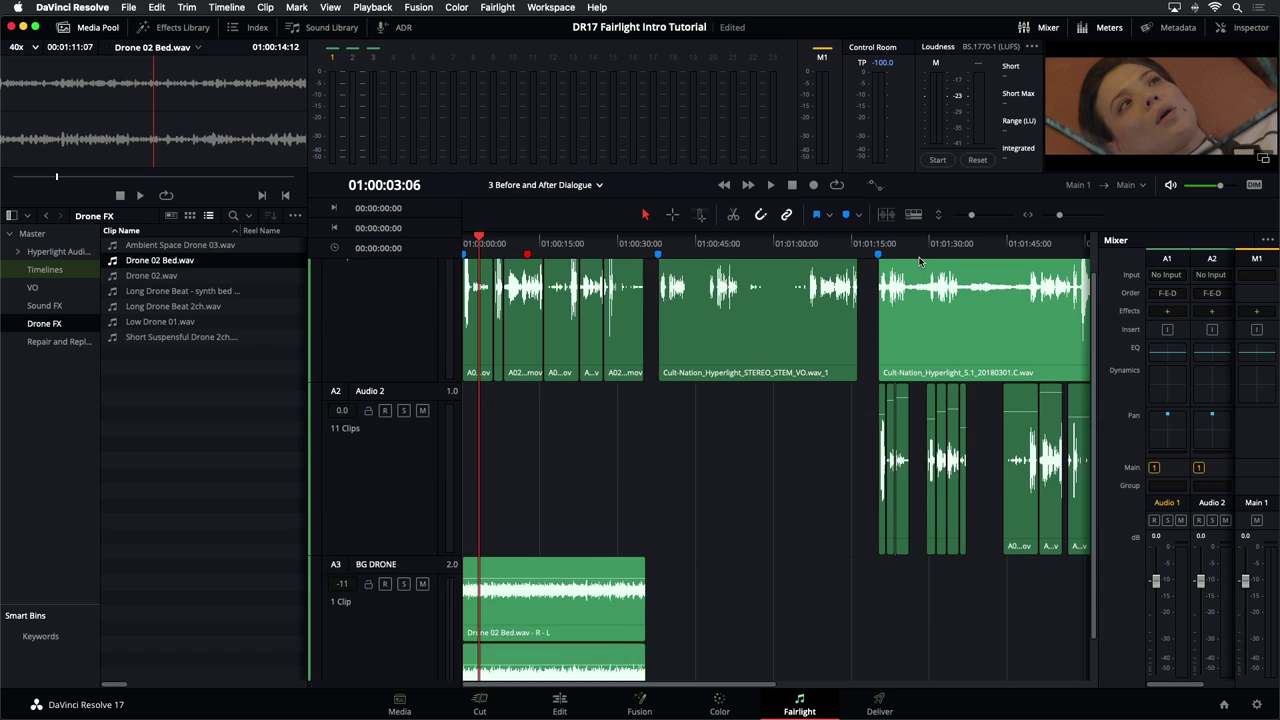
# - Place Ambient Space Drone 03.wav, Drone 02 Bed.wav and Low Drone 01.wav end to end on a new track below BG DRONE, and undo it
pyautogui.scroll(-4, 920, 261)
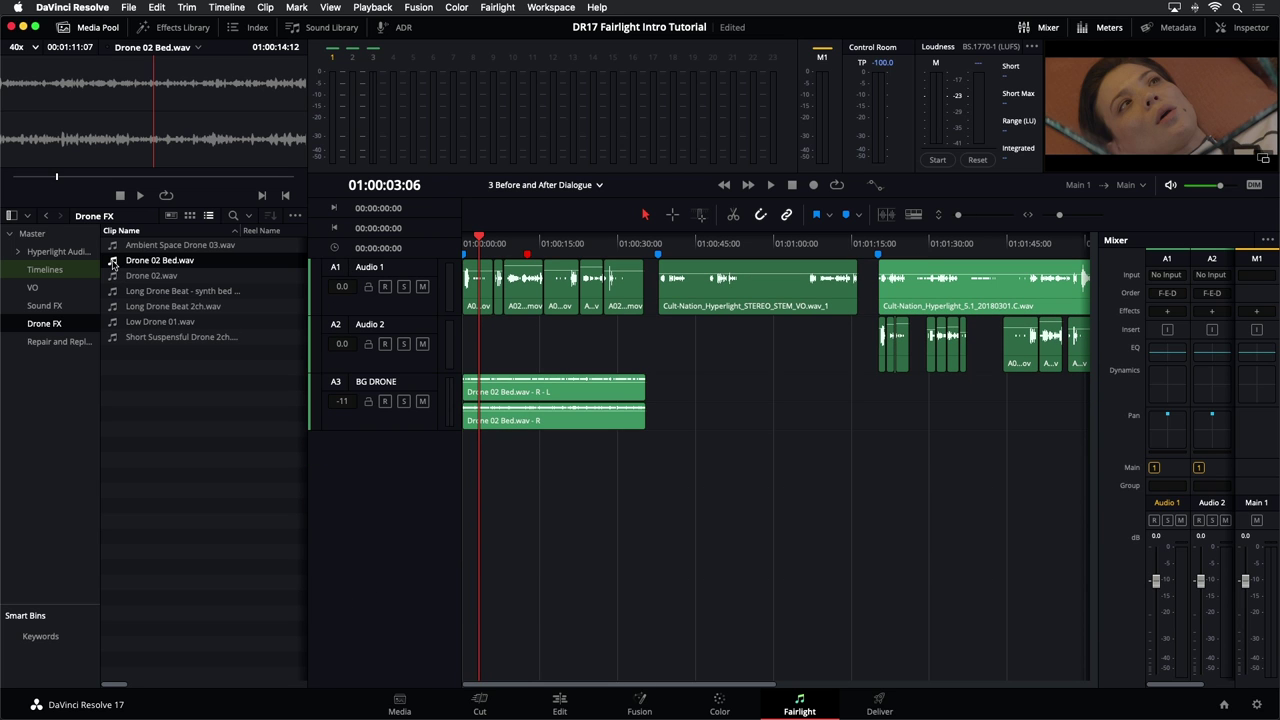
pyautogui.click(113, 264)
pyautogui.click(113, 324)
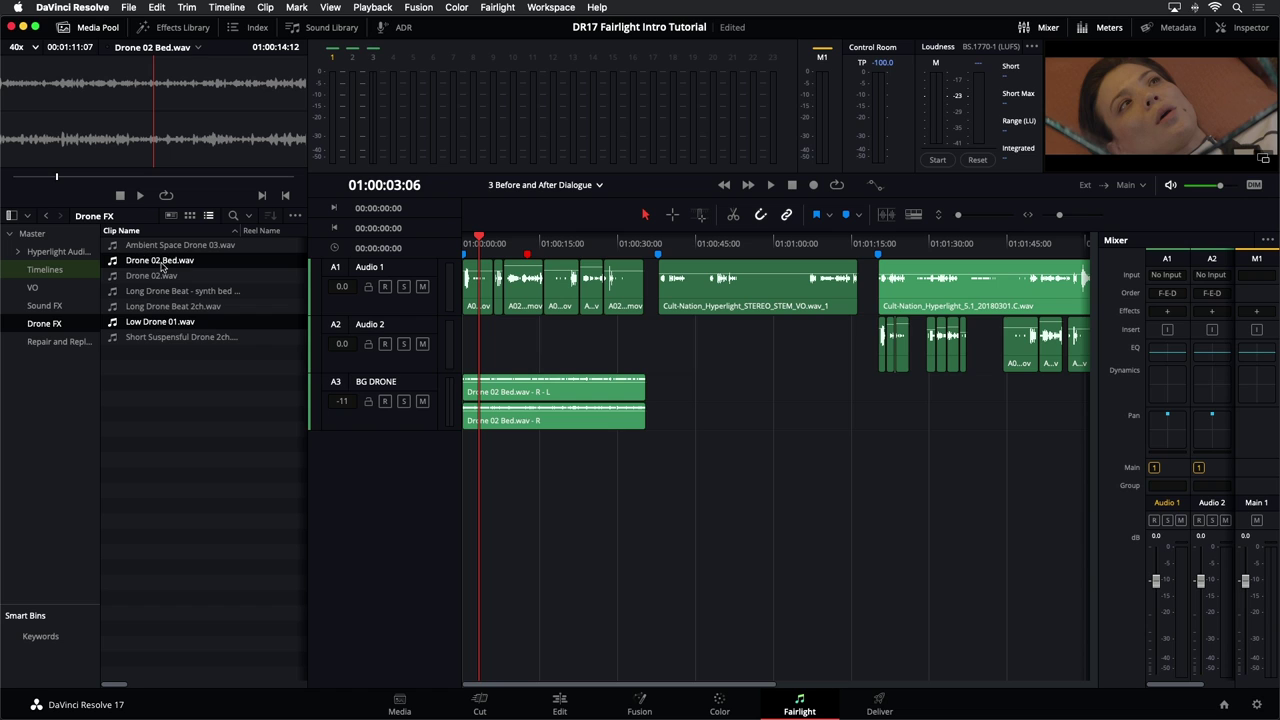
pyautogui.click(116, 247)
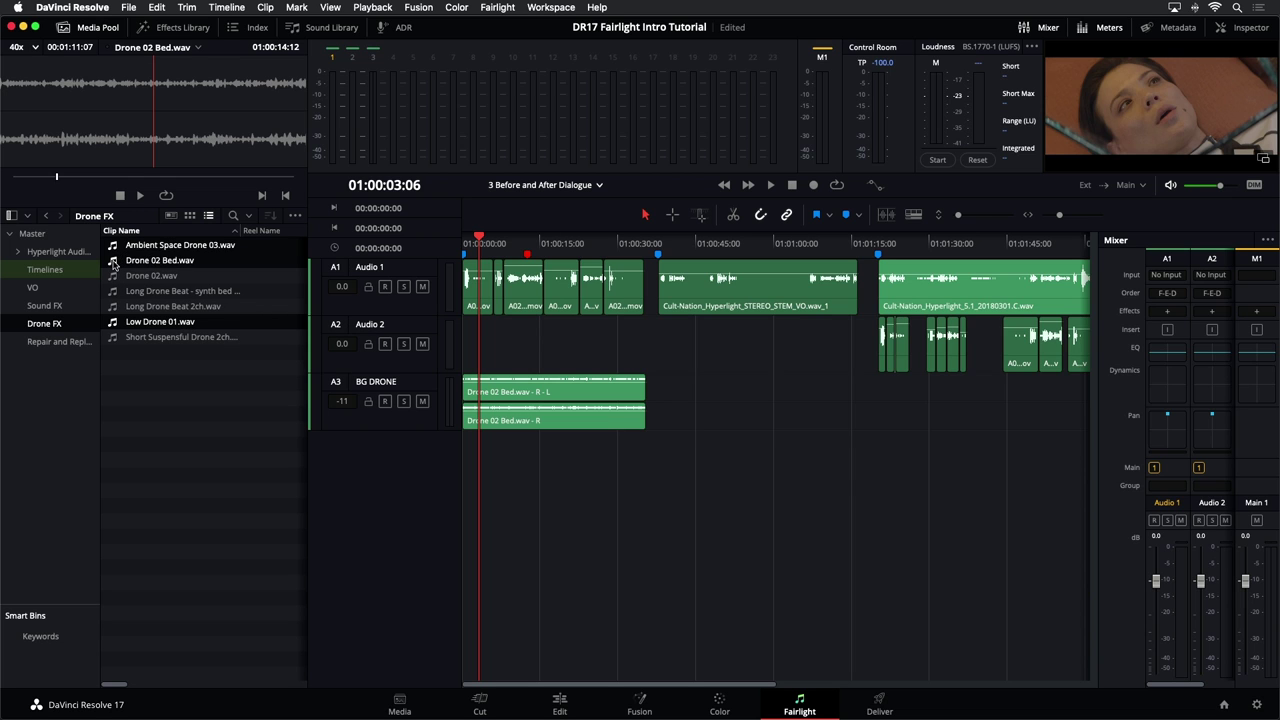
pyautogui.moveTo(113, 263); pyautogui.dragTo(467, 471)
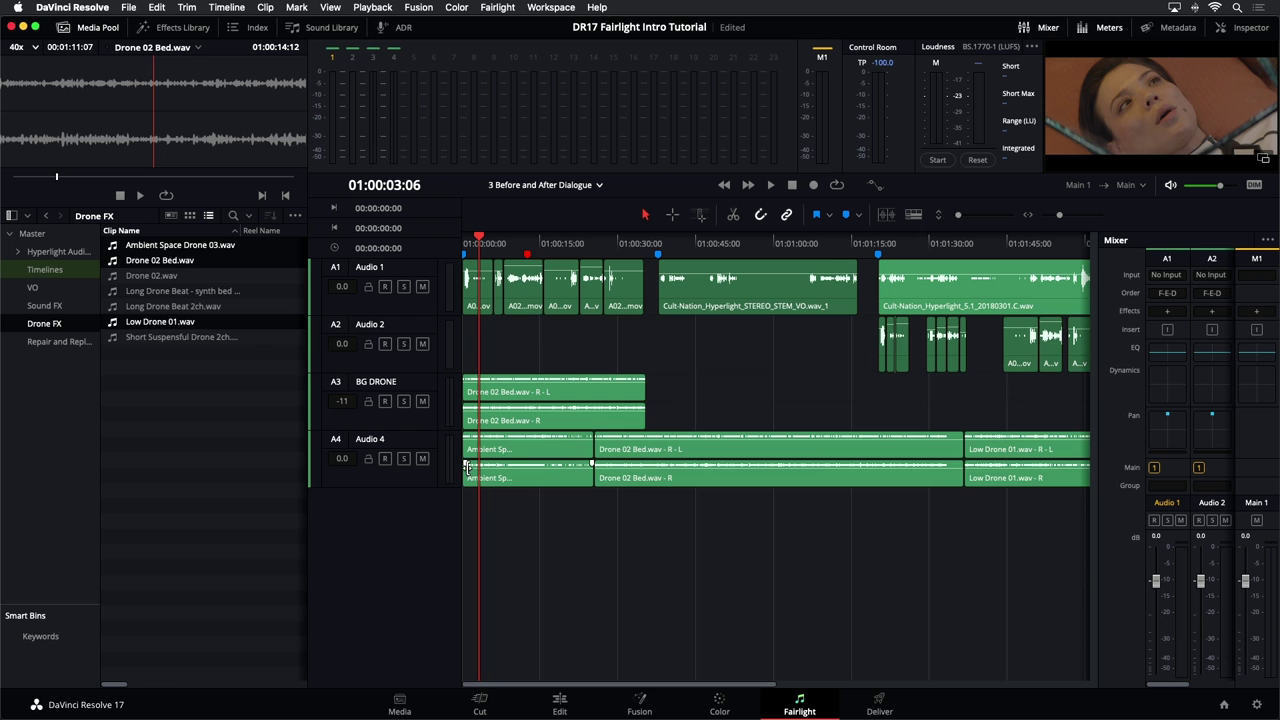
pyautogui.press('super+minus')
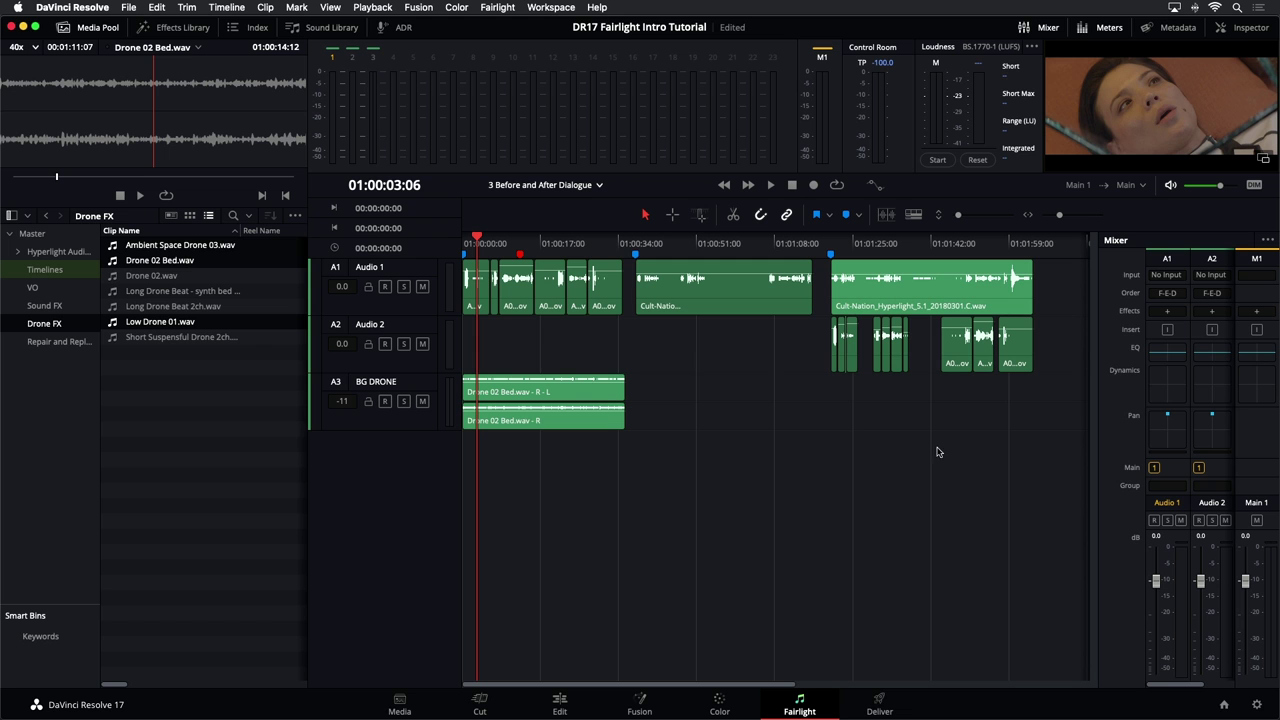
# - Check the list of recent edits in the undo history without reverting any of them
pyautogui.click(158, 7)
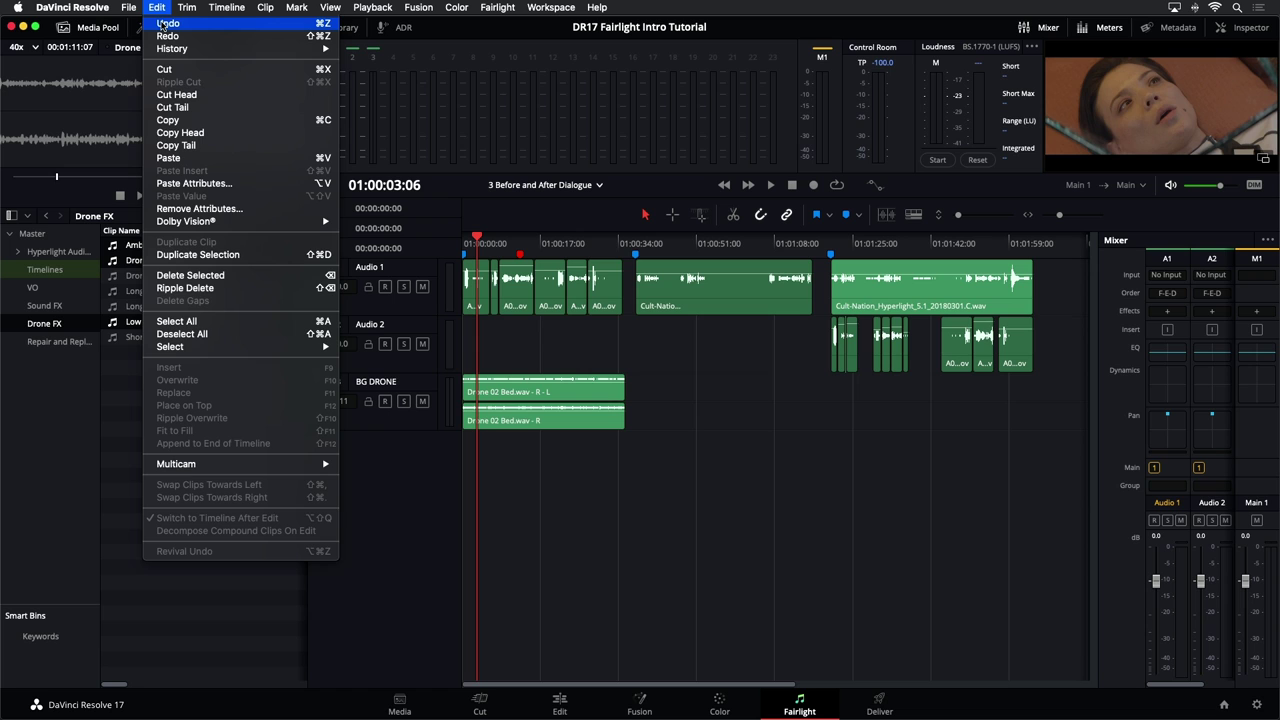
pyautogui.moveTo(151, 47)
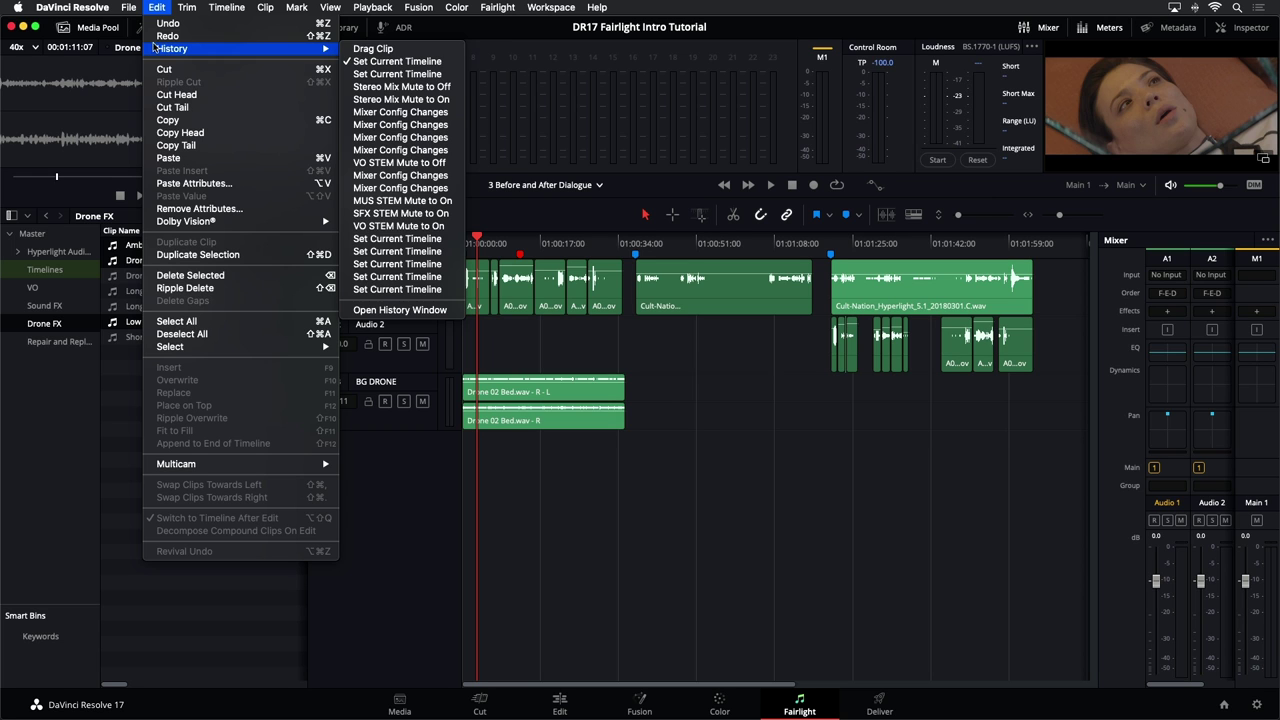
pyautogui.click(152, 7)
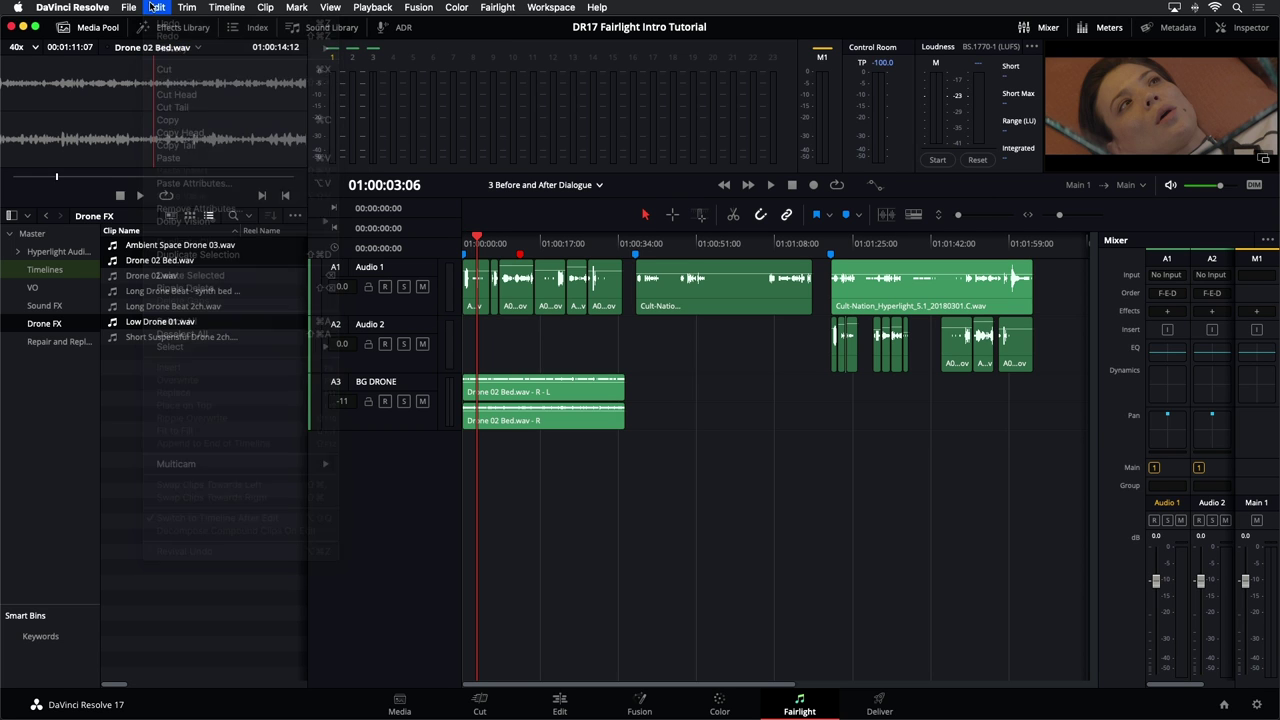
# - Stack Ambient Space Drone 03.wav, Drone 02 Bed.wav and Low Drone 01.wav on three separate new tracks at the timeline start, and undo the addition
pyautogui.click(120, 246)
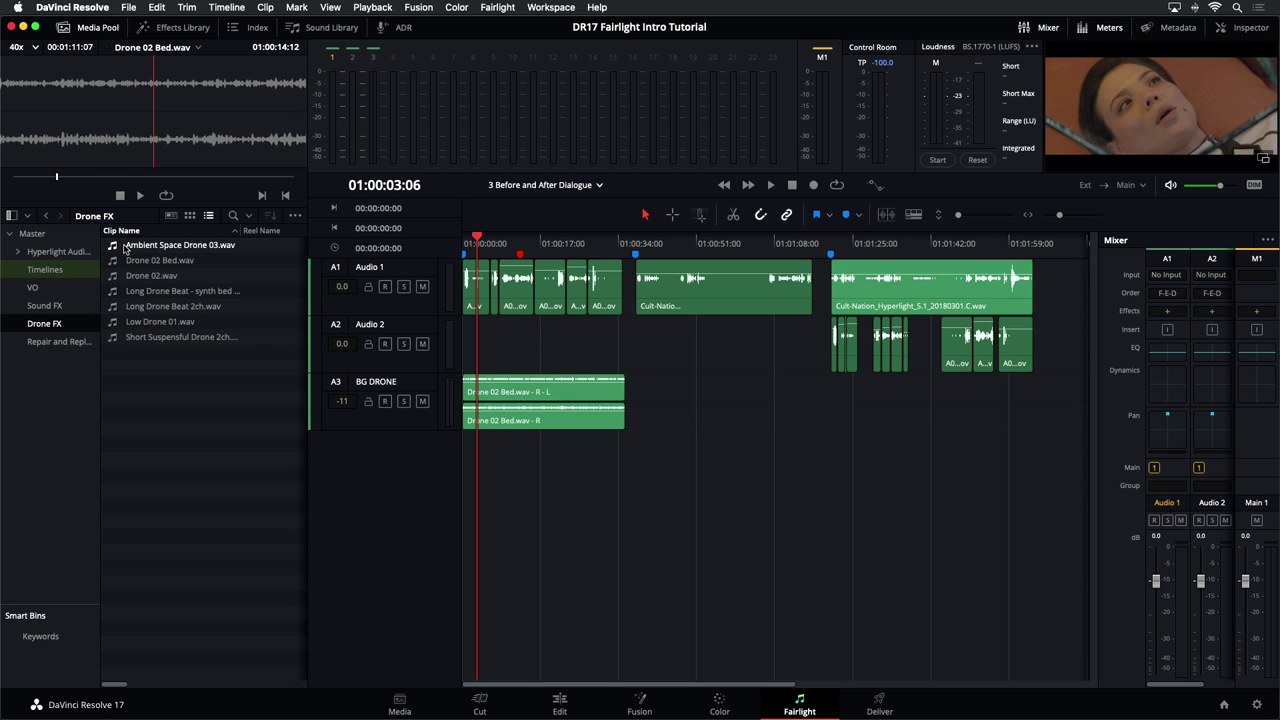
pyautogui.keyDown('super'); pyautogui.click(125, 321); pyautogui.keyUp('super')
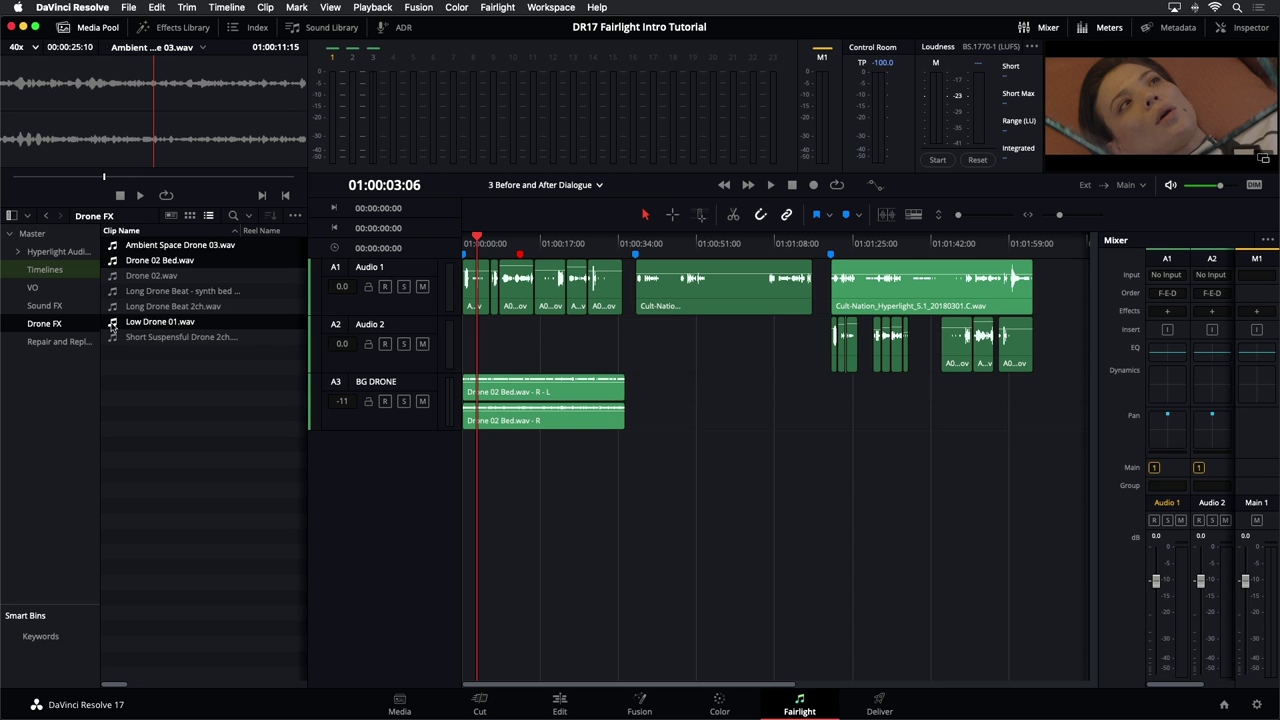
pyautogui.moveTo(112, 326); pyautogui.dragTo(466, 462)
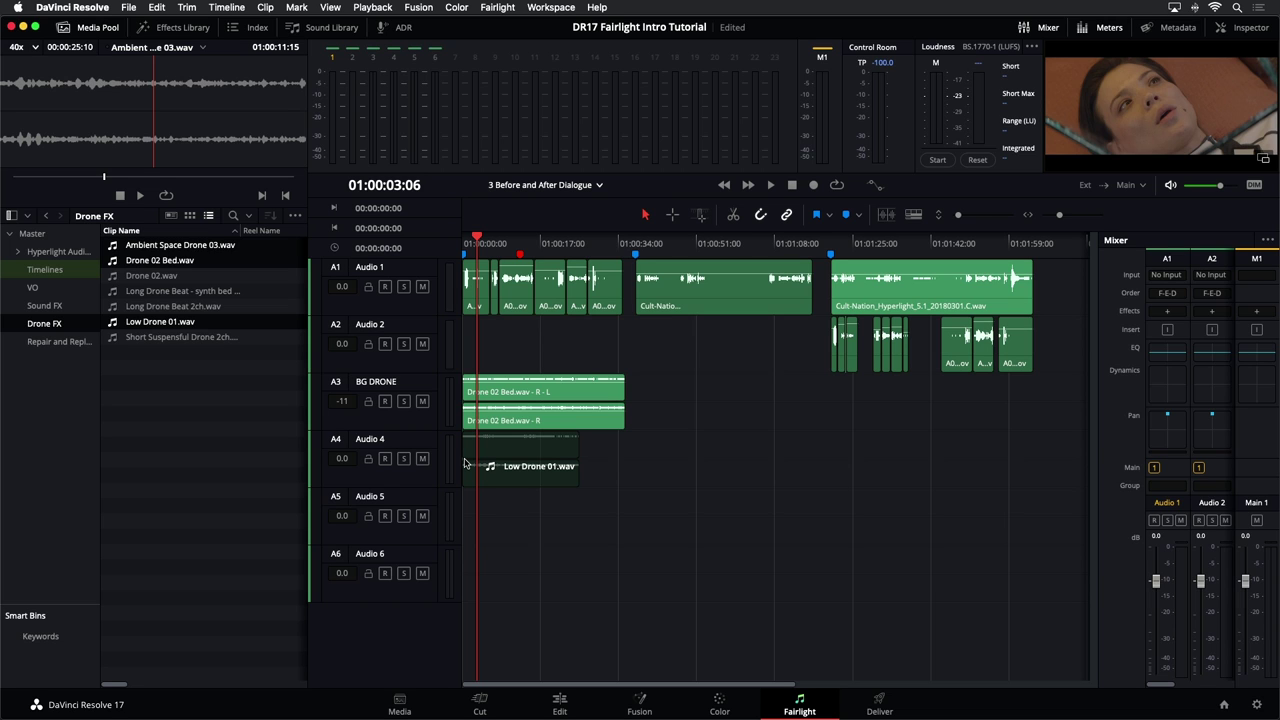
pyautogui.moveTo(464, 463); pyautogui.dragTo(463, 461)
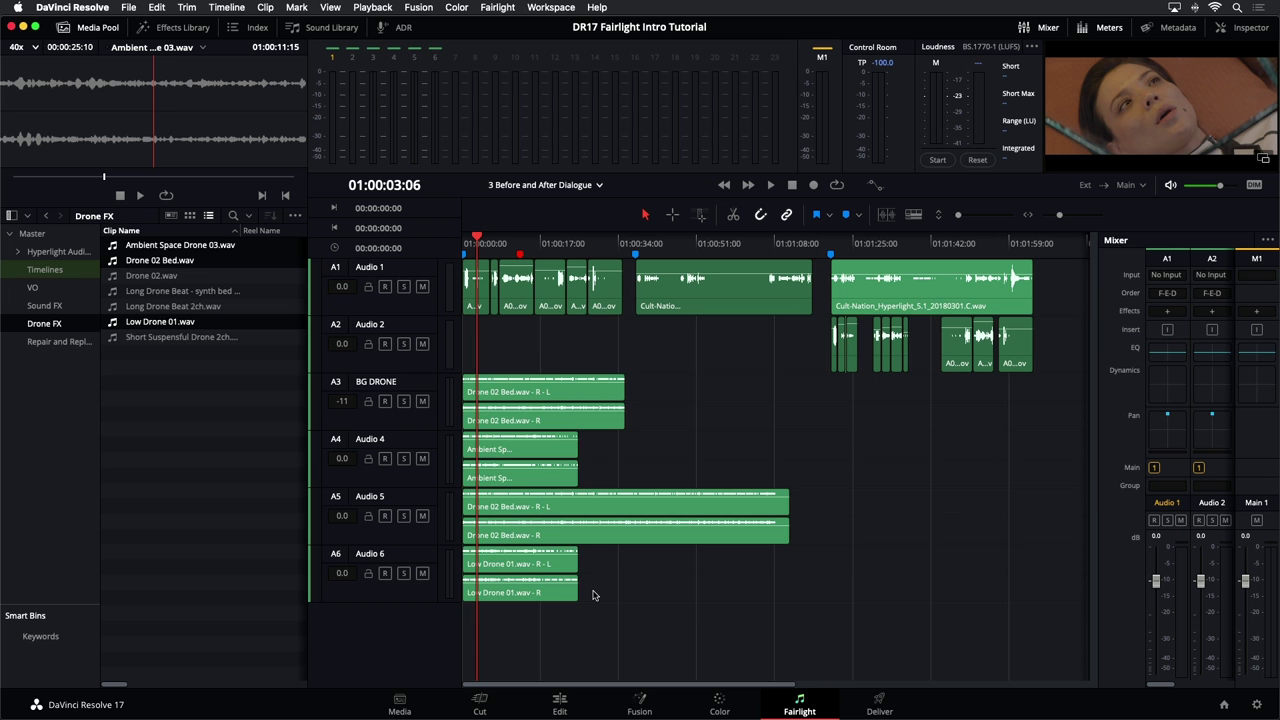
pyautogui.press('super+z')
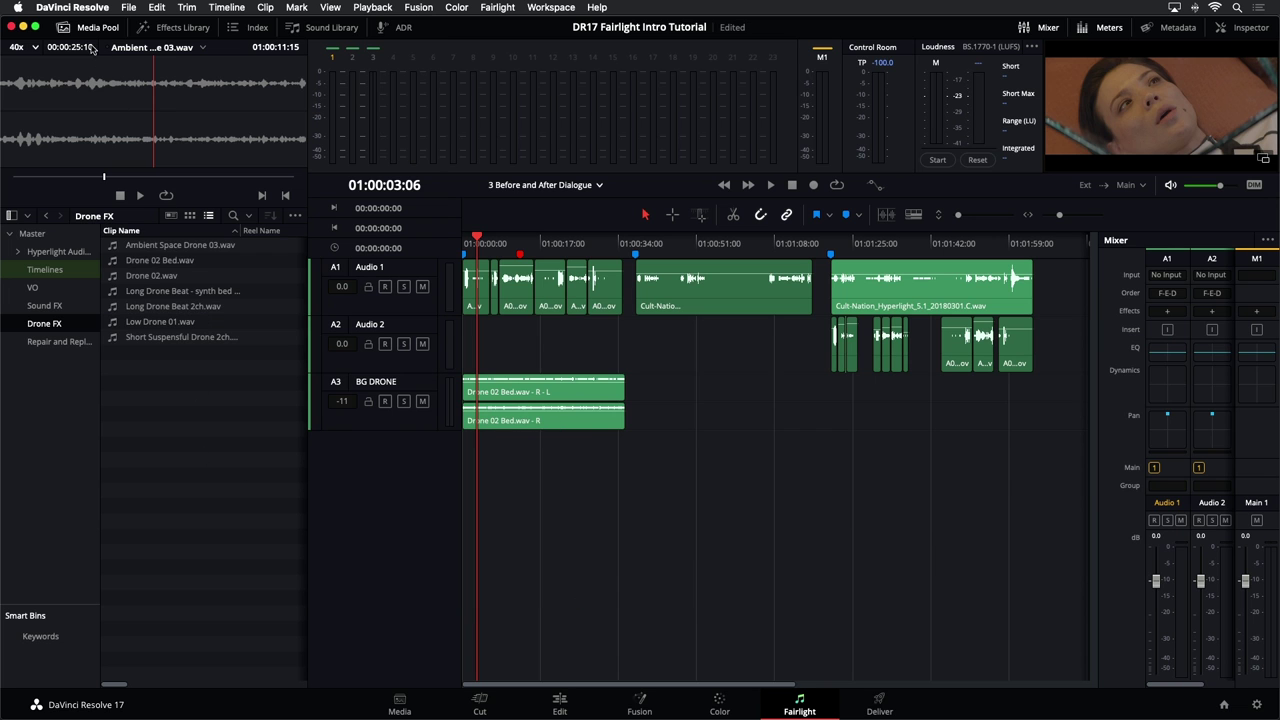
# - Hide and show the Media Pool, and open the 4 Dialogue Editing Start timeline from the Timelines bin
pyautogui.click(75, 27)
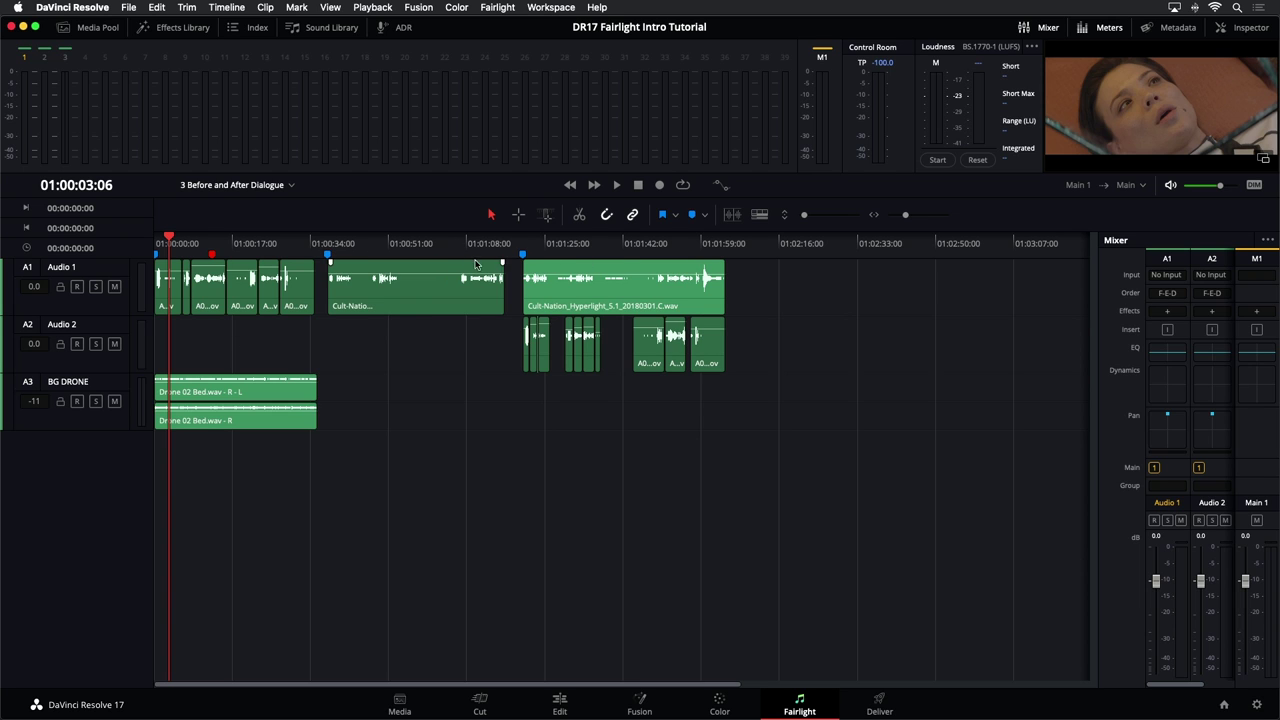
pyautogui.click(95, 28)
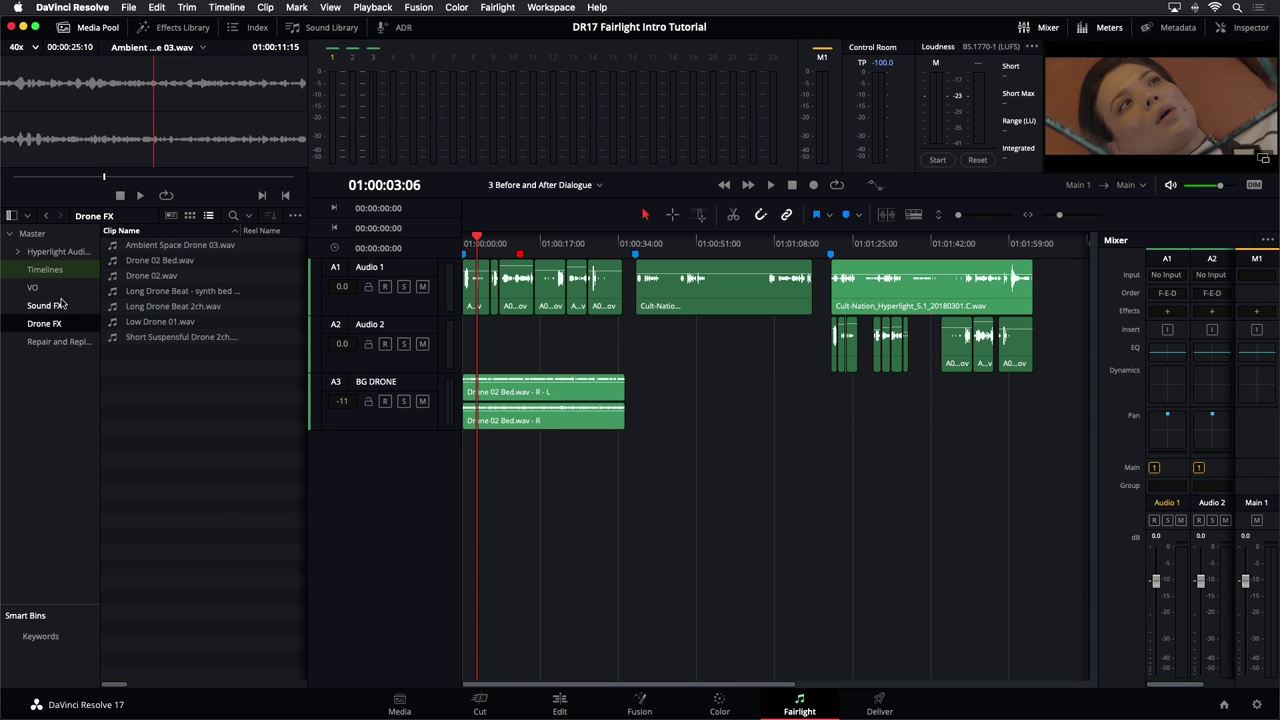
pyautogui.click(55, 272)
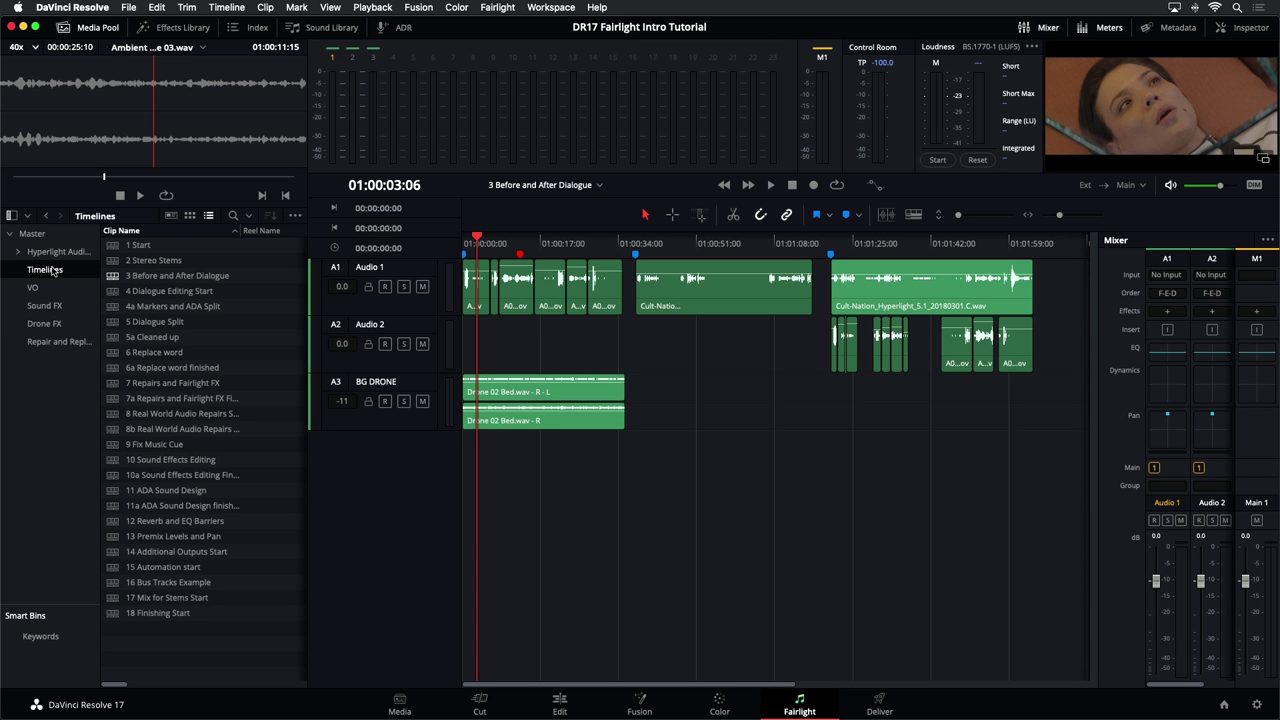
pyautogui.doubleClick(117, 296)
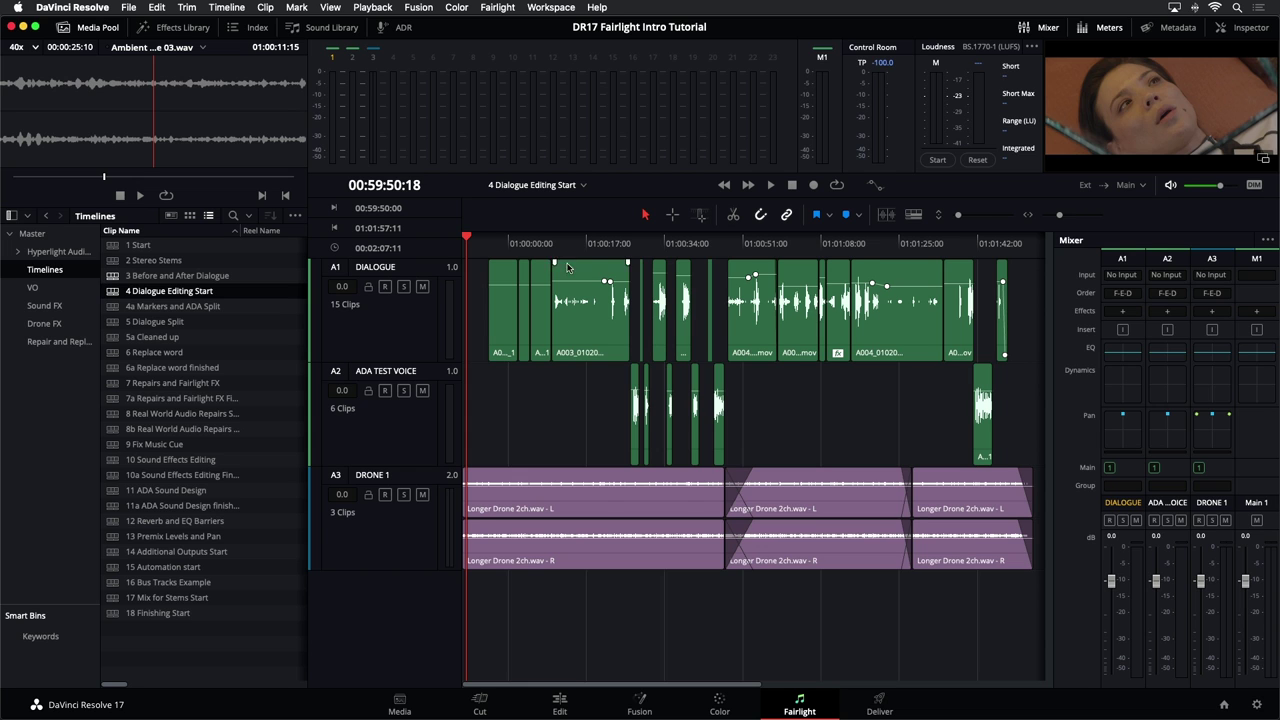
# - Hide the Media Pool and the Mixer to widen the timeline, and zoom in on the clips horizontally
pyautogui.click(98, 28)
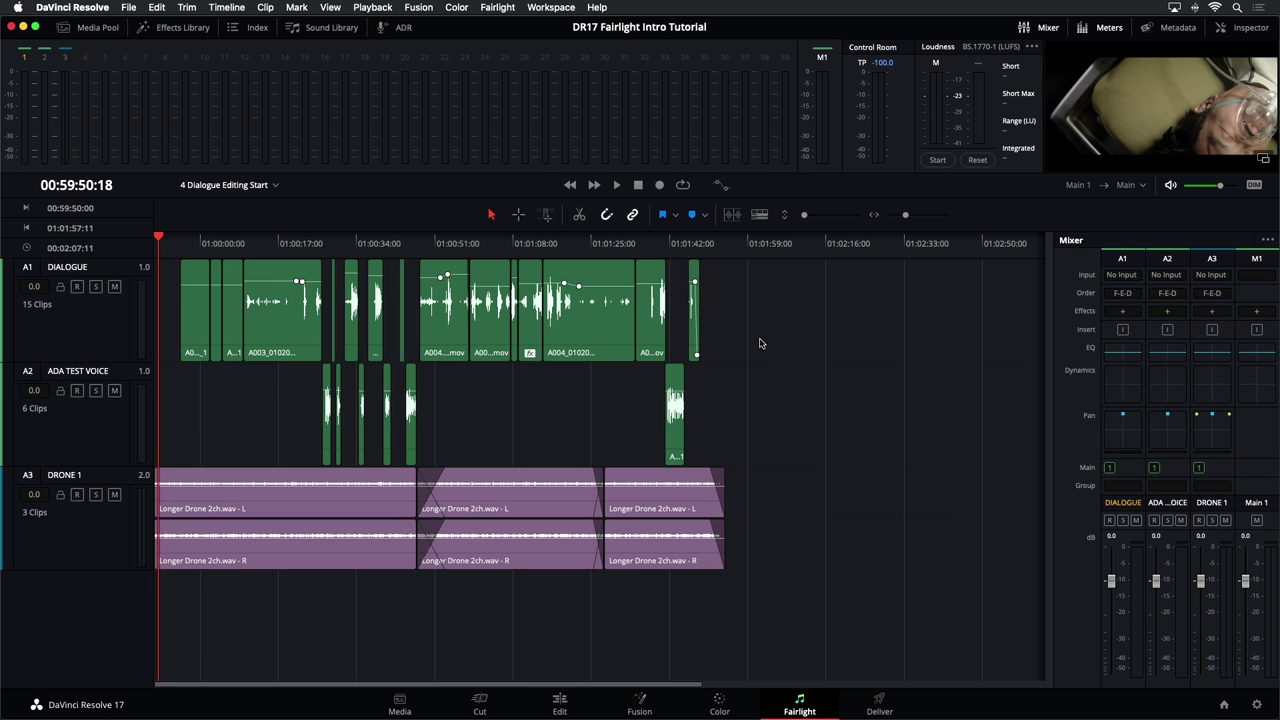
pyautogui.press('super+equal')
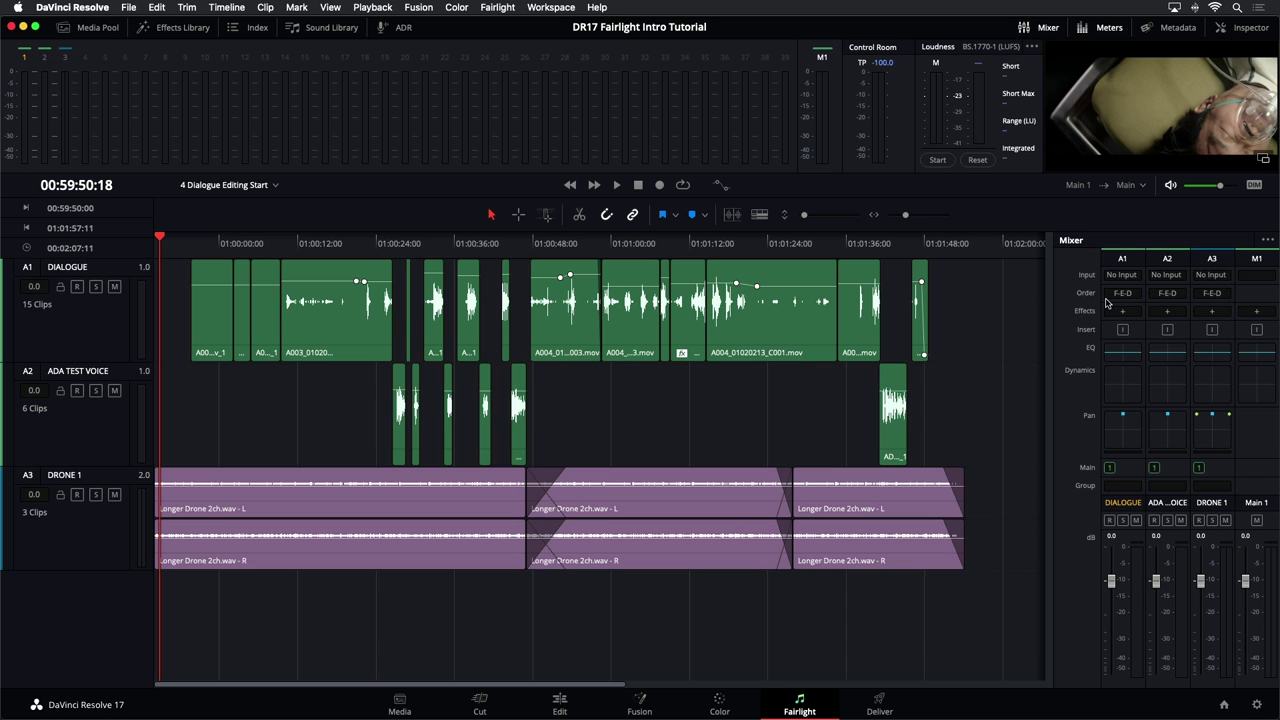
pyautogui.click(1040, 31)
pyautogui.click(1040, 31)
pyautogui.click(1040, 31)
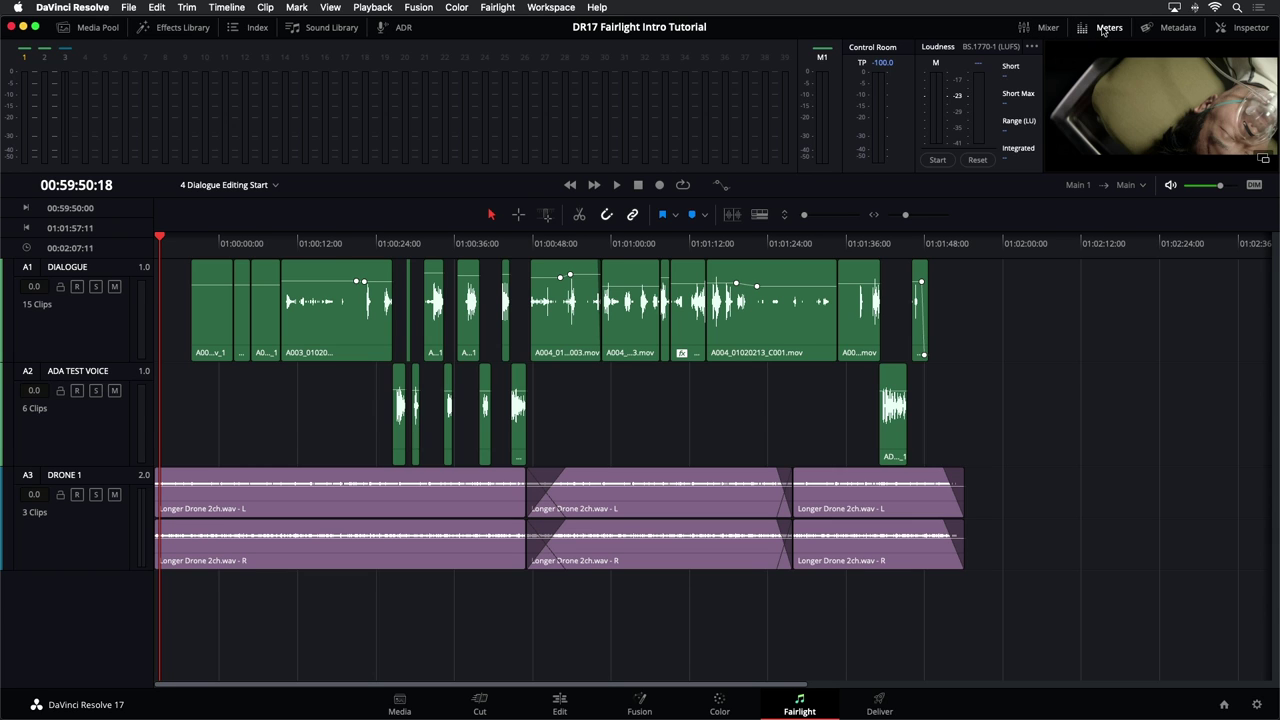
# - Float the video viewer in its own window and hide the meters to give the tracks more height
pyautogui.click(1103, 31)
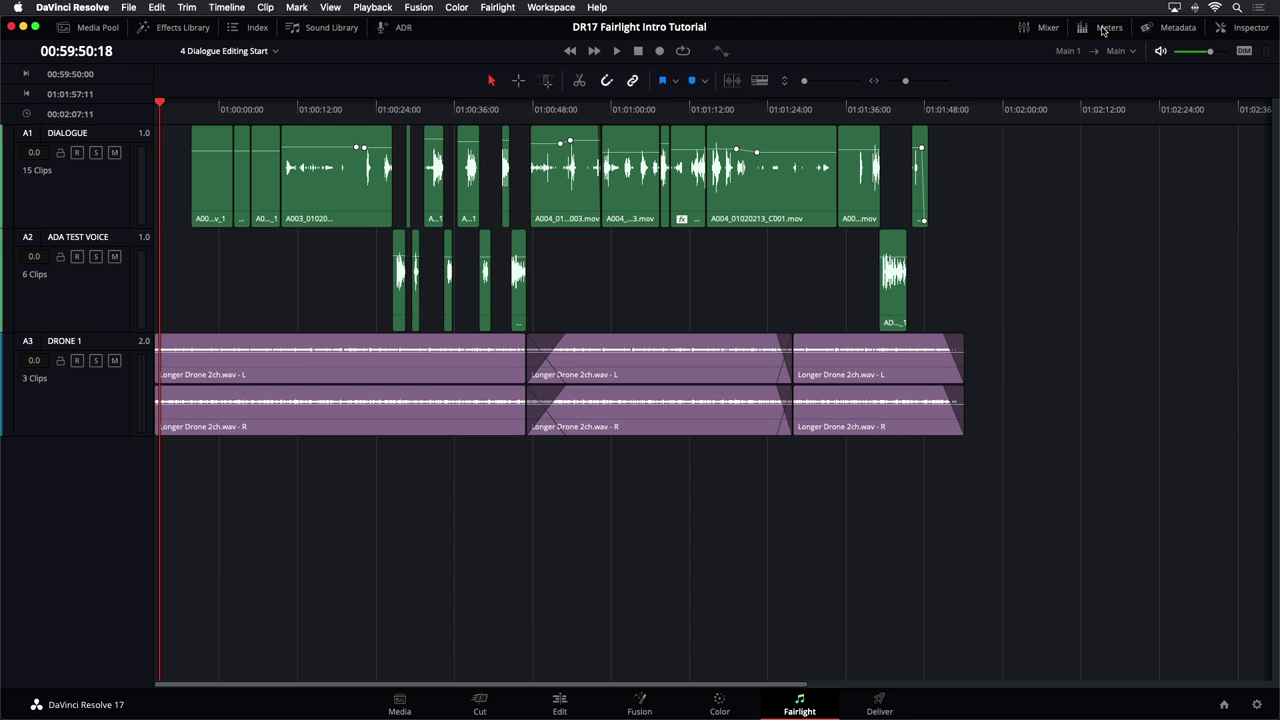
pyautogui.click(1103, 31)
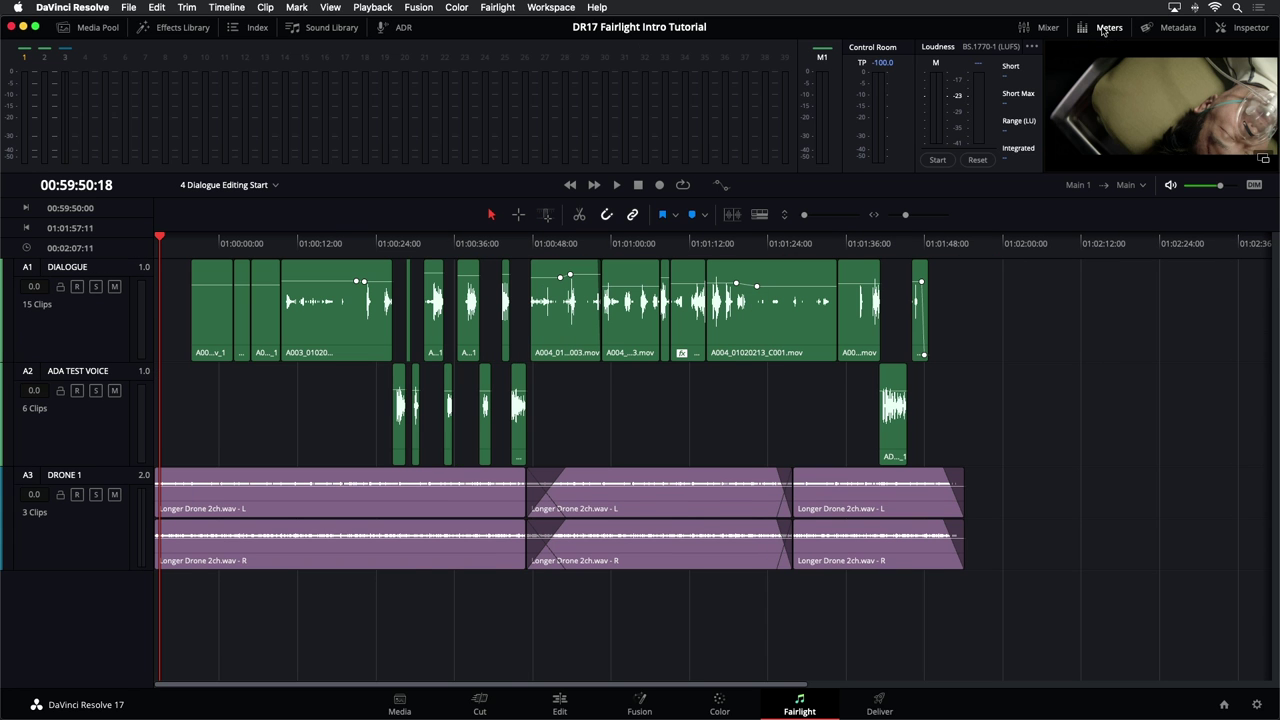
pyautogui.click(1262, 160)
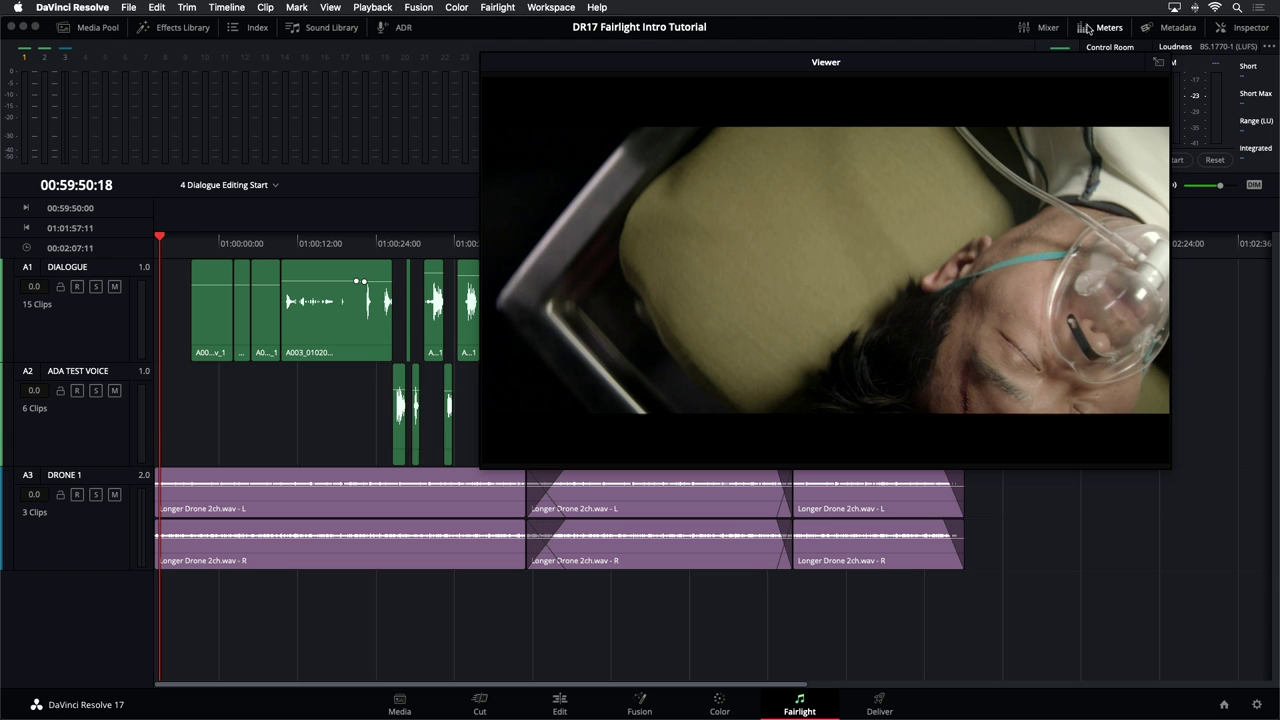
pyautogui.click(1086, 28)
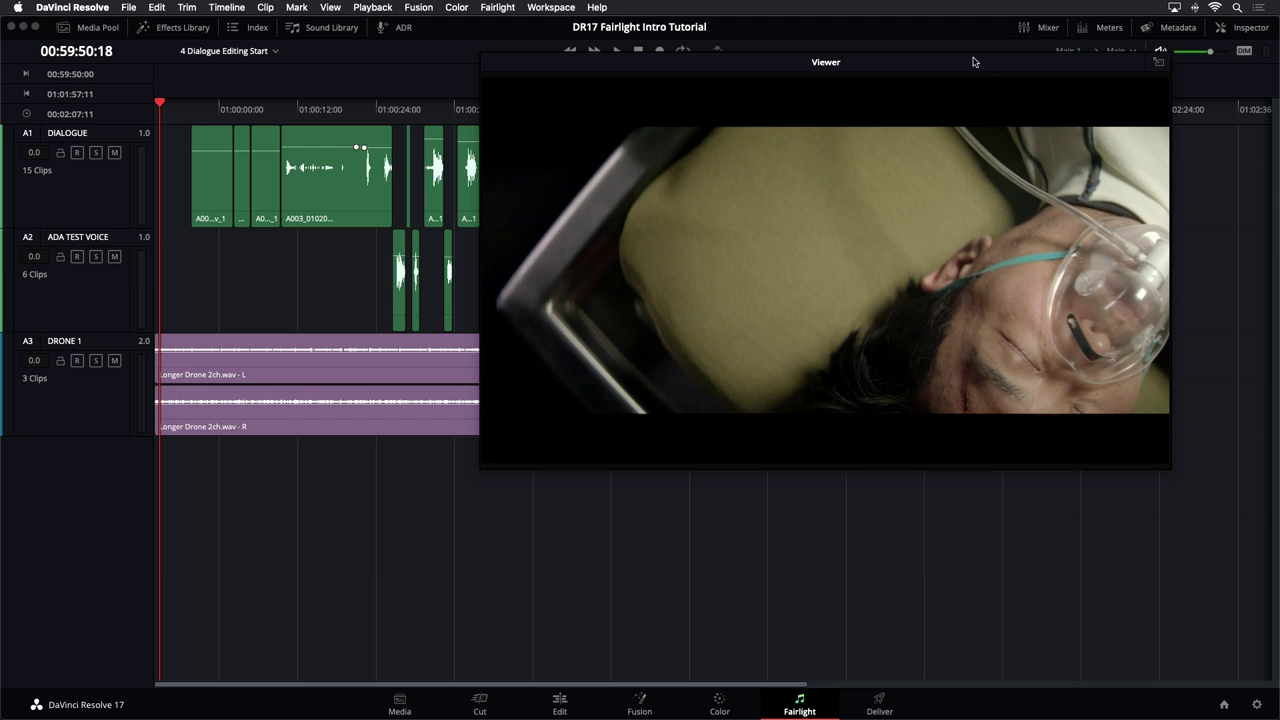
# - Shrink the floating viewer window and move it down to the lower part of the timeline area
pyautogui.moveTo(973, 62); pyautogui.dragTo(962, 77)
pyautogui.moveTo(1156, 481); pyautogui.dragTo(891, 331)
pyautogui.moveTo(732, 82); pyautogui.dragTo(635, 447)
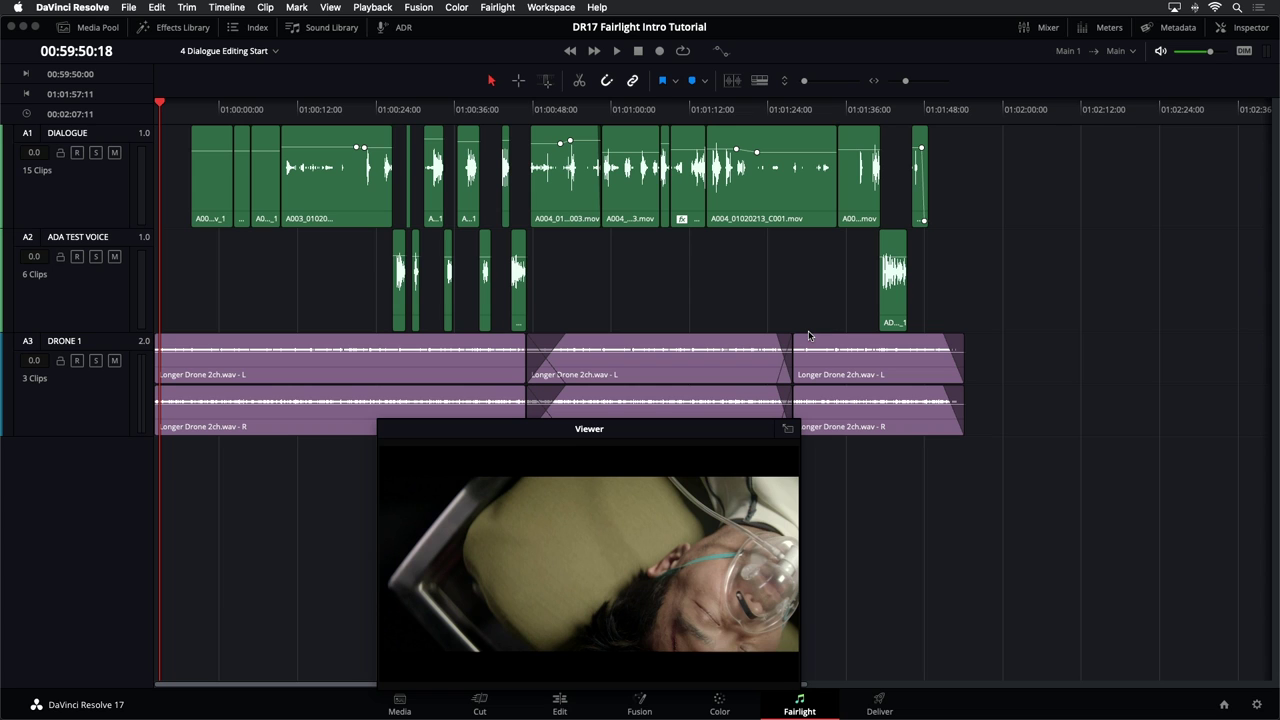
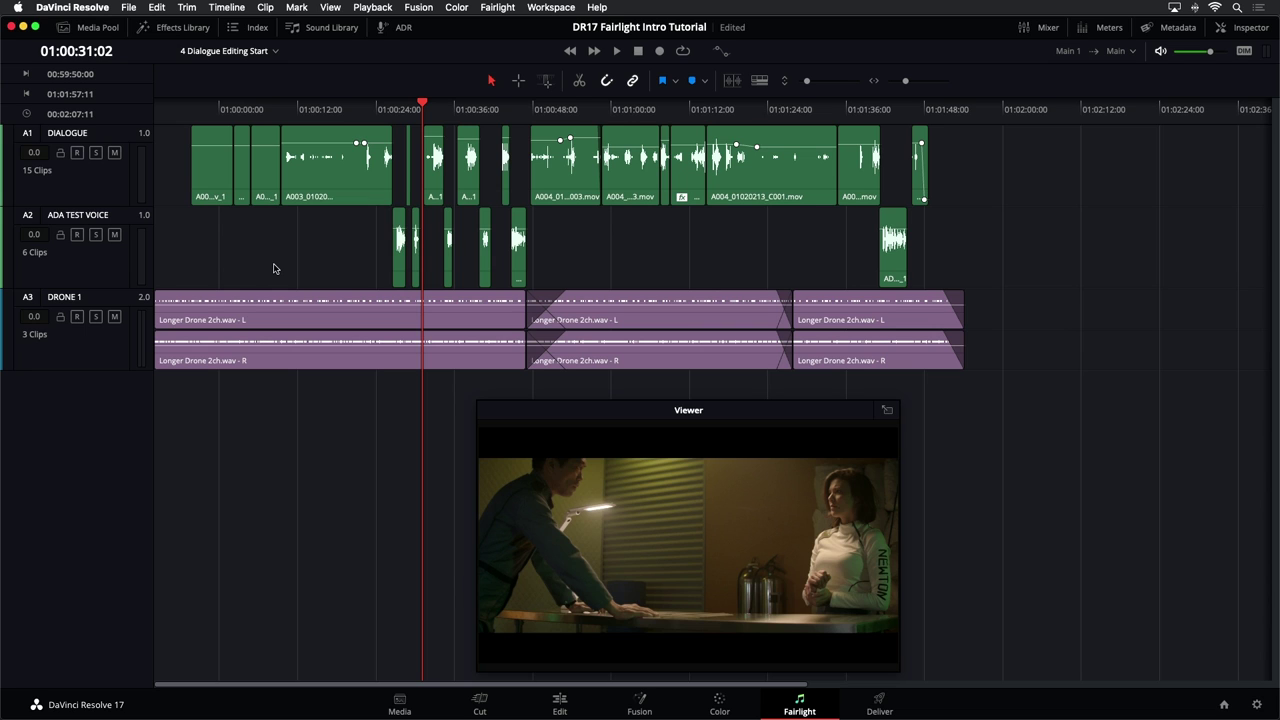
# - Return the playhead to the timeline start, show the Media Pool, and shift the floating viewer farther right below the DRONE 1 track
pyautogui.press('Home')
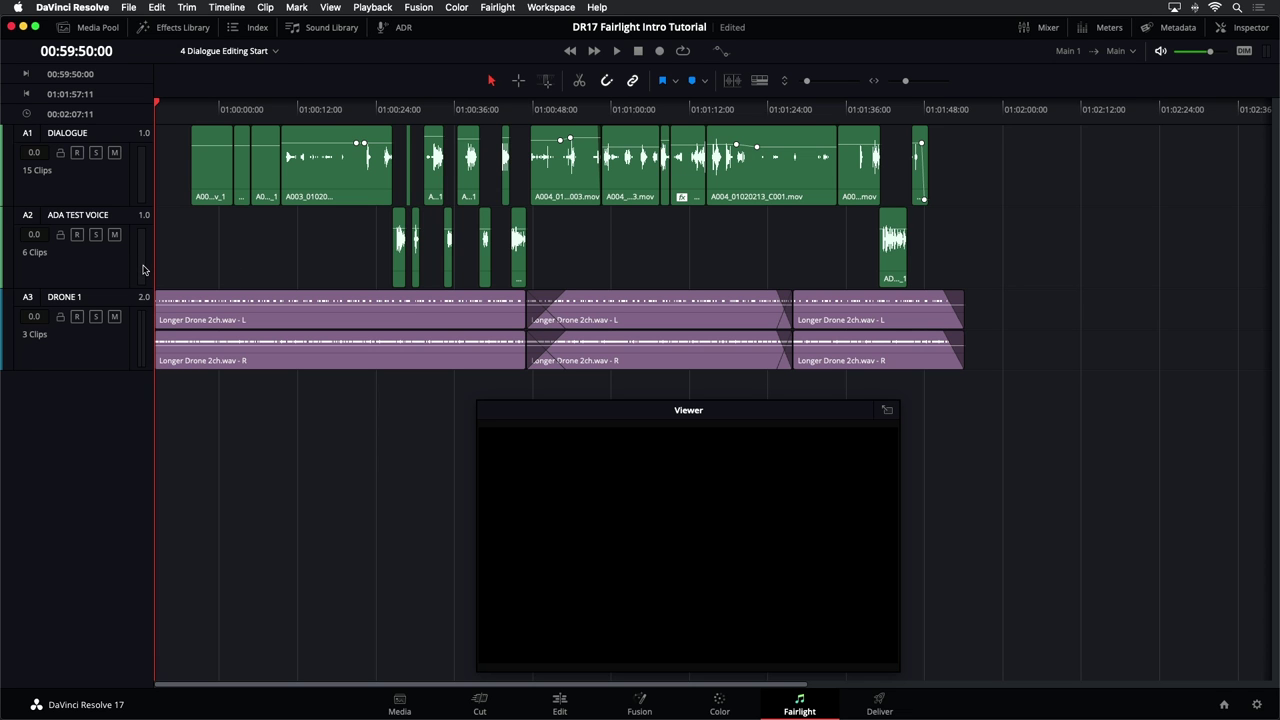
pyautogui.click(93, 28)
pyautogui.moveTo(568, 416); pyautogui.dragTo(749, 427)
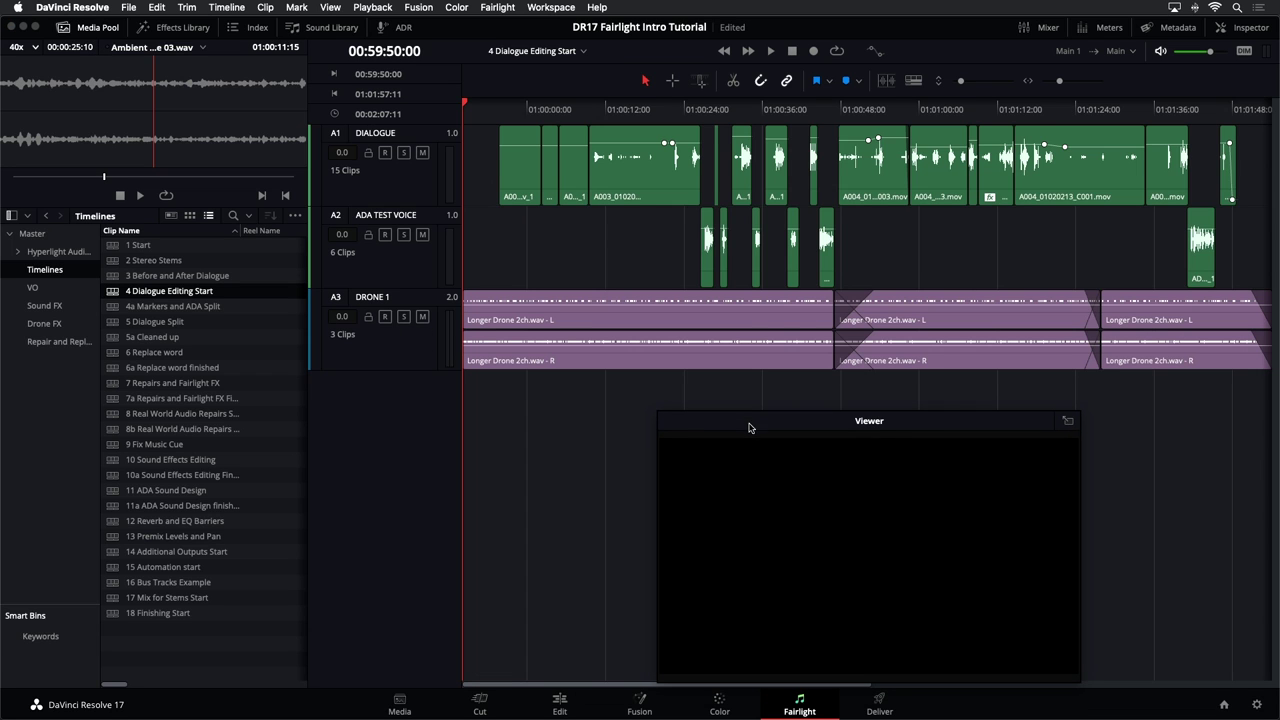
# - Audition ADA Test VO.m4a and ADA Scratch VO.wav from the VO bin in the preview player
pyautogui.click(31, 290)
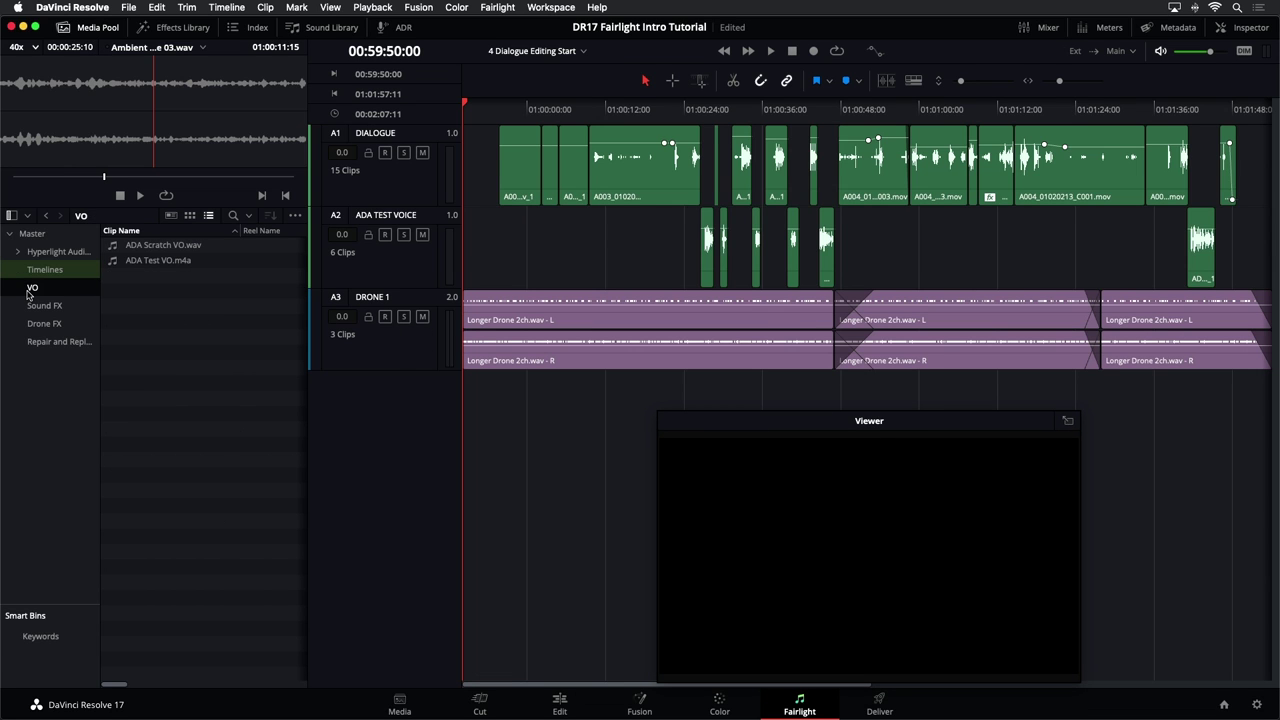
pyautogui.click(131, 262)
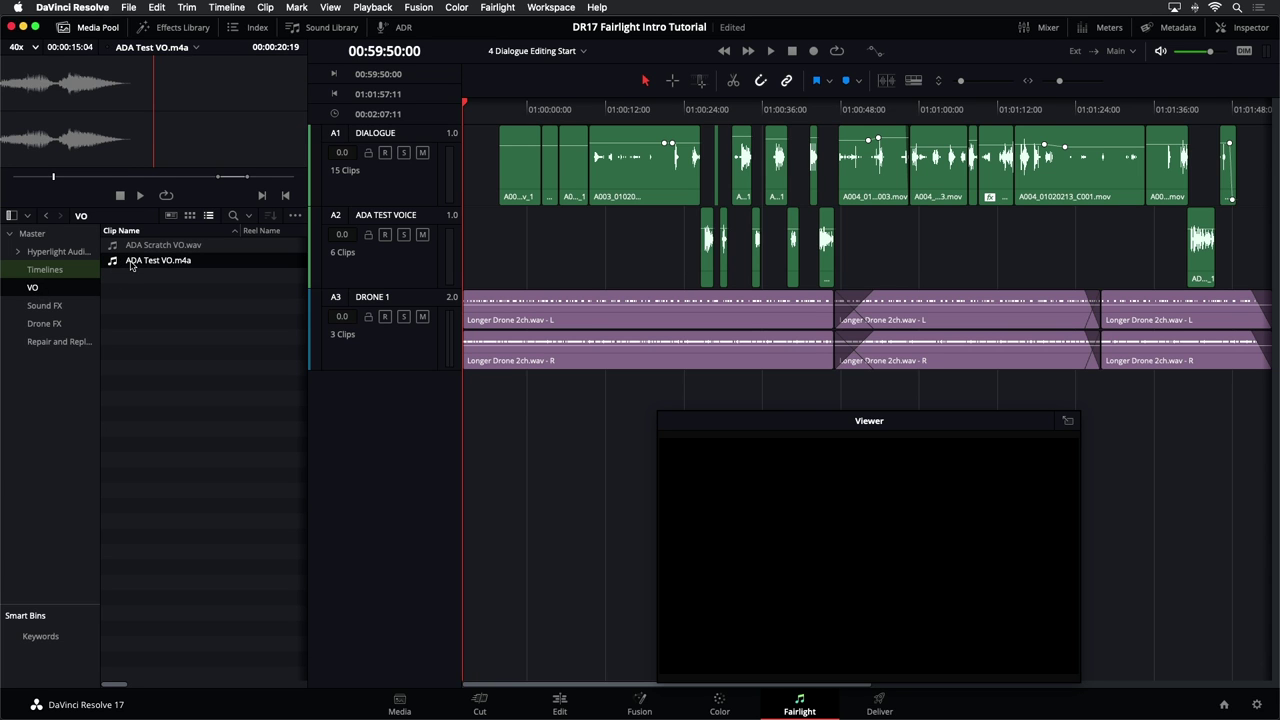
pyautogui.click(142, 186)
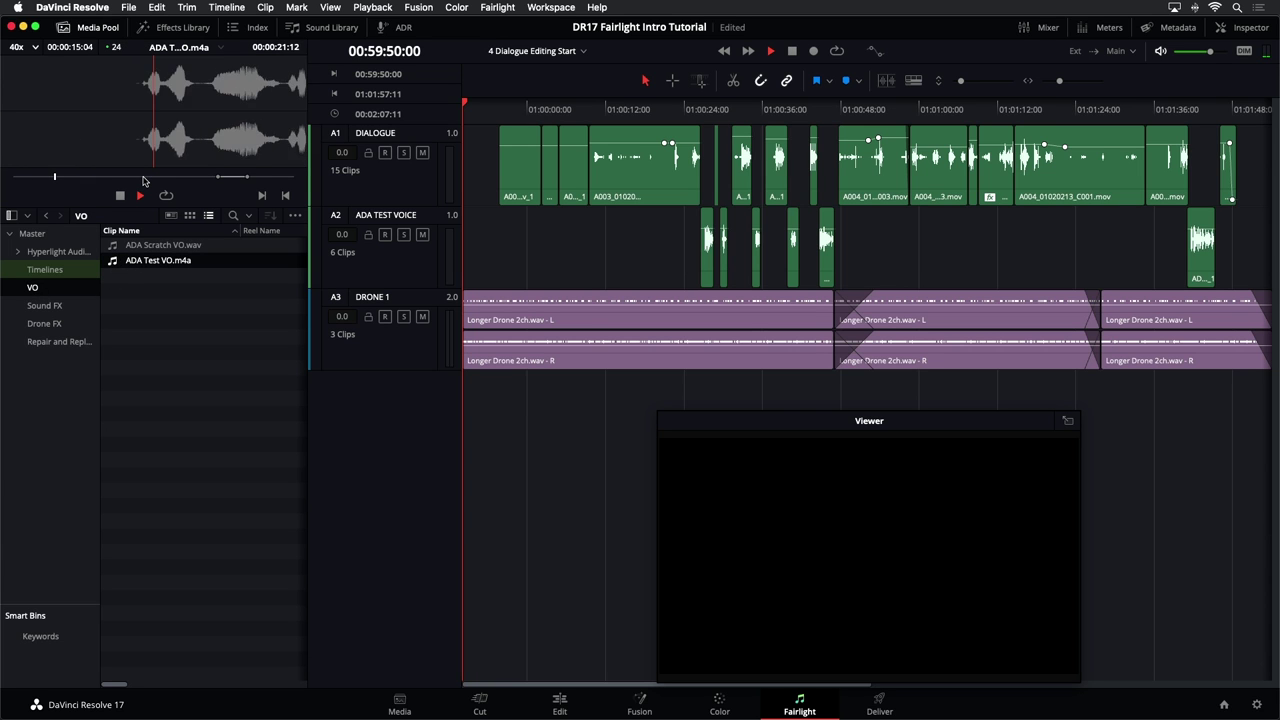
pyautogui.press('space')
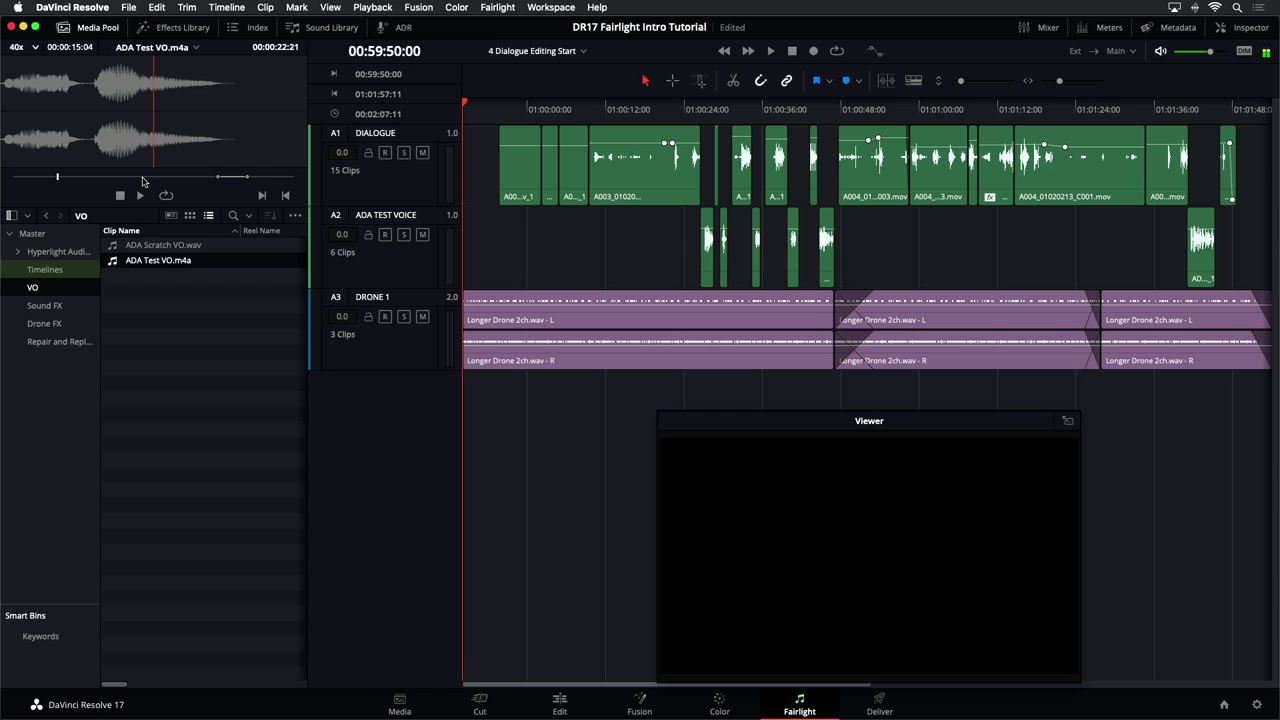
pyautogui.click(164, 249)
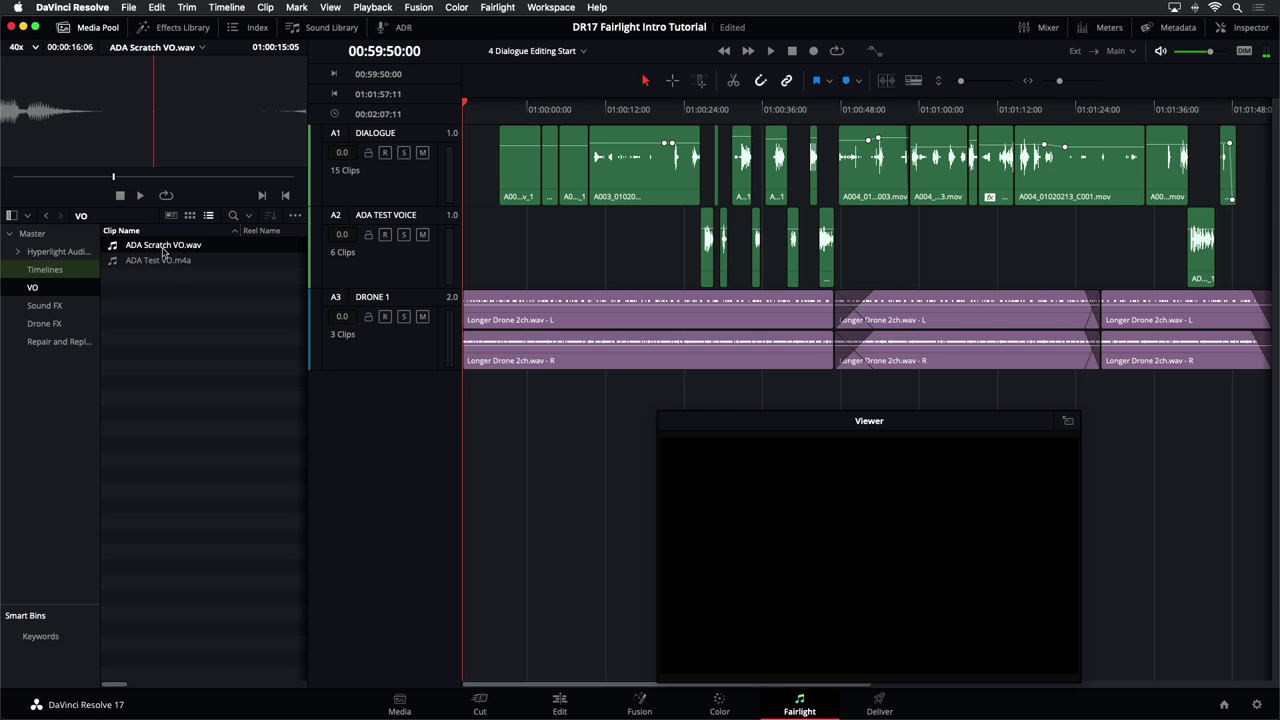
pyautogui.press('space')
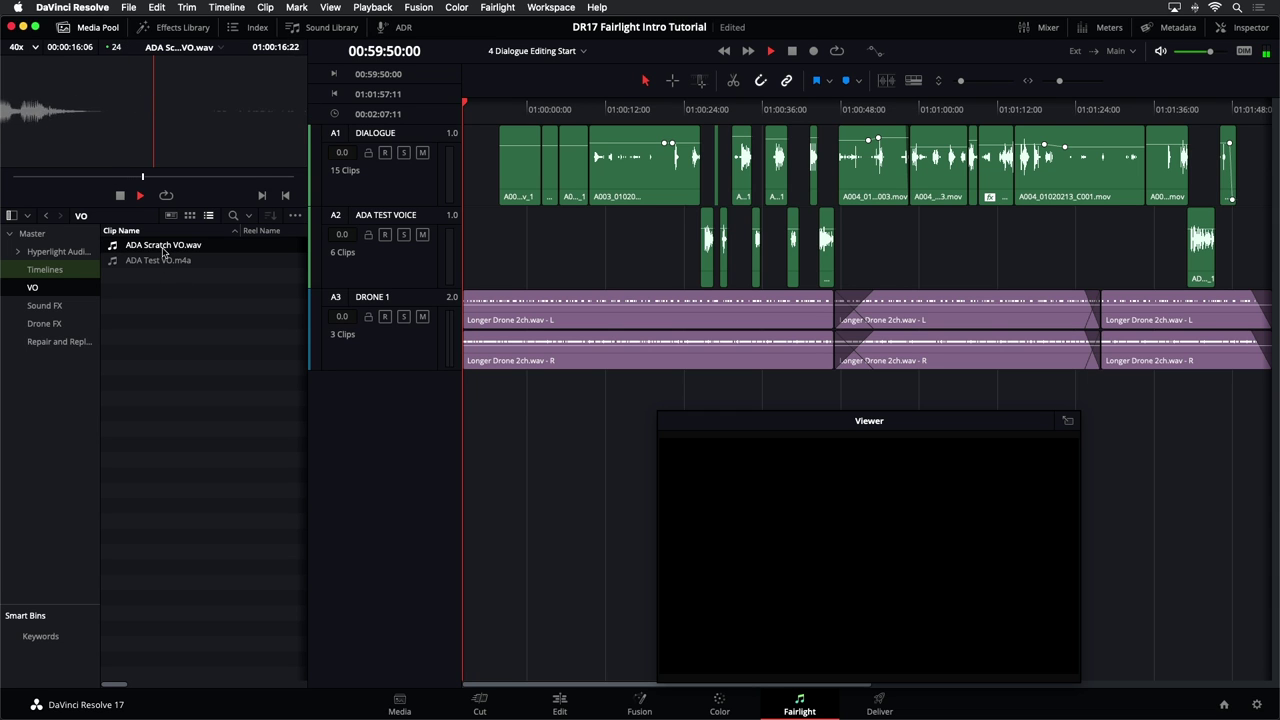
pyautogui.press('space')
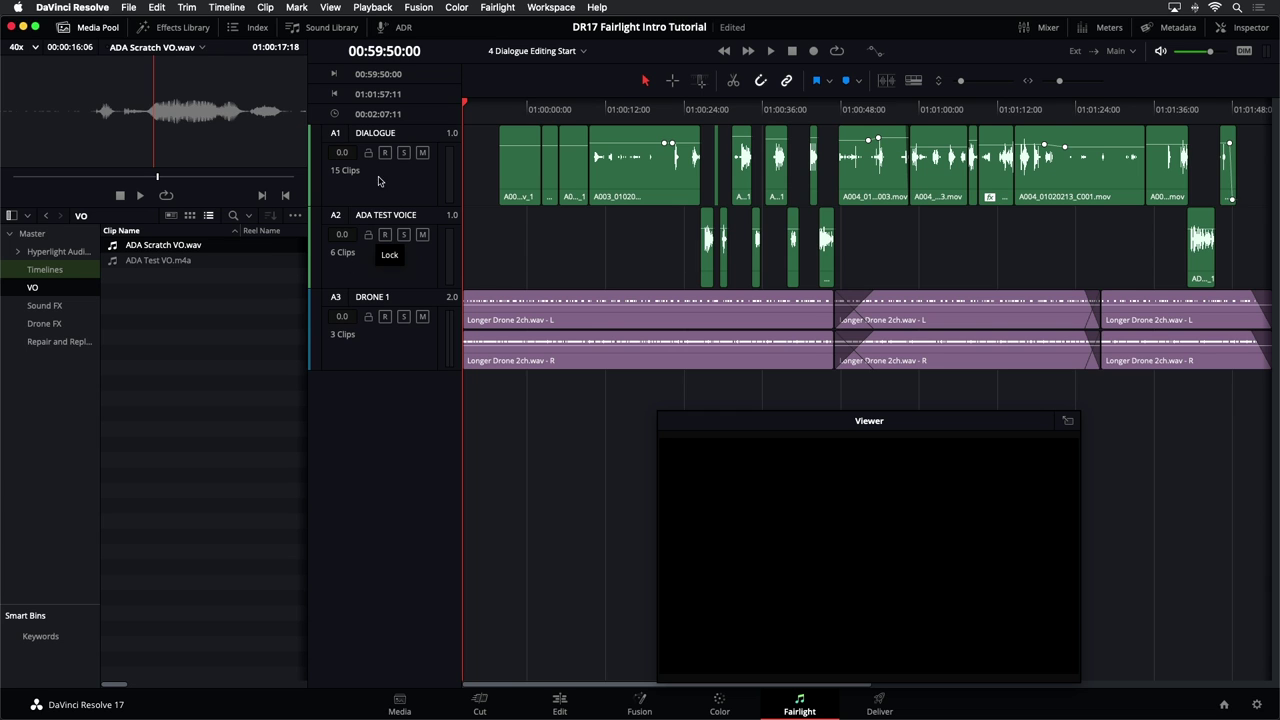
# - Add a new mono audio track below the DRONE 1 track
pyautogui.rightClick(407, 357)
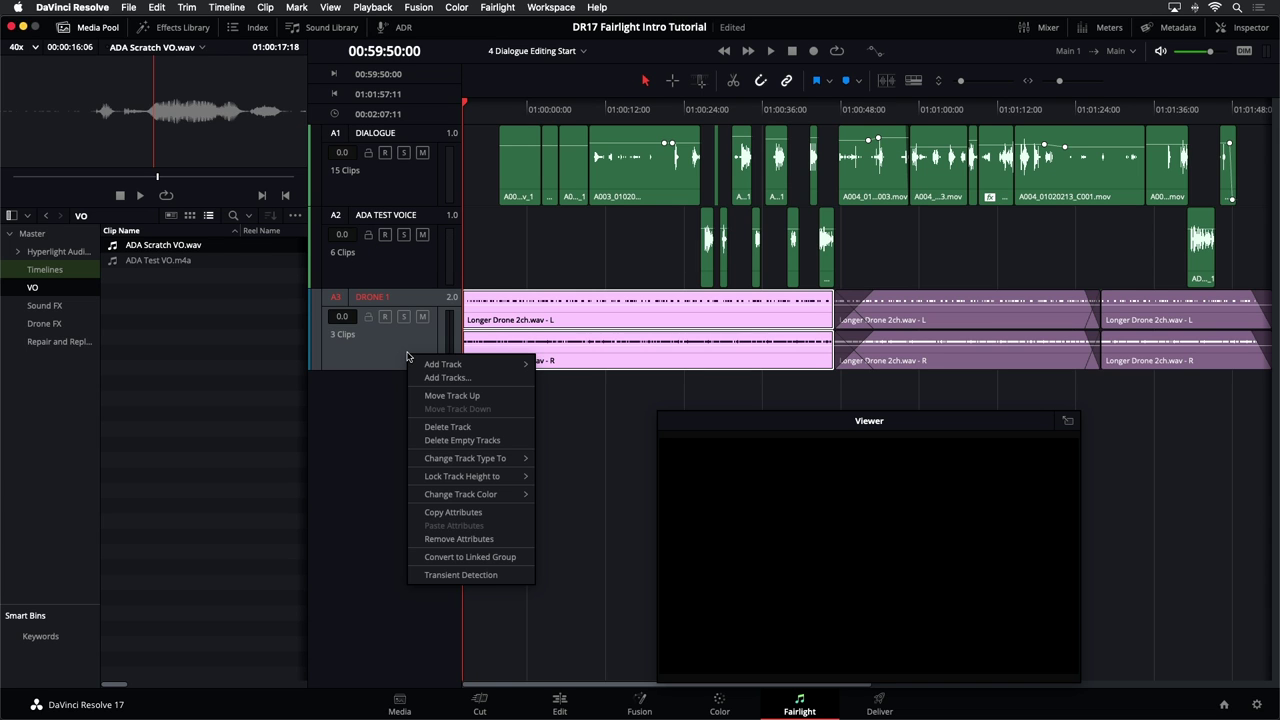
pyautogui.moveTo(425, 368)
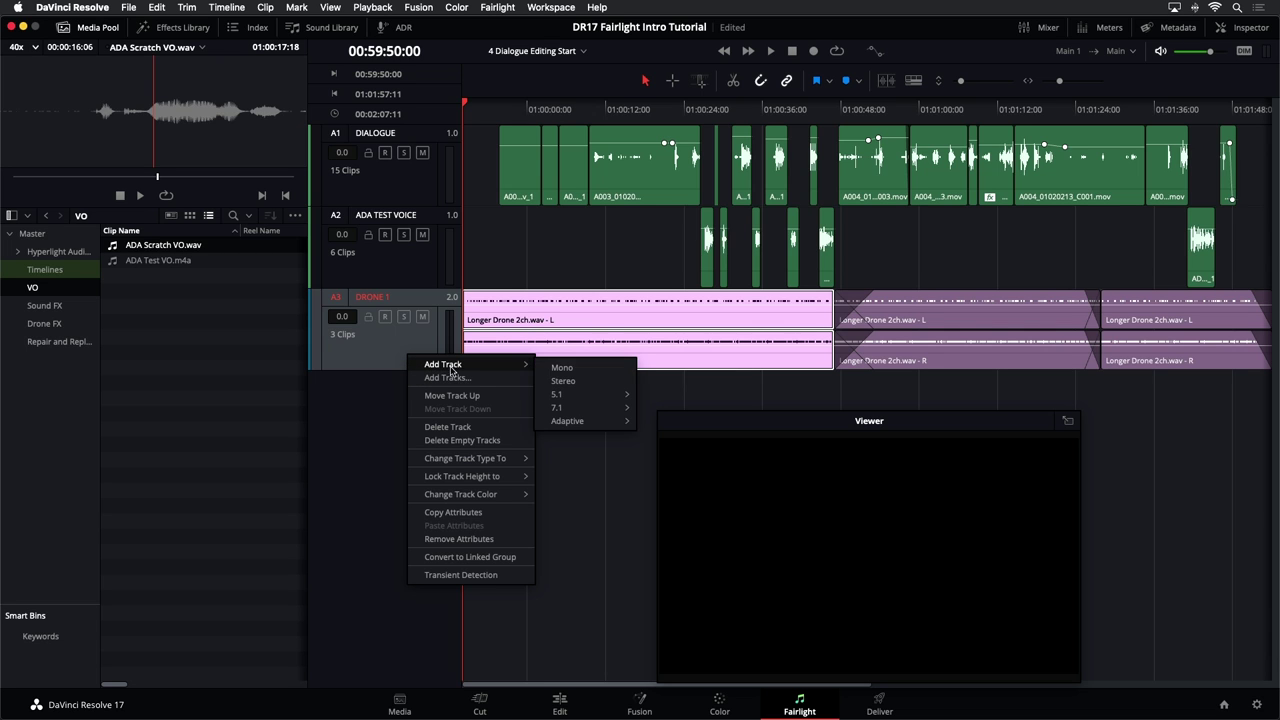
pyautogui.click(551, 368)
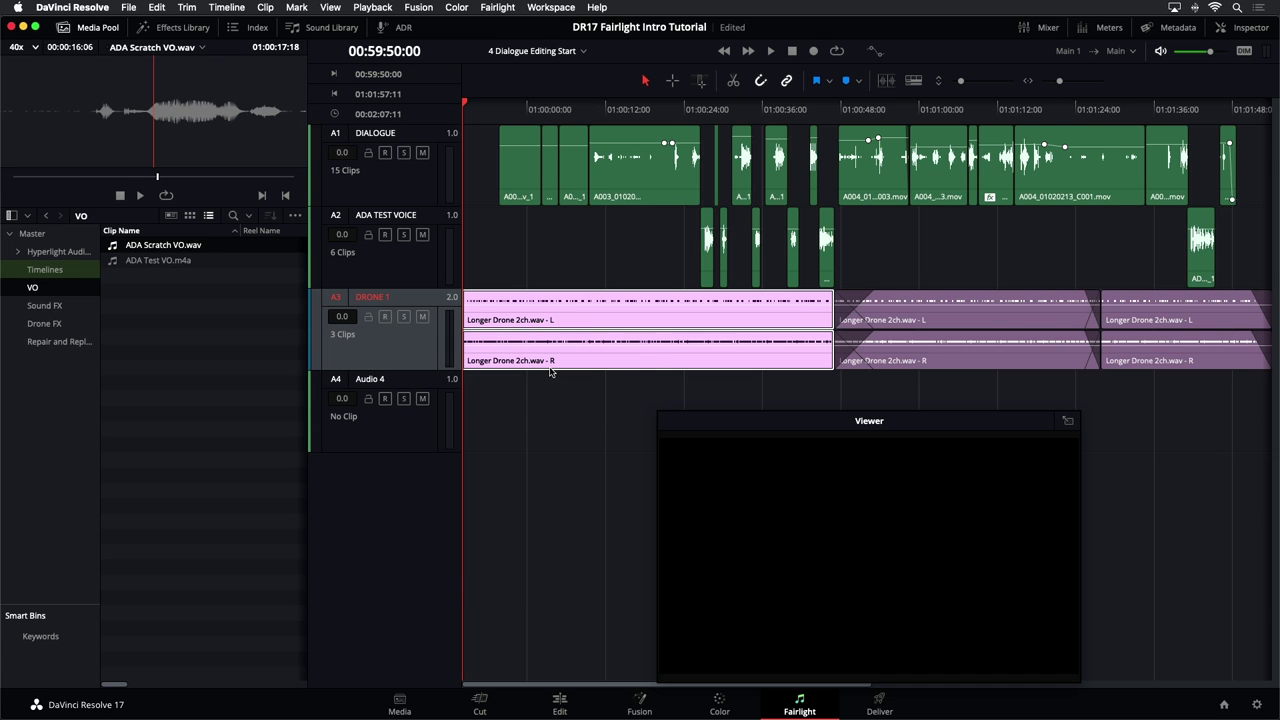
# - Rename the new A4 track as ADA Scratch VO and place ADA Scratch VO.wav on it at the timeline start
pyautogui.click(400, 439)
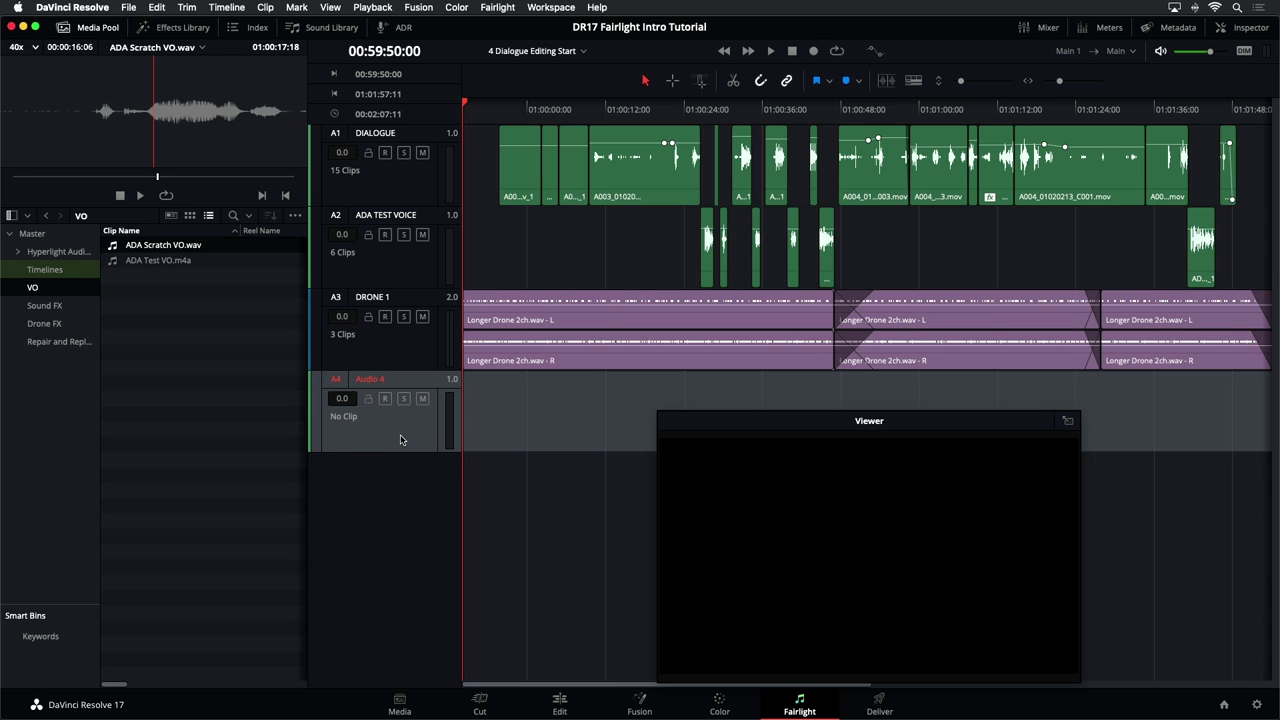
pyautogui.doubleClick(370, 379)
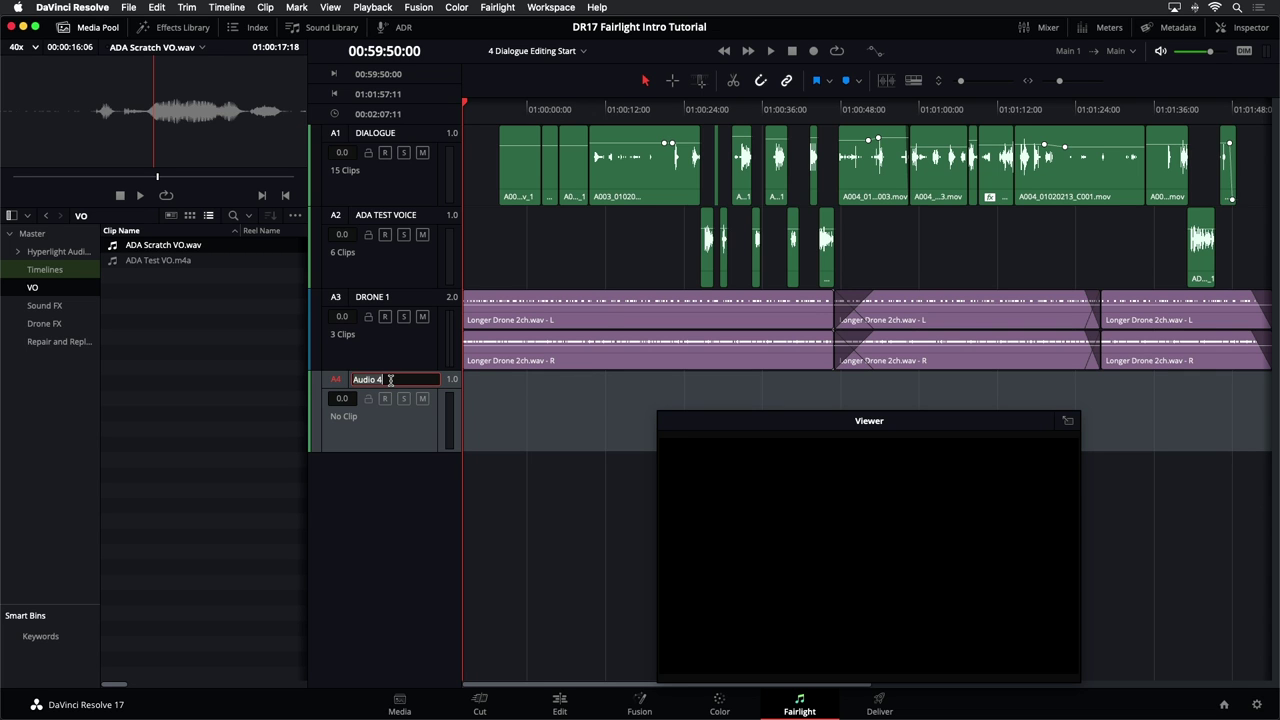
pyautogui.write('ADA Scratch VO')
pyautogui.press('Return')
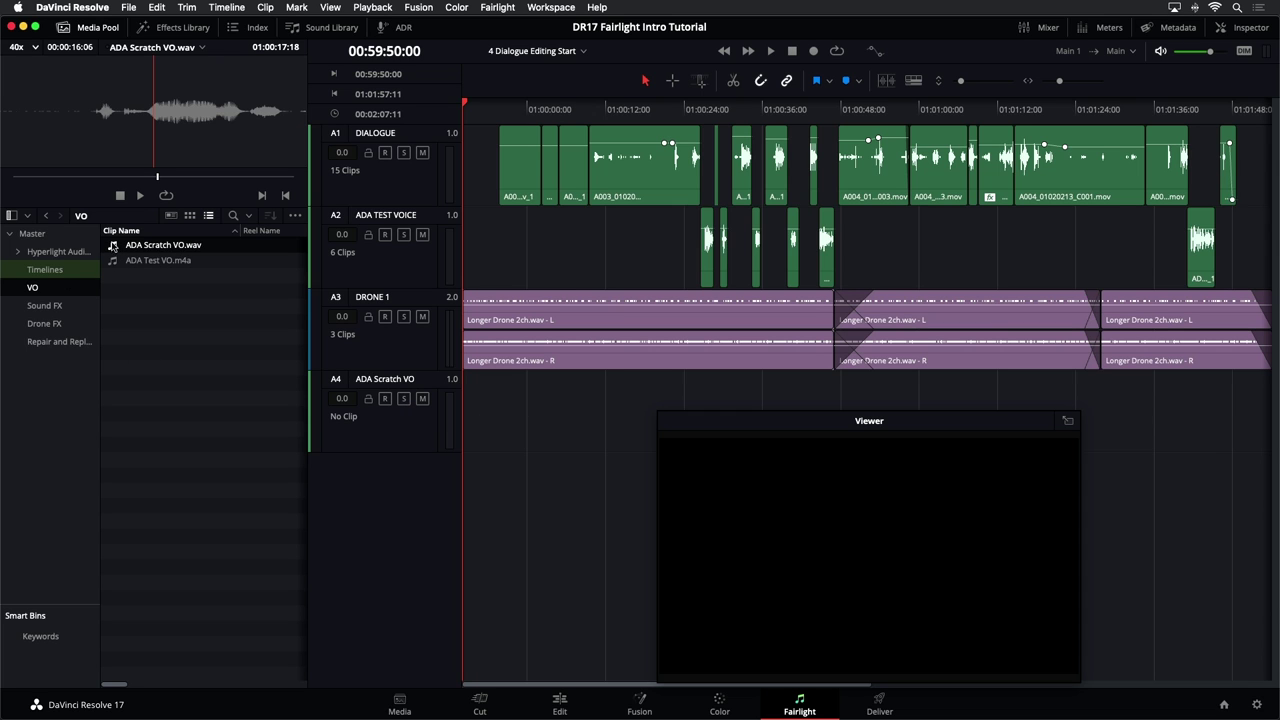
pyautogui.moveTo(114, 250); pyautogui.dragTo(476, 418)
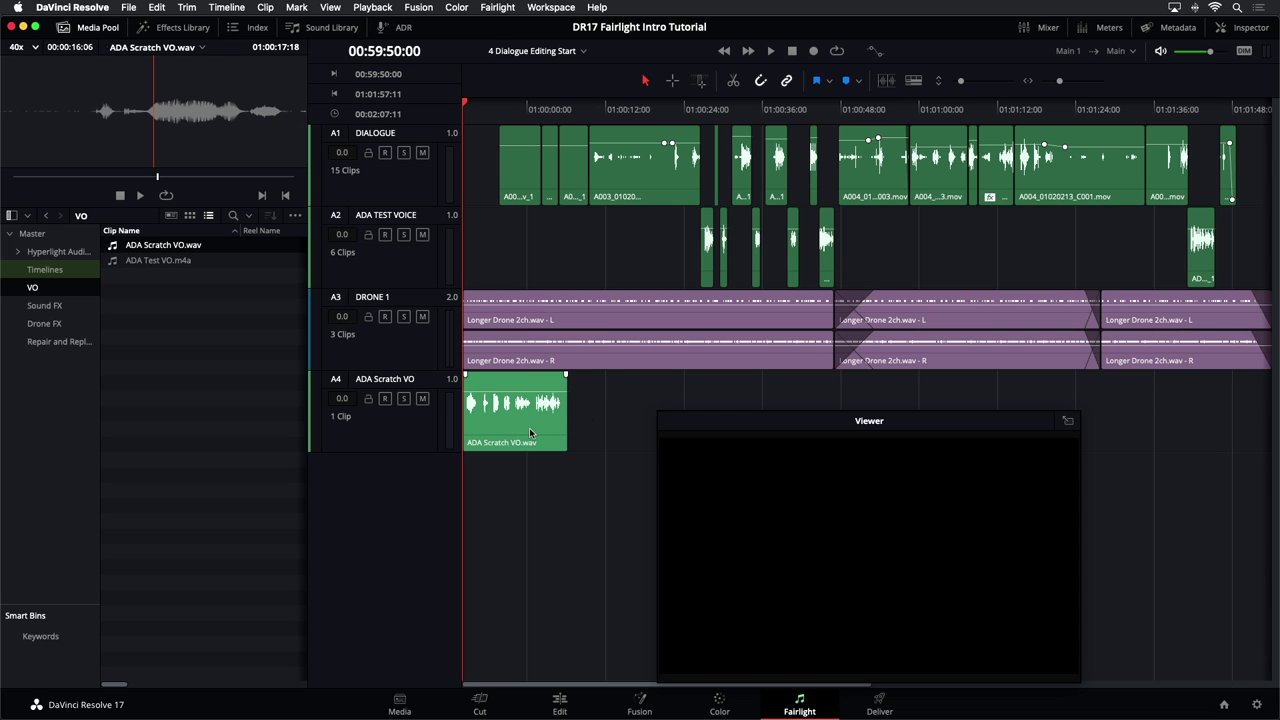
# - Hide the Media Pool and put away the floating viewer to leave the full area for the tracks
pyautogui.moveTo(802, 427); pyautogui.dragTo(966, 432)
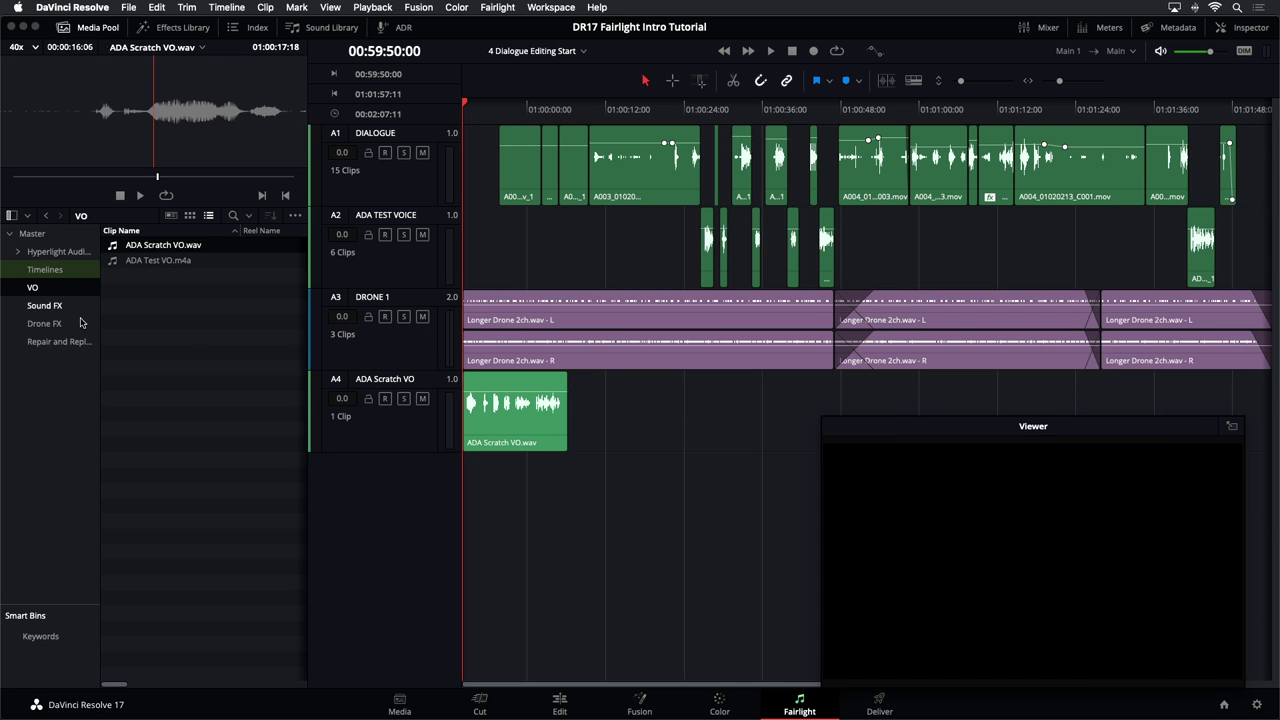
pyautogui.click(66, 27)
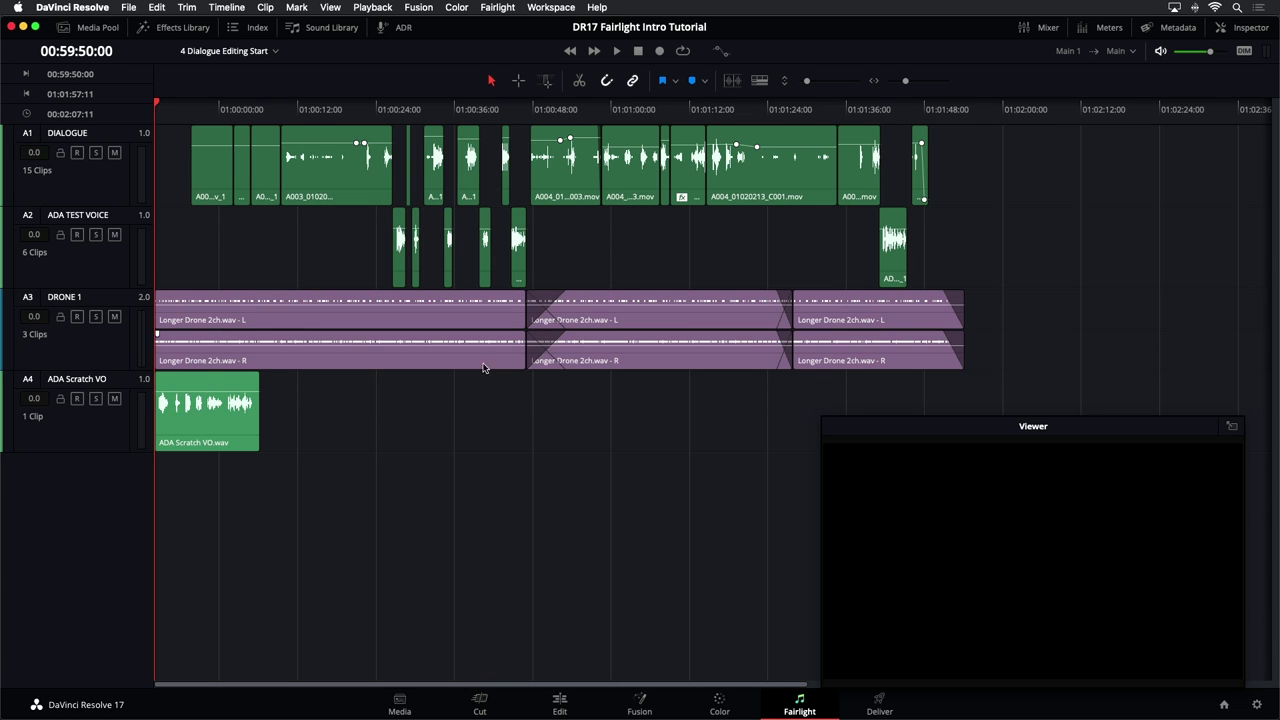
pyautogui.click(1232, 427)
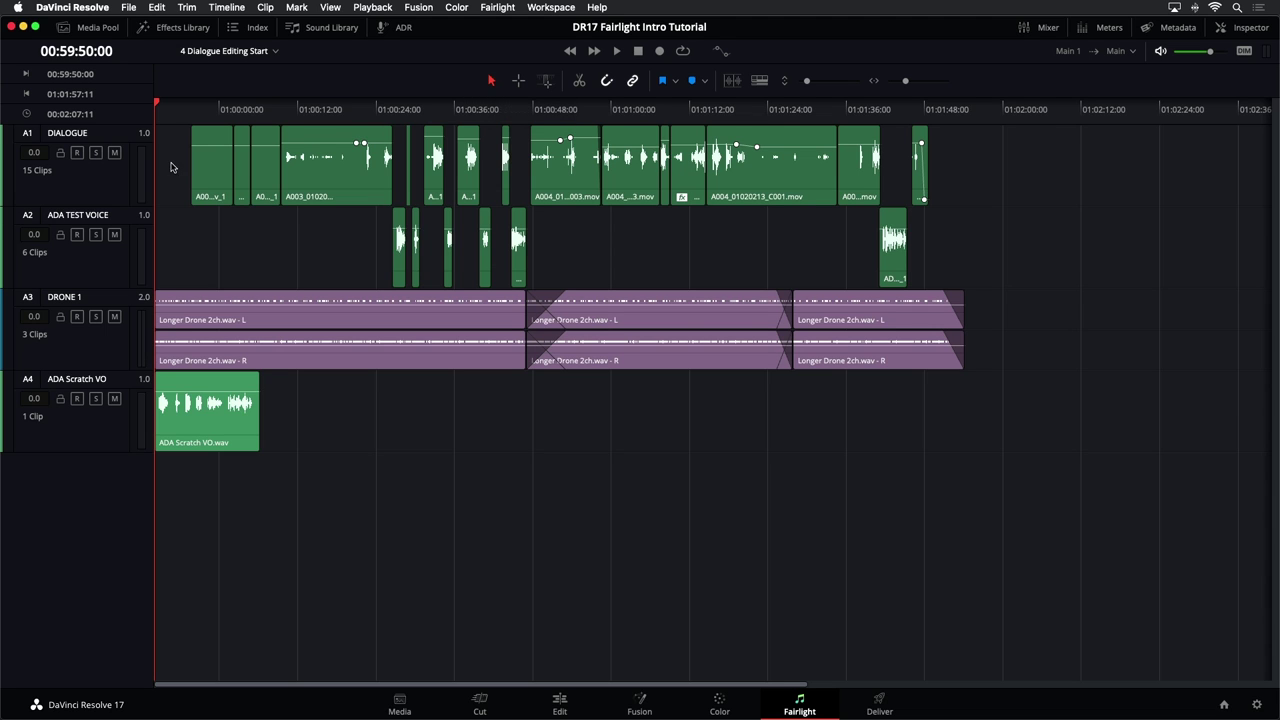
# - Remove the volume, plugin and equalizer attributes from all clips on the DIALOGUE track
pyautogui.moveTo(172, 167); pyautogui.dragTo(948, 168)
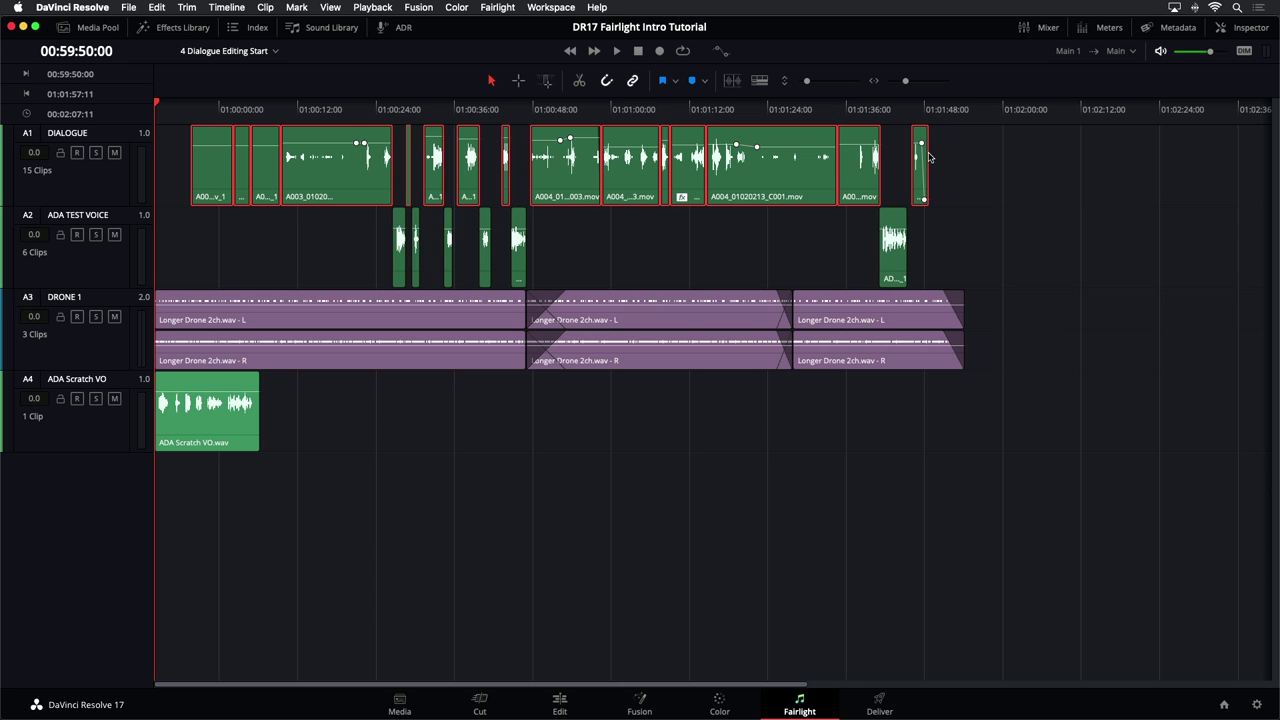
pyautogui.rightClick(794, 162)
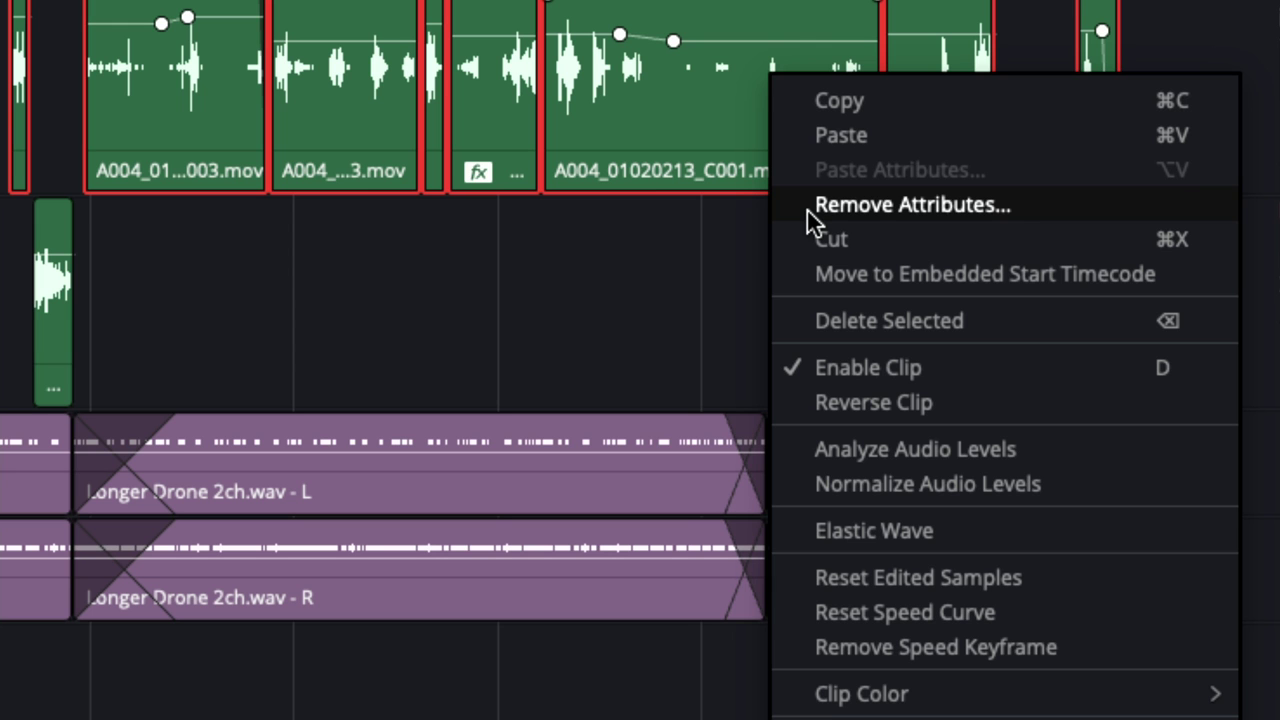
pyautogui.click(807, 211)
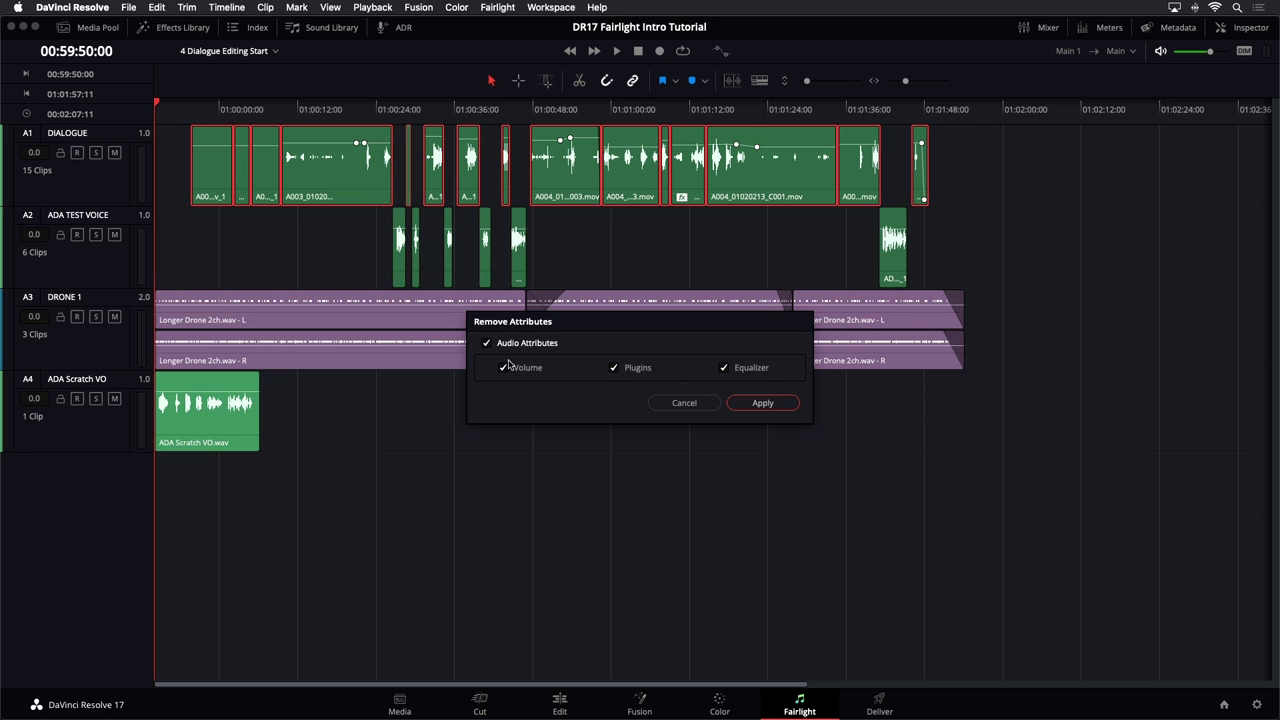
pyautogui.click(763, 403)
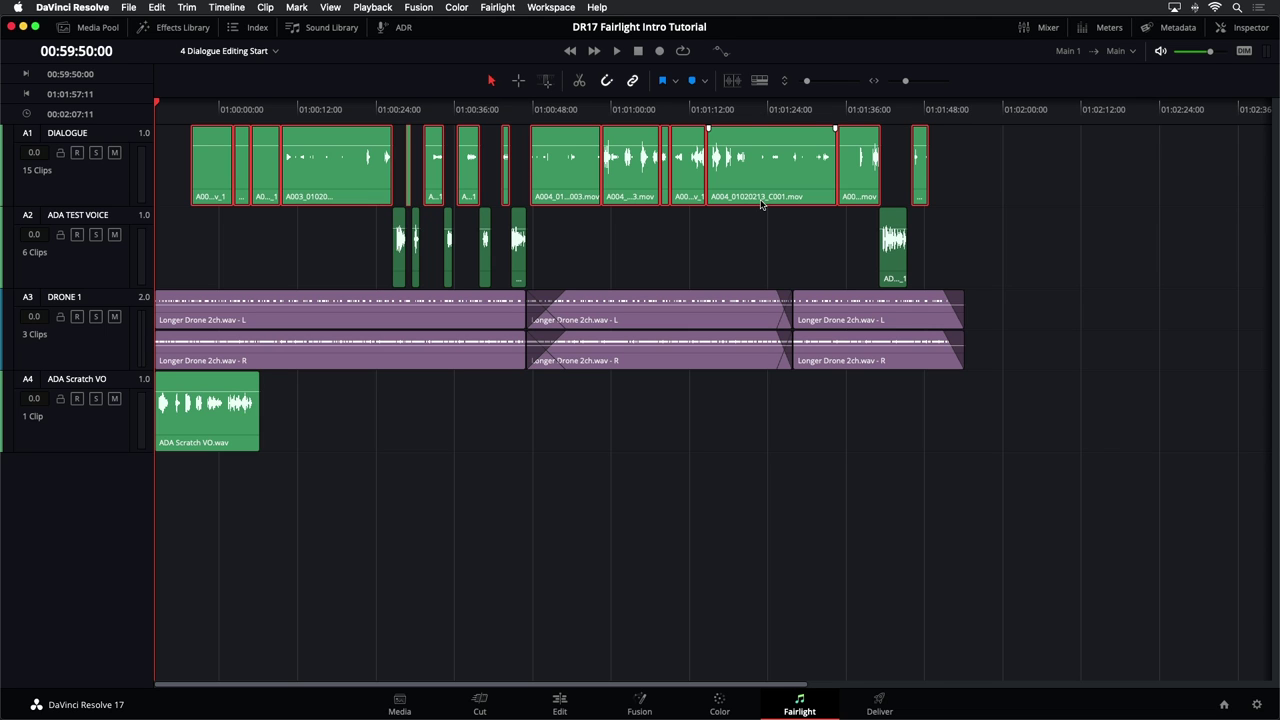
pyautogui.click(754, 237)
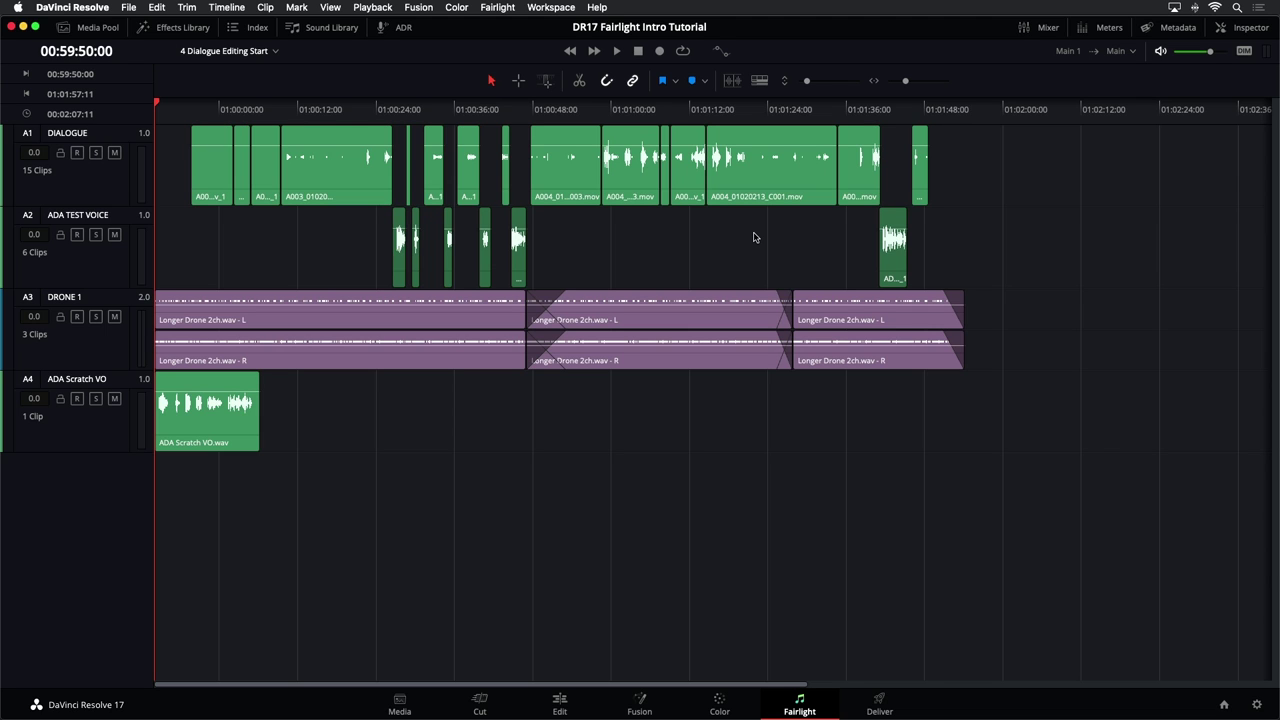
# - Remove the volume, plugin and equalizer attributes from all clips on the ADA TEST VOICE track
pyautogui.moveTo(329, 241); pyautogui.dragTo(1006, 253)
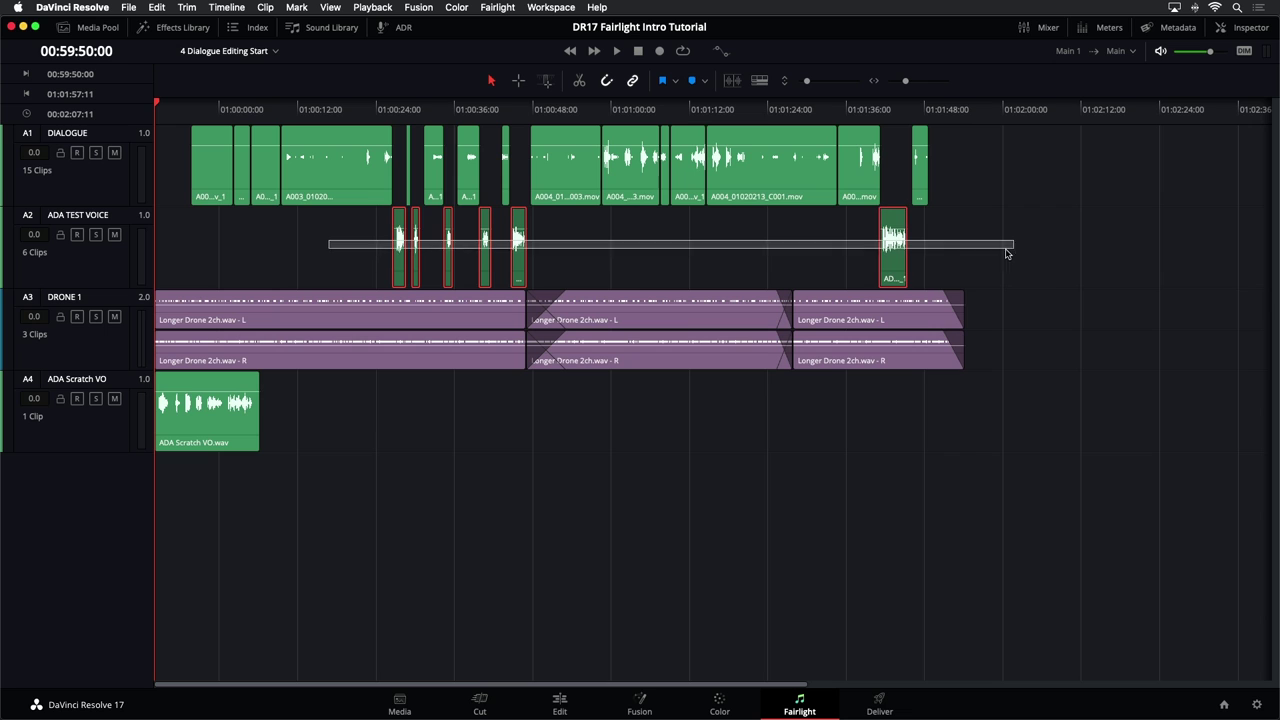
pyautogui.rightClick(895, 252)
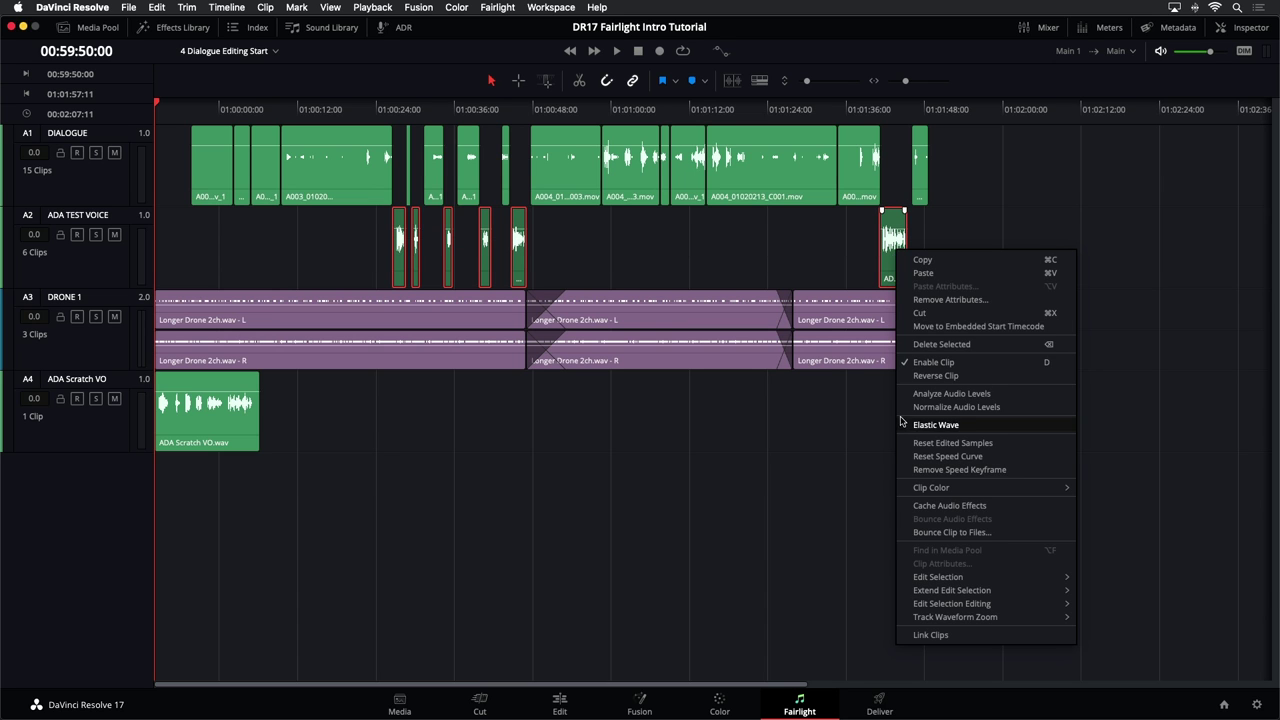
pyautogui.click(912, 300)
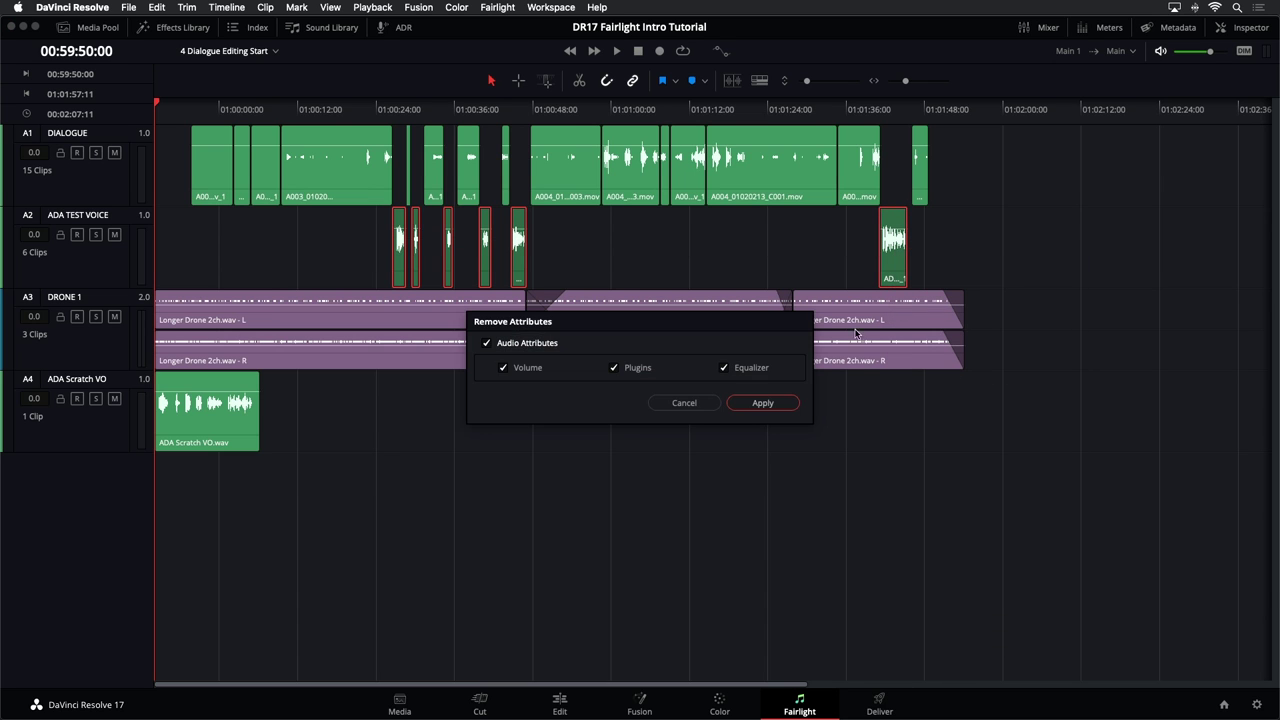
pyautogui.click(766, 403)
pyautogui.click(245, 231)
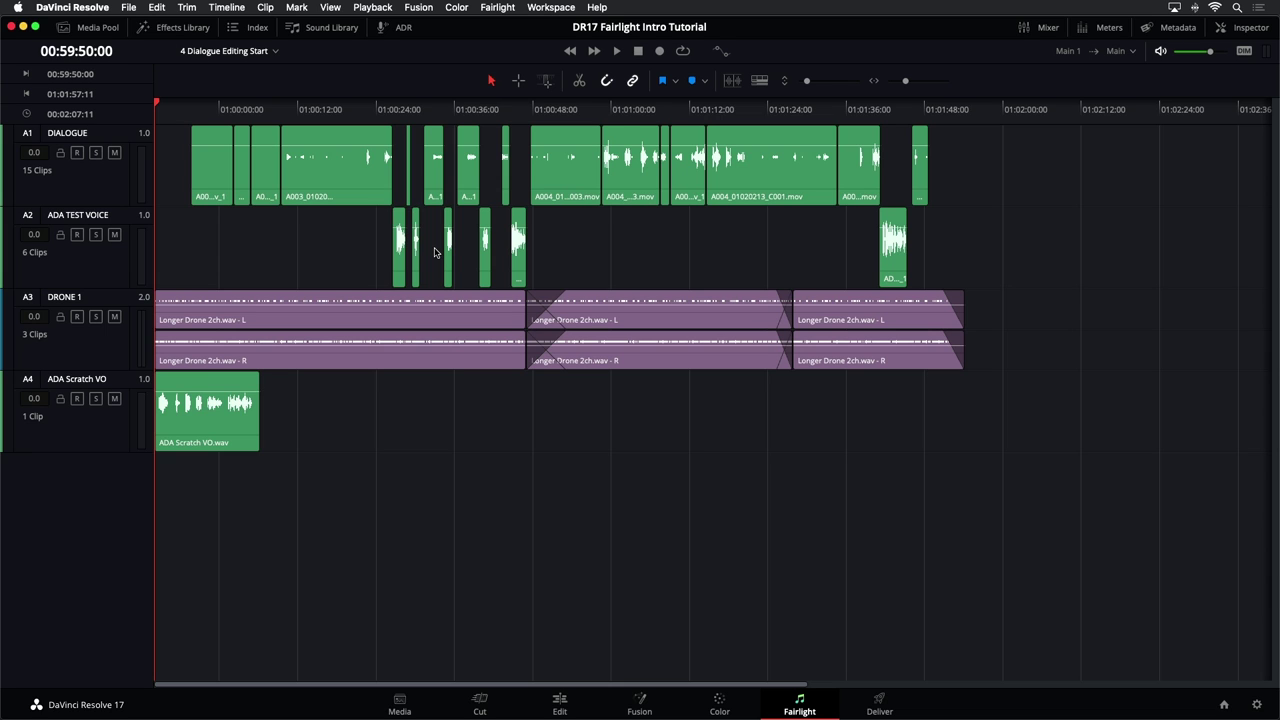
# - Shuttle playback forward and backward through the timeline at increasing speeds, stopping at about 01:00:34:09
pyautogui.press('l')
pyautogui.press('l')
pyautogui.press('l')
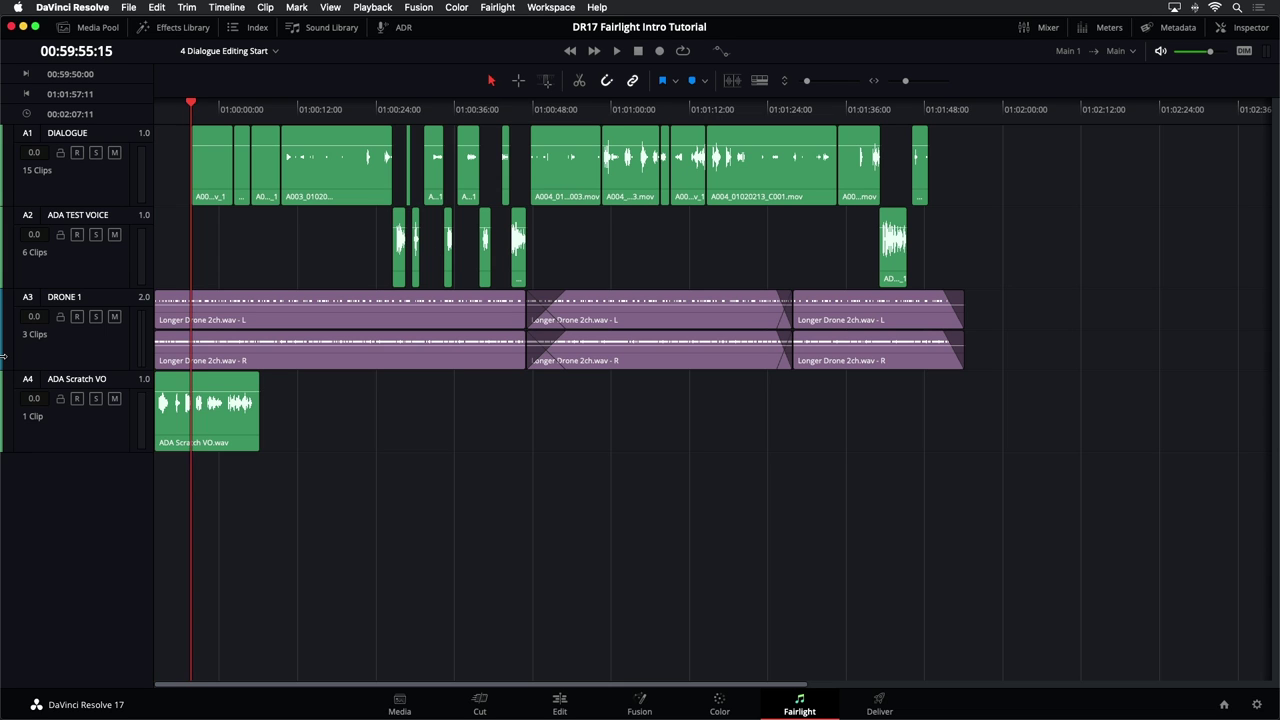
pyautogui.press('k')
pyautogui.press('j')
pyautogui.press('j')
pyautogui.press('j')
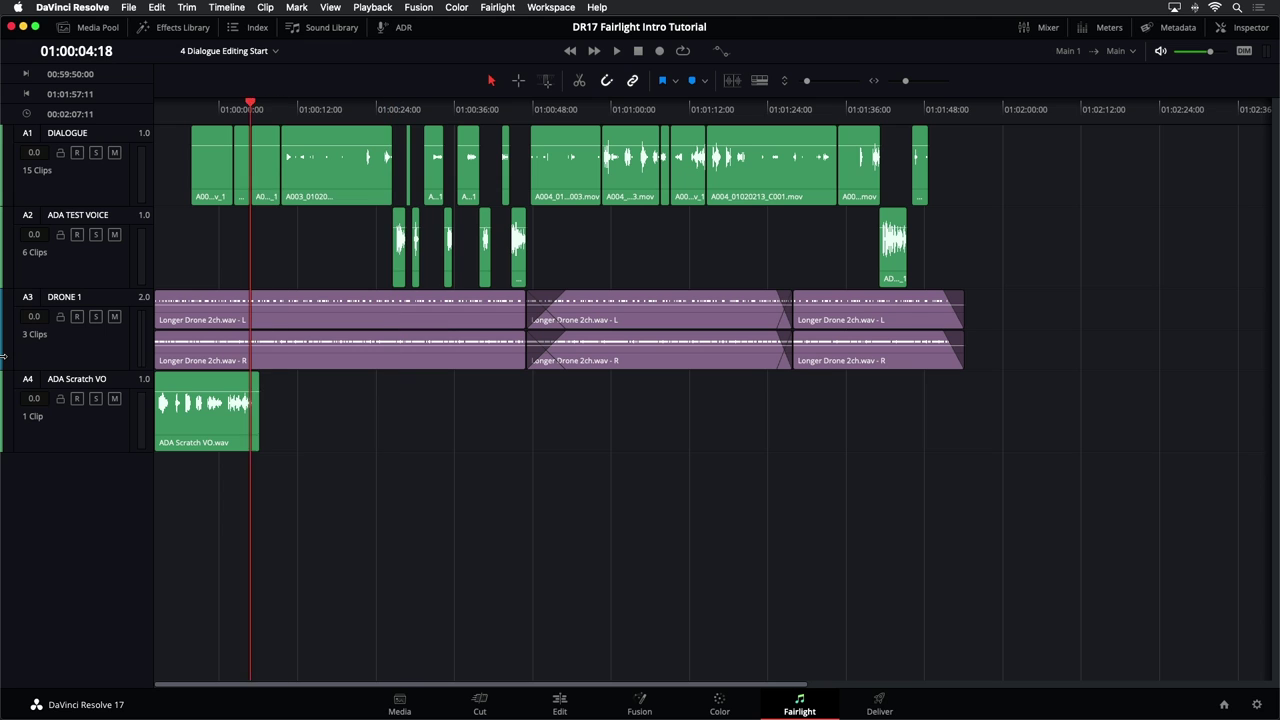
pyautogui.press('l')
pyautogui.press('l')
pyautogui.press('l')
pyautogui.press('k')
pyautogui.press('space')
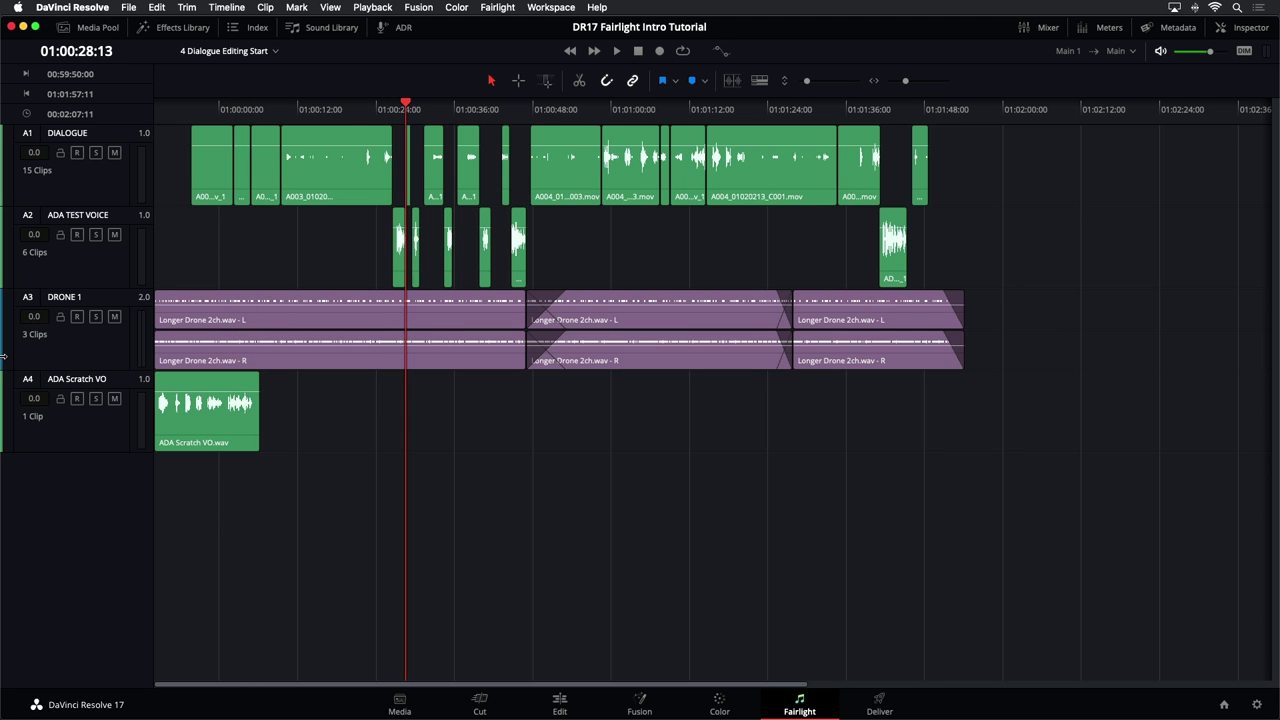
pyautogui.press('space')
pyautogui.press('j')
pyautogui.press('j')
pyautogui.press('j')
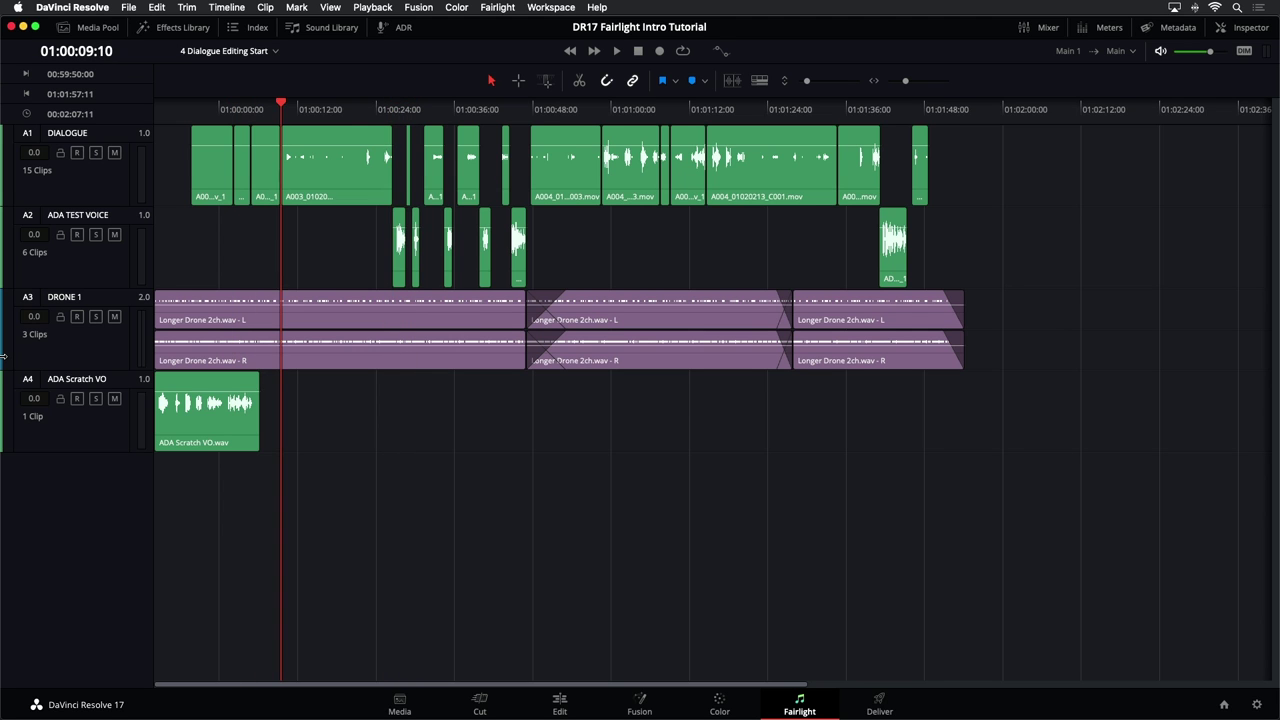
pyautogui.press('k')
pyautogui.press('l')
pyautogui.press('l')
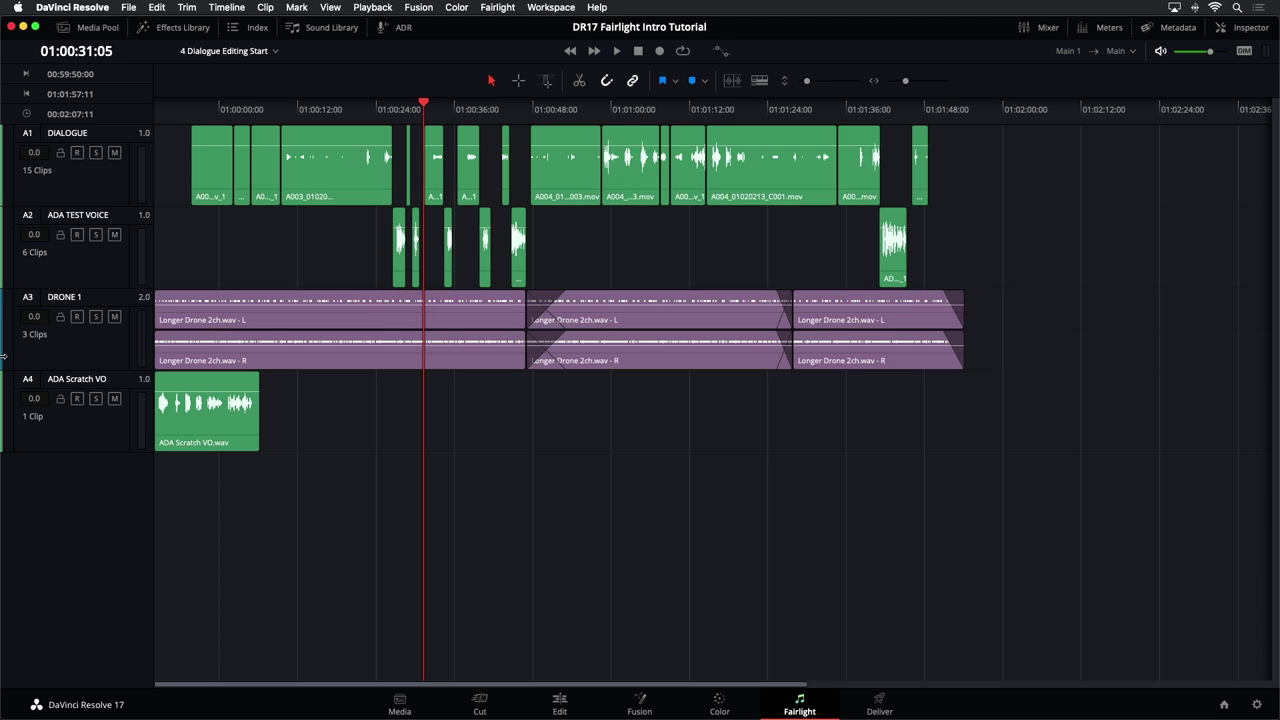
pyautogui.press('l')
pyautogui.press('l')
pyautogui.press('l')
pyautogui.press('l')
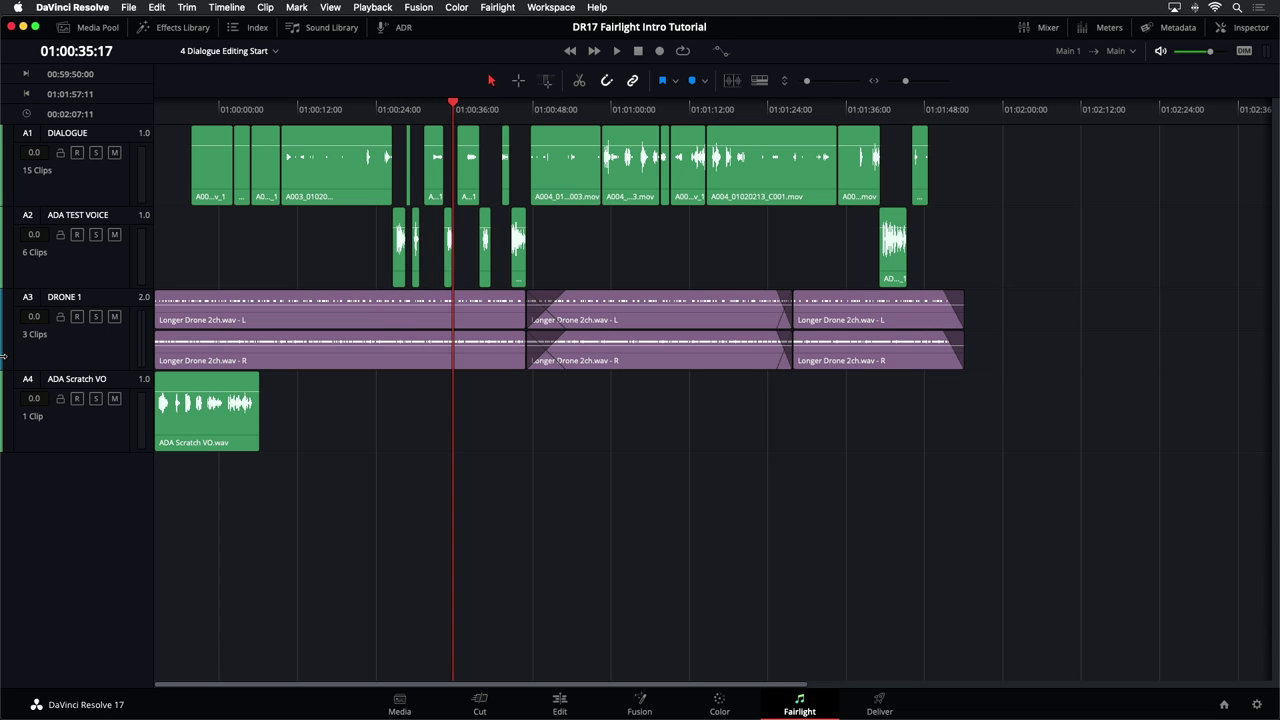
pyautogui.press('k')
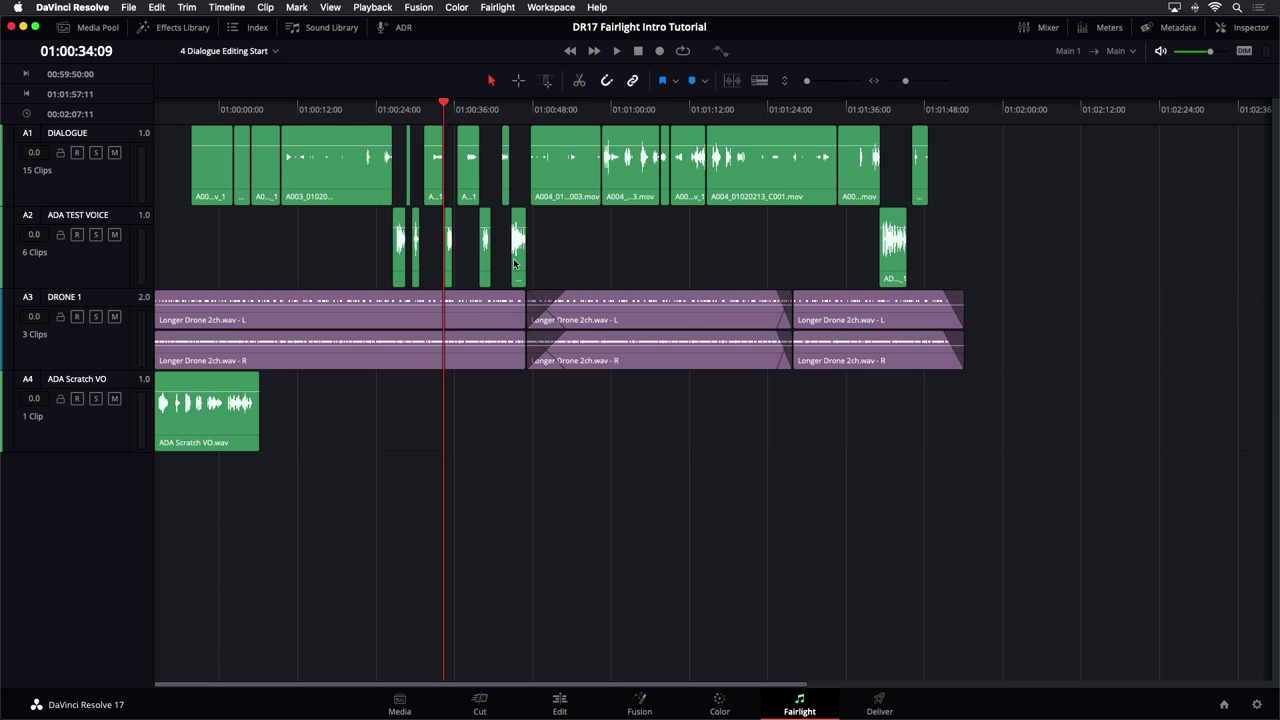
# - Show the track list in the Index and toggle the DIALOGUE track's visibility several times, ending with it hidden
pyautogui.click(240, 33)
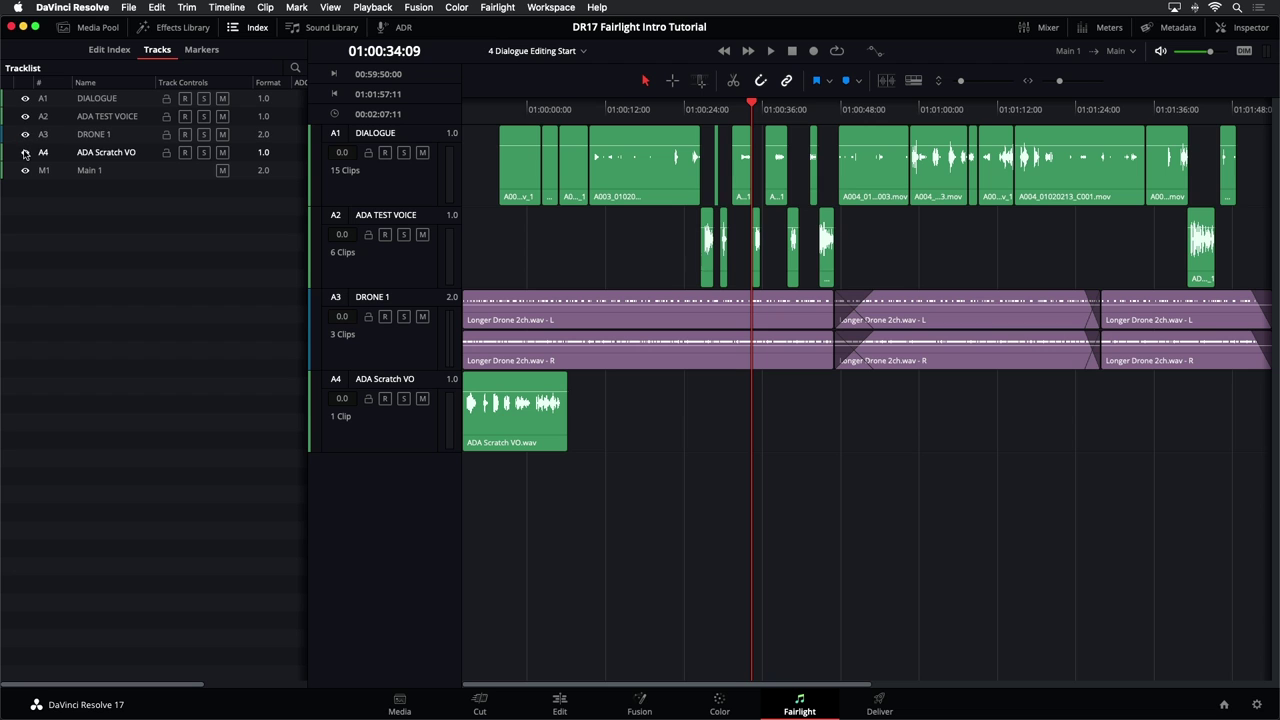
pyautogui.click(26, 99)
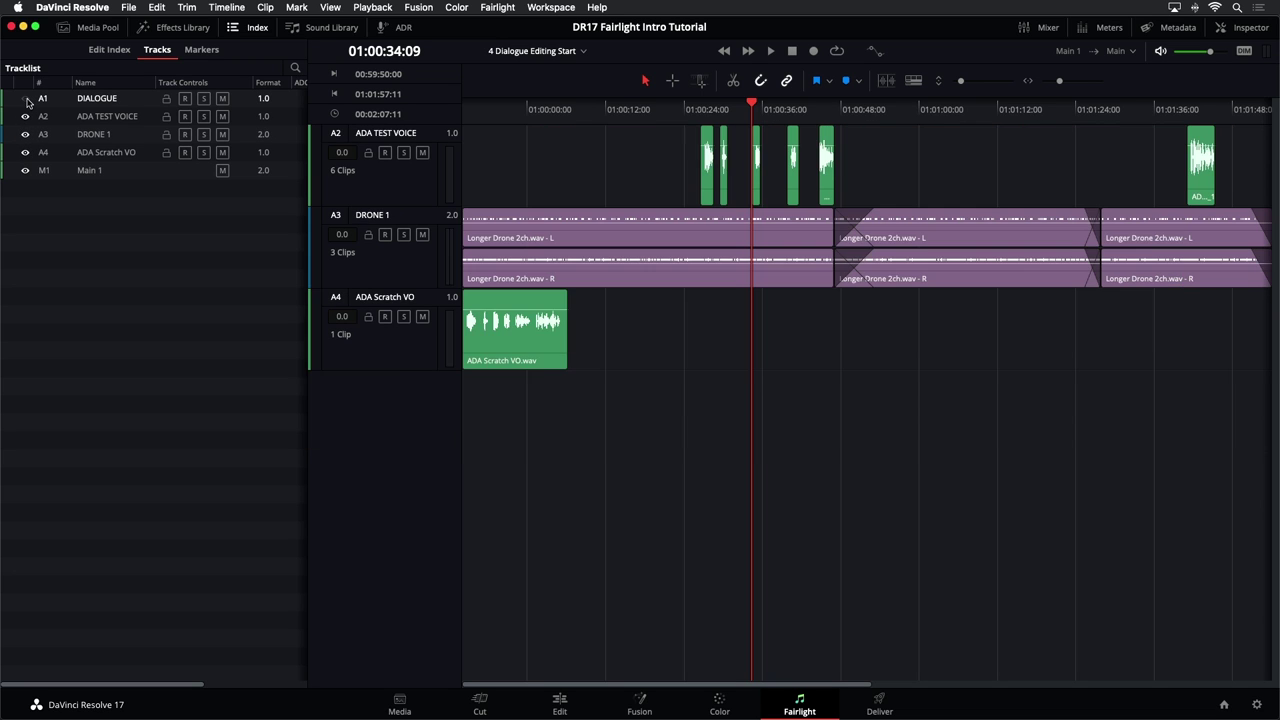
pyautogui.click(26, 99)
pyautogui.click(26, 99)
pyautogui.click(26, 99)
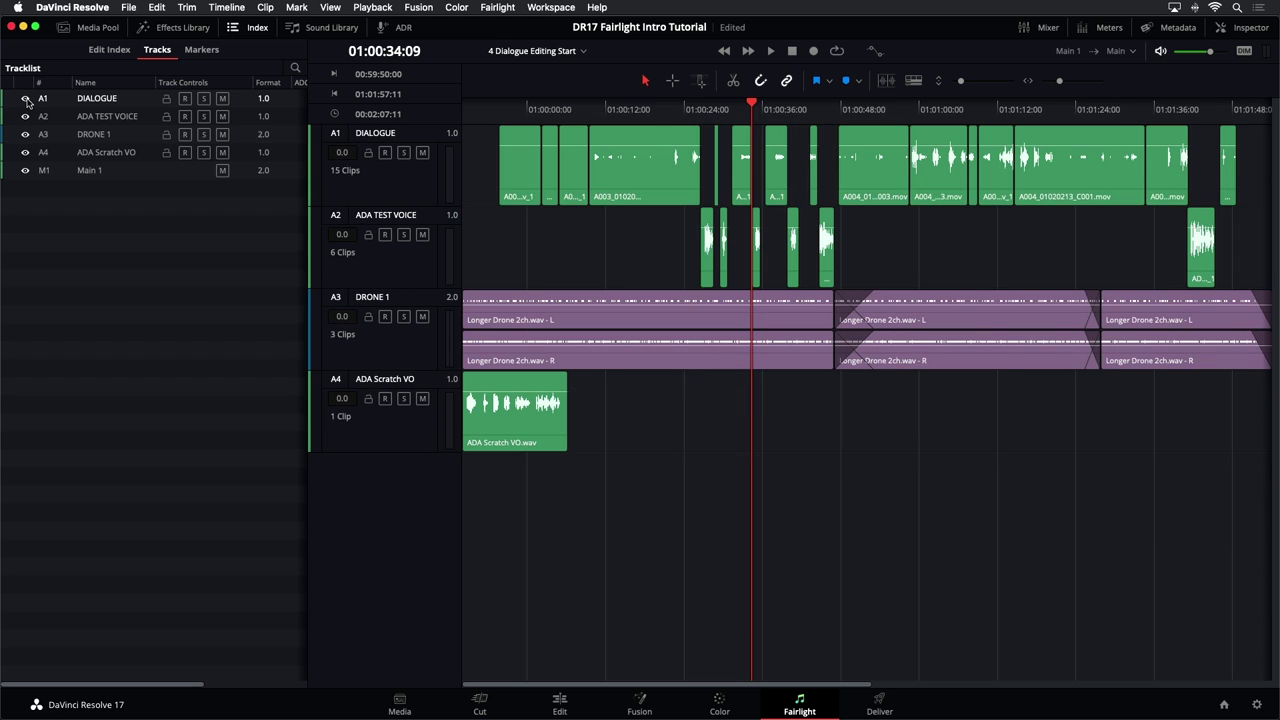
pyautogui.click(26, 99)
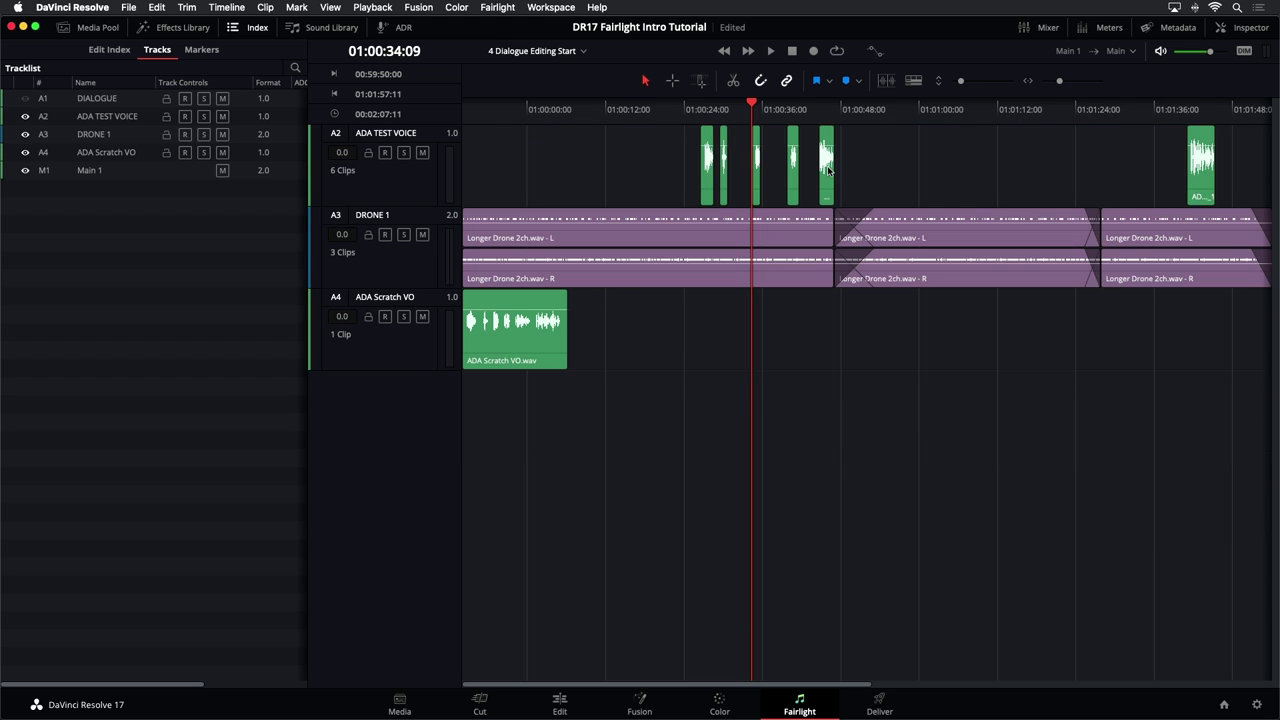
pyautogui.click(26, 99)
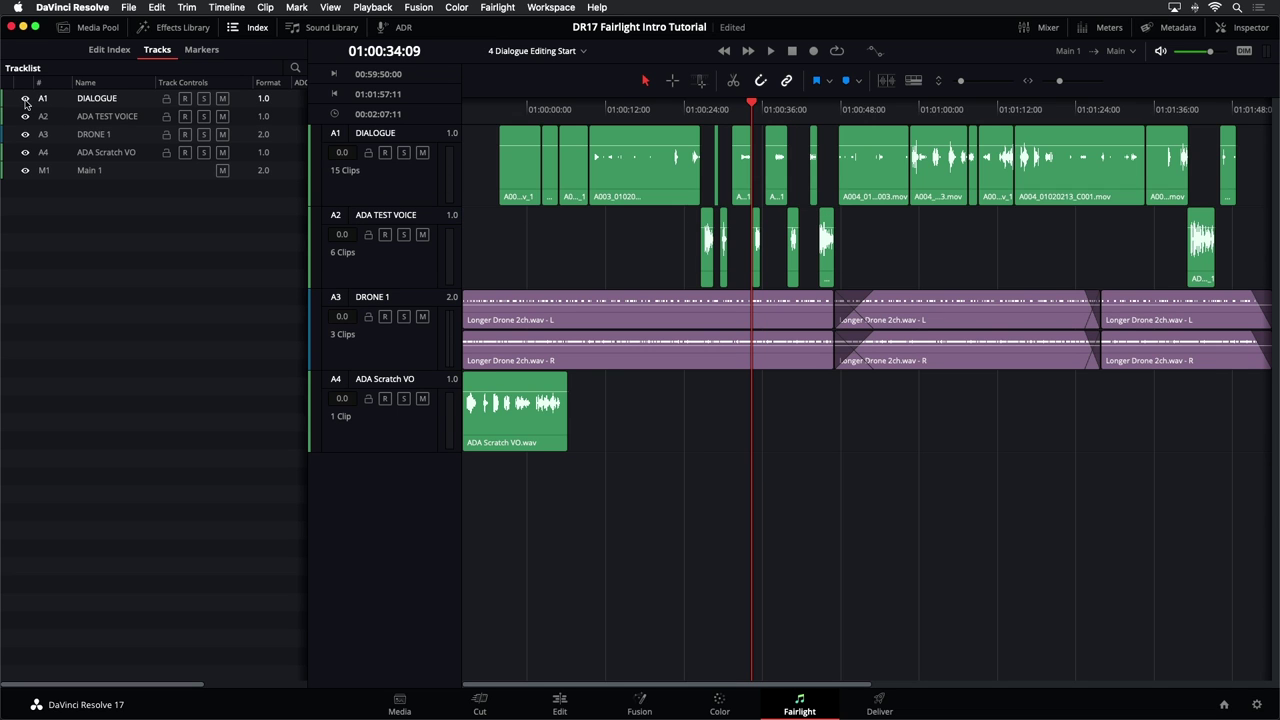
pyautogui.click(26, 99)
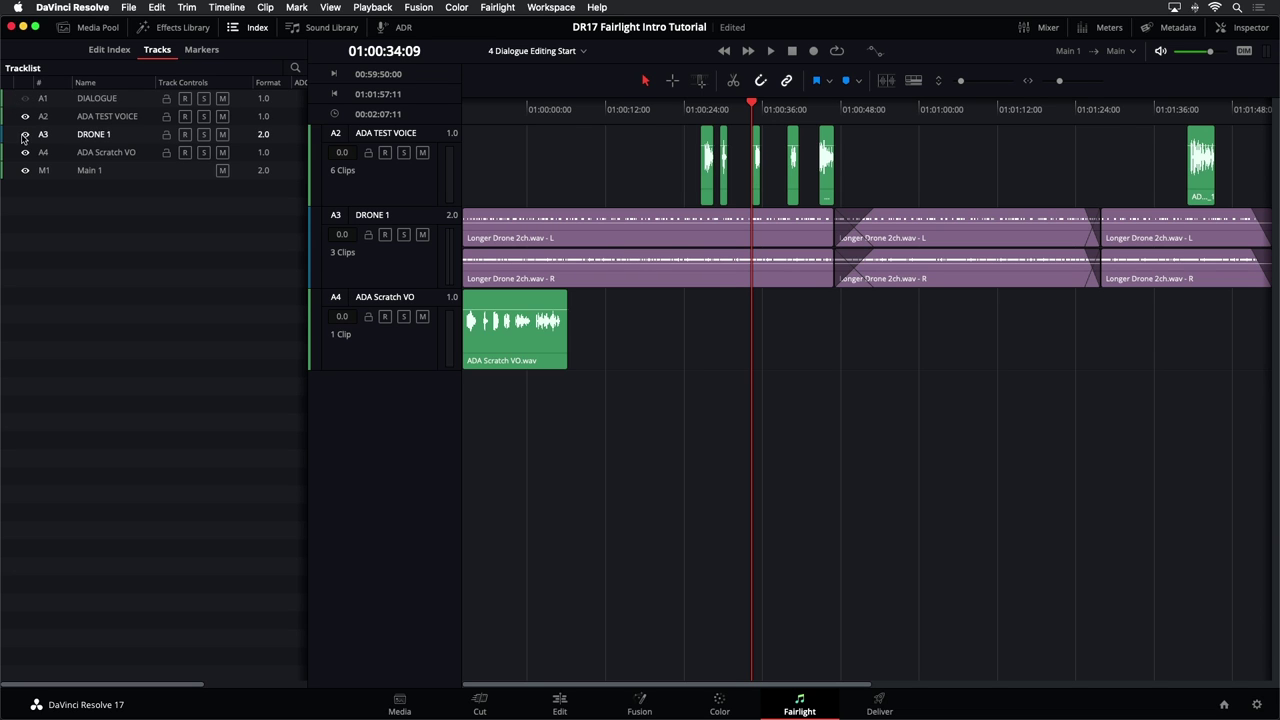
# - Hide the DRONE 1 track and show it again, and select the ADA Scratch VO track in the track list
pyautogui.click(25, 134)
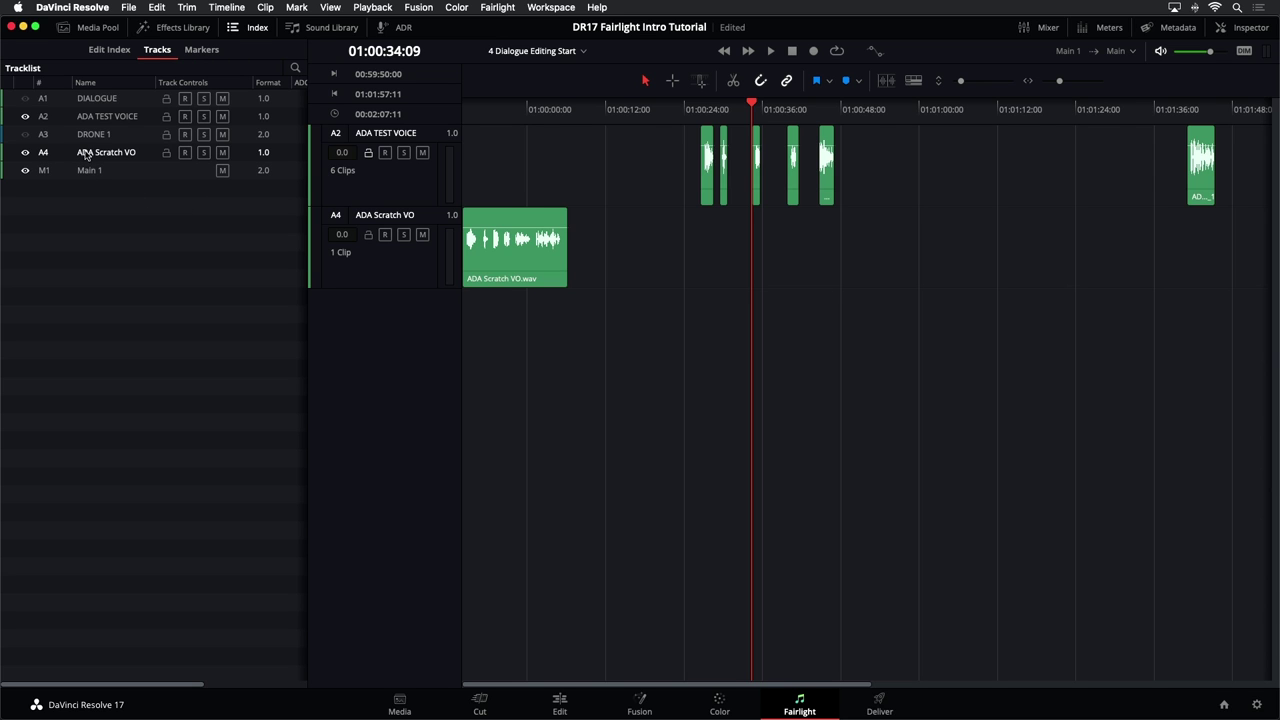
pyautogui.click(26, 135)
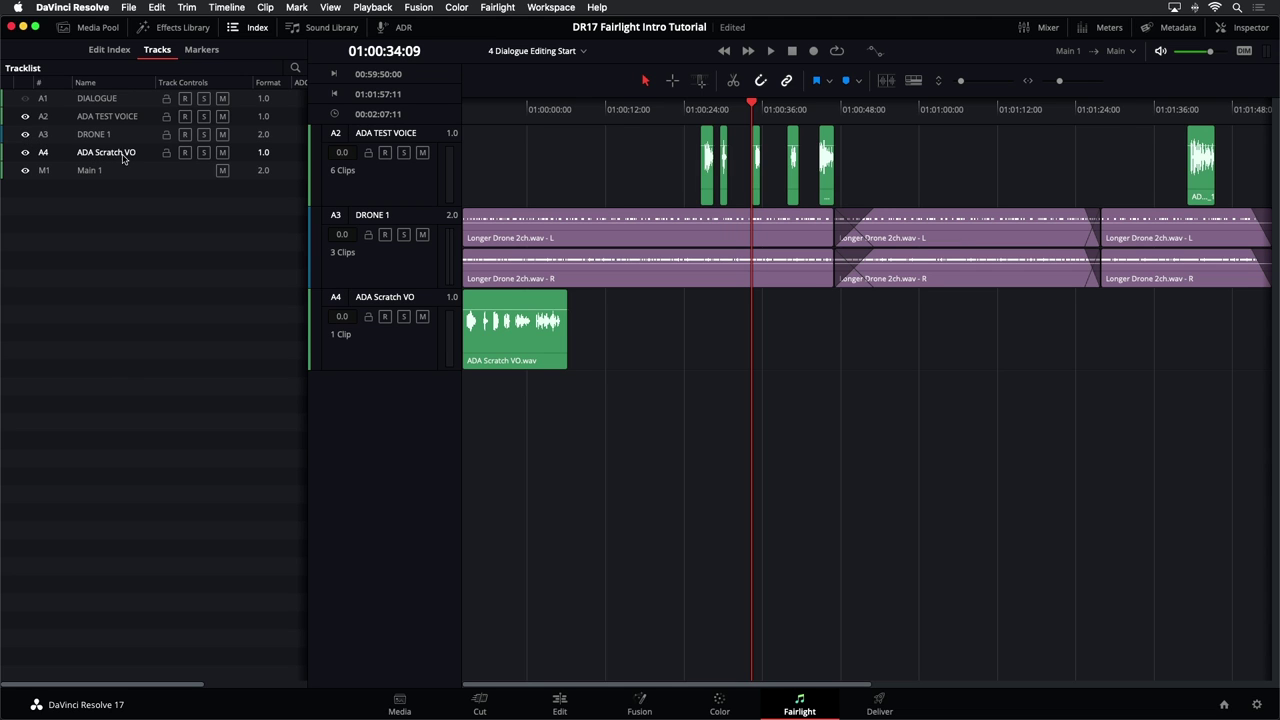
pyautogui.click(56, 157)
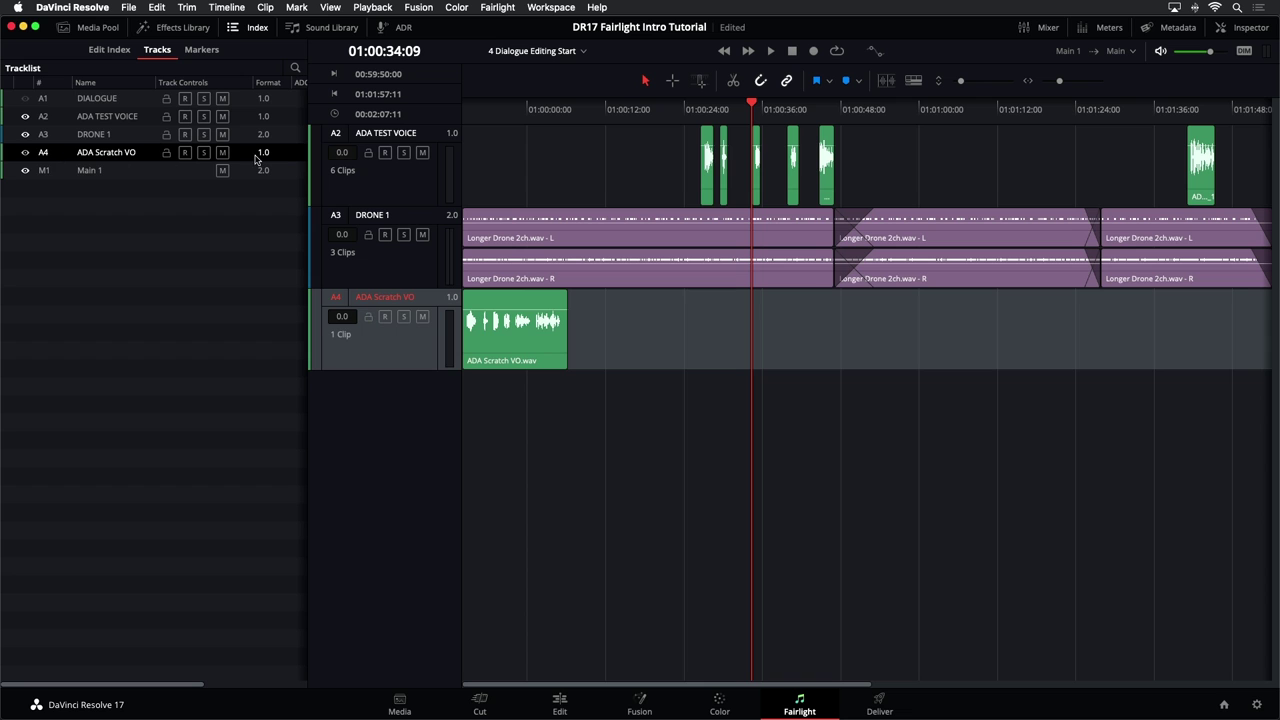
# - Move the ADA Scratch VO track above DRONE 1 in the track list and hide the DRONE 1 track
pyautogui.moveTo(71, 157); pyautogui.dragTo(60, 124)
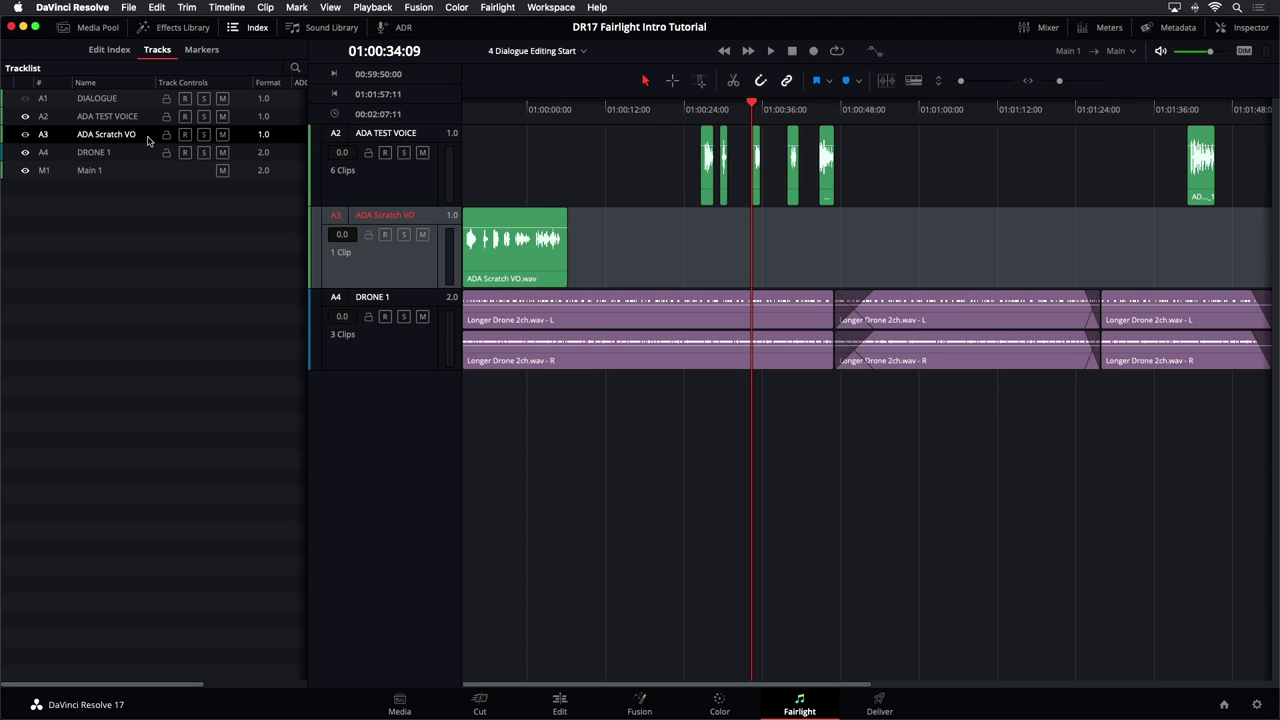
pyautogui.click(25, 152)
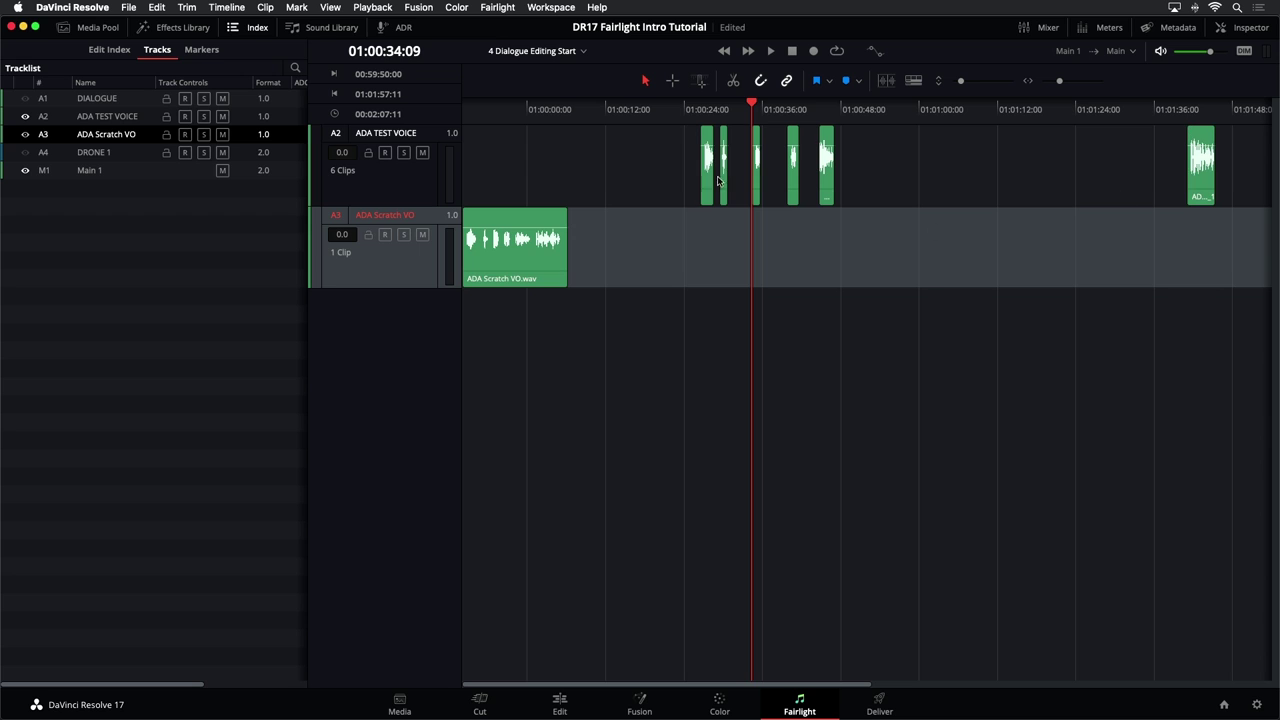
# - Add a marker at the start of each clip on the ADA TEST VOICE track, from 01:00:26:11 to 01:01:40:23
pyautogui.press('/')
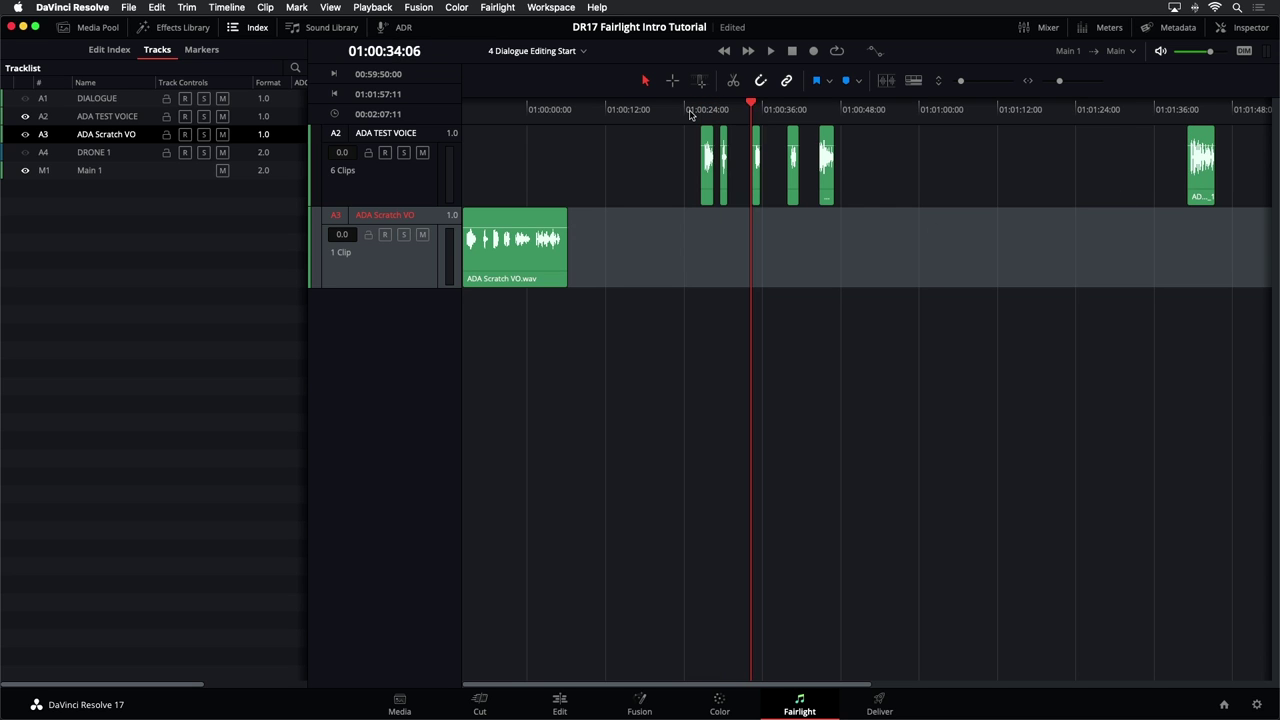
pyautogui.press('/')
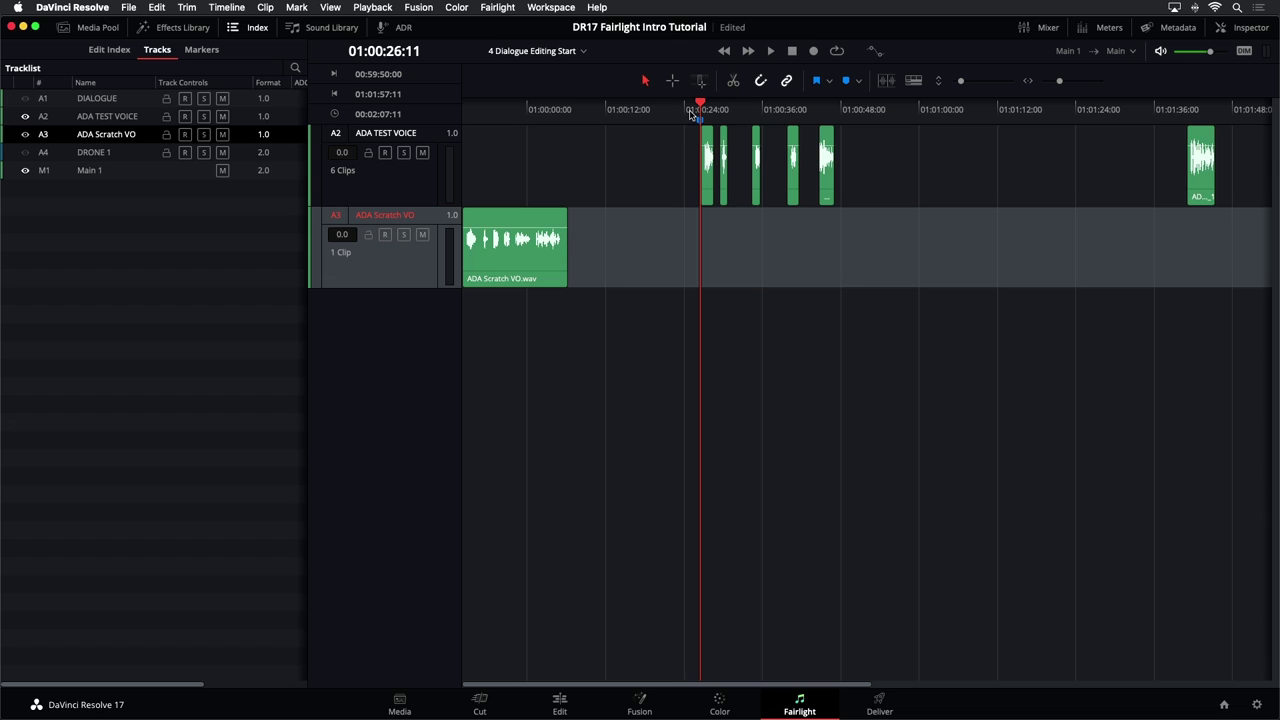
pyautogui.press('super+equal')
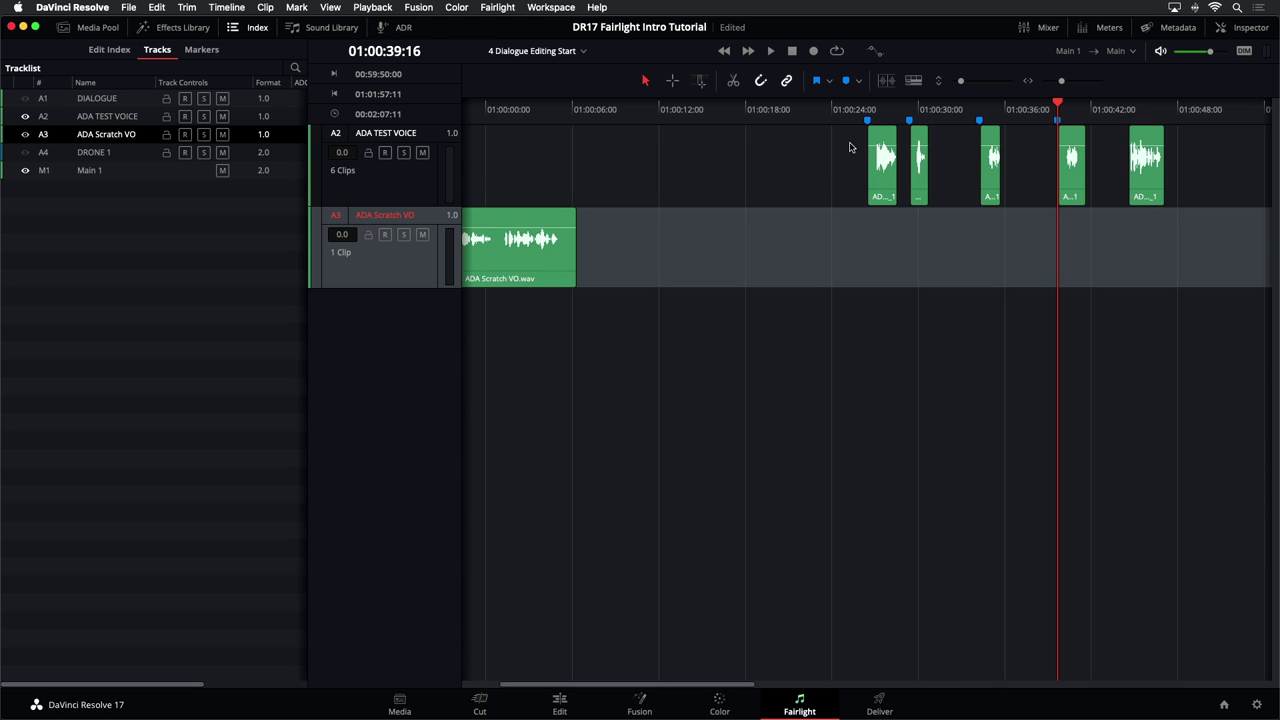
pyautogui.press('m')
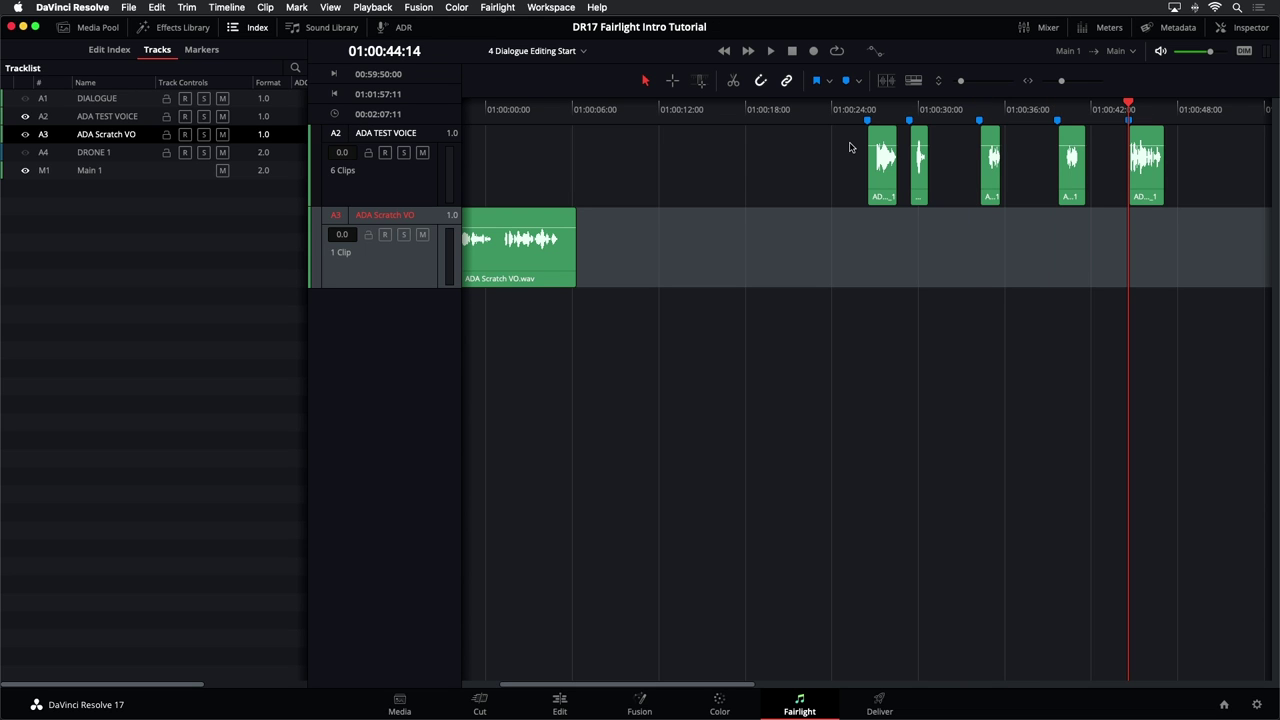
pyautogui.press('Down')
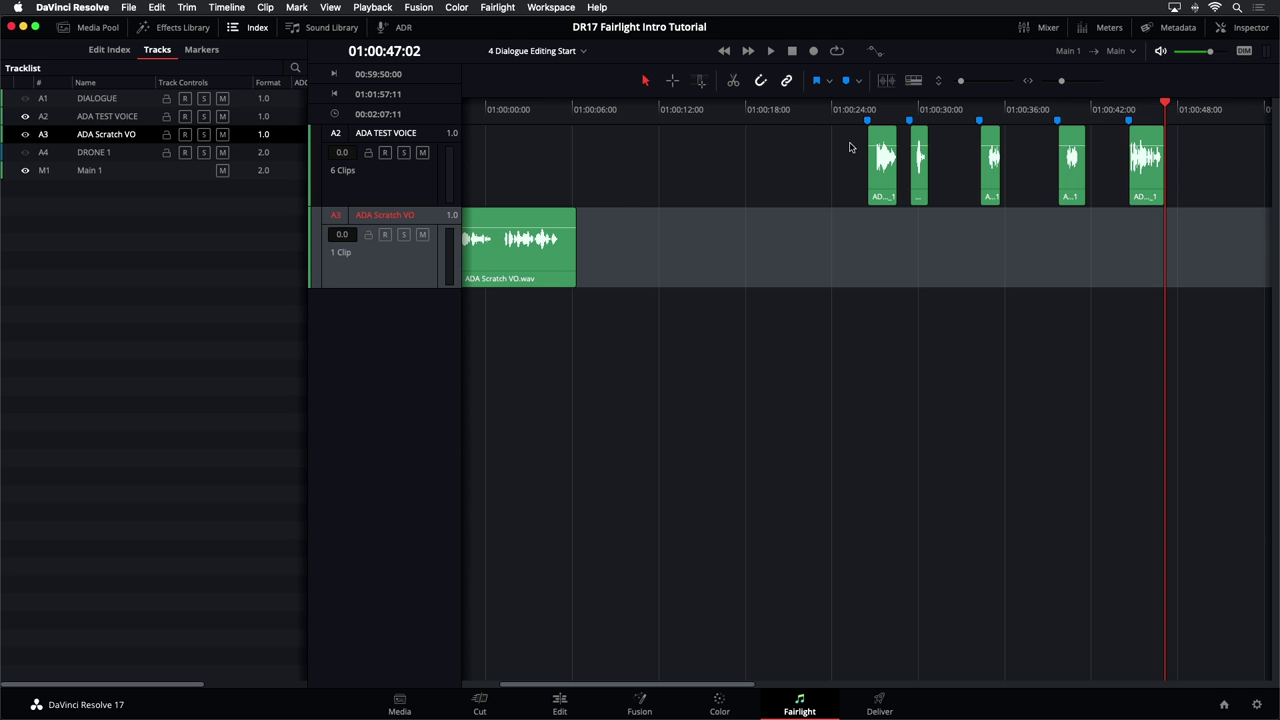
pyautogui.press('Down')
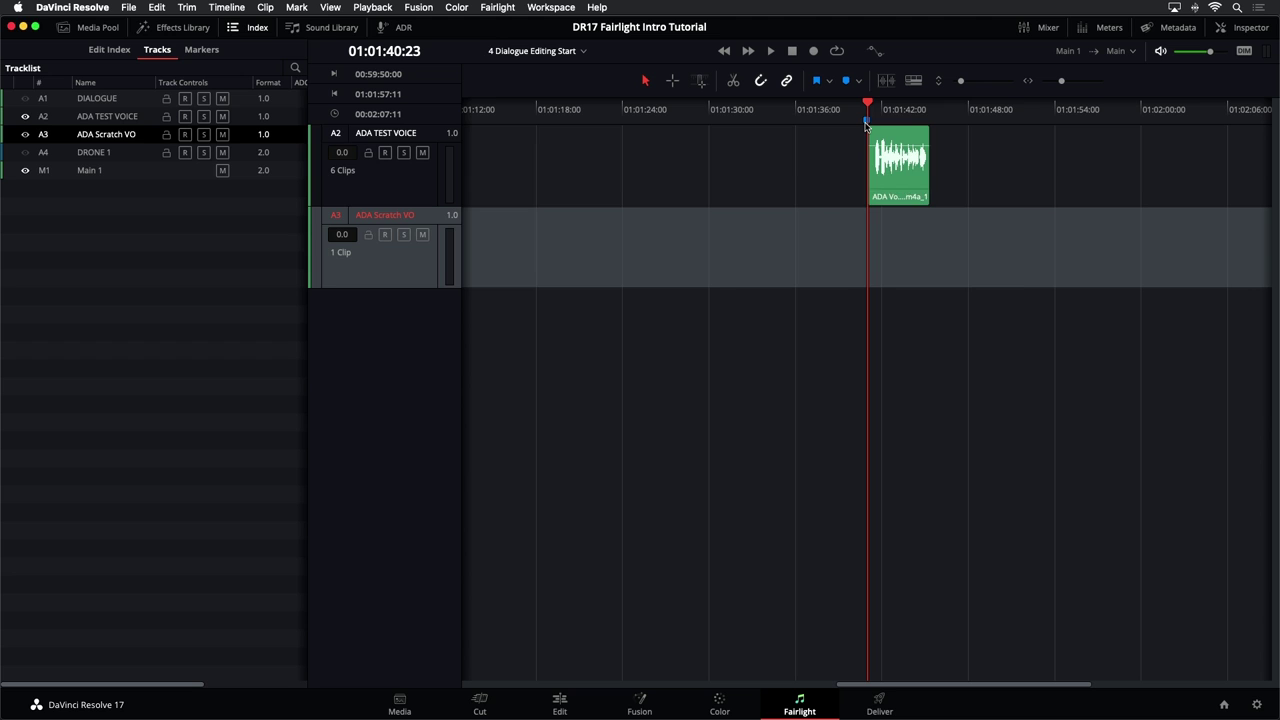
# - Open the details of the marker at 01:01:40:23 and close them without making changes
pyautogui.doubleClick(866, 121)
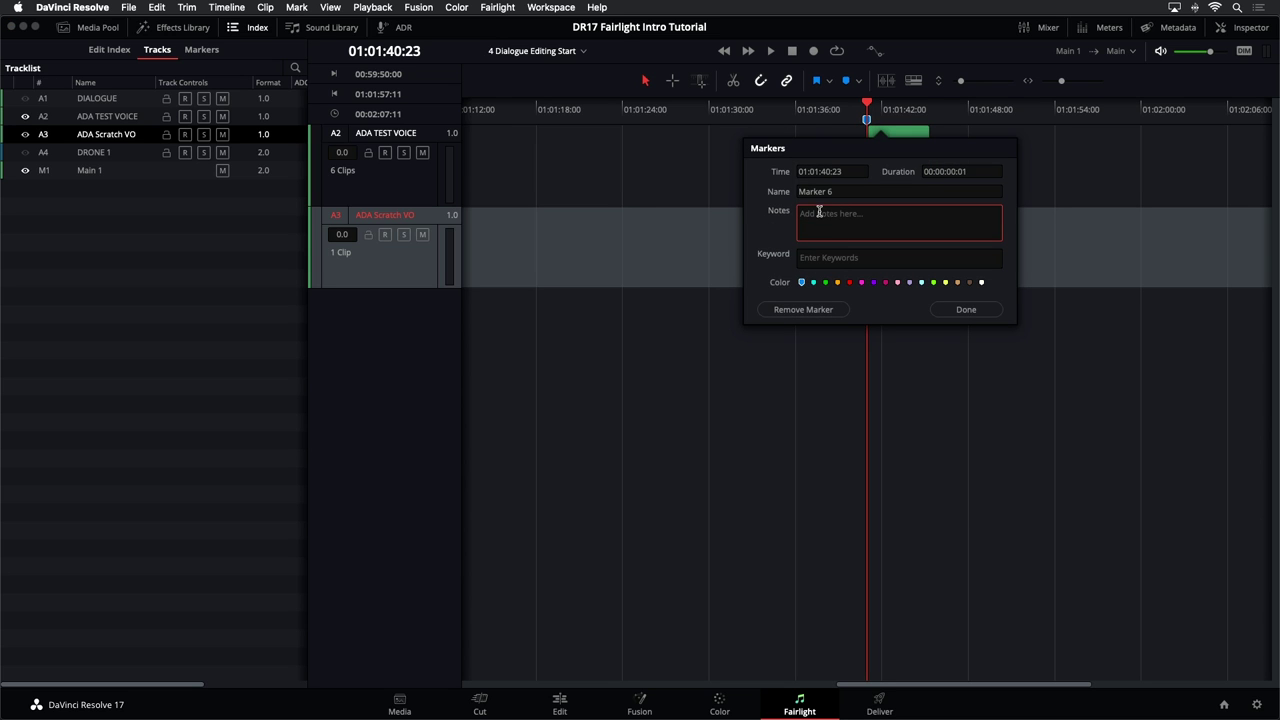
pyautogui.click(967, 310)
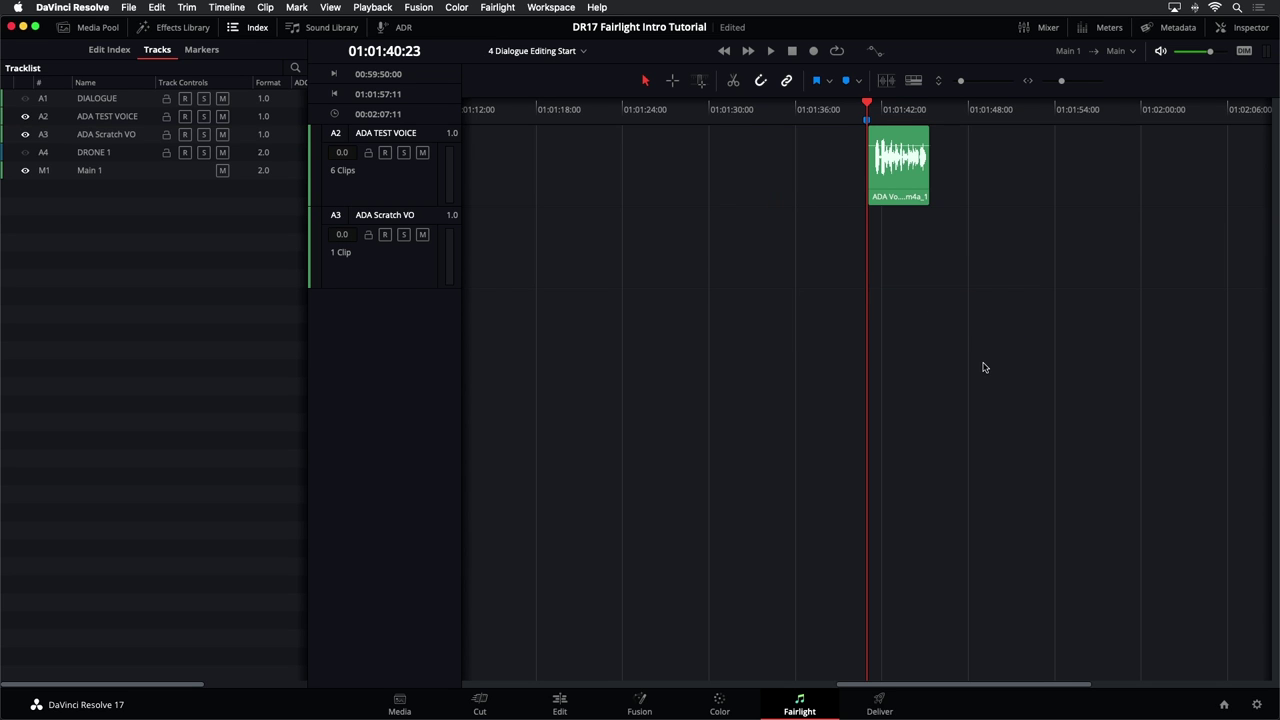
# - Jump the playhead forward and backward between the timeline markers, ending on the marker at 01:00:29:09
pyautogui.hotkey('shift', 'z')
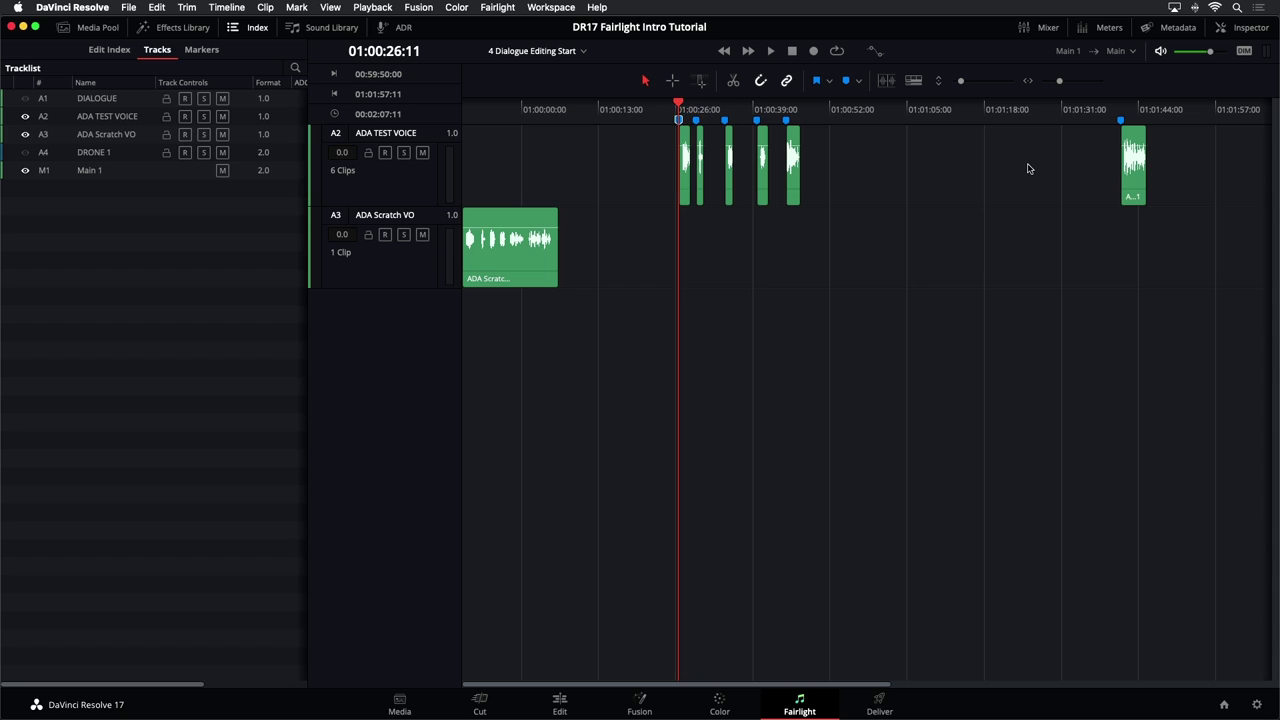
pyautogui.hotkey('shift', 'Down')
pyautogui.hotkey('shift', 'Down')
pyautogui.hotkey('shift', 'Down')
pyautogui.hotkey('shift', 'Down')
pyautogui.hotkey('shift', 'Up')
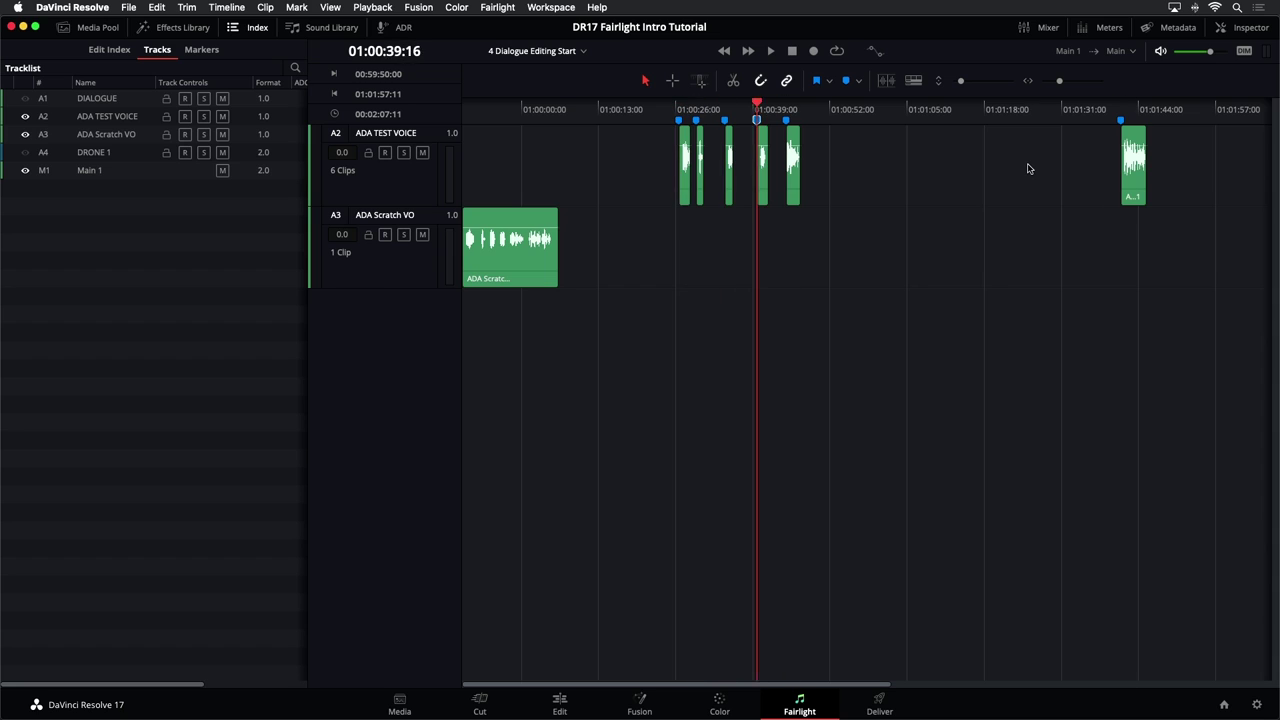
pyautogui.hotkey('shift', 'Up')
pyautogui.hotkey('shift', 'Up')
pyautogui.hotkey('shift', 'Up')
pyautogui.hotkey('shift', 'Down')
pyautogui.hotkey('shift', 'Down')
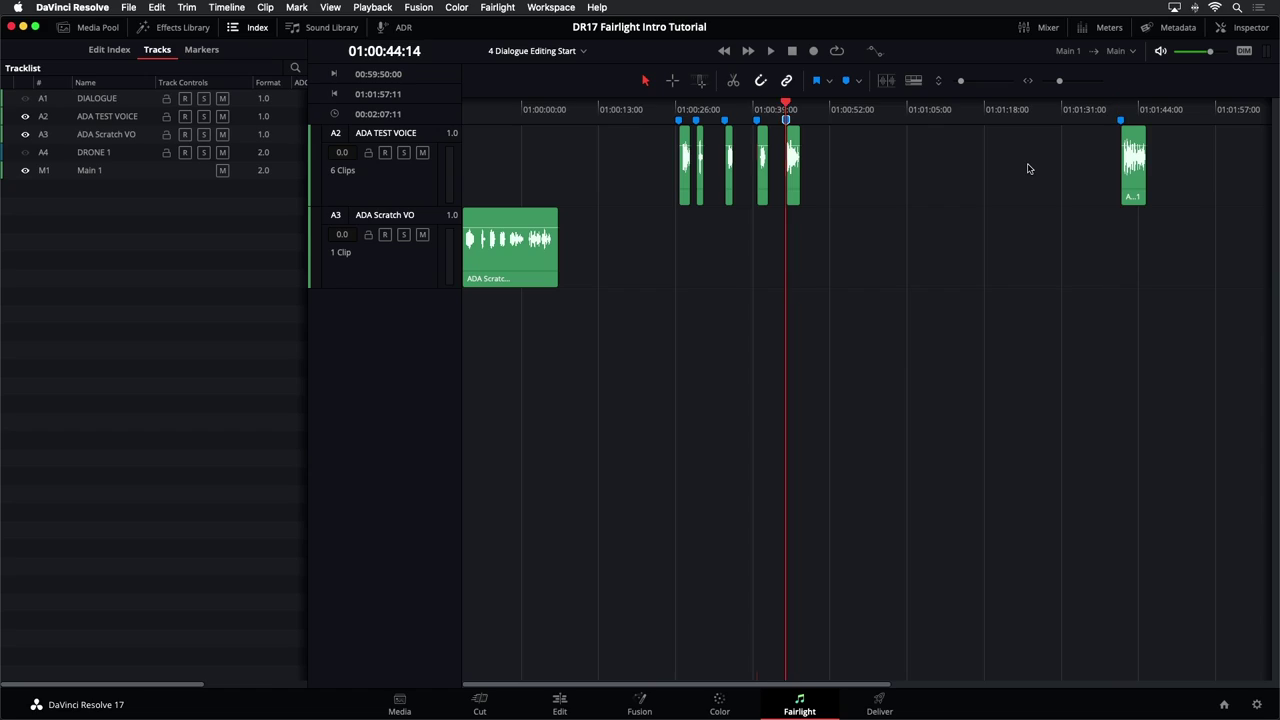
pyautogui.hotkey('shift', 'Up')
pyautogui.hotkey('shift', 'Up')
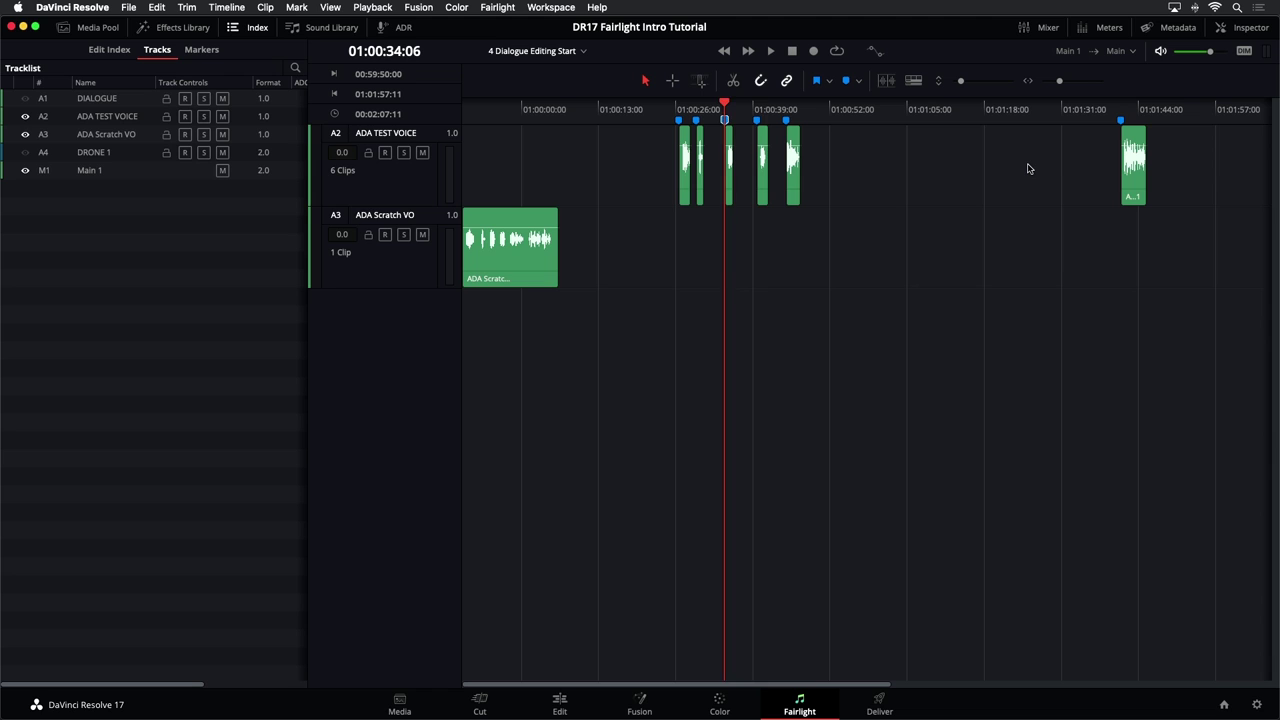
pyautogui.hotkey('shift', 'Up')
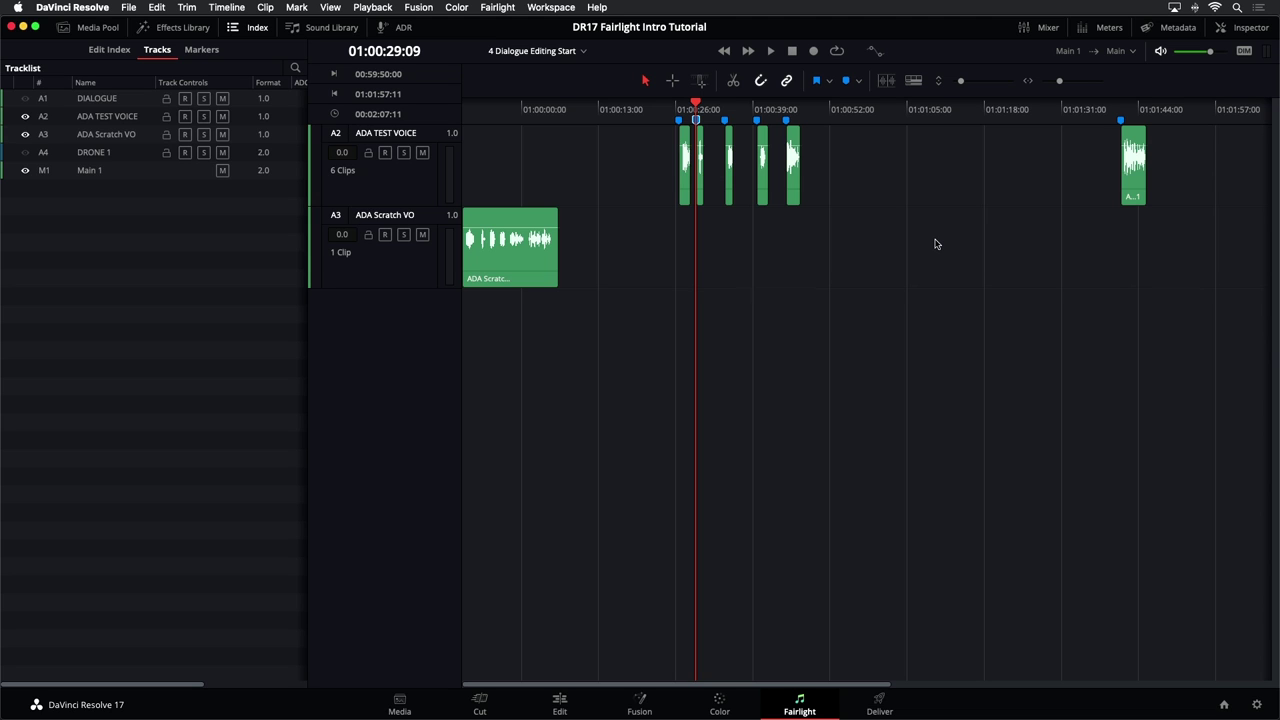
# - Select the ADA Scratch VO clip and its track, and move the playhead to the timeline start at 00:59:50:00
pyautogui.click(493, 264)
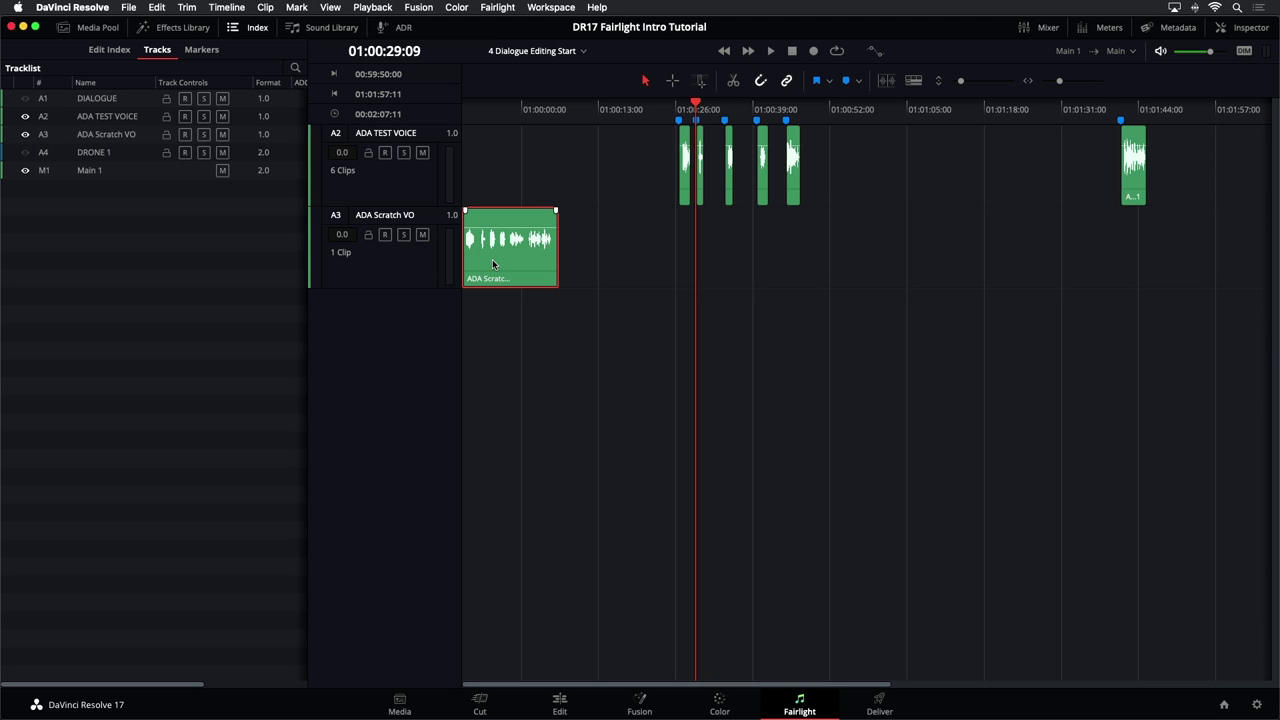
pyautogui.press('Home')
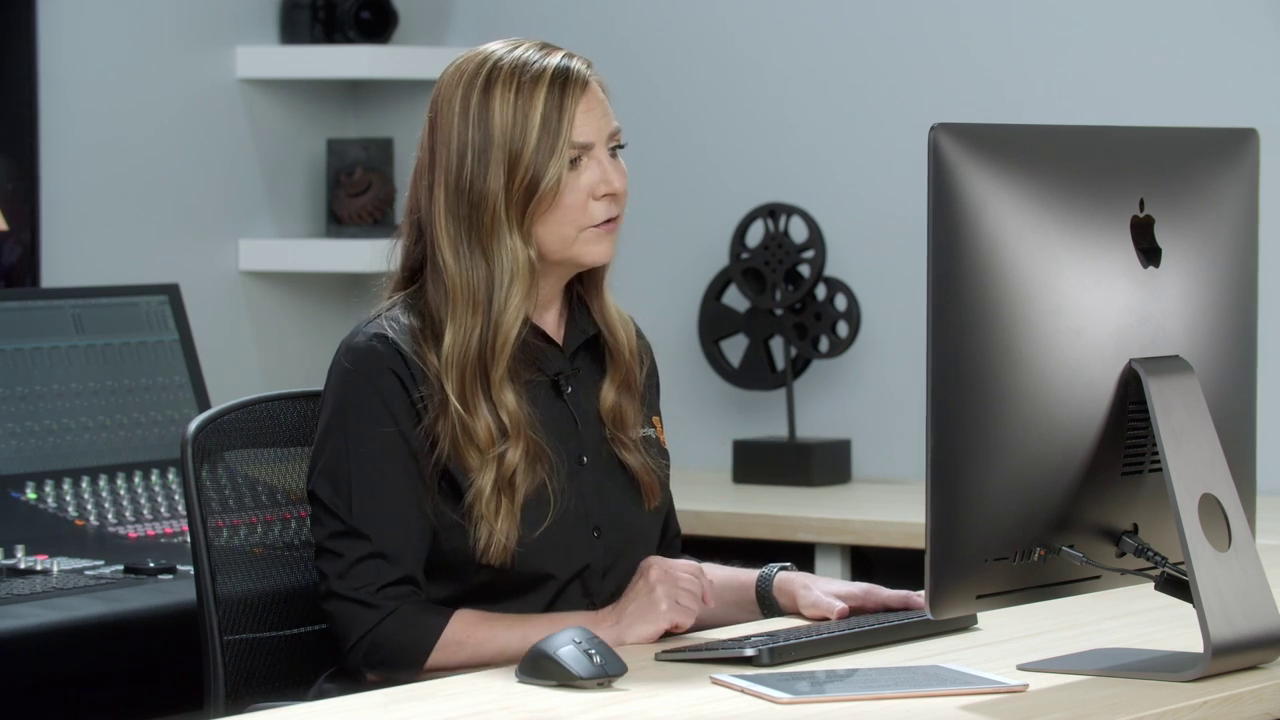
pyautogui.click(372, 281)
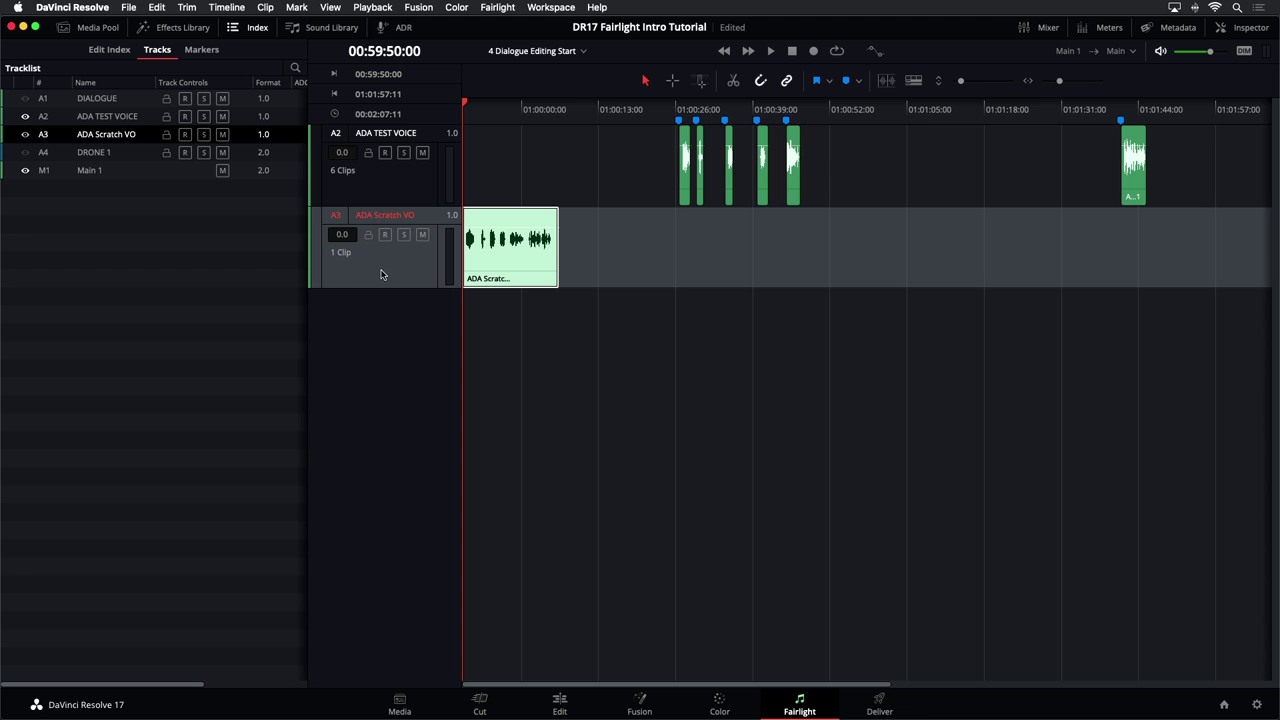
# - Enlarge the track heights and the timeline scale to inspect the ADA Scratch VO waveform in detail
pyautogui.scroll(3, 381, 276)
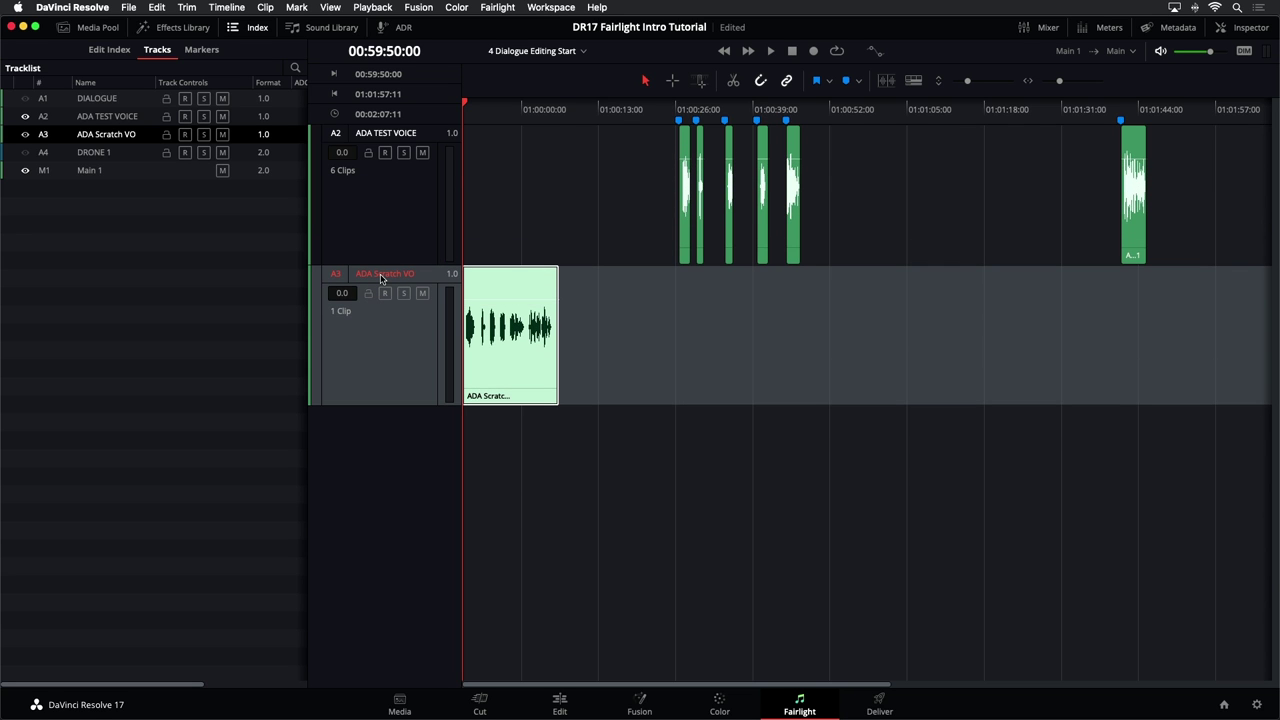
pyautogui.scroll(5, 381, 279)
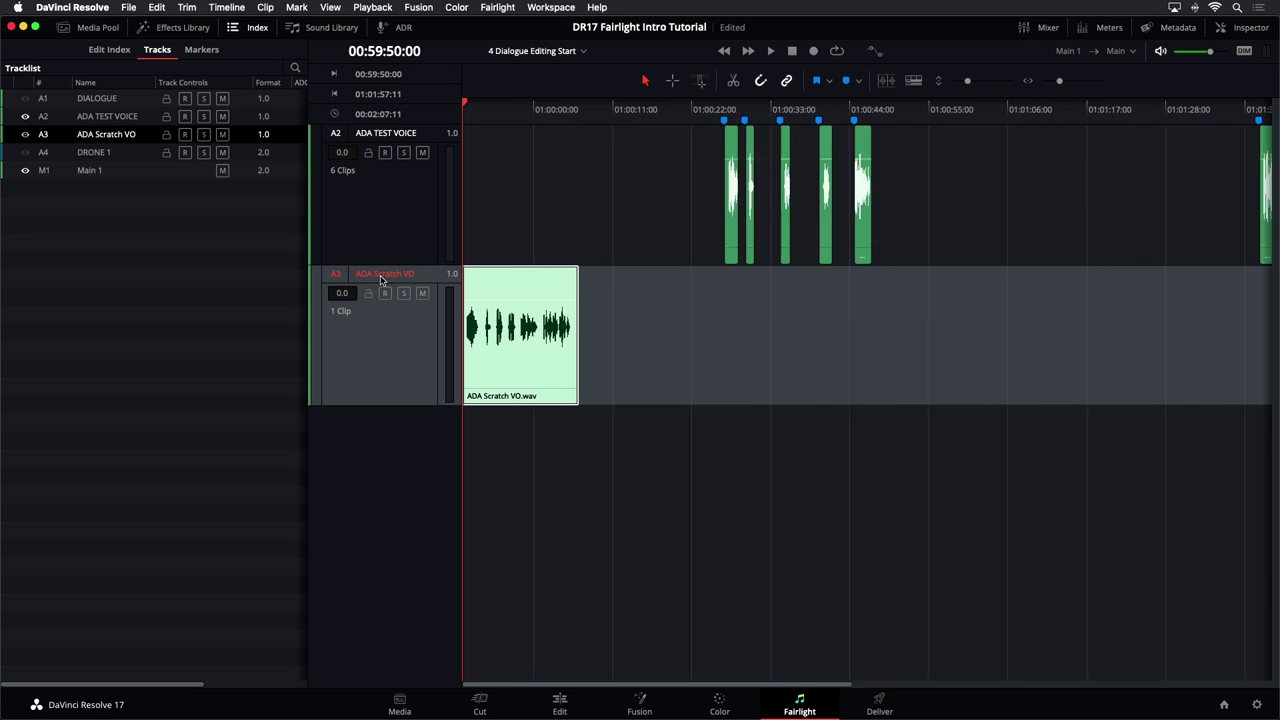
pyautogui.scroll(2, 381, 291)
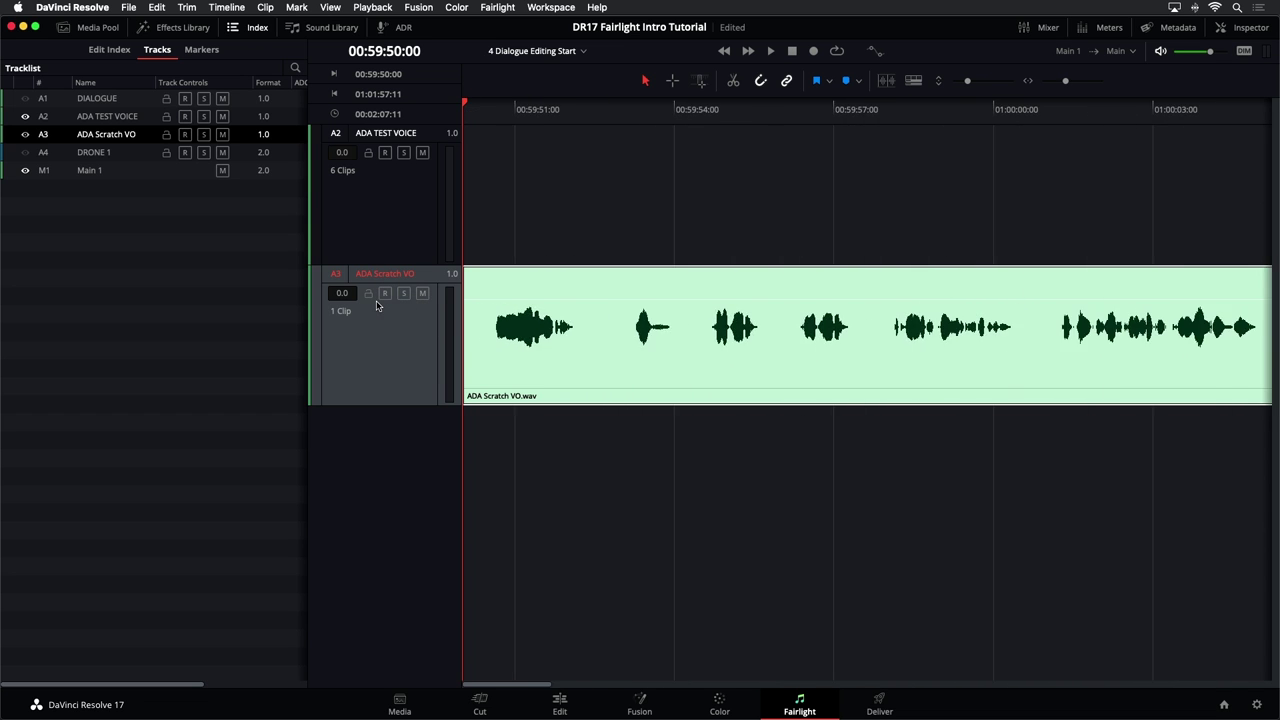
pyautogui.scroll(-5, 375, 303)
pyautogui.scroll(3, 373, 306)
pyautogui.scroll(3, 373, 307)
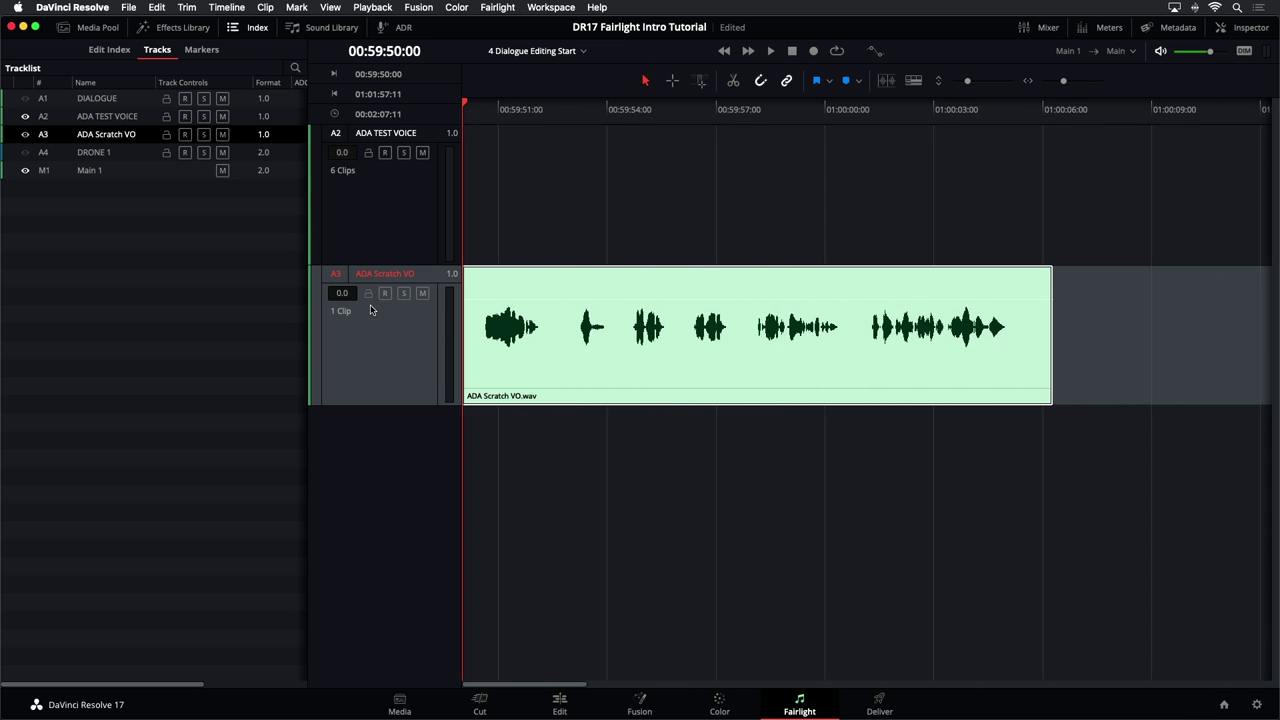
pyautogui.scroll(-1, 369, 311)
pyautogui.scroll(2, 365, 311)
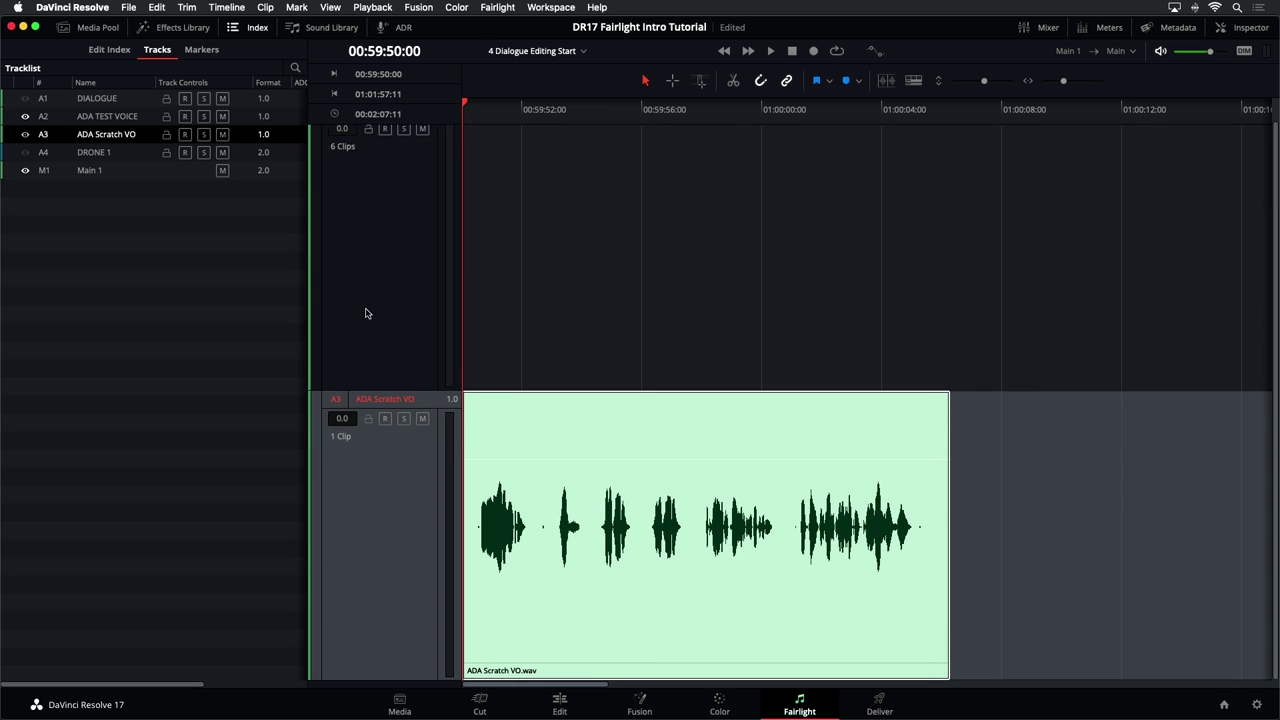
pyautogui.scroll(-2, 364, 312)
pyautogui.scroll(2, 364, 312)
pyautogui.scroll(-2, 363, 313)
pyautogui.scroll(2, 364, 313)
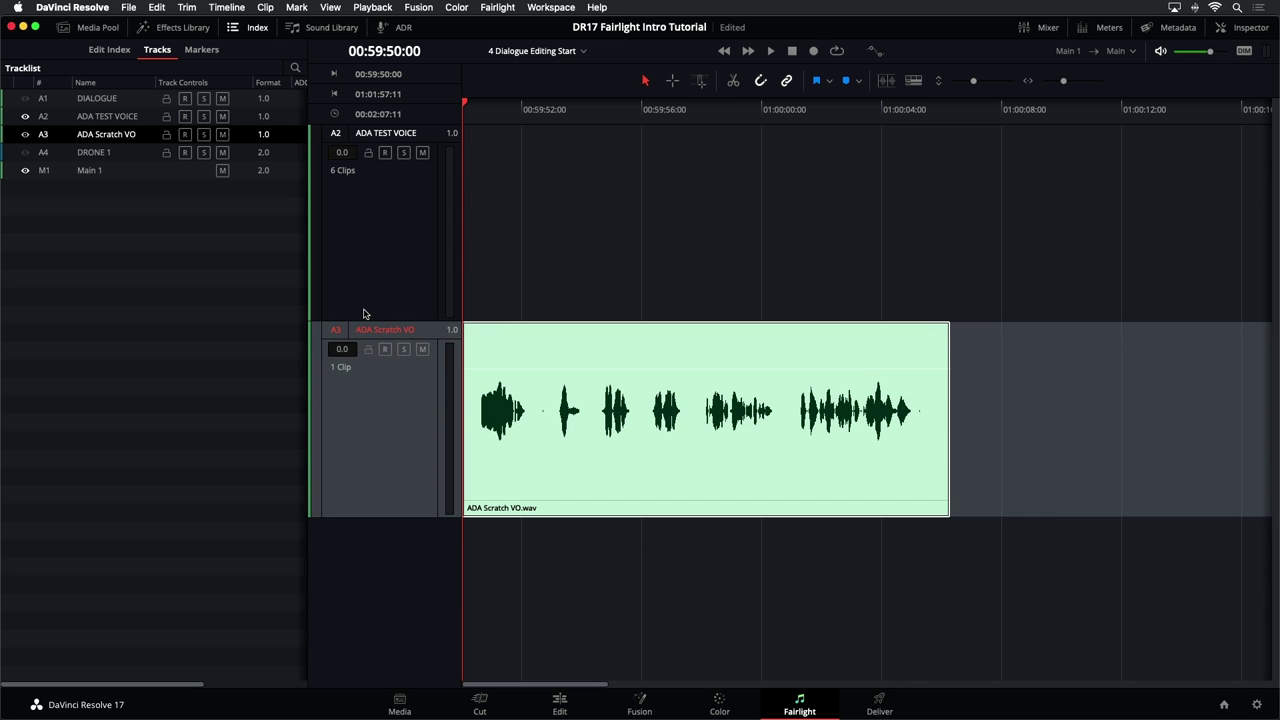
pyautogui.scroll(3, 364, 313)
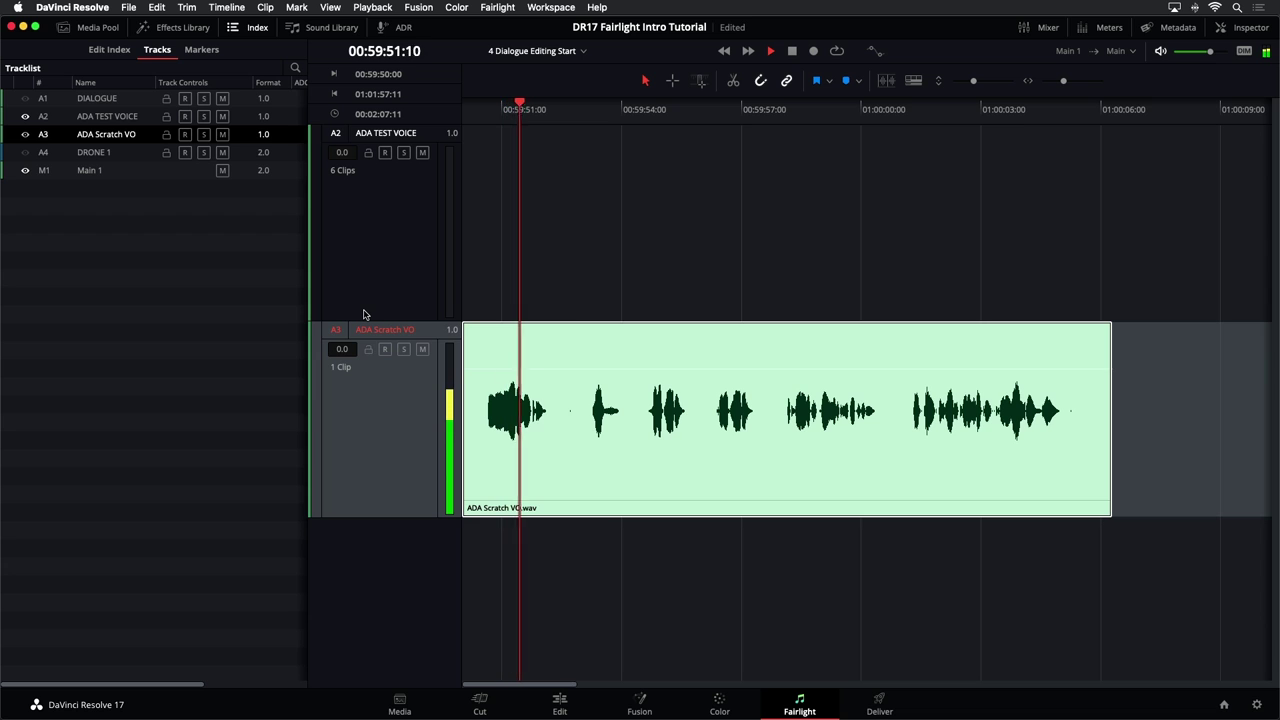
# - Listen to the opening of the ADA Scratch VO clip and deselect it, returning the playhead to 00:59:50:00
pyautogui.press('space')
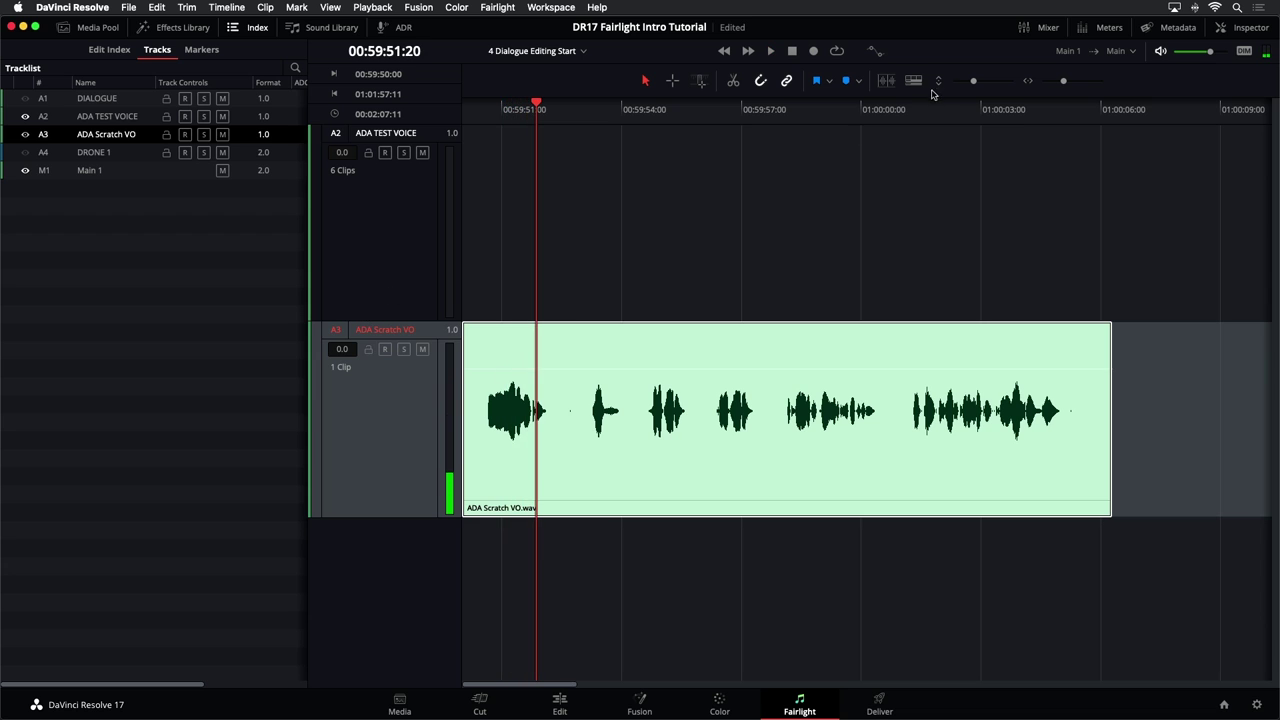
pyautogui.click(480, 118)
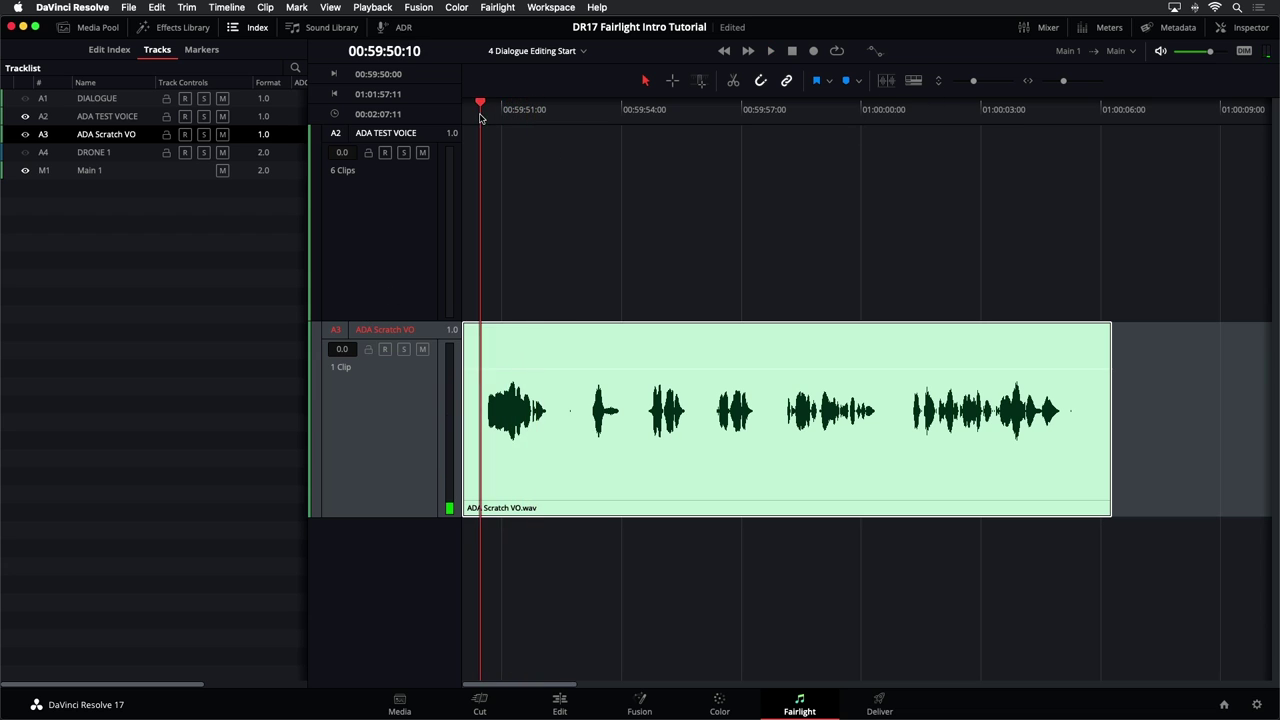
pyautogui.click(735, 88)
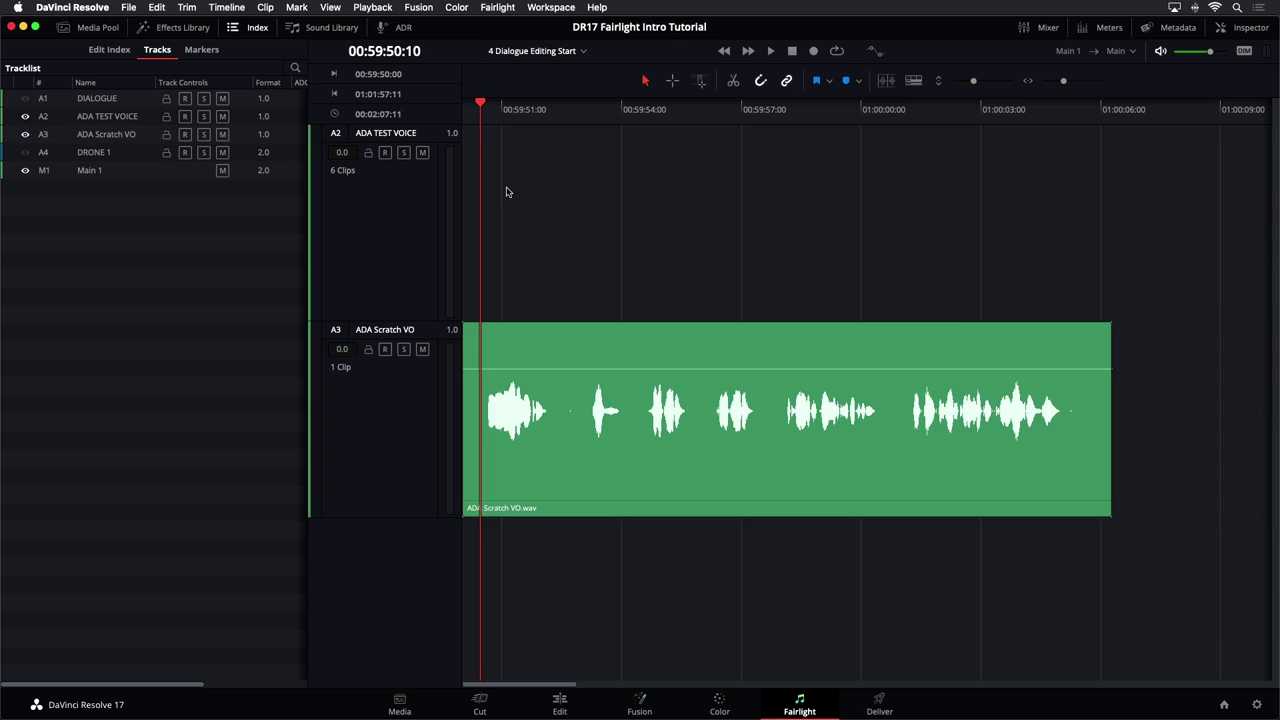
pyautogui.press('space')
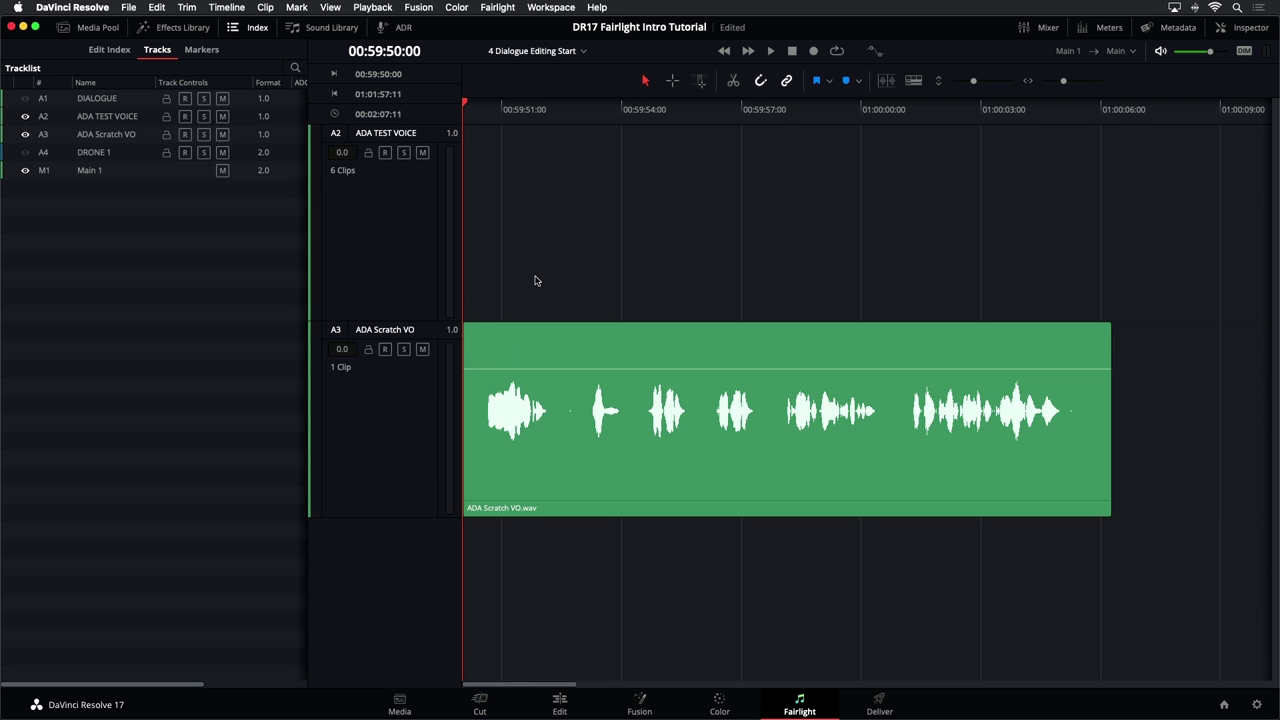
# - Show the DRONE 1 track again below the ADA Scratch VO track
pyautogui.click(25, 152)
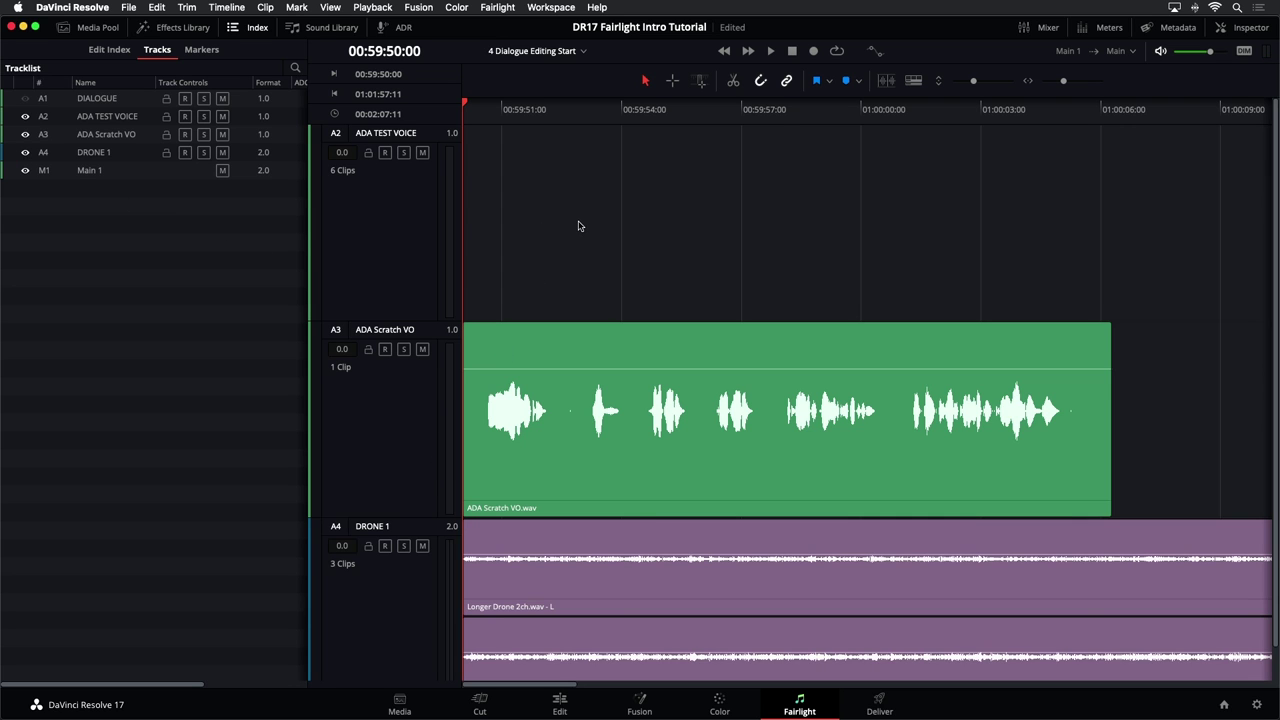
pyautogui.scroll(-1, 577, 223)
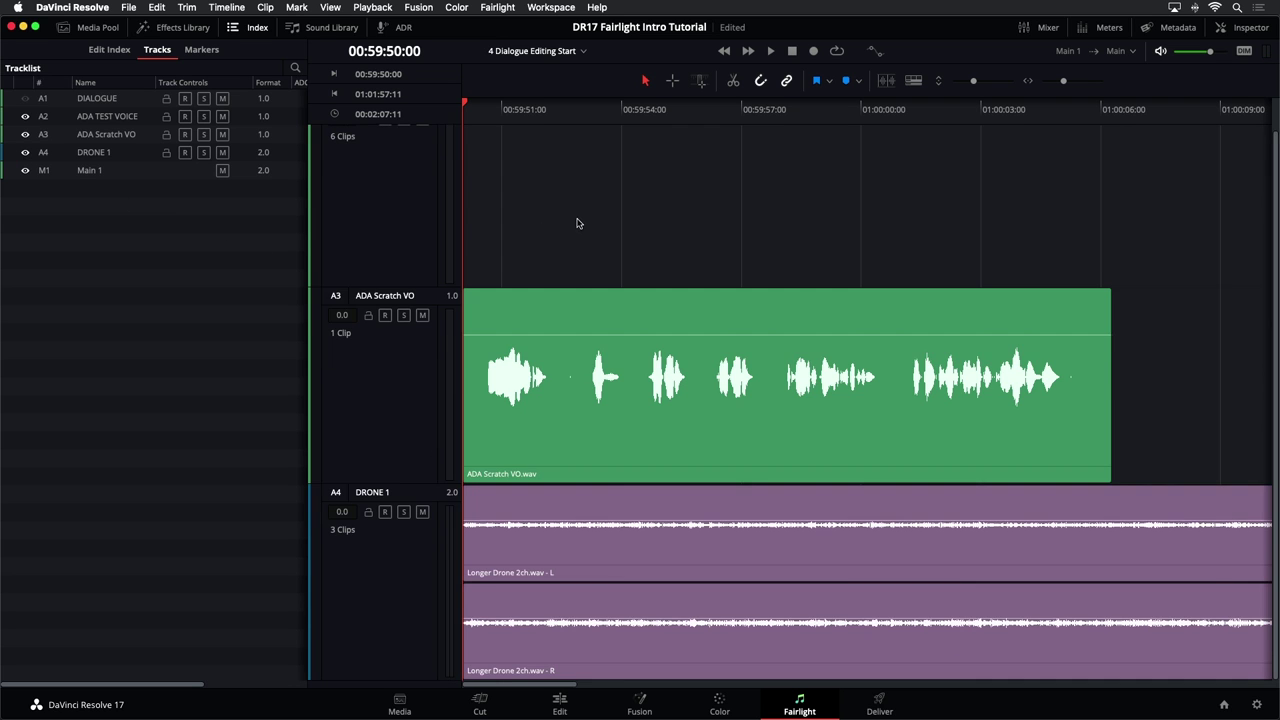
# - Try splitting the clips on all tracks at 00:59:52:02, move the playhead to 00:59:55:01 and undo the split
pyautogui.click(546, 112)
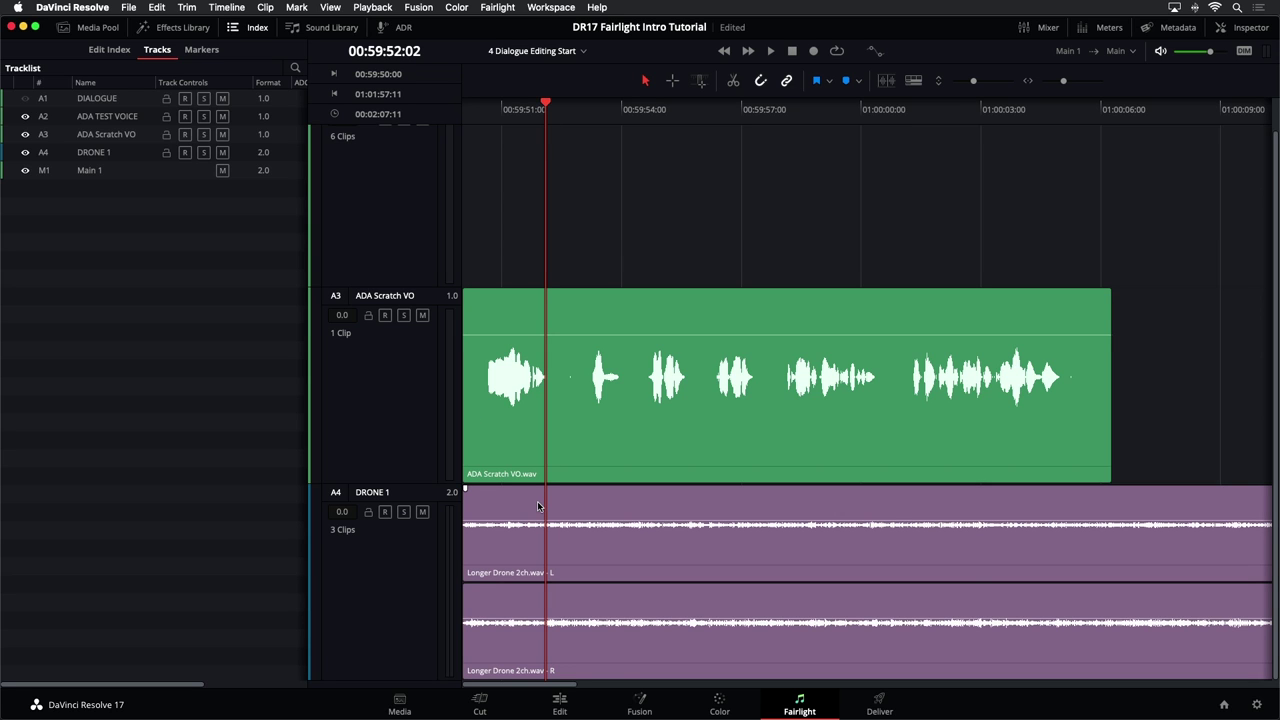
pyautogui.press('super+b')
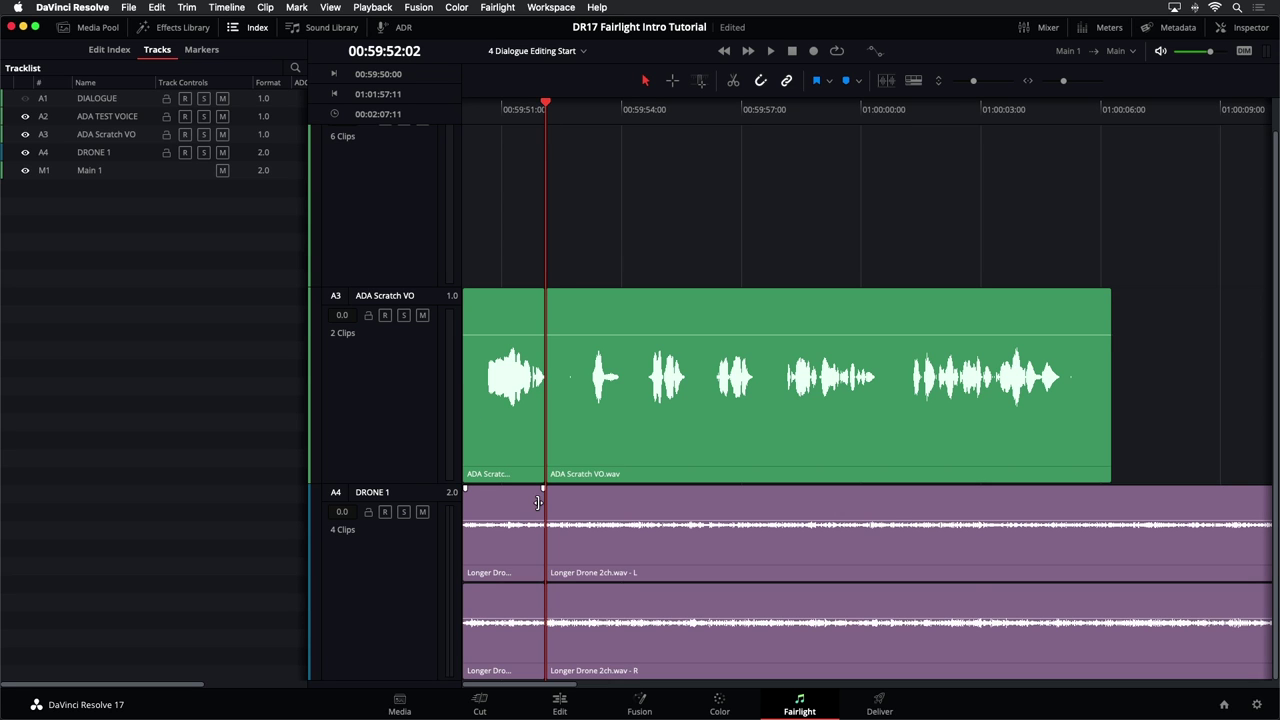
pyautogui.click(665, 117)
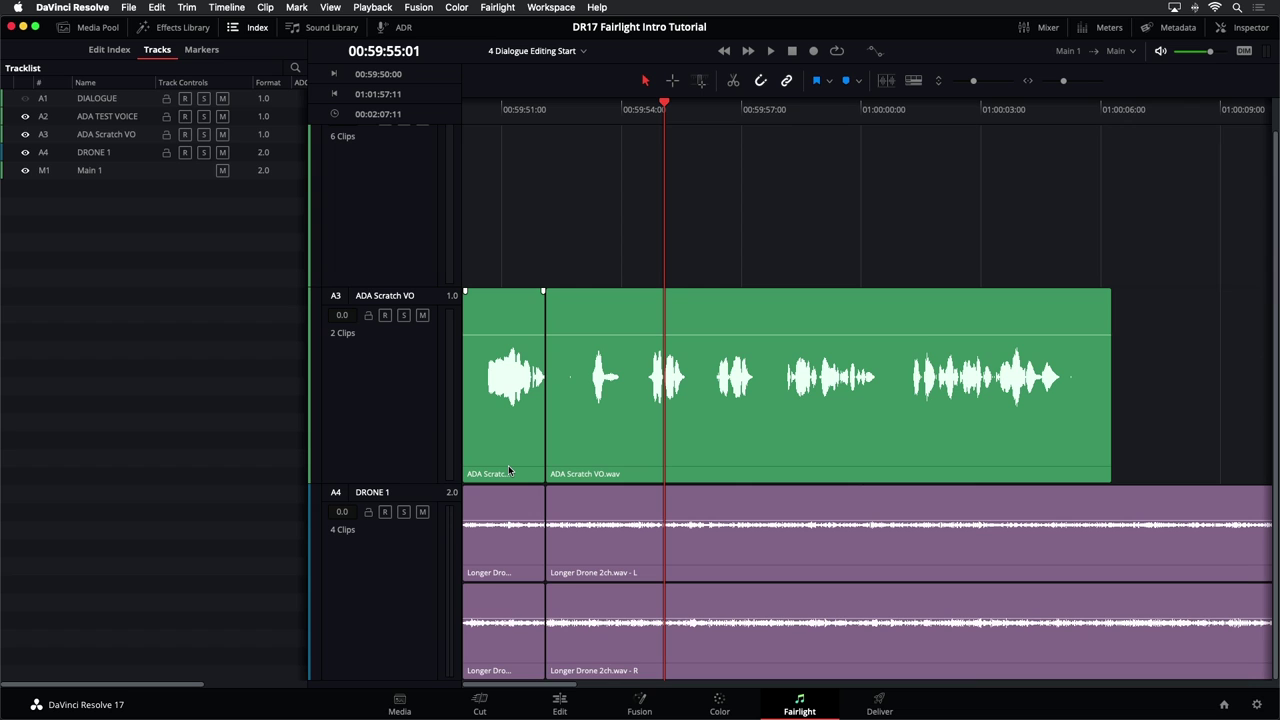
pyautogui.press('super+z')
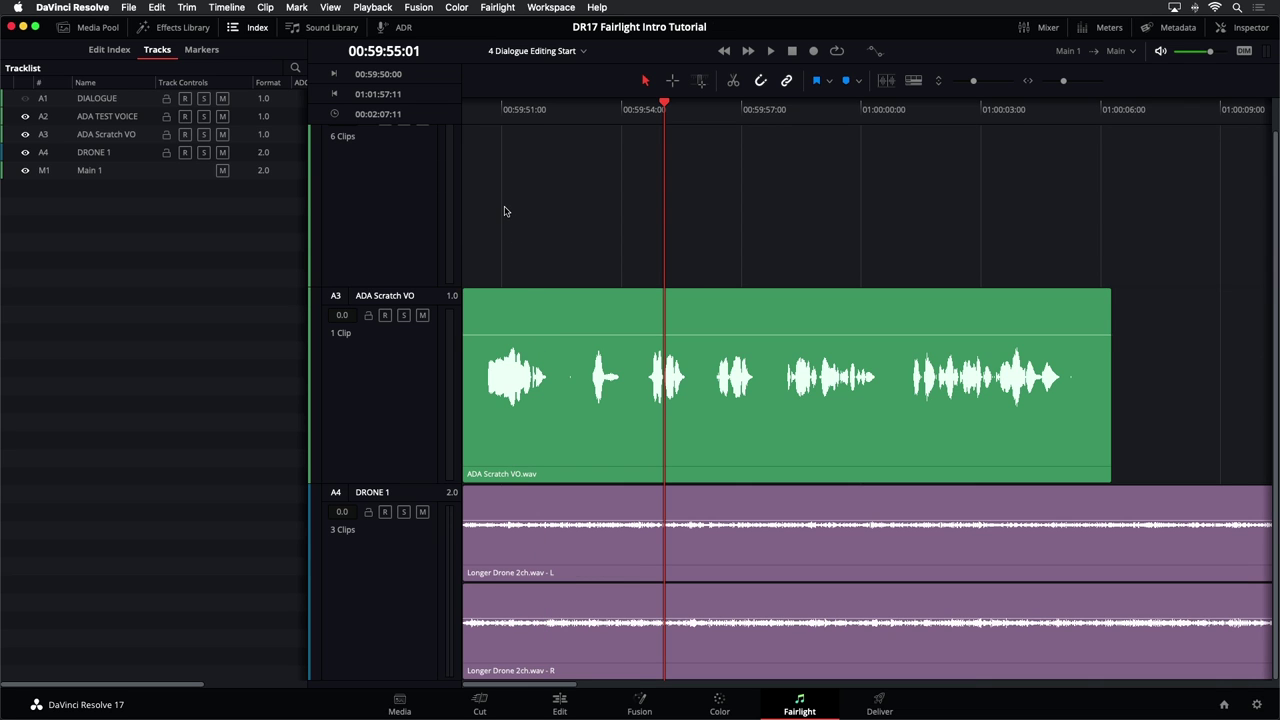
# - Split the ADA Scratch VO clip at each pause between lines during playback from 00:59:50:00, dividing it into six clips
pyautogui.press('Home')
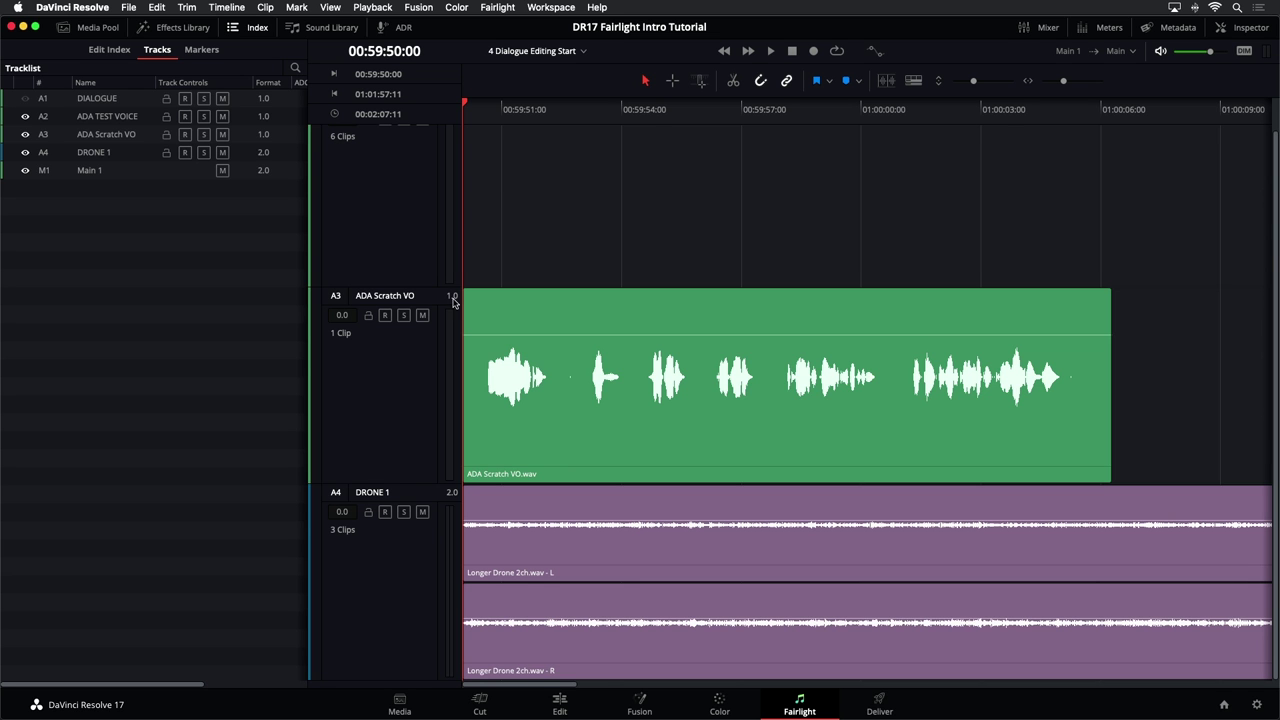
pyautogui.click(416, 423)
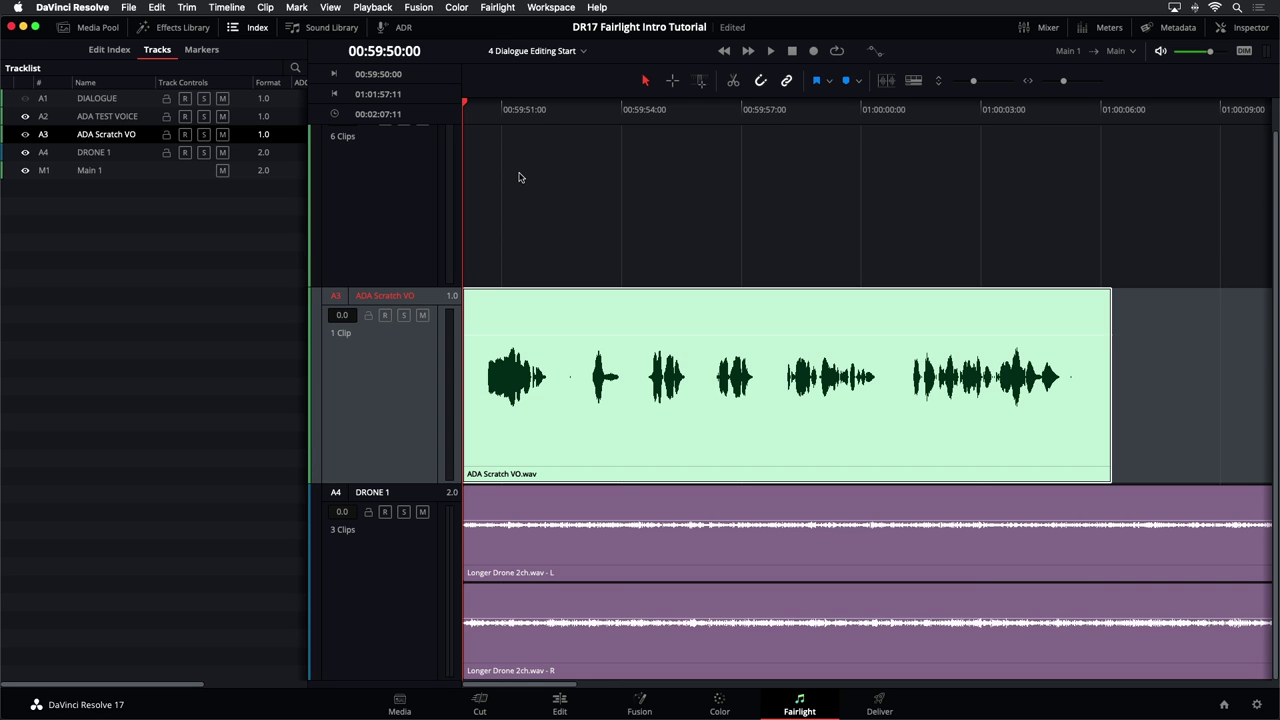
pyautogui.press('space')
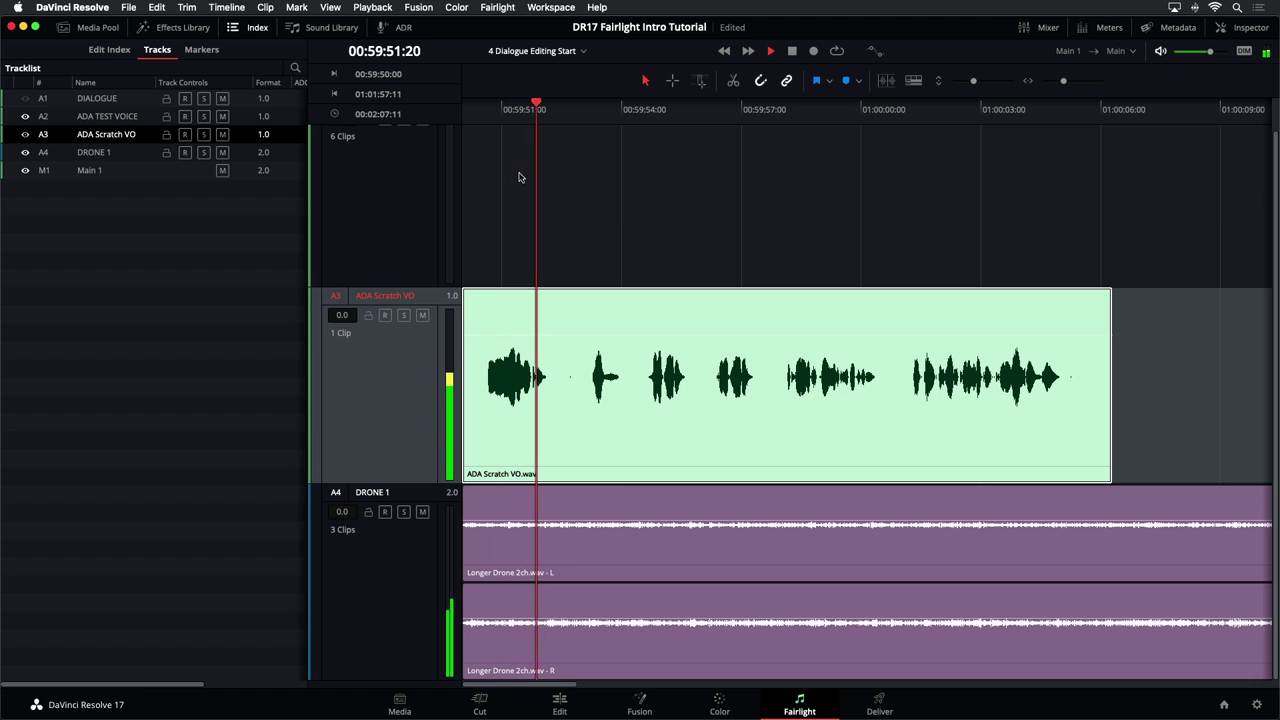
pyautogui.press('super+backslash')
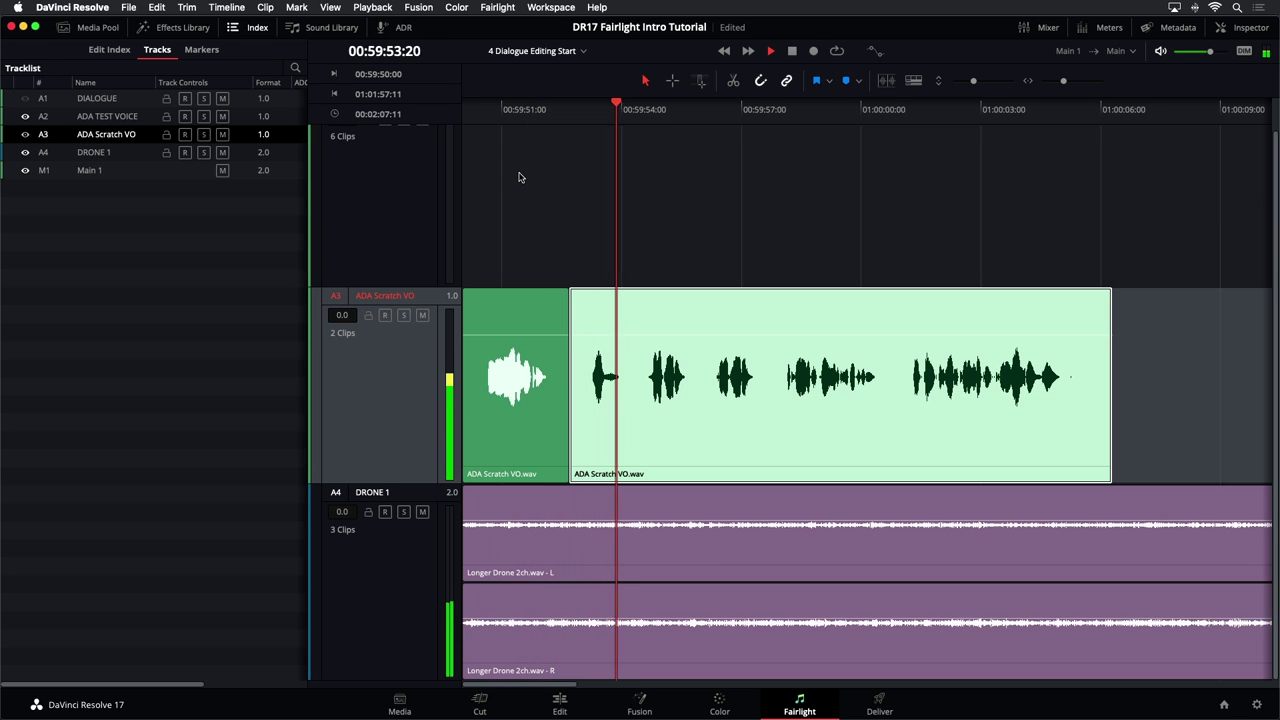
pyautogui.press('super+backslash')
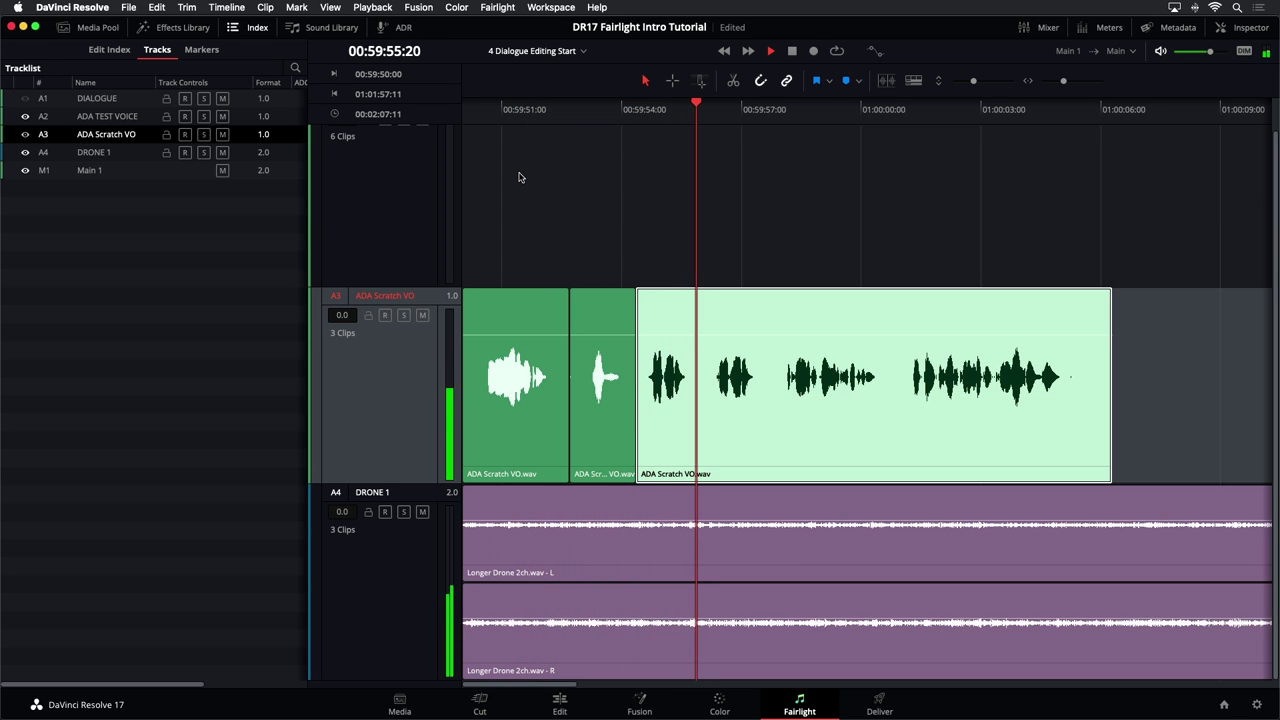
pyautogui.press('super+backslash')
pyautogui.press('super+backslash')
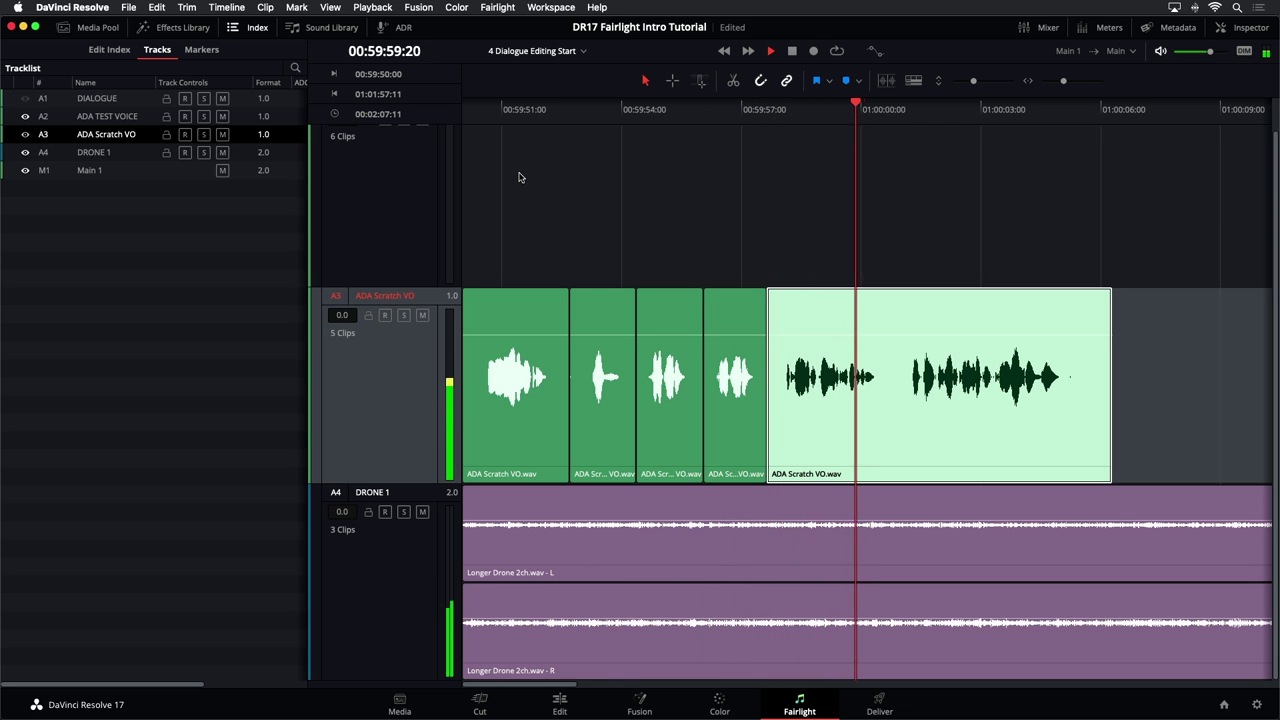
pyautogui.press('super+backslash')
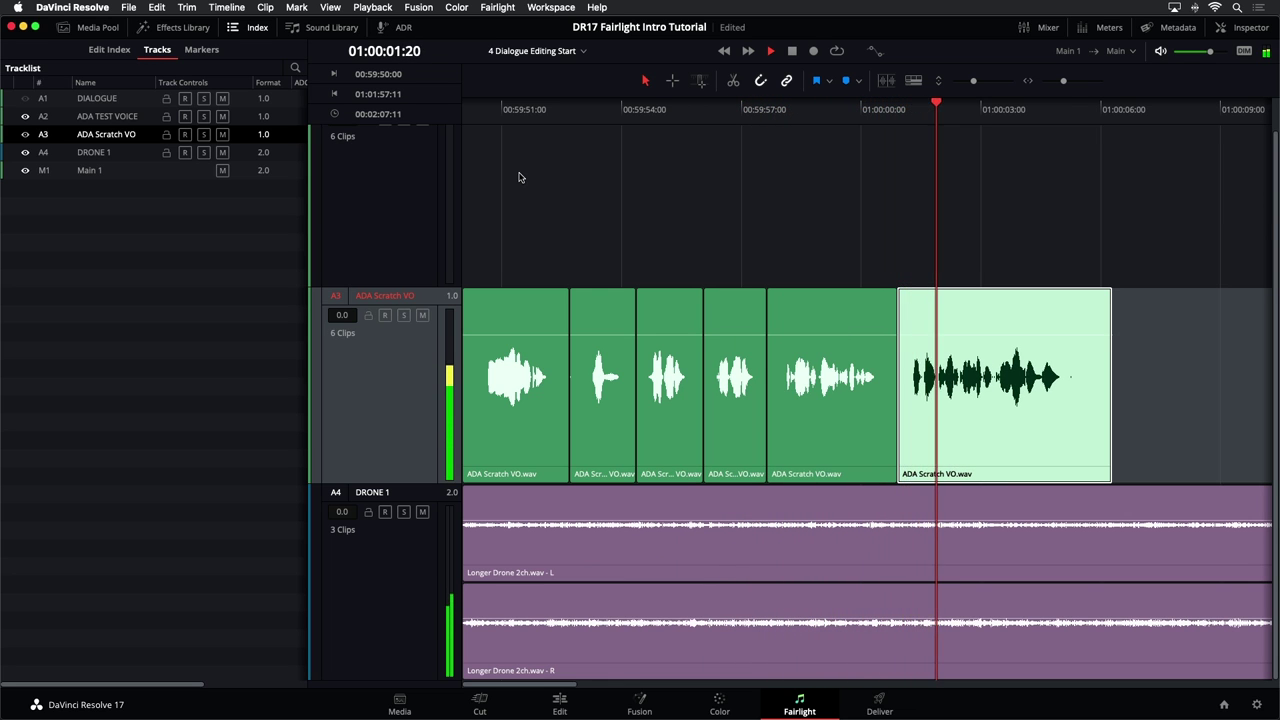
pyautogui.press('space')
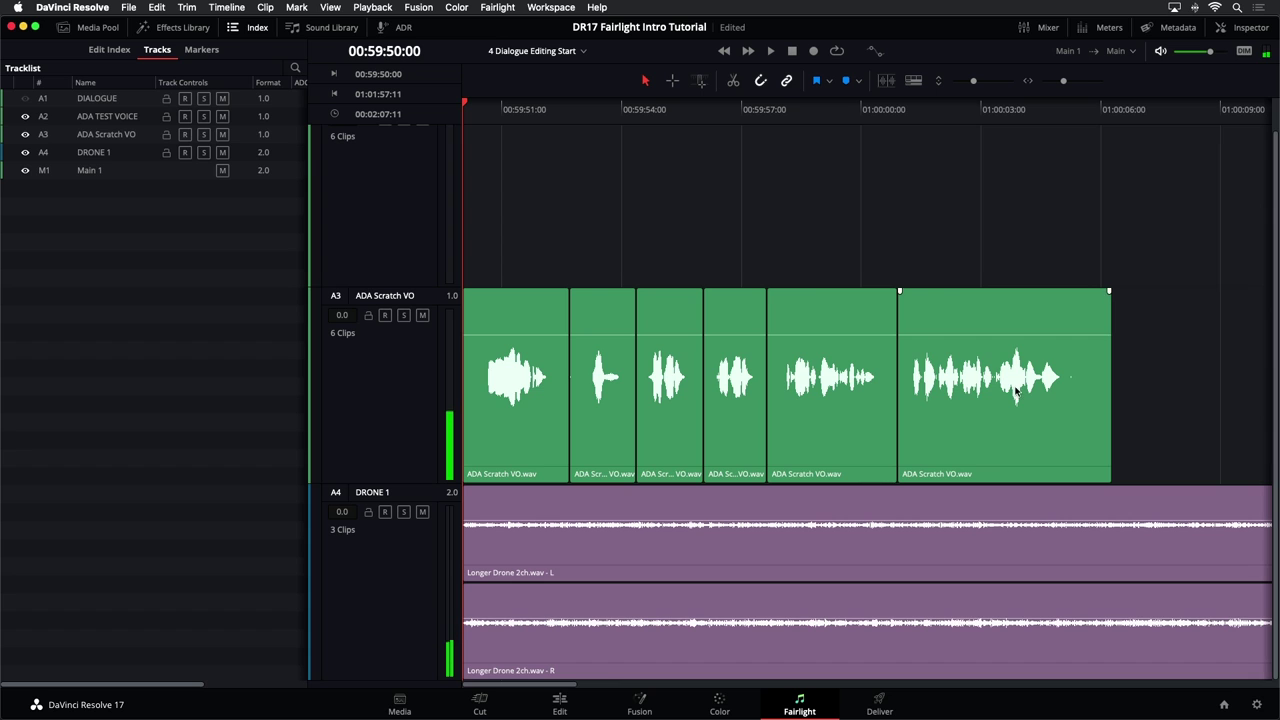
# - Reduce the timeline scale to show the marked clip positions and hide the DRONE 1 track
pyautogui.click(1034, 398)
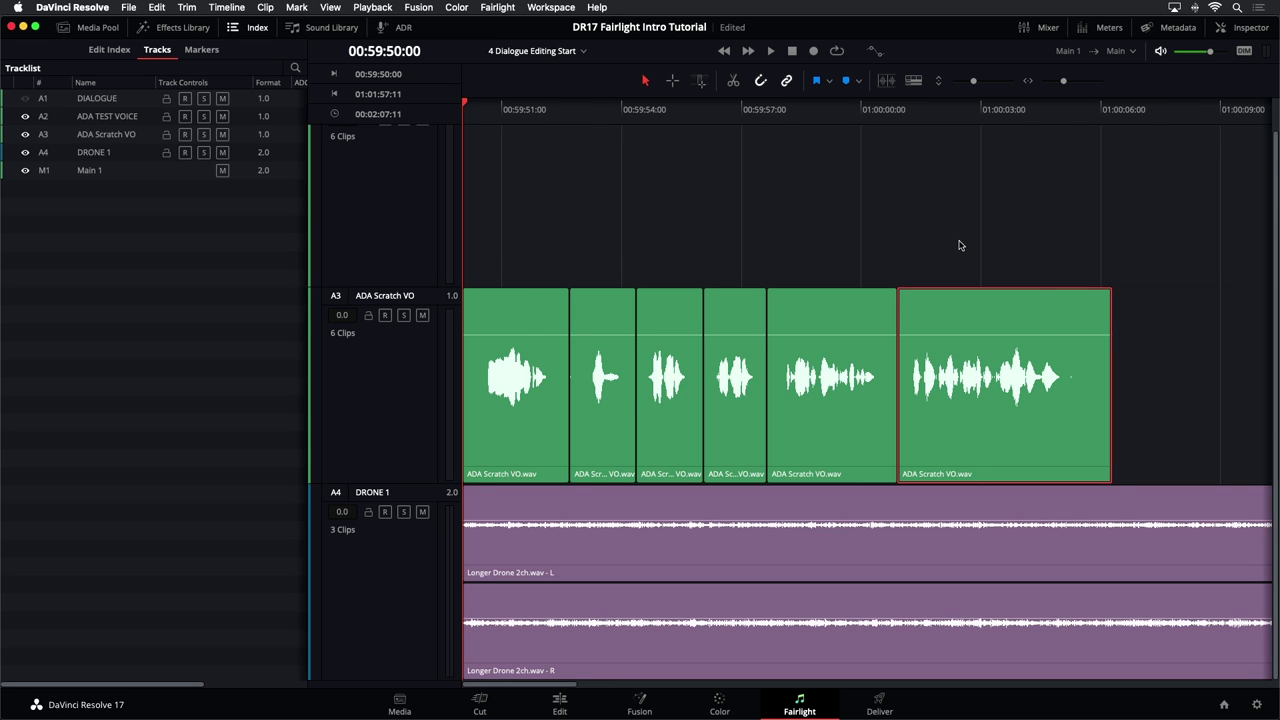
pyautogui.press('super+minus')
pyautogui.press('super+minus')
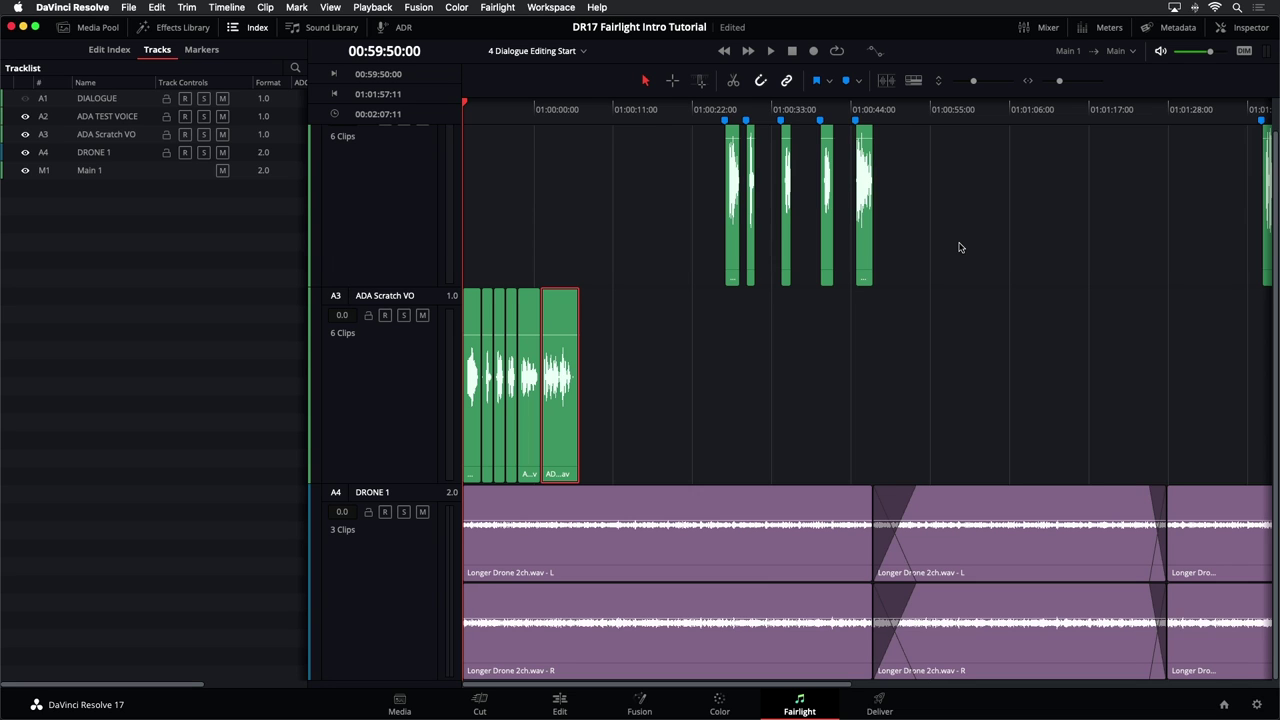
pyautogui.click(942, 401)
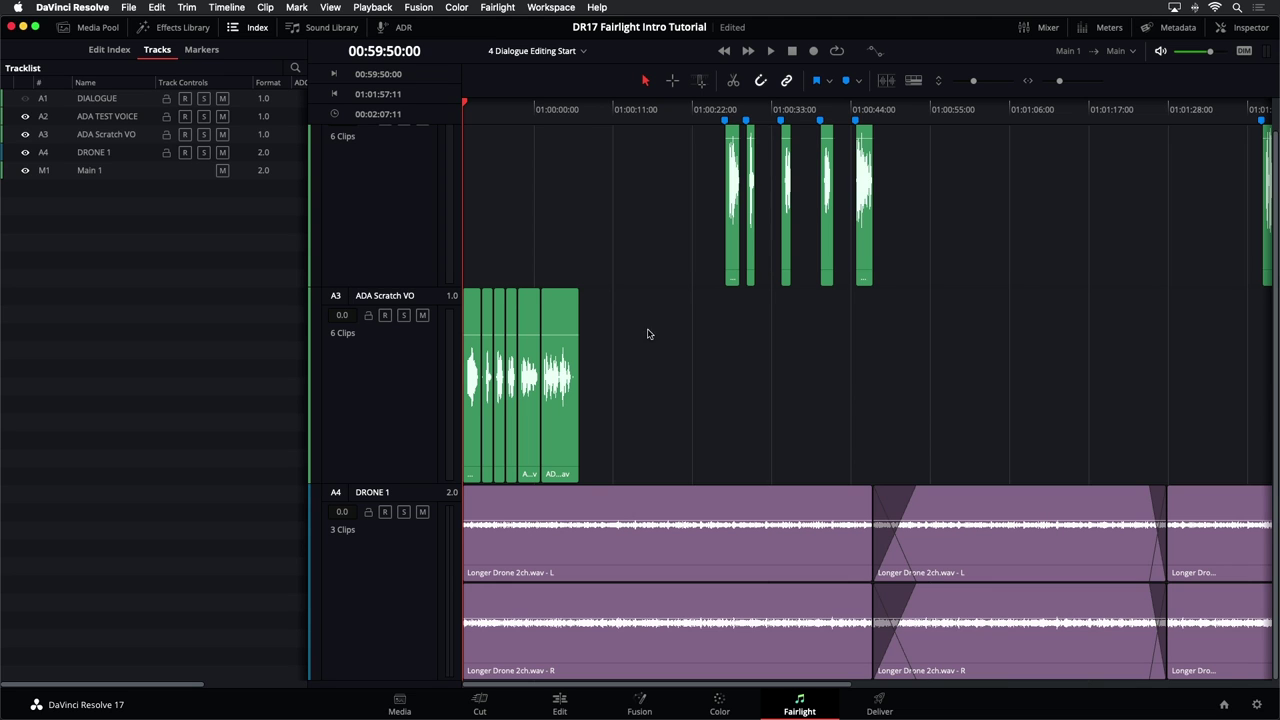
pyautogui.click(25, 152)
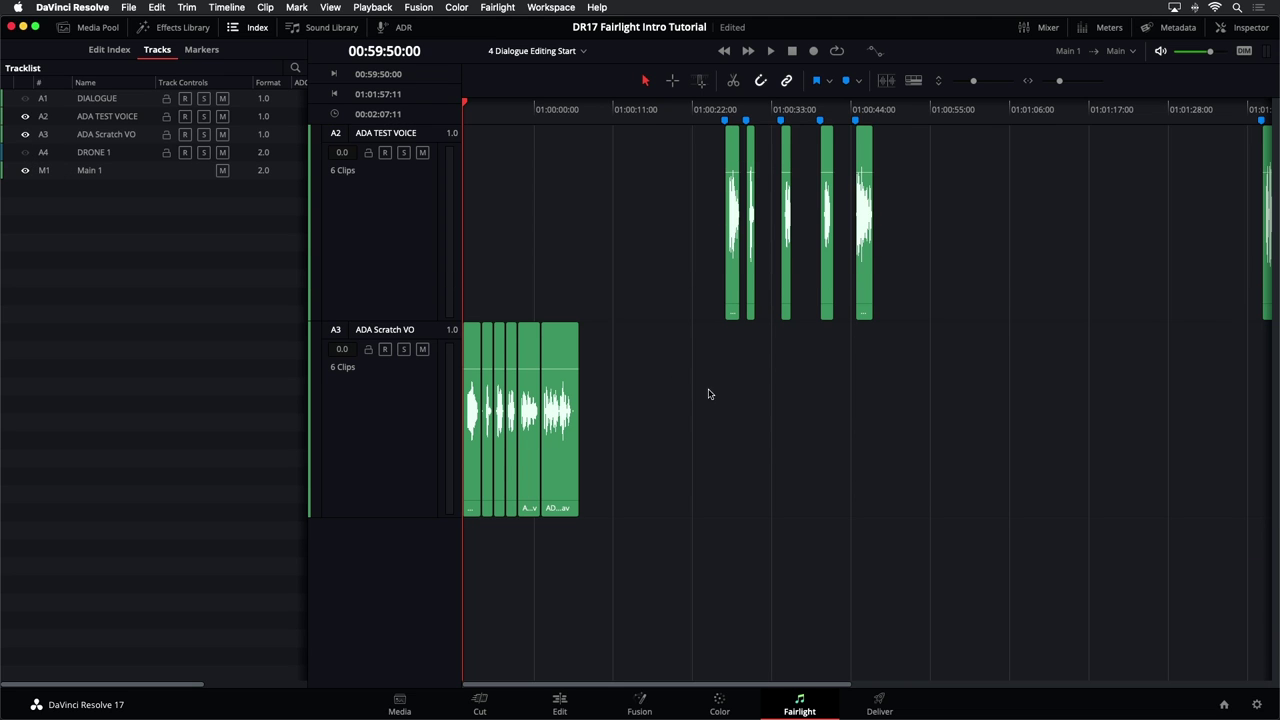
# - Move the last ADA Scratch VO clip to the marker at 01:01:40:23 and set the playhead to the previous marker at 01:00:44:14
pyautogui.click(557, 445)
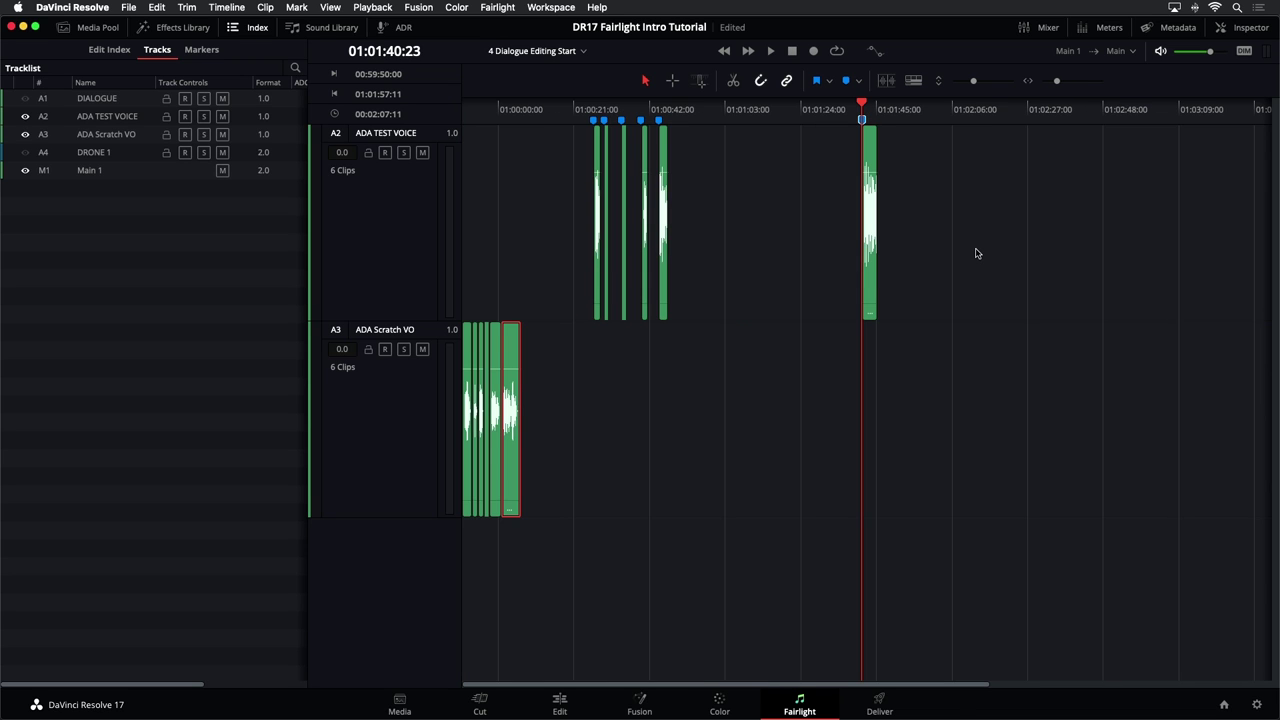
pyautogui.moveTo(511, 424); pyautogui.dragTo(880, 423)
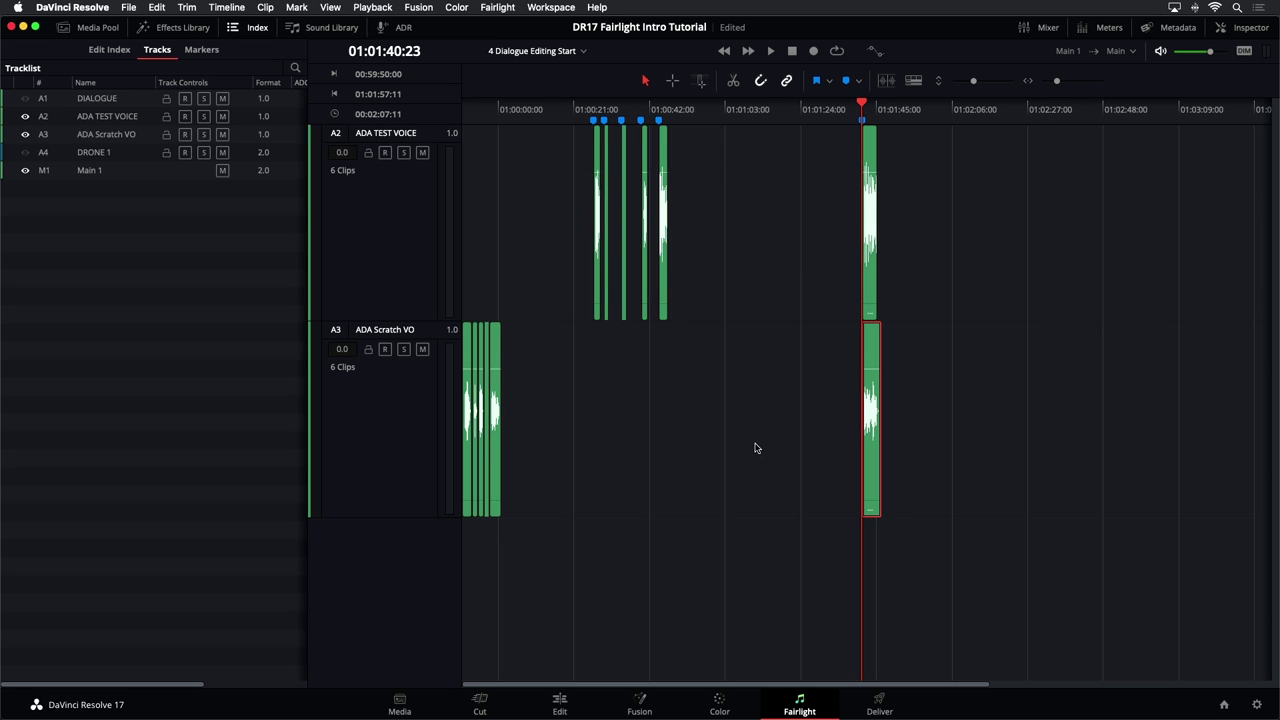
pyautogui.hotkey('shift', 'Up')
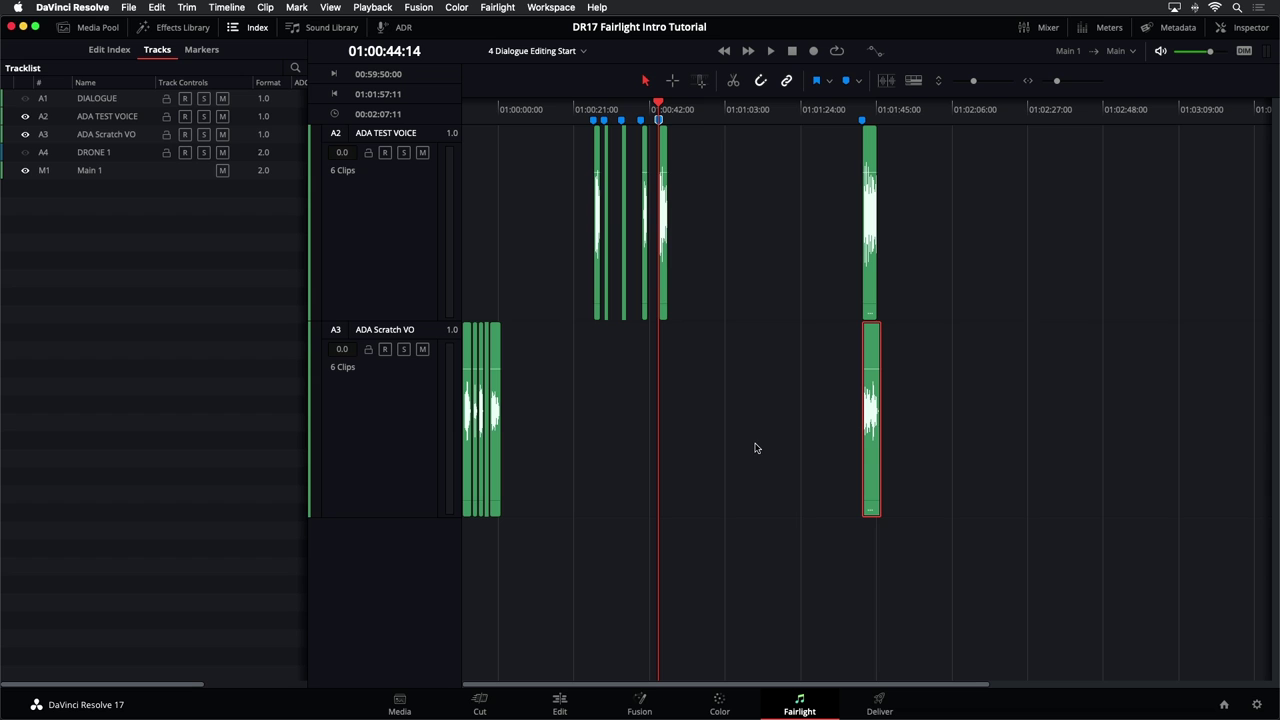
# - Show the DRONE 1 and DIALOGUE tracks again and reduce the track heights so the lower tracks fit in view
pyautogui.click(26, 153)
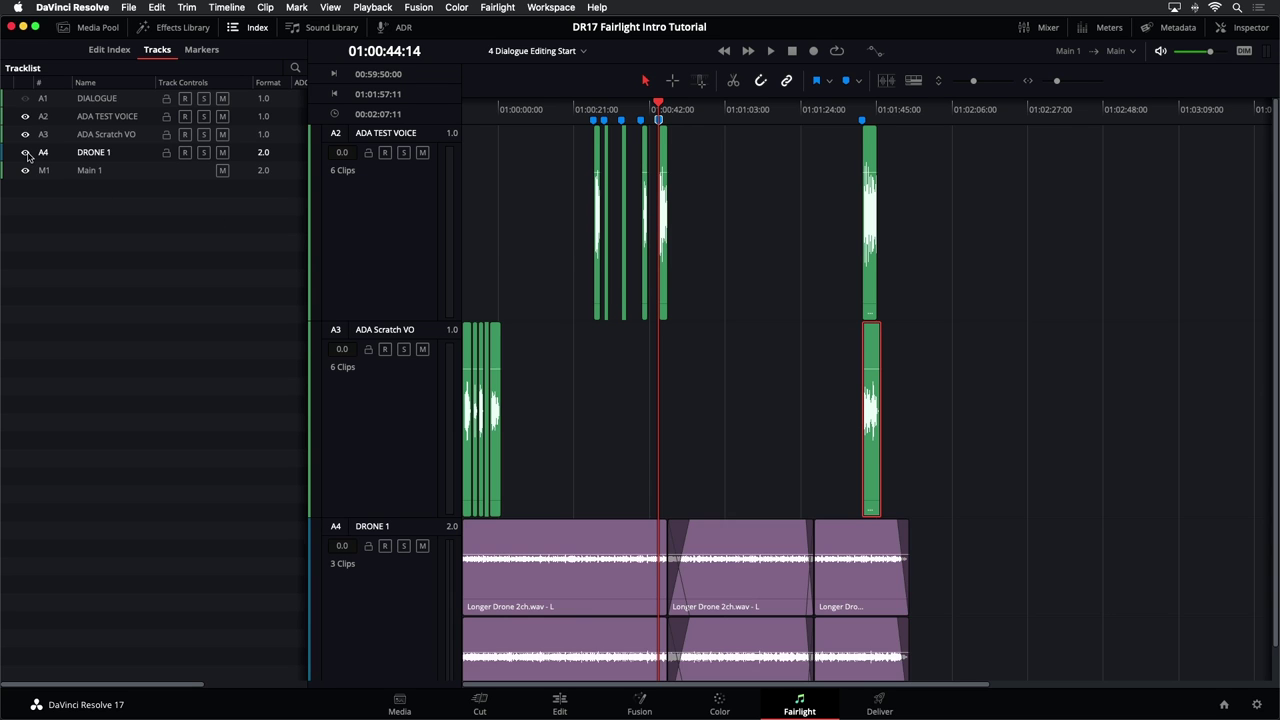
pyautogui.click(25, 98)
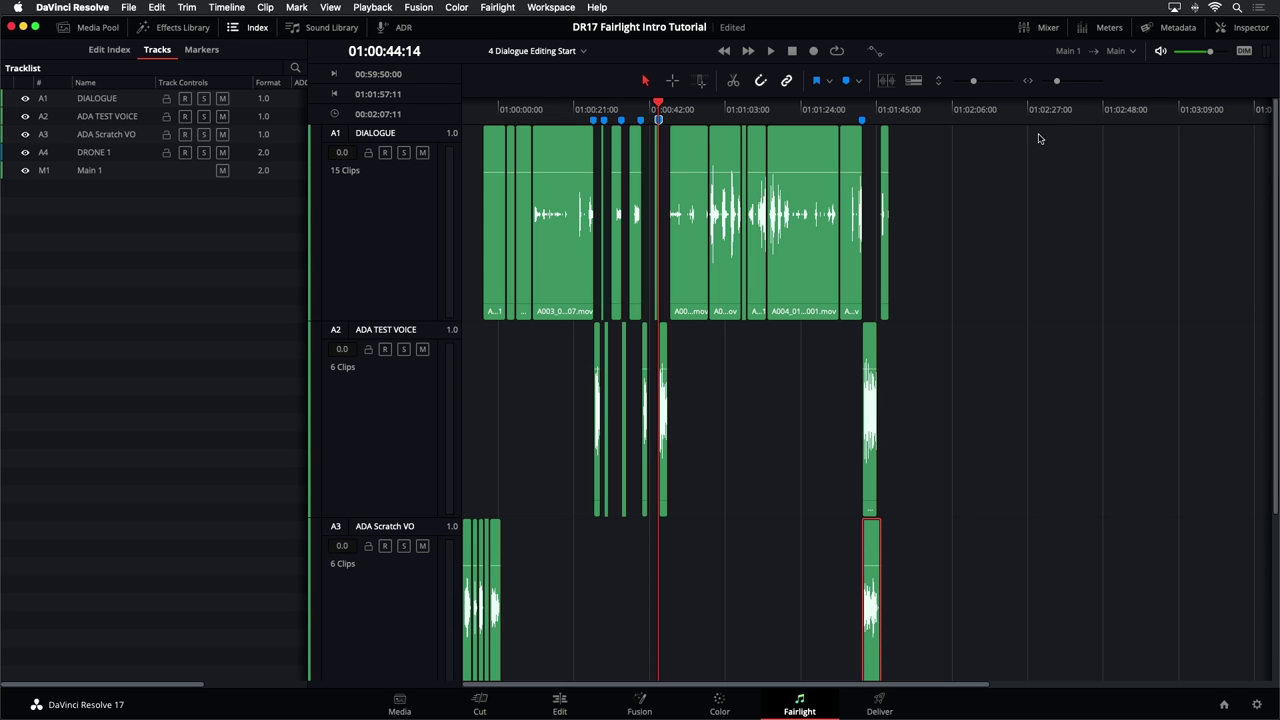
pyautogui.scroll(-3, 970, 80)
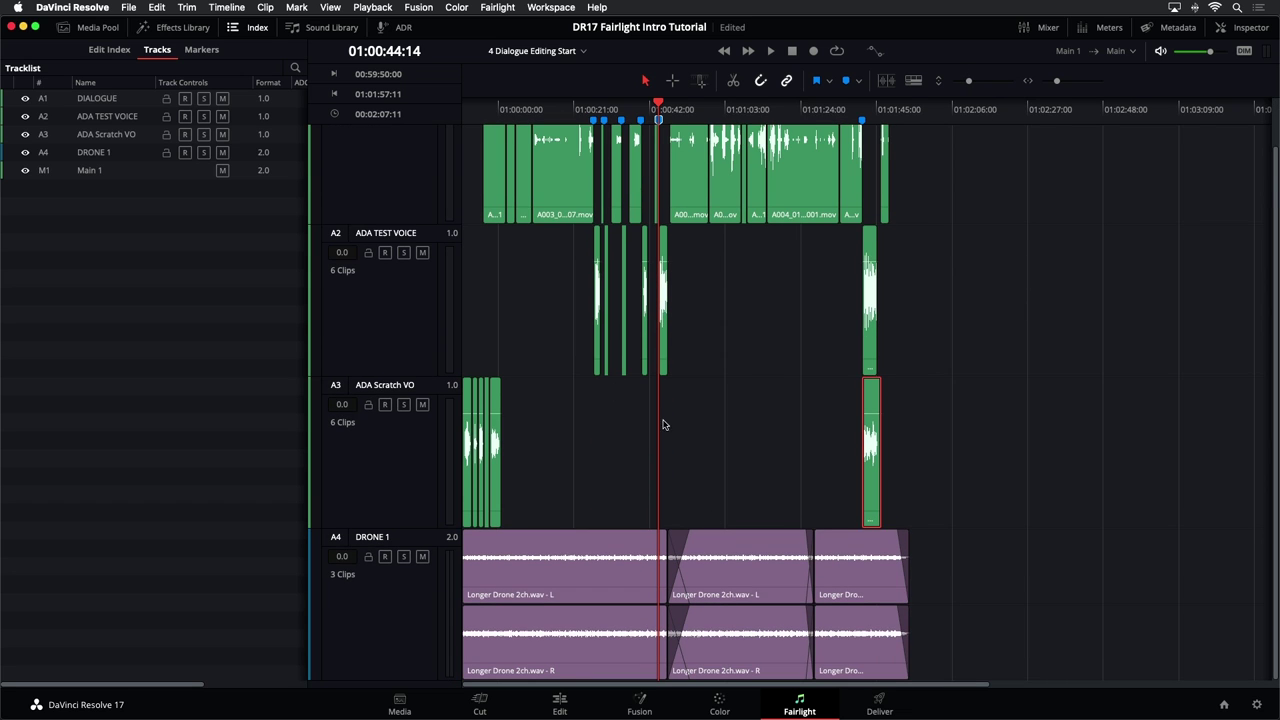
# - Move the fifth ADA Scratch VO clip to the marker at 01:00:44:14, beneath the matching ADA TEST VOICE clip
pyautogui.click(494, 447)
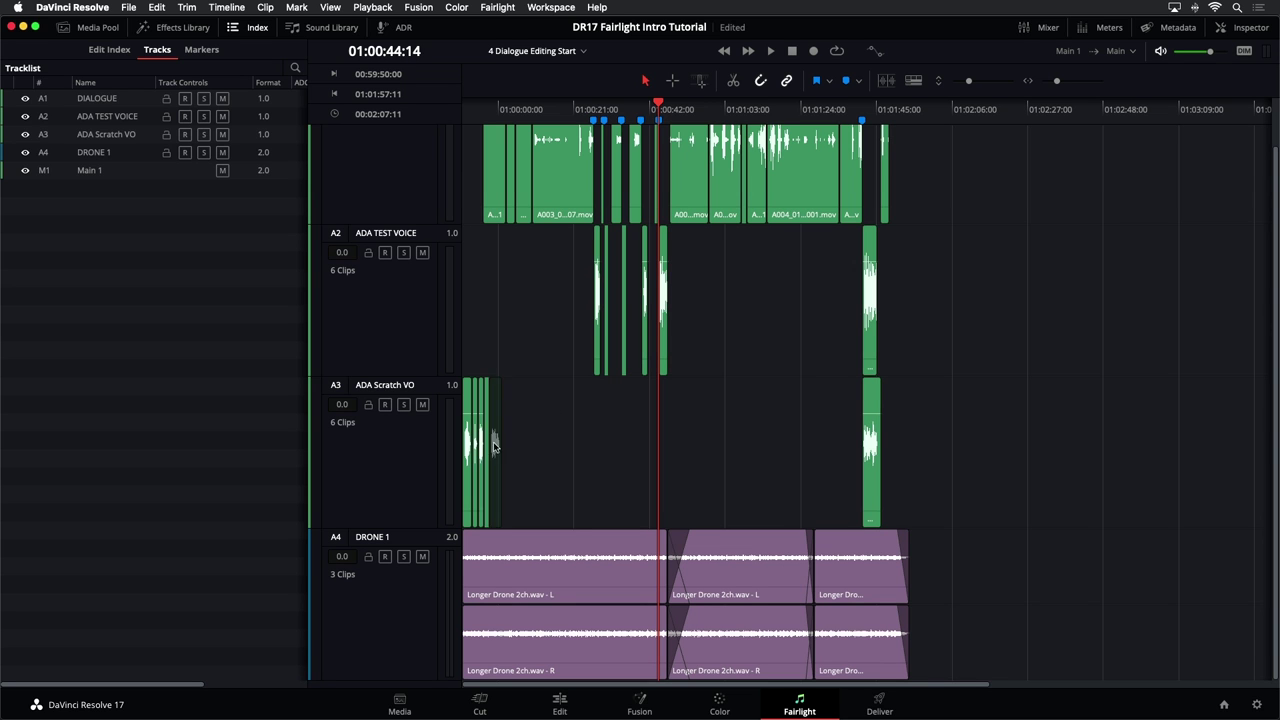
pyautogui.press('super+equal')
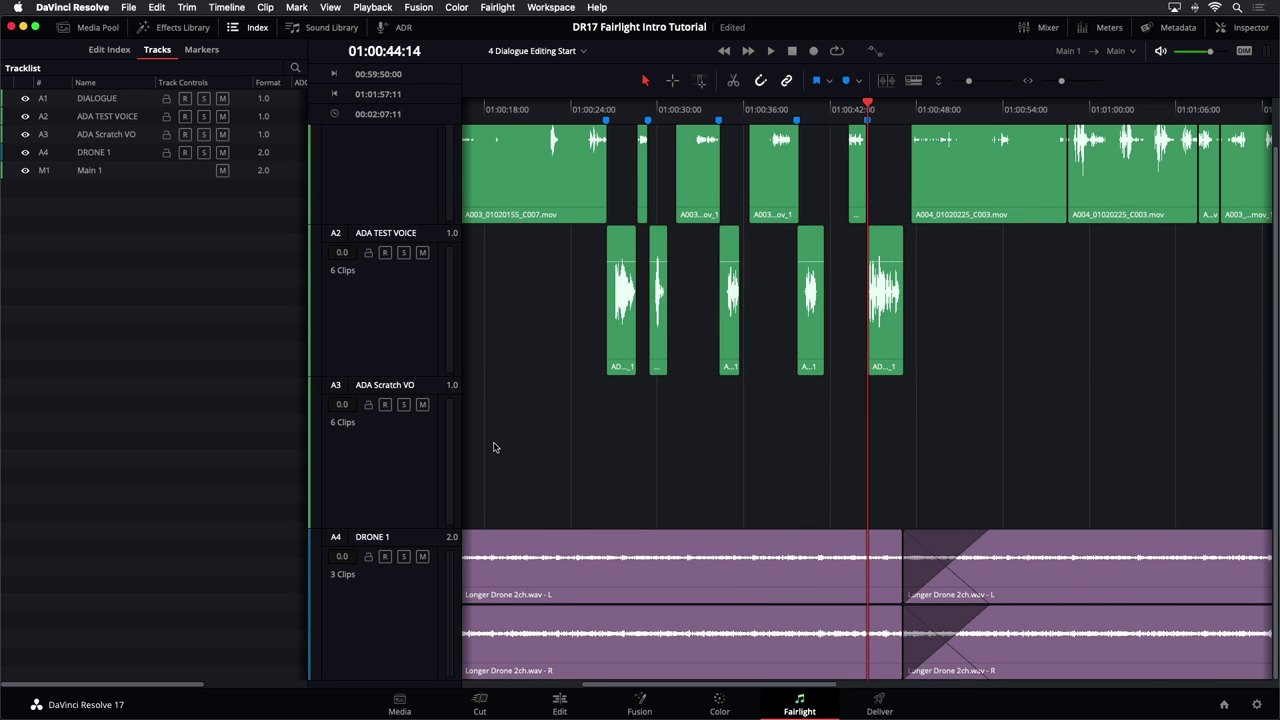
pyautogui.press('super+minus')
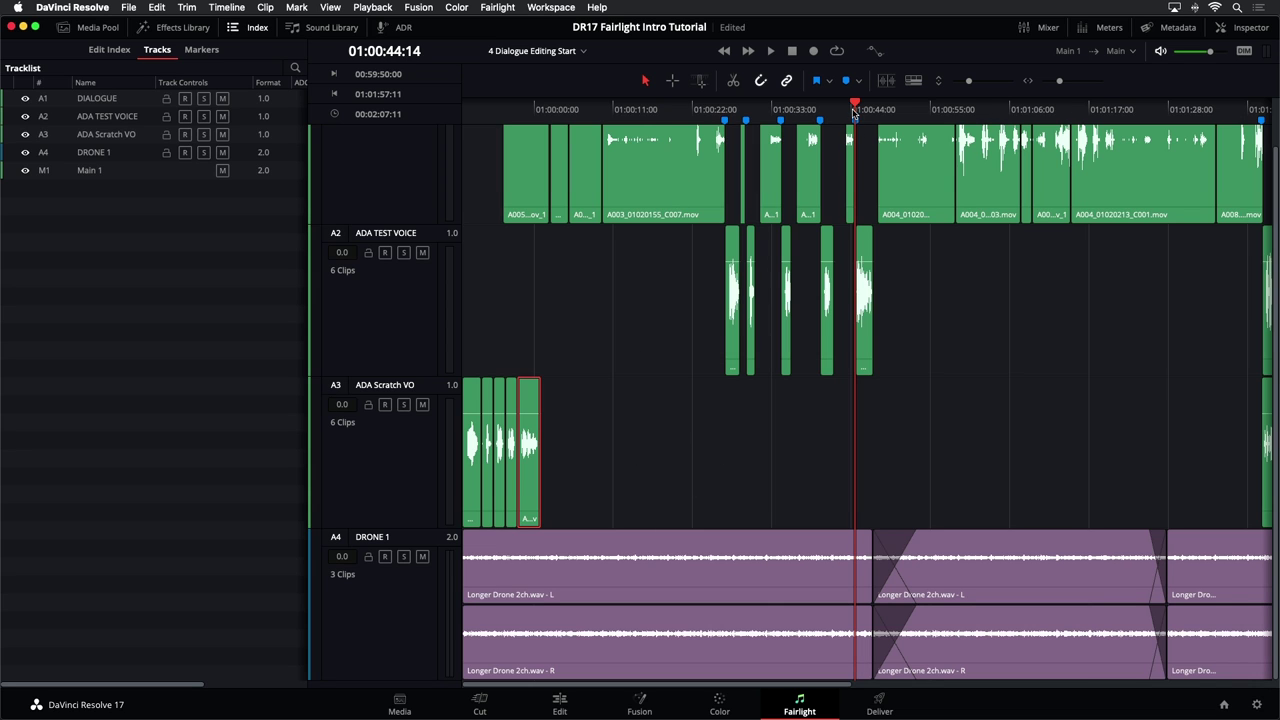
pyautogui.moveTo(856, 110); pyautogui.dragTo(838, 107)
pyautogui.click(568, 110)
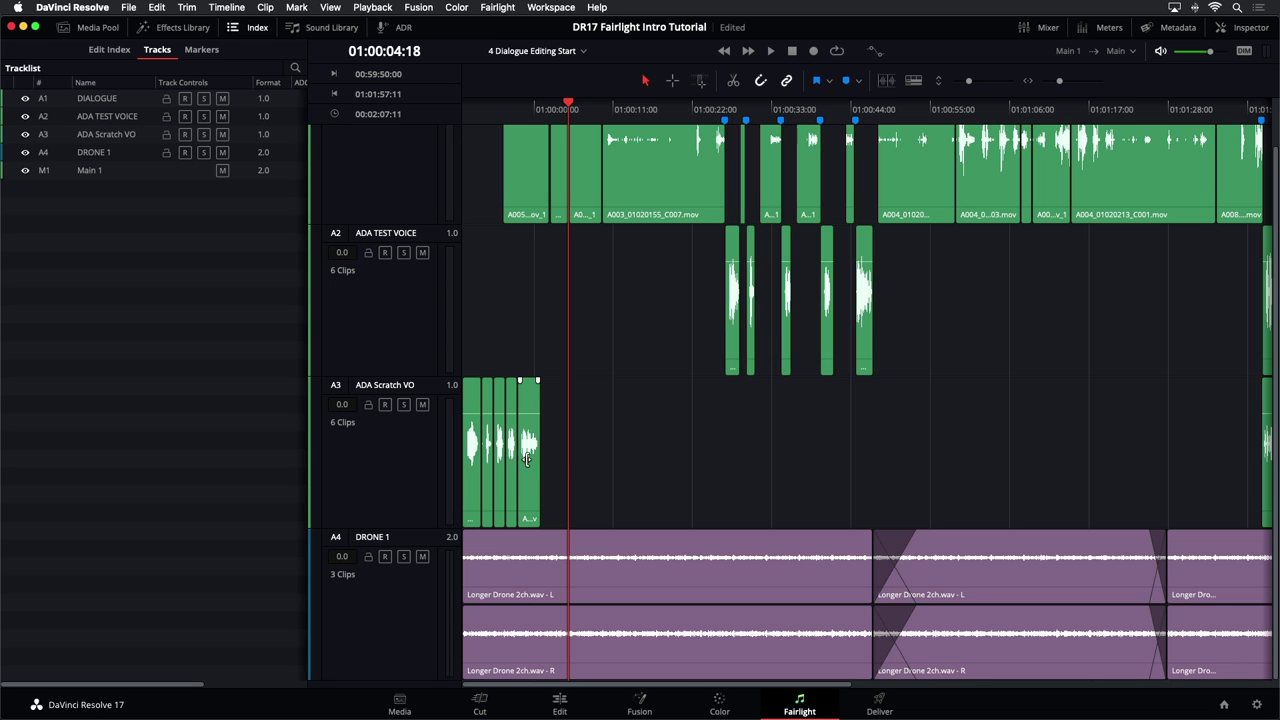
pyautogui.scroll(2, 530, 450)
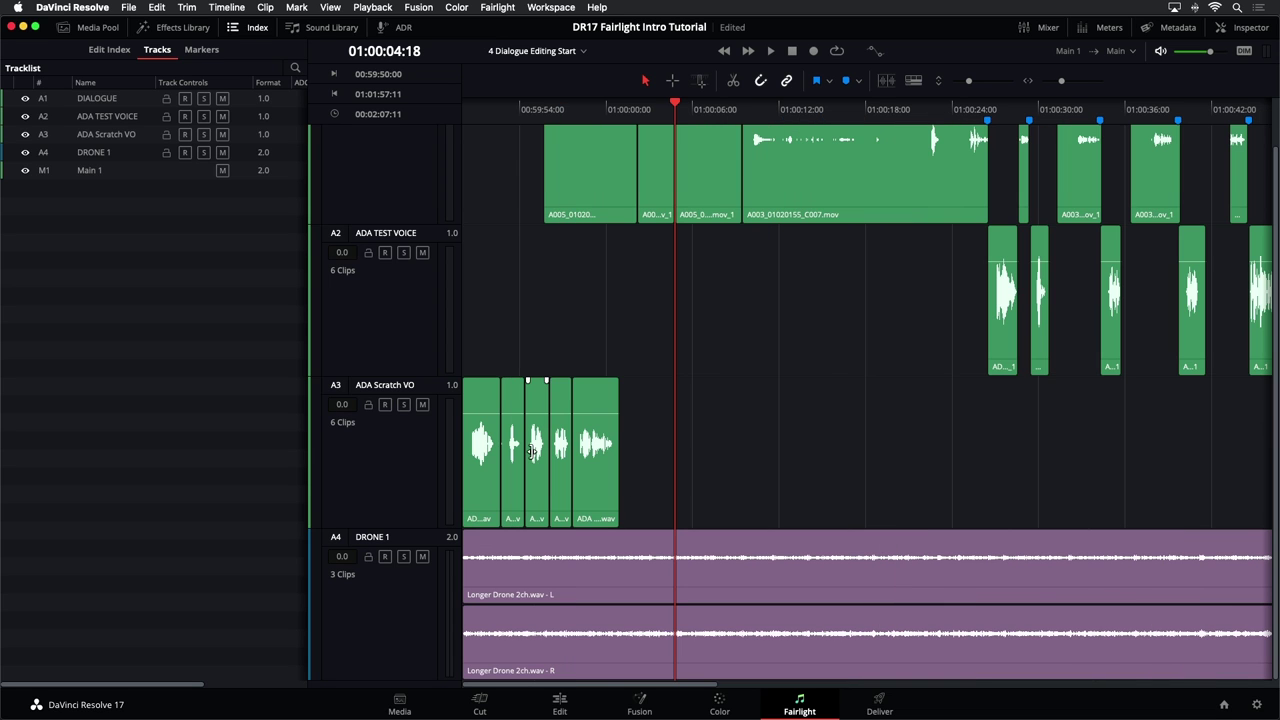
pyautogui.click(593, 506)
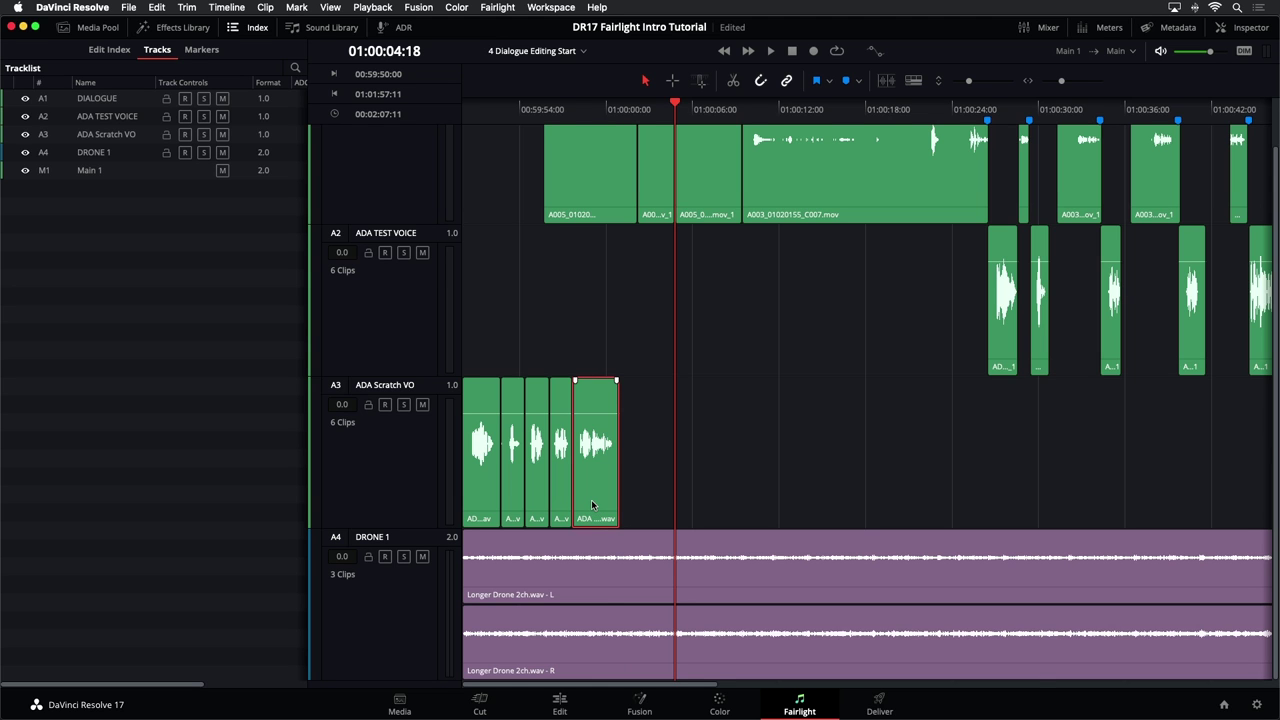
pyautogui.moveTo(591, 505); pyautogui.dragTo(1212, 463)
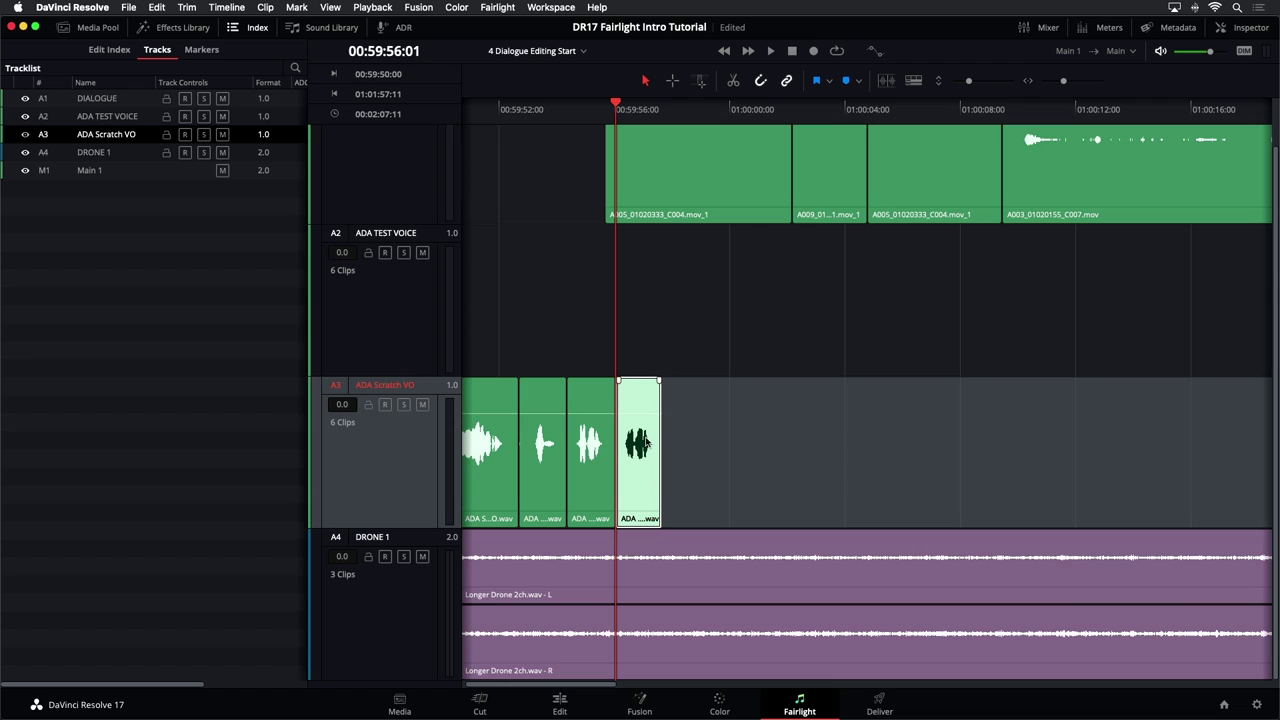
# - Cut the fourth ADA Scratch VO clip, which starts at 00:59:56:01, and show the timeline markers
pyautogui.rightClick(638, 399)
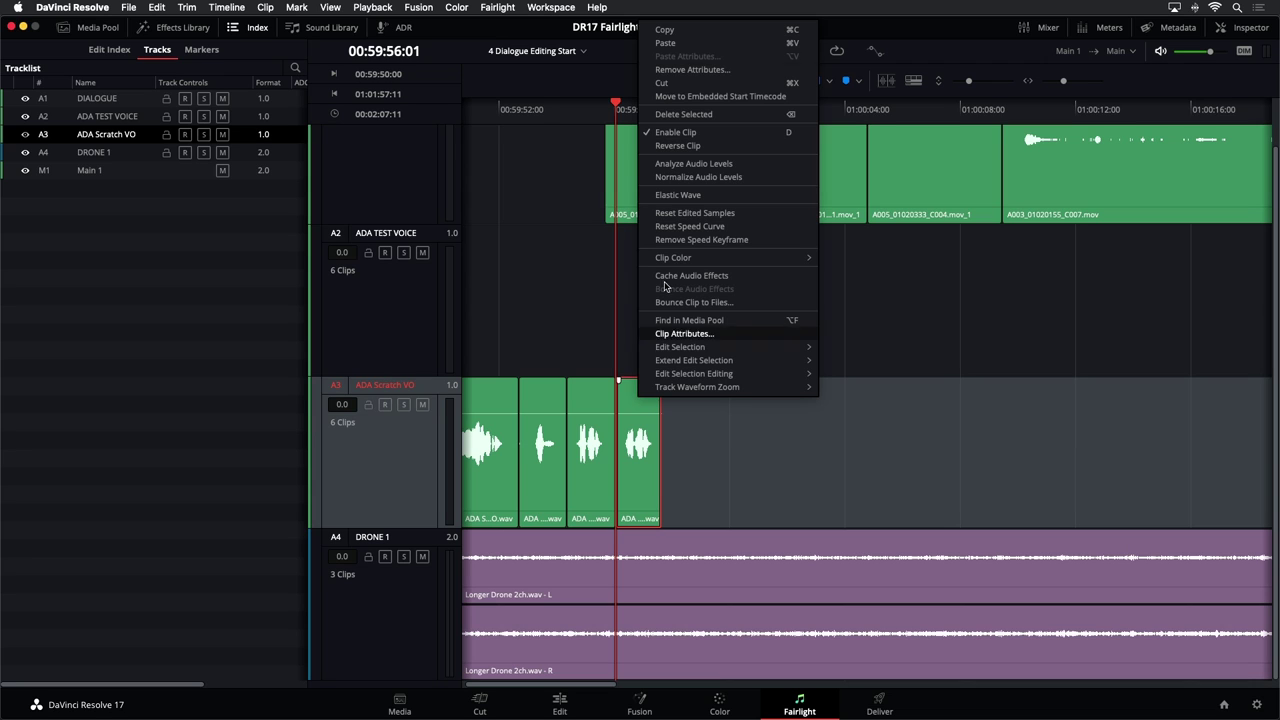
pyautogui.click(676, 84)
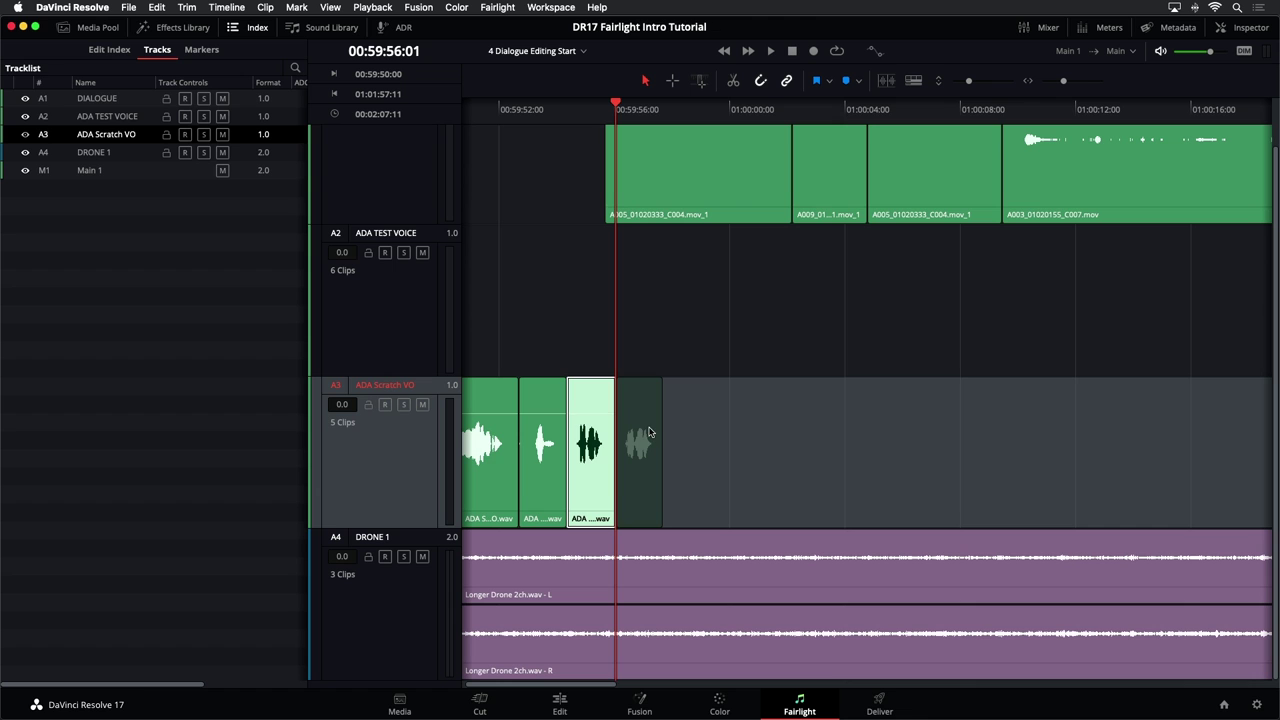
pyautogui.scroll(-2, 649, 432)
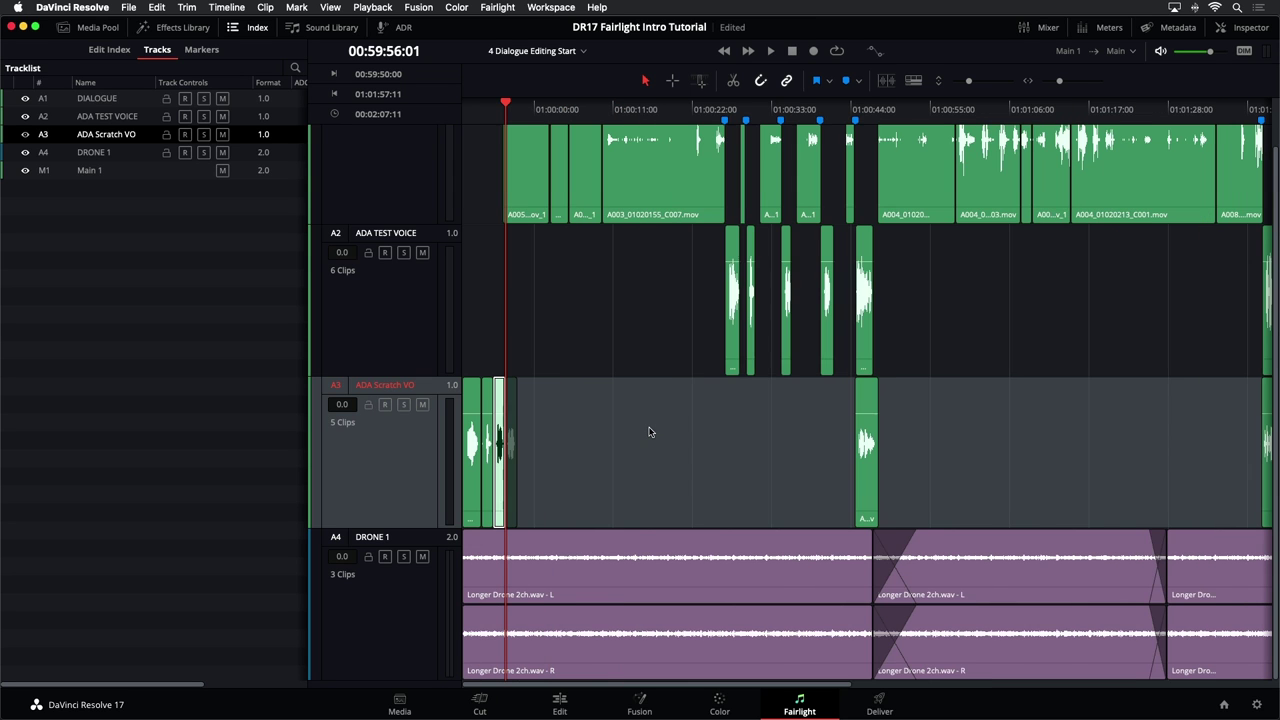
pyautogui.scroll(1, 649, 432)
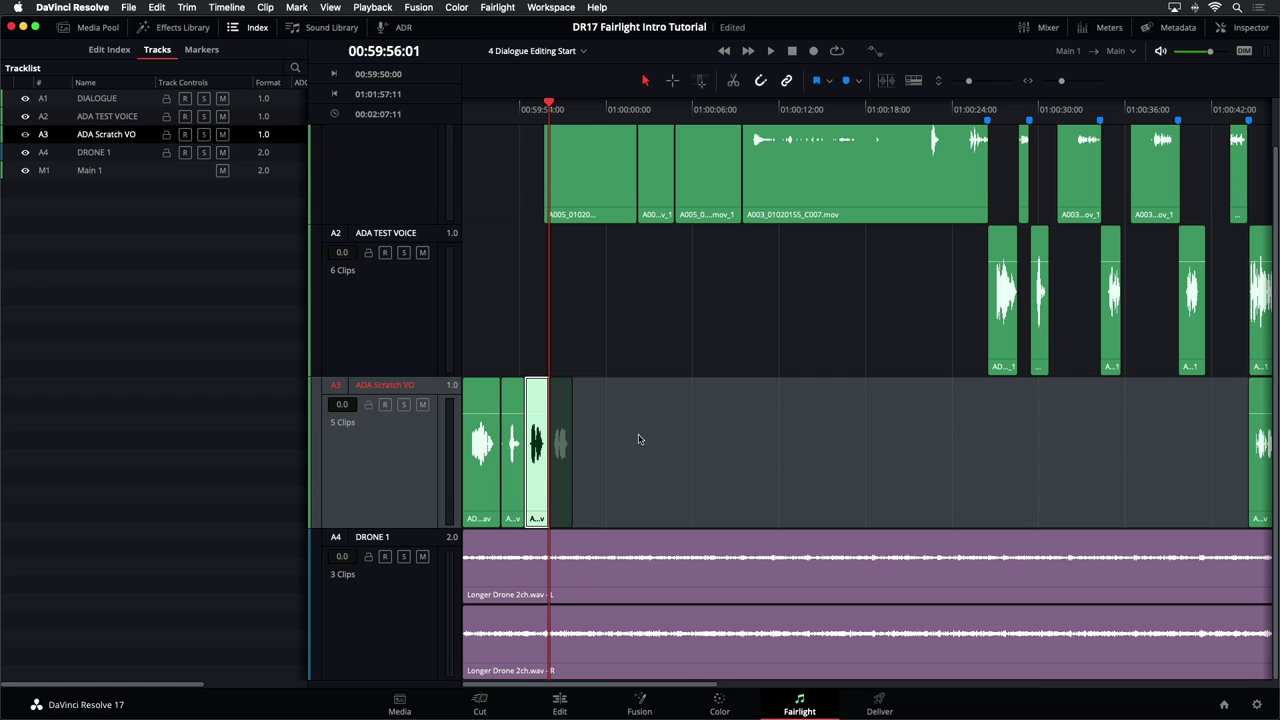
# - Paste the cut clip on the ADA Scratch VO track at the marker at 01:00:39:16
pyautogui.press('Down')
pyautogui.press('Down')
pyautogui.press('Down')
pyautogui.press('Down')
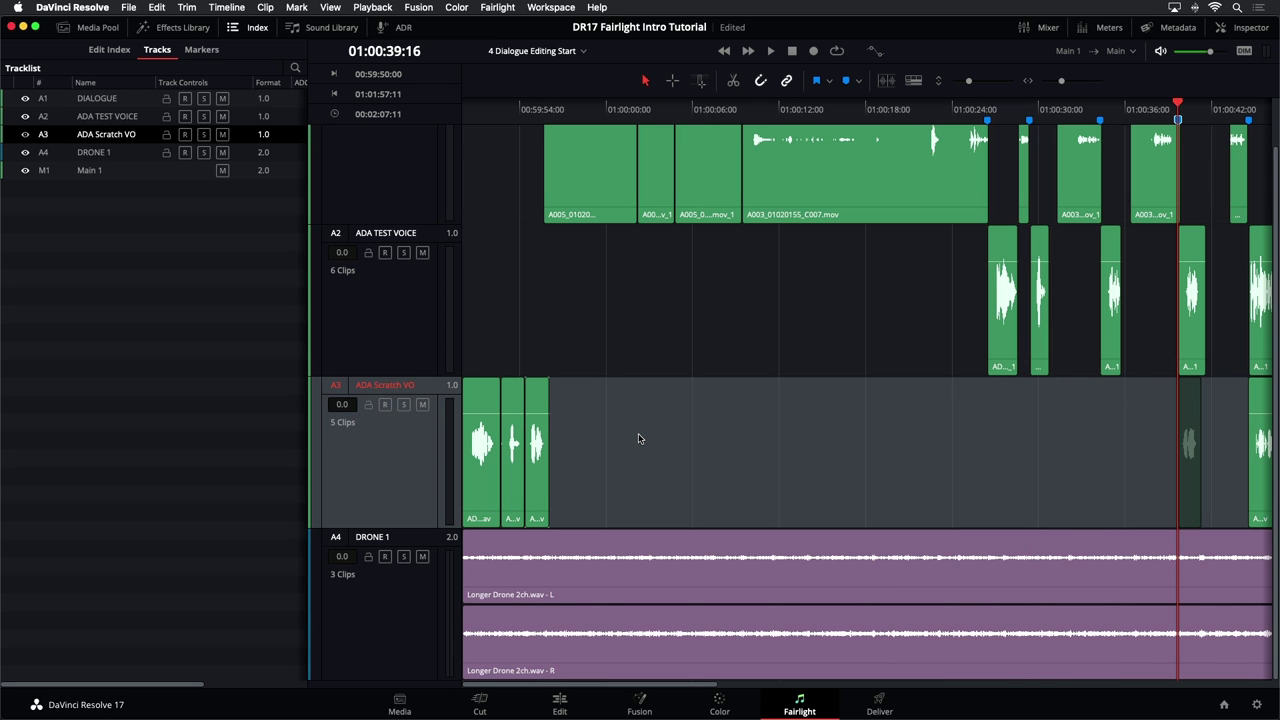
pyautogui.hotkey('ctrl', 'v')
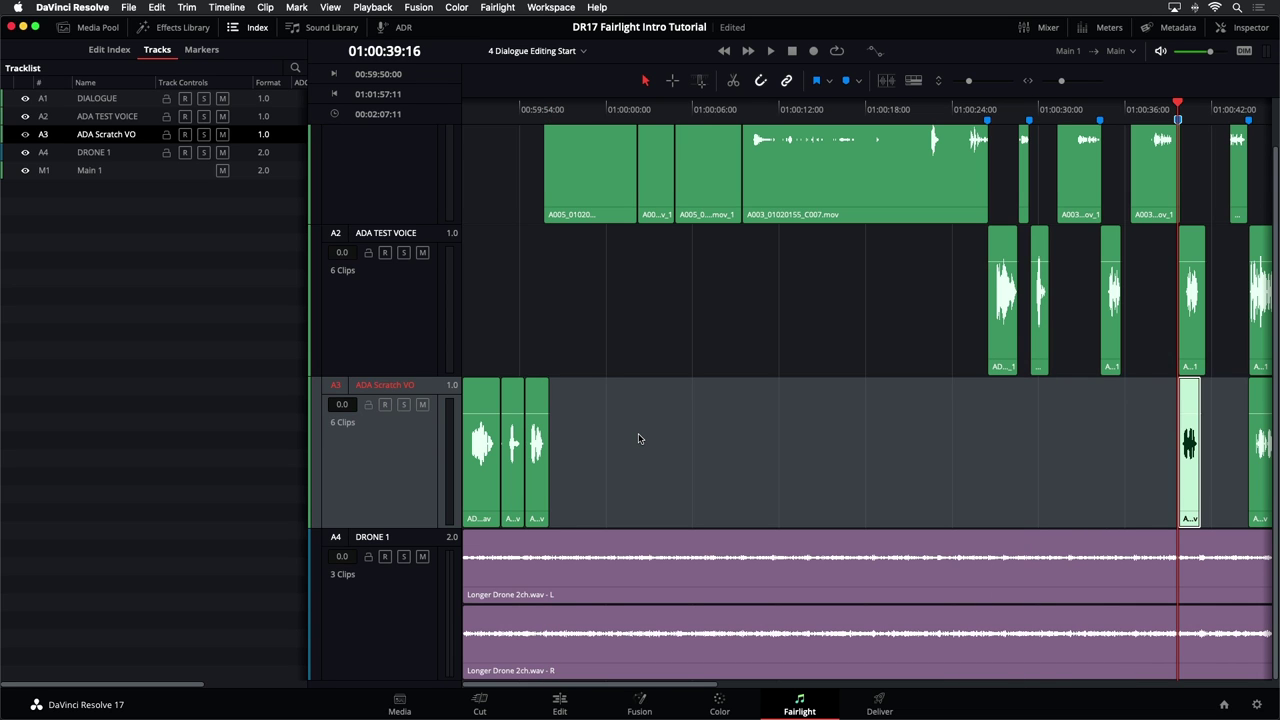
# - Cut the third ADA Scratch VO clip, which starts at 00:59:54:08
pyautogui.press('Down')
pyautogui.press('Down')
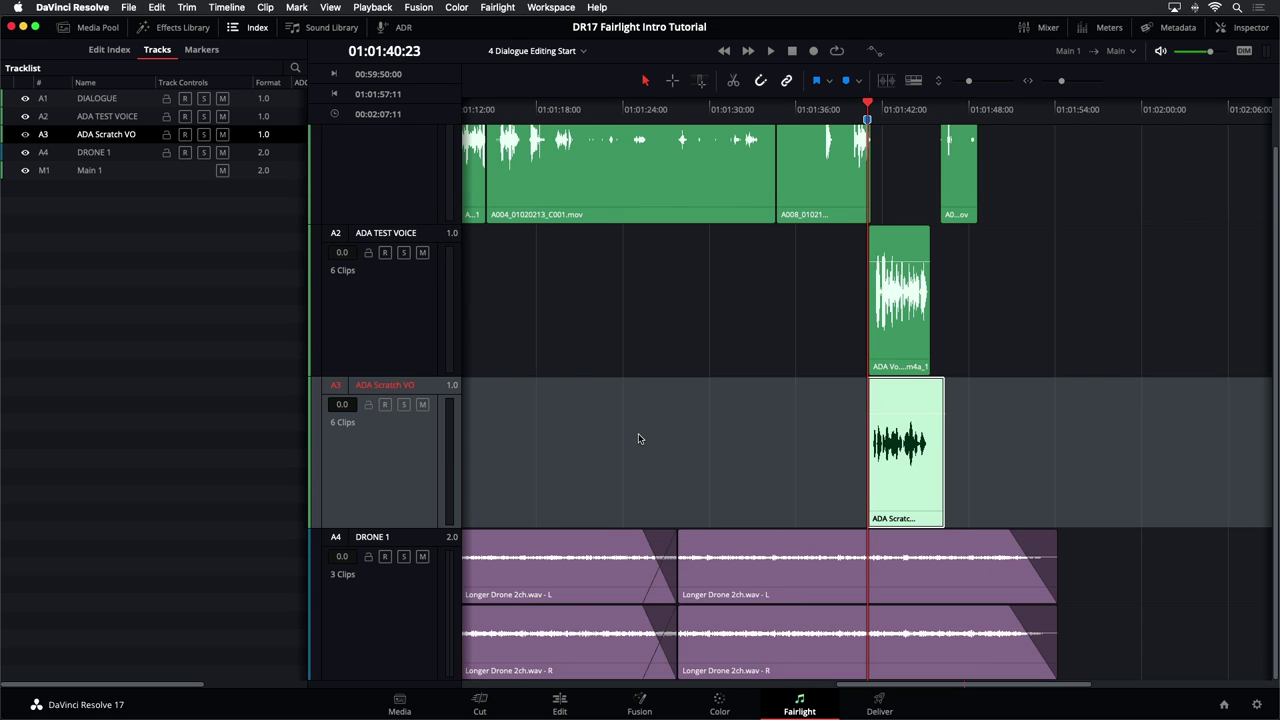
pyautogui.press('Up')
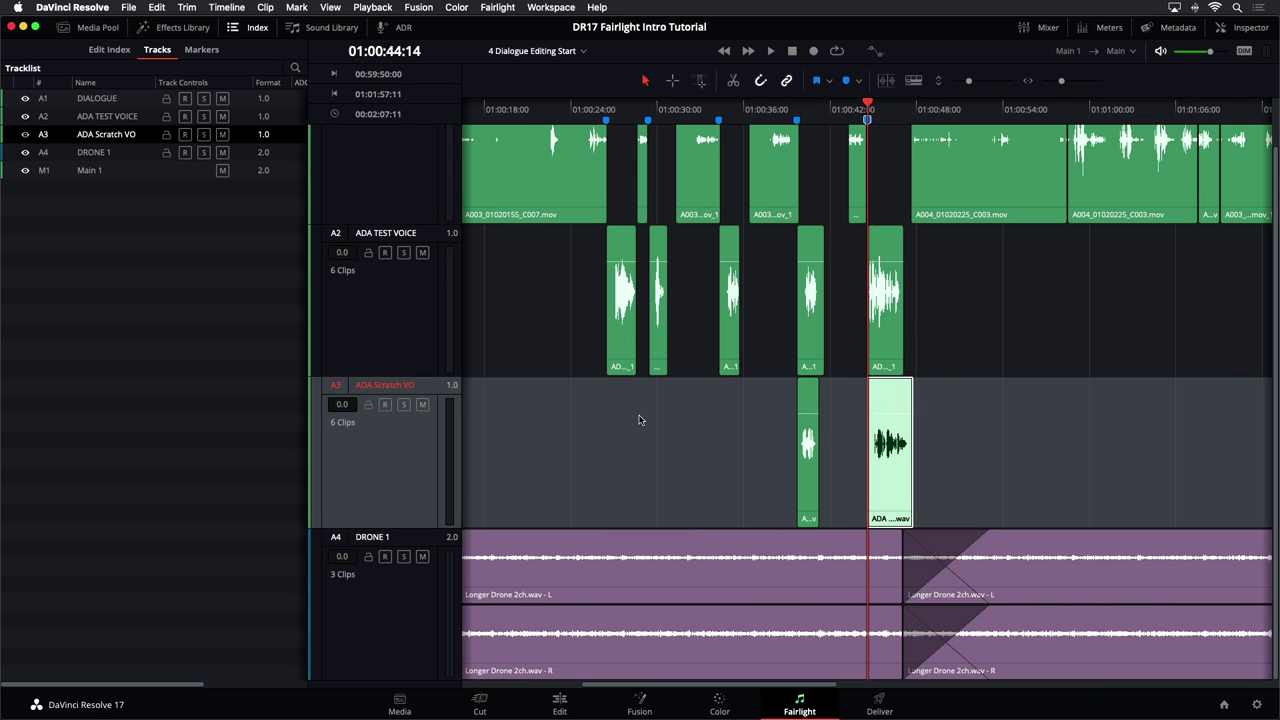
pyautogui.press('Up')
pyautogui.press('Home')
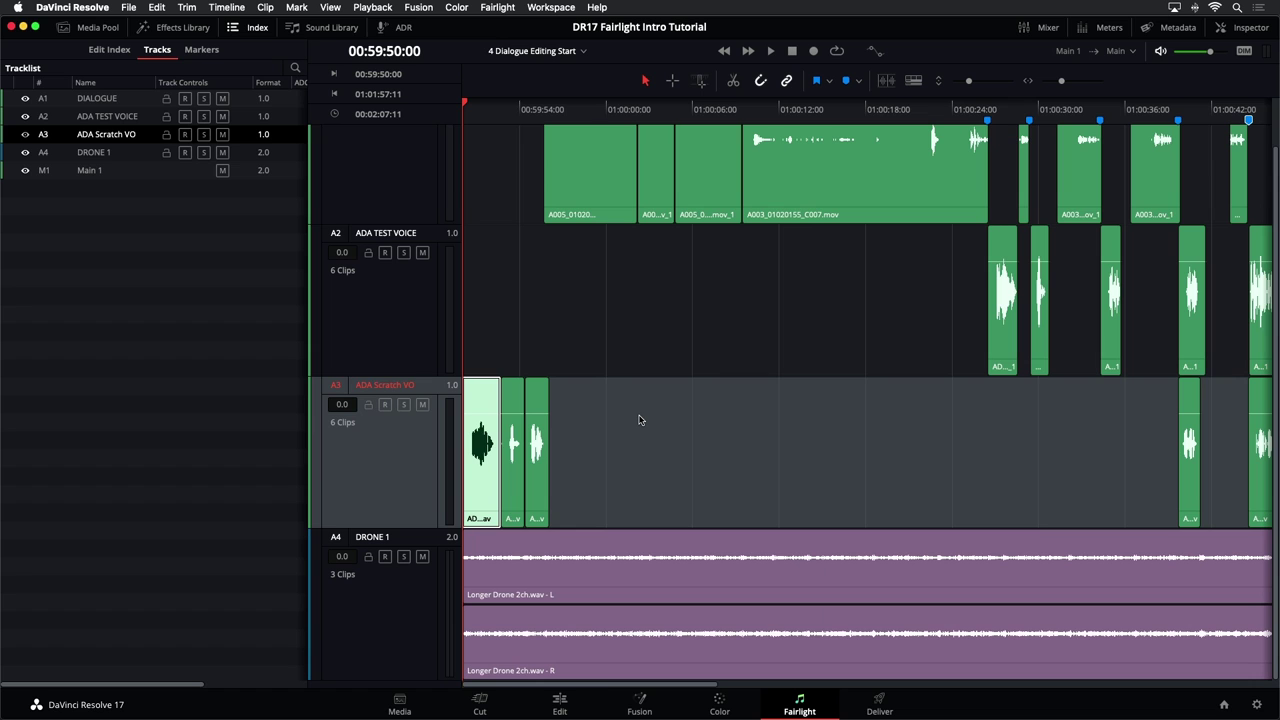
pyautogui.press('Down')
pyautogui.press('Down')
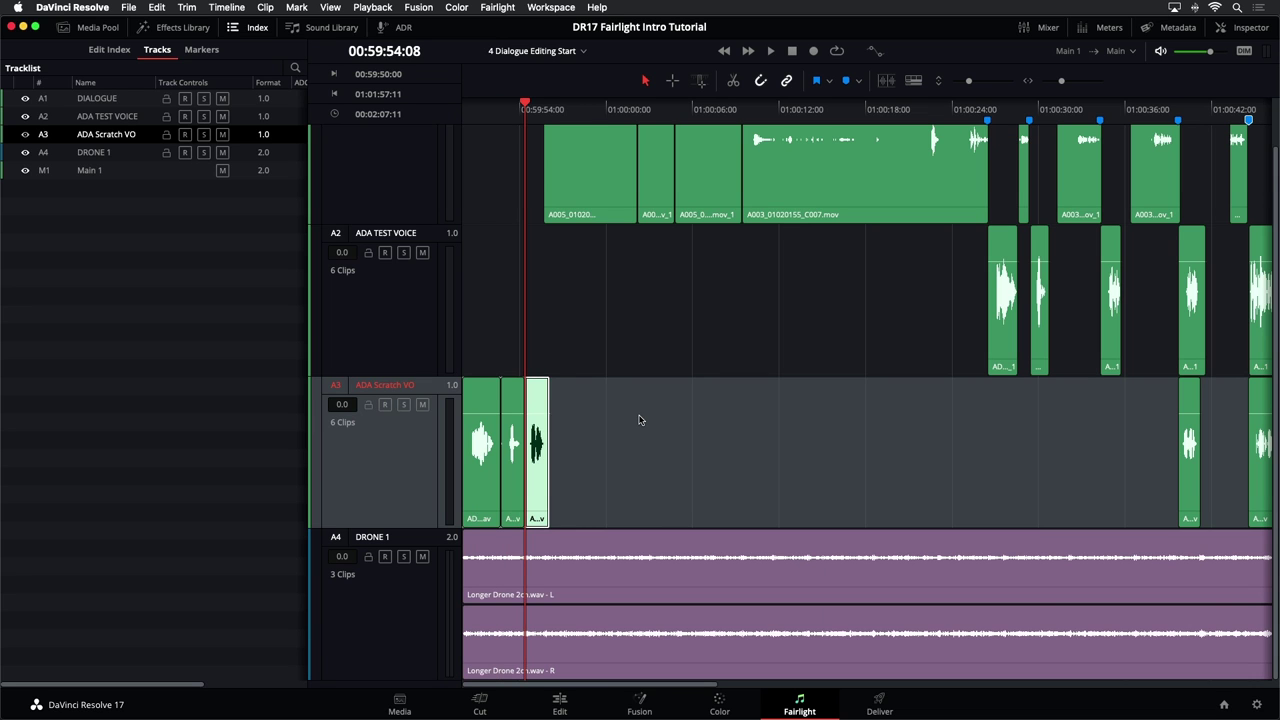
pyautogui.press('Home')
pyautogui.press('Down')
pyautogui.press('Down')
pyautogui.press('Up')
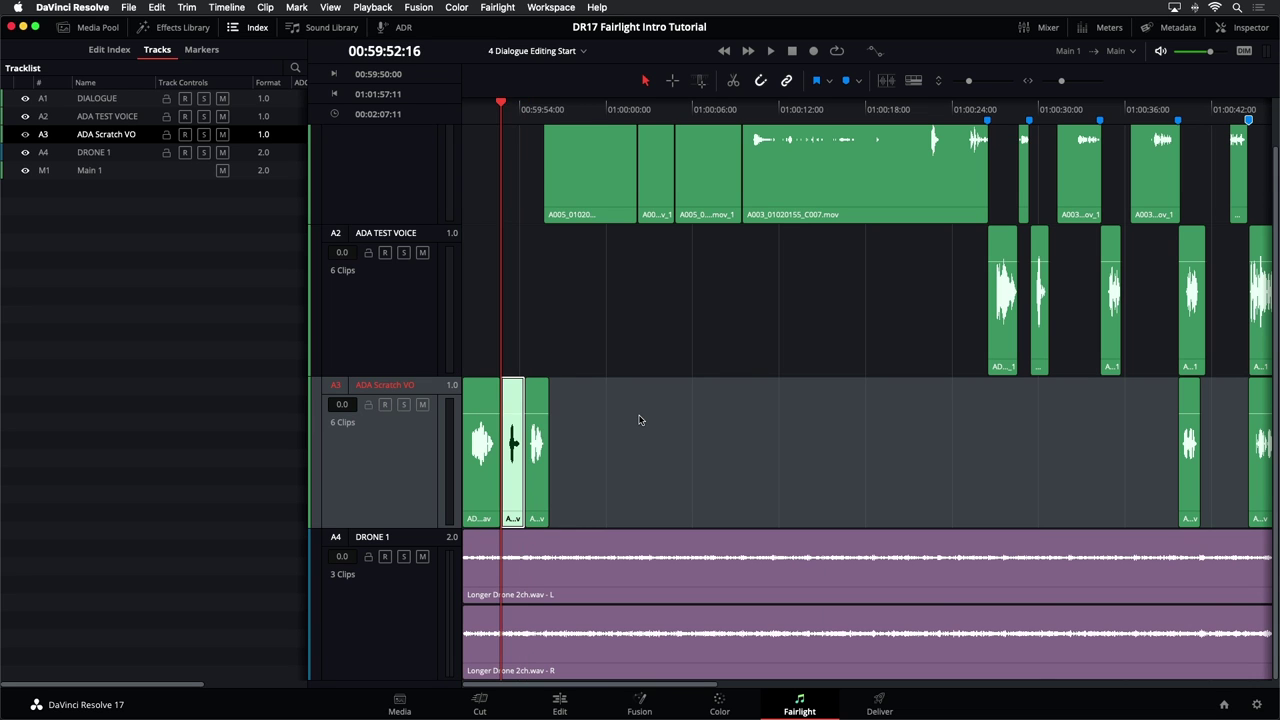
pyautogui.press('Down')
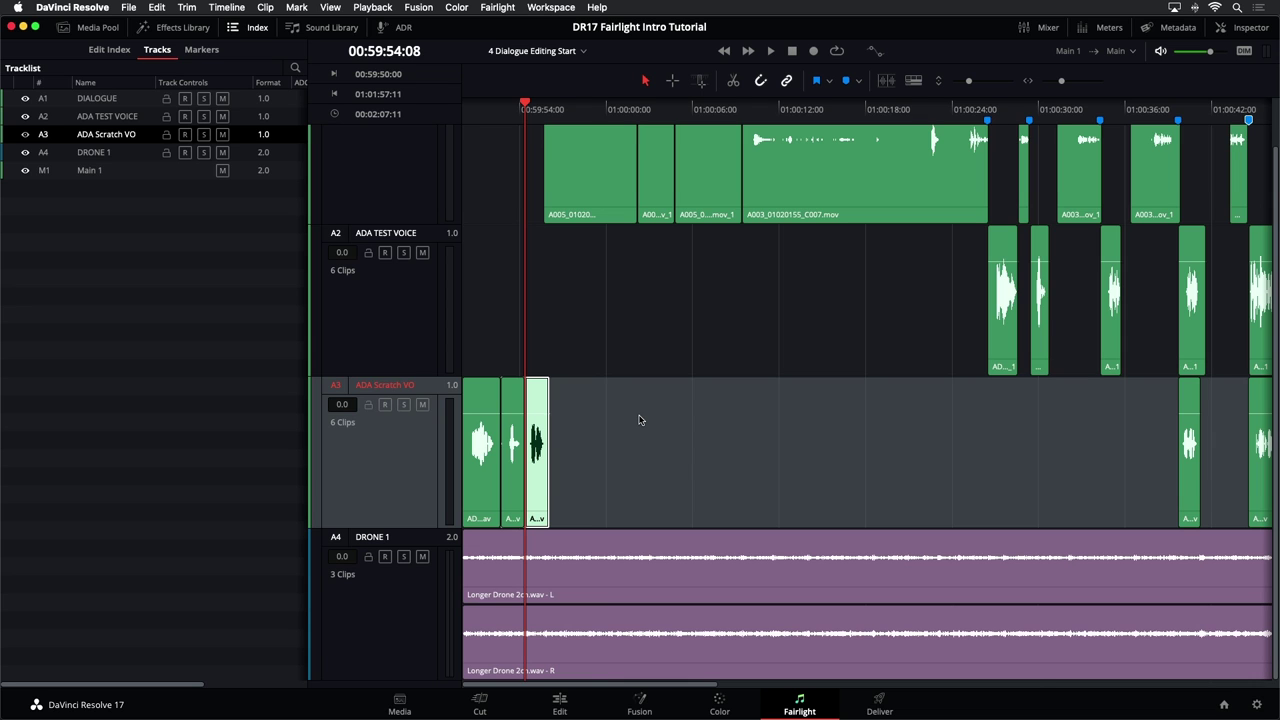
pyautogui.press('Delete')
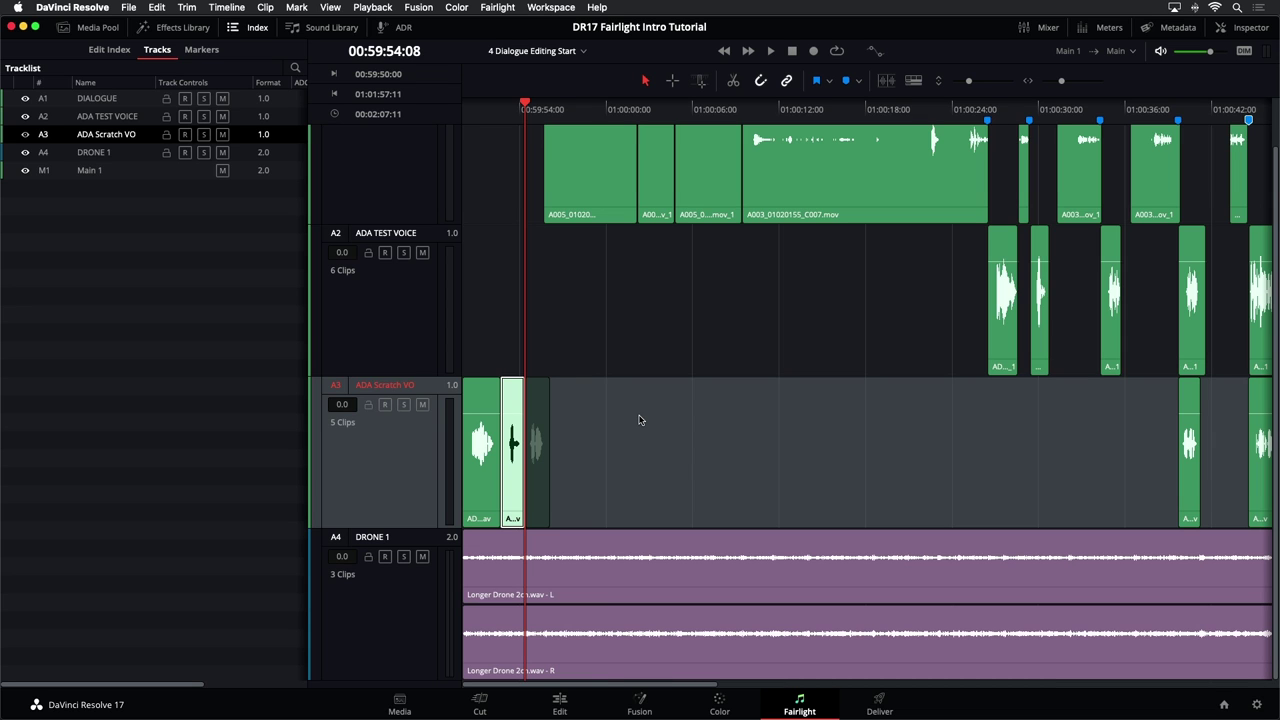
# - Paste the cut clip on the ADA Scratch VO track at the marker at 01:00:34:06
pyautogui.press('Down')
pyautogui.press('Down')
pyautogui.press('Down')
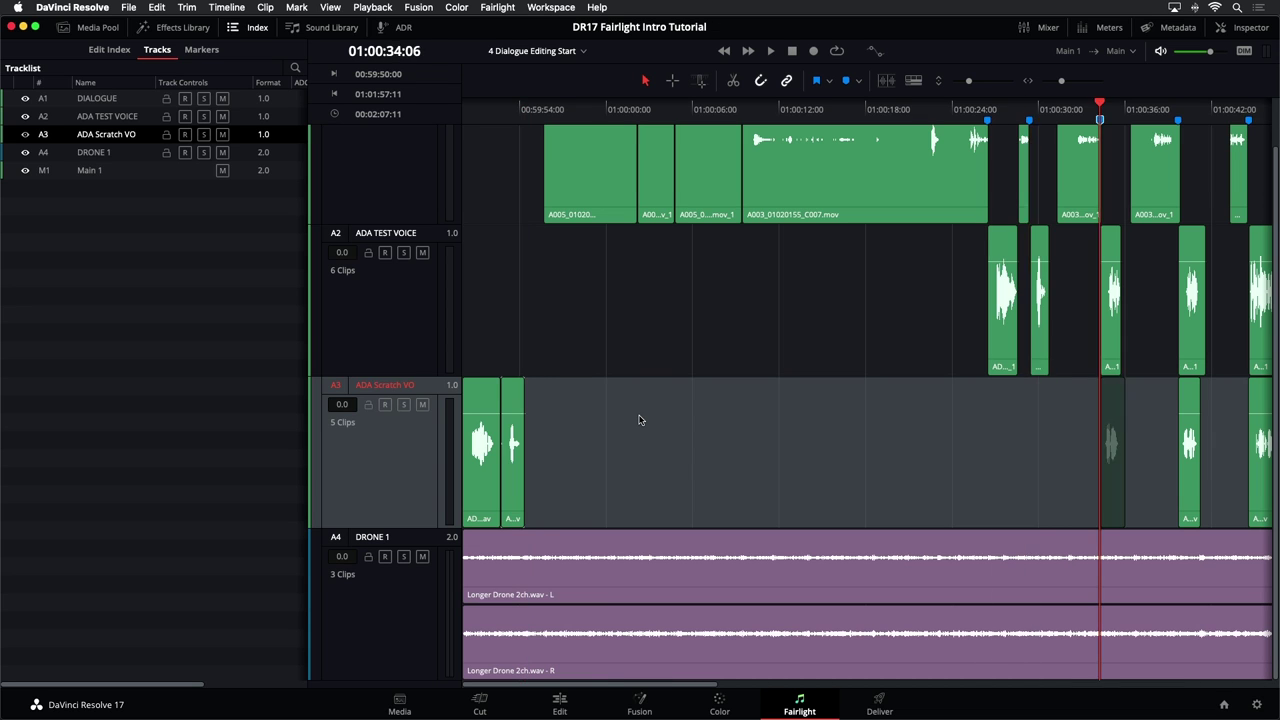
pyautogui.hotkey('ctrl', 'z')
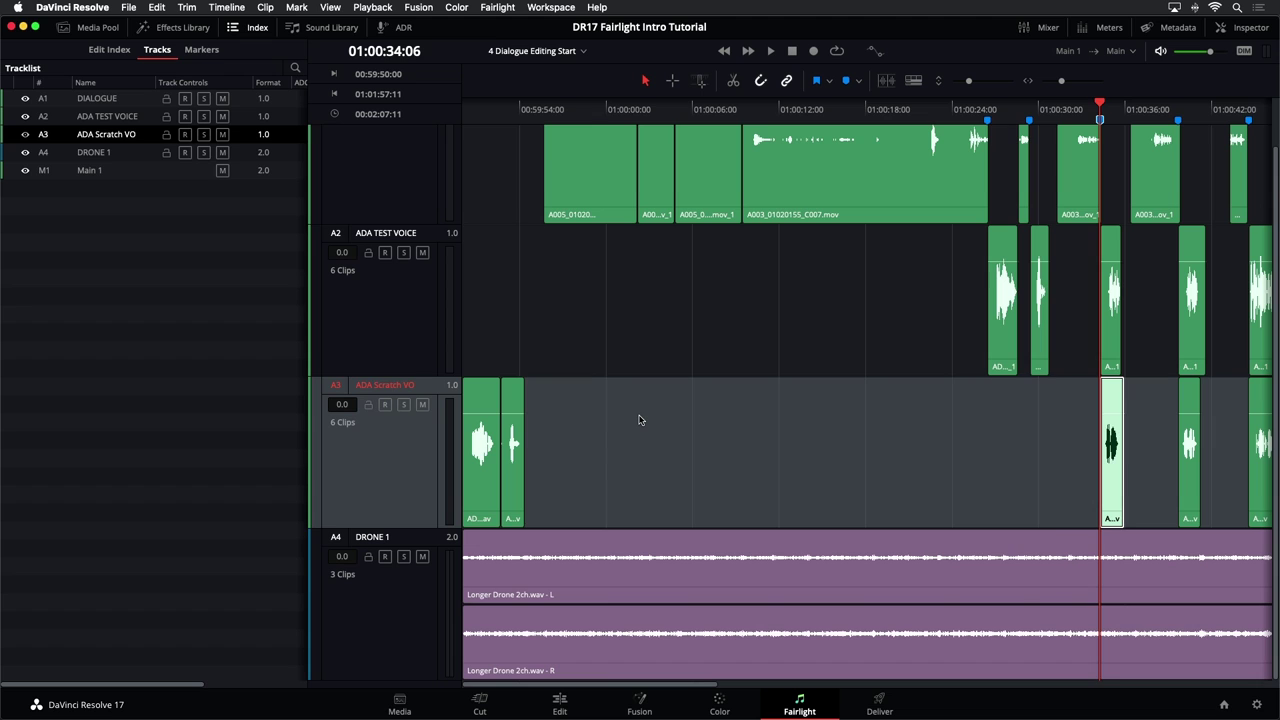
# - Cut the second ADA Scratch VO clip, which starts at 00:59:52:16, with its track selected
pyautogui.press('j')
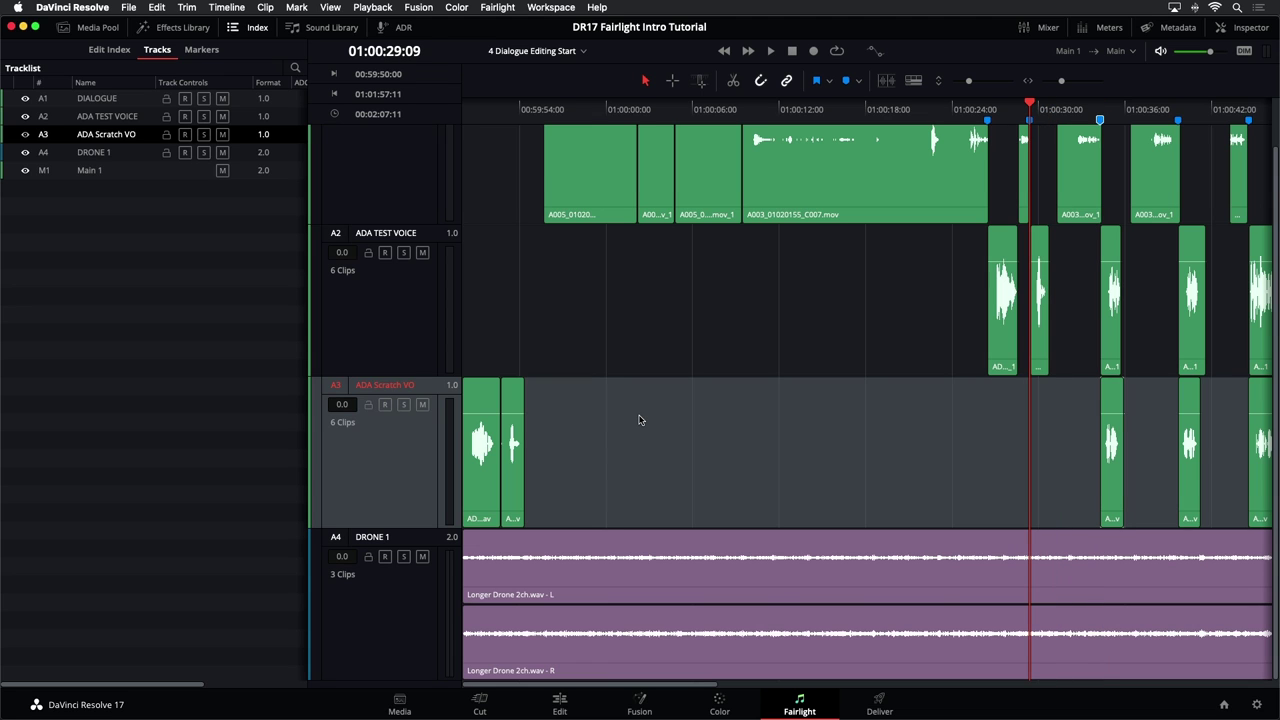
pyautogui.press('Home')
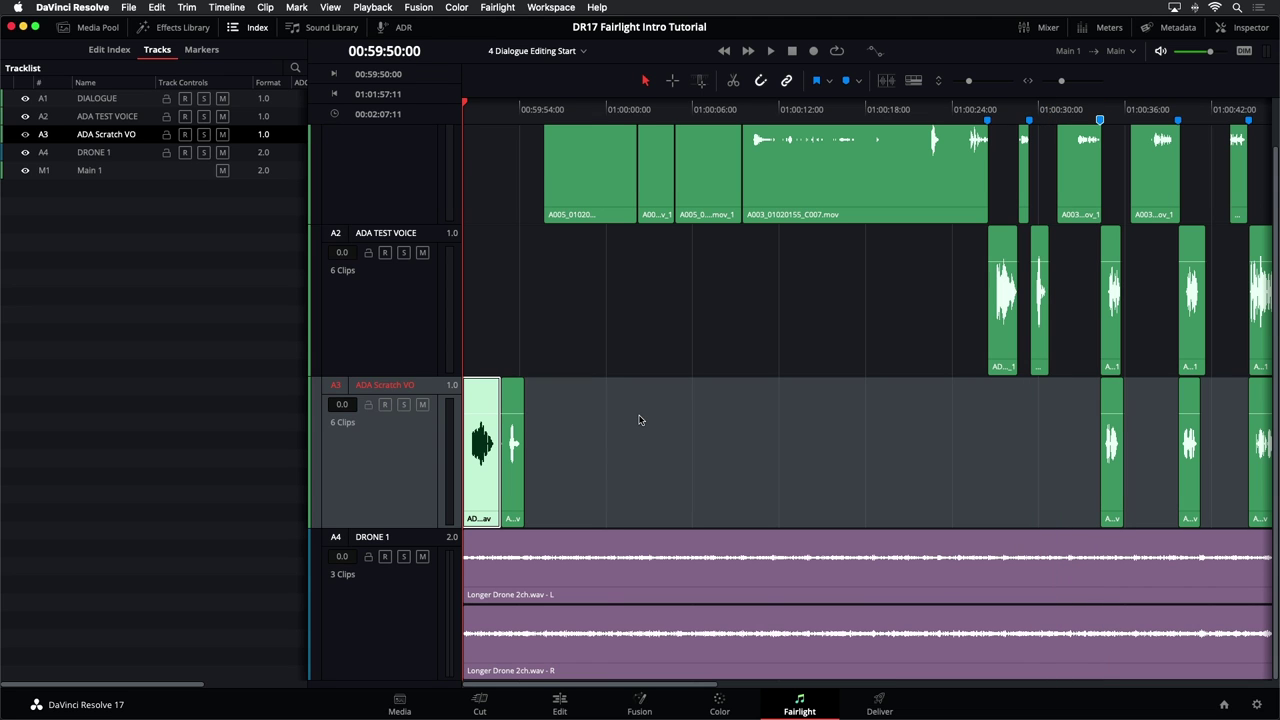
pyautogui.press('Down')
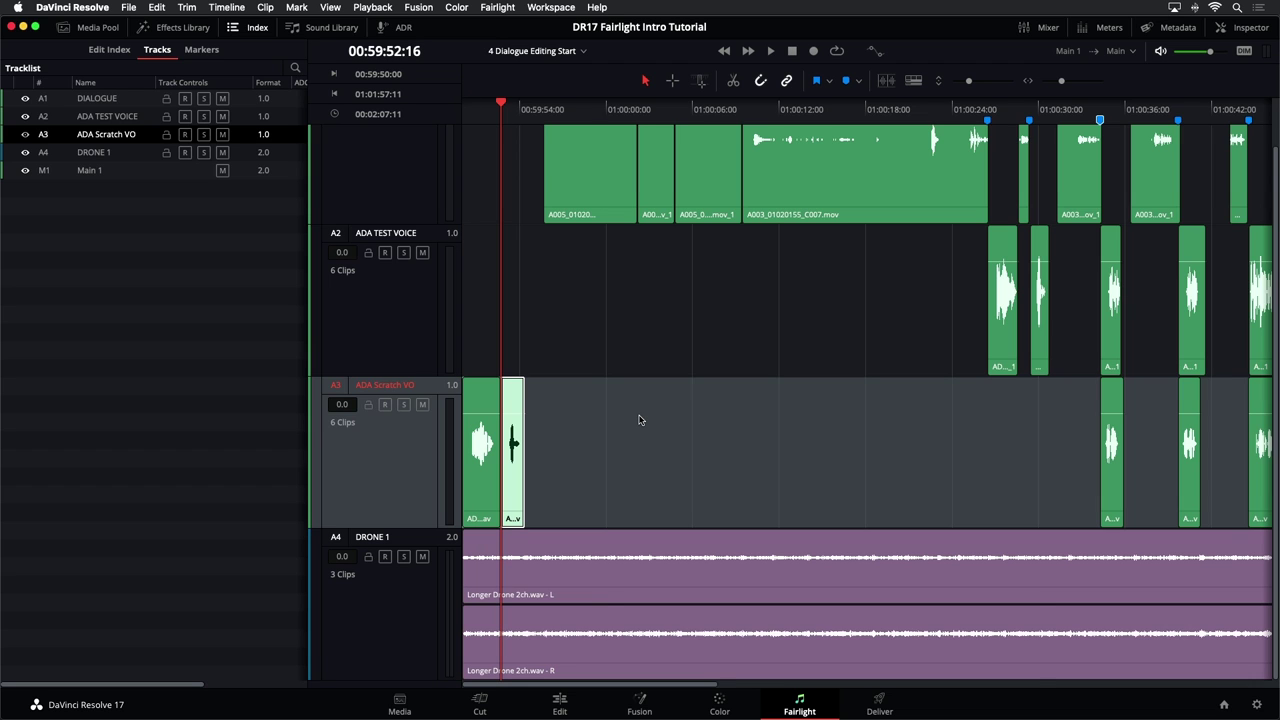
pyautogui.click(397, 437)
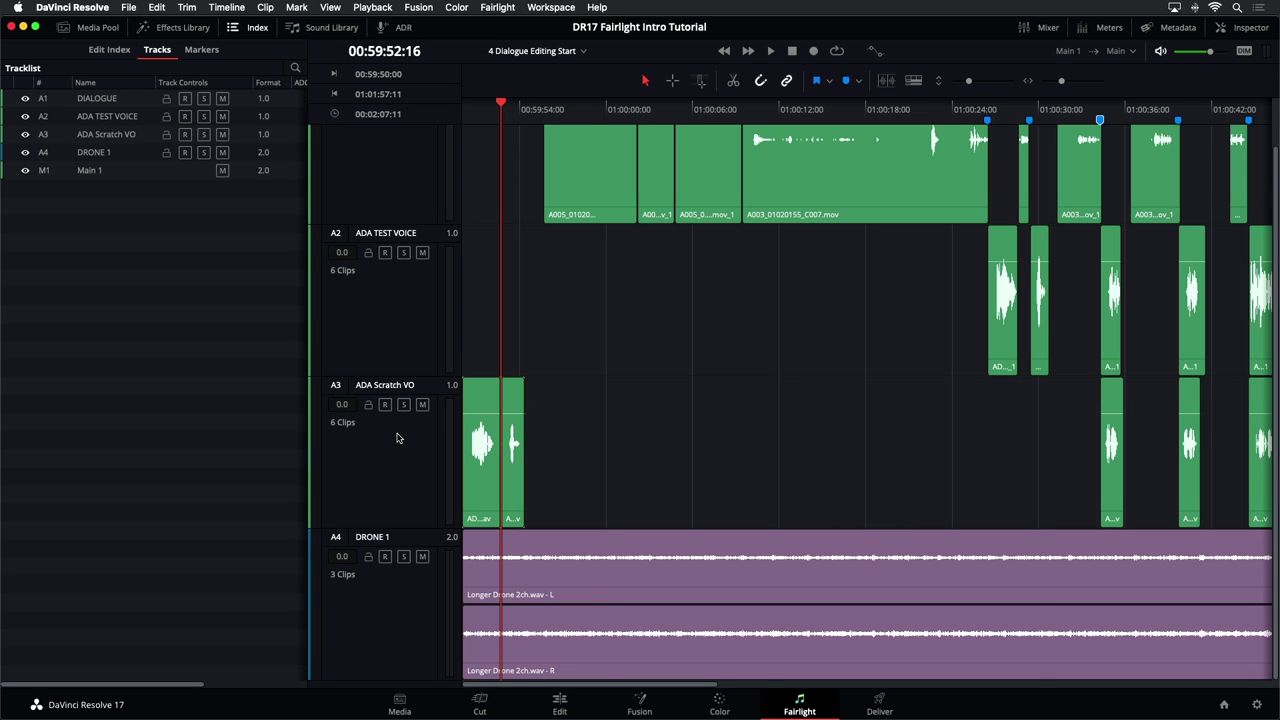
pyautogui.press('Home')
pyautogui.press('Down')
pyautogui.press('Home')
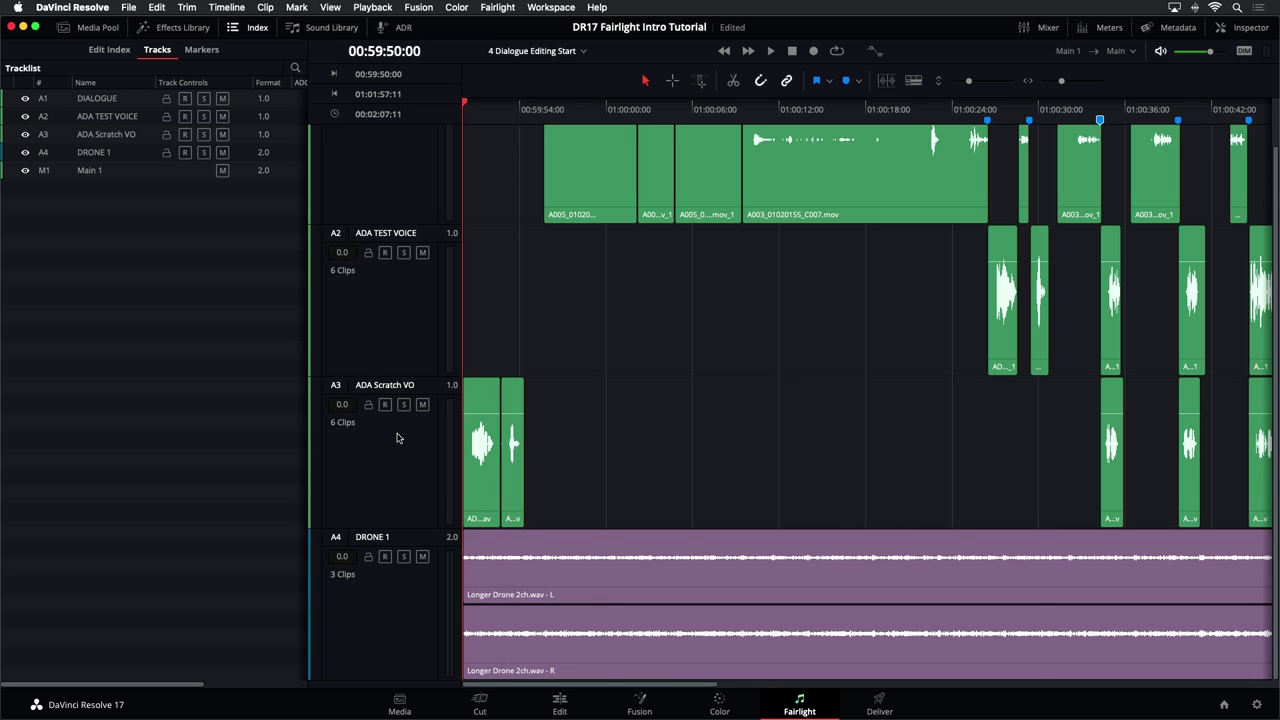
pyautogui.press('Down')
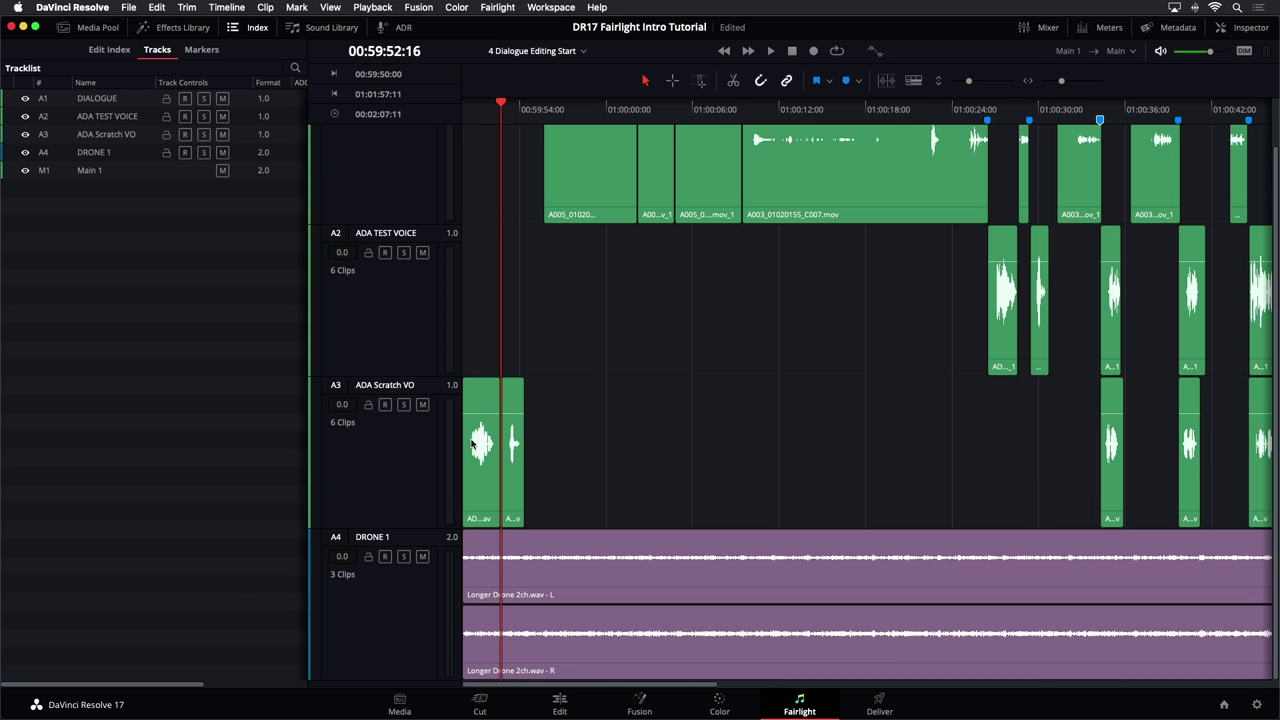
pyautogui.click(429, 482)
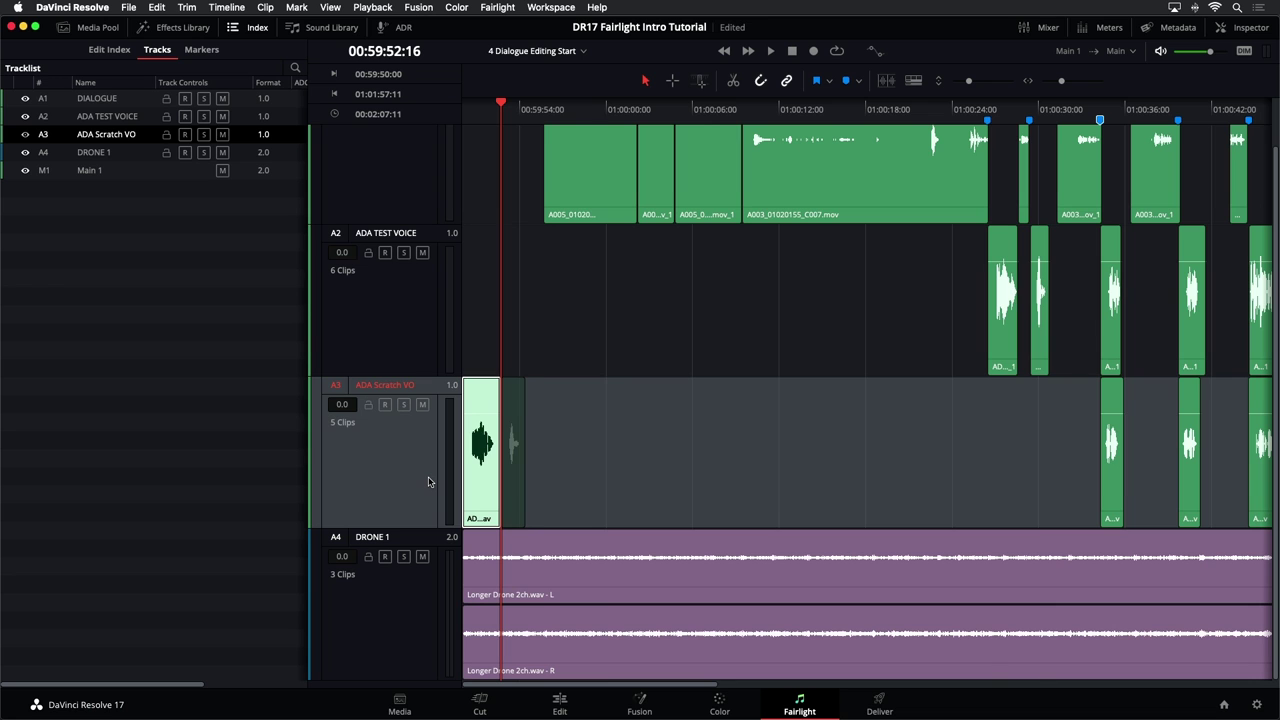
# - Paste the cut clip on the ADA Scratch VO track at the marker at 01:00:29:09
pyautogui.hotkey('shift', 'Down')
pyautogui.hotkey('shift', 'Down')
pyautogui.press('super+v')
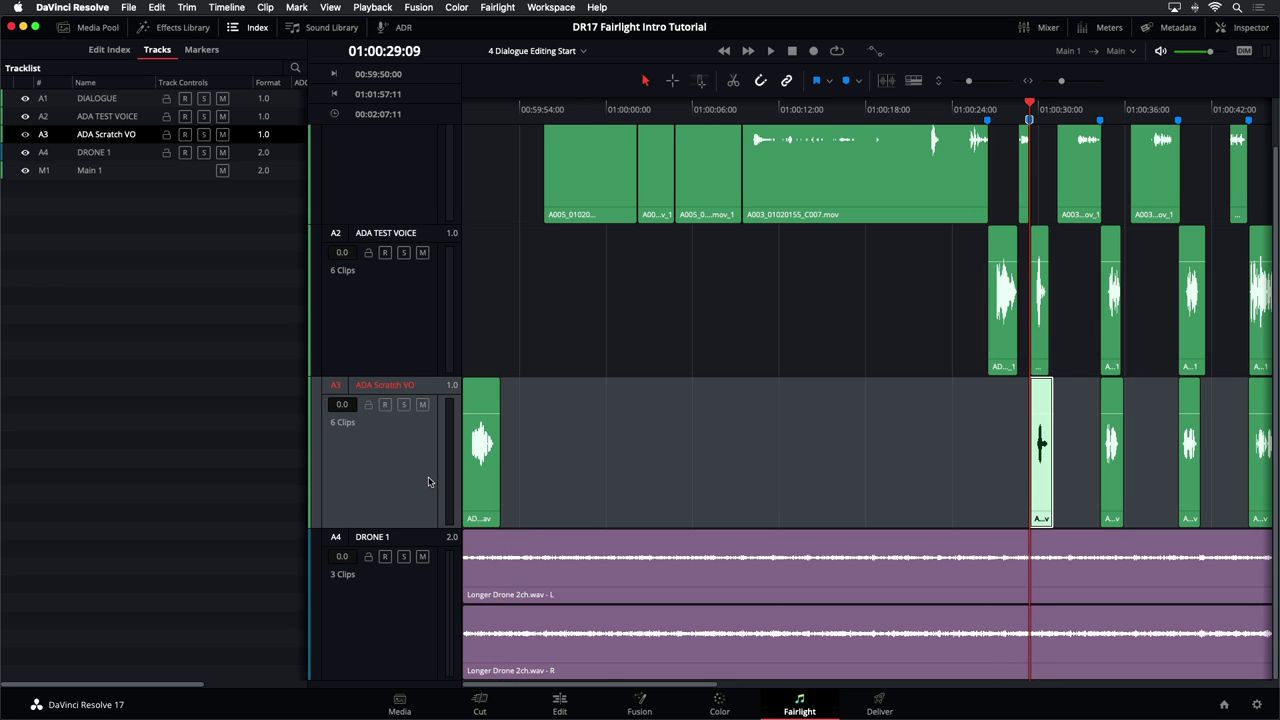
# - Move the first ADA Scratch VO clip from the timeline start to the marker at 01:00:26:11 and deselect the track
pyautogui.press('super+z')
pyautogui.press('super+z')
pyautogui.press('super+z')
pyautogui.press('super+z')
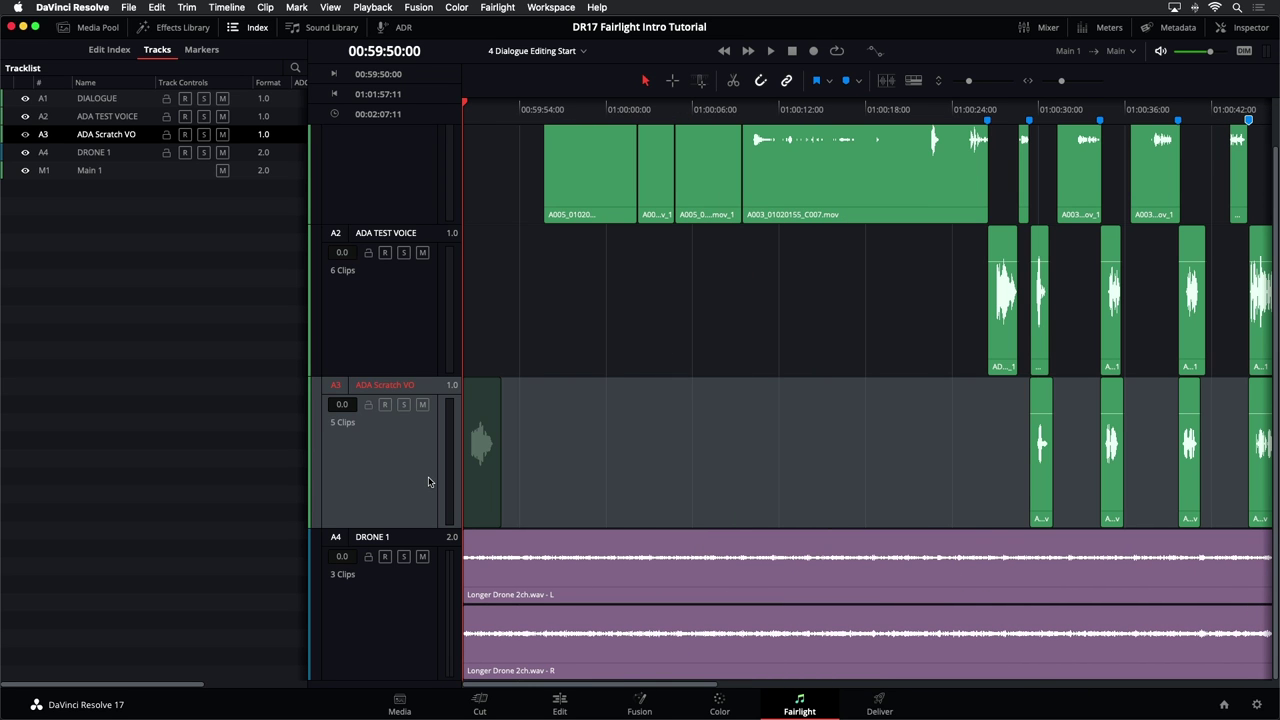
pyautogui.press('super+shift+z')
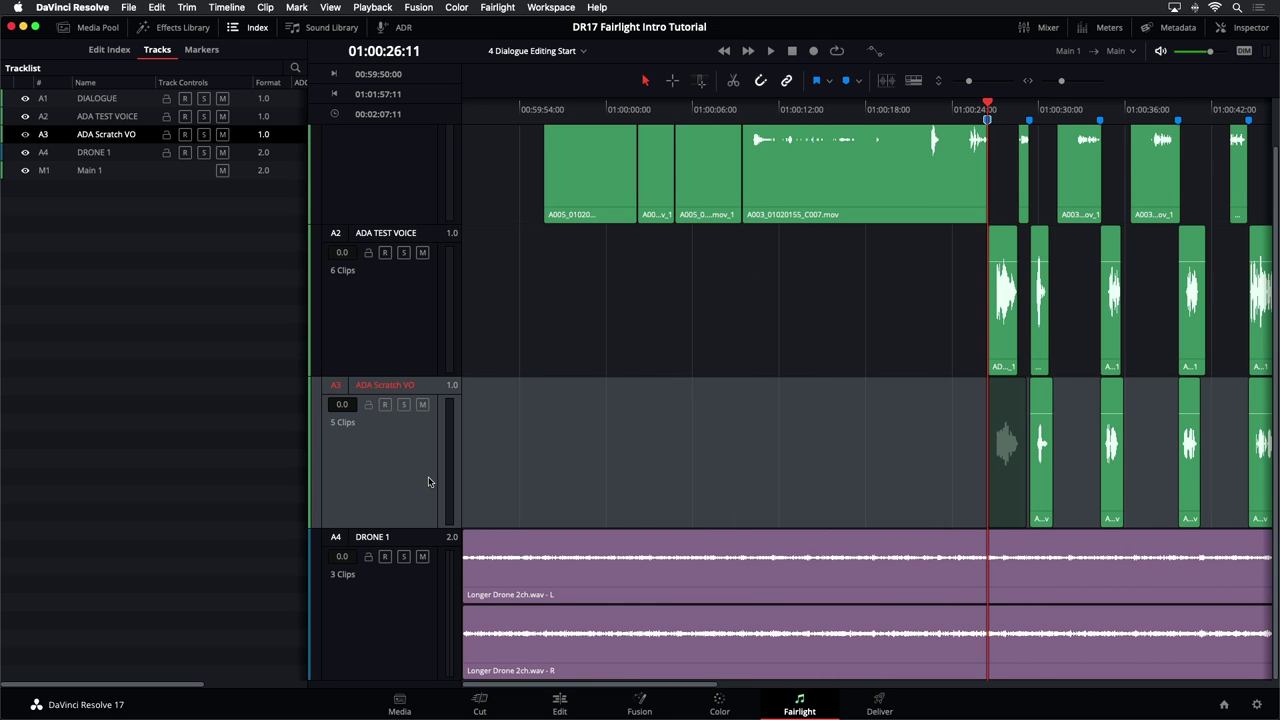
pyautogui.press('super+shift+z')
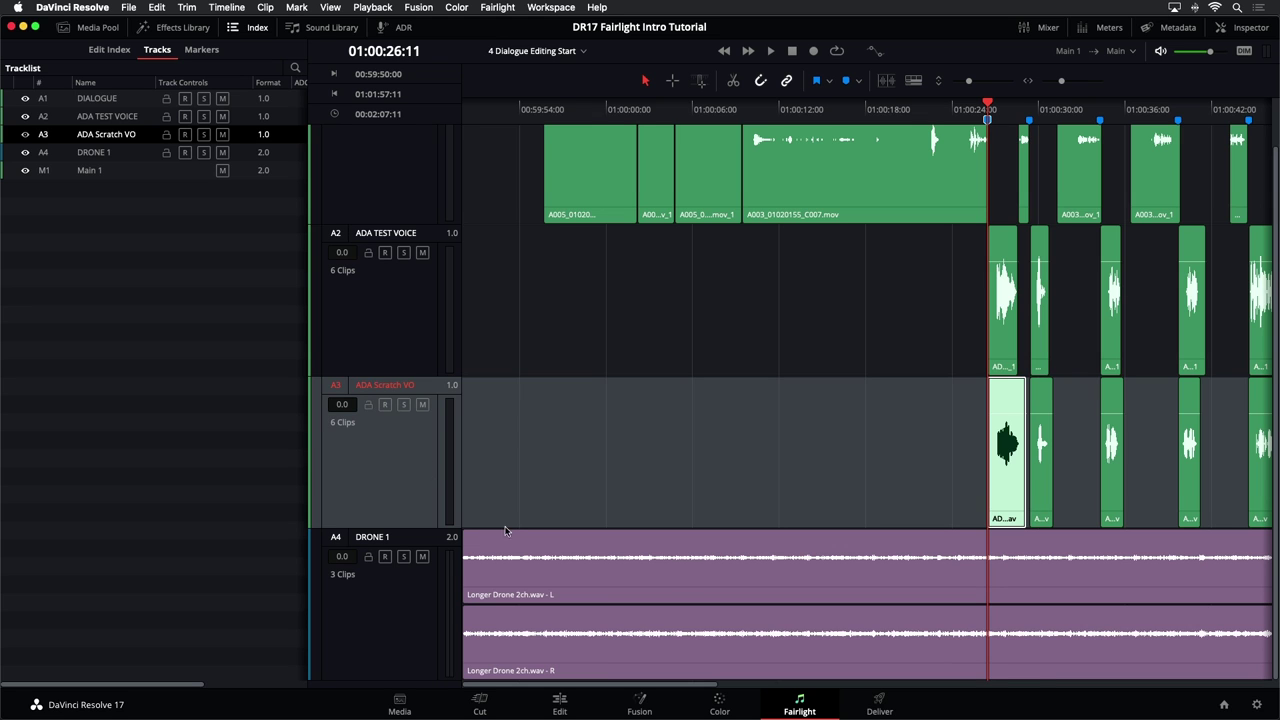
pyautogui.click(899, 456)
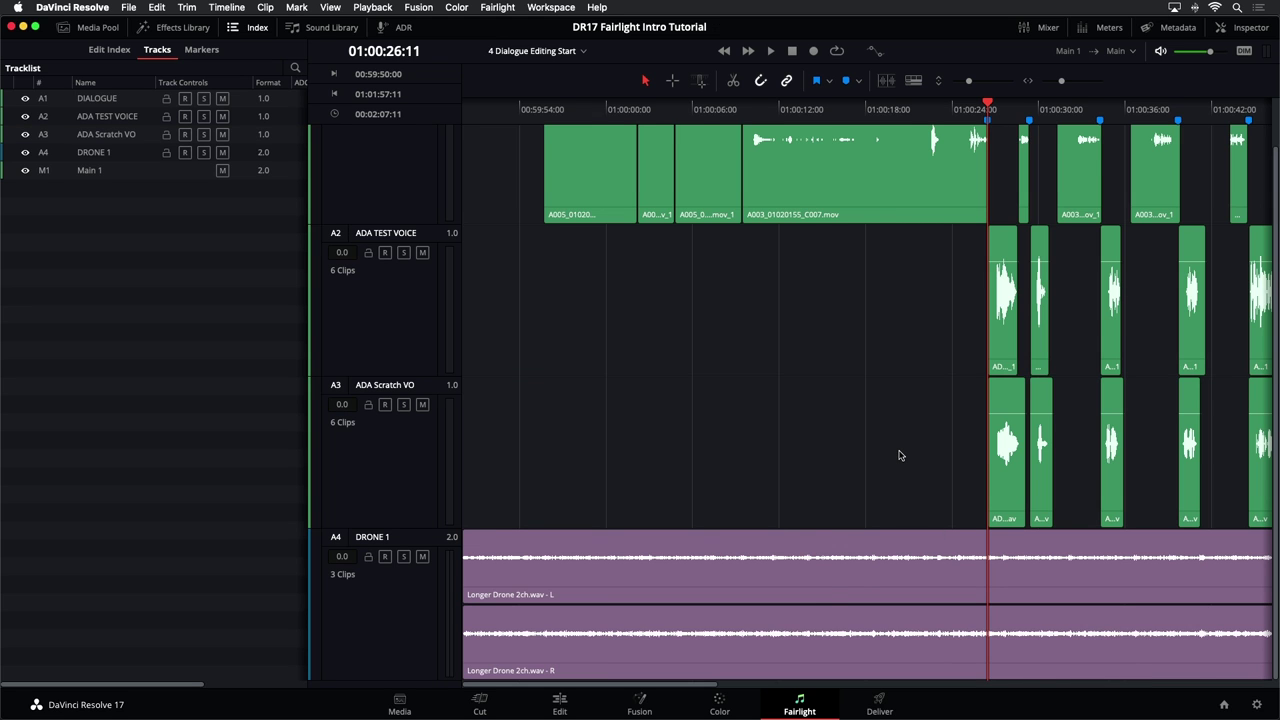
# - Mute the ADA TEST VOICE track and hide it from the timeline
pyautogui.hotkey('shift', 'z')
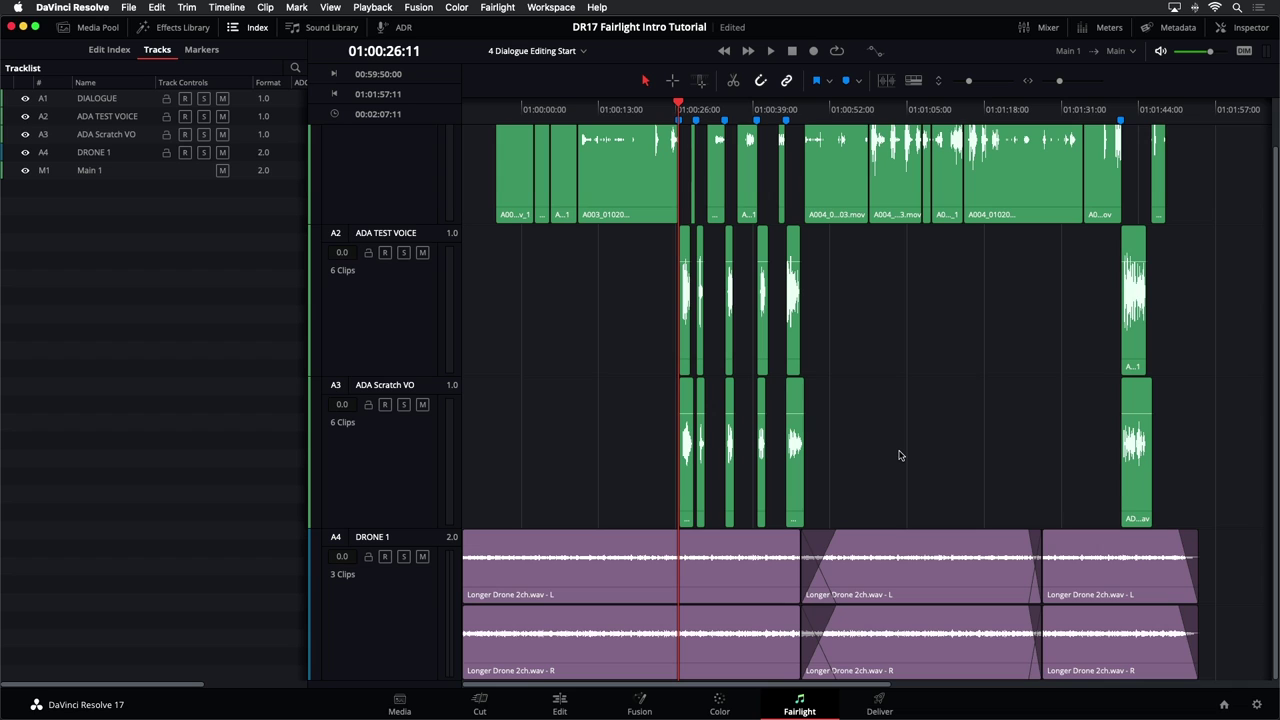
pyautogui.click(422, 254)
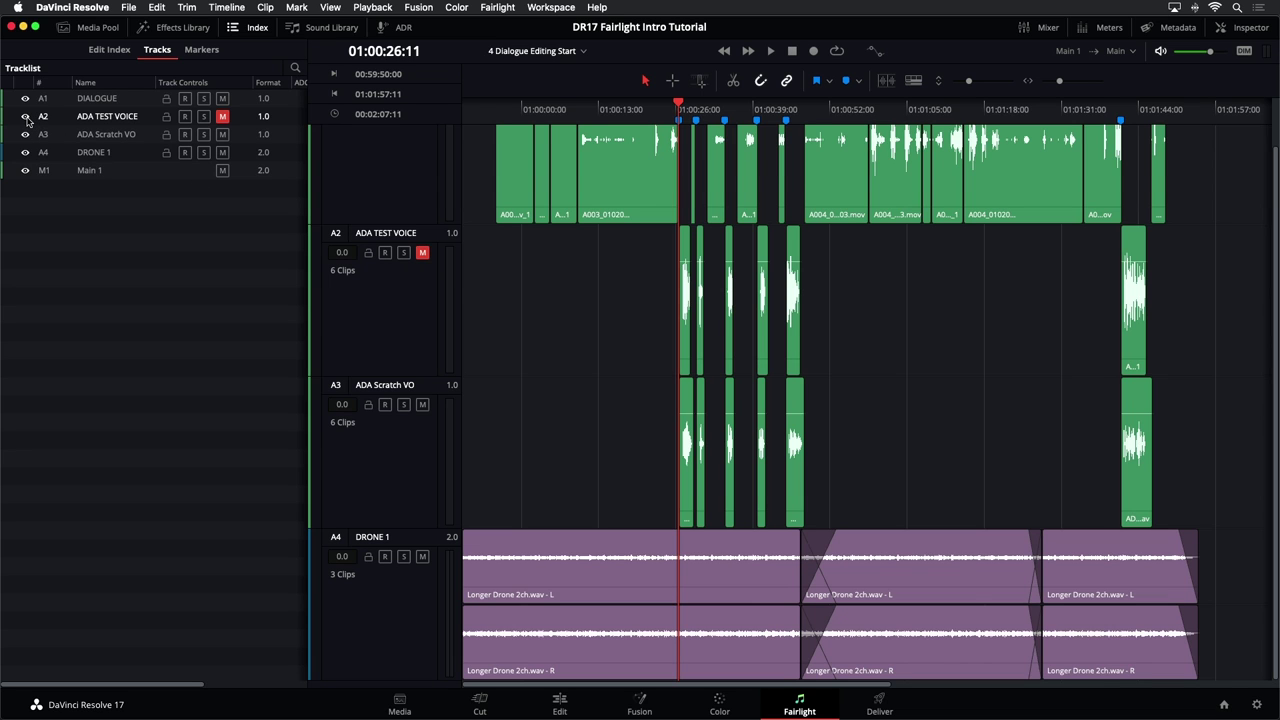
pyautogui.click(25, 117)
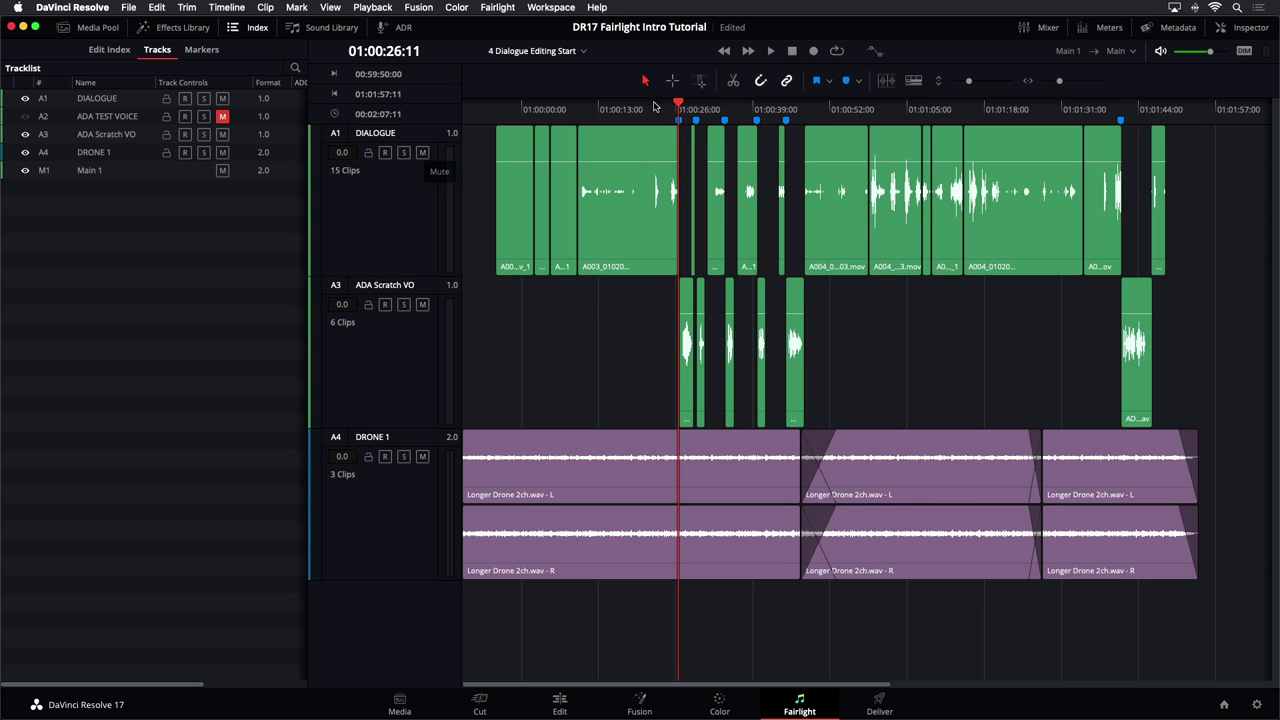
# - Play the timeline briefly from 01:00:22:03, shortly before the first ADA Scratch VO clip
pyautogui.click(653, 108)
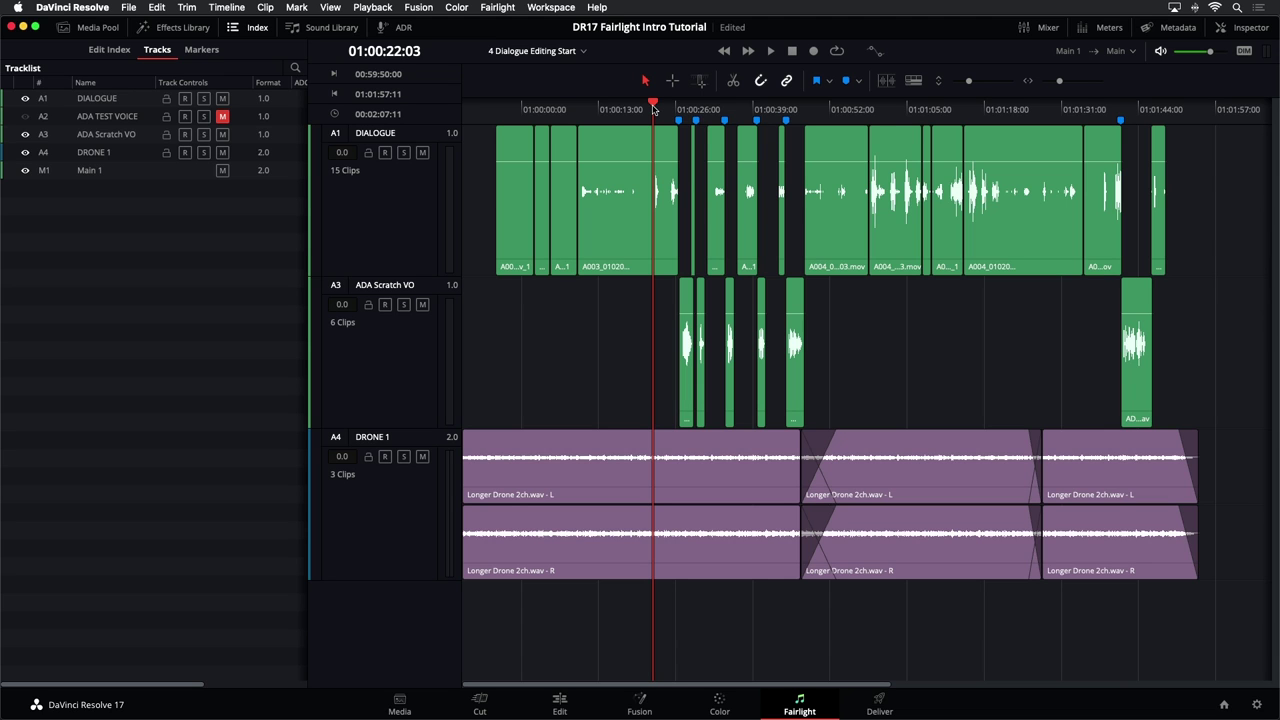
pyautogui.press('space')
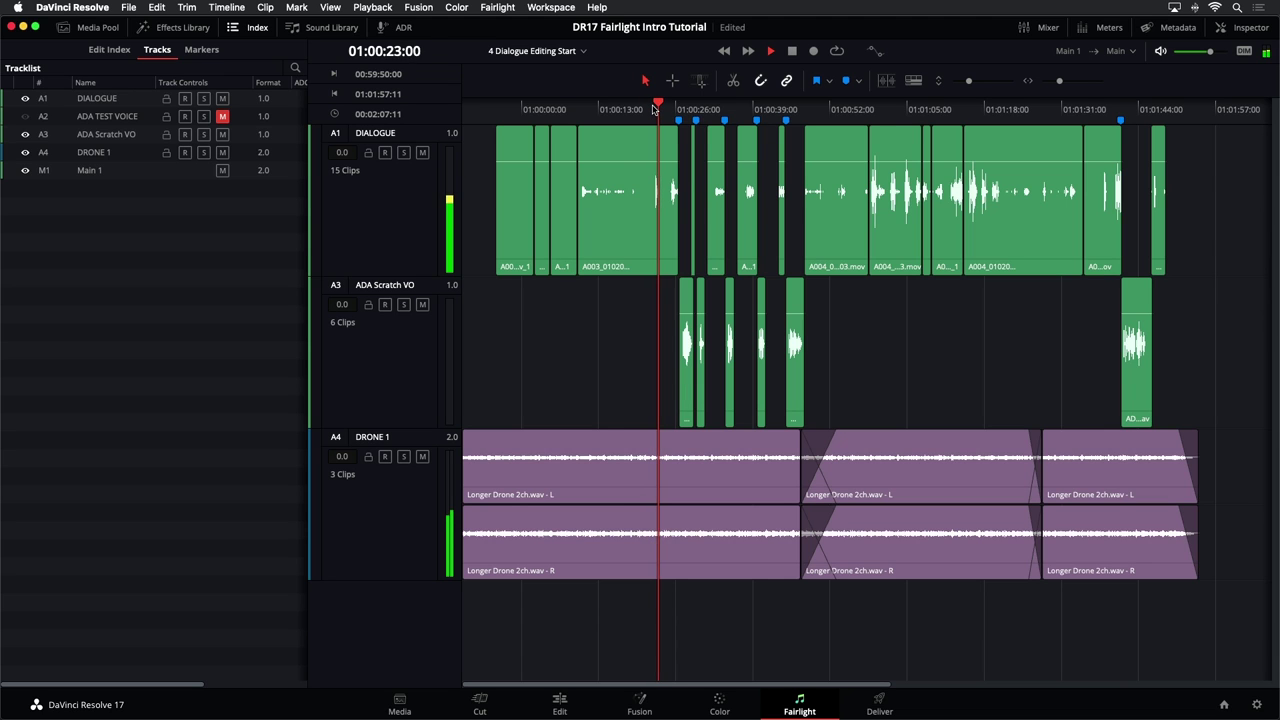
pyautogui.press('space')
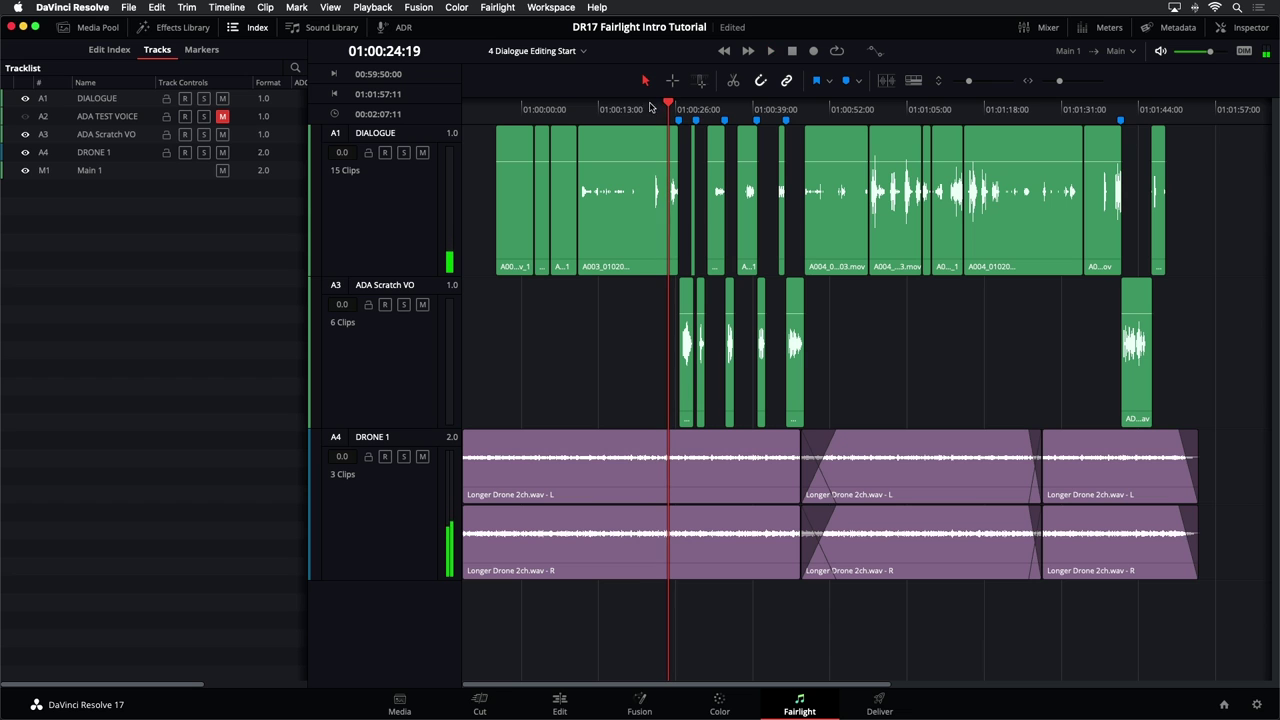
# - Show the meters with the video viewer and play through the first two ADA Scratch VO clips
pyautogui.click(1118, 32)
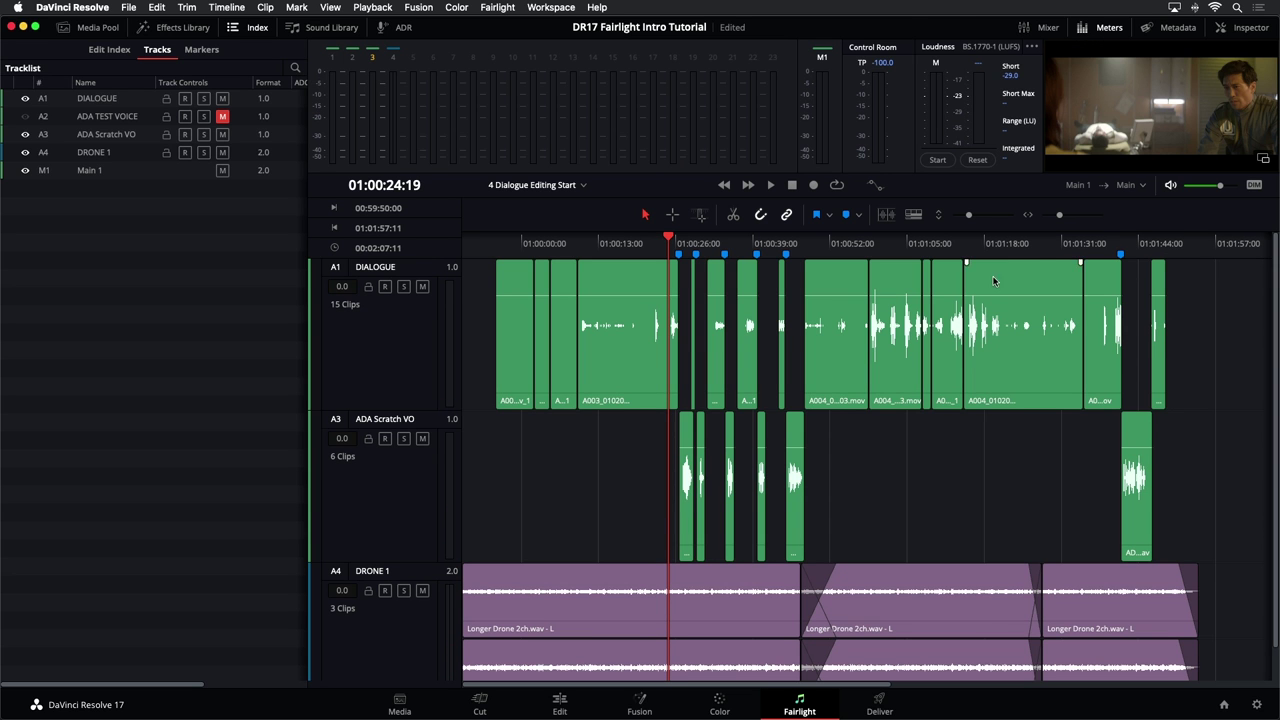
pyautogui.press('space')
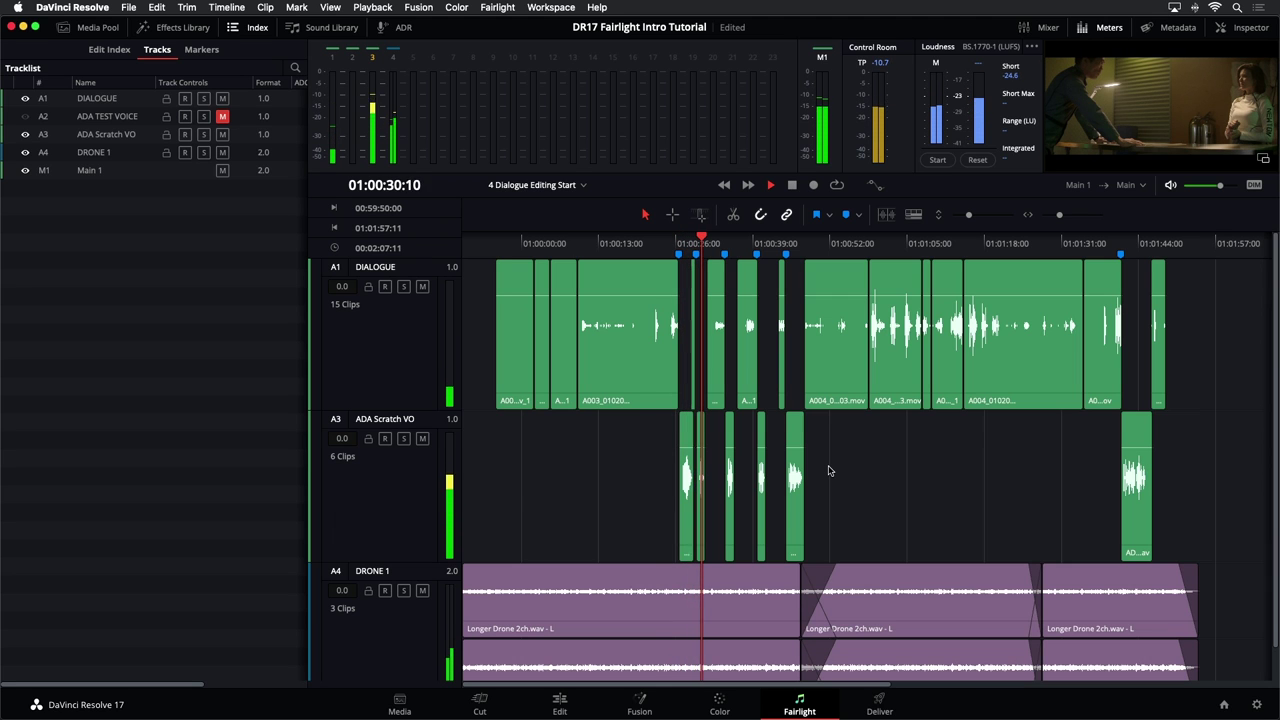
pyautogui.press('space')
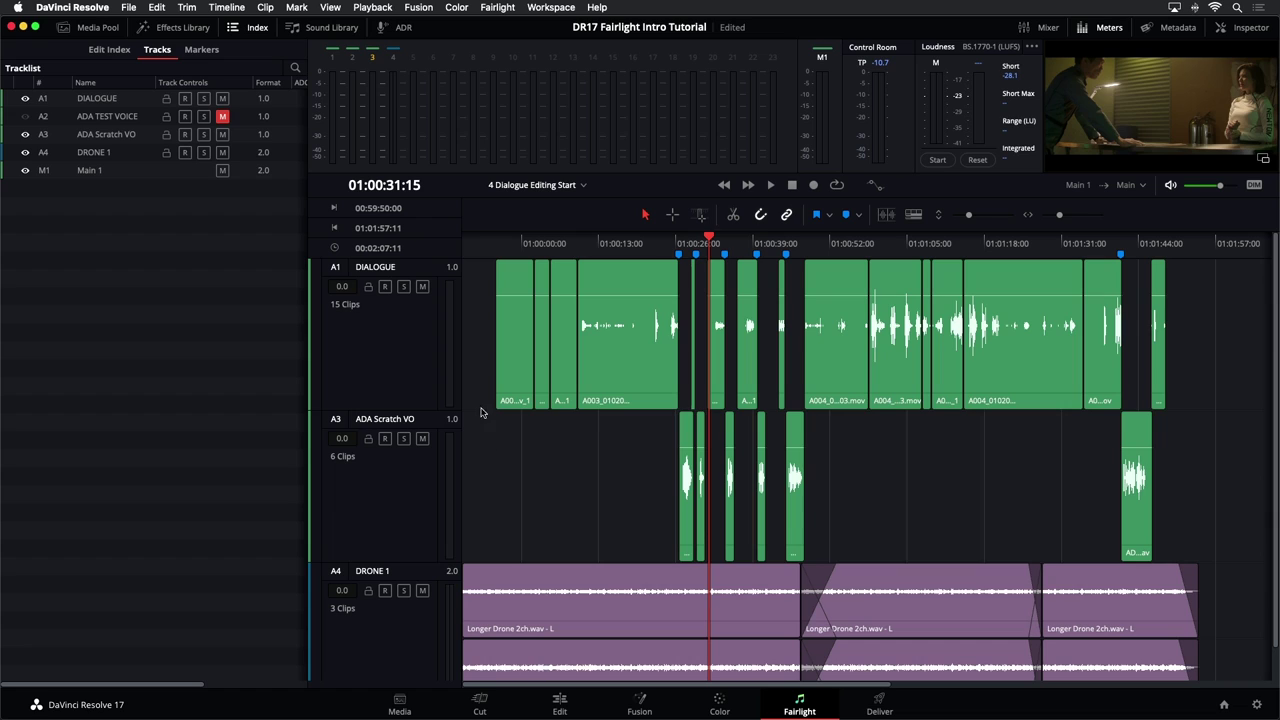
# - Add one mono audio track below the DIALOGUE track and clear the track selection
pyautogui.rightClick(374, 328)
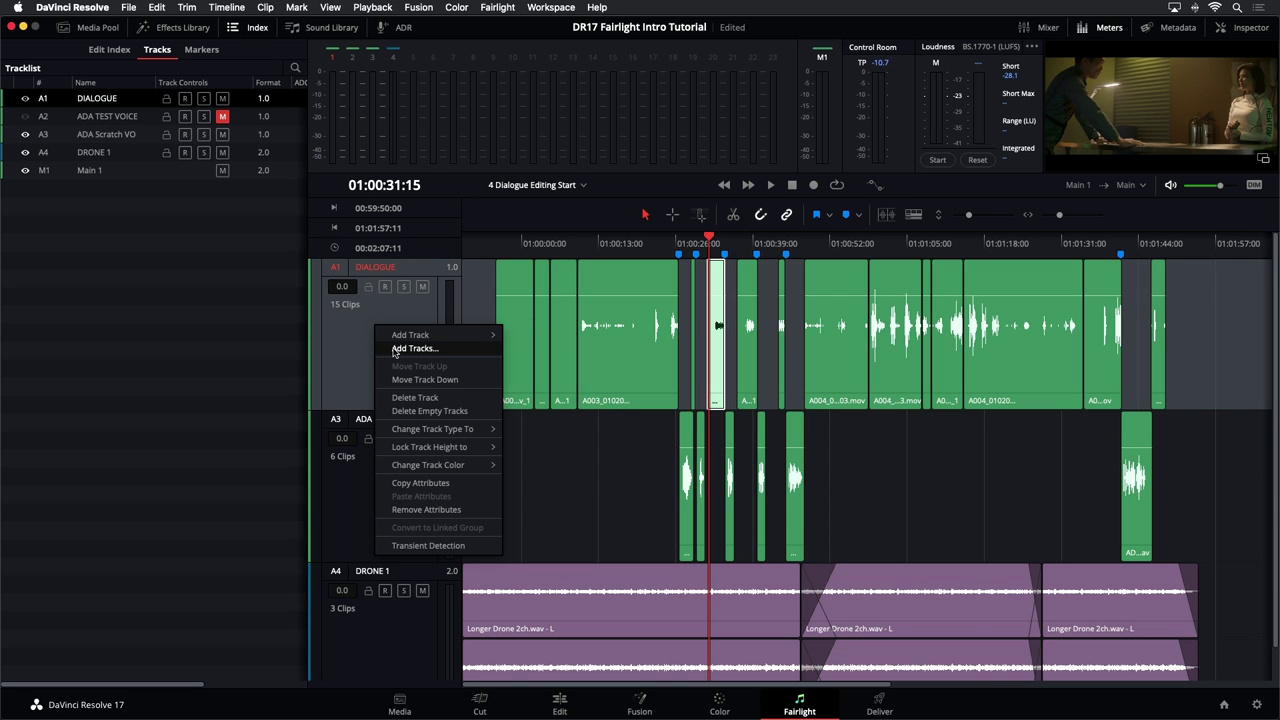
pyautogui.click(395, 349)
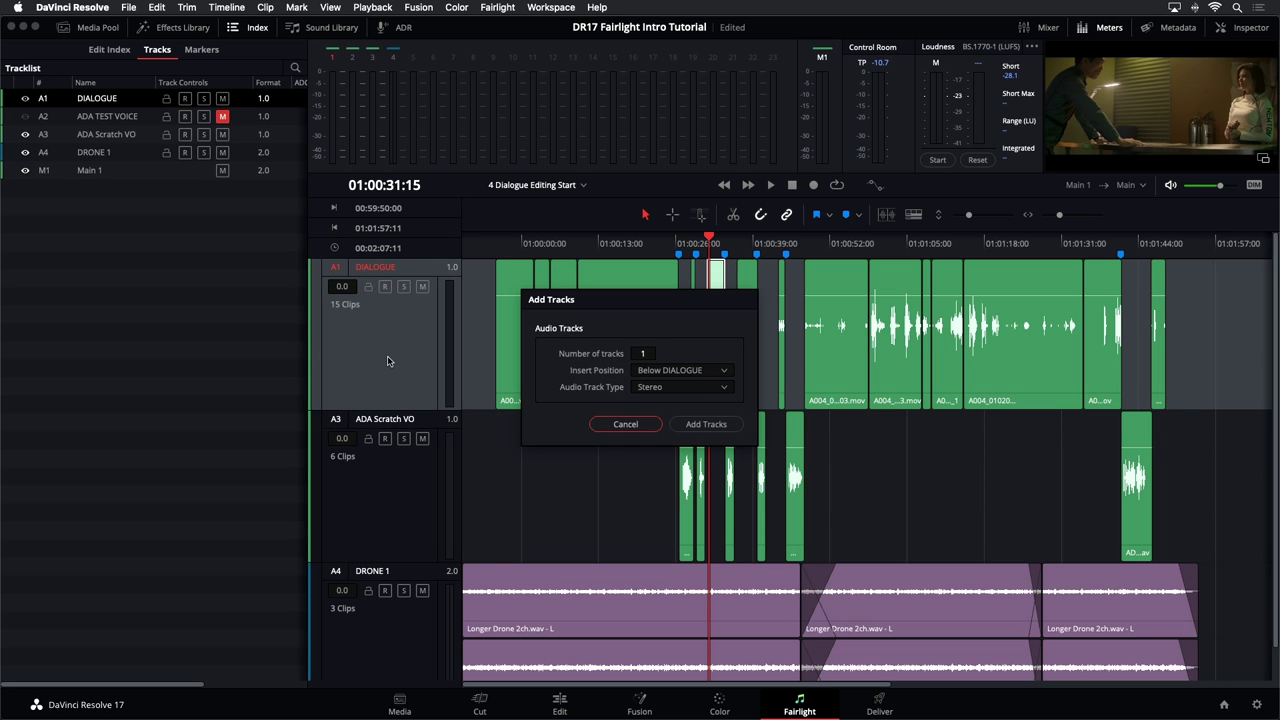
pyautogui.click(661, 391)
pyautogui.click(648, 414)
pyautogui.click(706, 424)
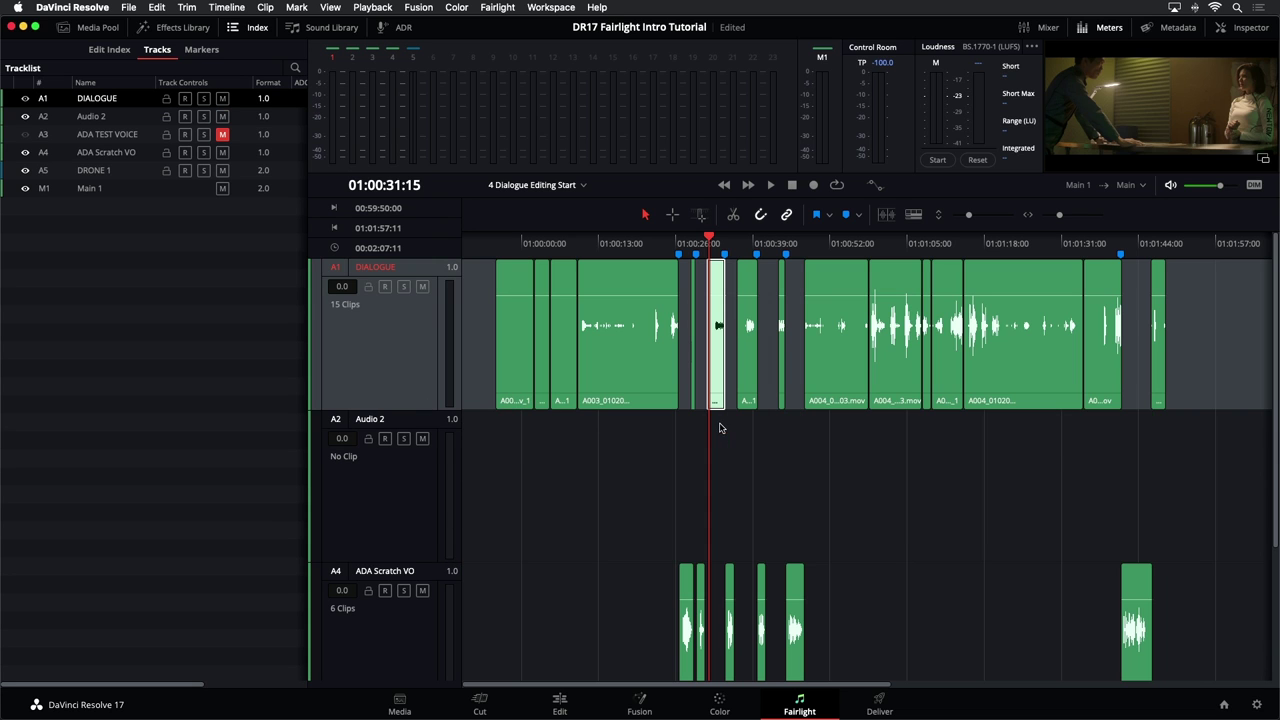
pyautogui.click(616, 460)
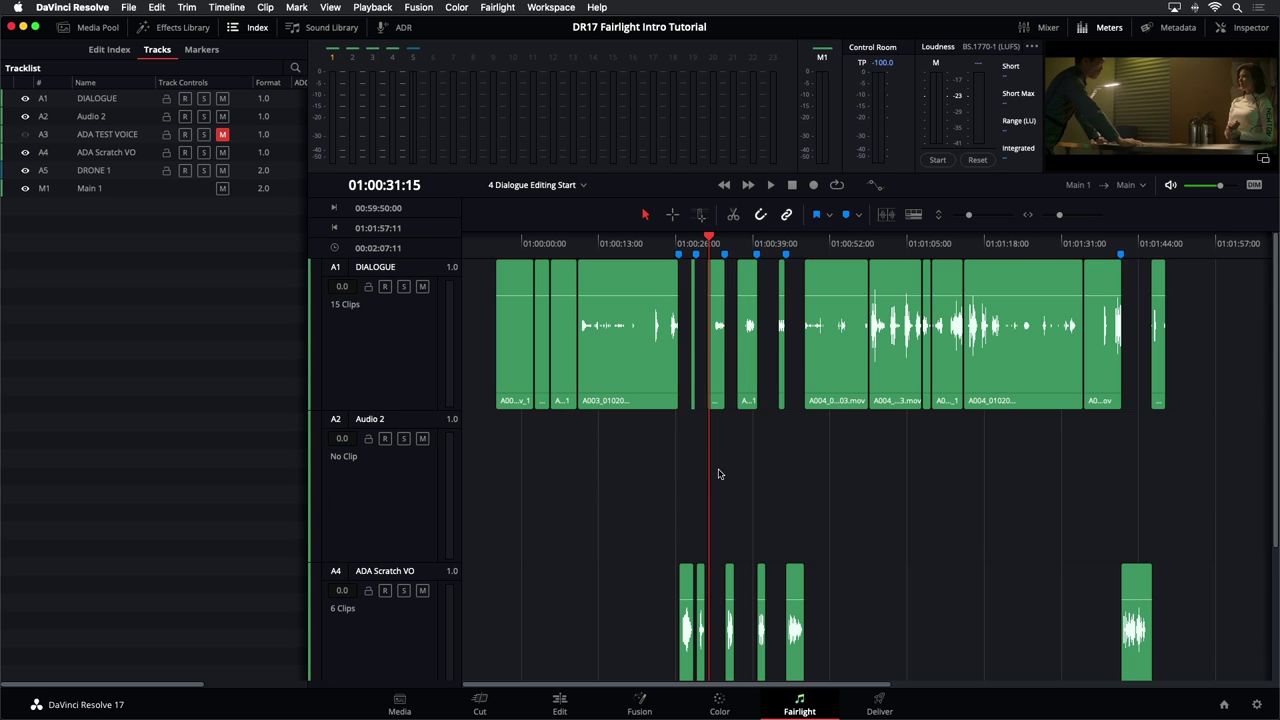
# - Rename the DIALOGUE track as EMILIANA
pyautogui.scroll(-2, 712, 480)
pyautogui.scroll(2, 708, 482)
pyautogui.doubleClick(378, 268)
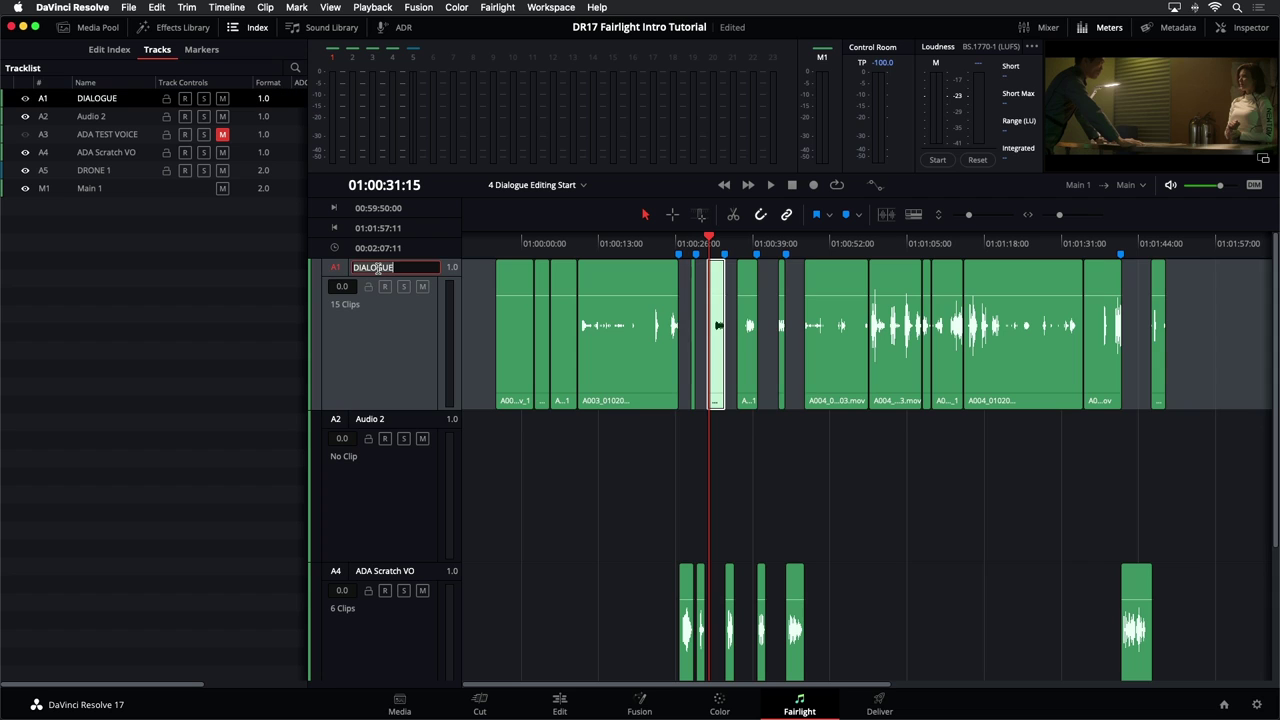
pyautogui.write('EMILIANA')
pyautogui.click(390, 424)
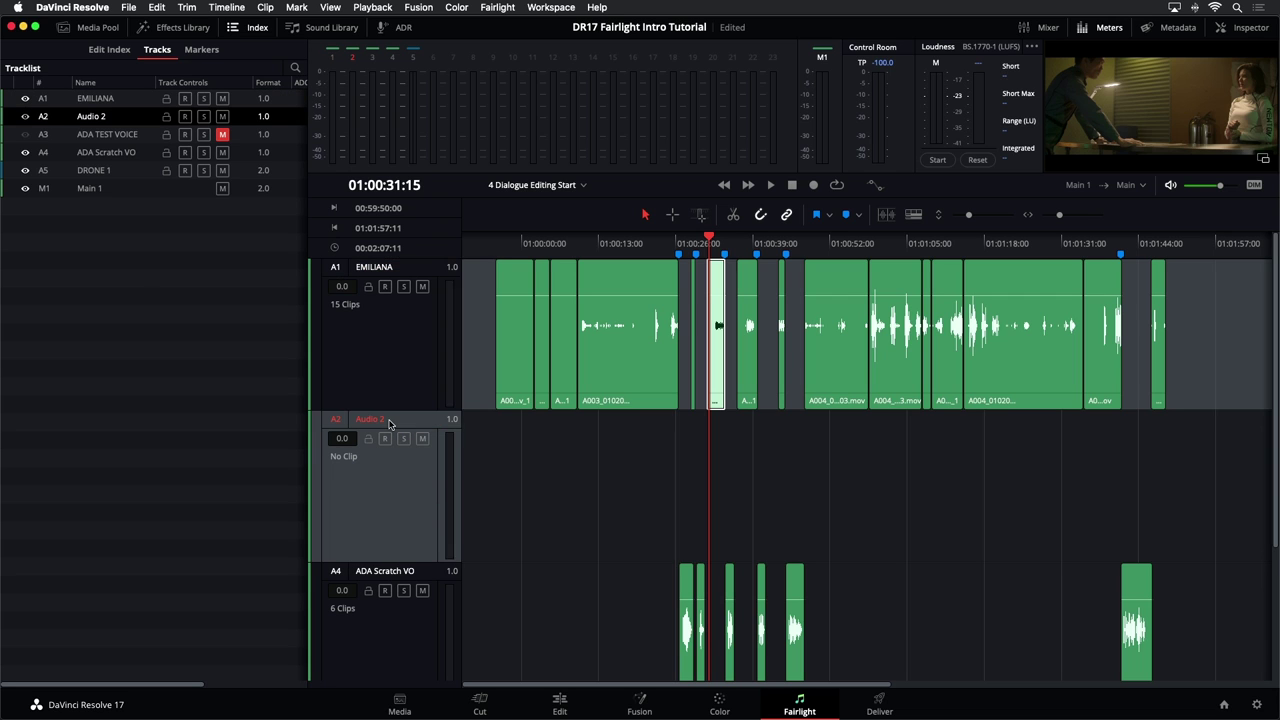
pyautogui.click(400, 389)
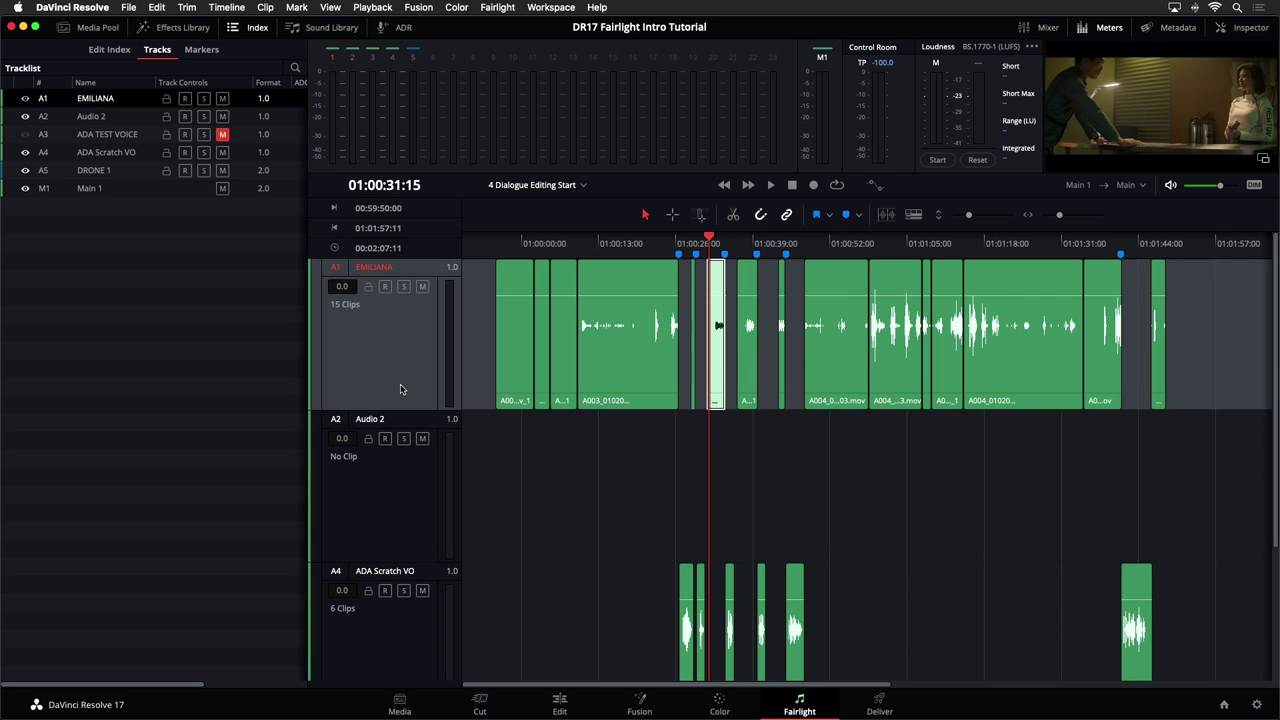
# - Rename the empty Audio 2 track as PHILIP and clear the track selection
pyautogui.doubleClick(398, 267)
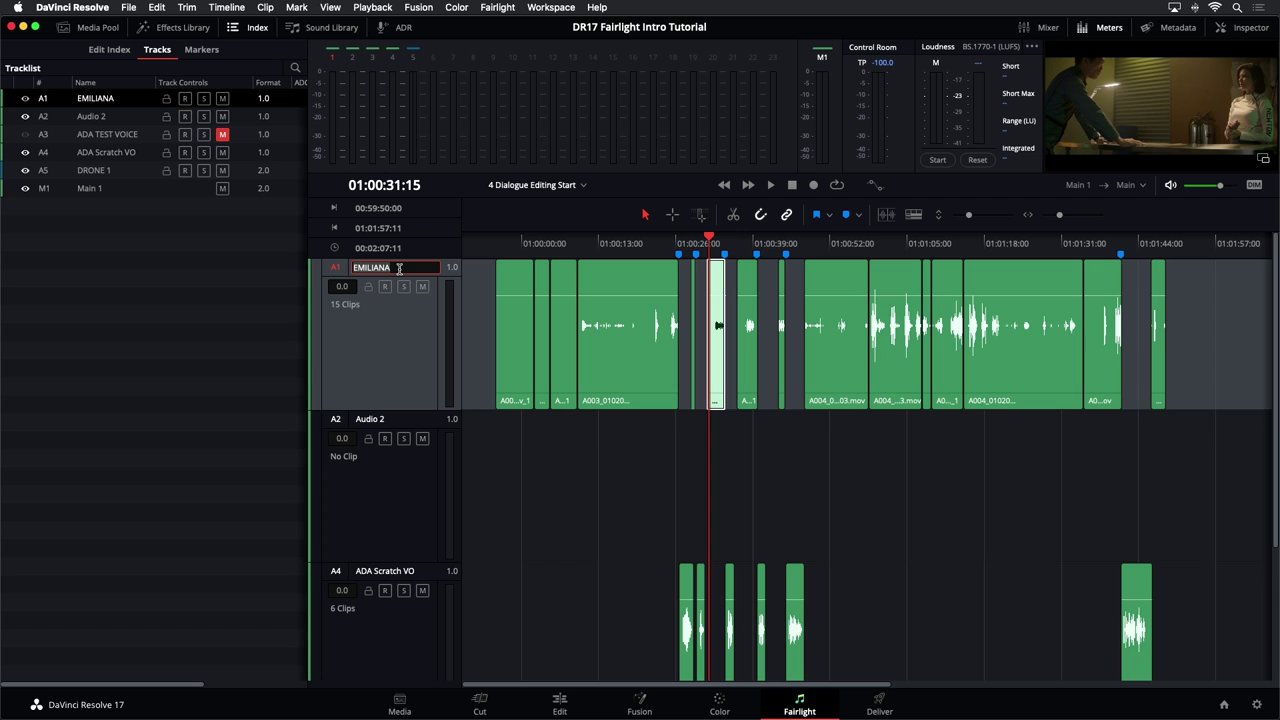
pyautogui.press('Tab')
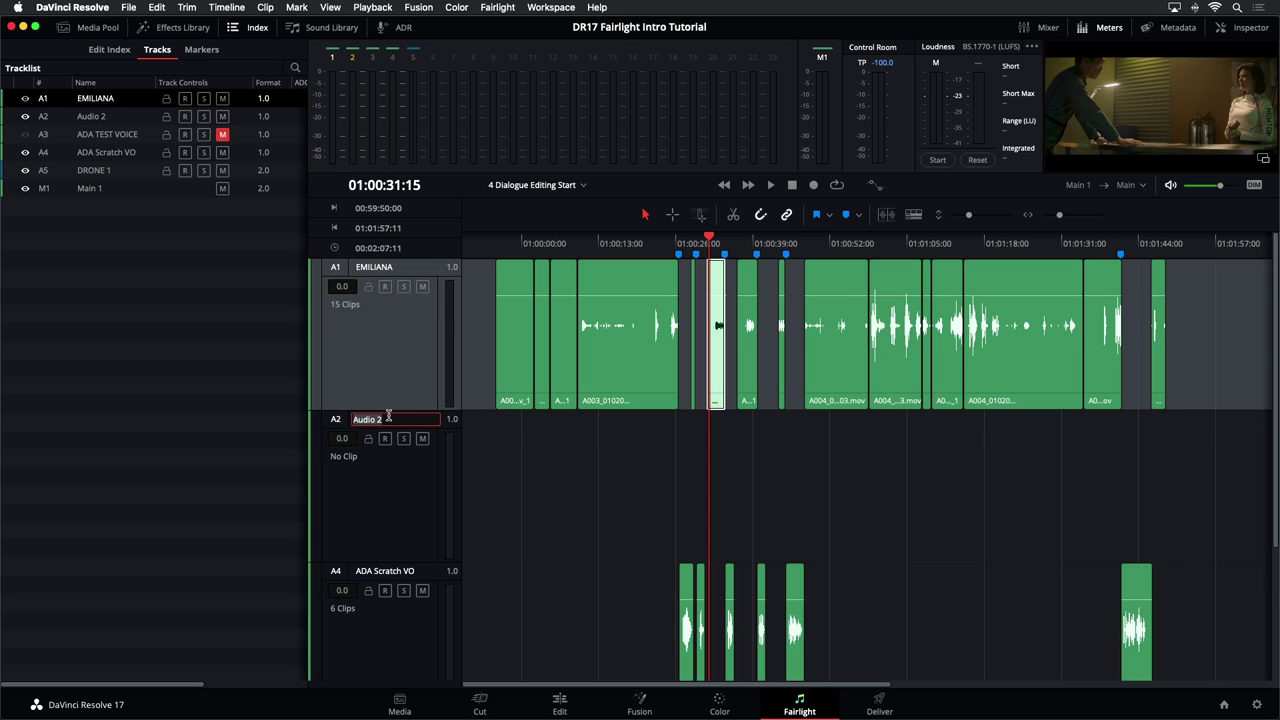
pyautogui.write('PHILIP')
pyautogui.click(404, 508)
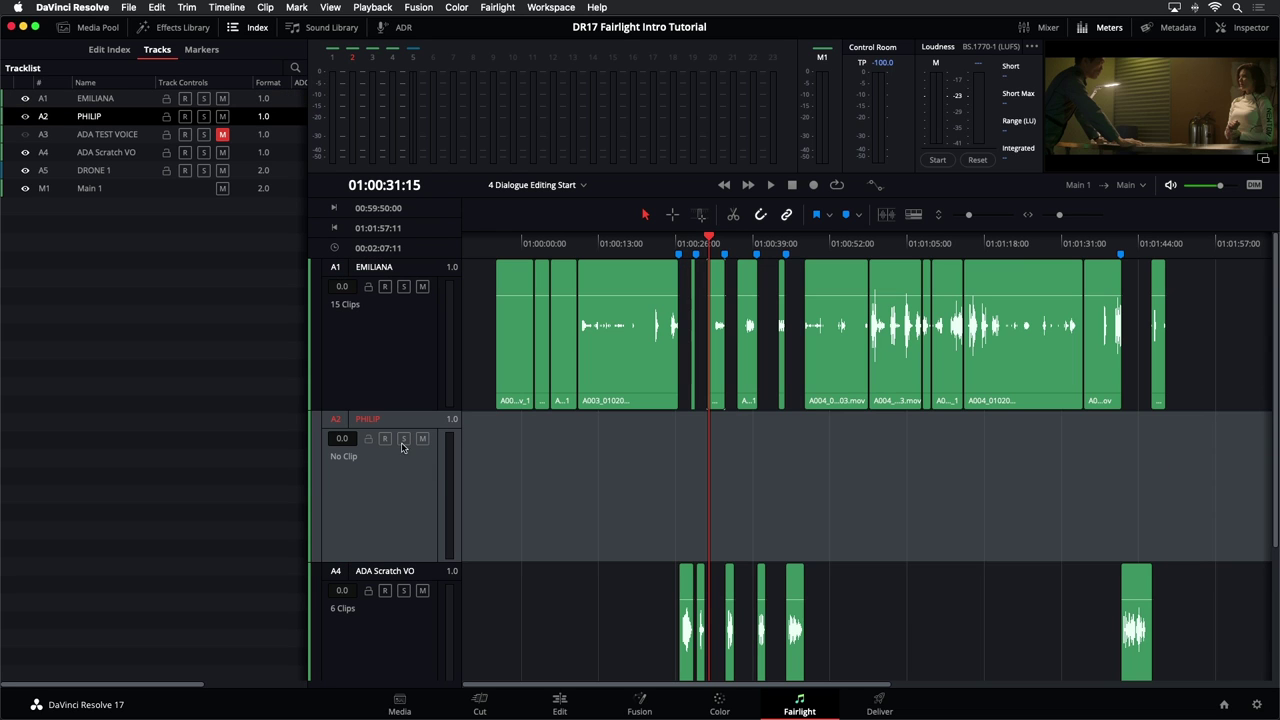
pyautogui.click(637, 471)
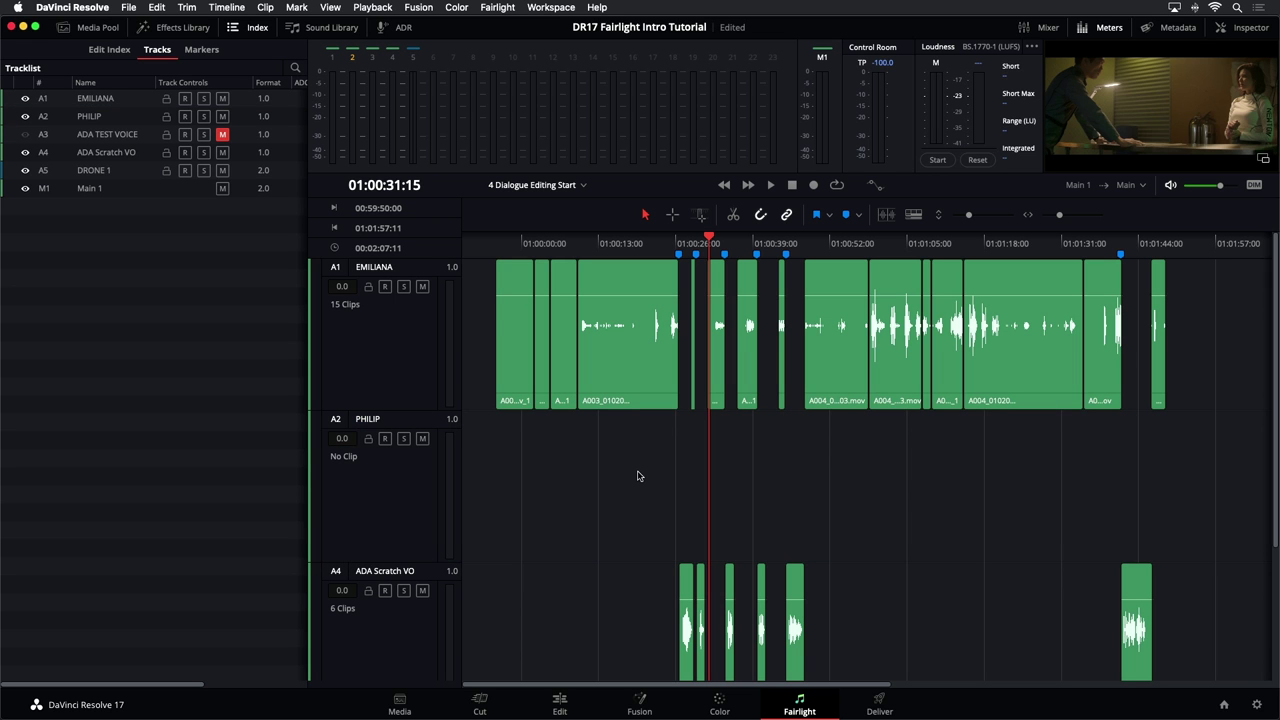
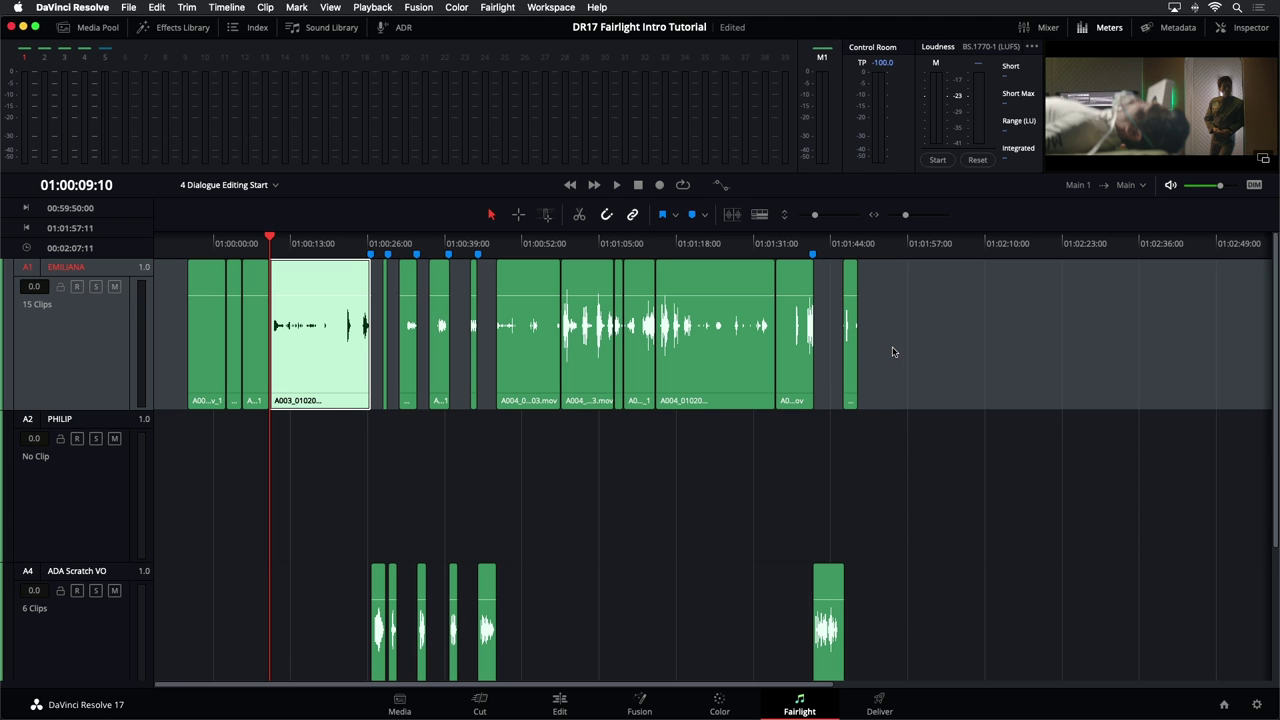
# - Step through the opening EMILIANA clips and play from the first clip into the second, stopping at 01:00:02:14
pyautogui.press('super+z')
pyautogui.press('super+z')
pyautogui.press('super+shift+z')
pyautogui.press('super+shift+z')
pyautogui.press('super+z')
pyautogui.press('super+z')
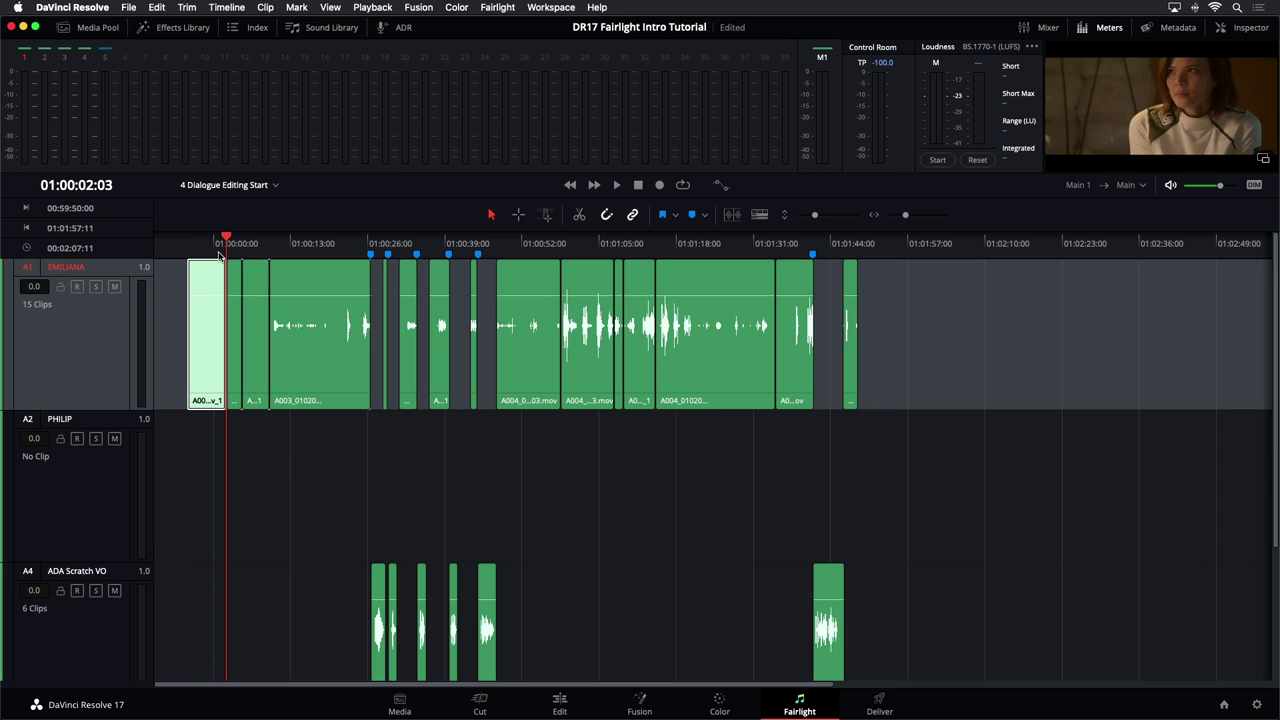
pyautogui.press('super+z')
pyautogui.press('space')
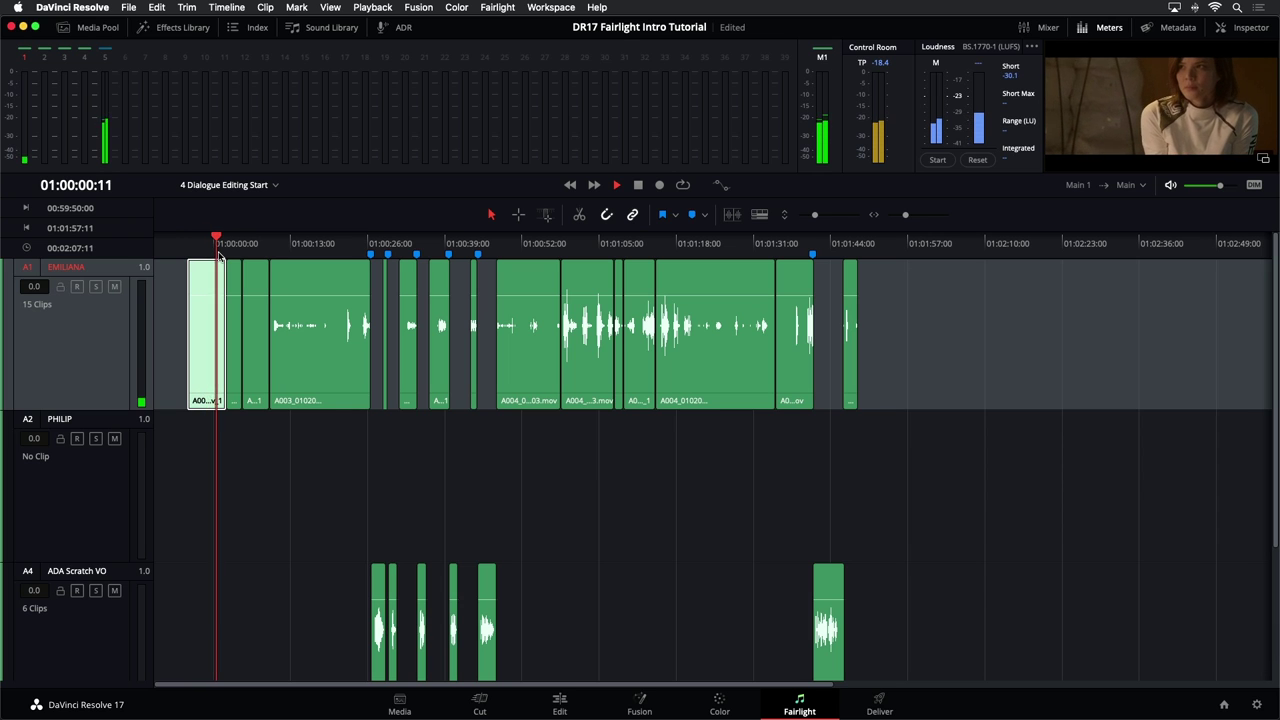
pyautogui.press('space')
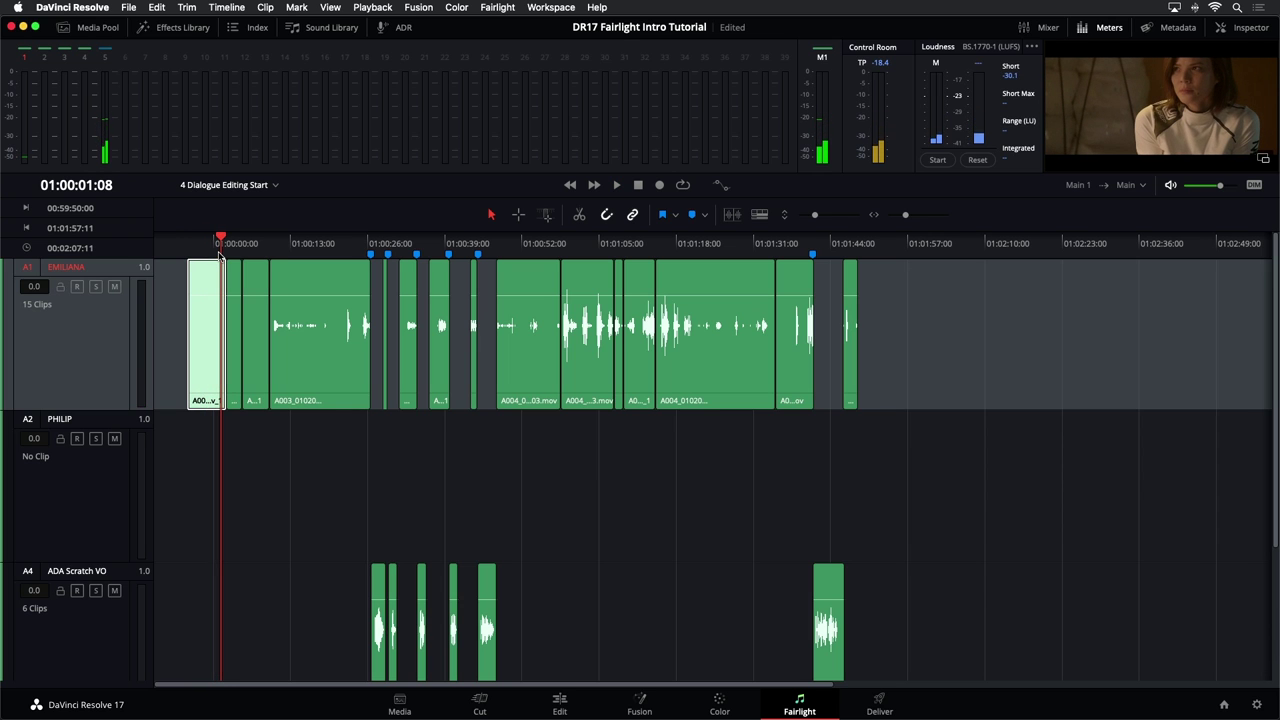
pyautogui.press('space')
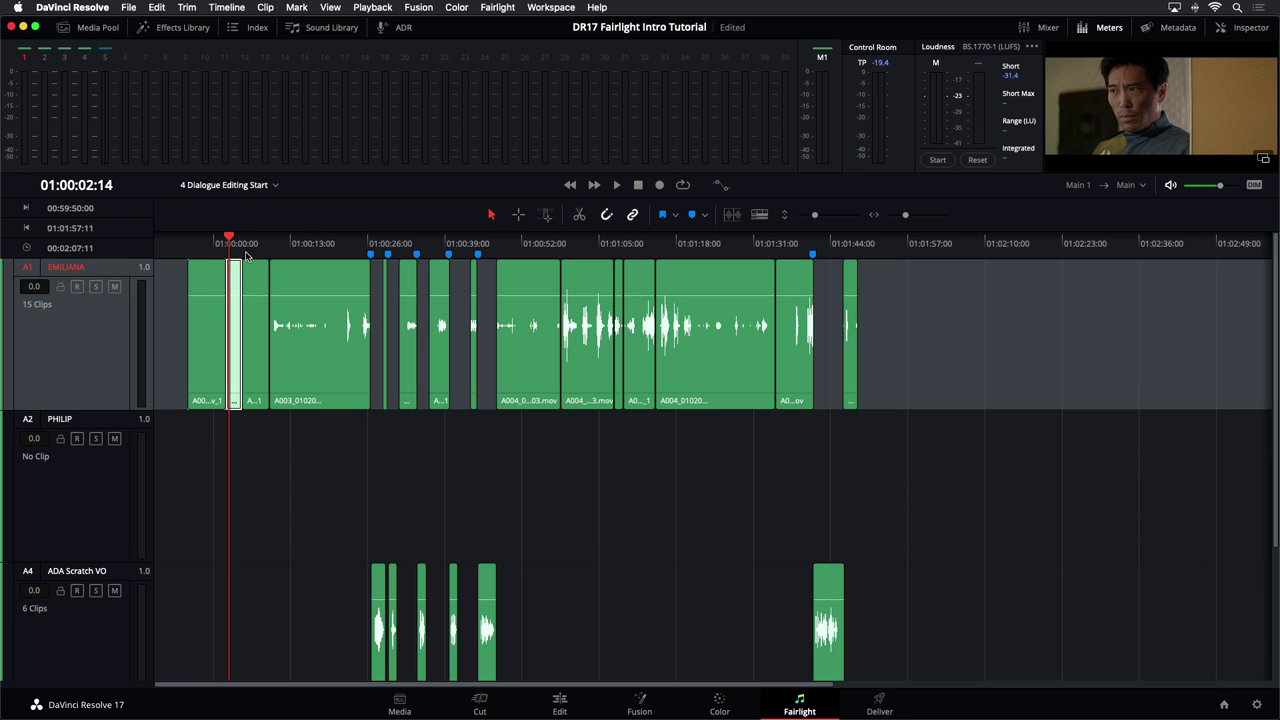
# - Look over the timeline's Track Destination Selection commands and their shortcuts without choosing one
pyautogui.click(246, 8)
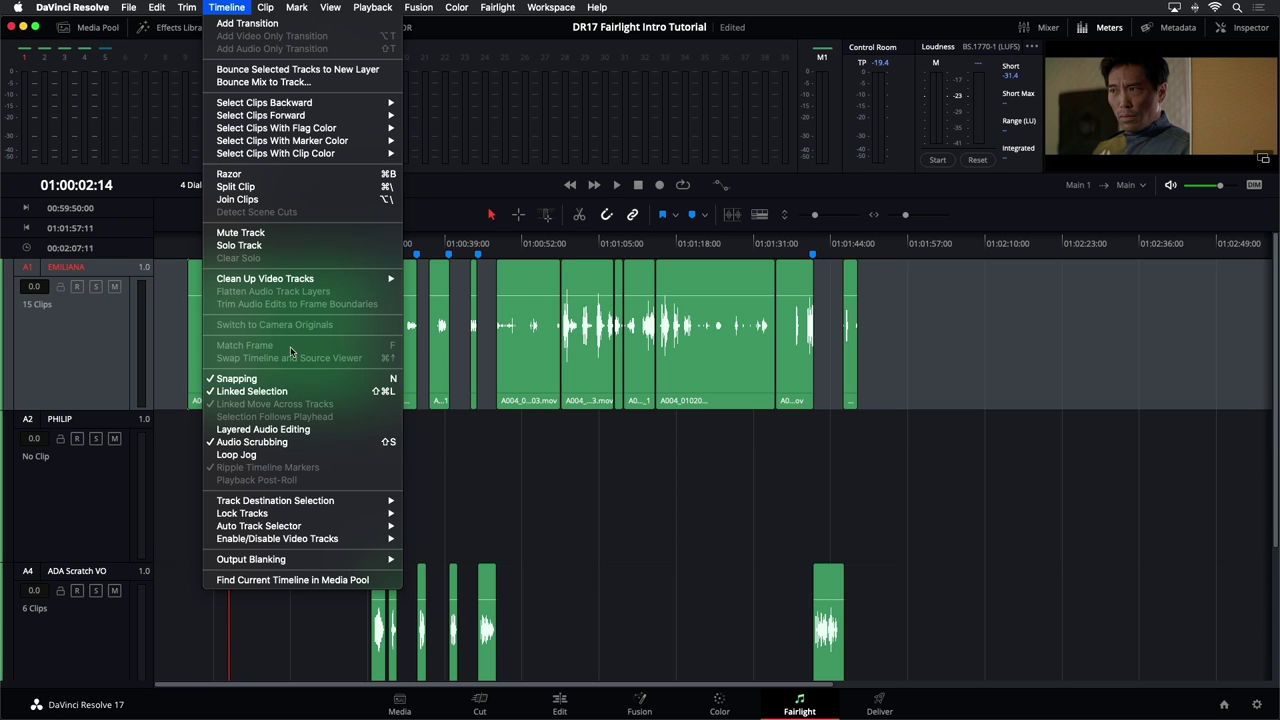
pyautogui.moveTo(336, 508)
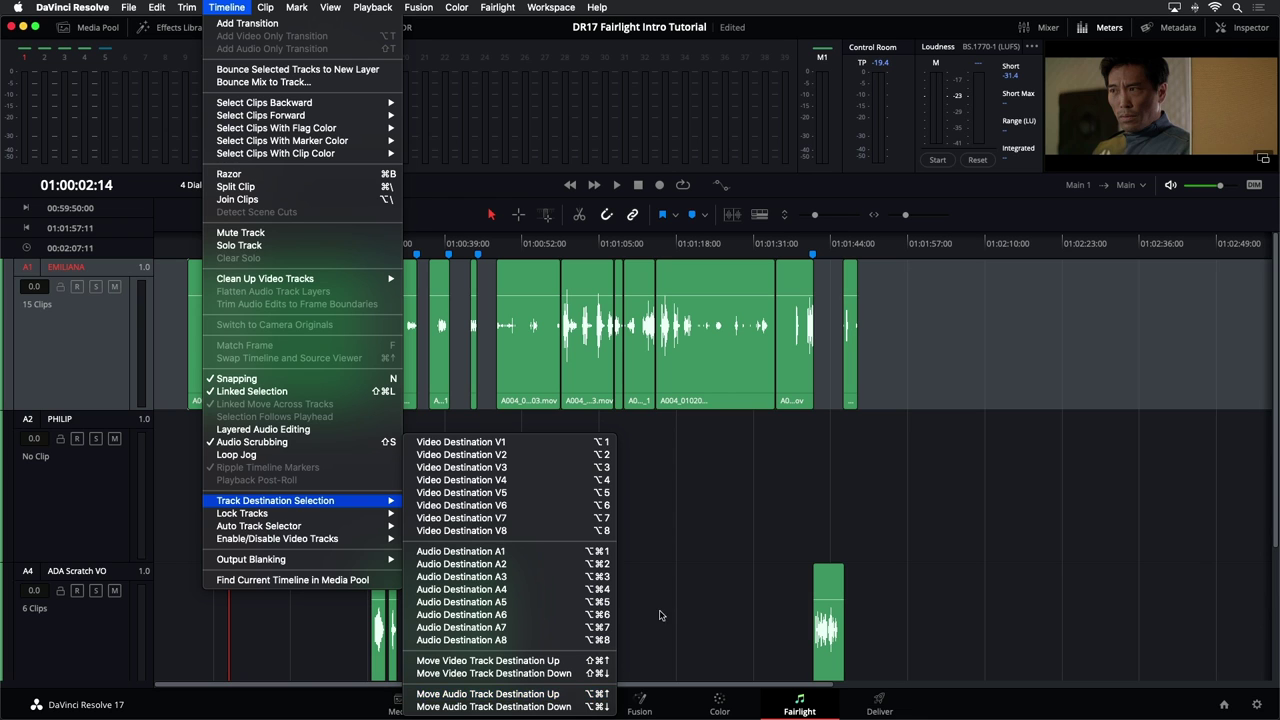
pyautogui.click(688, 586)
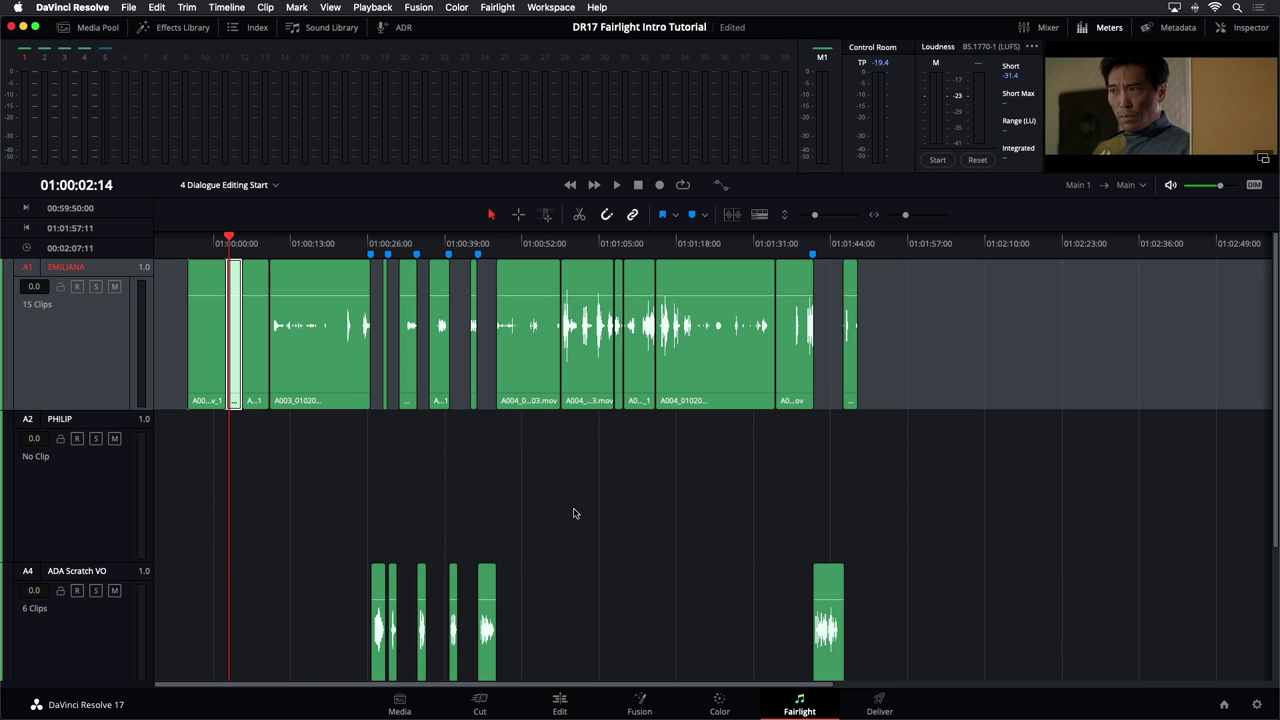
# - Select the PHILIP track, step the track selection up and down through the neighbouring tracks, and return to EMILIANA
pyautogui.click(574, 513)
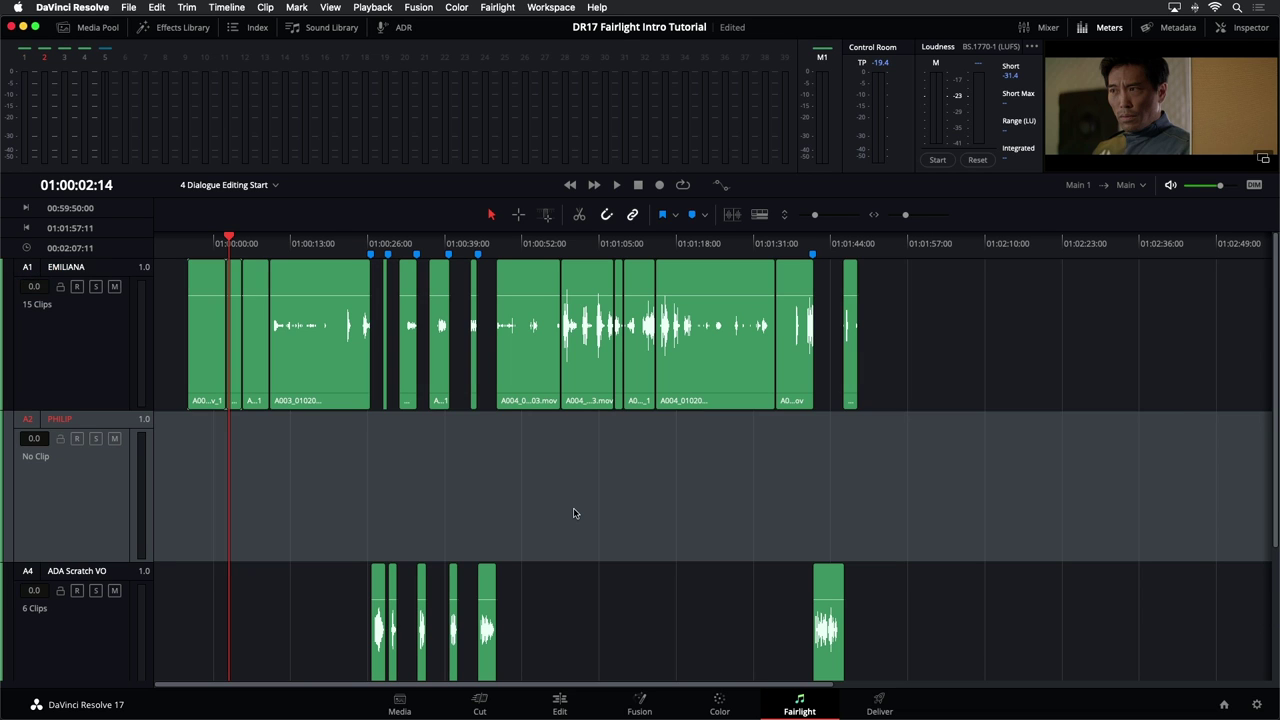
pyautogui.press('Up')
pyautogui.press('Up')
pyautogui.press('Down')
pyautogui.press('Down')
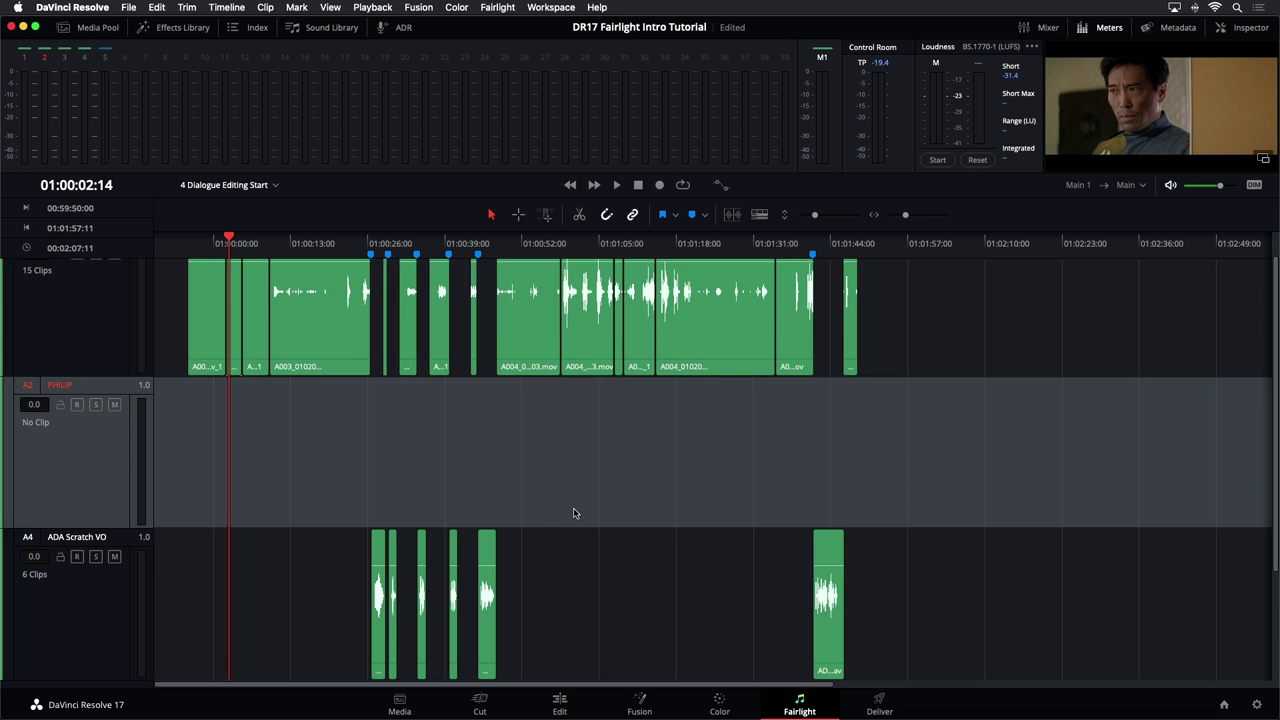
pyautogui.press('Down')
pyautogui.press('Down')
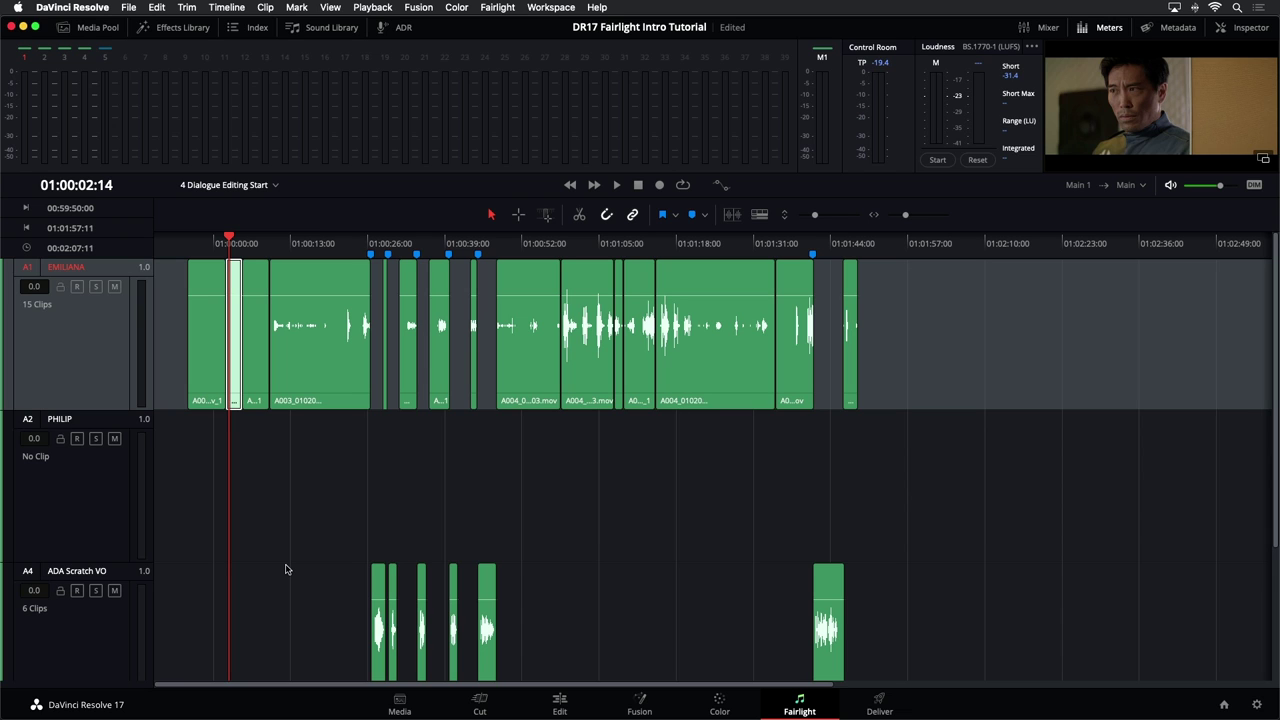
# - Cut the second EMILIANA clip and paste it onto the PHILIP track at the same timeline position
pyautogui.press('Delete')
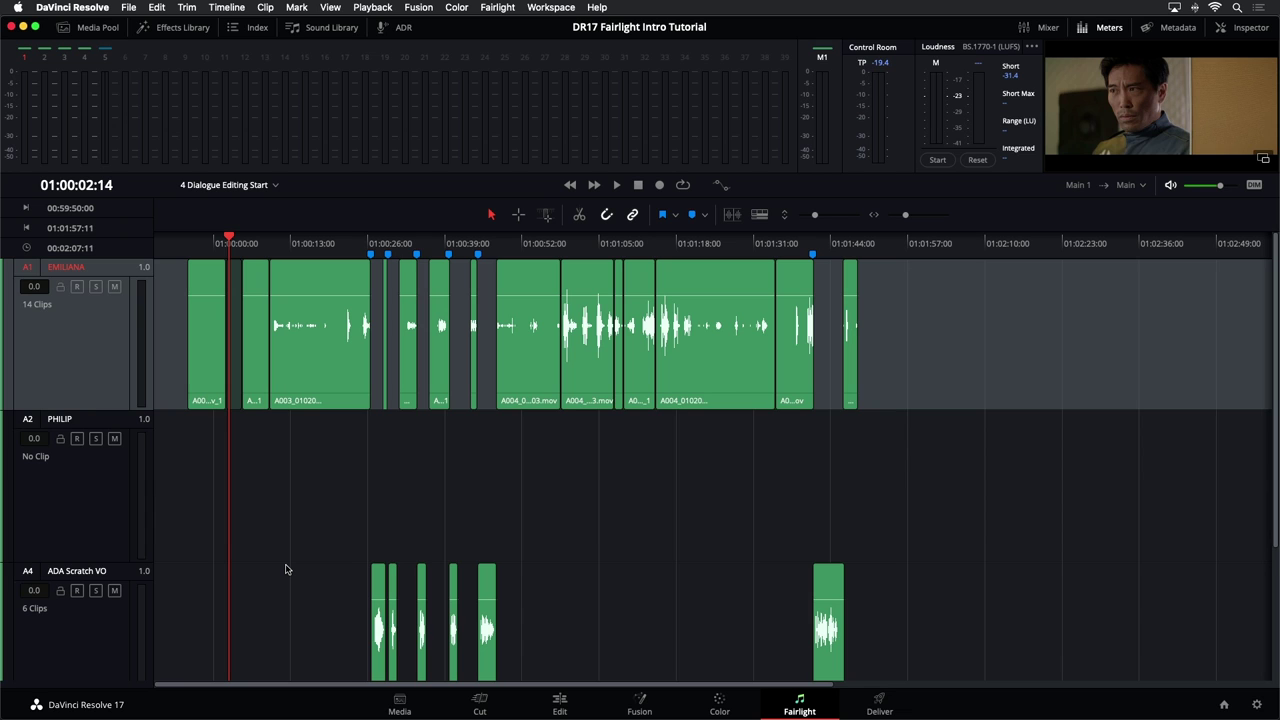
pyautogui.press('Down')
pyautogui.press('super+v')
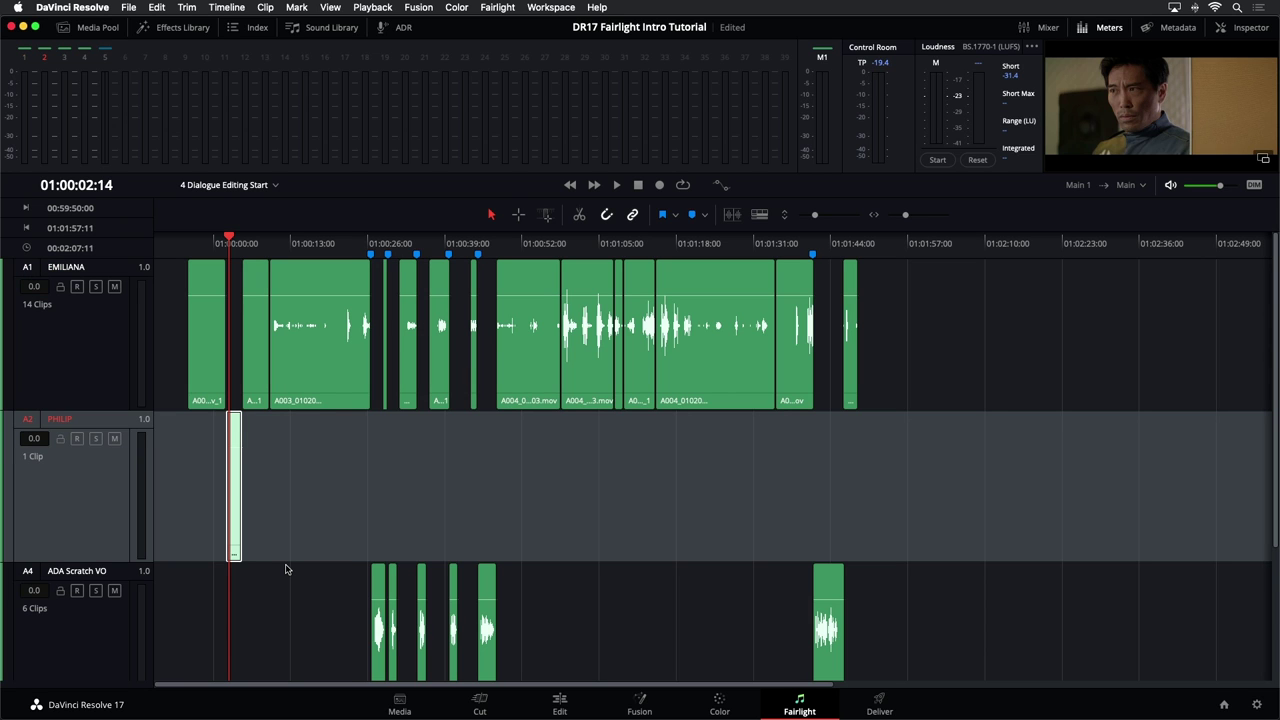
# - Play the EMILIANA clip starting at 01:00:04:18, cut and paste it onto the PHILIP track, and reselect EMILIANA with the track index hidden
pyautogui.press('Up')
pyautogui.press('Down')
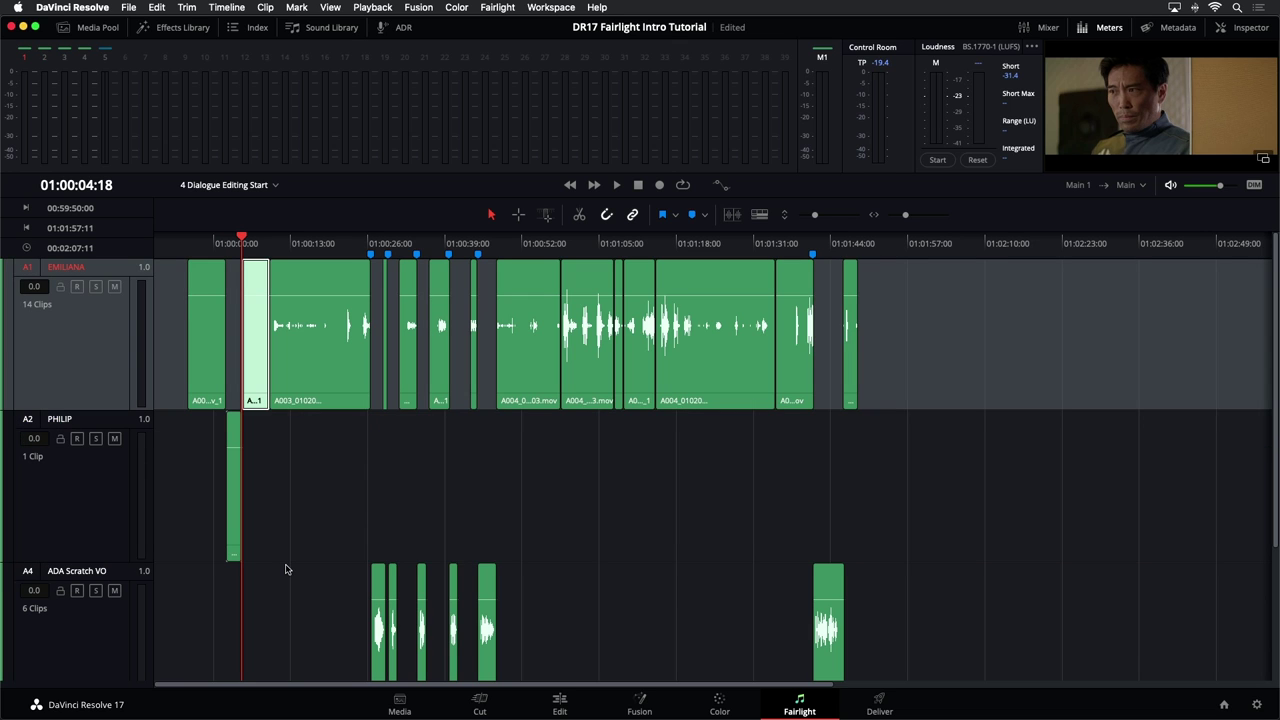
pyautogui.press('space')
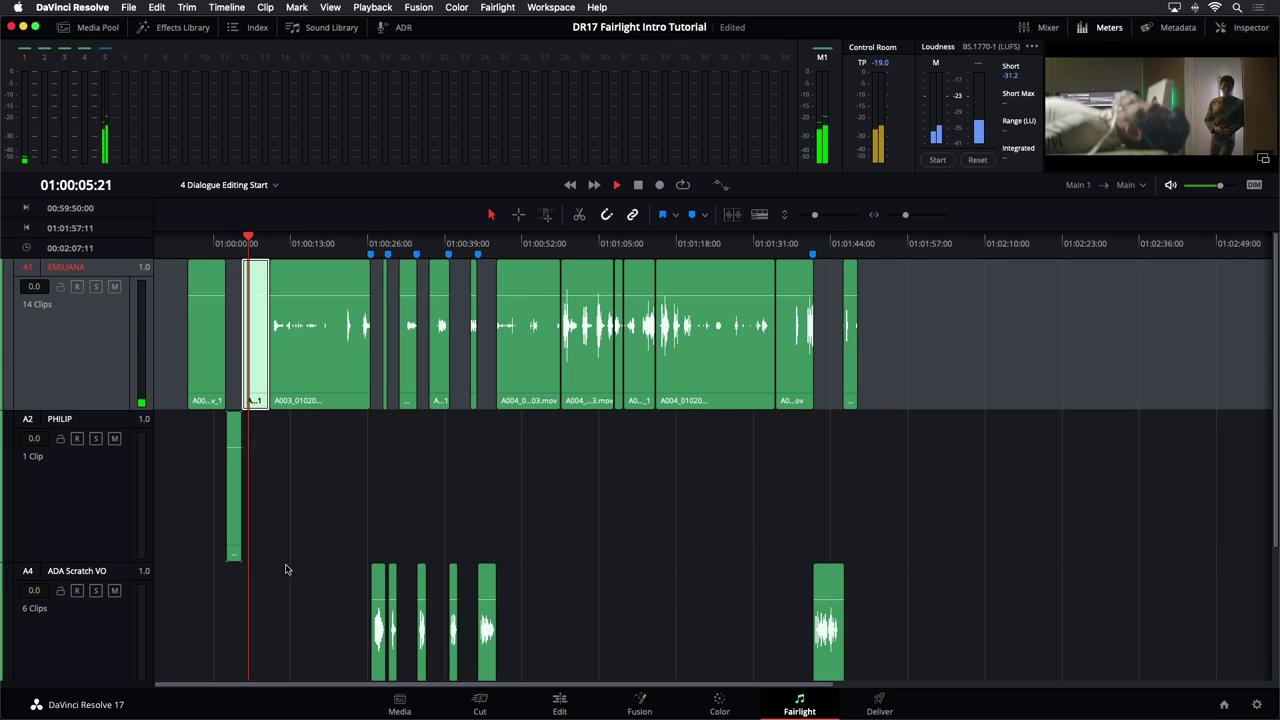
pyautogui.hotkey('ctrl', 'x')
pyautogui.press('Down')
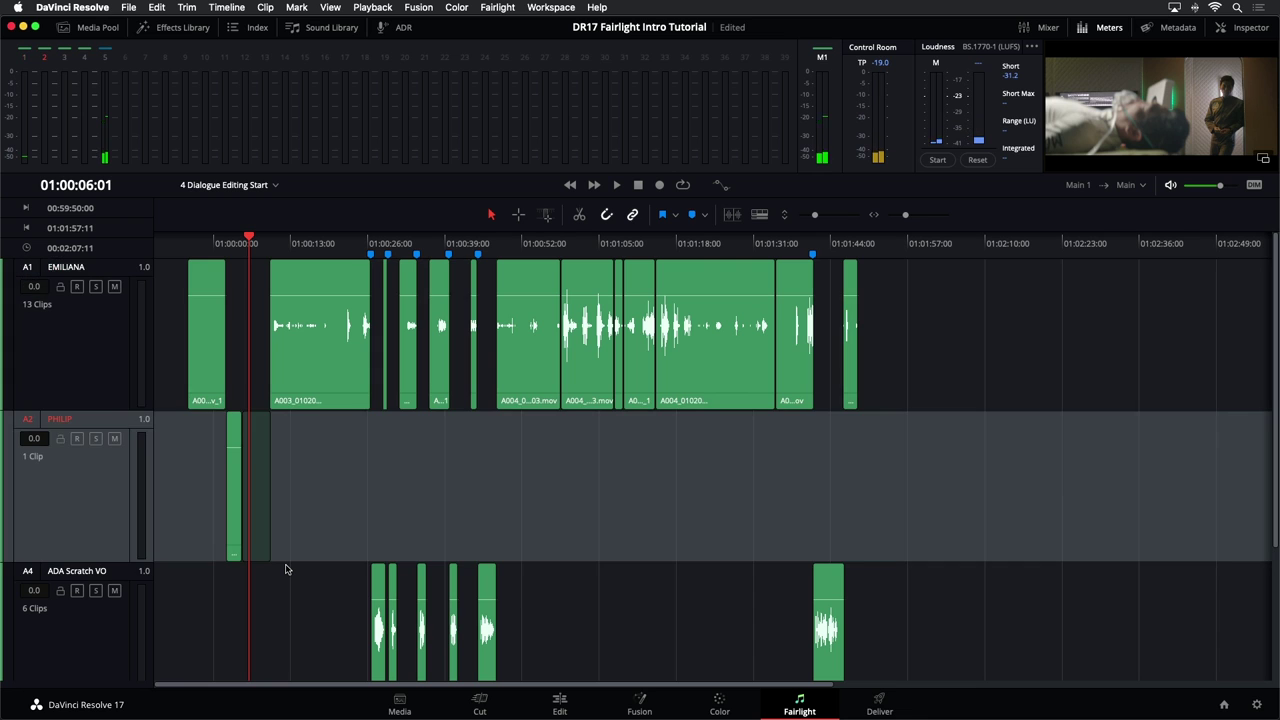
pyautogui.hotkey('ctrl', 'v')
pyautogui.hotkey('ctrl', 'shift', 'i')
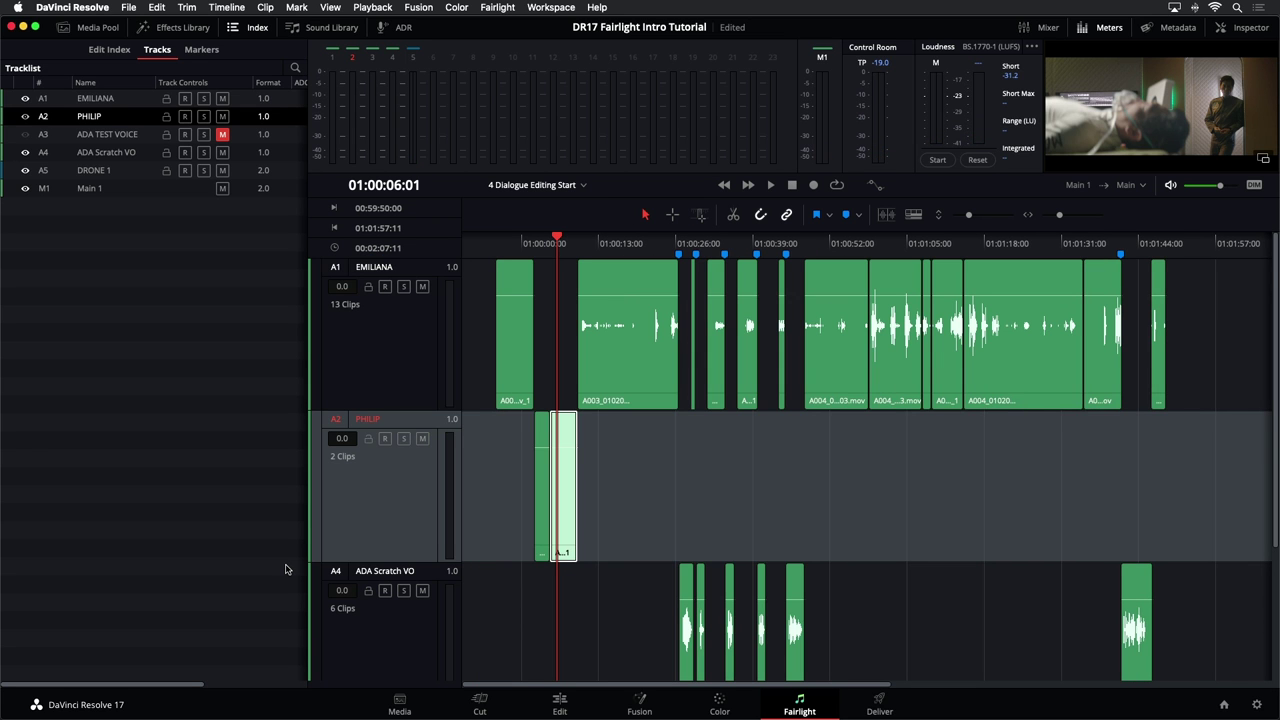
pyautogui.press('Up')
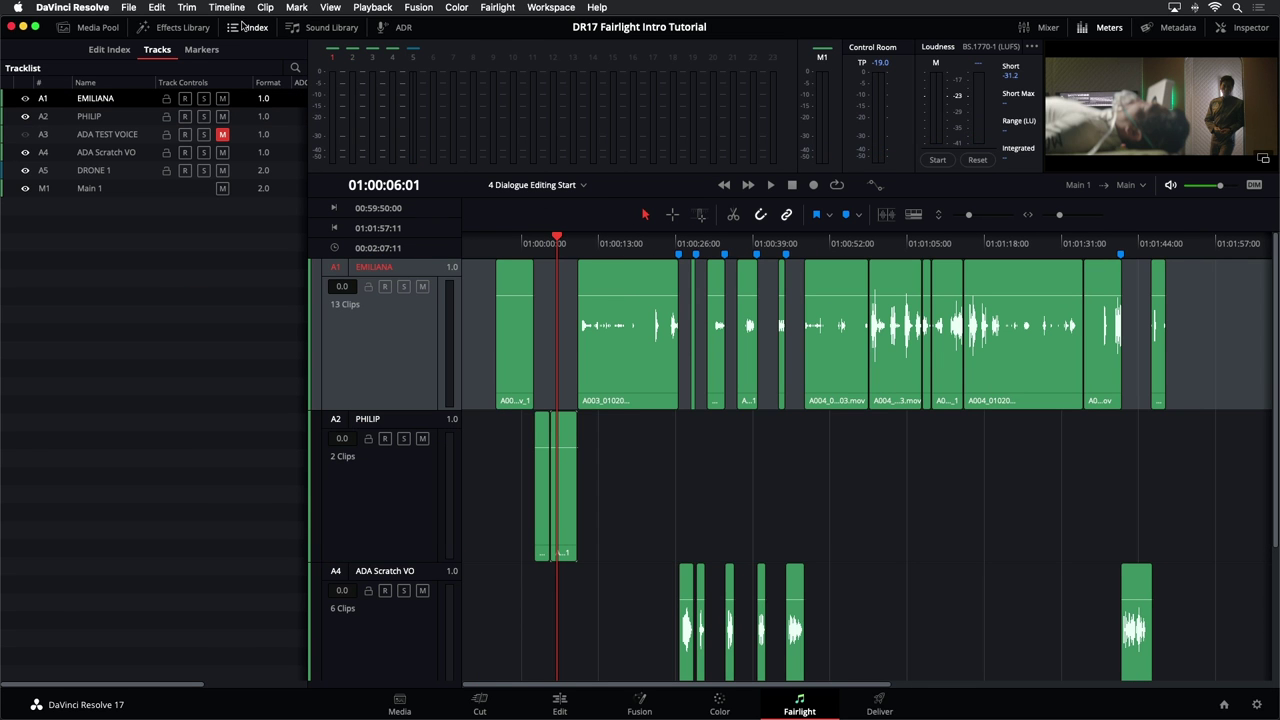
pyautogui.click(244, 27)
# - Play the long A003 clip on EMILIANA from its start and shuttle back and forth around 01:00:13:00 to find where the speaker changes
pyautogui.press('Down')
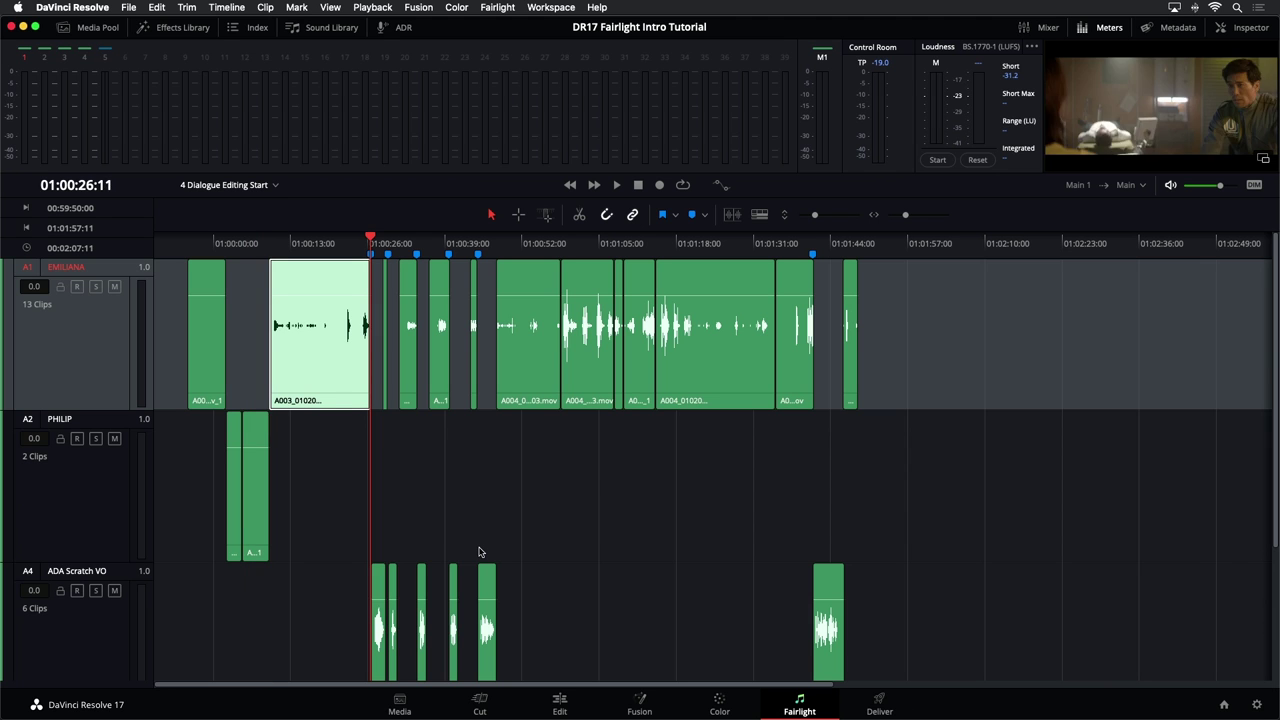
pyautogui.press('Up')
pyautogui.press('space')
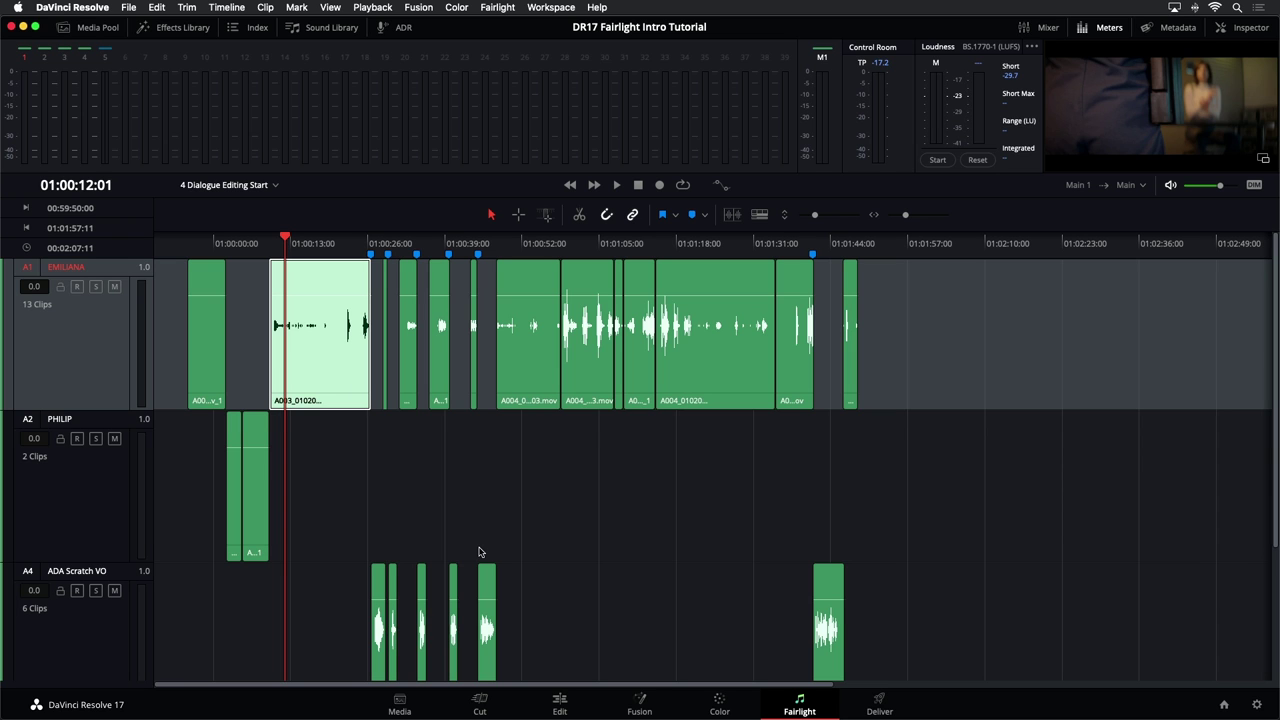
pyautogui.press('space')
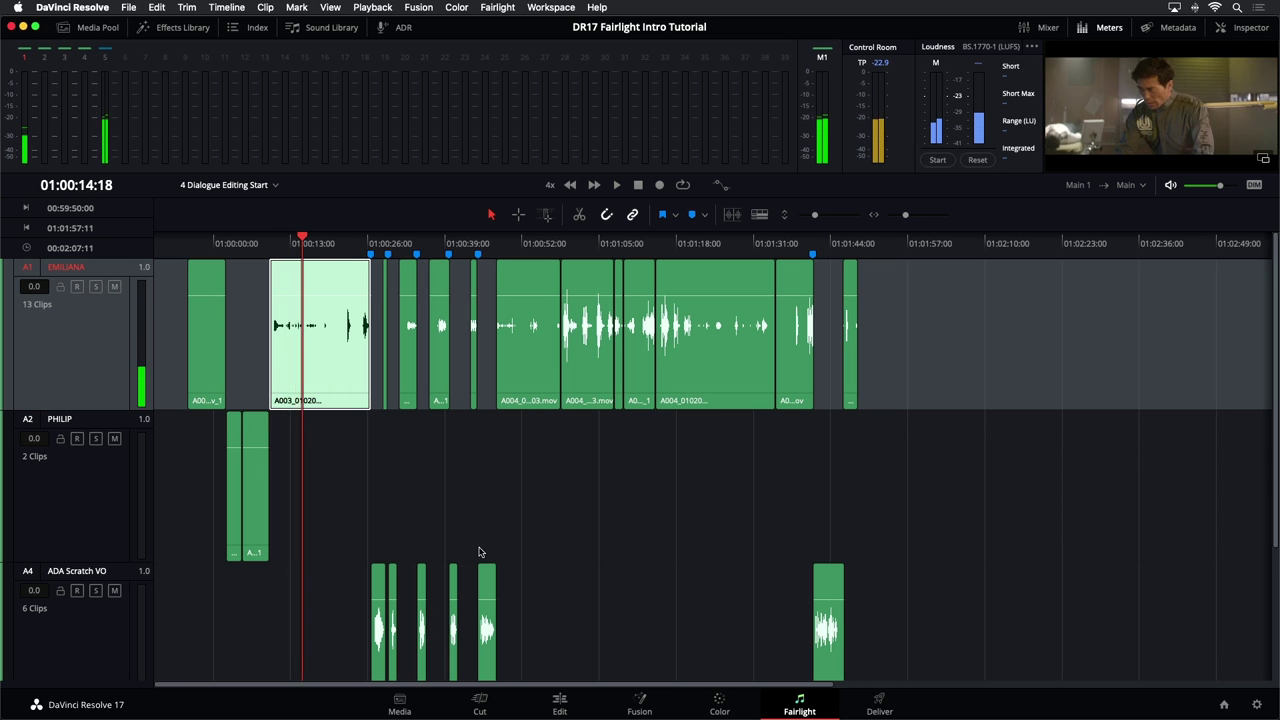
pyautogui.press('j')
pyautogui.press('k')
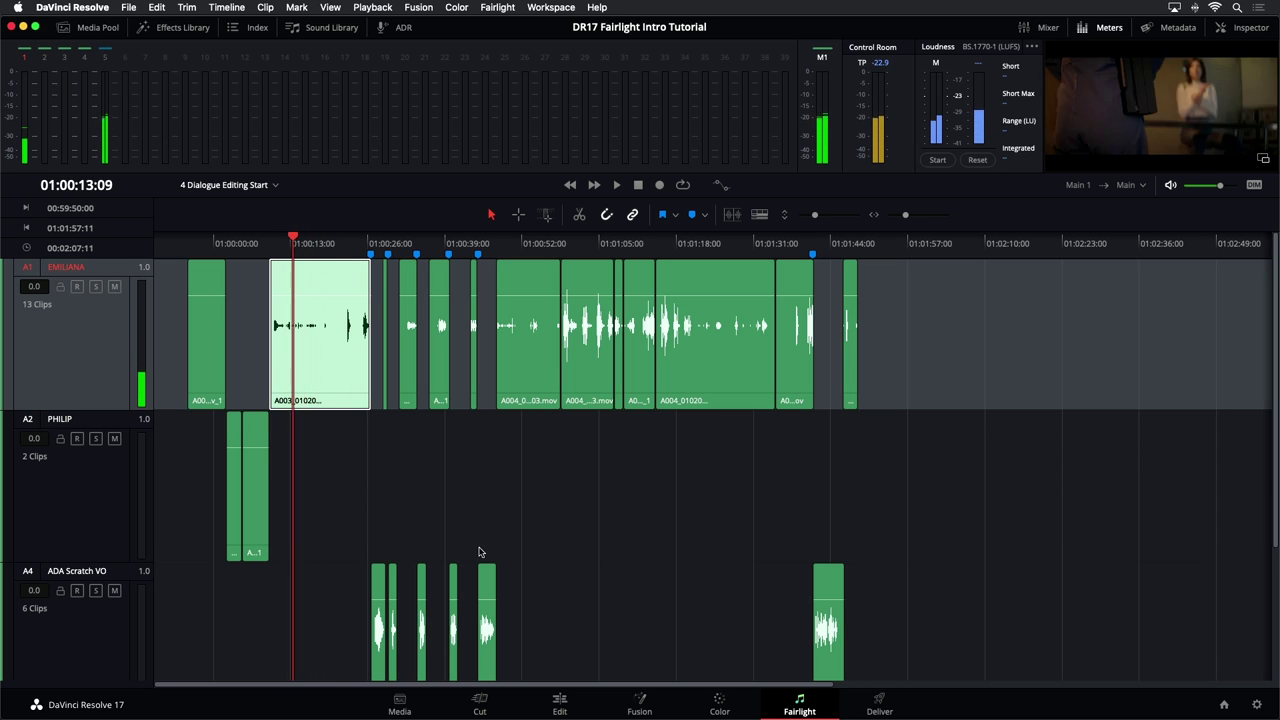
pyautogui.press('j')
pyautogui.press('j')
pyautogui.press('l')
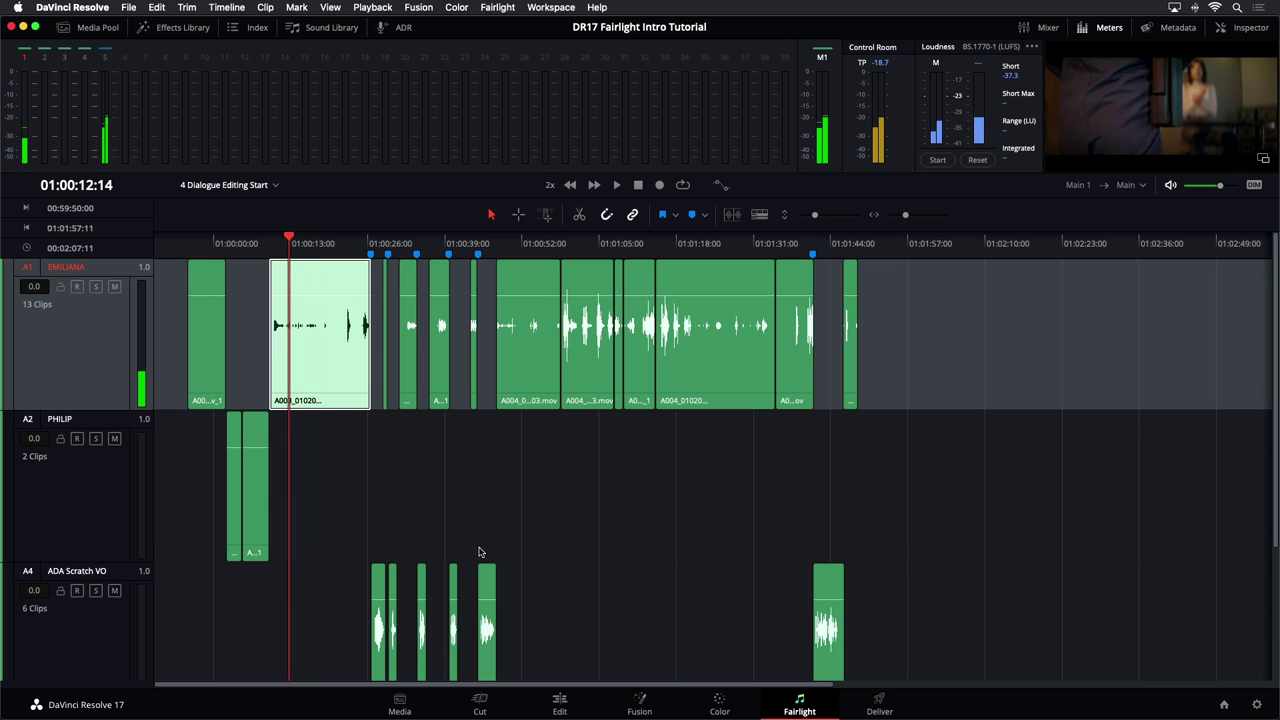
pyautogui.press('l')
pyautogui.press('k')
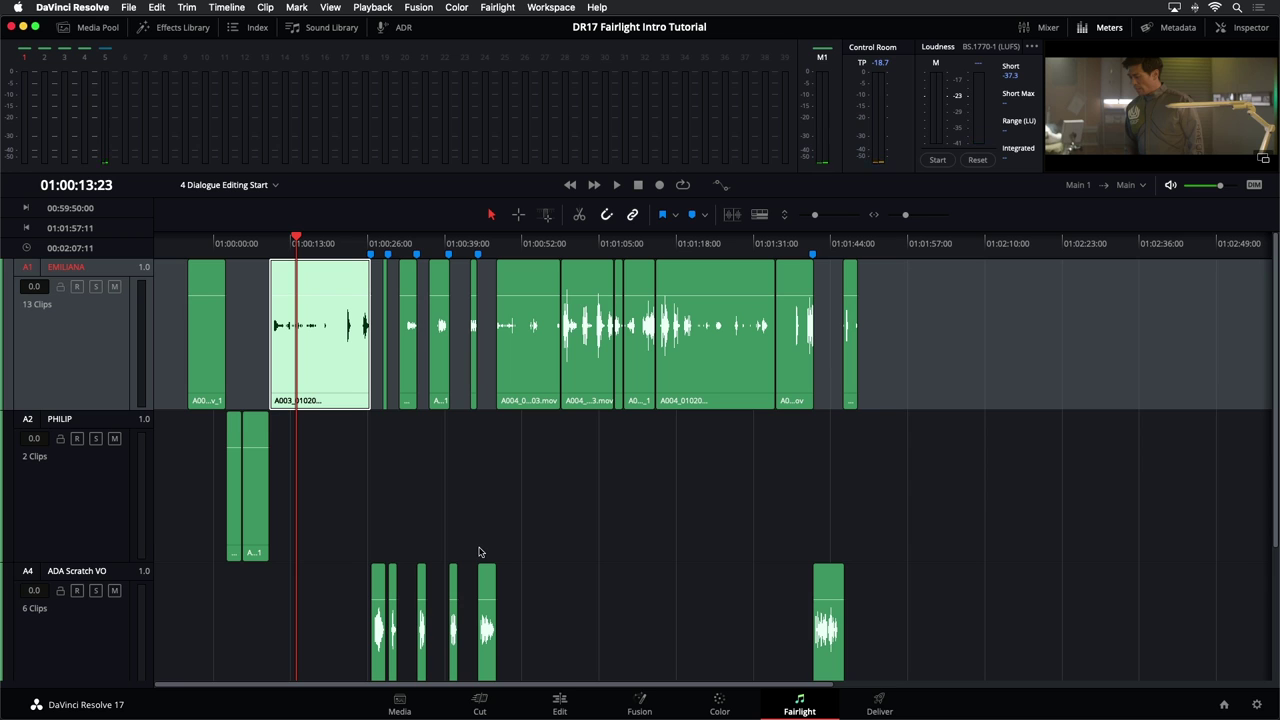
# - Shuttle and nudge the playhead frame by frame within the A003 clip, parking it at 01:00:14:06
pyautogui.press('l')
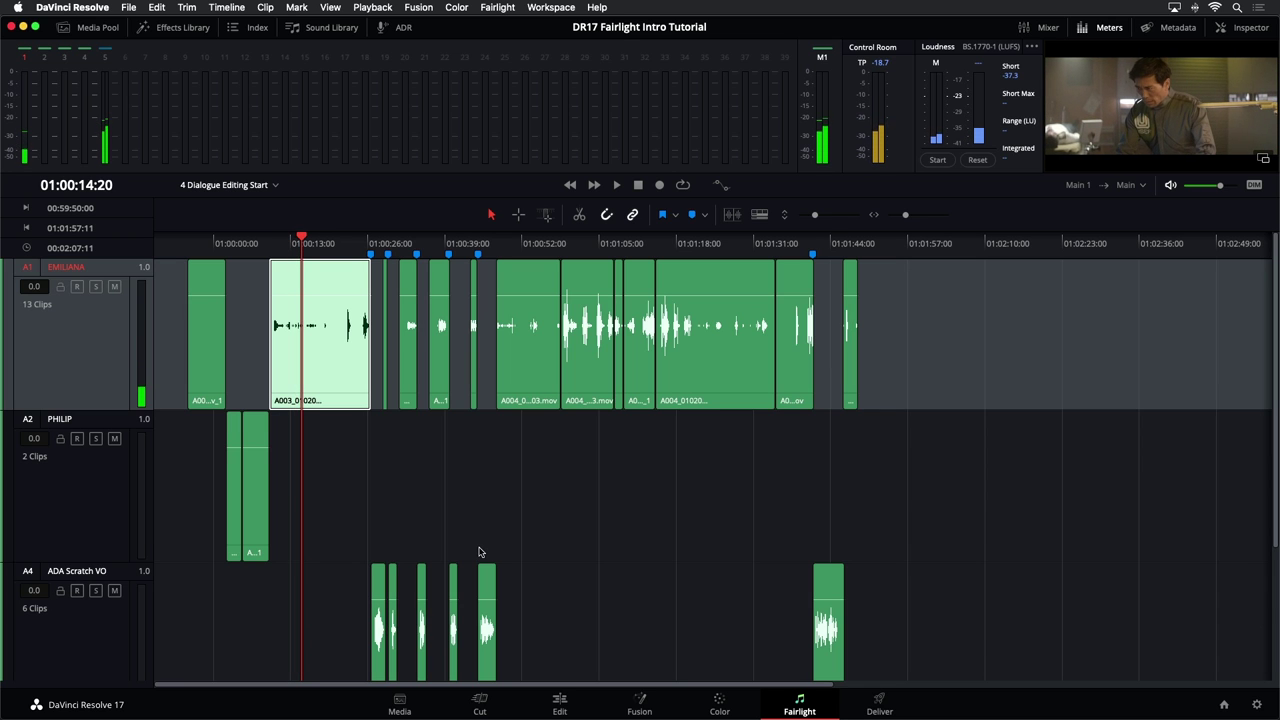
pyautogui.press('j')
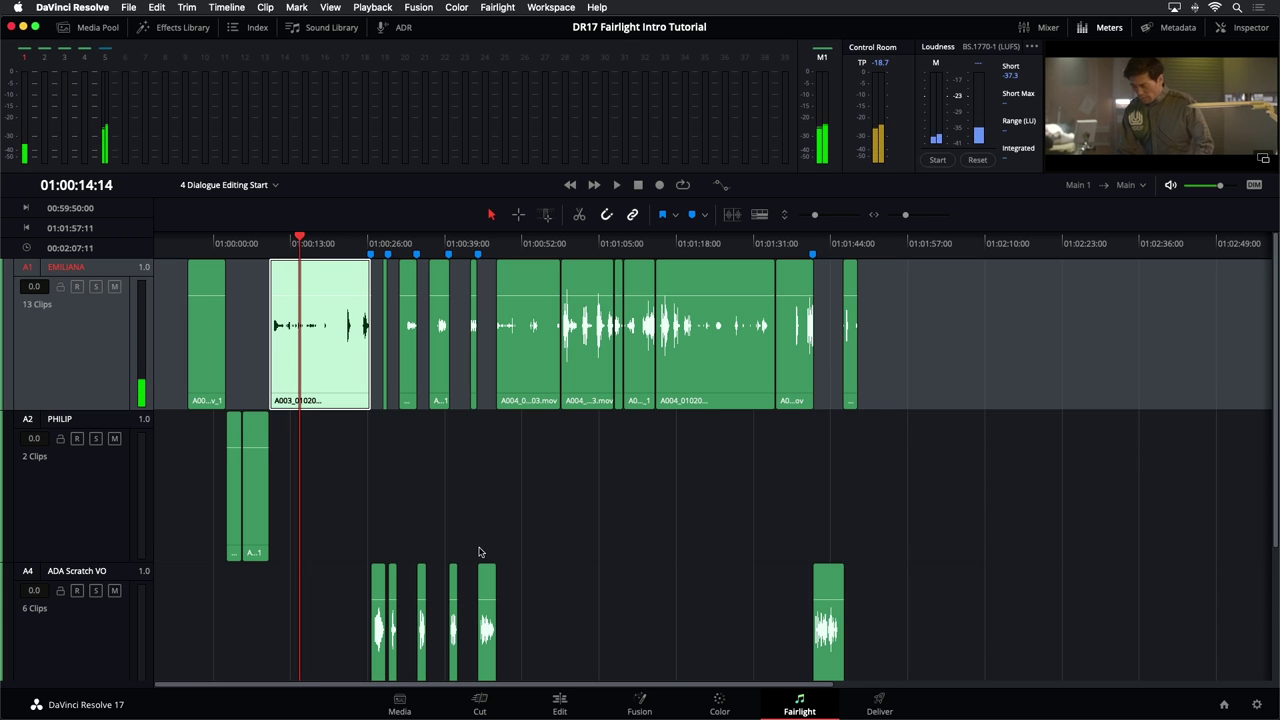
pyautogui.press('k')
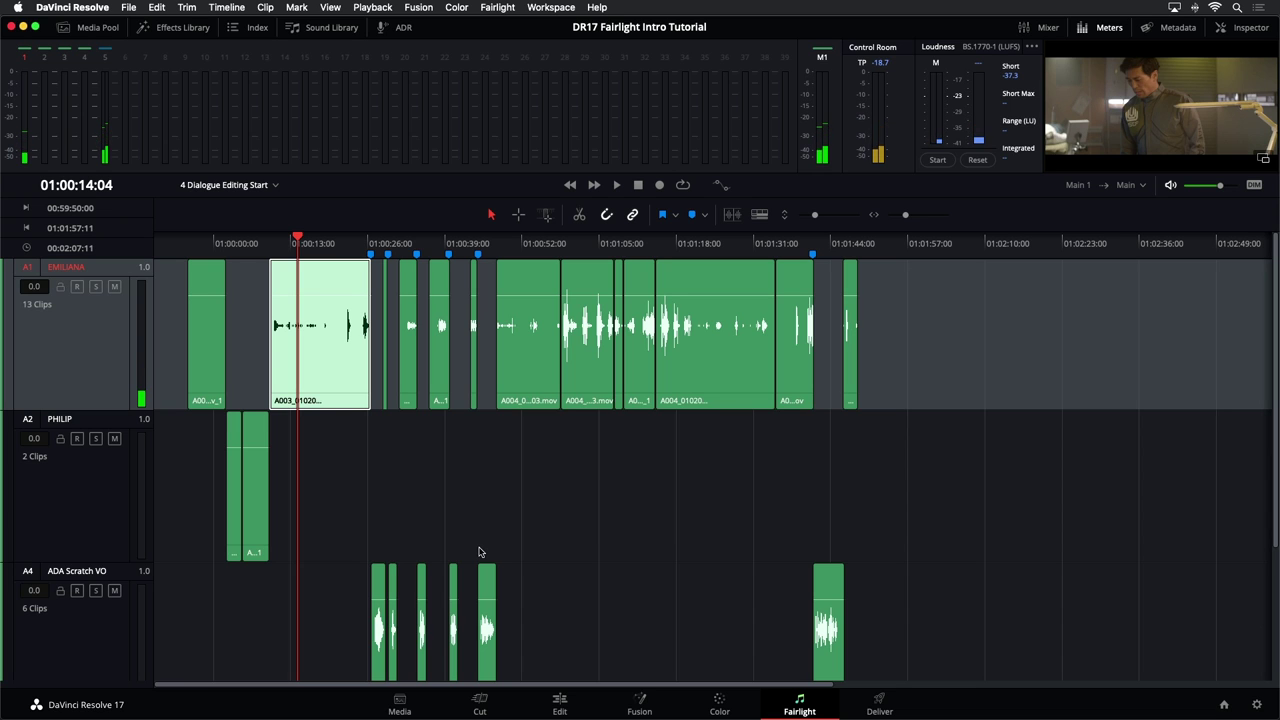
pyautogui.press('Right')
pyautogui.press('Right')
pyautogui.press('Left')
pyautogui.press('Right')
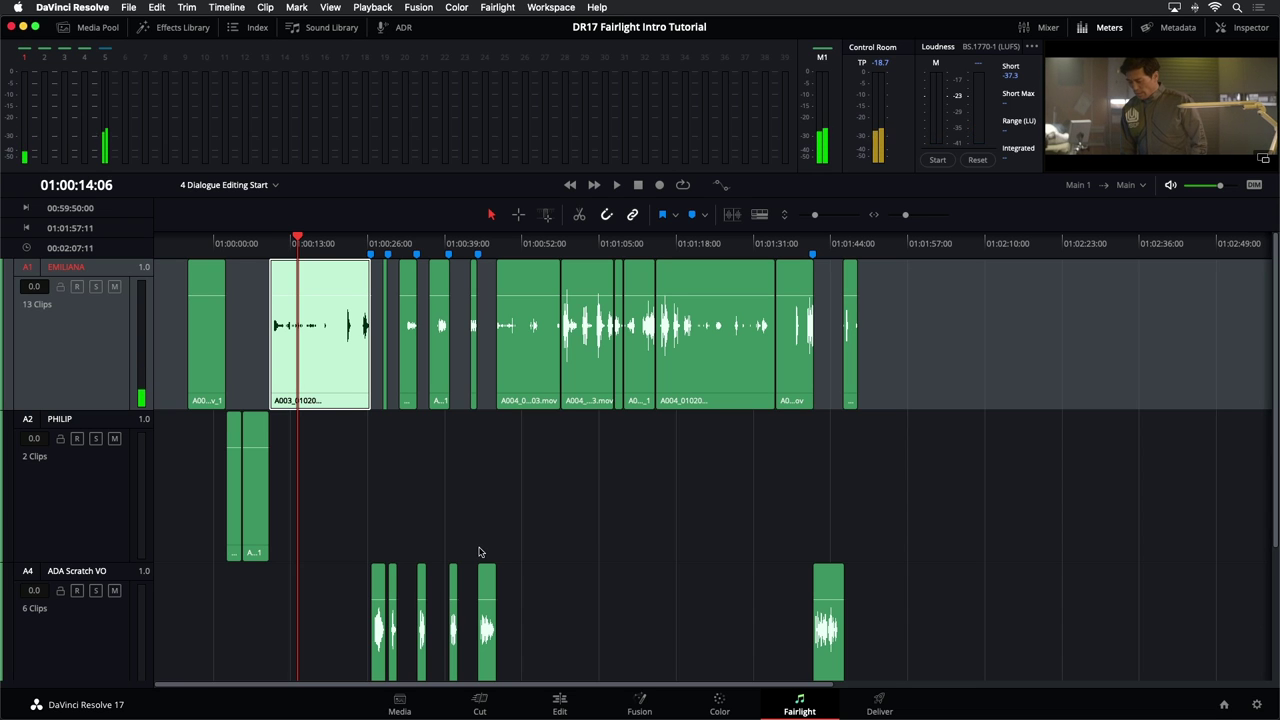
# - Play the long A003 clip on EMILIANA from 01:00:14:05, then cut it and paste it onto PHILIP at the same position
pyautogui.press('Right')
pyautogui.press('Left')
pyautogui.press('Left')
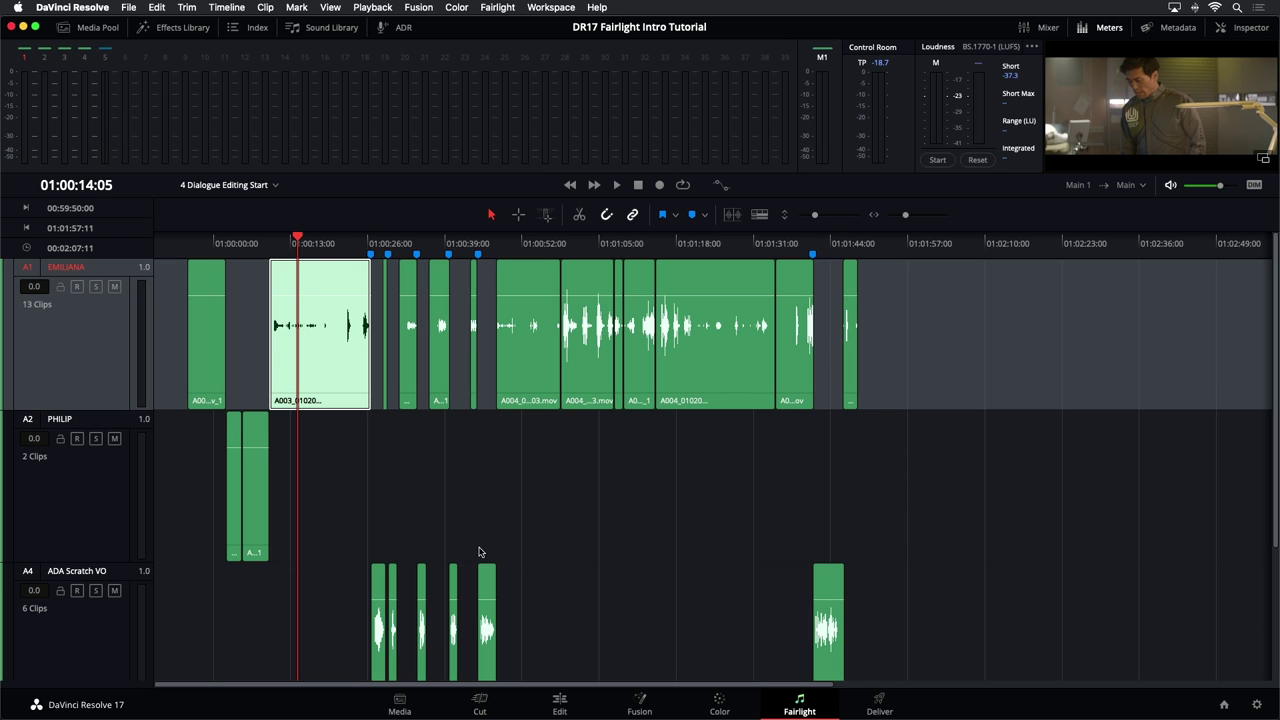
pyautogui.press('space')
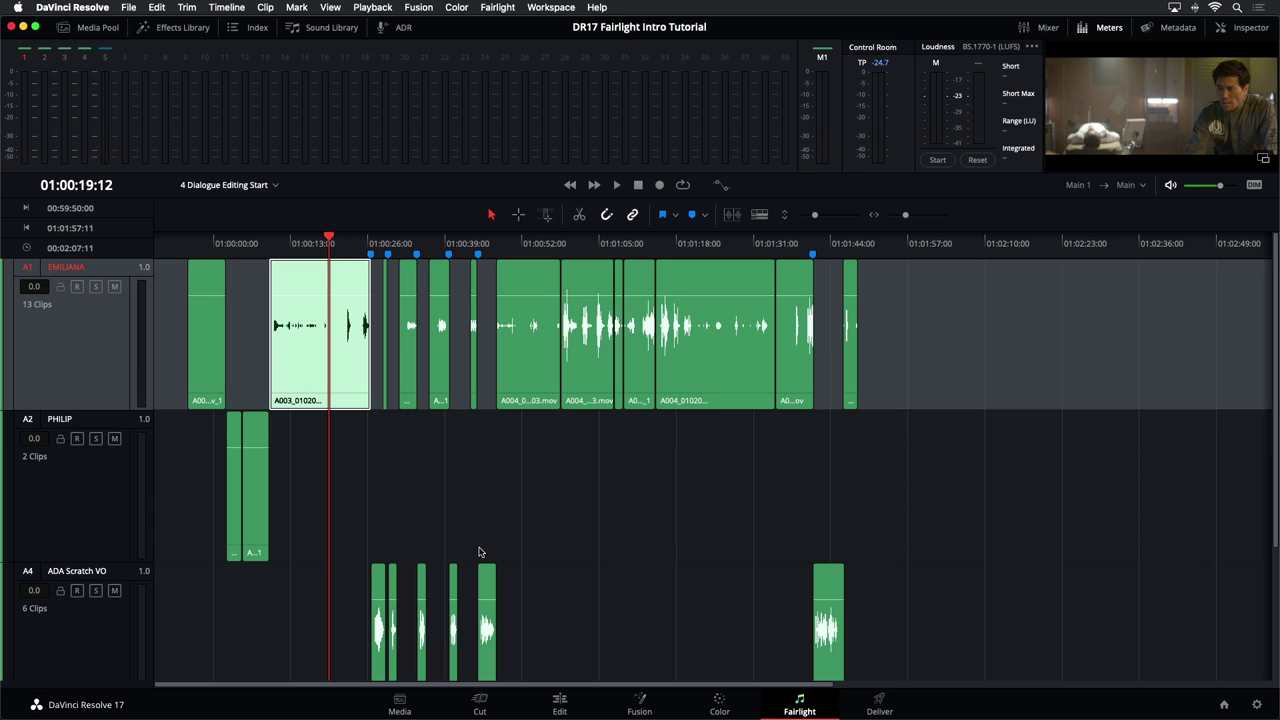
pyautogui.hotkey('ctrl', 'x')
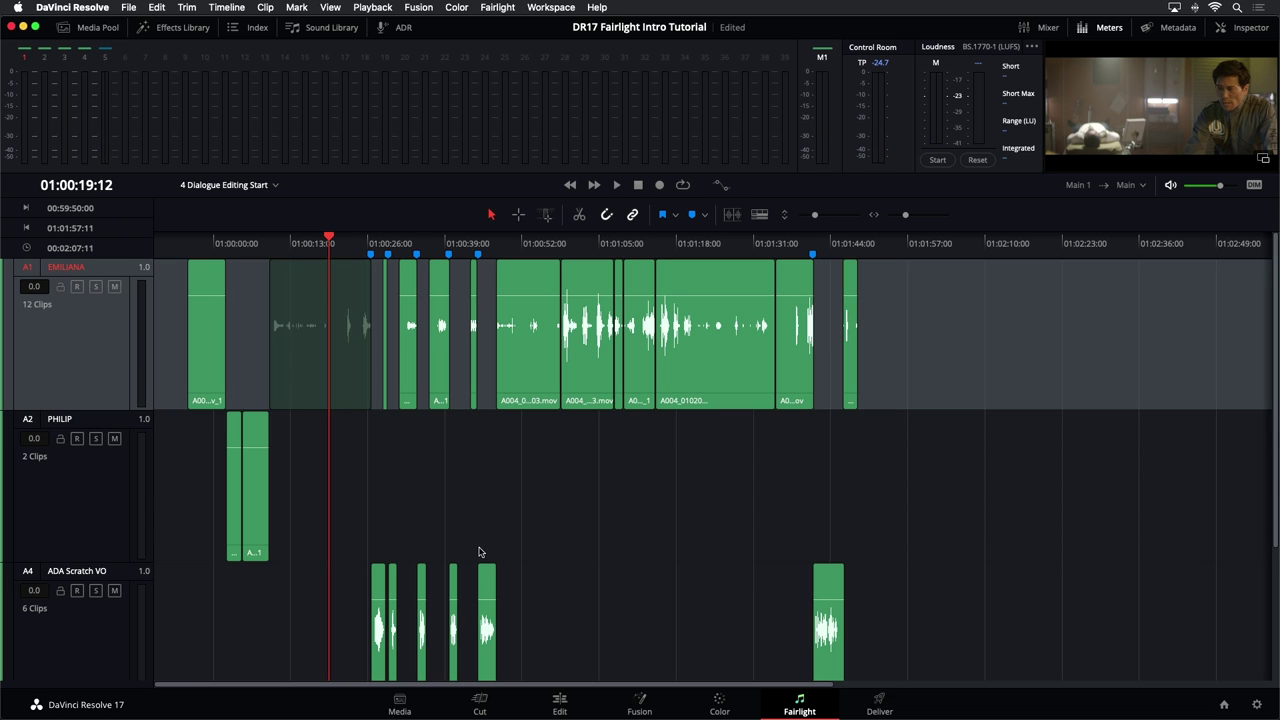
pyautogui.hotkey('ctrl', 'v')
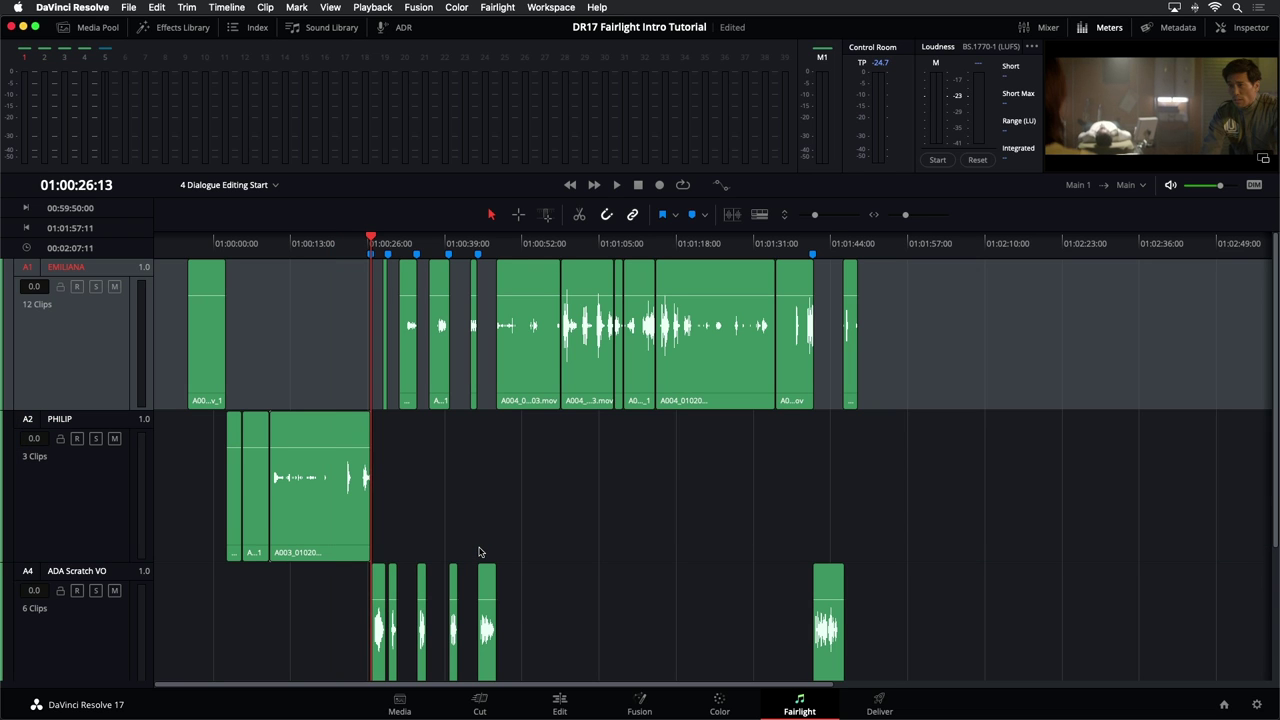
# - Play the short EMILIANA clip at 01:00:28:13 and cut and paste it onto the PHILIP track at the same timeline position
pyautogui.hotkey('shift', 'Right')
pyautogui.hotkey('shift', 'Right')
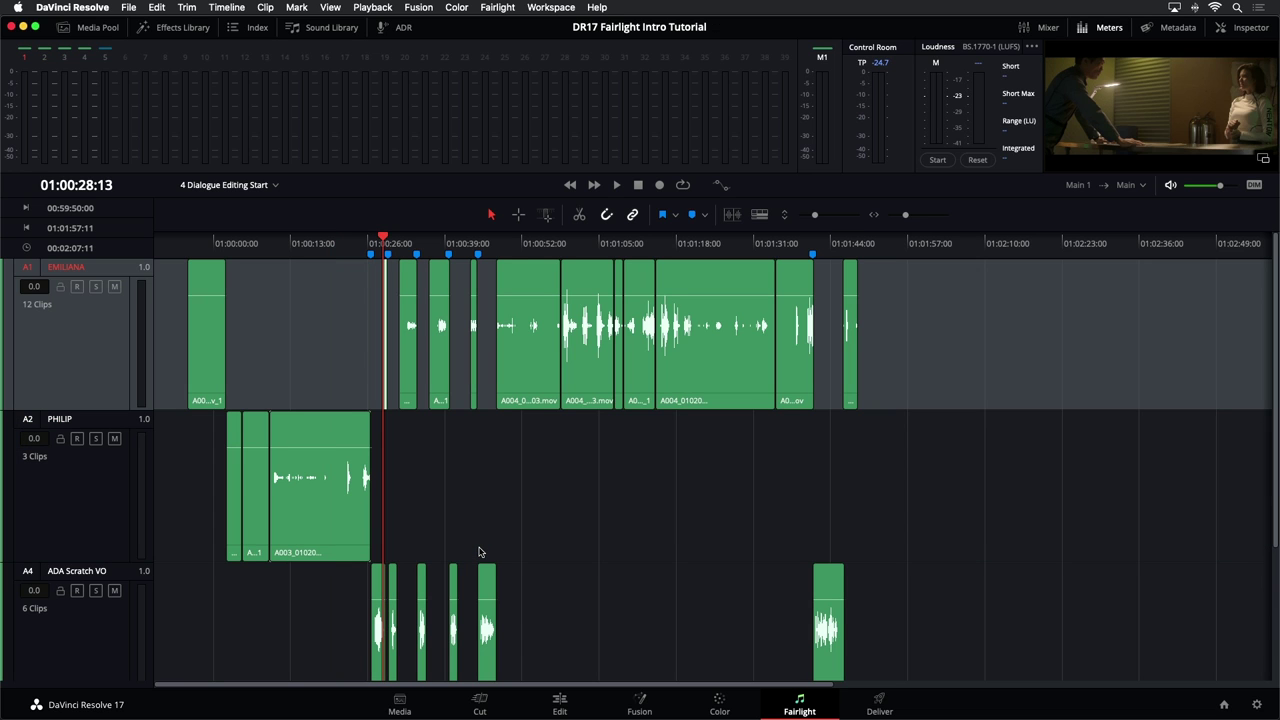
pyautogui.press('super+equal')
pyautogui.press('super+equal')
pyautogui.press('super+equal')
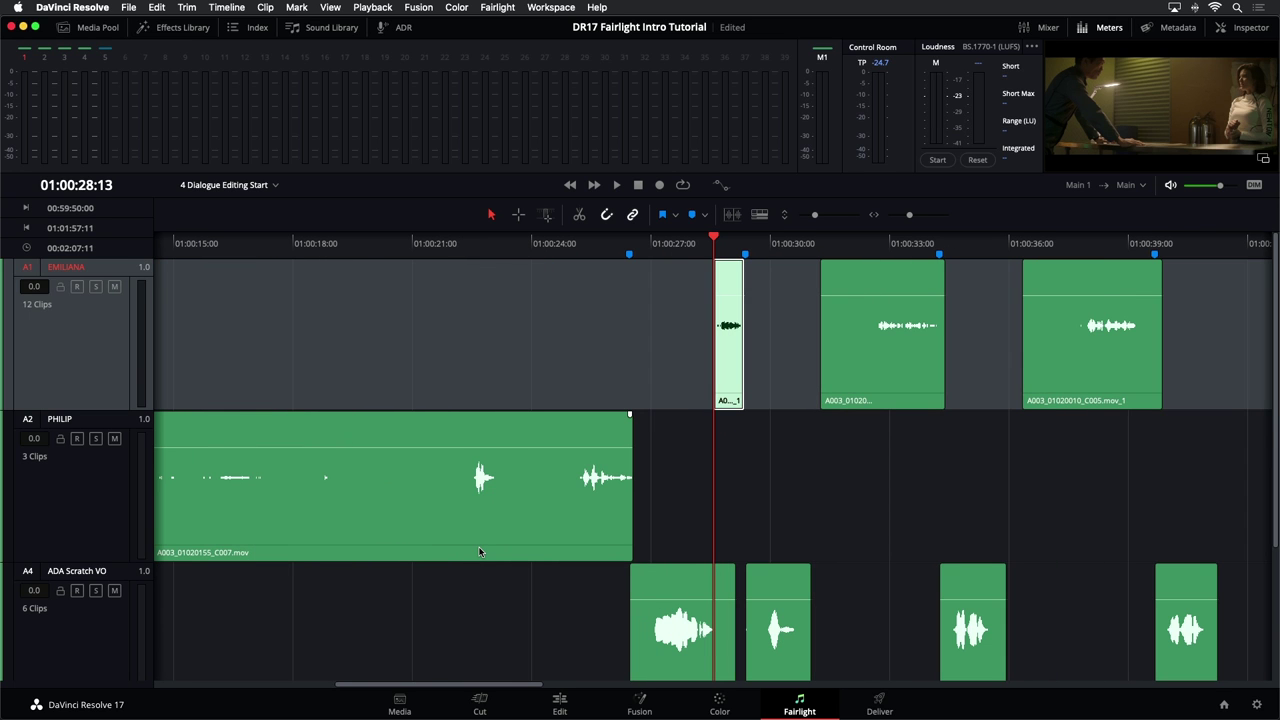
pyautogui.press('space')
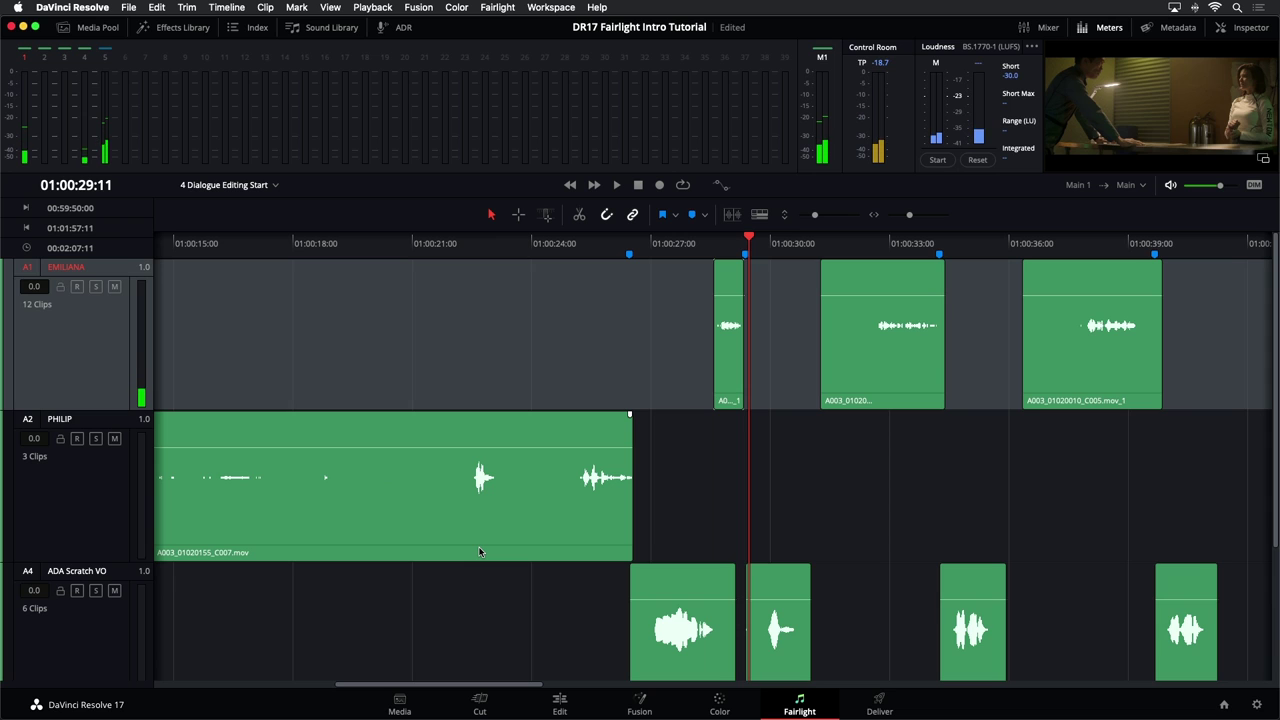
pyautogui.press('Left')
pyautogui.press('Left')
pyautogui.press('Left')
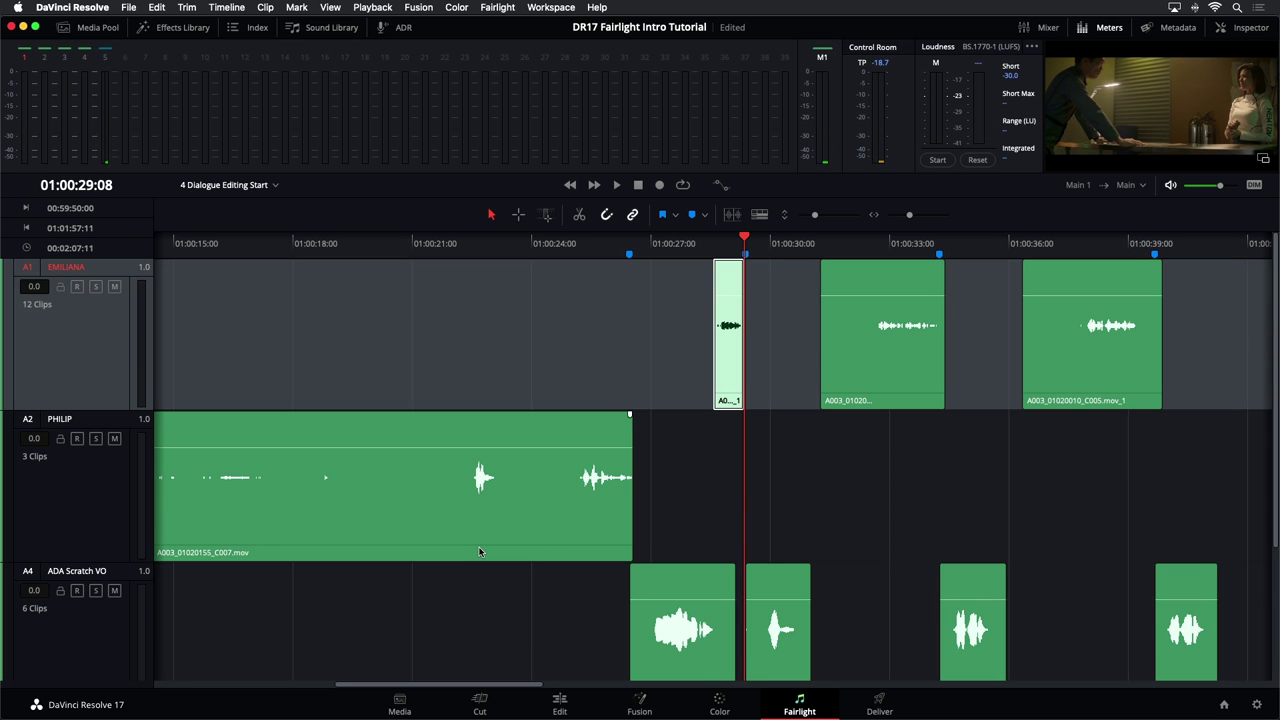
pyautogui.press('BackSpace')
pyautogui.hotkey('ctrl', 'v')
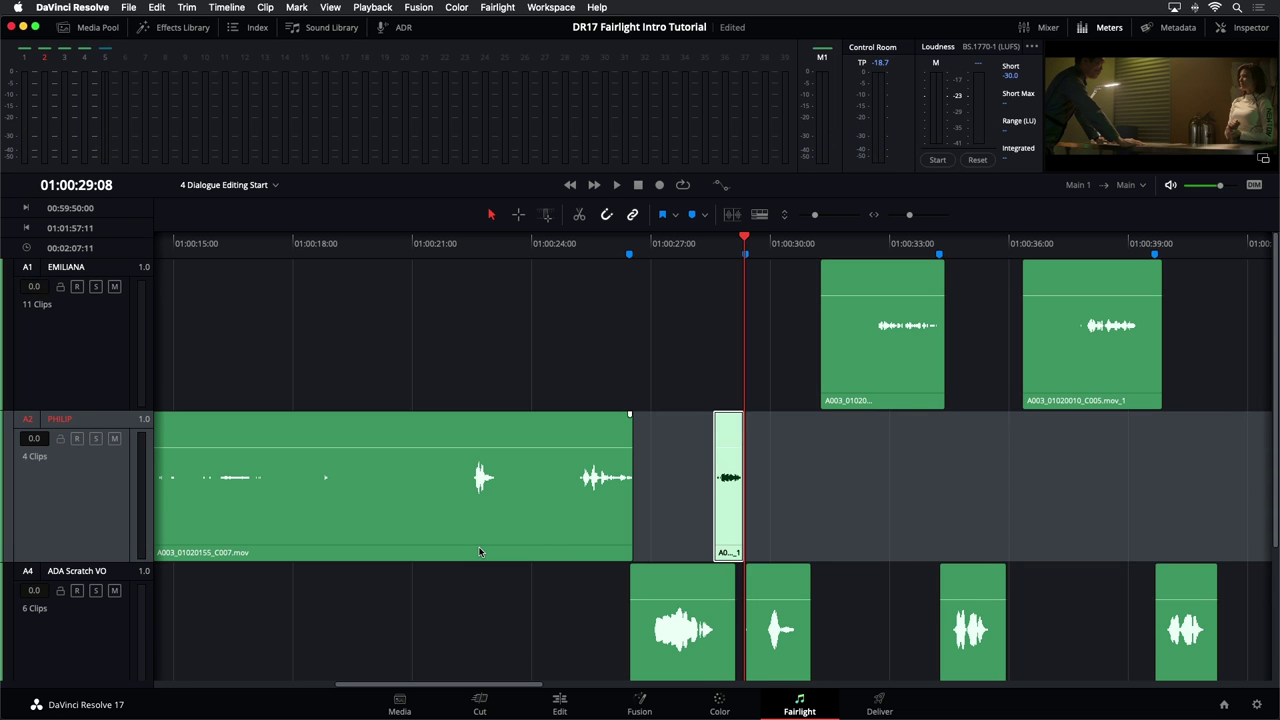
# - Play the EMILIANA clip starting at 01:00:43:05 and move it down to the PHILIP track without shifting it in time
pyautogui.press('Right')
pyautogui.press('space')
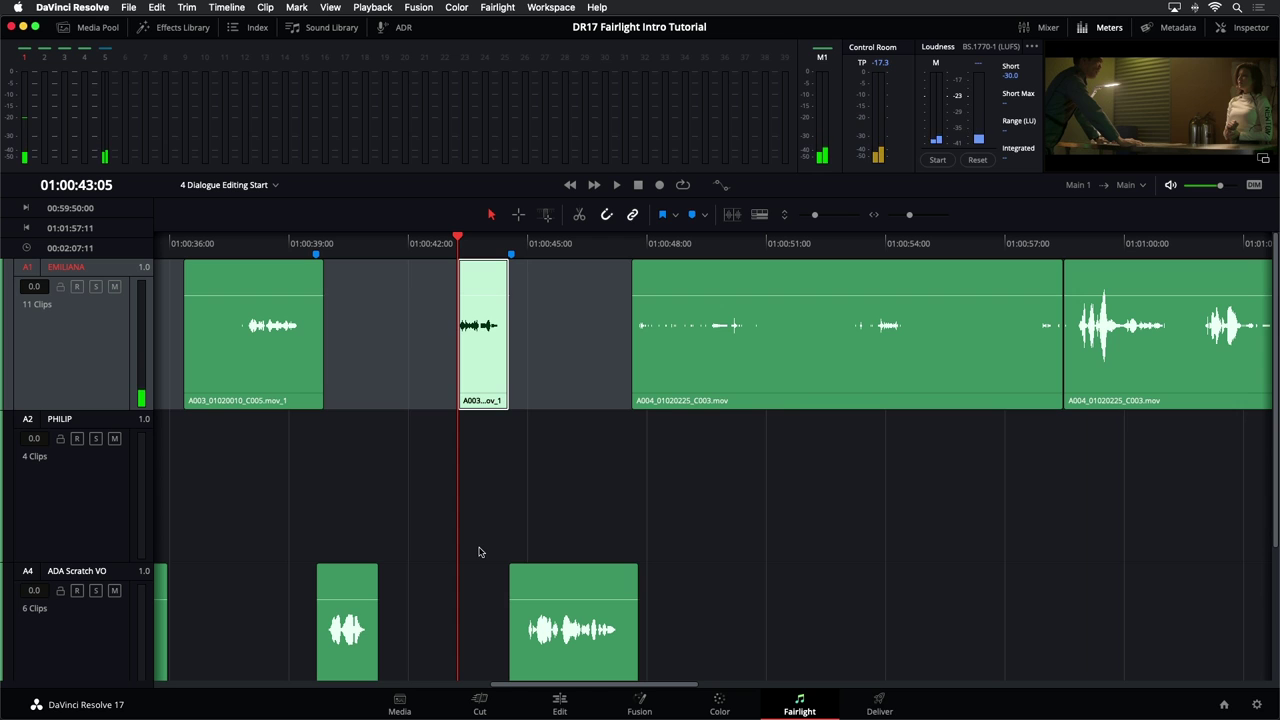
pyautogui.press('space')
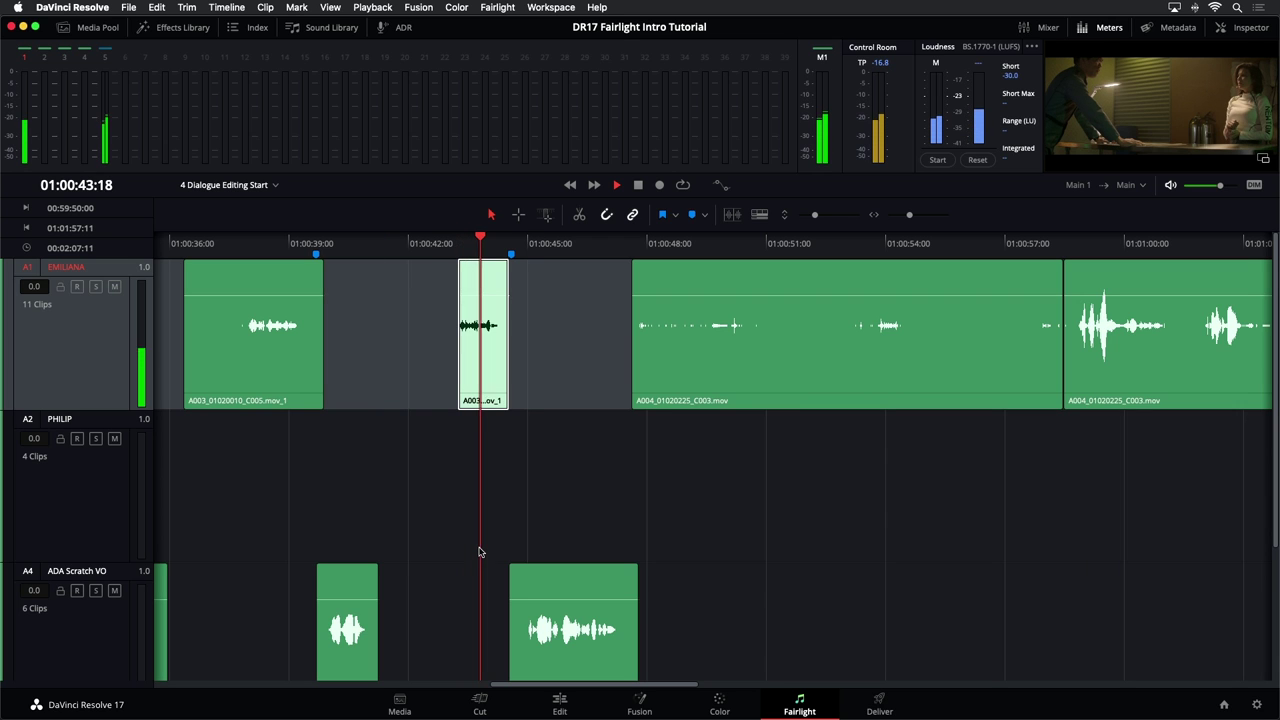
pyautogui.hotkey('alt', 'Down')
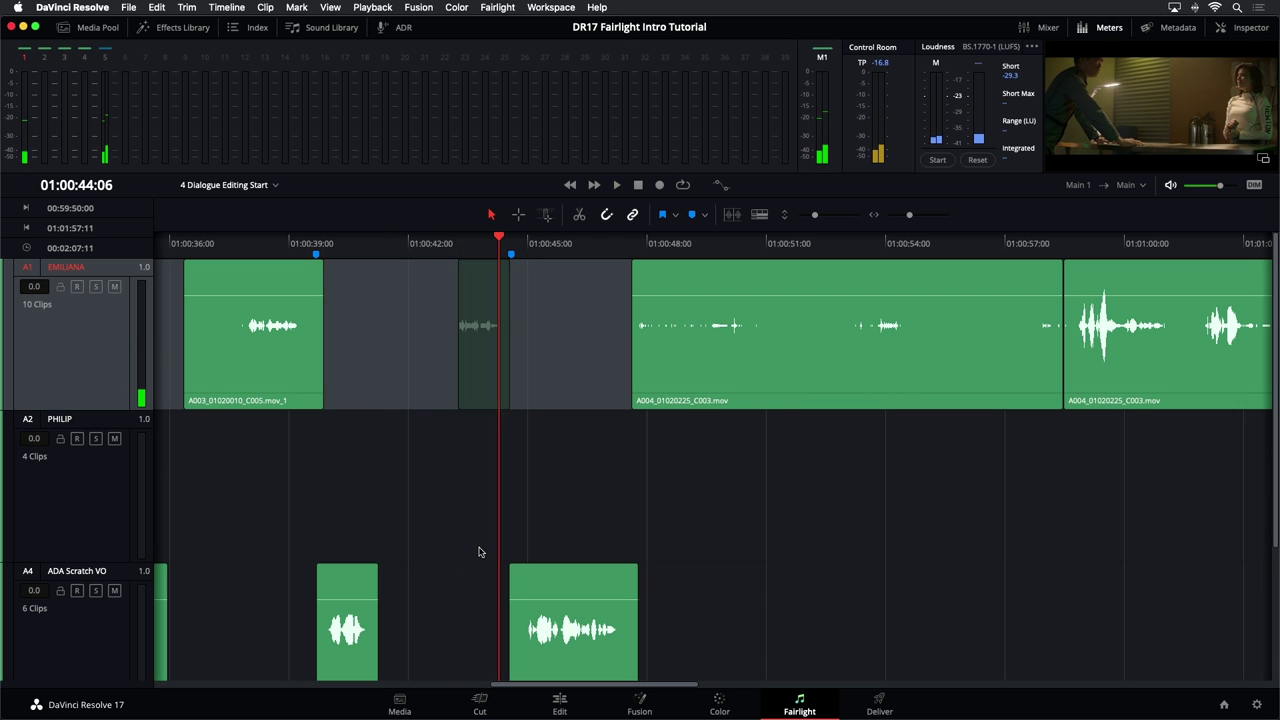
pyautogui.click(479, 552)
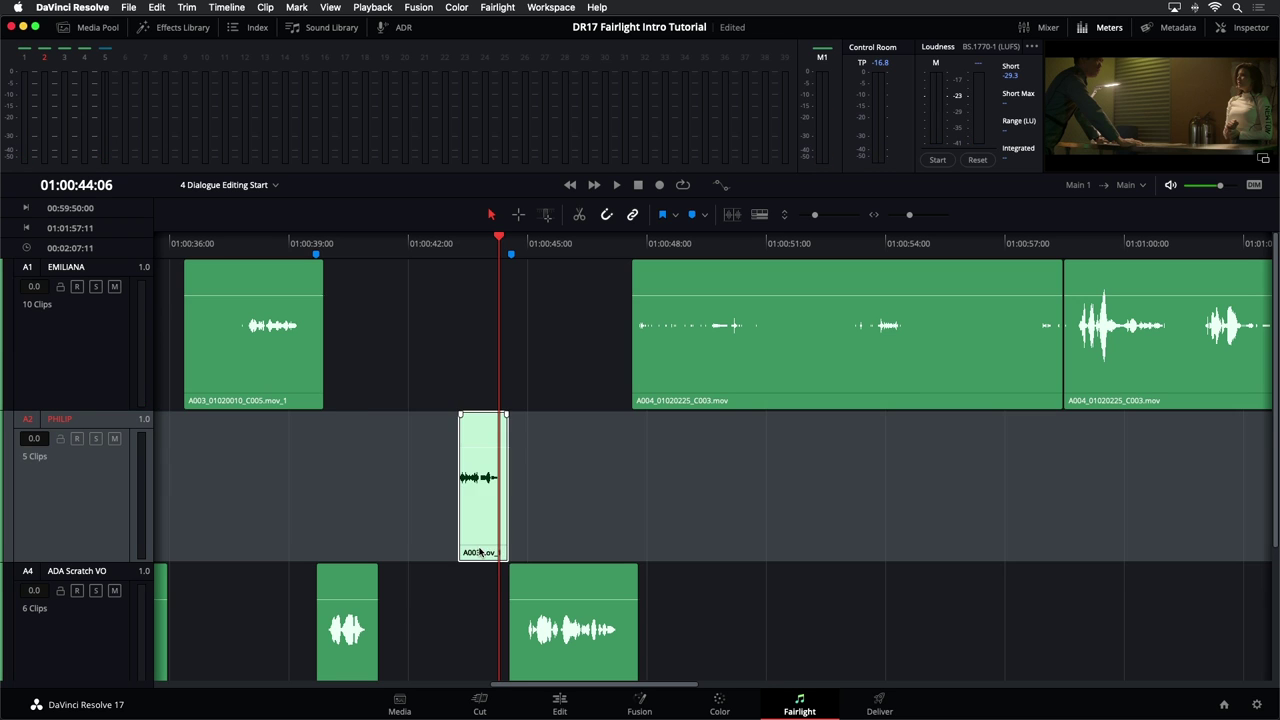
# - Audition the A004 clip at 01:00:47:14 at increasing speed and check the run of EMILIANA clips up to the A008 clip at 01:01:37:06
pyautogui.press('Down')
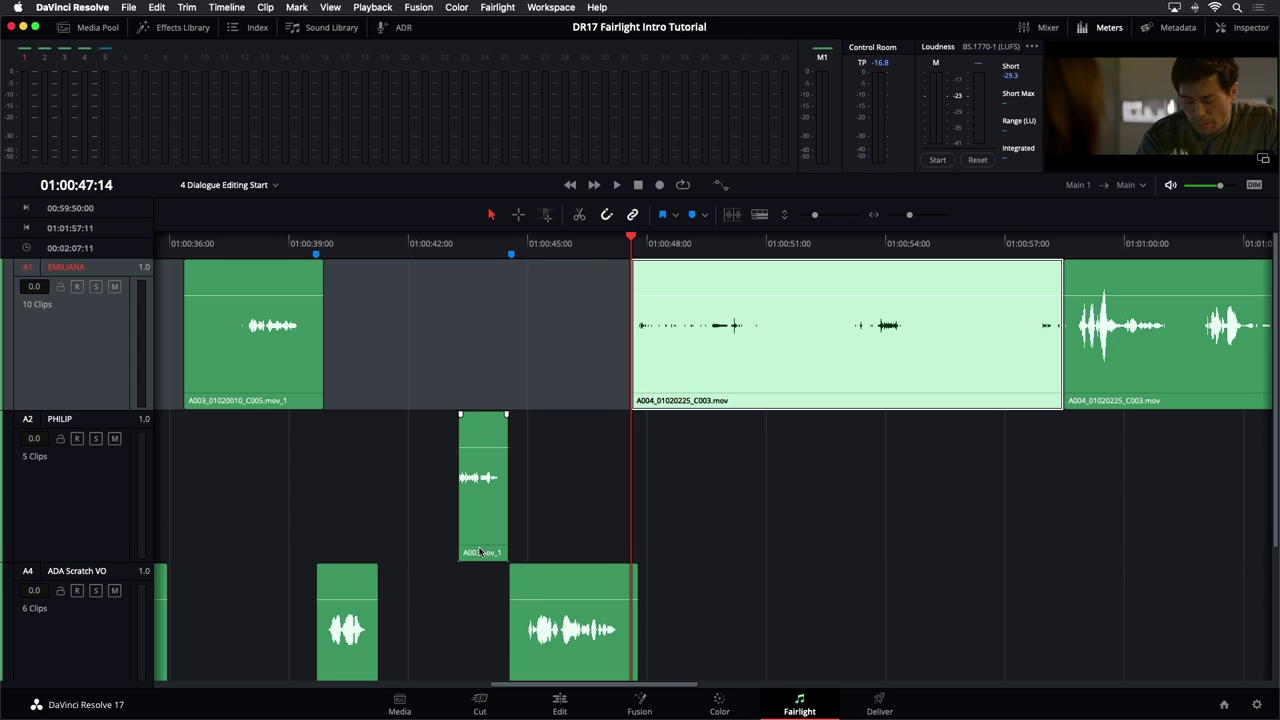
pyautogui.press('l')
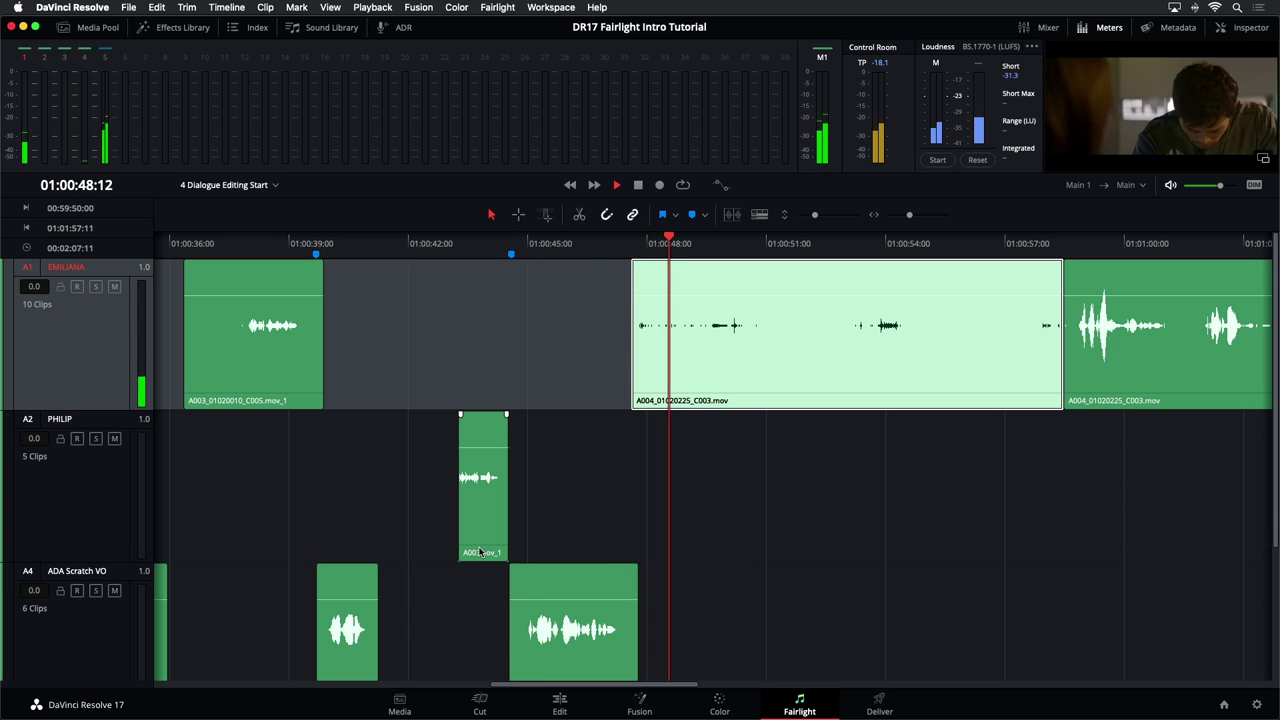
pyautogui.press('l')
pyautogui.press('l')
pyautogui.press('k')
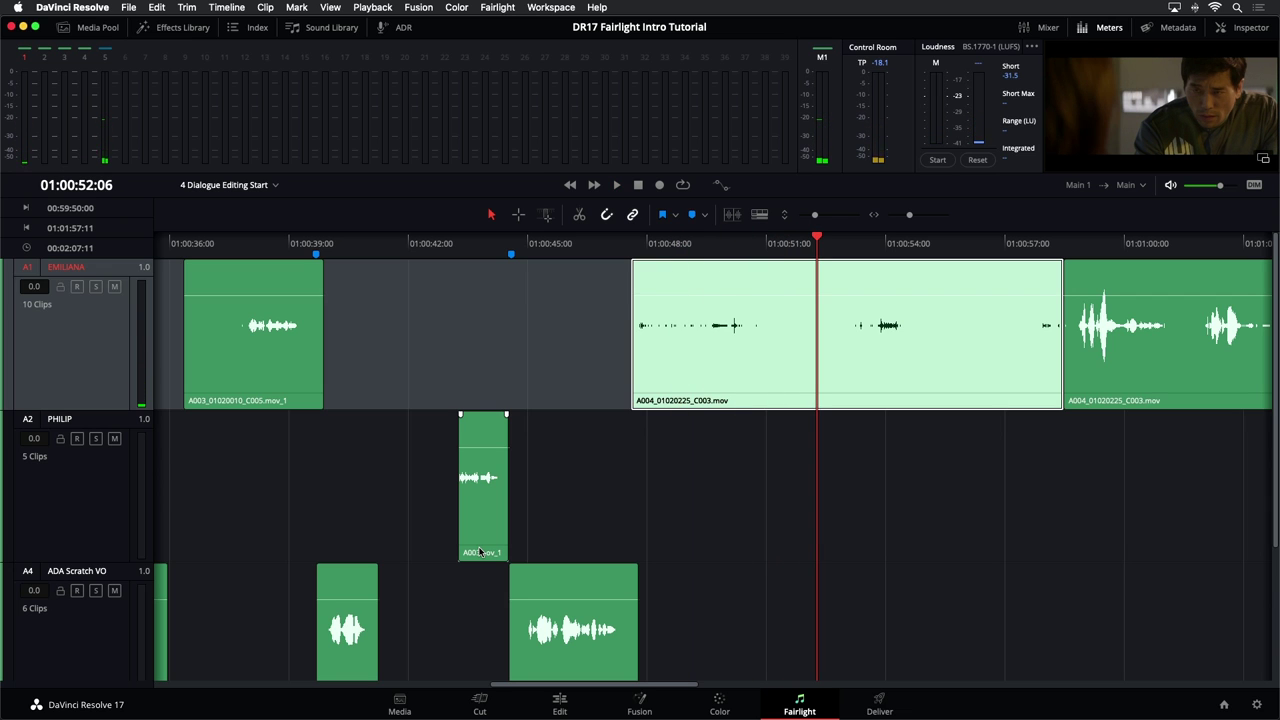
pyautogui.press('super+minus')
pyautogui.press('super+minus')
pyautogui.press('super+minus')
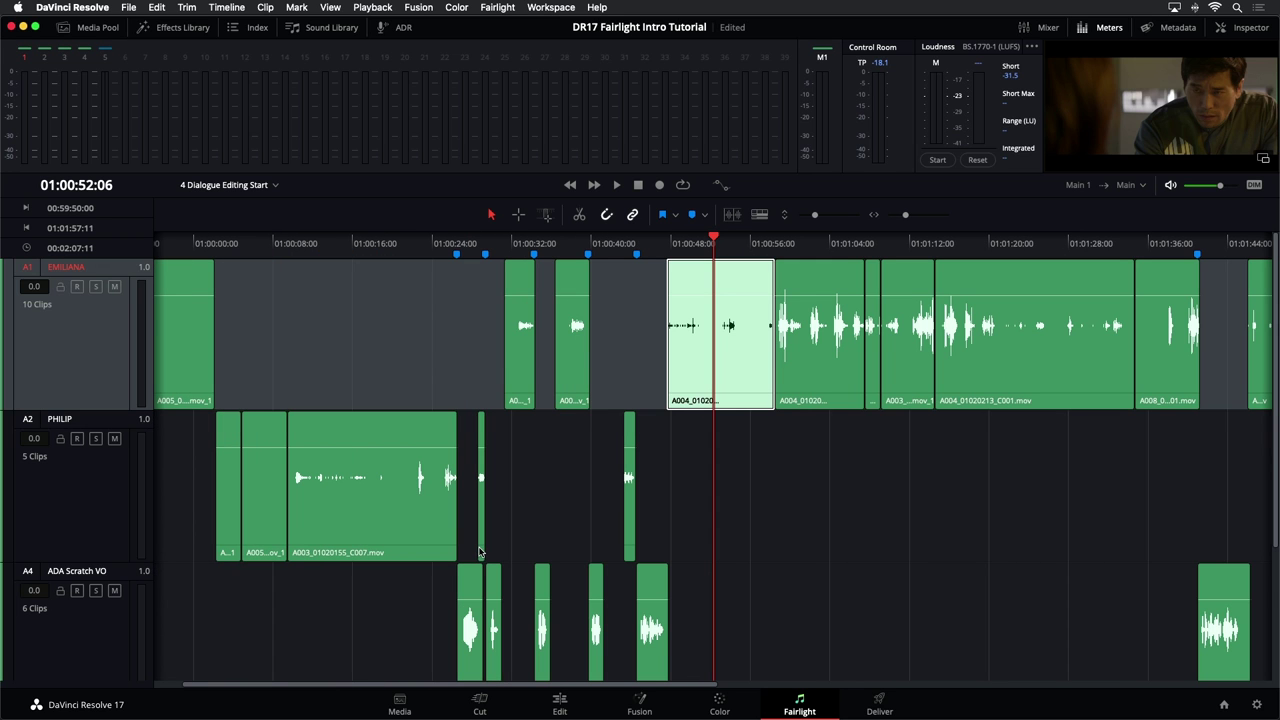
pyautogui.click(1162, 273)
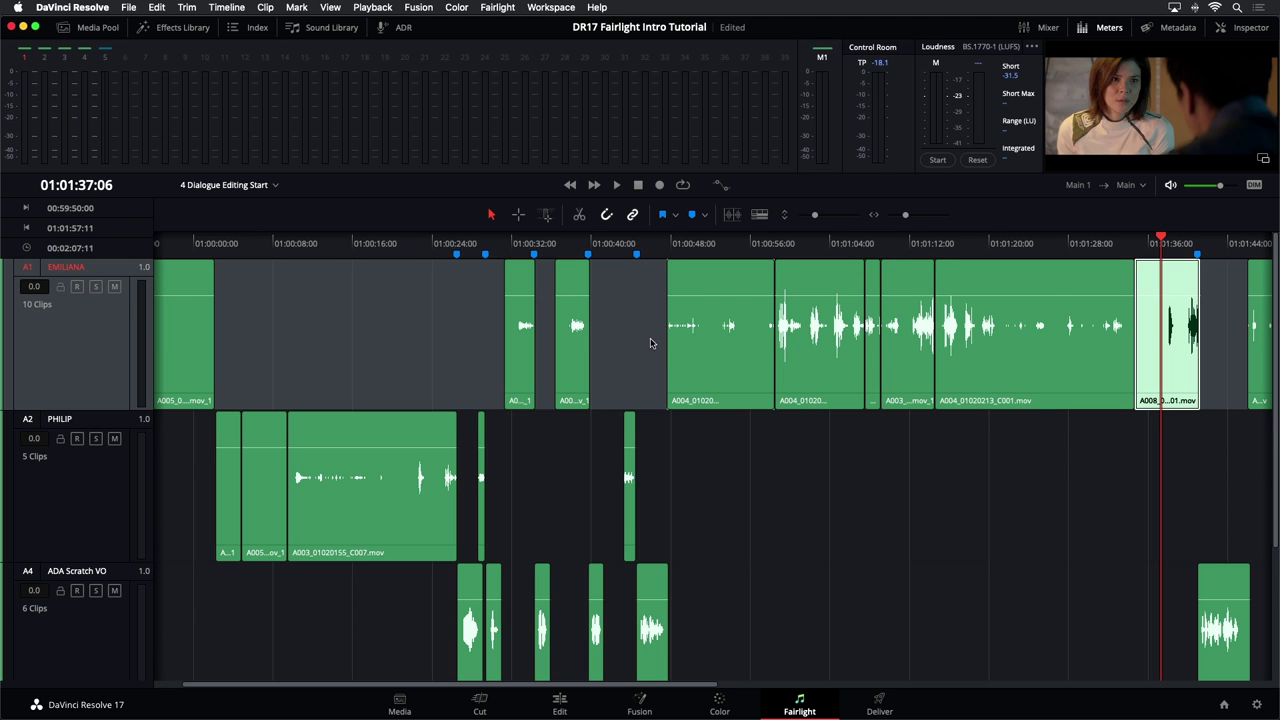
pyautogui.moveTo(650, 343); pyautogui.dragTo(1063, 352)
pyautogui.click(1071, 476)
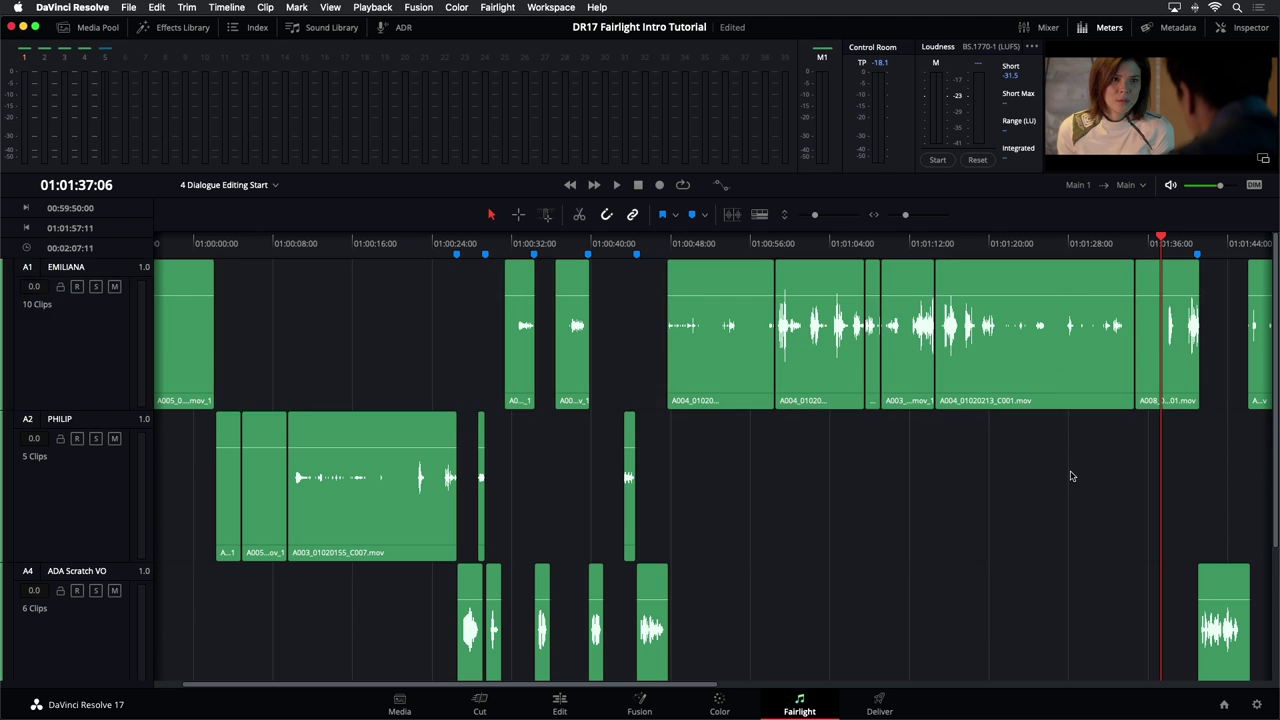
# - Select the five consecutive EMILIANA clips between 01:00:47:18 and the A008 clip, and cut and paste them onto PHILIP at the same position
pyautogui.click(669, 245)
pyautogui.moveTo(638, 316); pyautogui.dragTo(1053, 335)
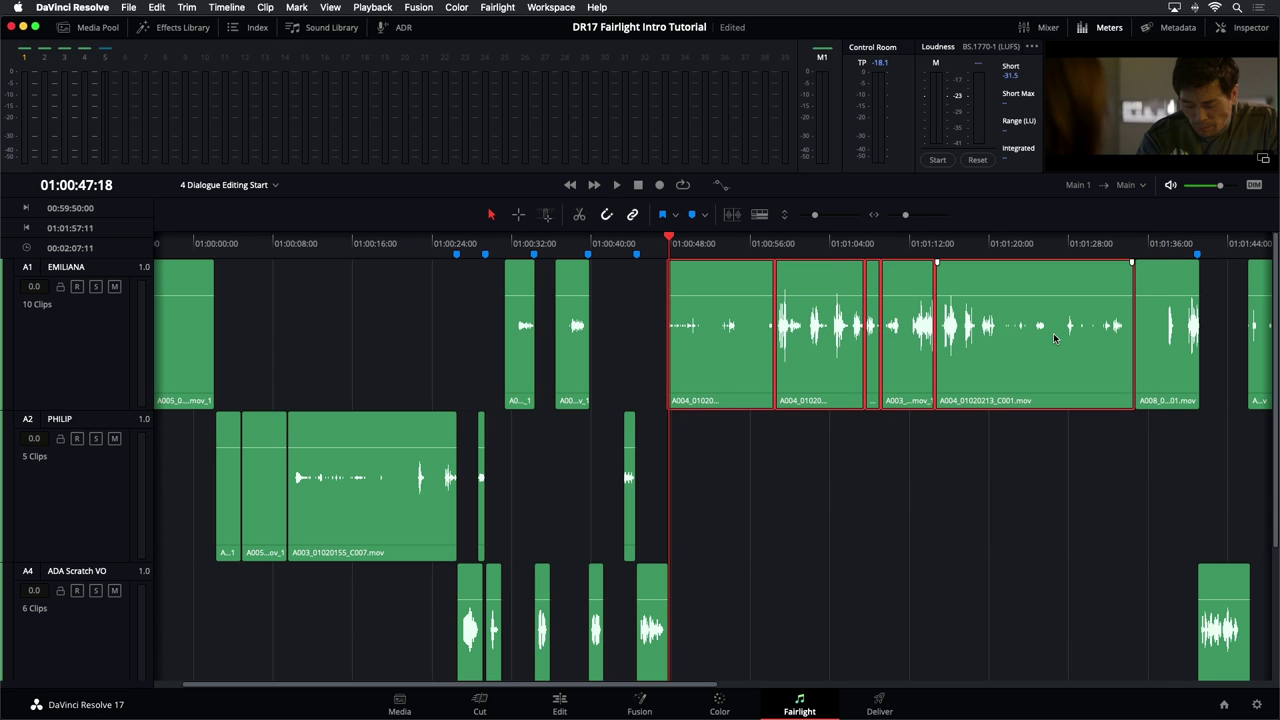
pyautogui.press('Delete')
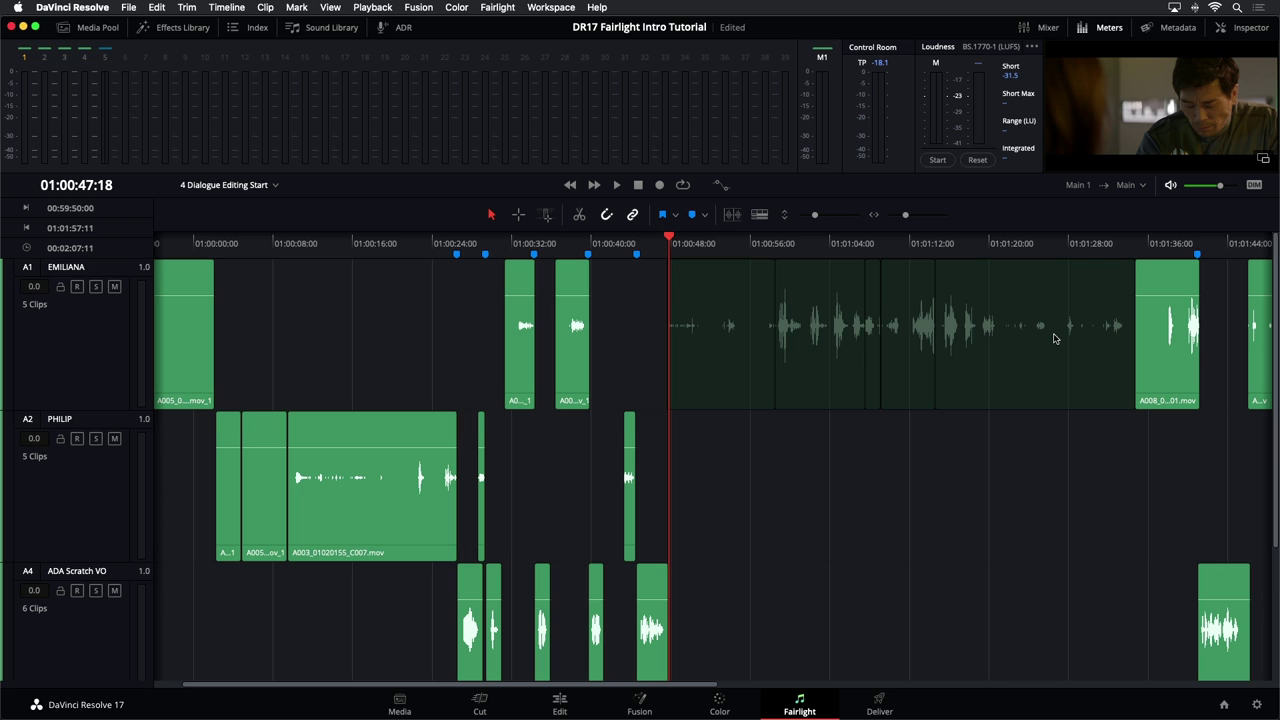
pyautogui.press('Down')
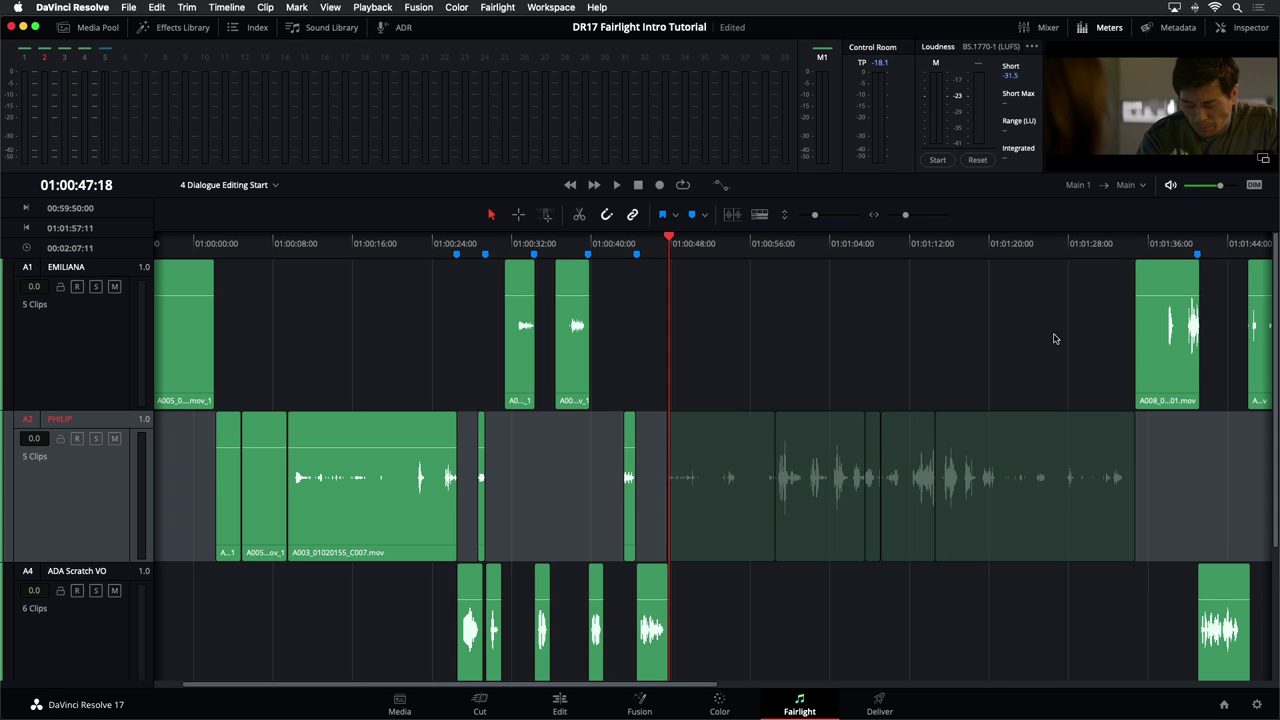
pyautogui.press('super+v')
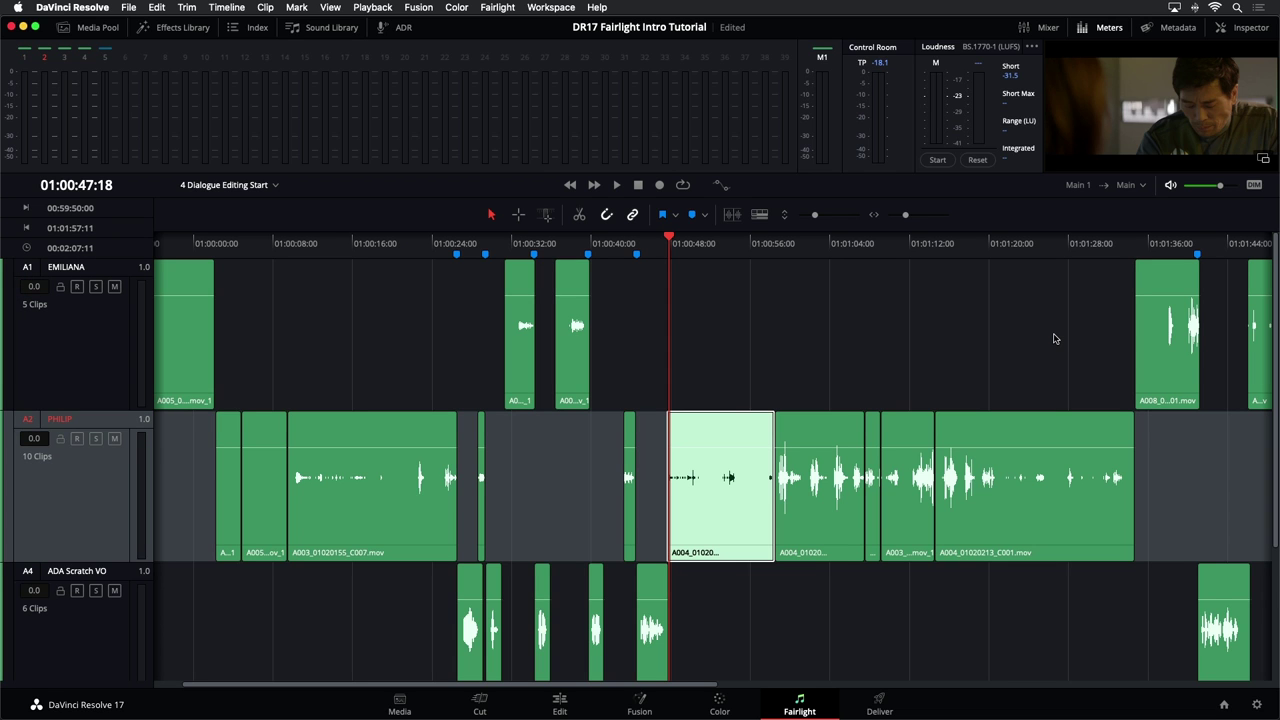
# - Go to the last EMILIANA clip at 01:01:45:23, play its start, and move it down to the PHILIP track at the same position
pyautogui.press('Down')
pyautogui.press('Down')
pyautogui.press('Down')
pyautogui.press('Down')
pyautogui.press('Down')
pyautogui.press('Down')
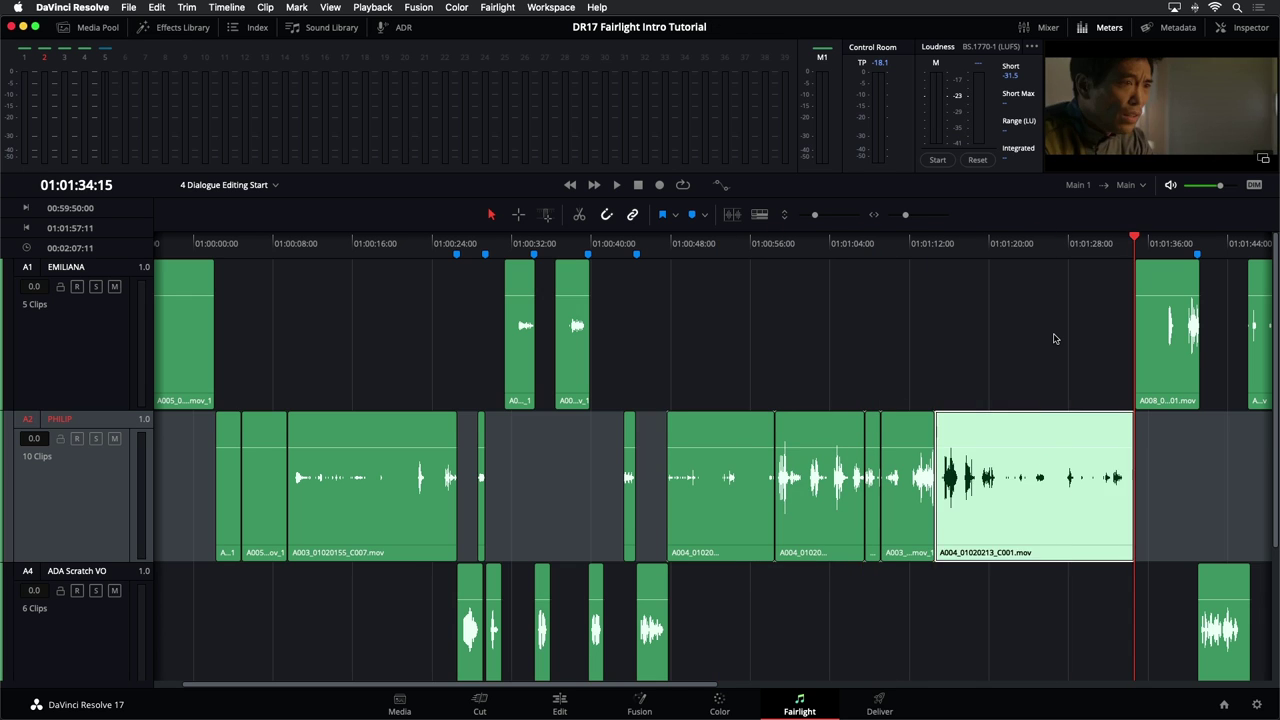
pyautogui.press('Down')
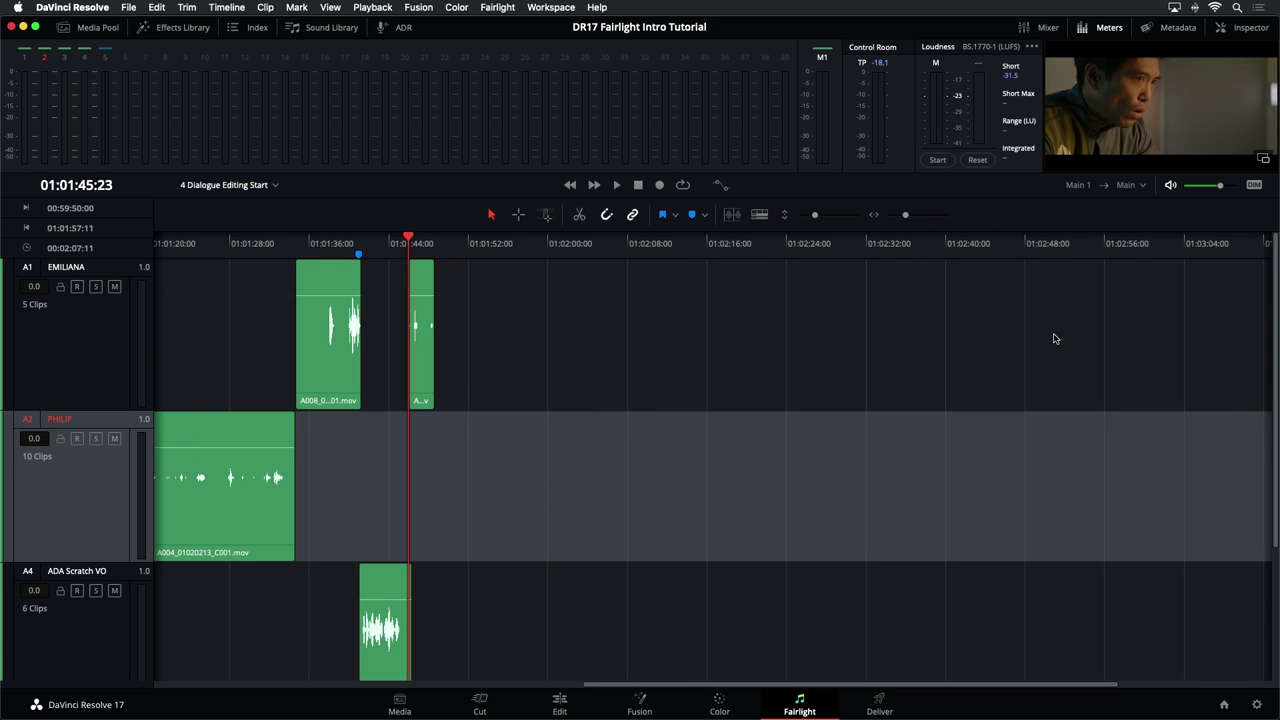
pyautogui.press('space')
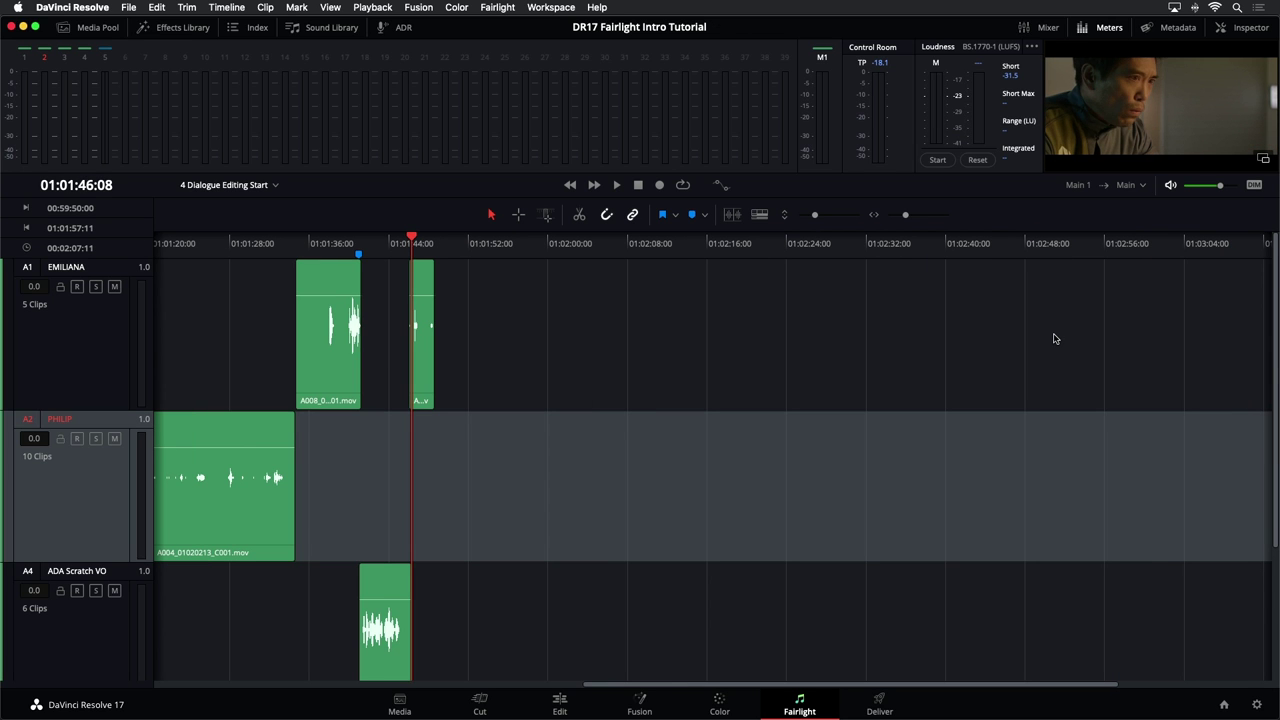
pyautogui.click(1053, 338)
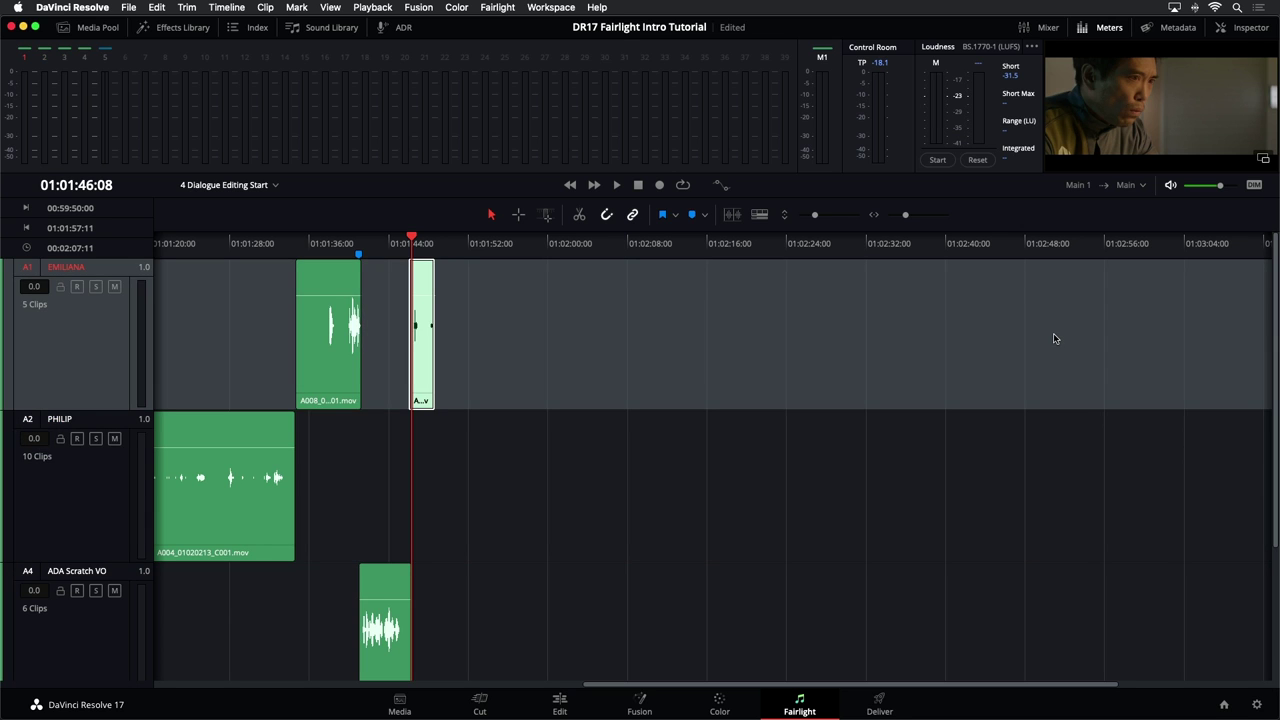
pyautogui.hotkey('alt', 'Down')
pyautogui.click(1053, 338)
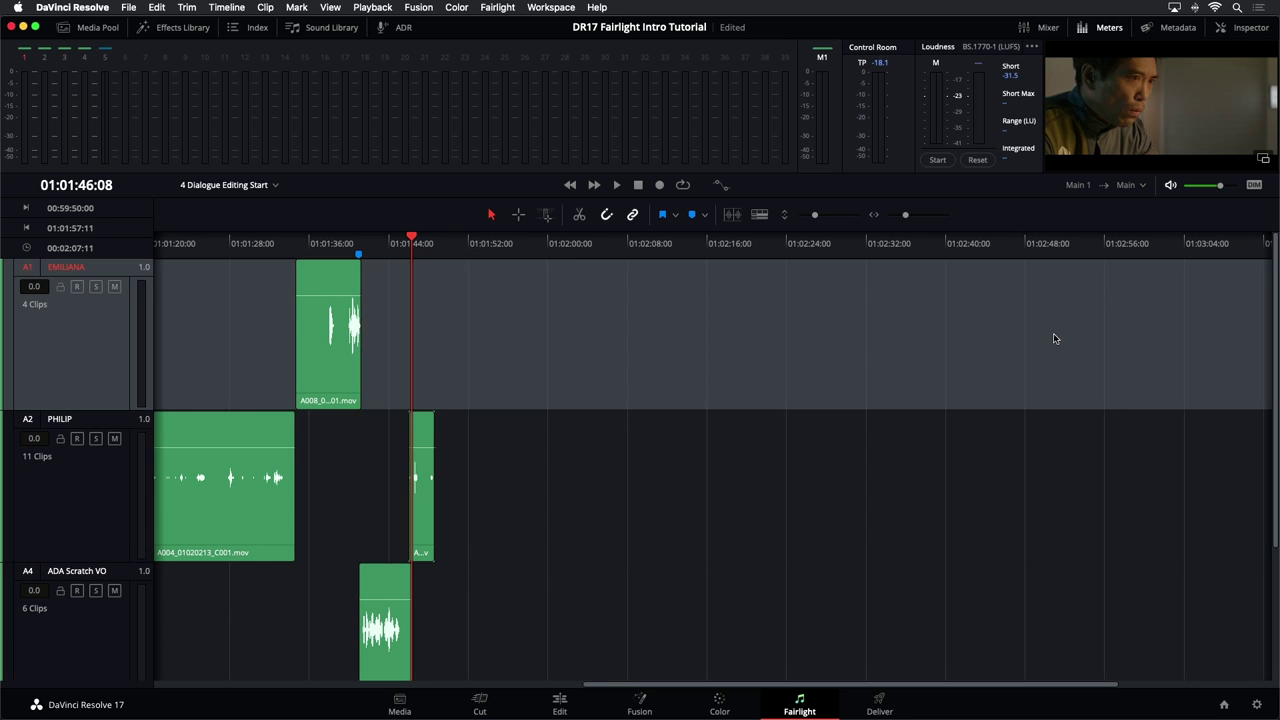
# - Detach the video viewer into a floating window over the timeline's lower area and hide the meters to make room for the tracks
pyautogui.hotkey('shift', 'z')
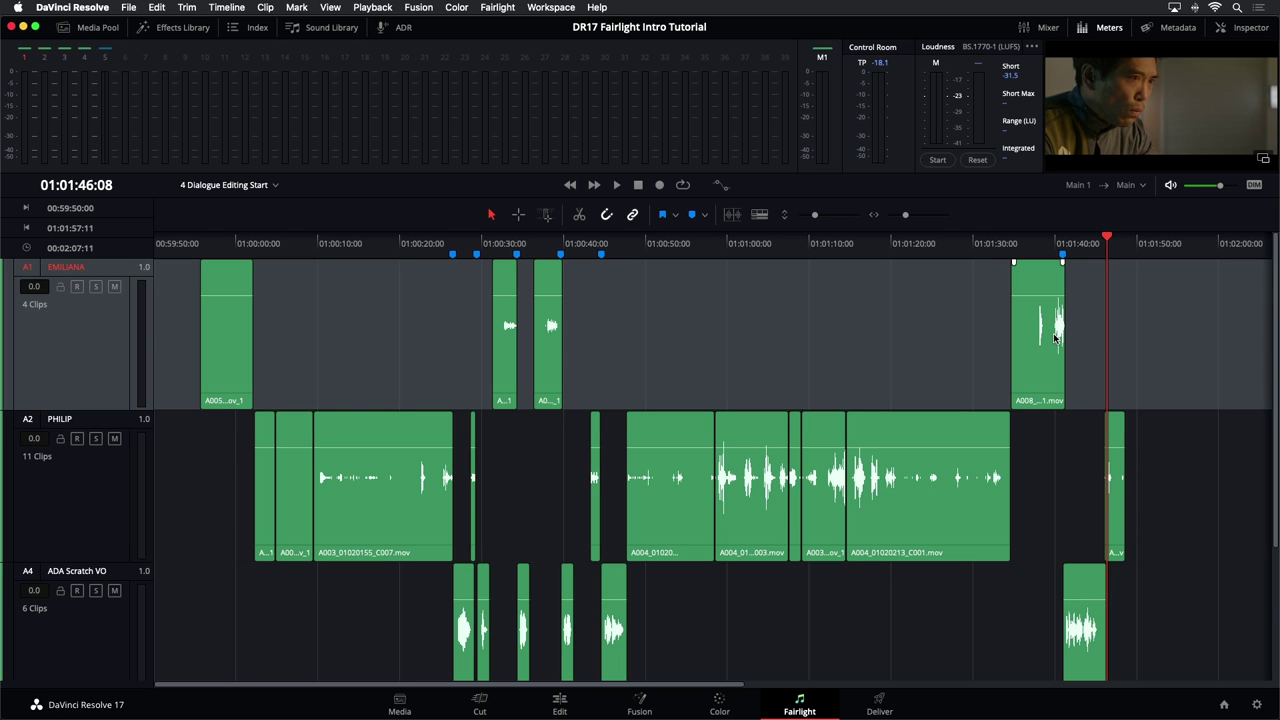
pyautogui.scroll(-5, 1168, 356)
pyautogui.scroll(5, 1168, 356)
pyautogui.click(1263, 163)
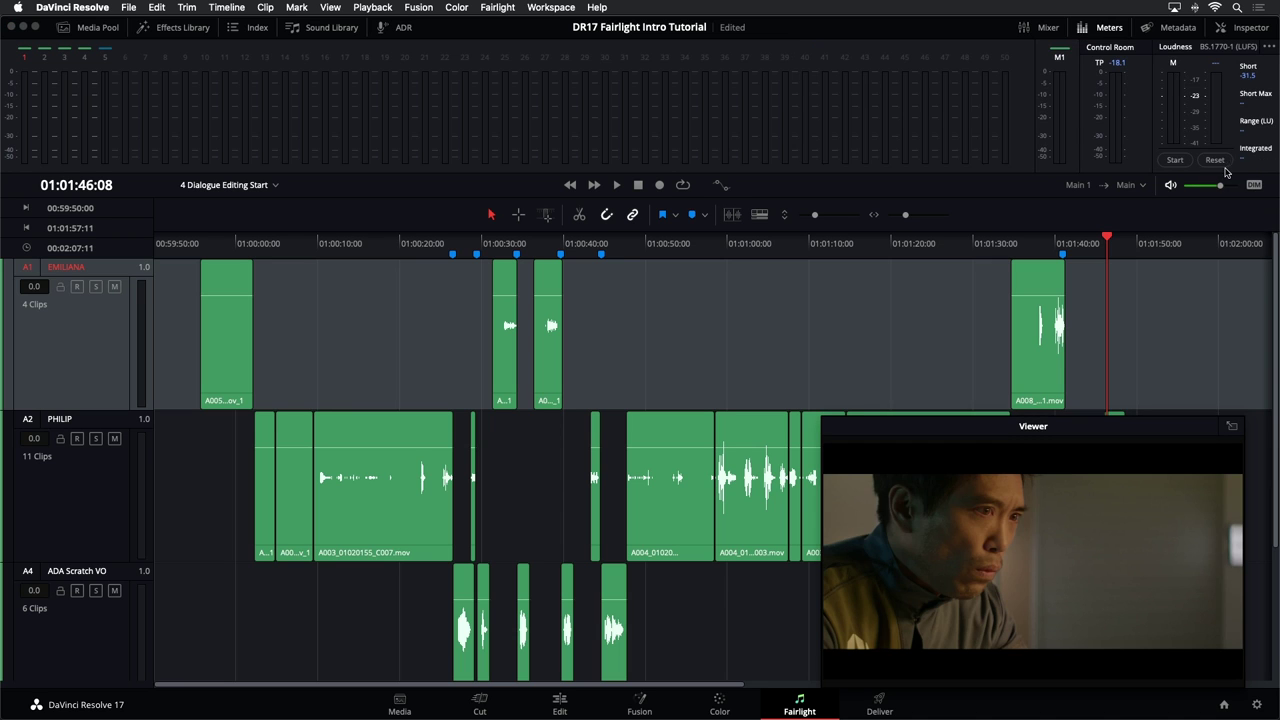
pyautogui.click(1108, 28)
pyautogui.moveTo(1008, 438); pyautogui.dragTo(1025, 419)
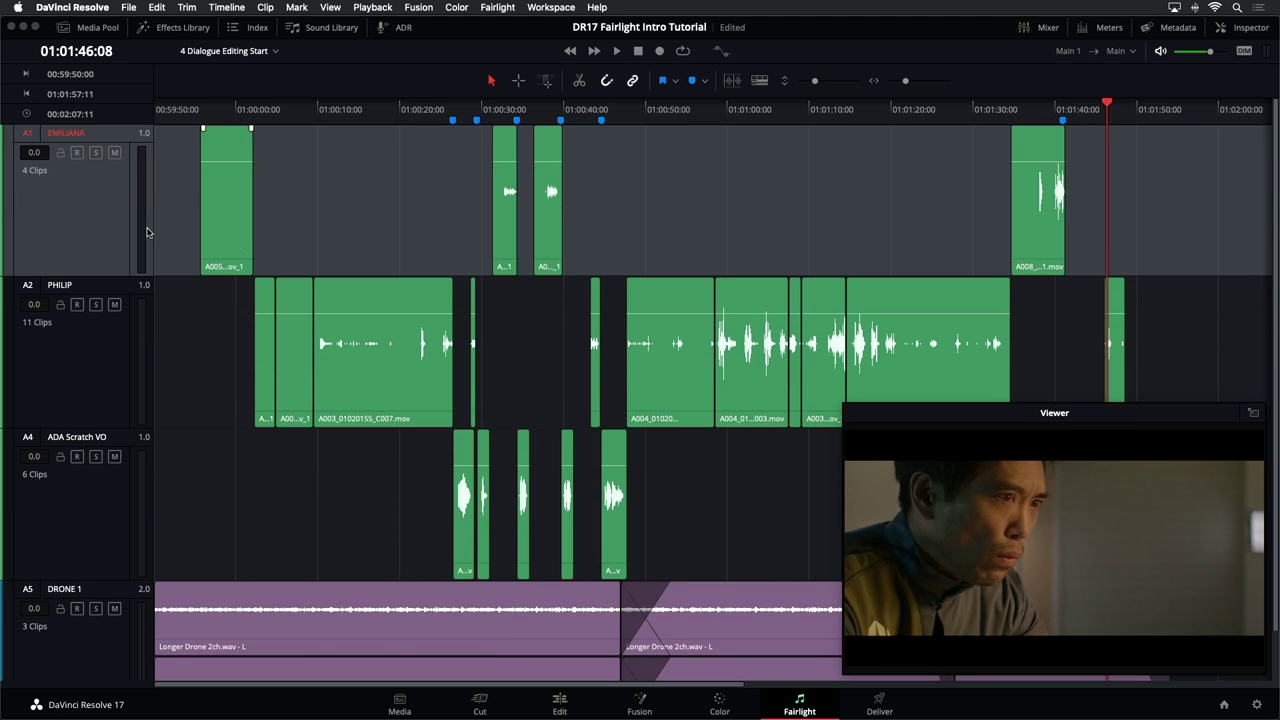
# - Change the EMILIANA track color to Yellow
pyautogui.rightClick(83, 203)
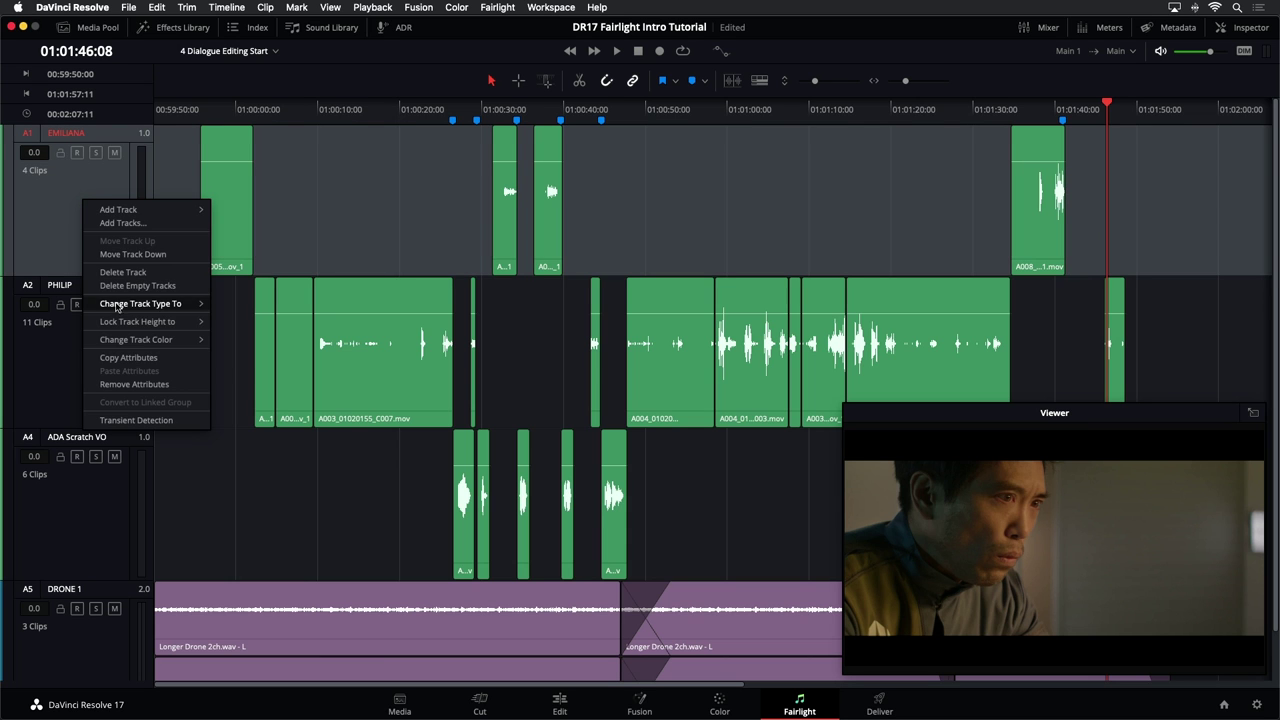
pyautogui.moveTo(132, 338)
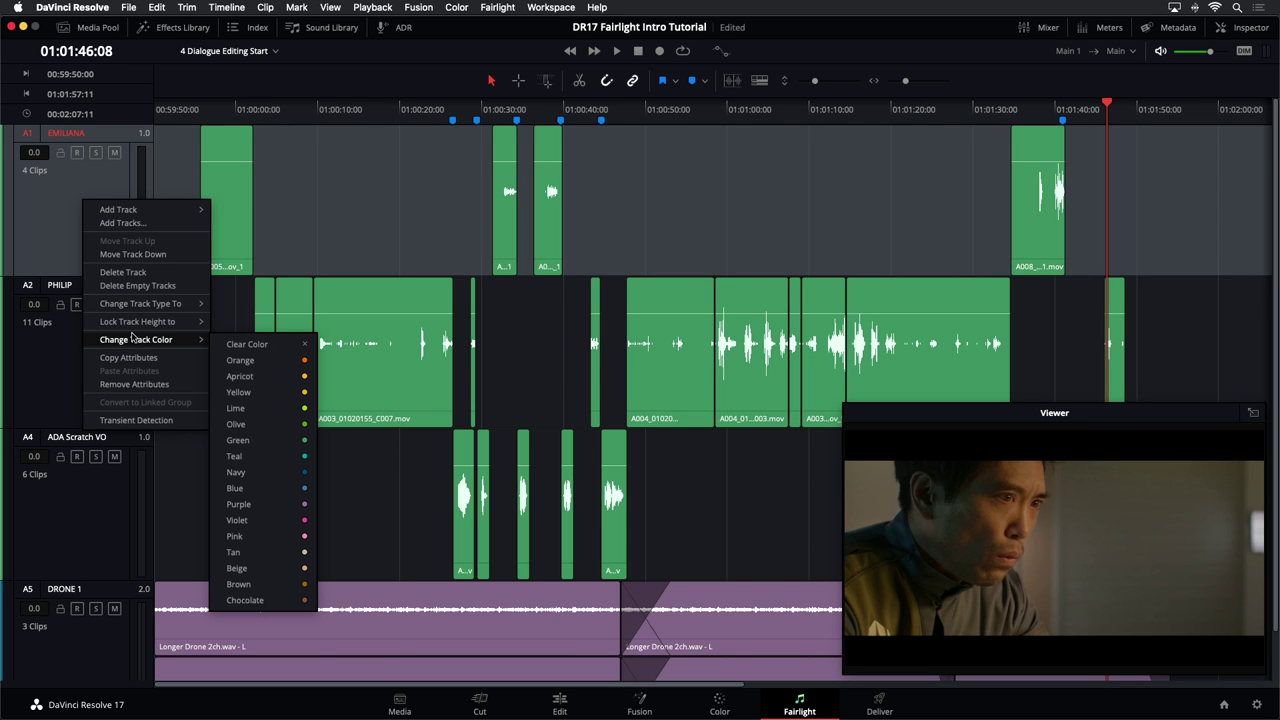
pyautogui.click(267, 364)
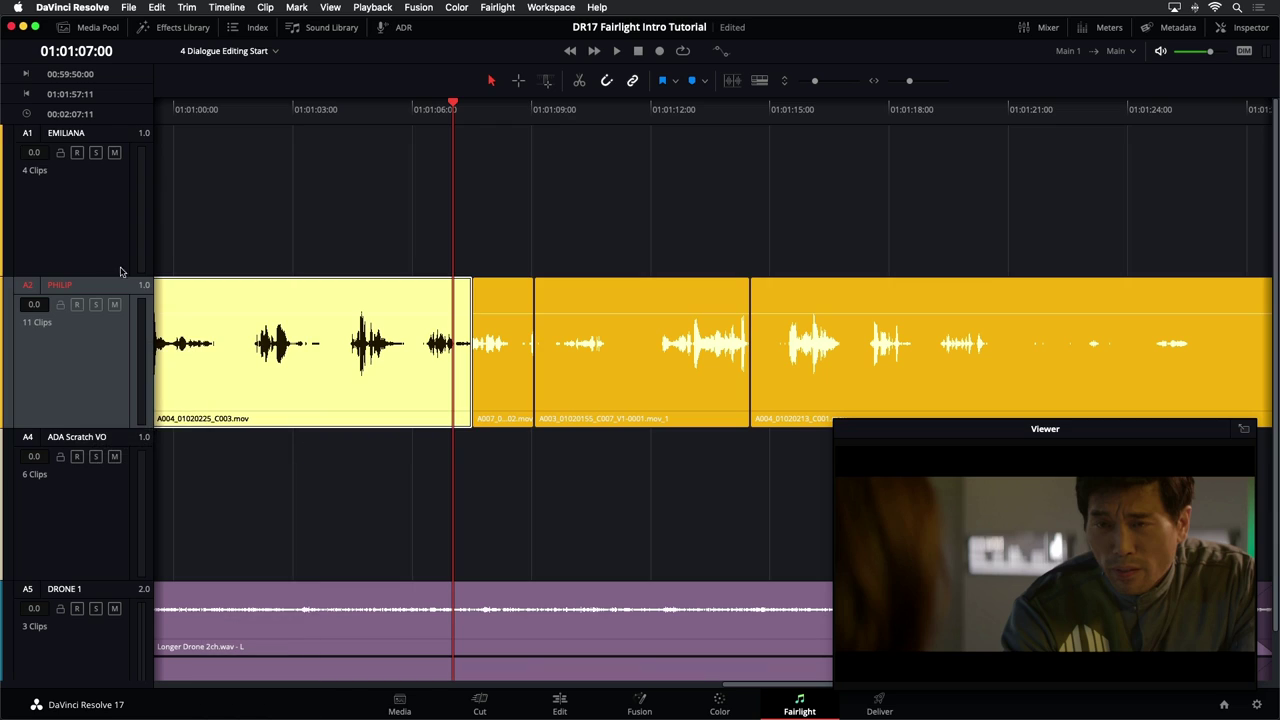
# - Change the EMILIANA track color to Orange
pyautogui.rightClick(103, 229)
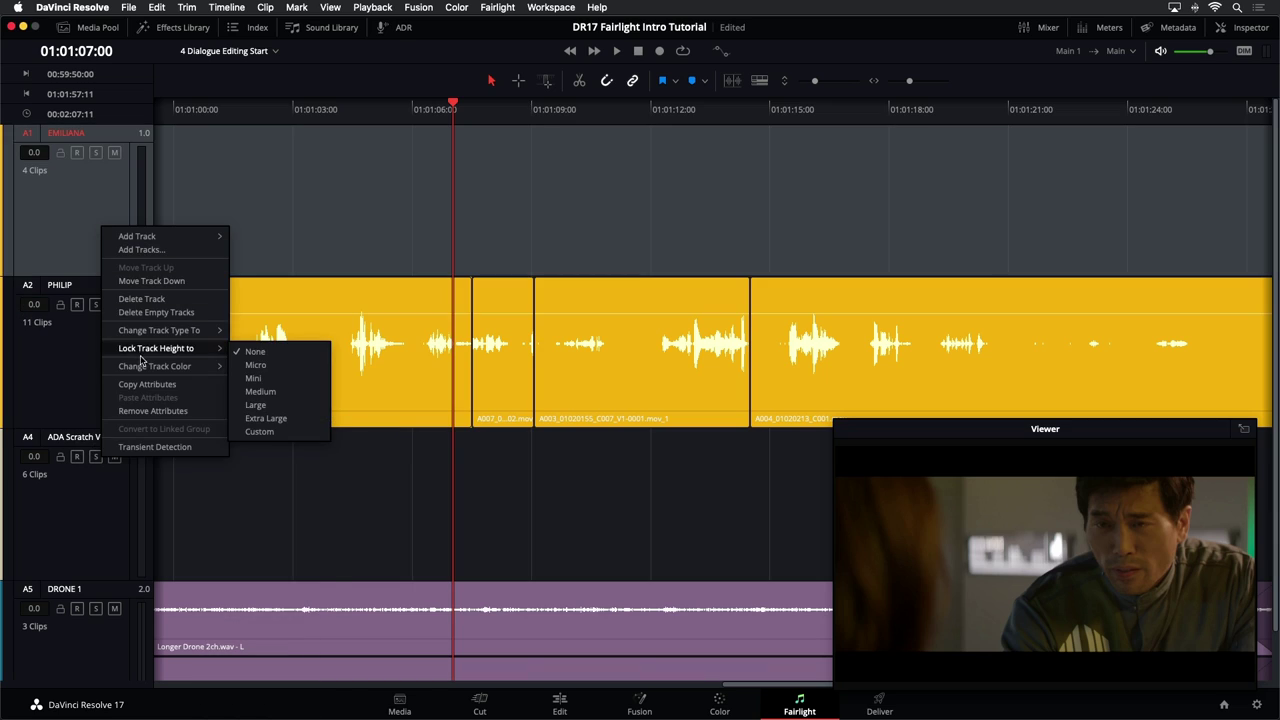
pyautogui.moveTo(200, 366)
pyautogui.click(256, 388)
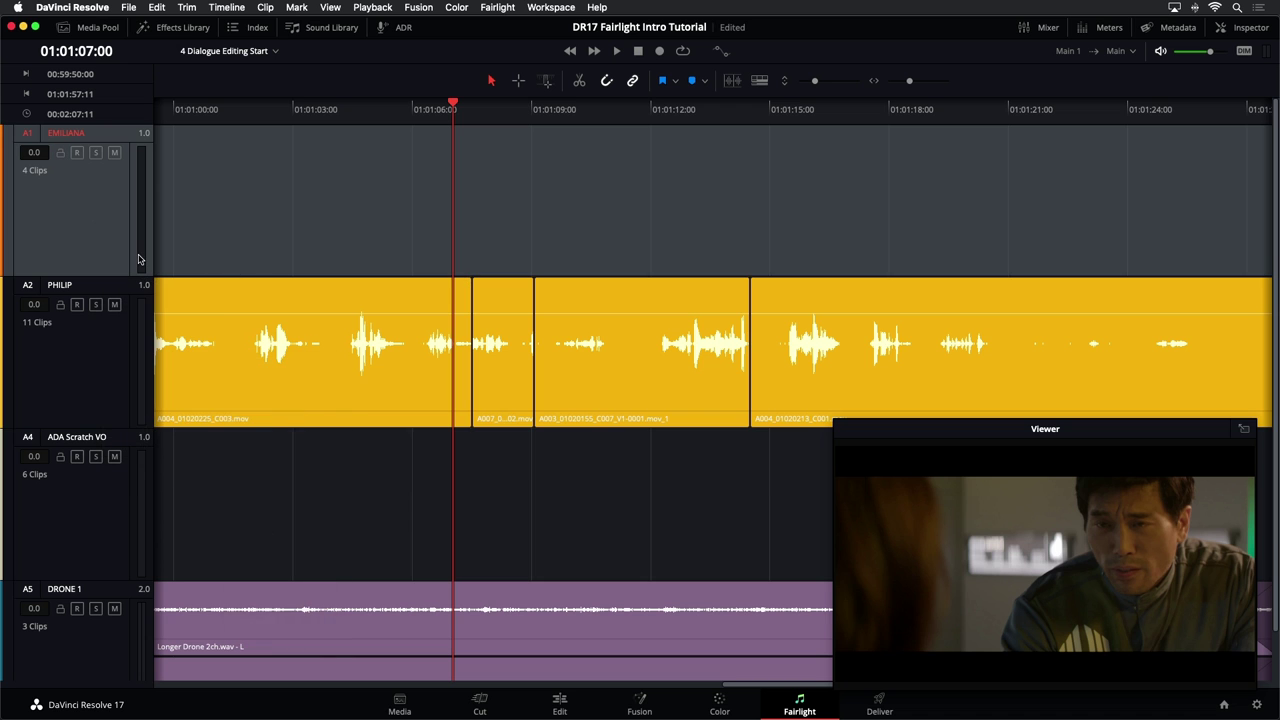
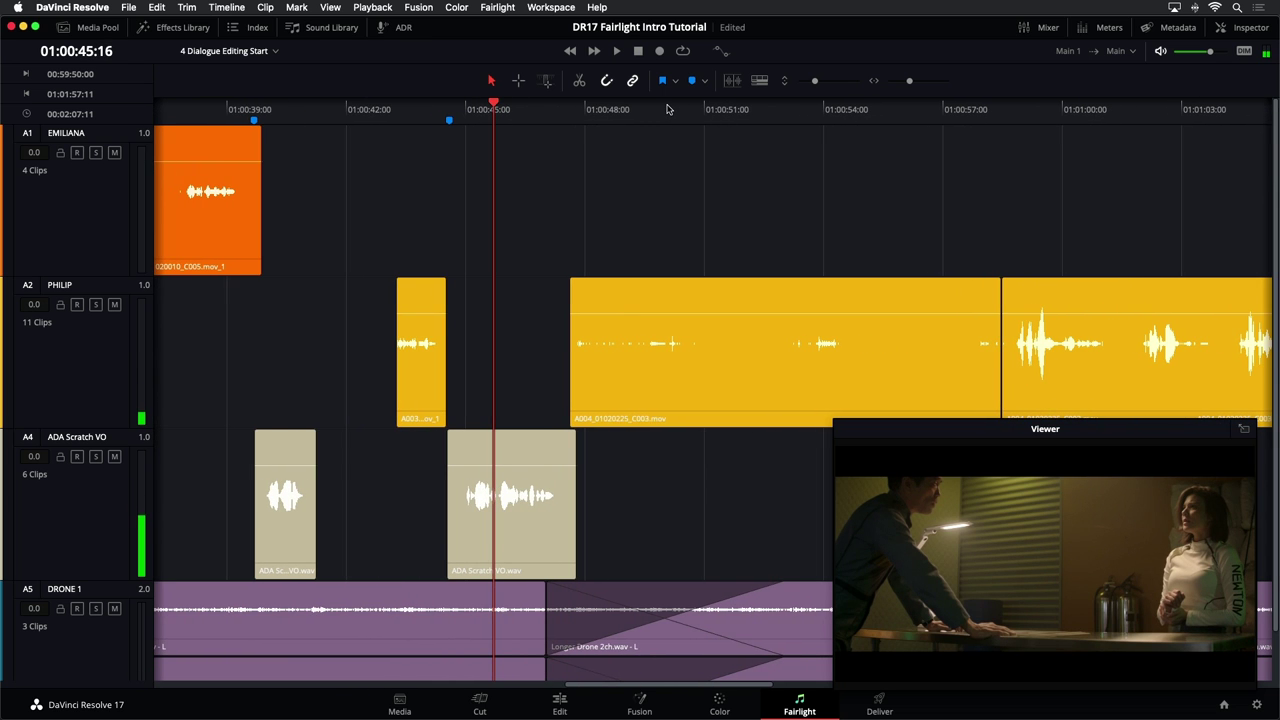
# - Dock the floating viewer and show the meters again during playback, and park the playhead at 01:01:08:03 within the short A007 clip on PHILIP
pyautogui.press('space')
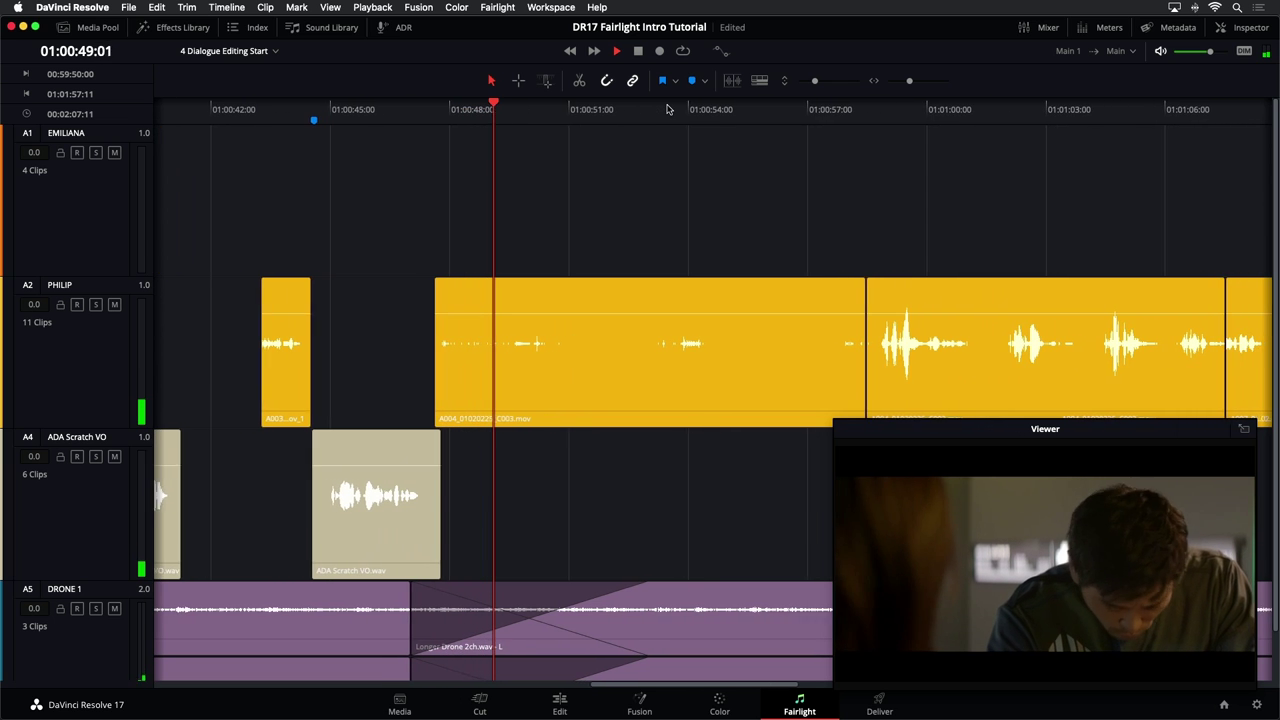
pyautogui.click(1243, 428)
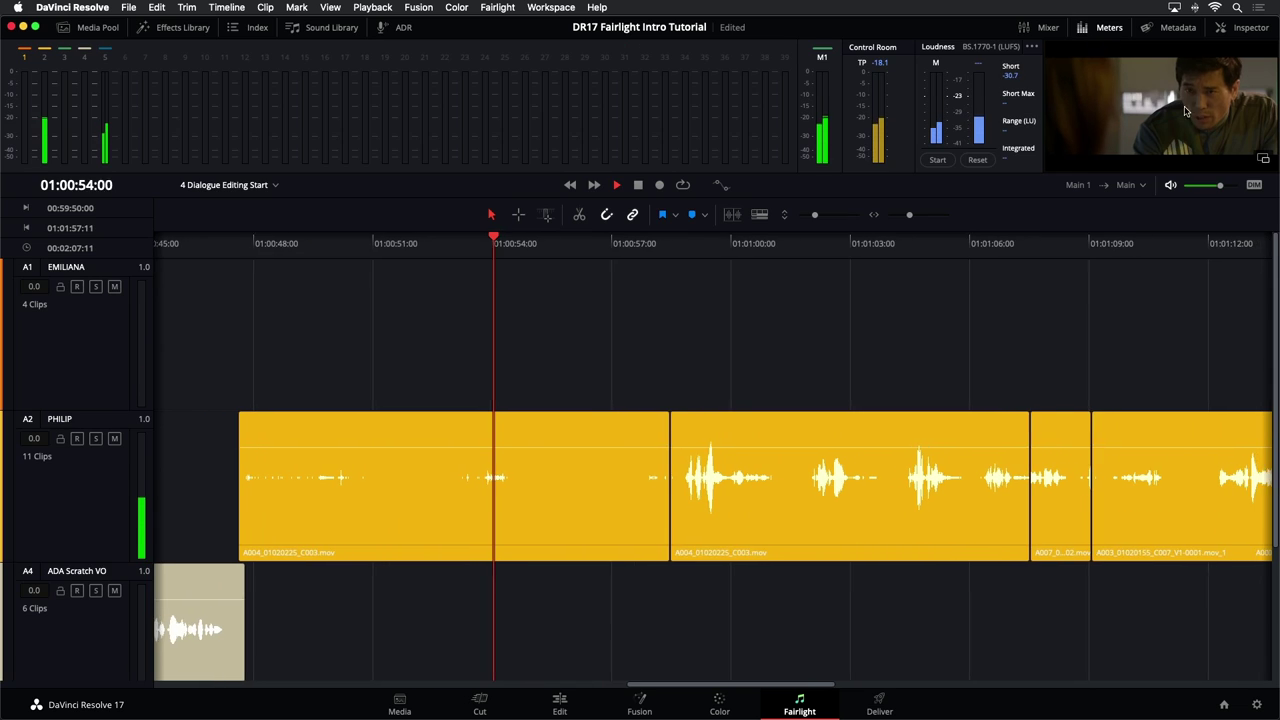
pyautogui.click(1109, 27)
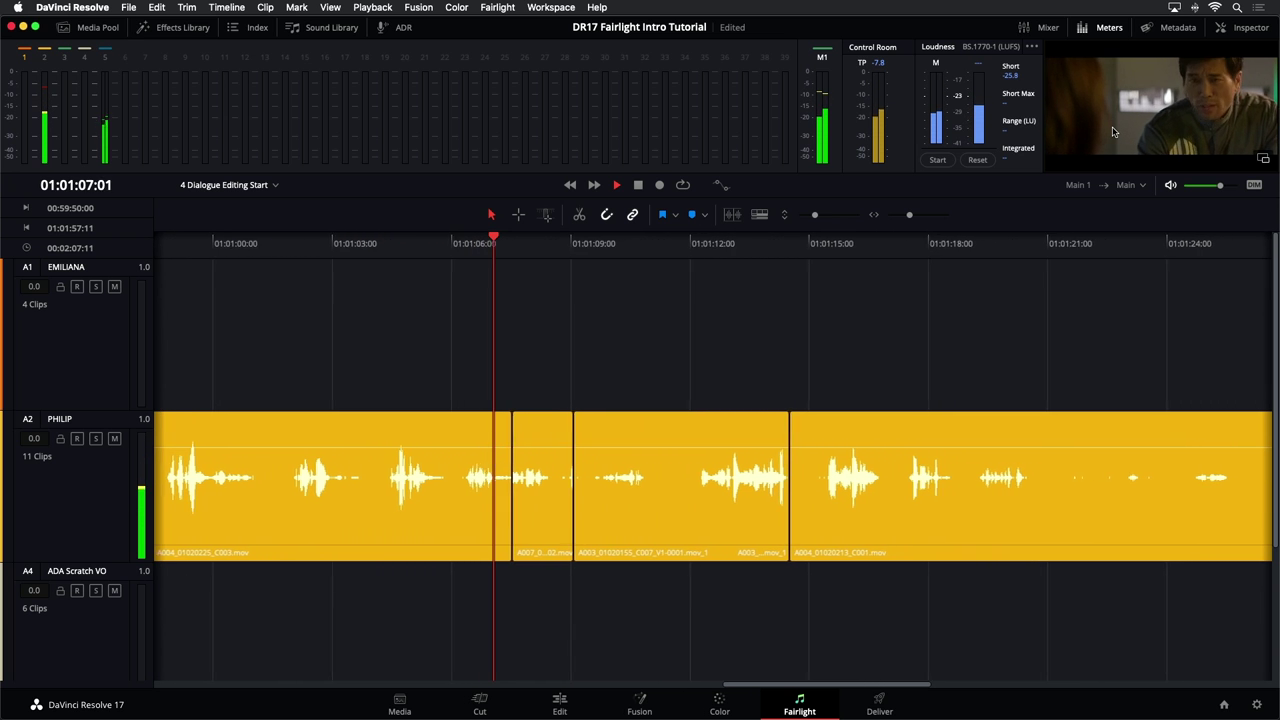
pyautogui.press('space')
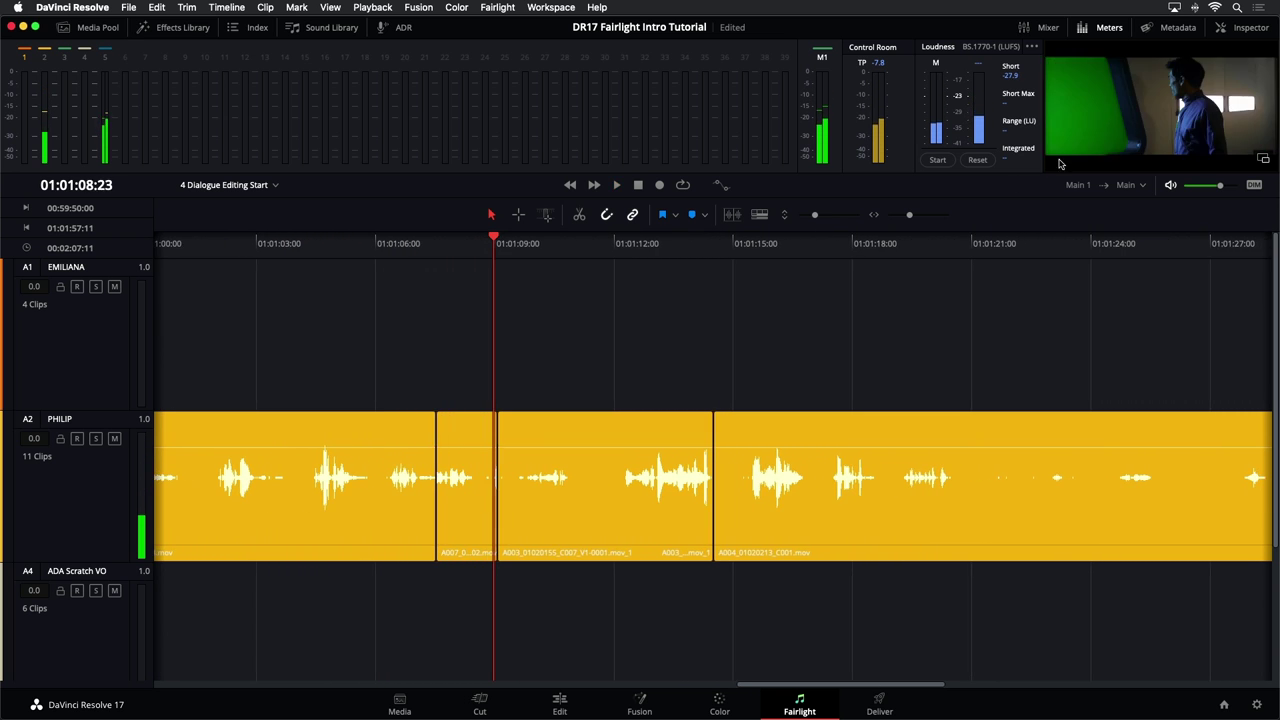
pyautogui.click(476, 242)
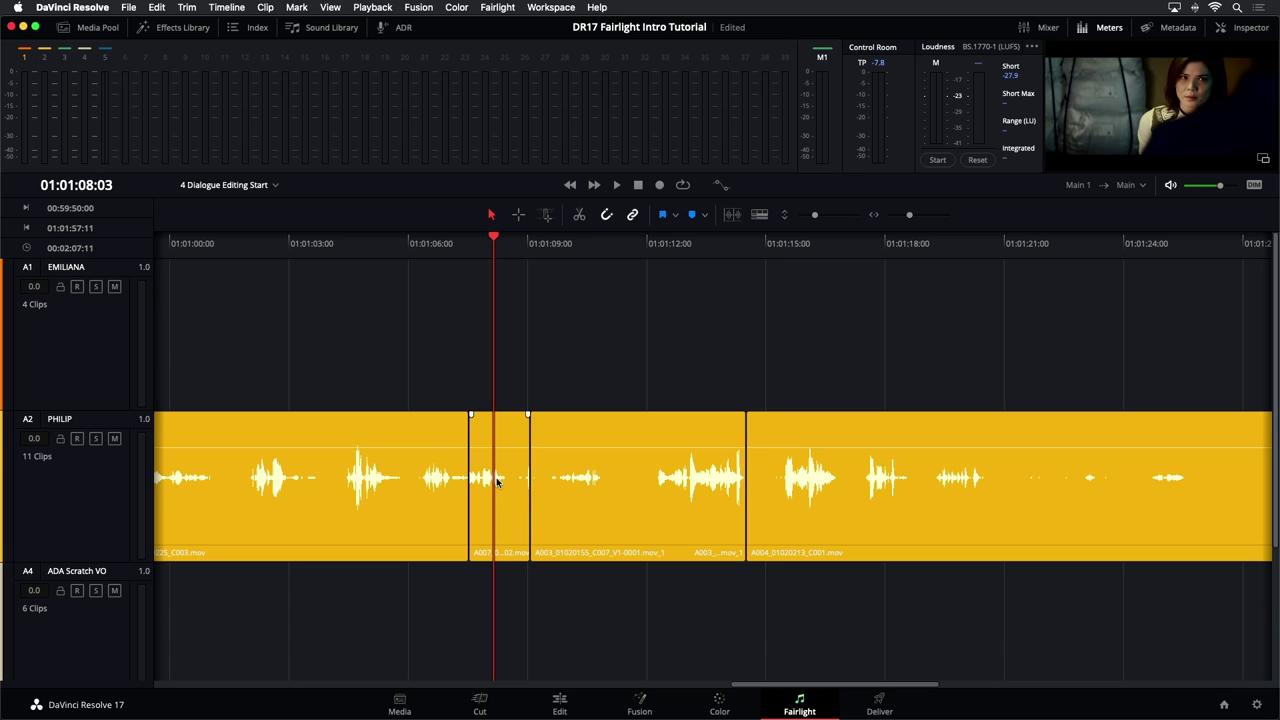
pyautogui.rightClick(61, 355)
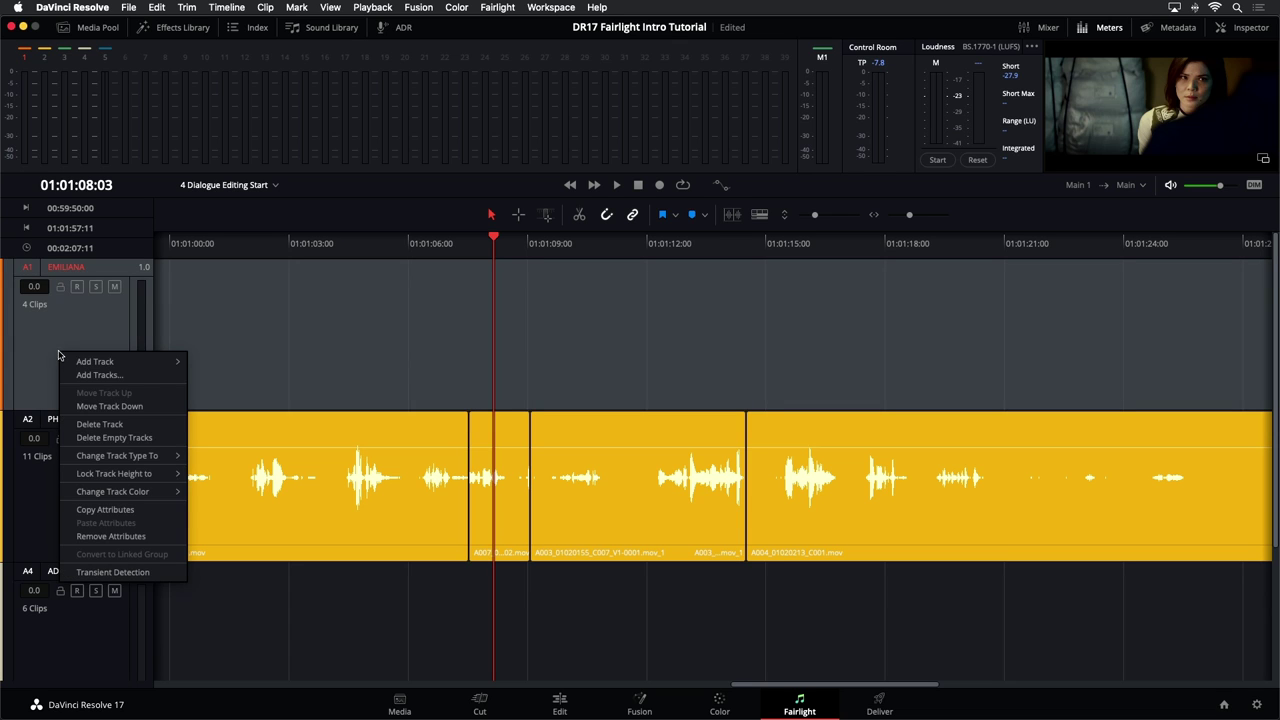
pyautogui.moveTo(110, 492)
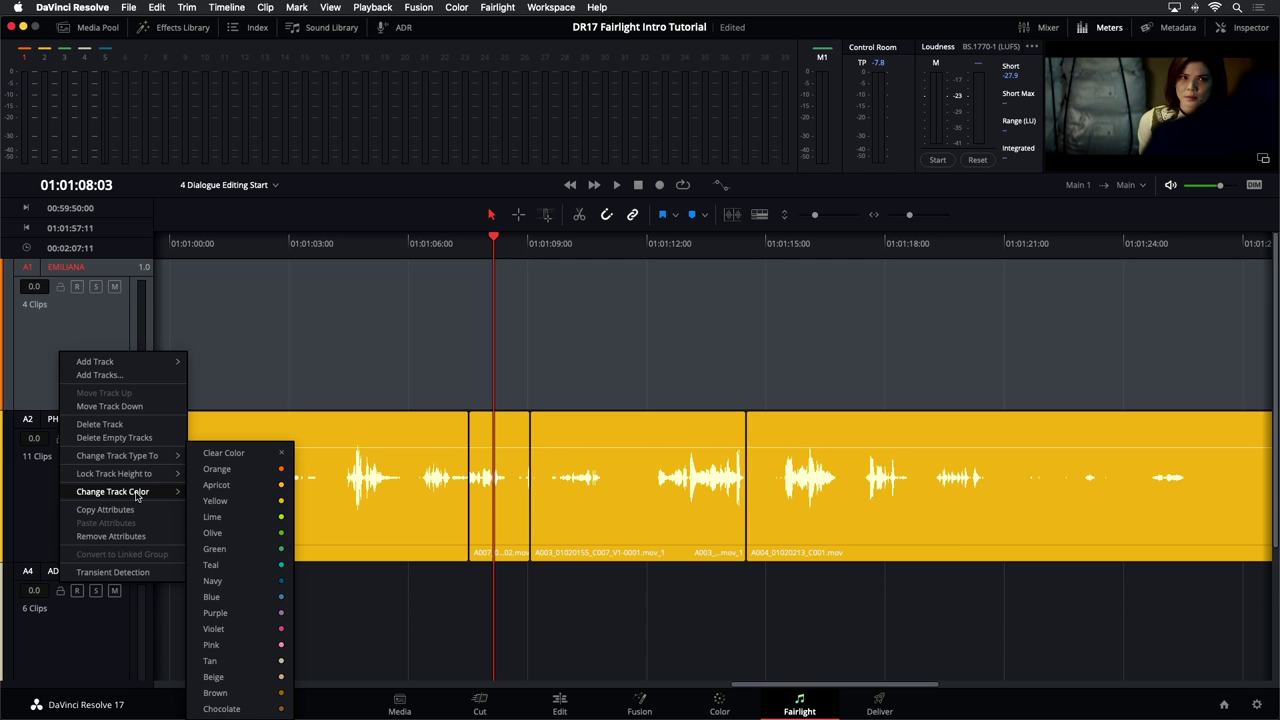
pyautogui.click(109, 331)
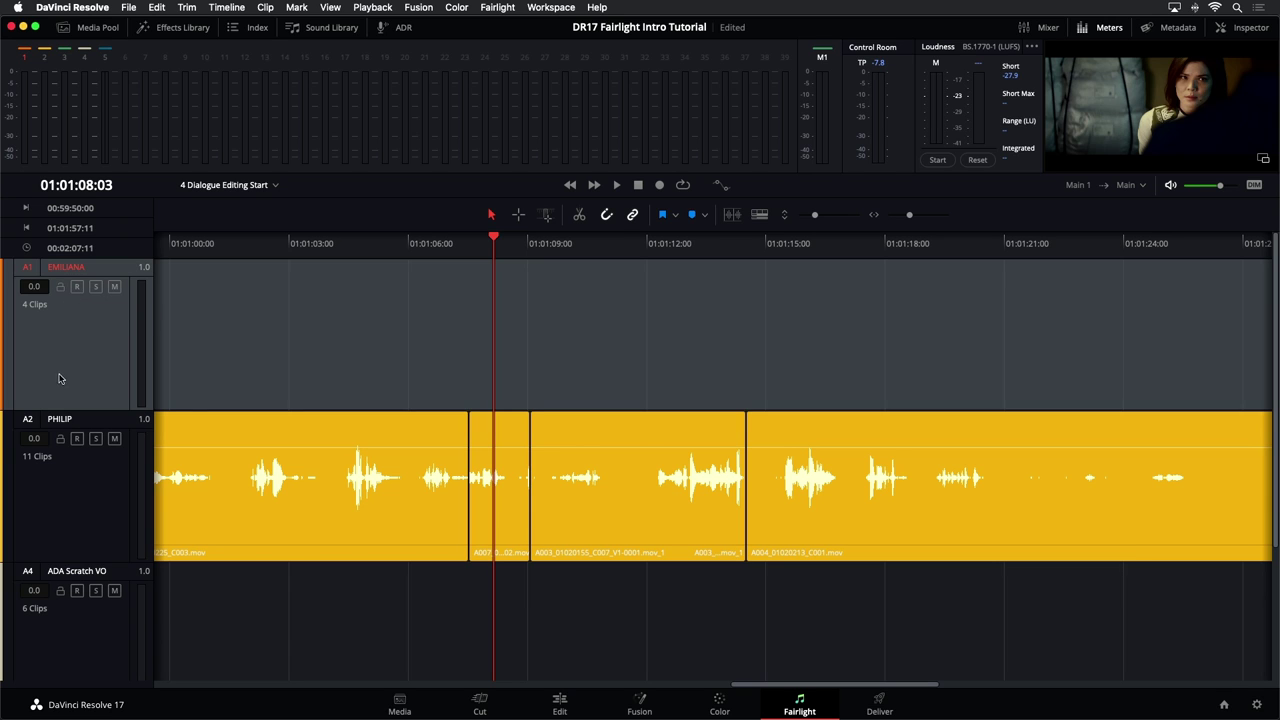
# - Set the clip color of the short A007 clip under the playhead on PHILIP to Lime, and deselect the clip
pyautogui.click(498, 496)
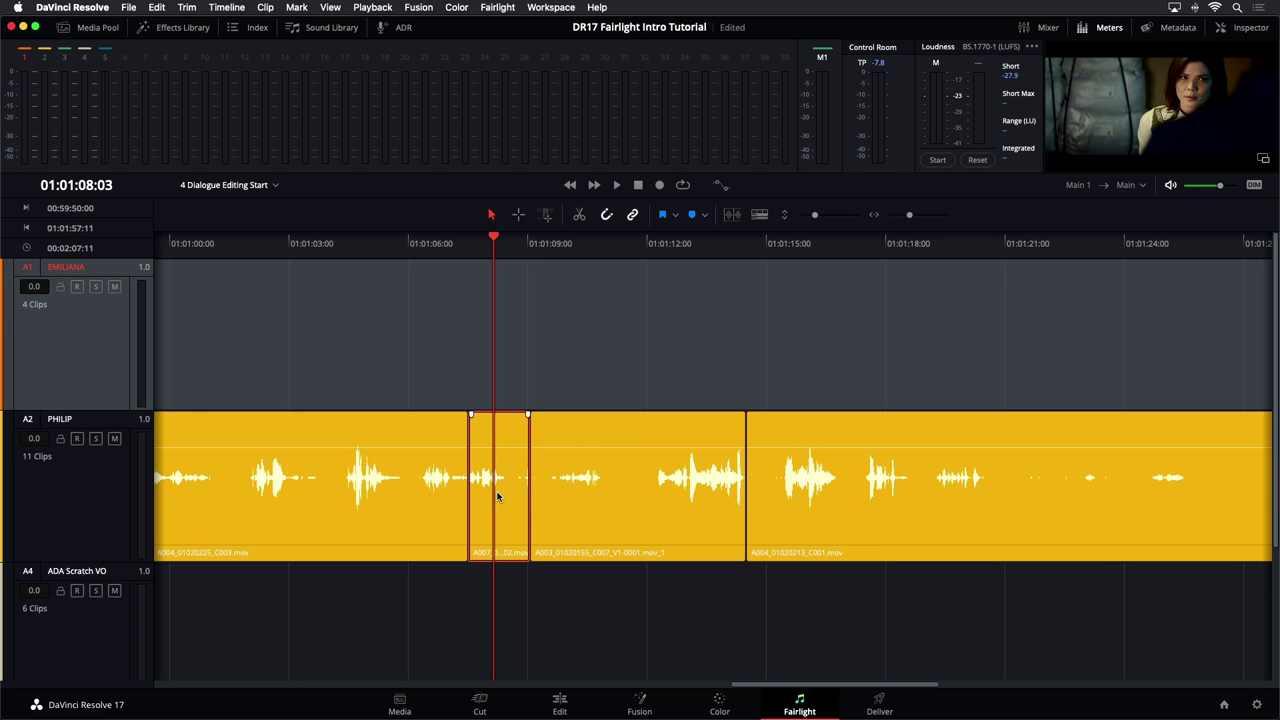
pyautogui.rightClick(501, 487)
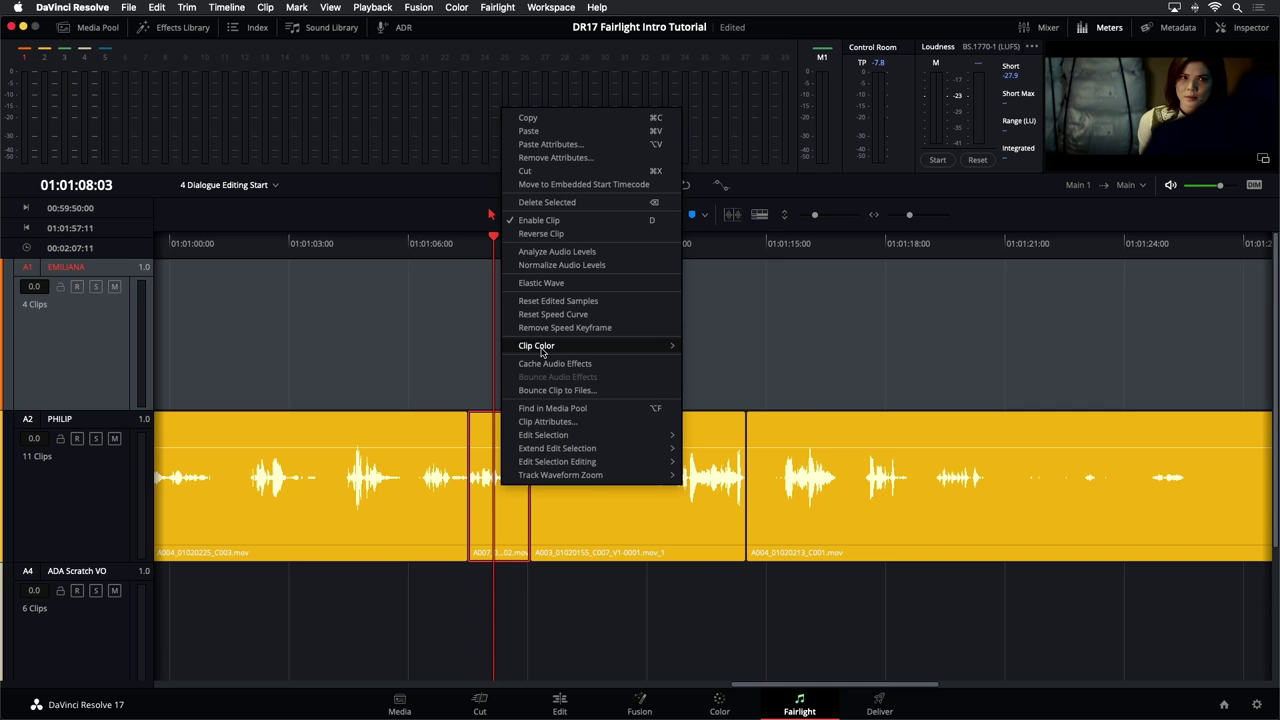
pyautogui.moveTo(670, 349)
pyautogui.click(745, 414)
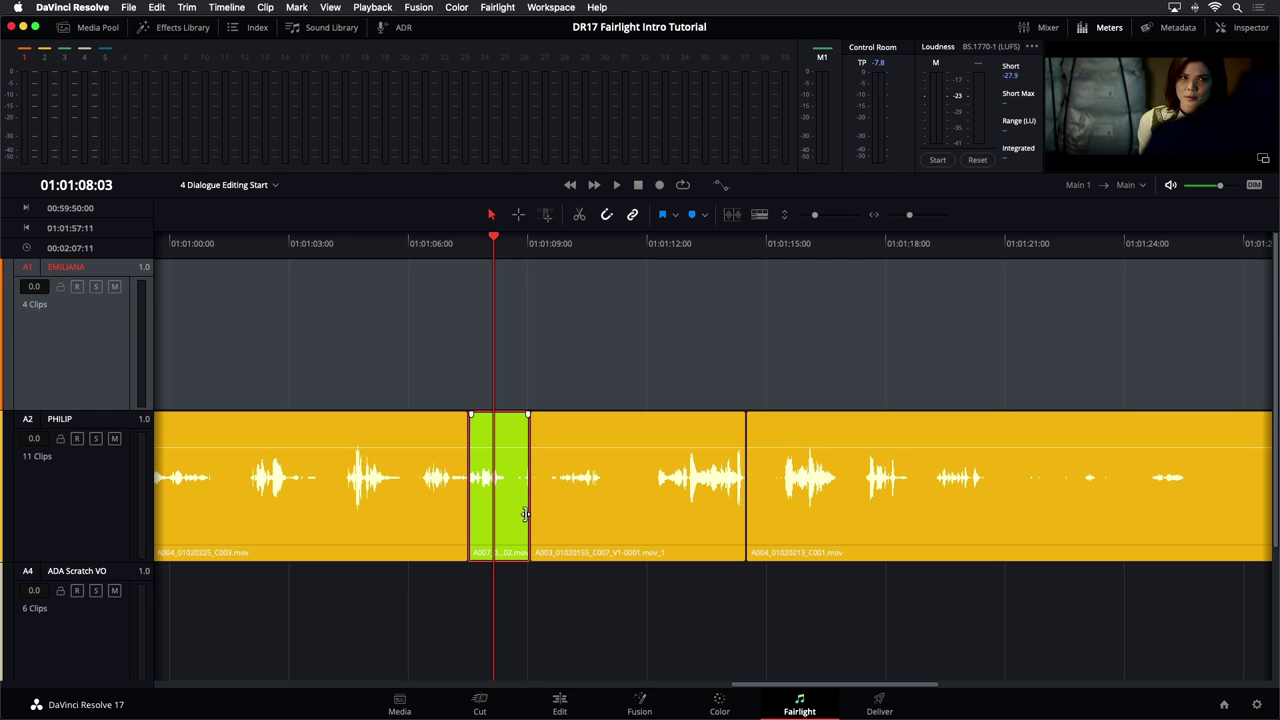
pyautogui.click(764, 221)
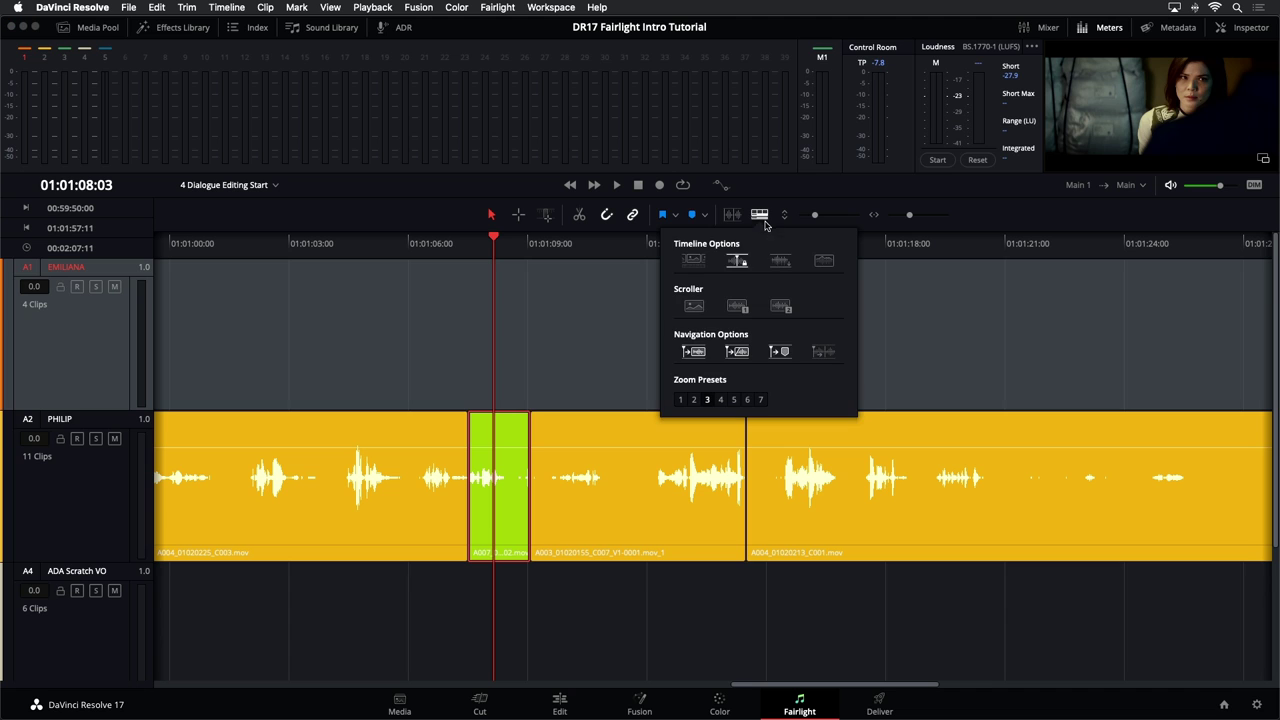
pyautogui.click(602, 315)
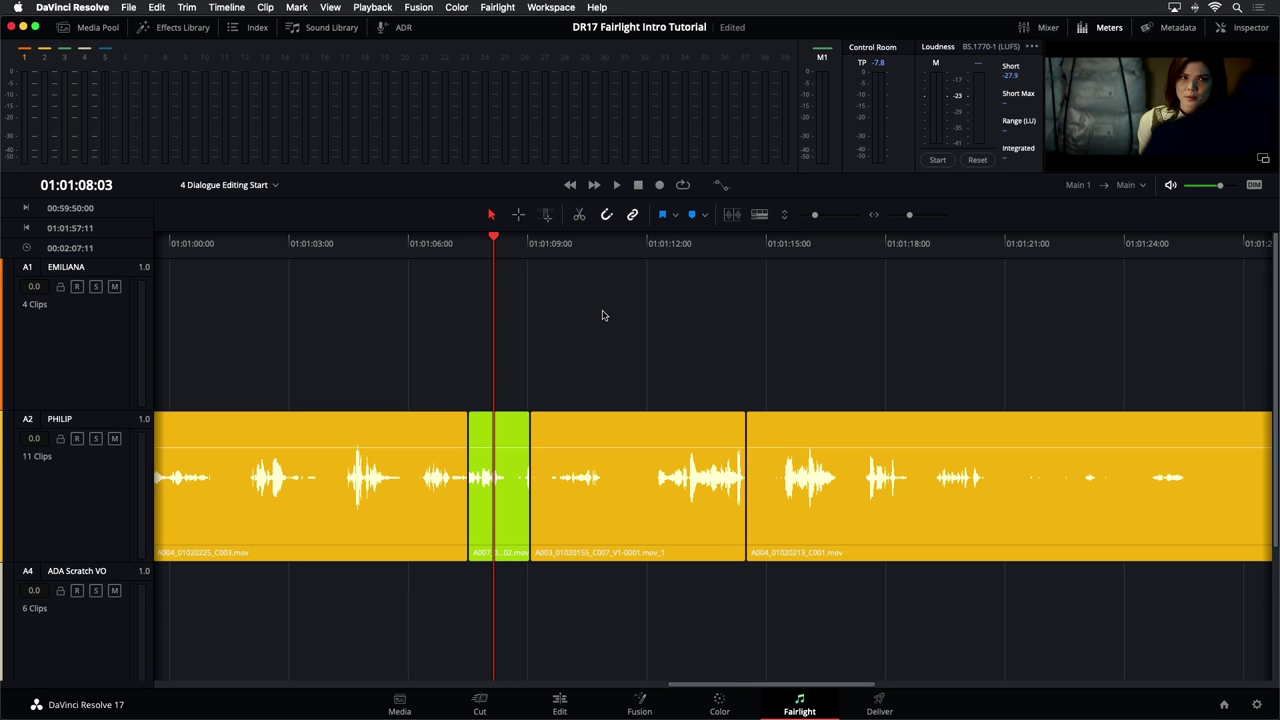
# - Examine the green clip on track A2 and its edit points with the neighbouring dialogue clips at several magnifications
pyautogui.press('super+equal')
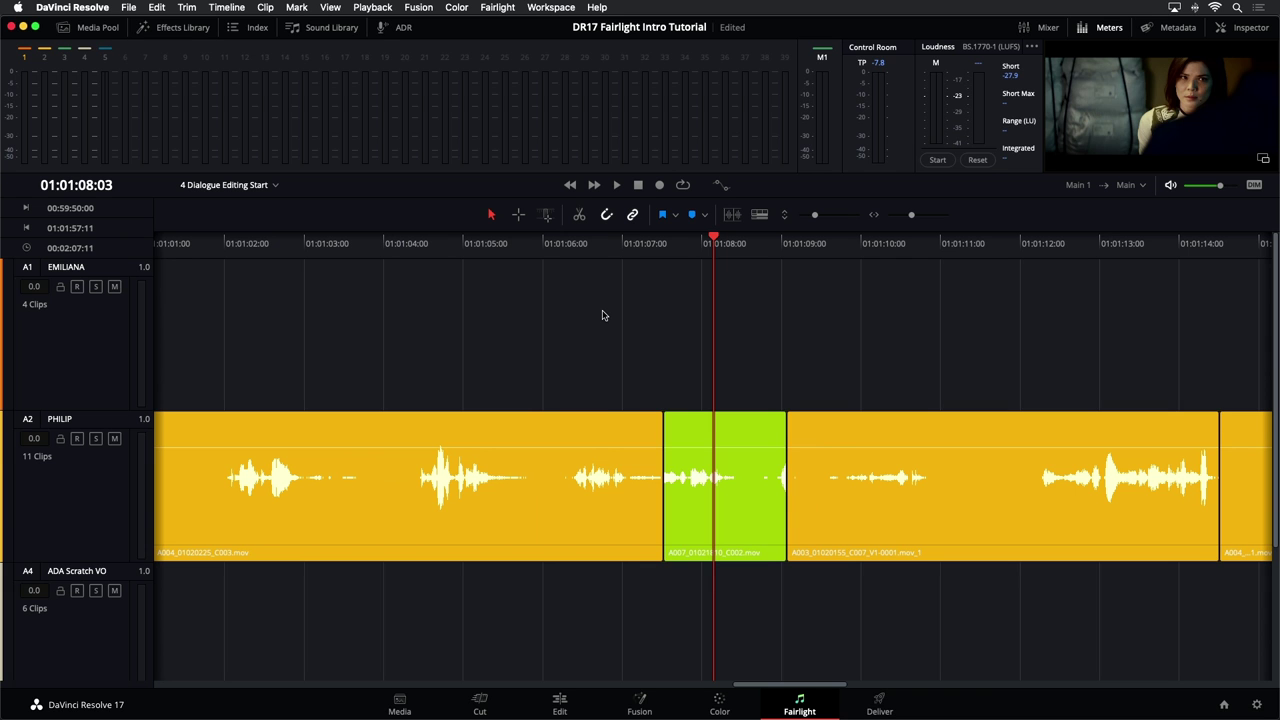
pyautogui.scroll(-2, 602, 315)
pyautogui.press('super+equal')
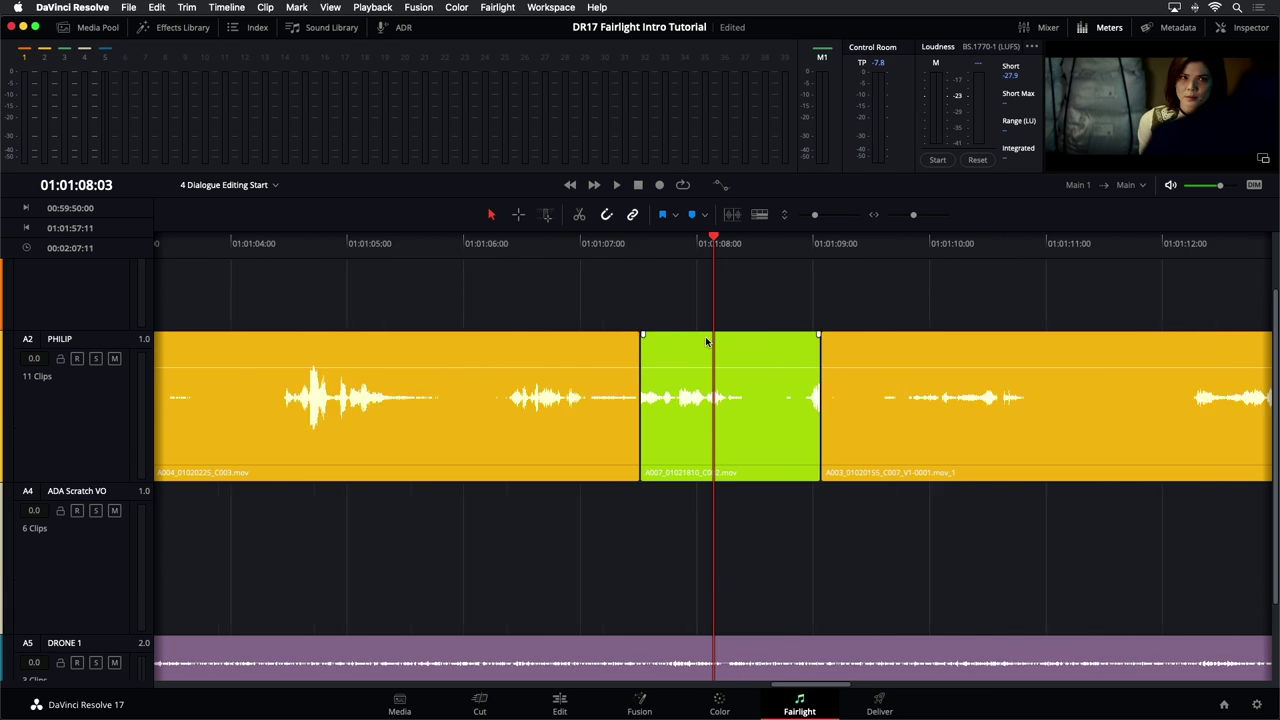
pyautogui.press('super+minus')
pyautogui.press('super+minus')
pyautogui.press('super+minus')
pyautogui.press('super+minus')
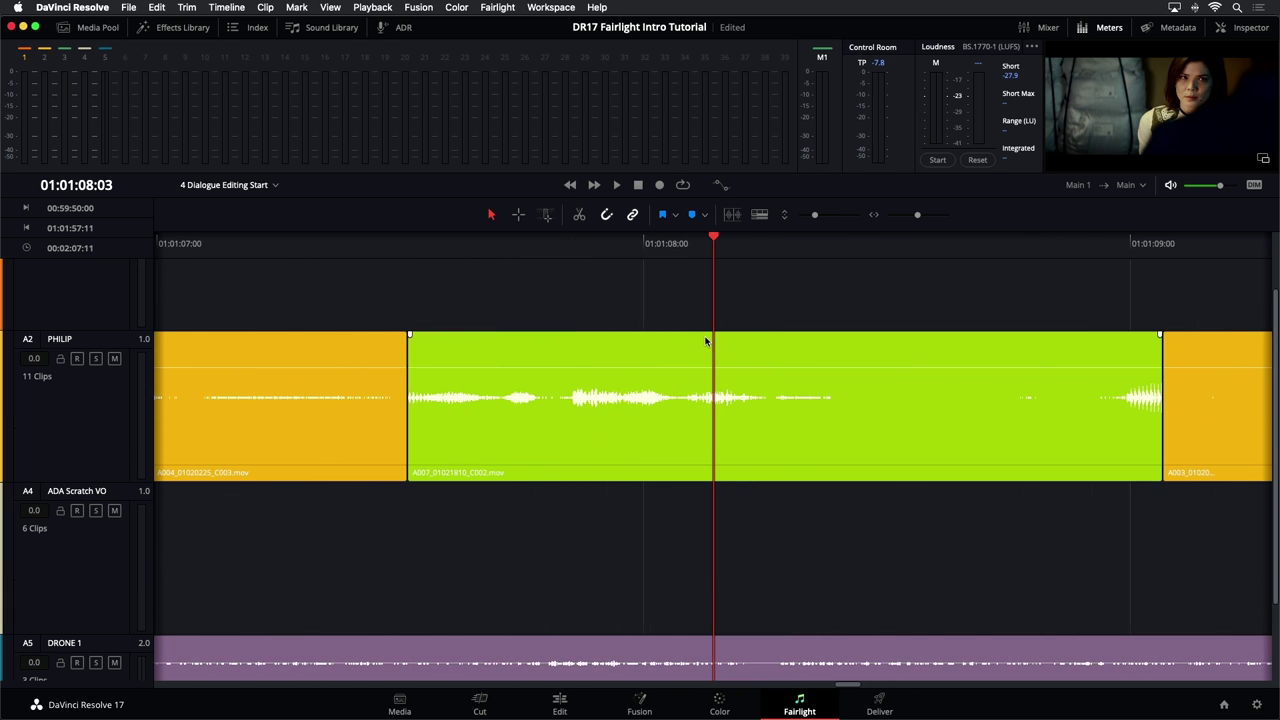
pyautogui.press('super+minus')
pyautogui.press('super+equal')
pyautogui.press('super+equal')
pyautogui.press('super+equal')
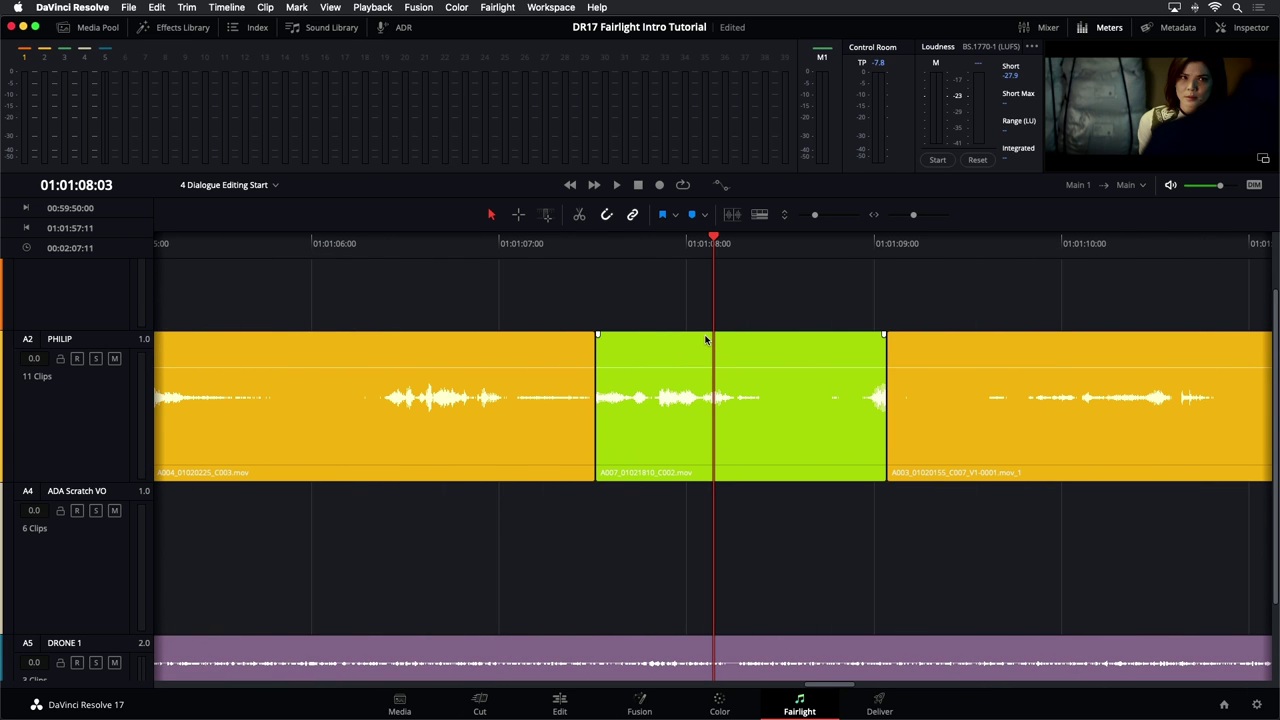
pyautogui.press('super+minus')
pyautogui.press('super+minus')
pyautogui.press('super+minus')
pyautogui.press('super+equal')
pyautogui.press('super+equal')
pyautogui.press('super+equal')
pyautogui.press('super+equal')
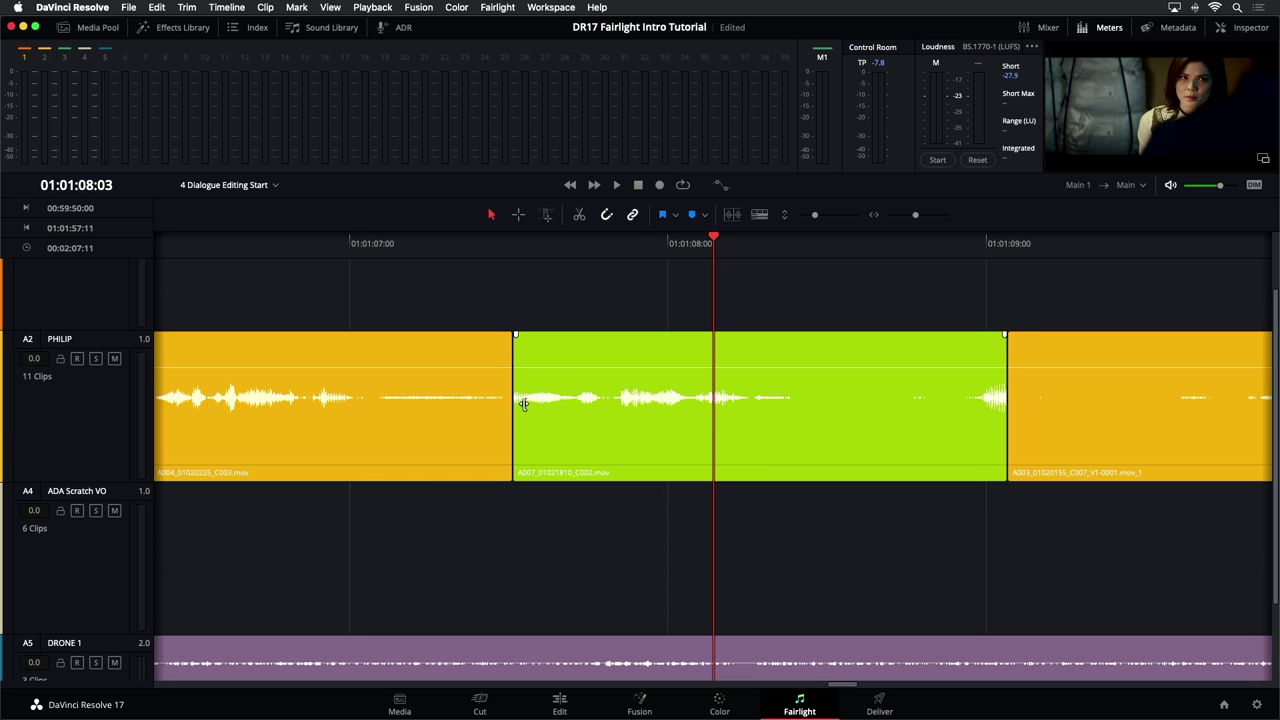
# - Extend the start of the green clip A007_01021810_C002.mov on track A2 slightly earlier, over the tail of the preceding clip
pyautogui.click(591, 403)
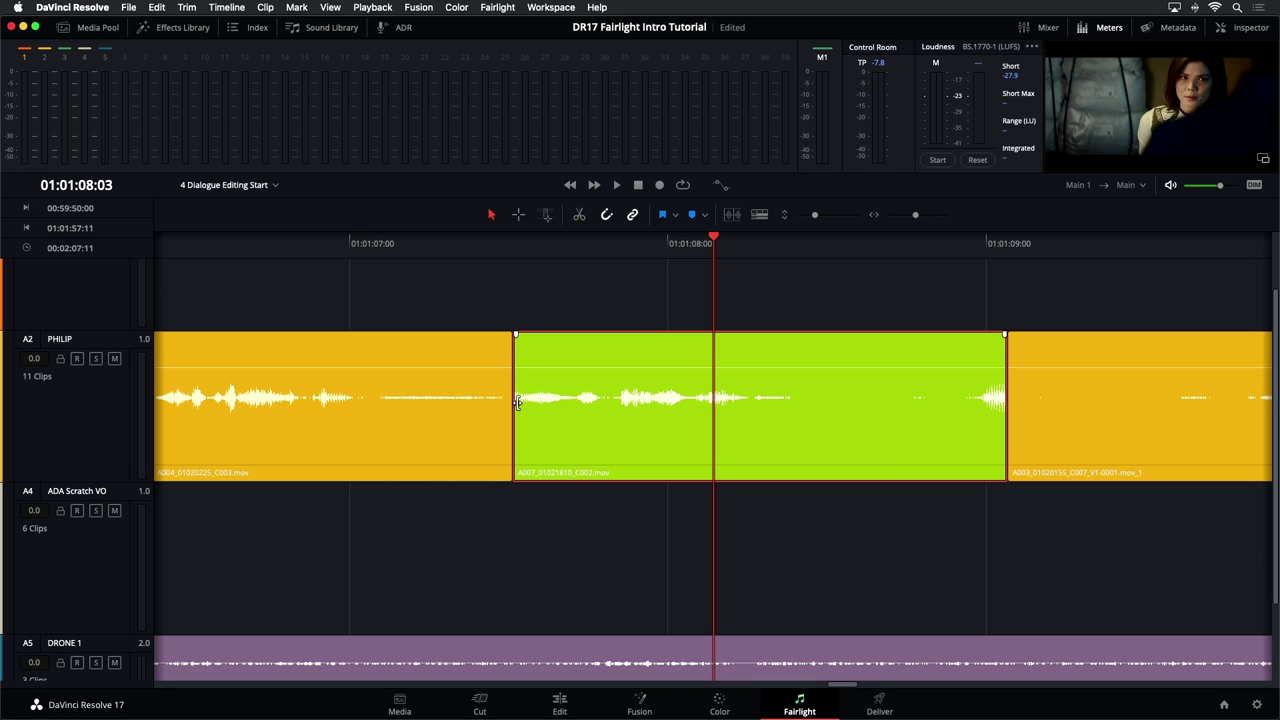
pyautogui.moveTo(517, 402); pyautogui.dragTo(517, 402)
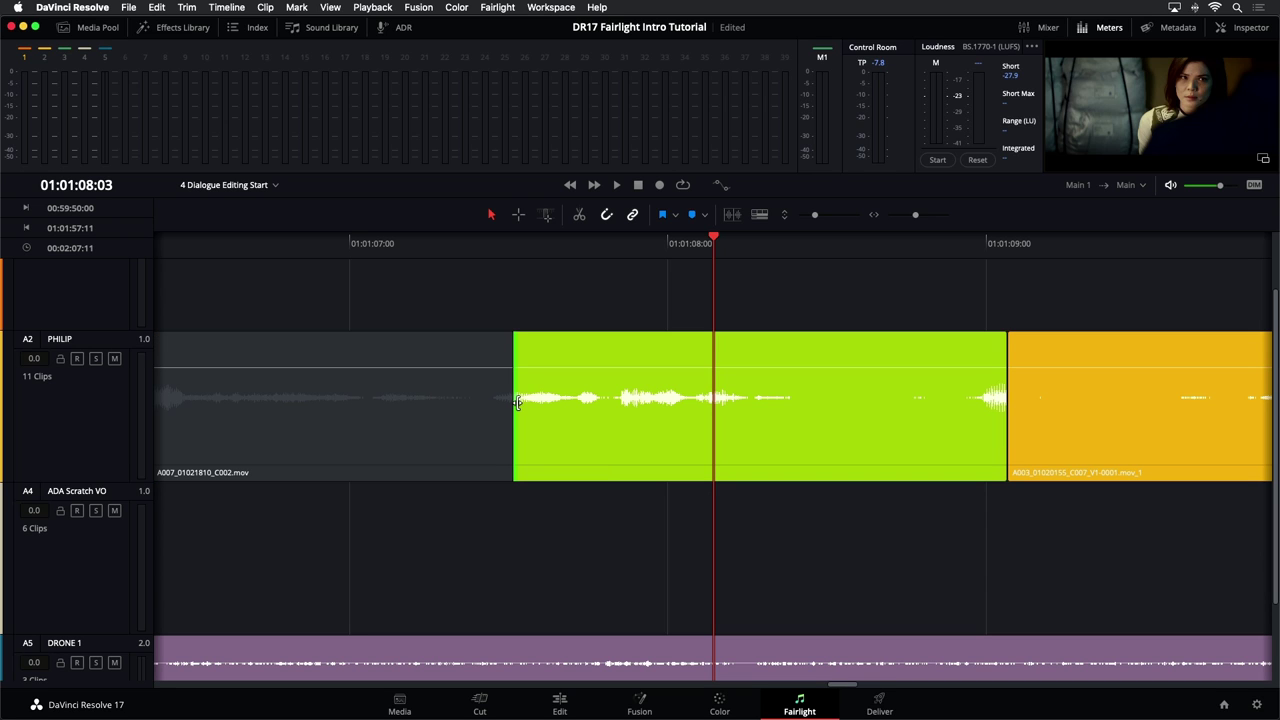
pyautogui.moveTo(517, 402); pyautogui.dragTo(494, 410)
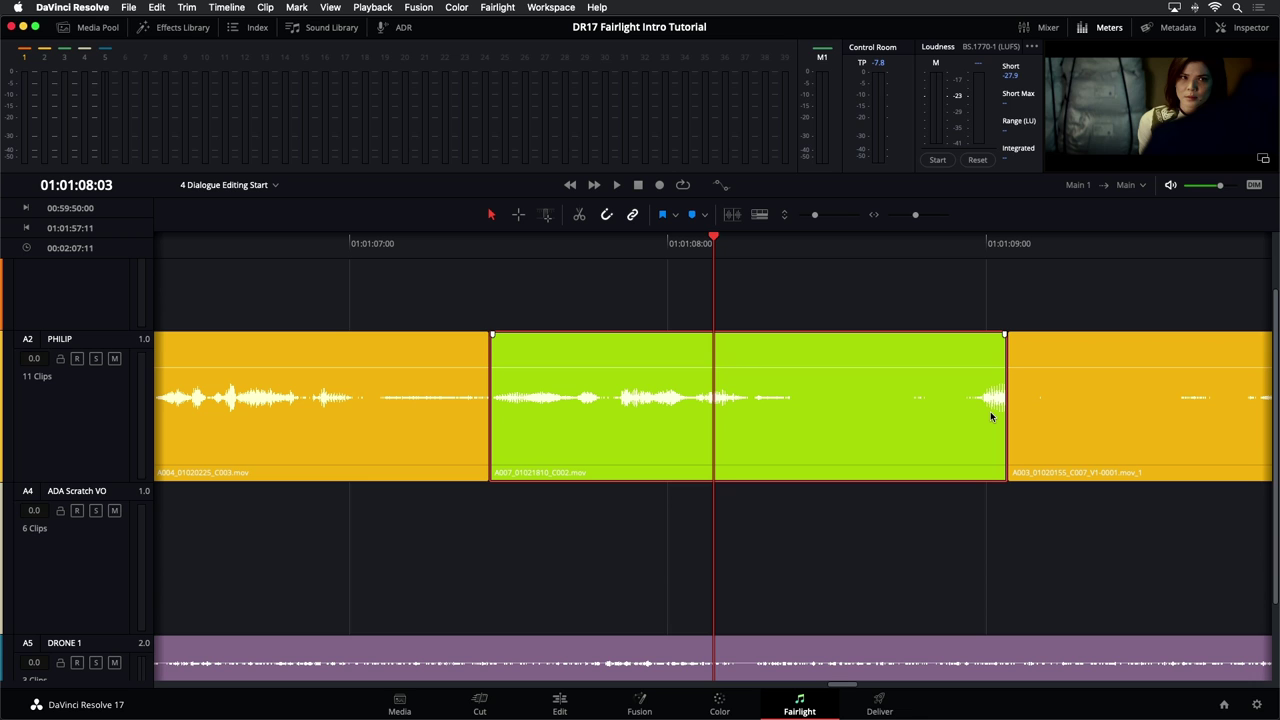
# - Play back the extended green clip and its edits, including passes from 01:01:07:21 and from 01:01:07:06
pyautogui.press('space')
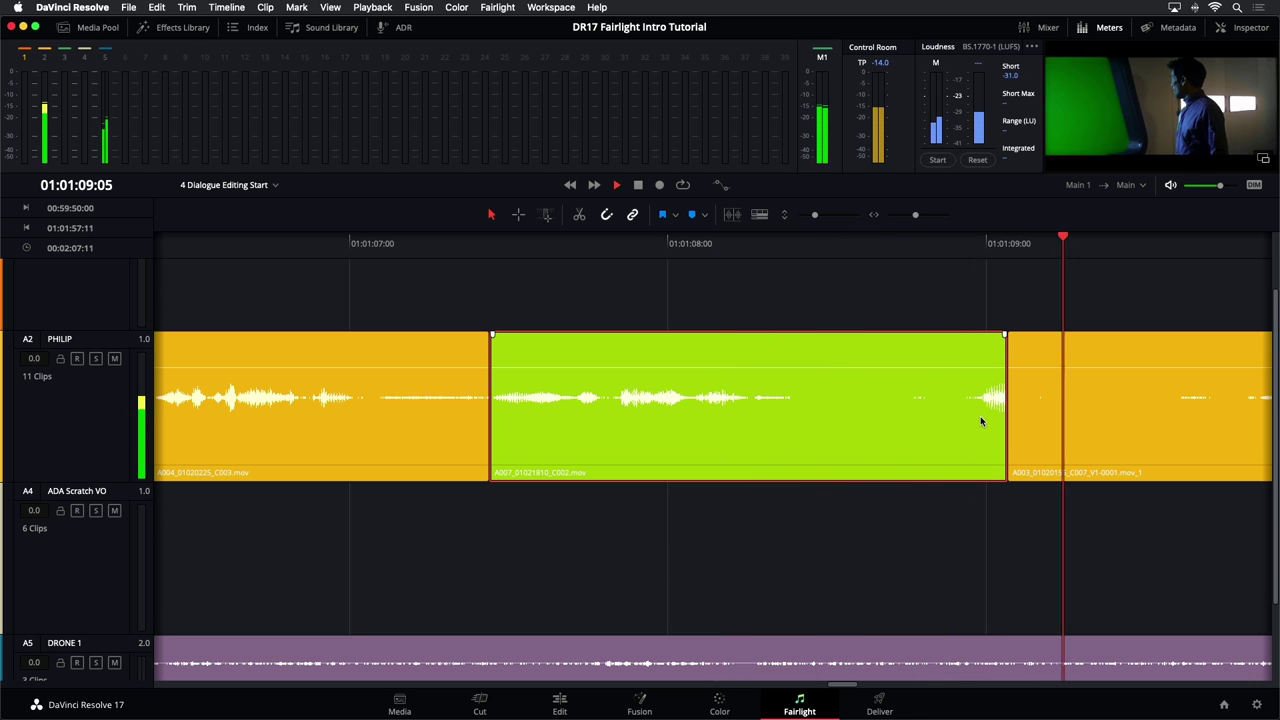
pyautogui.press('space')
pyautogui.click(631, 250)
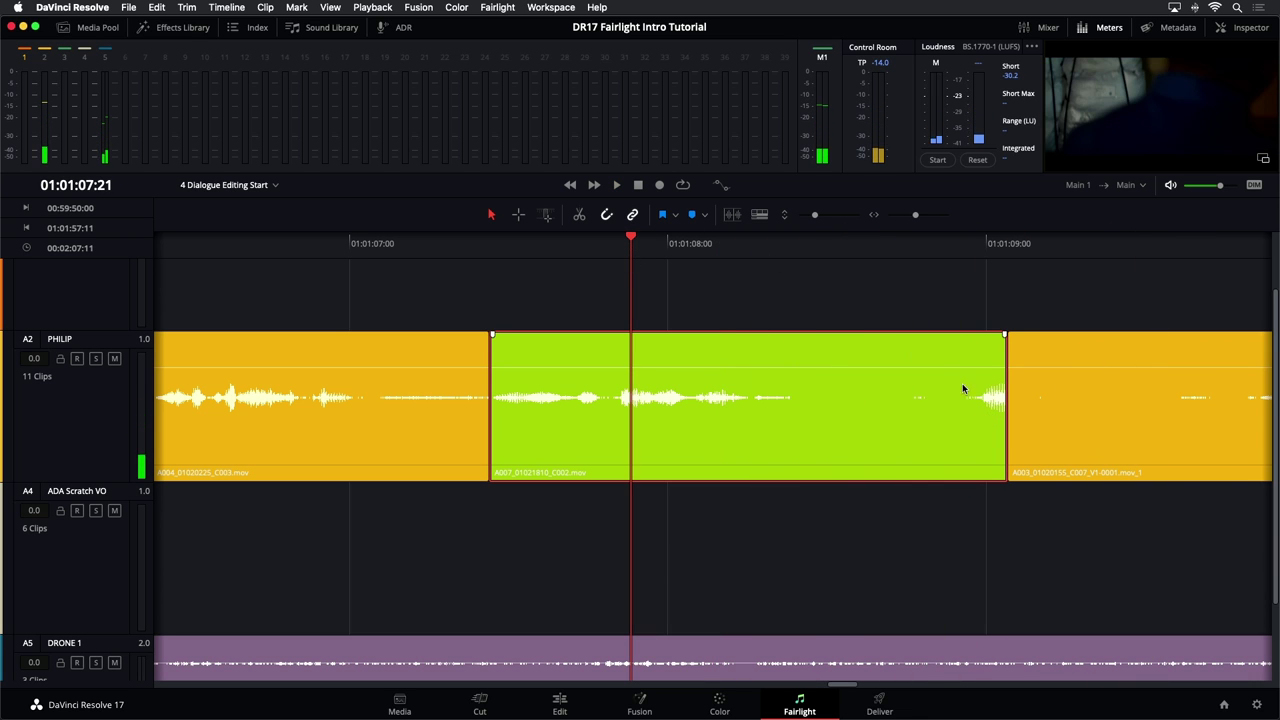
pyautogui.press('space')
pyautogui.press('space')
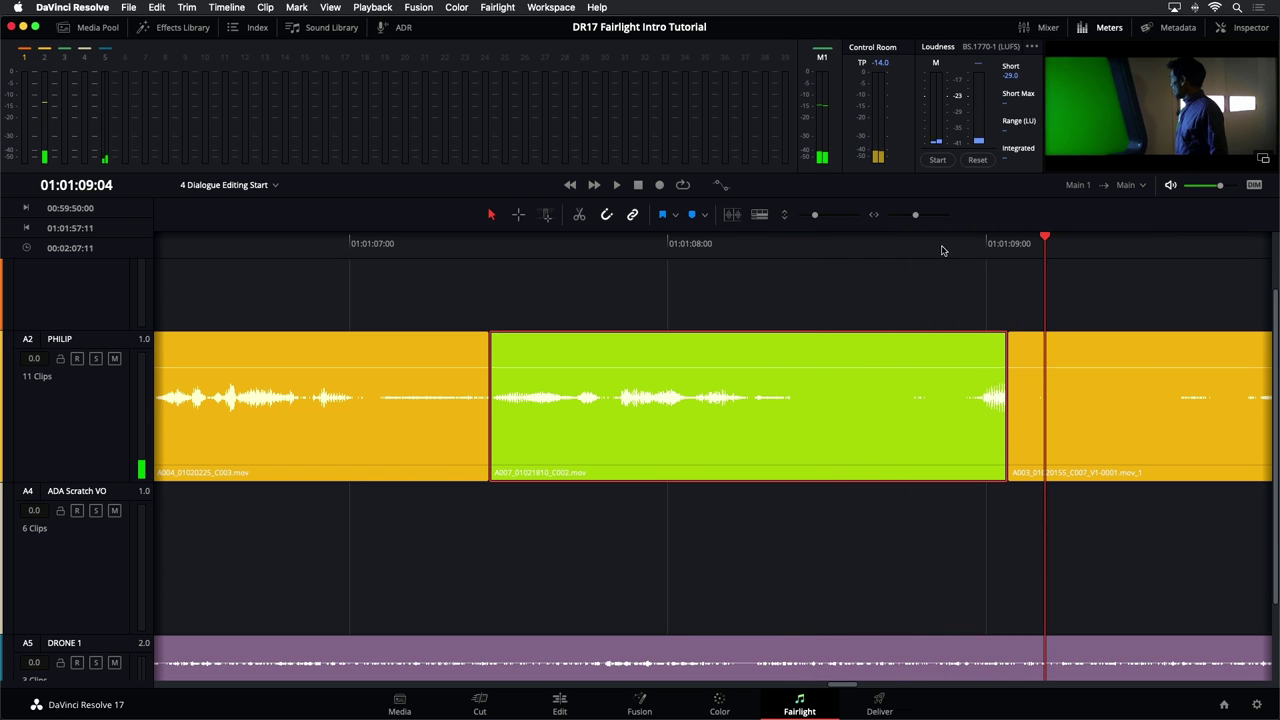
pyautogui.click(436, 256)
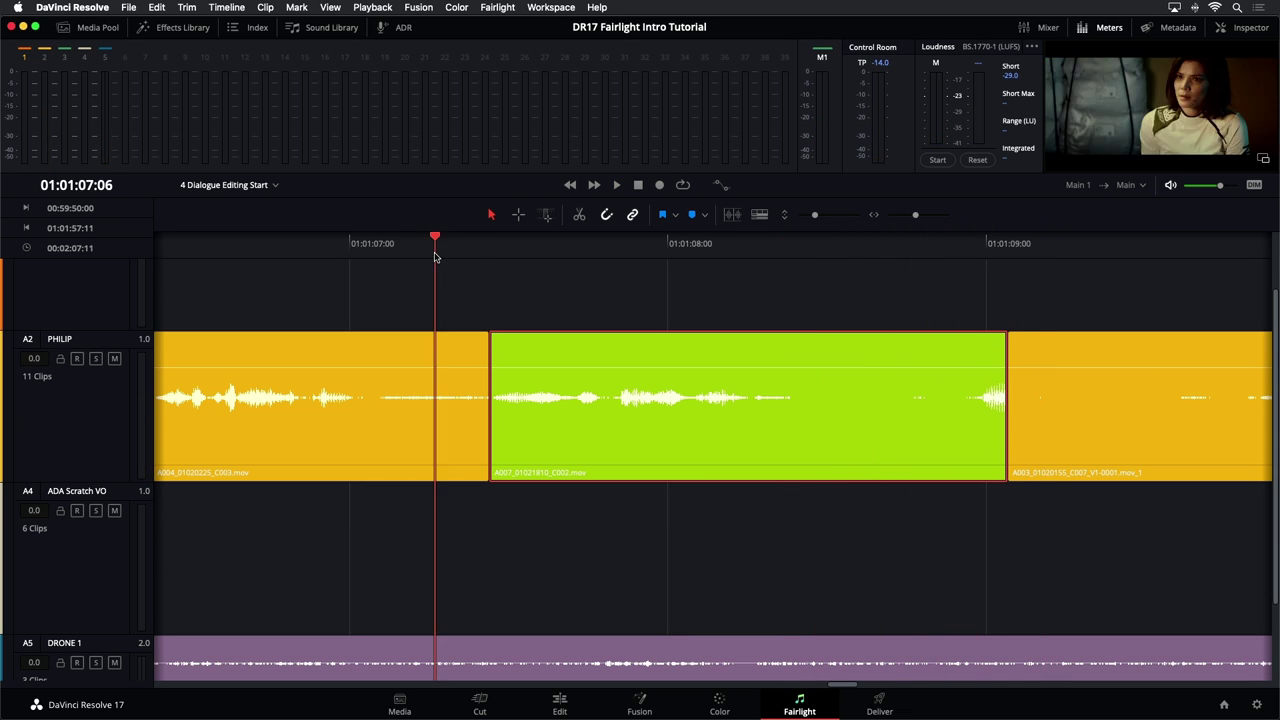
pyautogui.press('space')
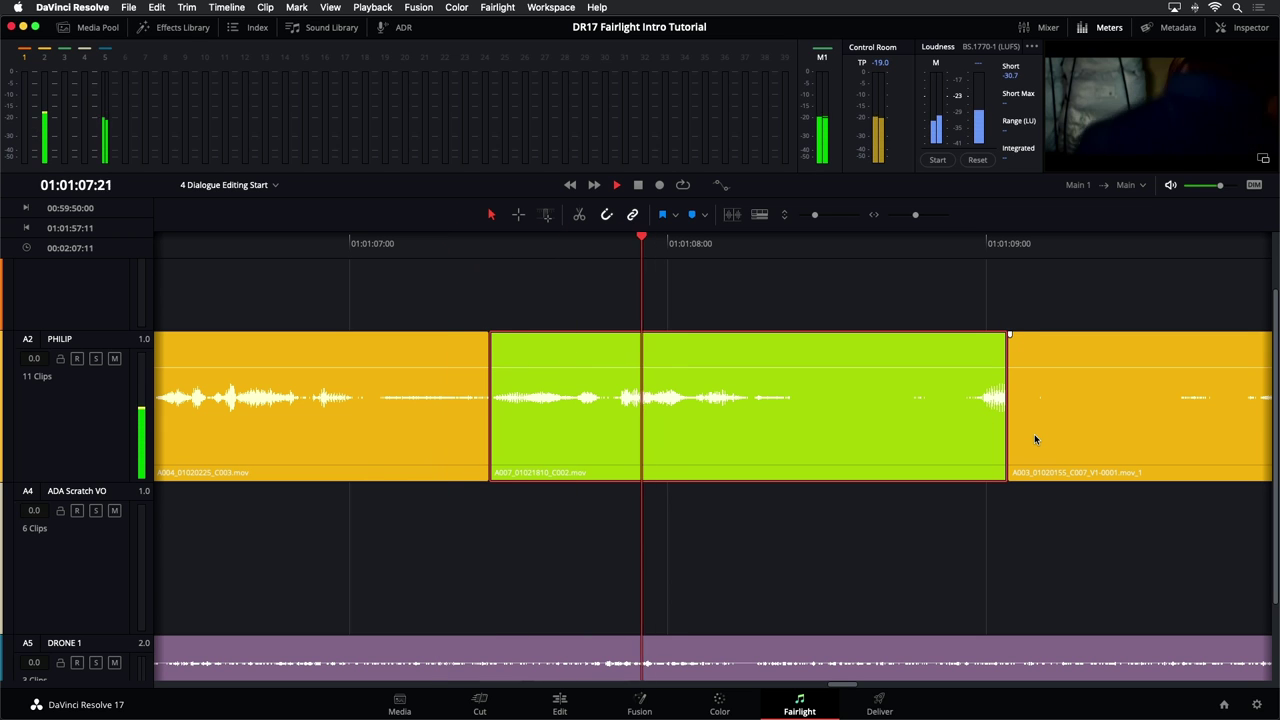
pyautogui.press('space')
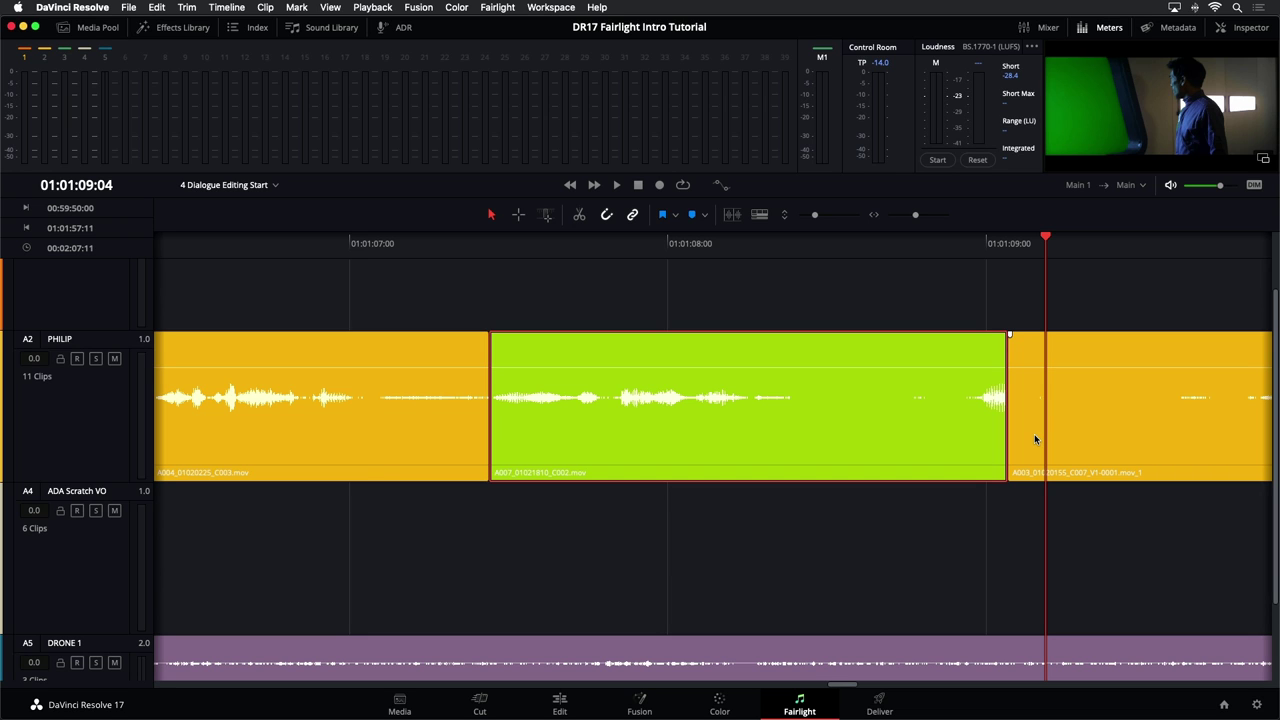
# - Audition the cut at the end of the green clip by playing around the current playhead position
pyautogui.press('/')
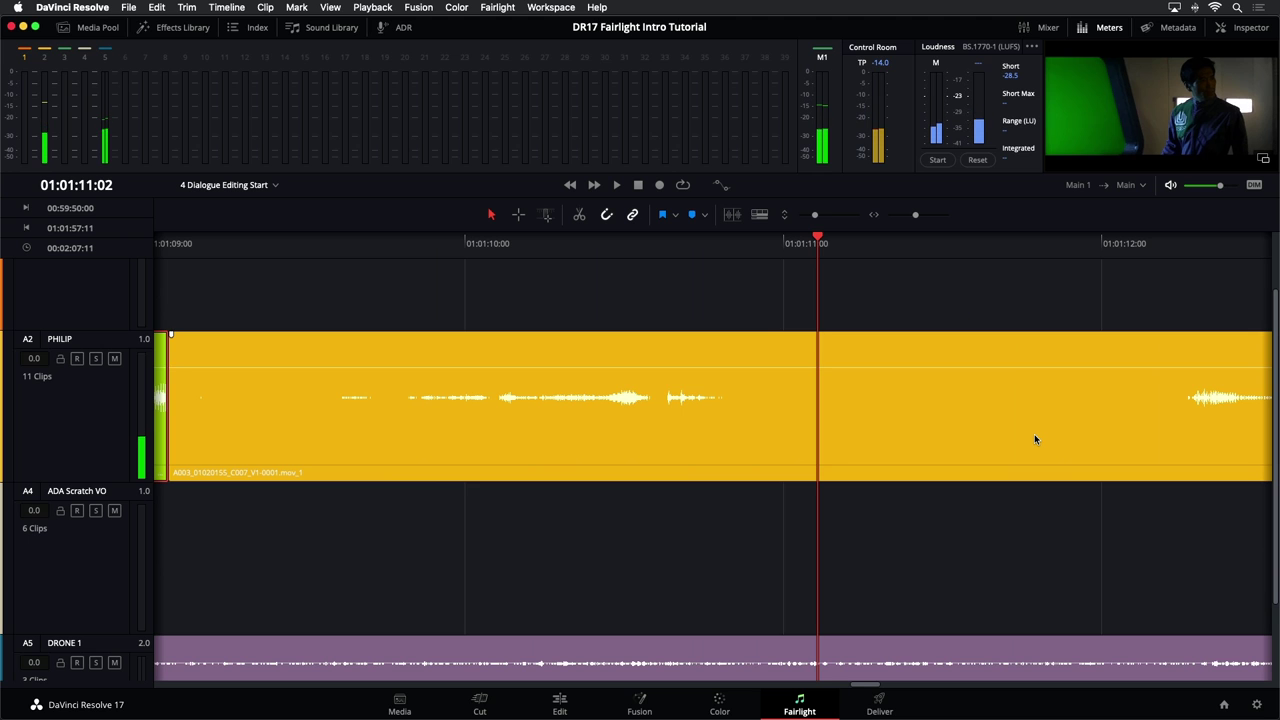
pyautogui.press('/')
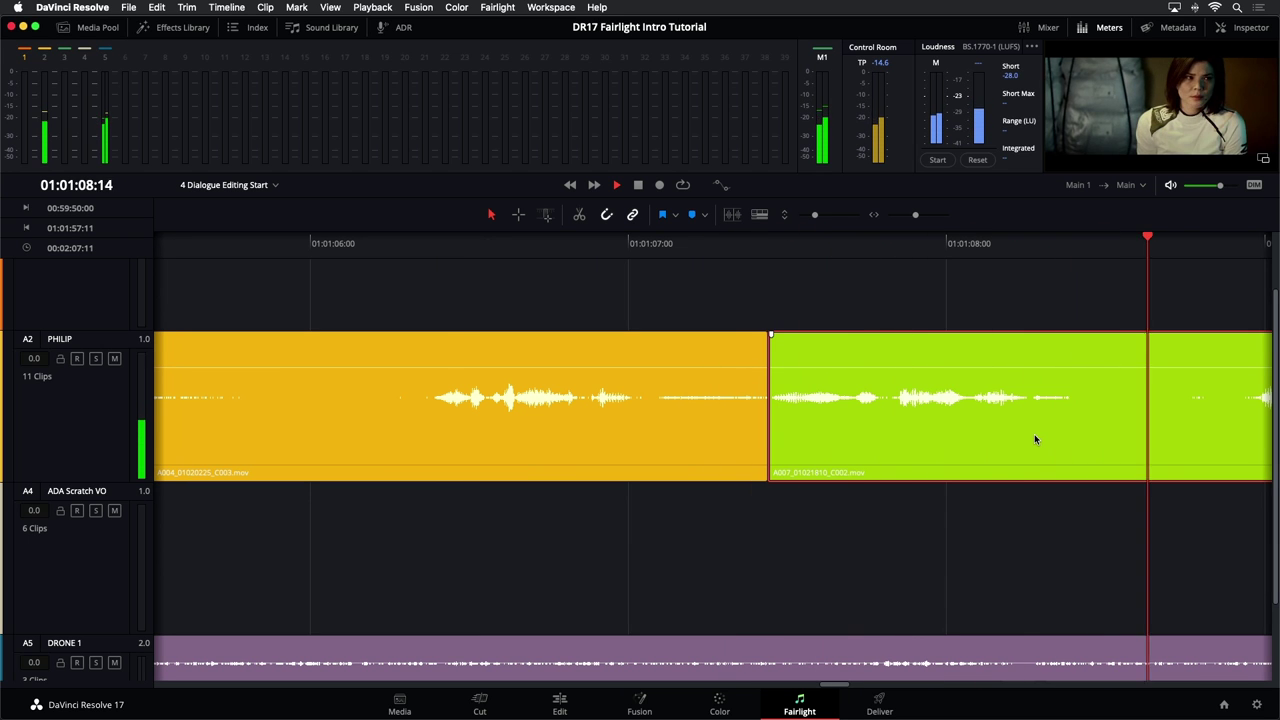
pyautogui.press('space')
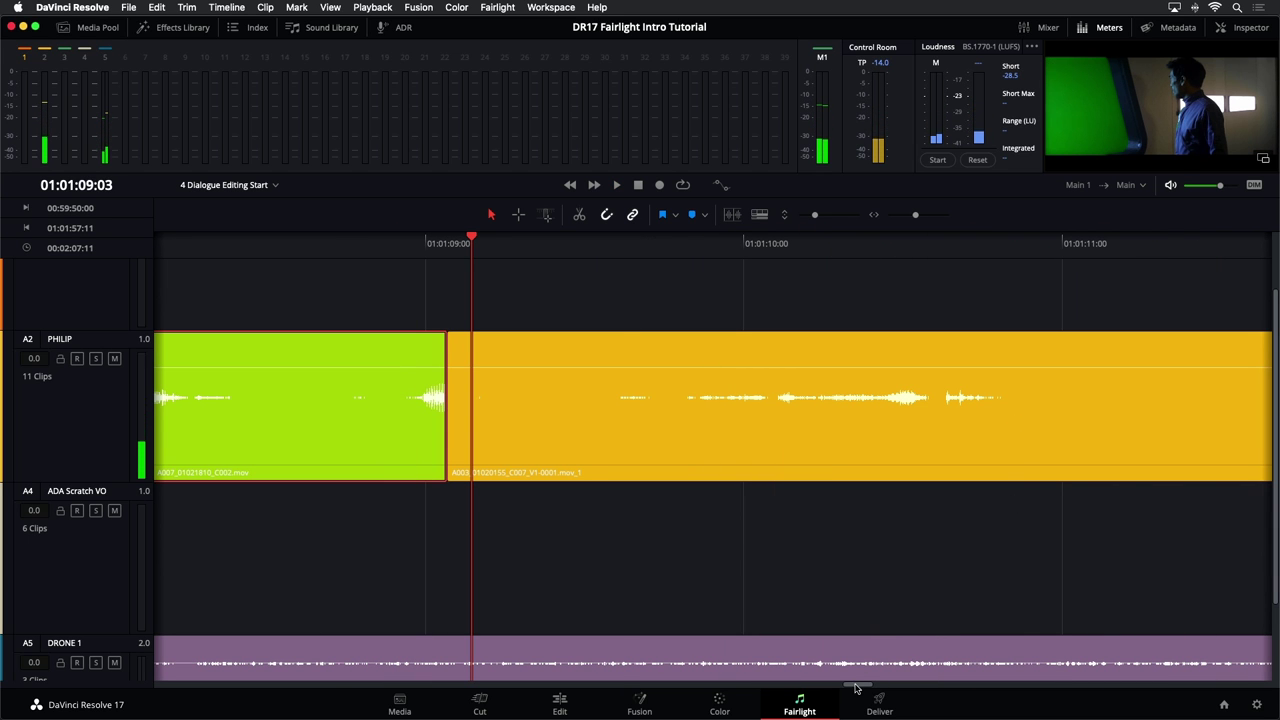
pyautogui.moveTo(855, 690); pyautogui.dragTo(842, 690)
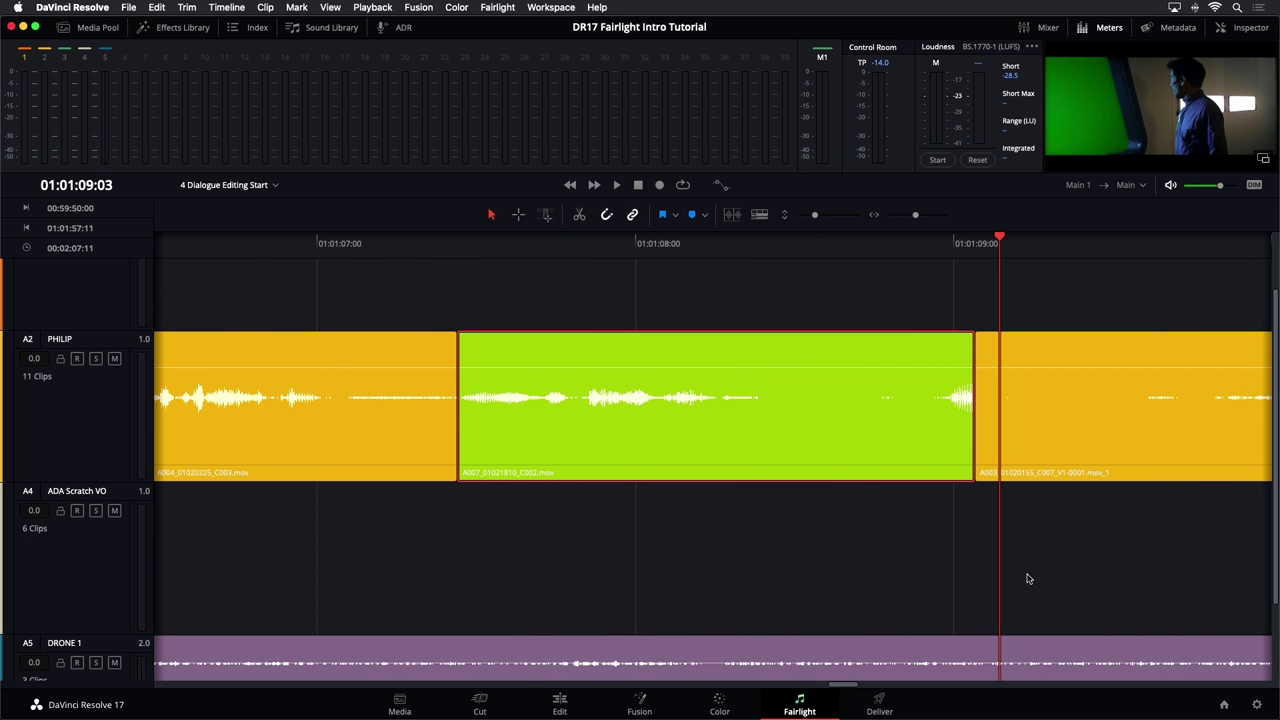
# - Deselect the clip and, in Range Selection Mode, select 01:01:07:01 to 01:01:09:12 around the green clip across tracks A1 to A4
pyautogui.click(658, 289)
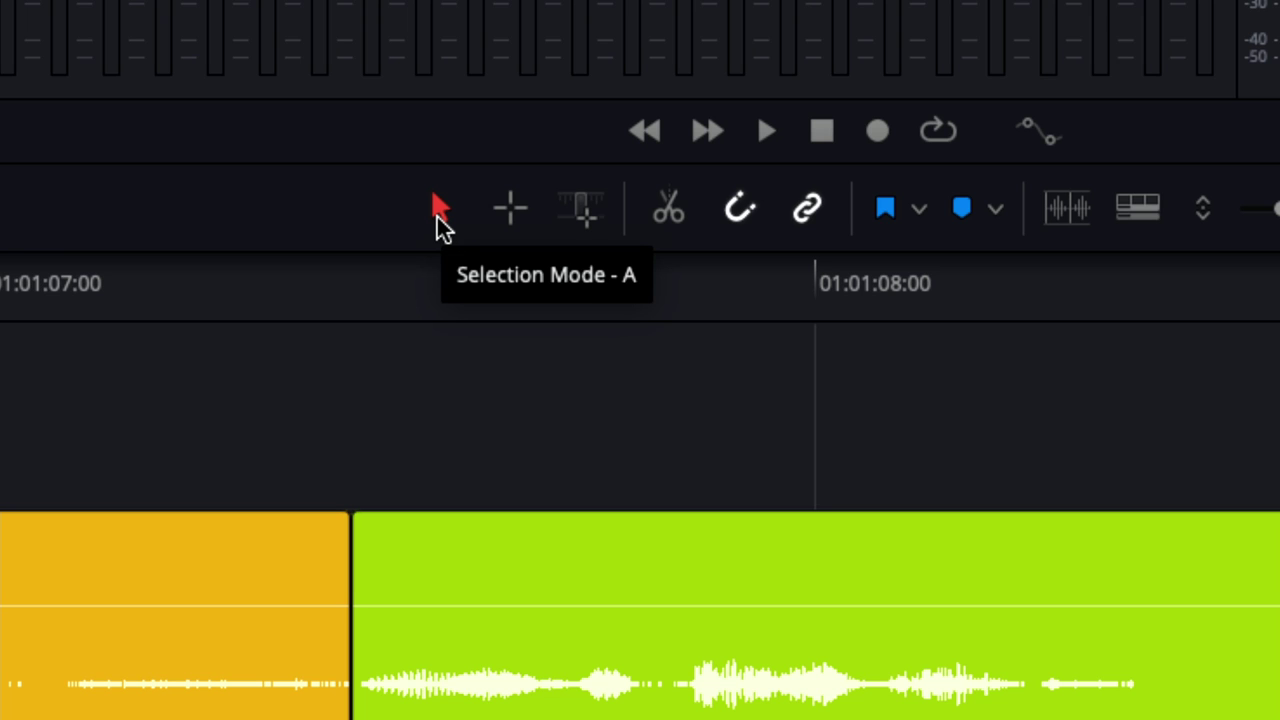
pyautogui.click(512, 216)
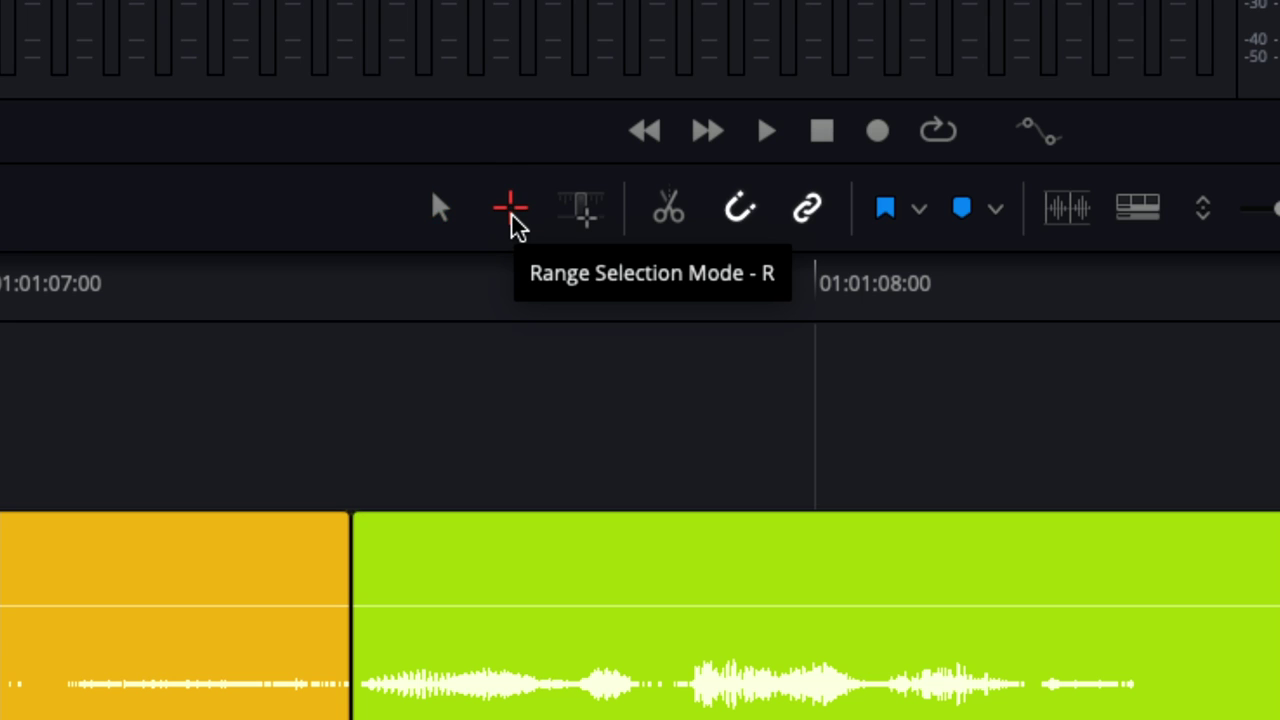
pyautogui.press('a')
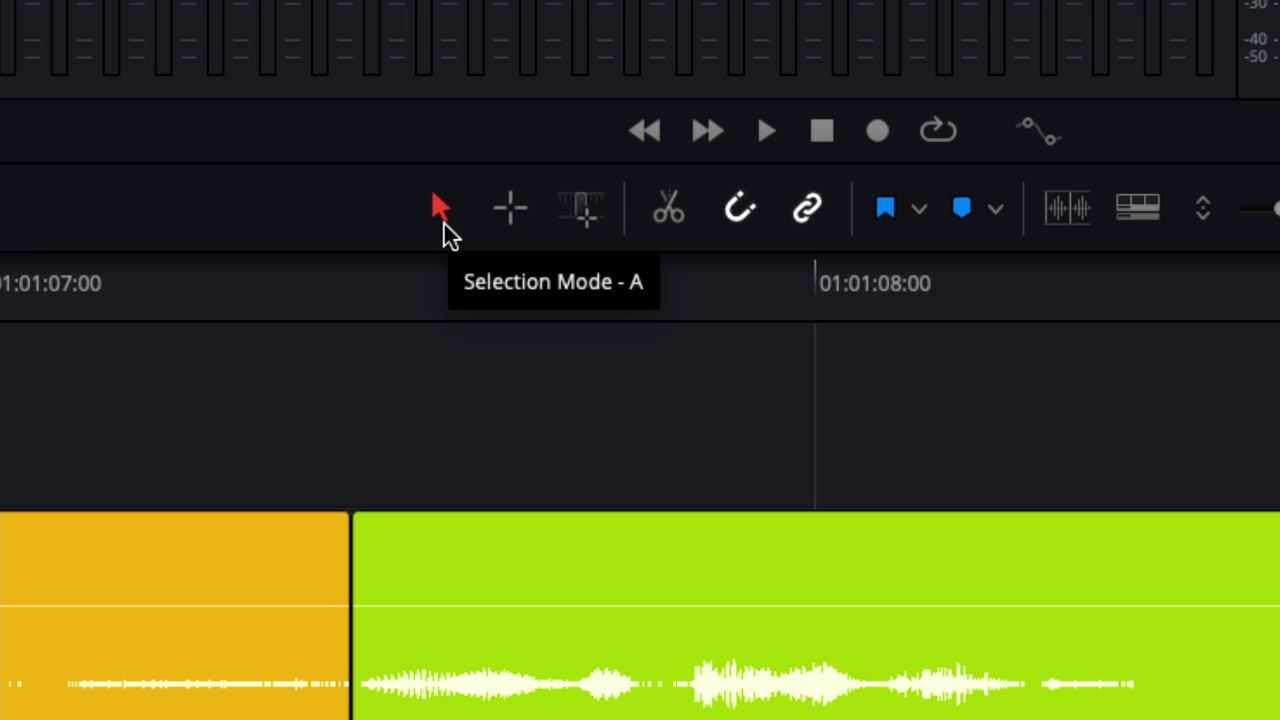
pyautogui.click(508, 232)
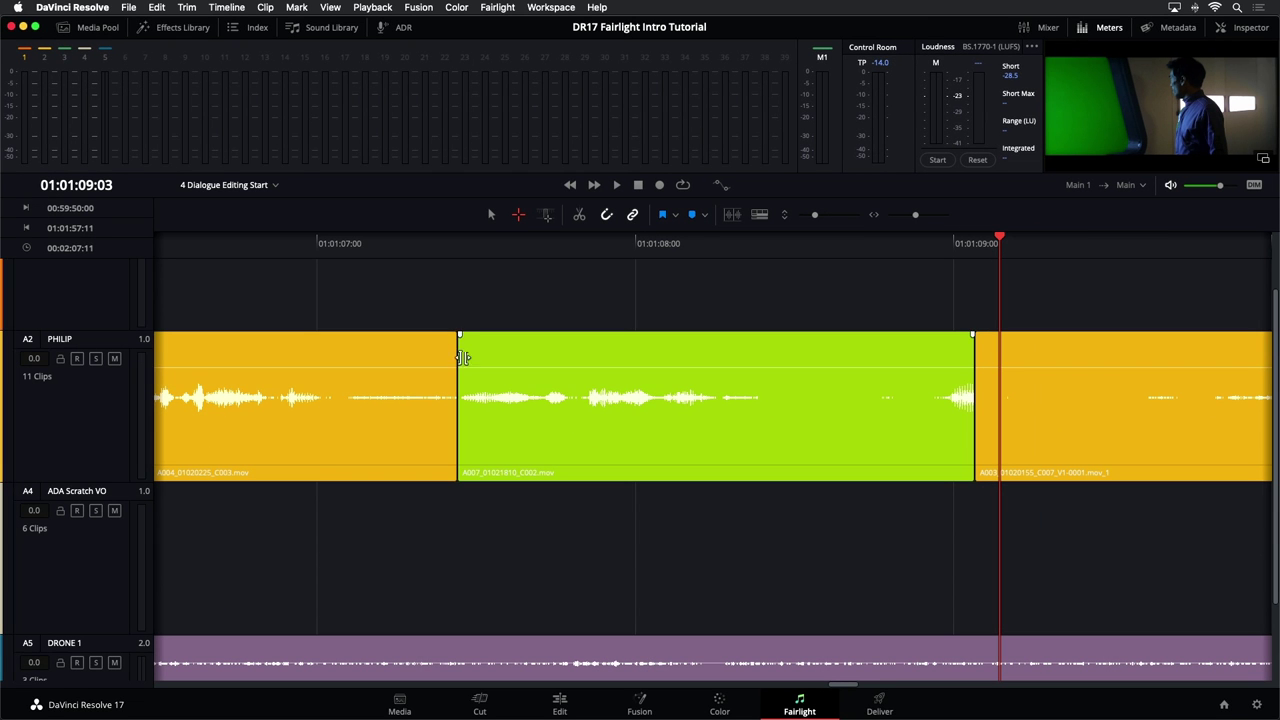
pyautogui.moveTo(337, 297); pyautogui.dragTo(1124, 519)
pyautogui.click(1121, 517)
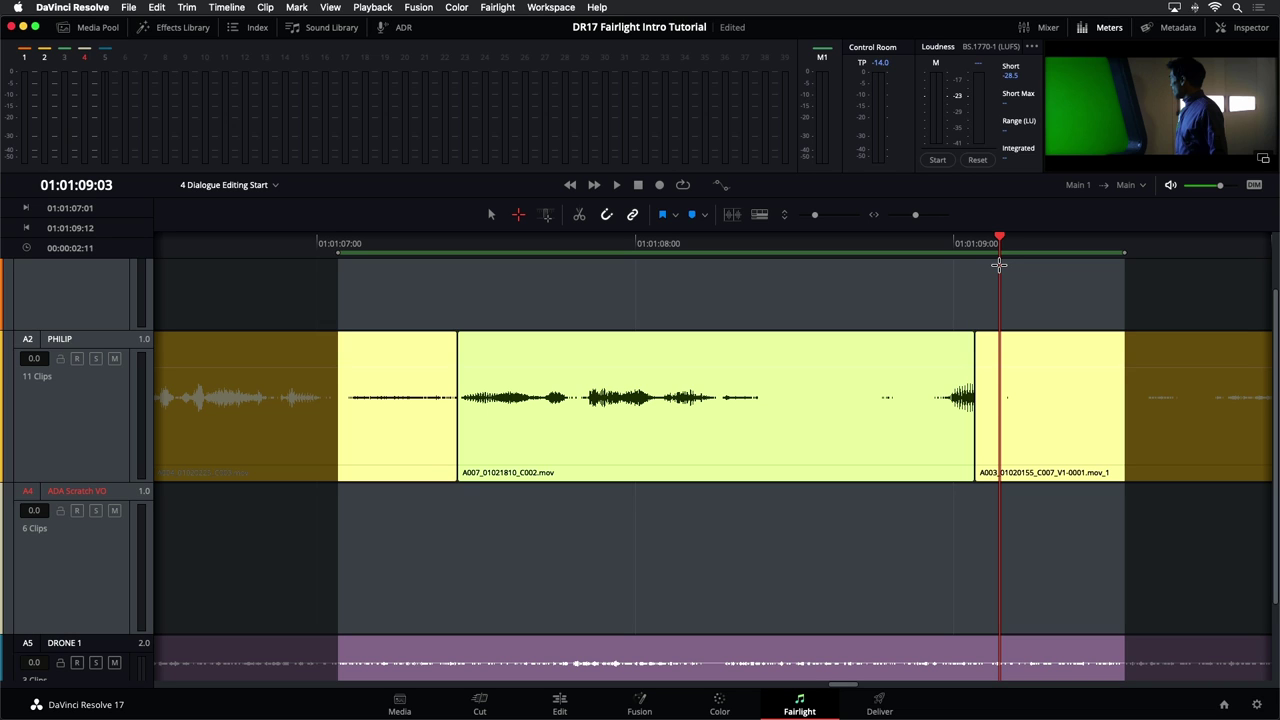
# - Play the timeline from the current position, followed by the selected range up to its out point
pyautogui.press('space')
pyautogui.press('space')
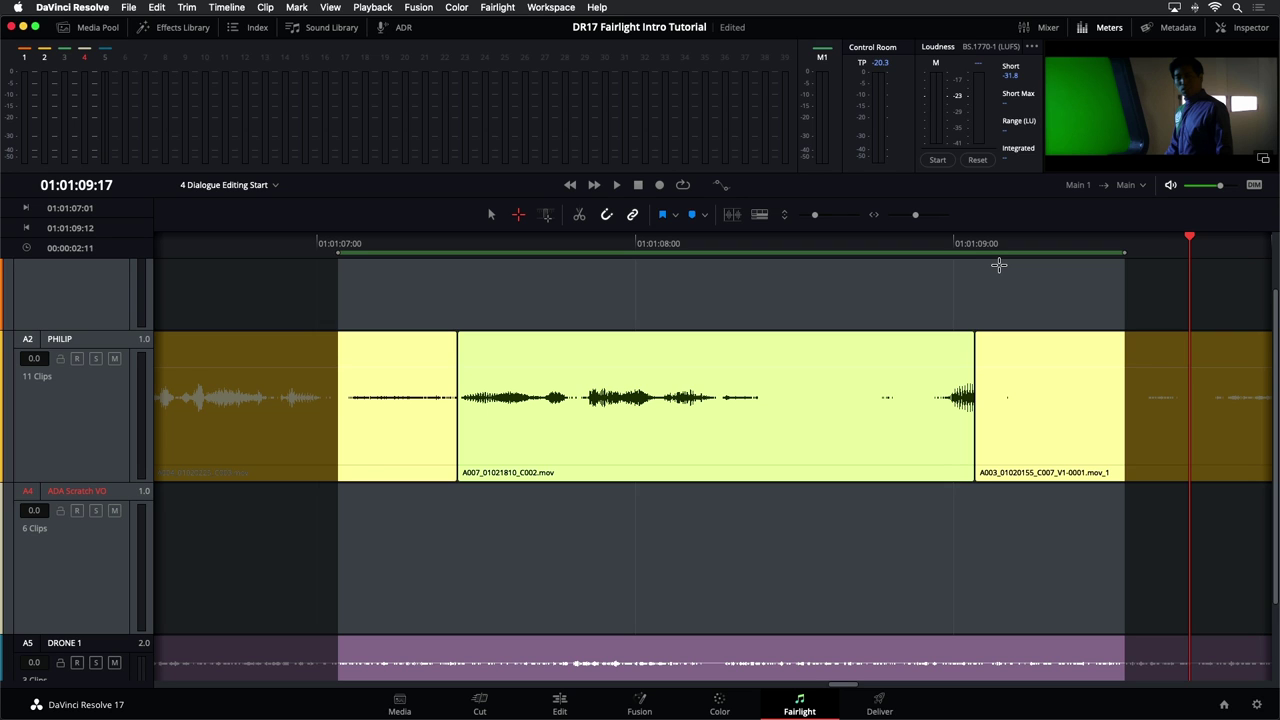
pyautogui.press('space')
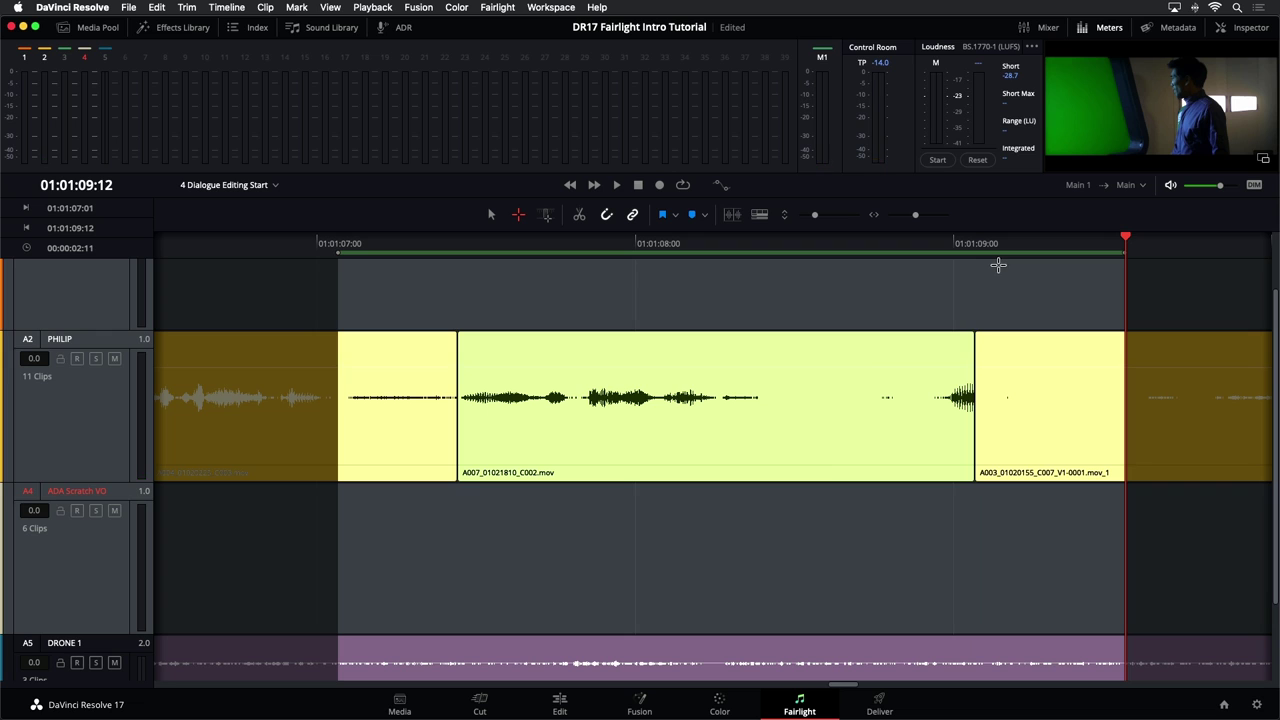
# - Turn on loop playback and audition the selected range around the green clip
pyautogui.click(686, 189)
pyautogui.press('space')
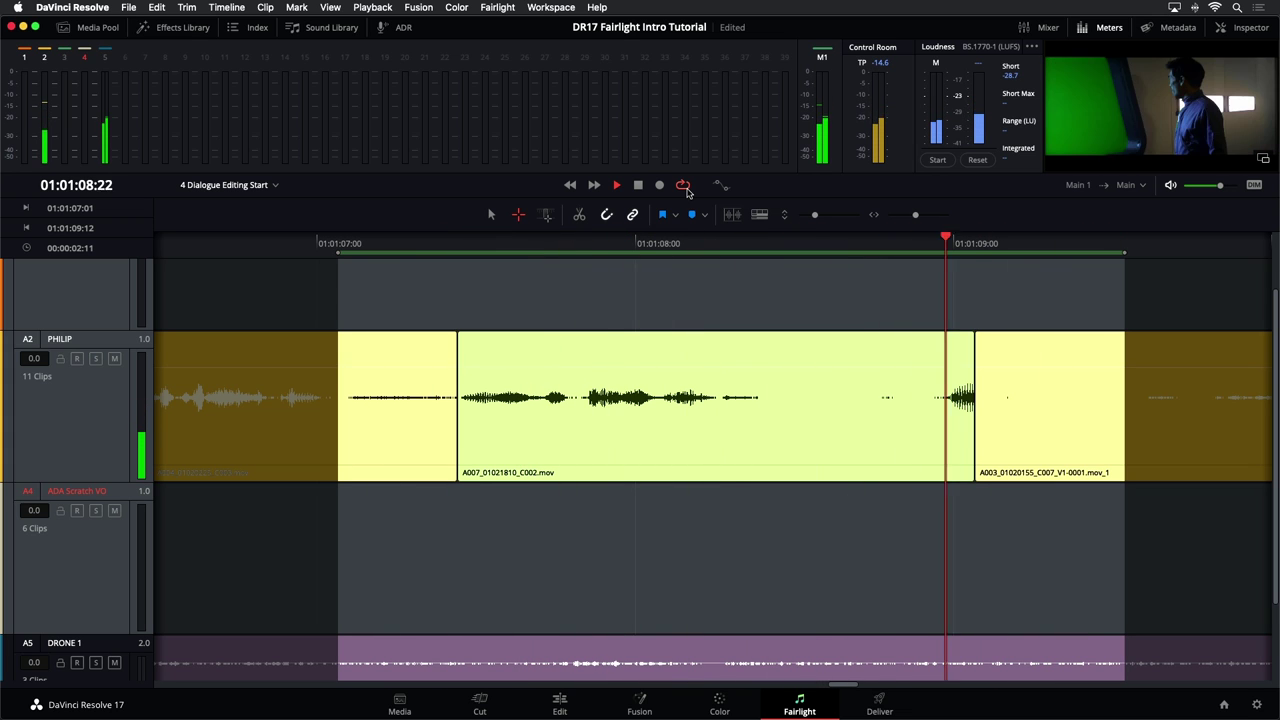
pyautogui.press('space')
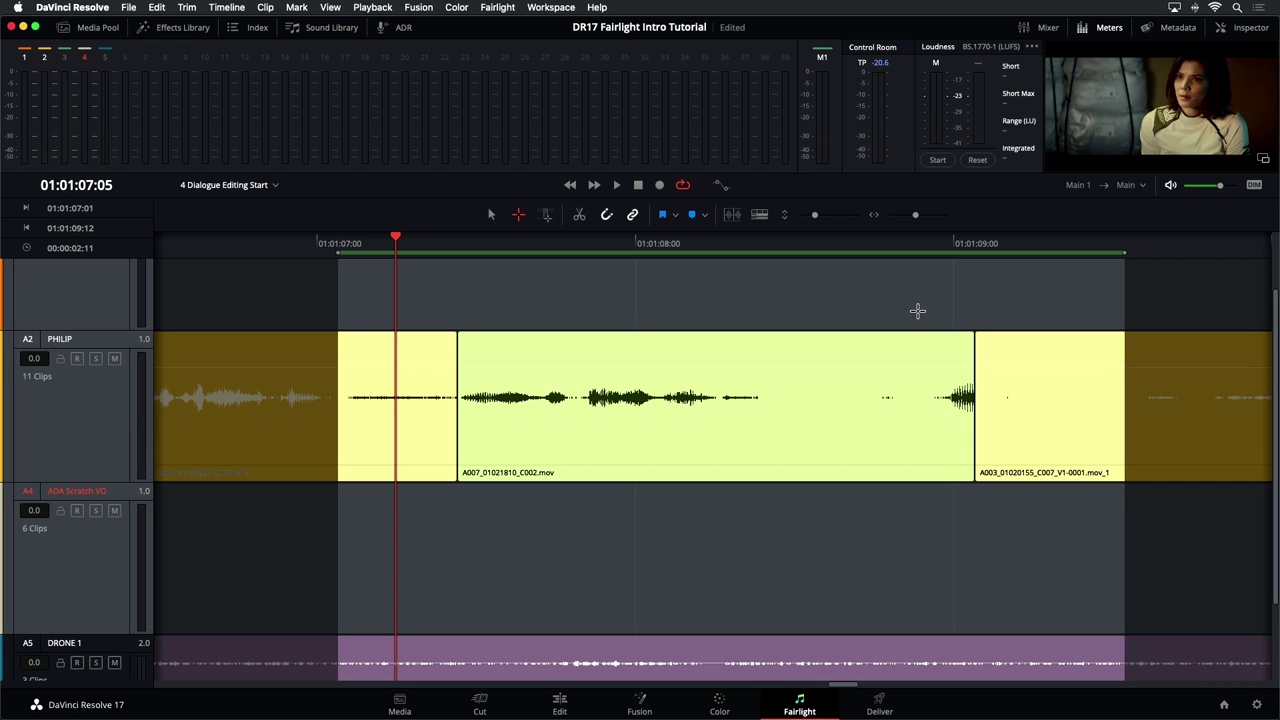
# - Range-select 01:01:07:15 to 01:01:08:20 on track A1, and clear that range again
pyautogui.press('a')
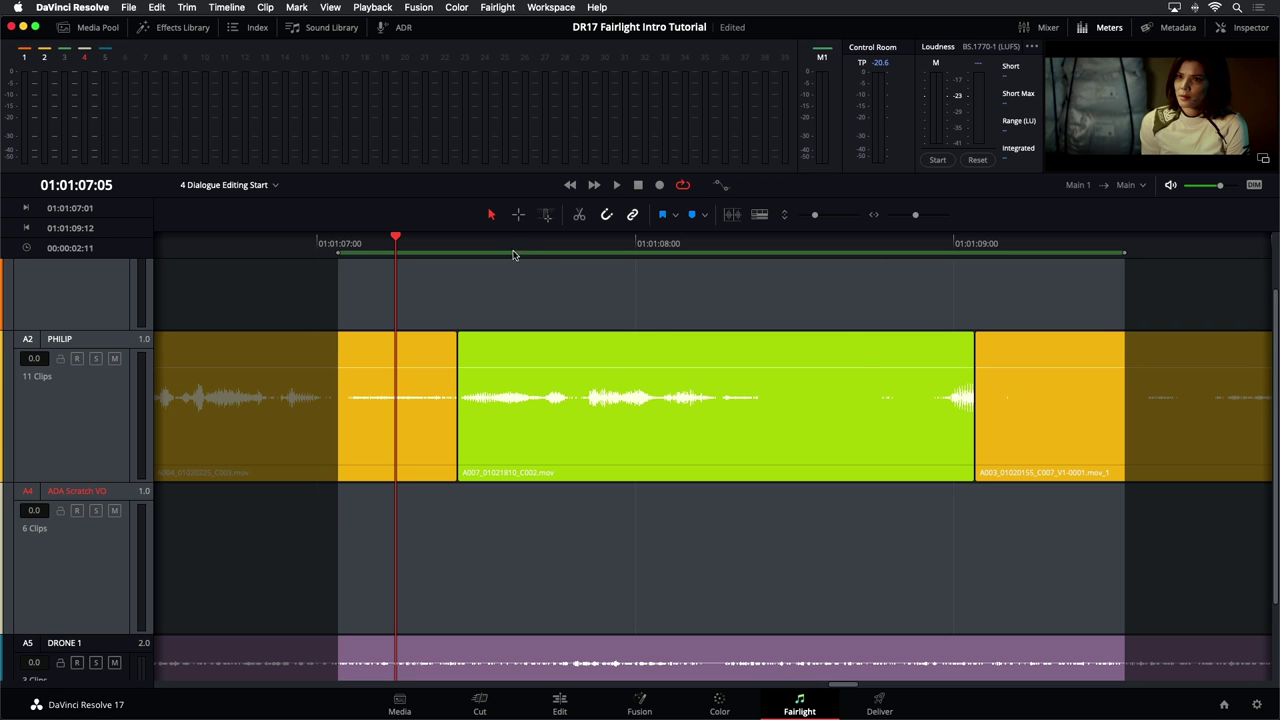
pyautogui.click(527, 276)
pyautogui.click(519, 216)
pyautogui.moveTo(520, 292); pyautogui.dragTo(903, 298)
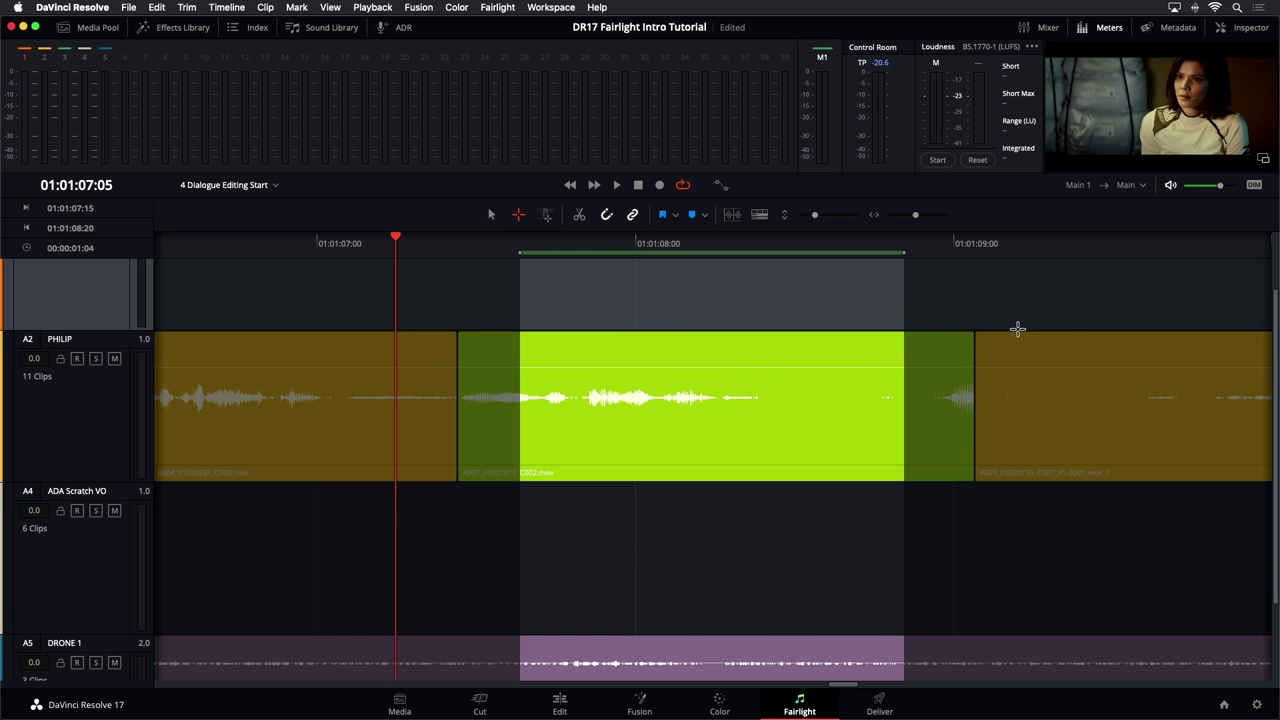
pyautogui.click(966, 314)
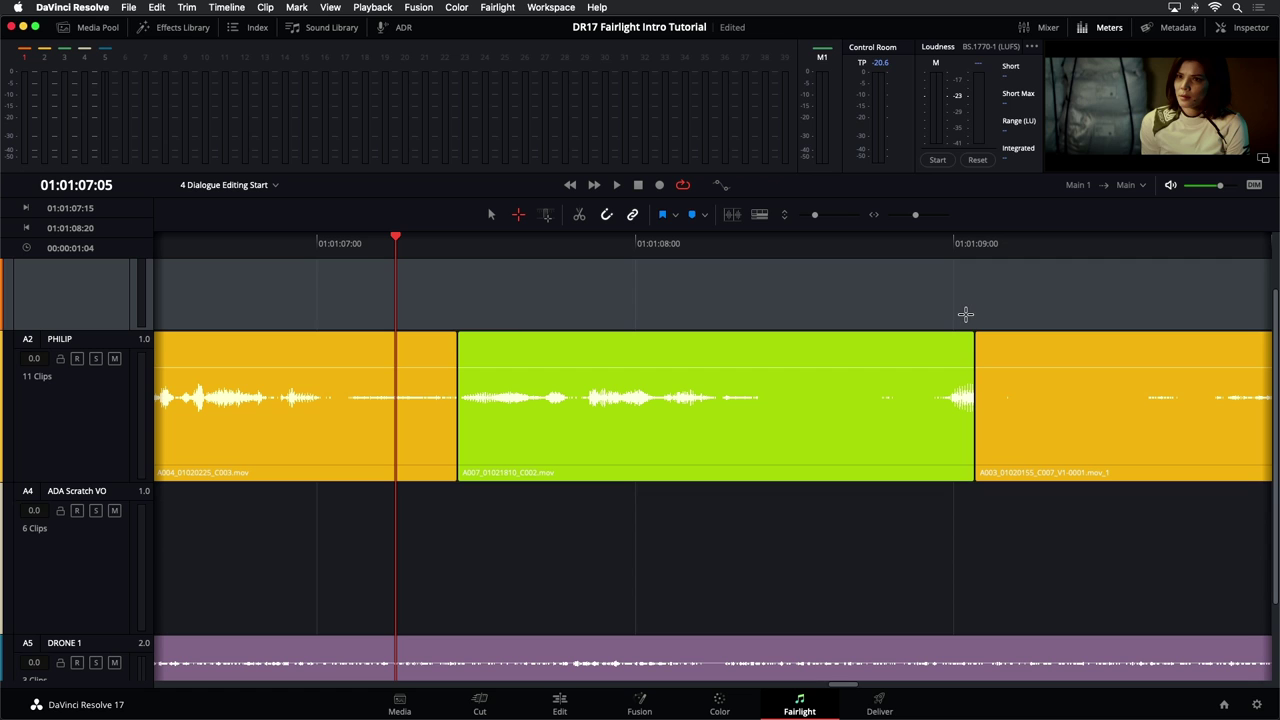
# - Range-select 01:01:07:01 to 01:01:09:08 across tracks A1 and A2, and clear its In and Out points in Selection Mode
pyautogui.moveTo(342, 300); pyautogui.dragTo(1062, 460)
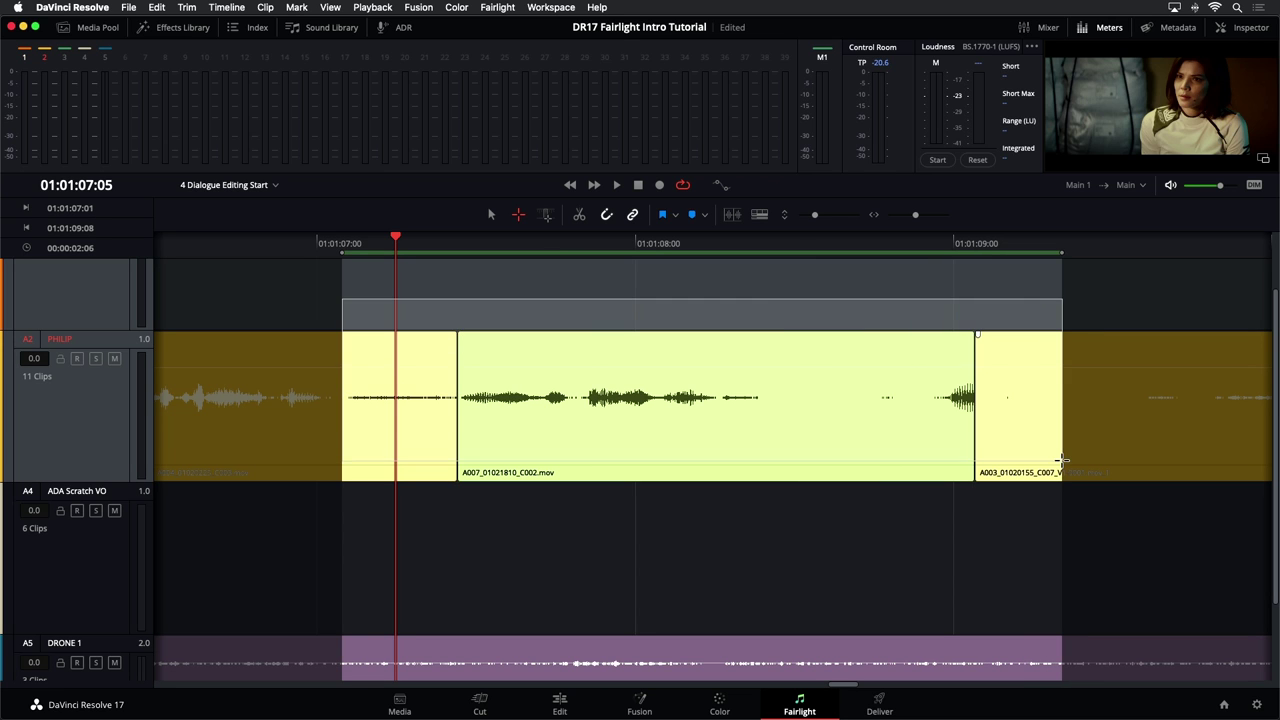
pyautogui.click(491, 215)
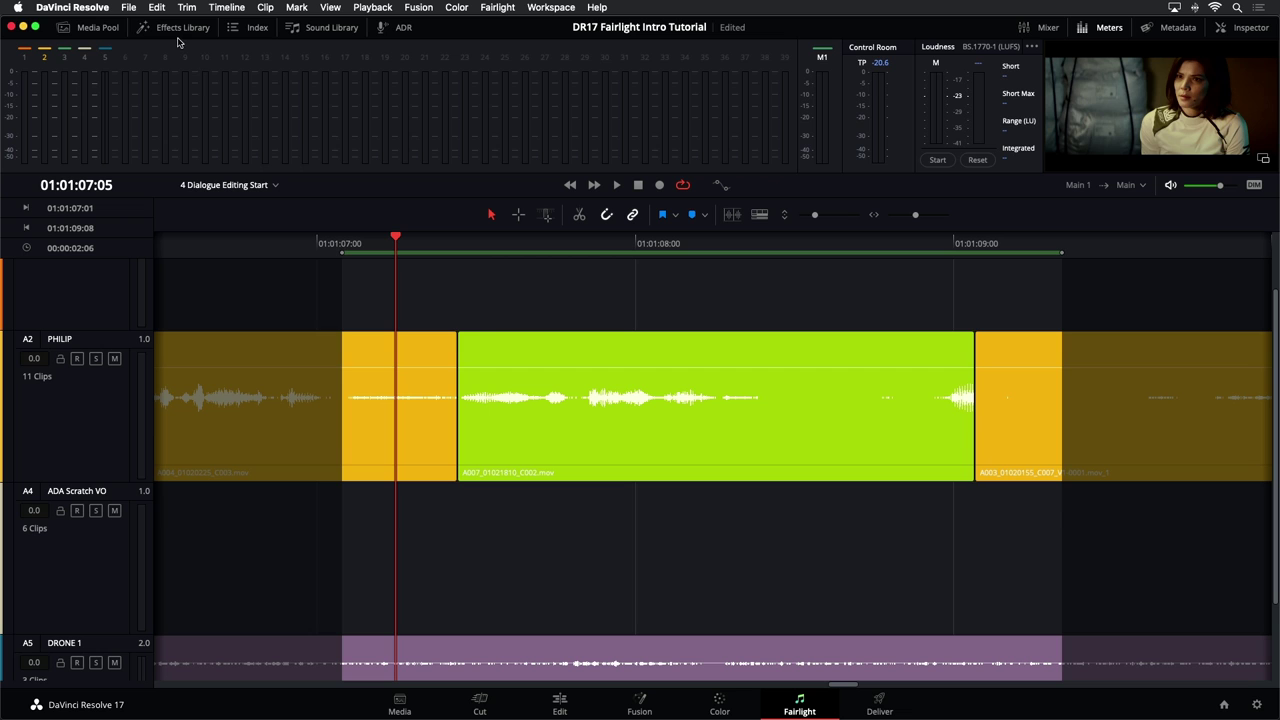
pyautogui.click(296, 7)
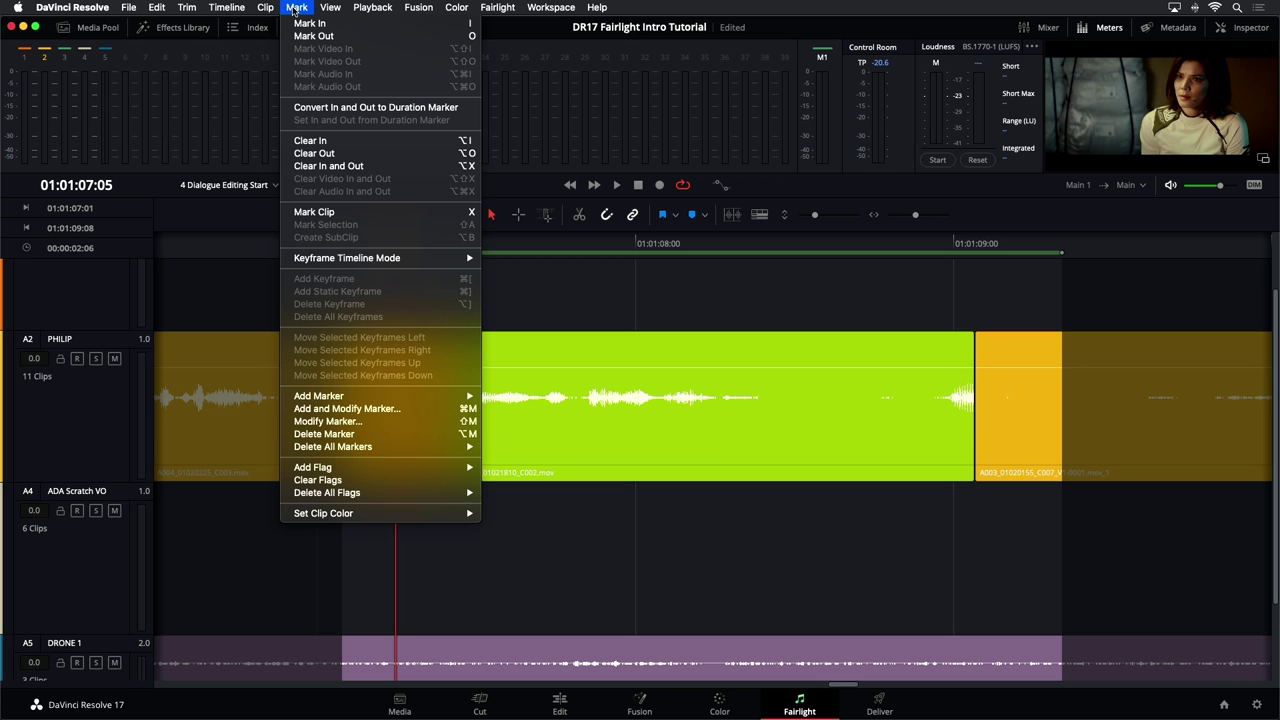
pyautogui.click(390, 168)
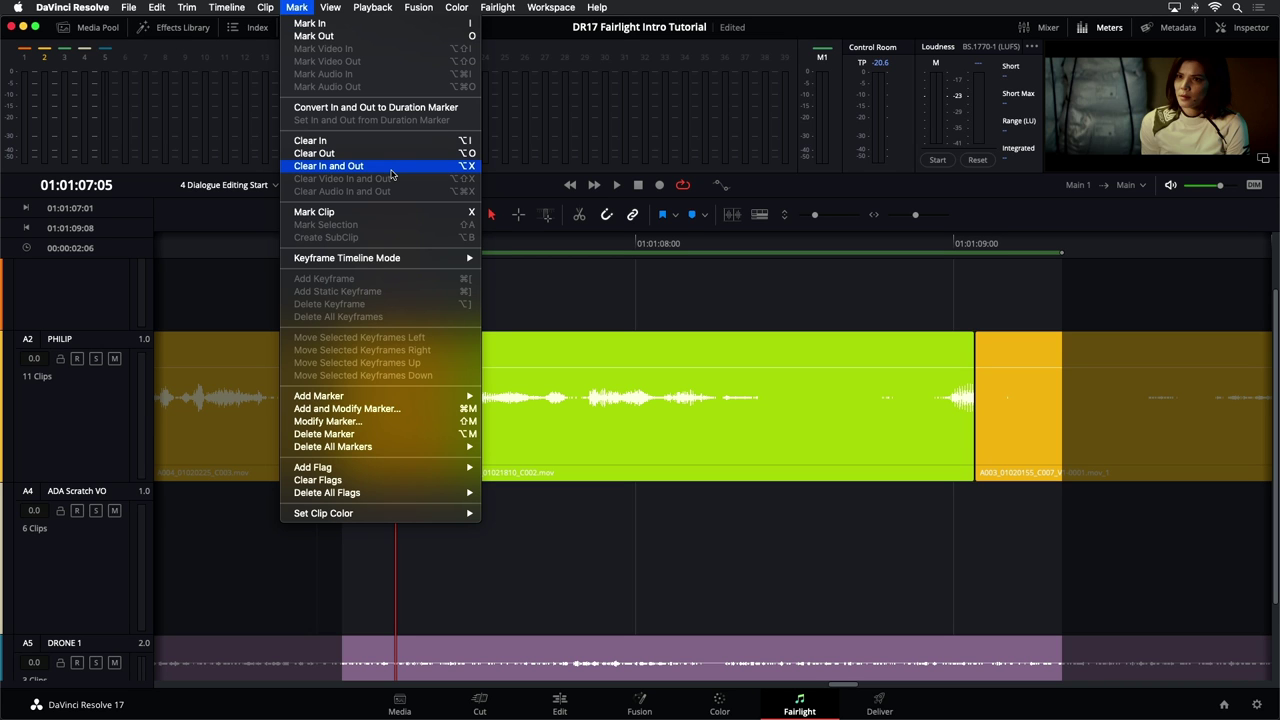
# - Range-select 01:01:07:01 to 01:01:09:10 around the green clip across tracks A1 and A2
pyautogui.click(518, 215)
pyautogui.moveTo(337, 306); pyautogui.dragTo(1097, 457)
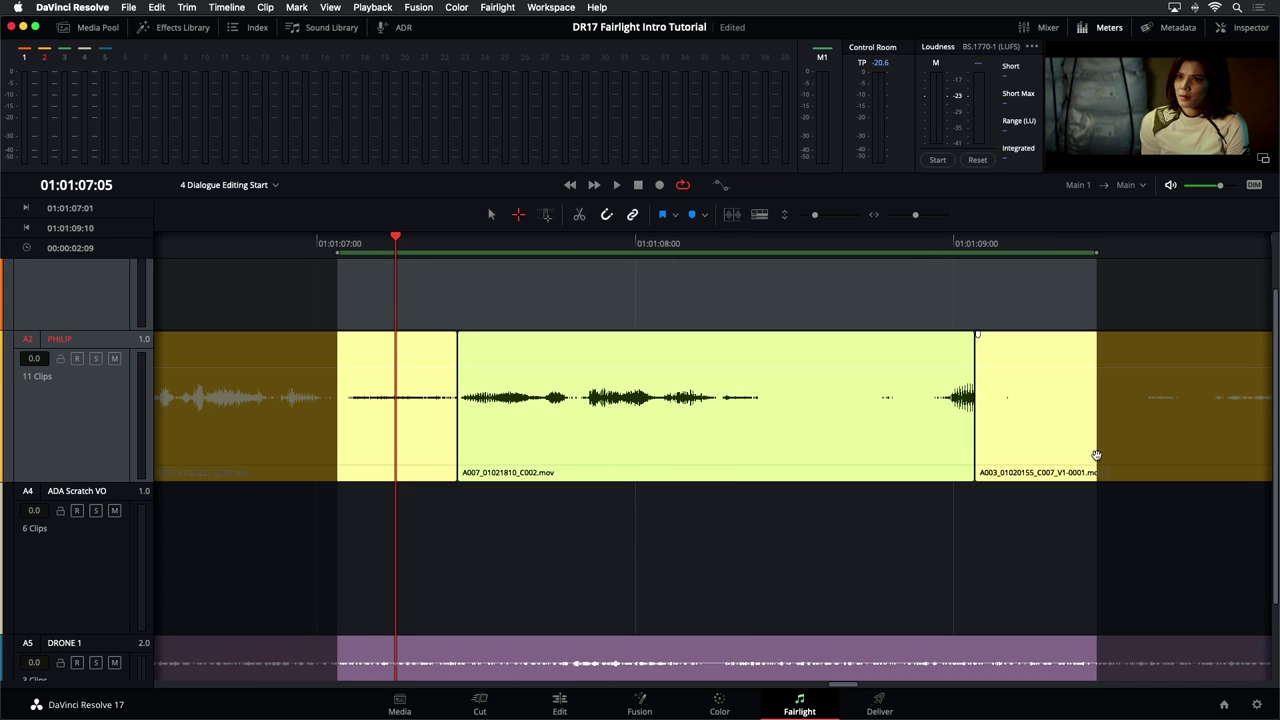
# - Audition the range in Selection Mode, and trim the green clip's end on track A2 to remove the burst of sound at its tail
pyautogui.press('a')
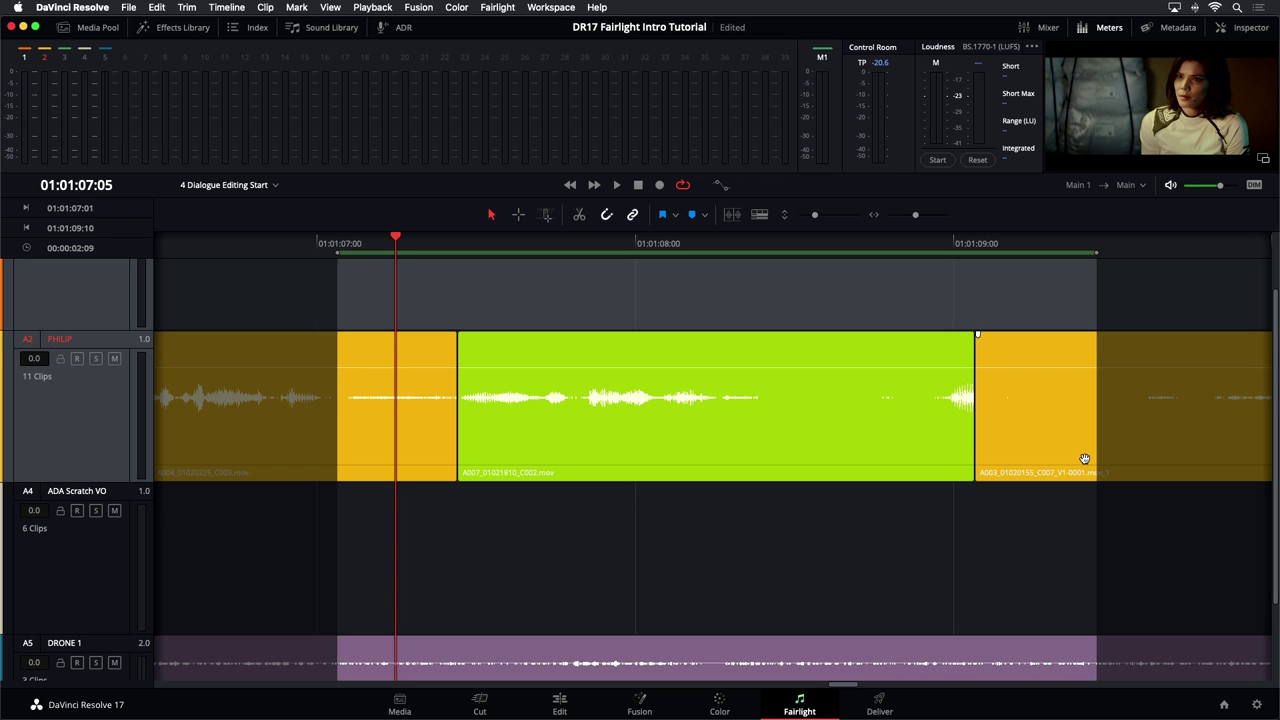
pyautogui.press('space')
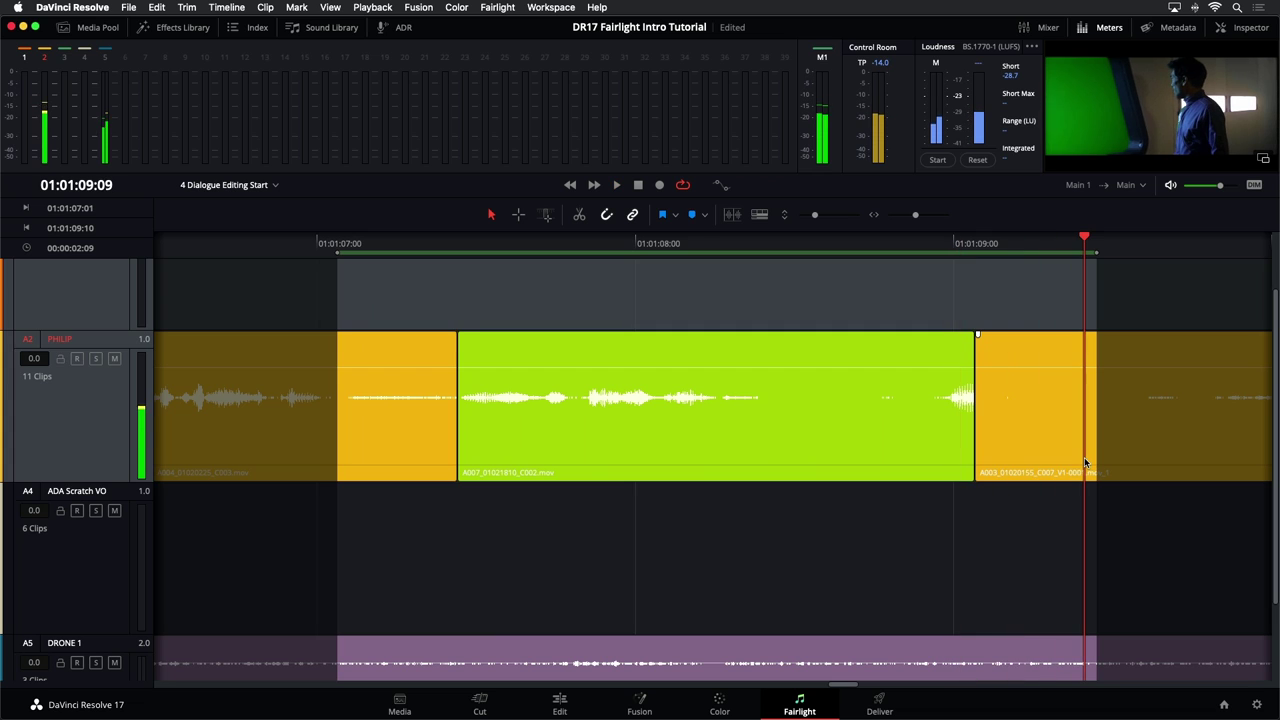
pyautogui.click(965, 399)
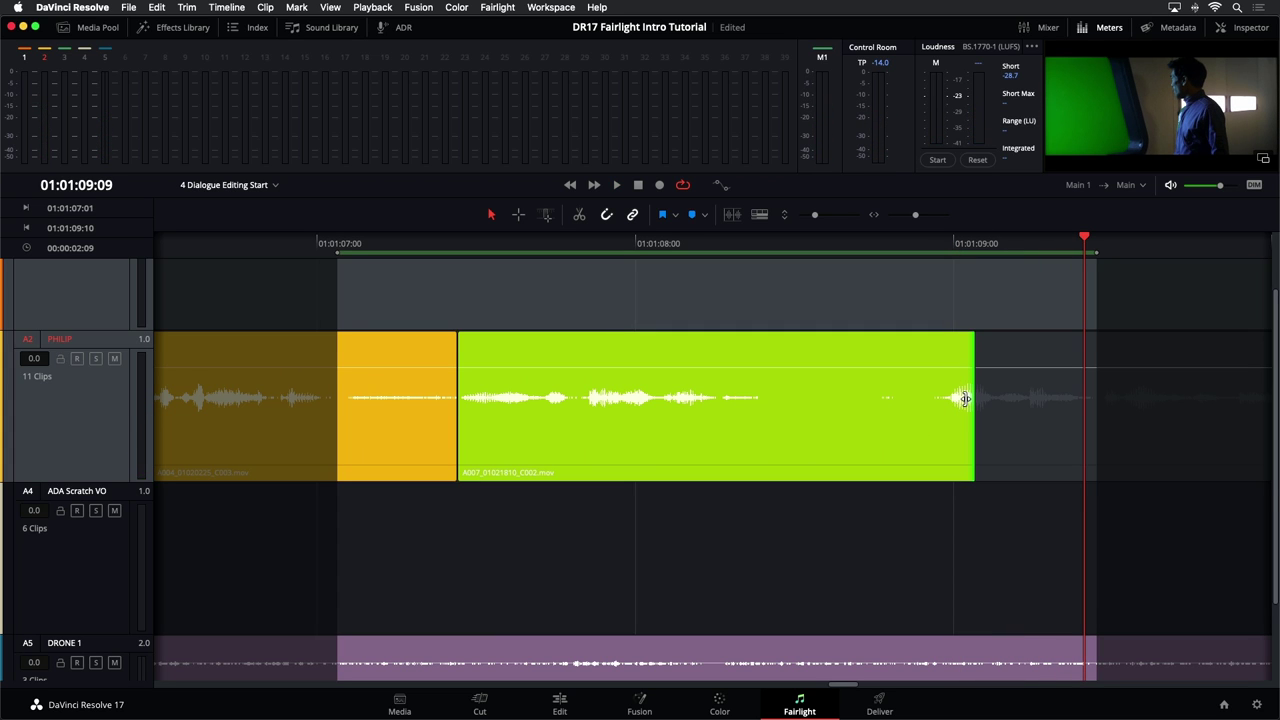
pyautogui.moveTo(965, 399); pyautogui.dragTo(918, 410)
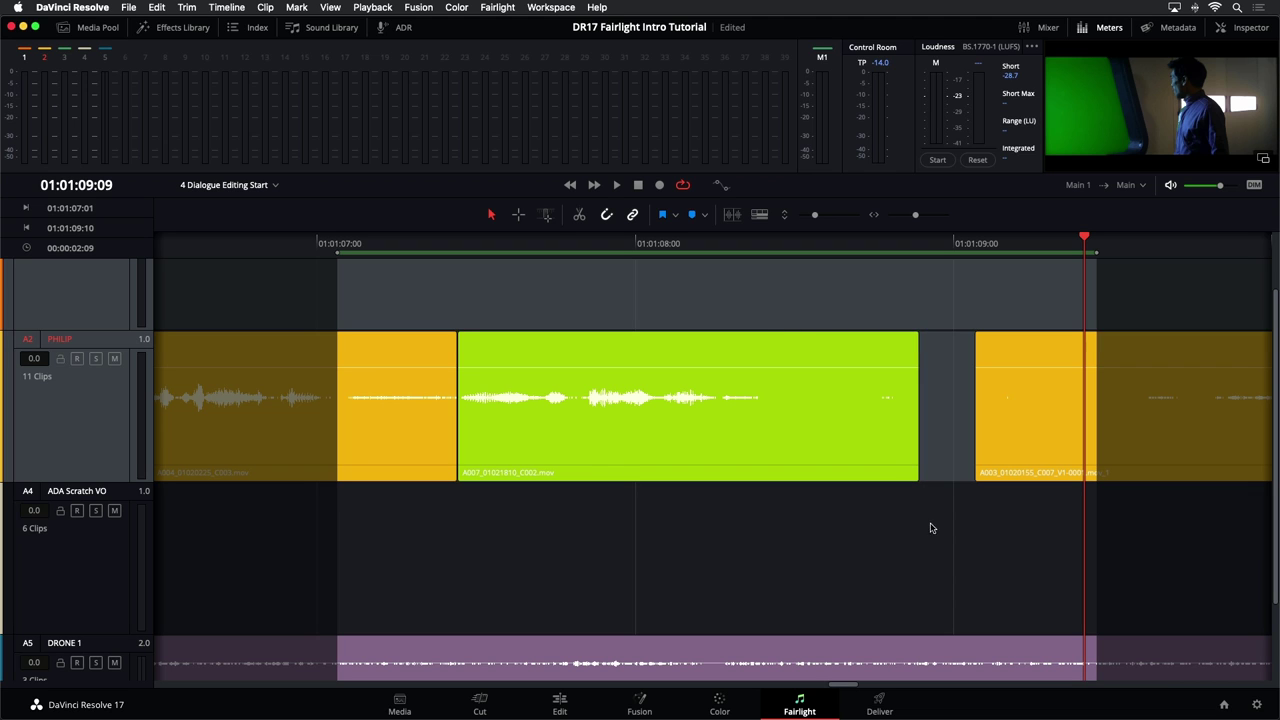
pyautogui.click(932, 536)
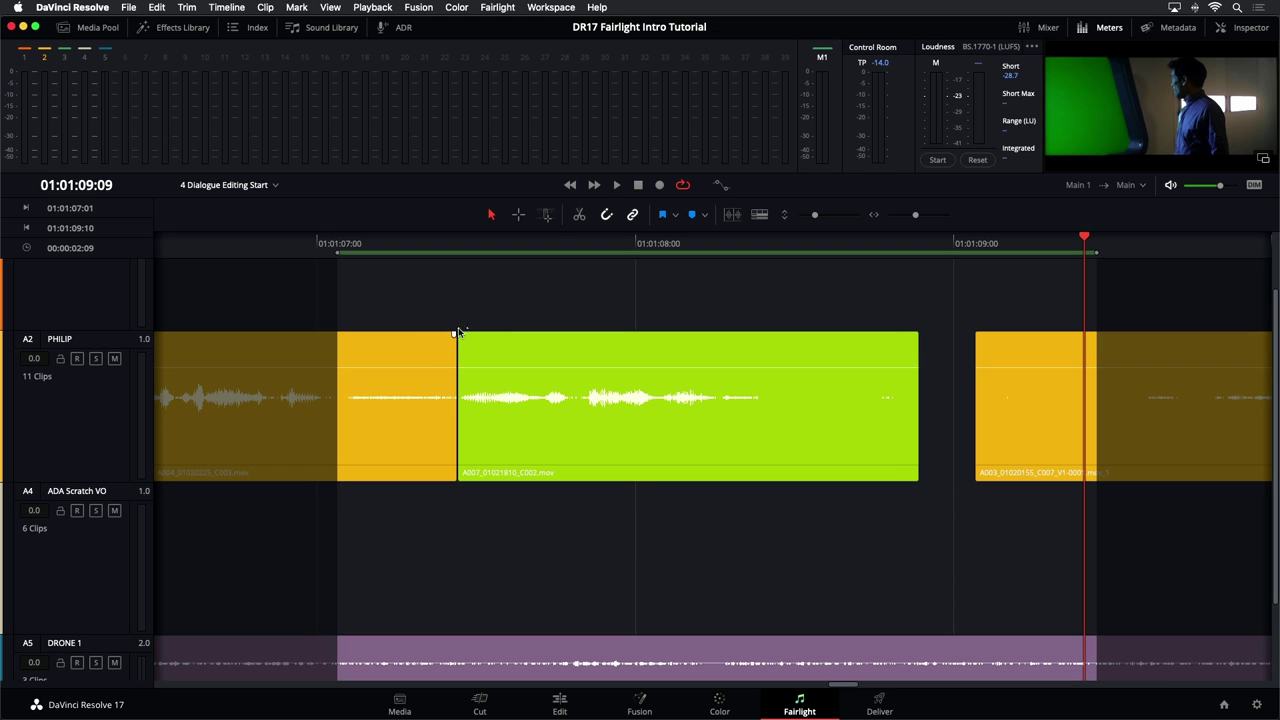
# - Add a short fade-out to the yellow clip just before the green clip on A2, and clear the range selection
pyautogui.moveTo(451, 335); pyautogui.dragTo(434, 336)
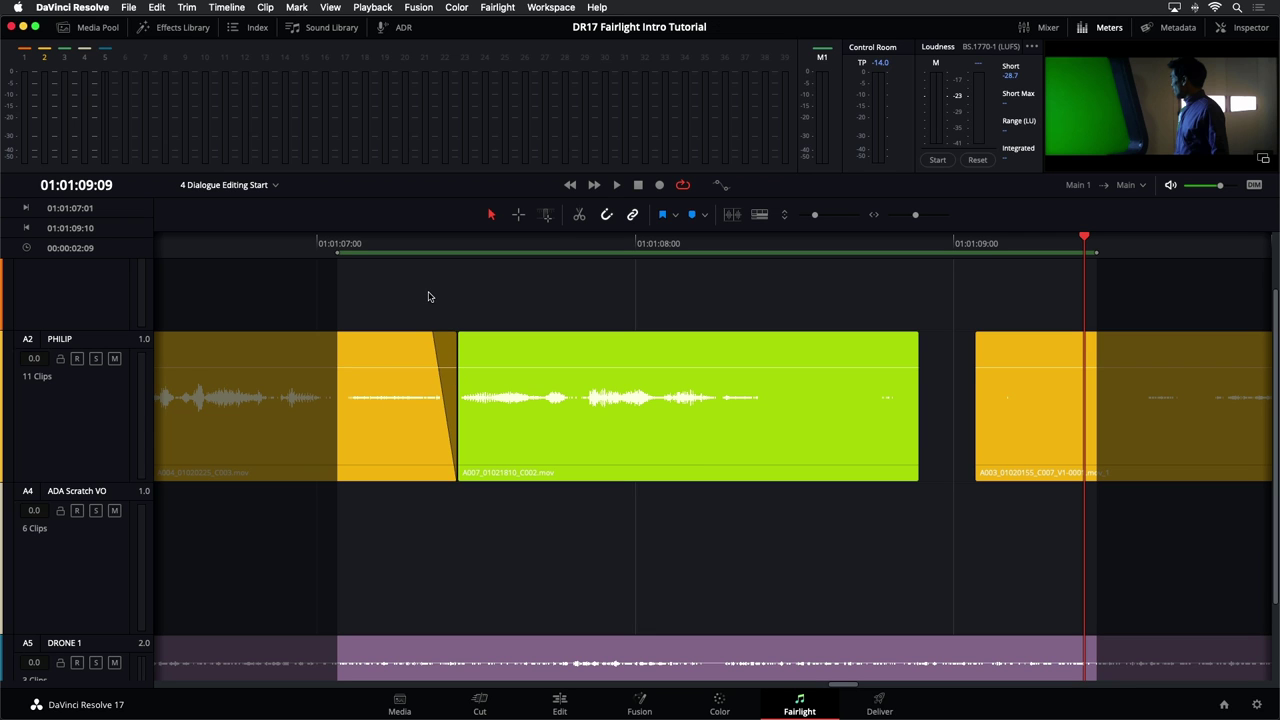
pyautogui.press('super+minus')
pyautogui.press('super+minus')
pyautogui.press('super+minus')
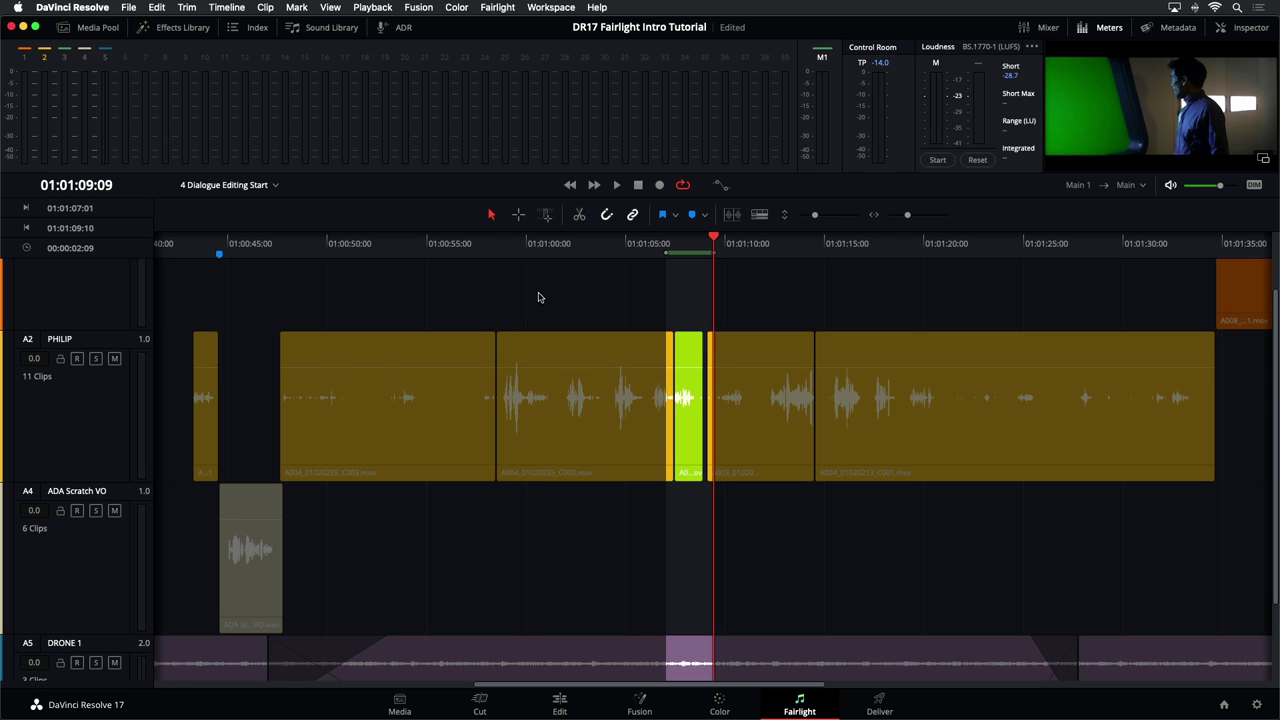
pyautogui.click(723, 280)
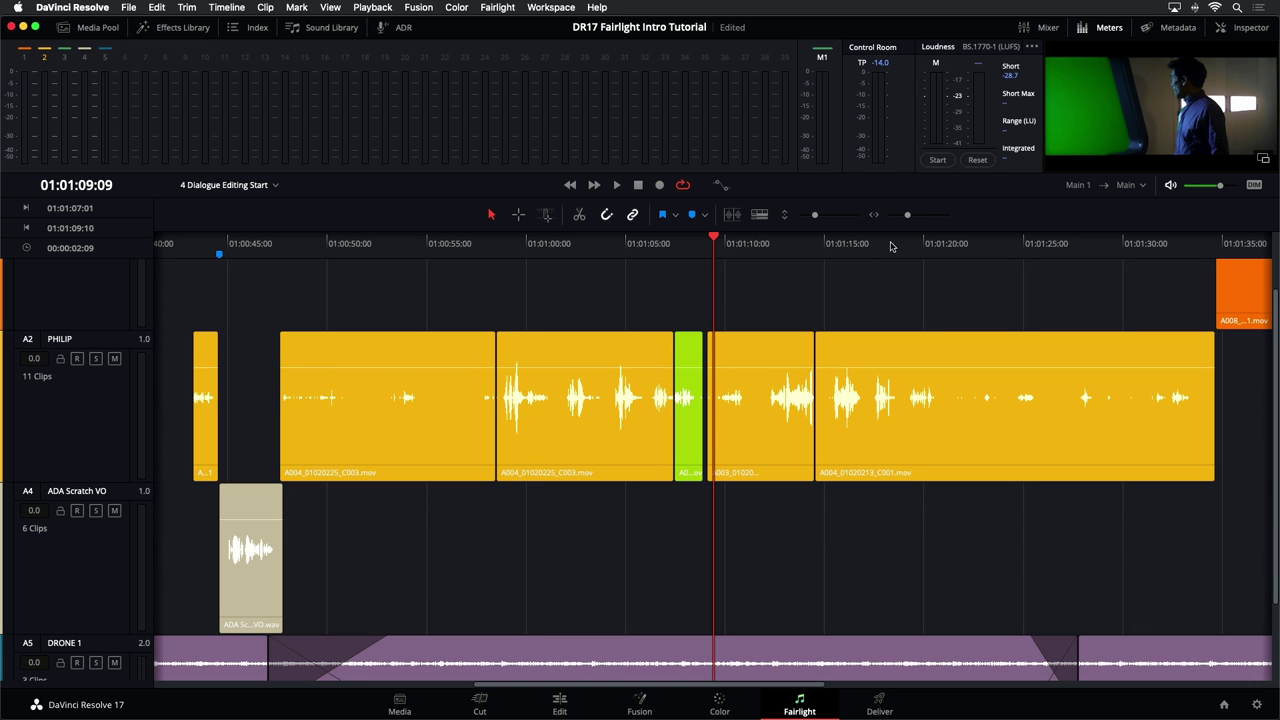
# - Reduce the track heights to fit tracks A1 to A5 in the timeline, and show the Mixer
pyautogui.click(815, 217)
pyautogui.moveTo(815, 218); pyautogui.dragTo(808, 217)
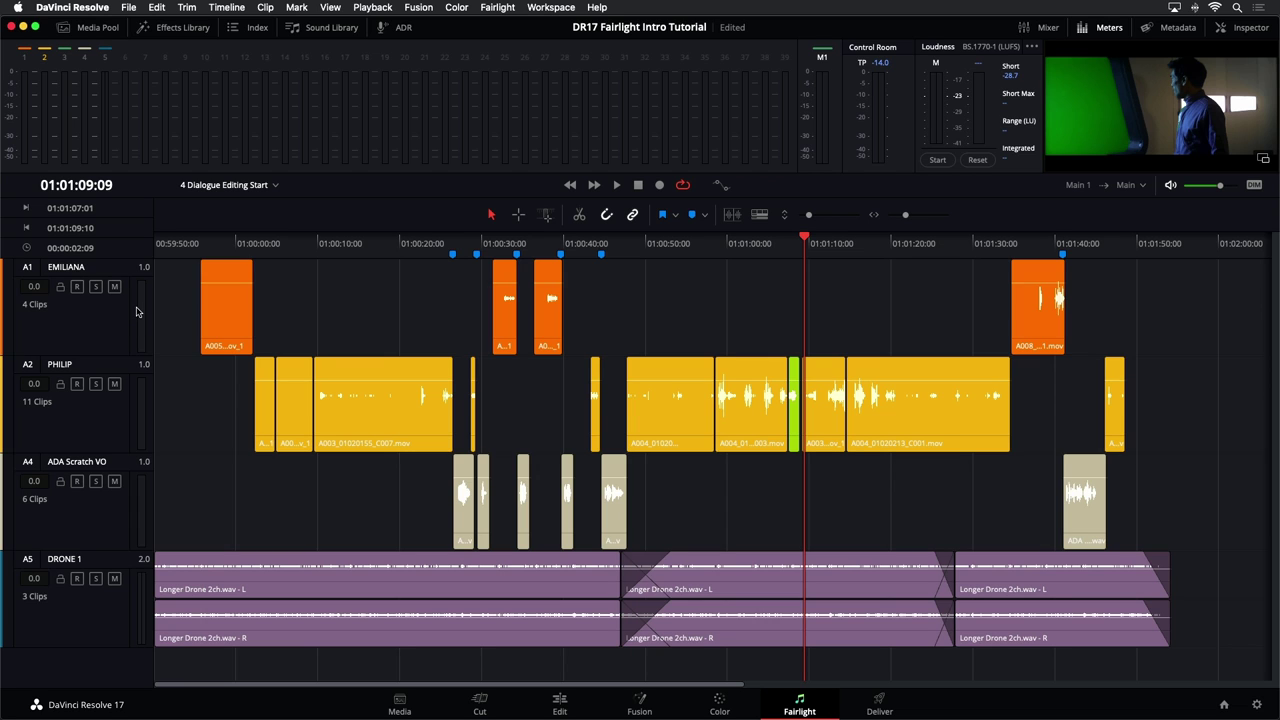
pyautogui.click(1047, 28)
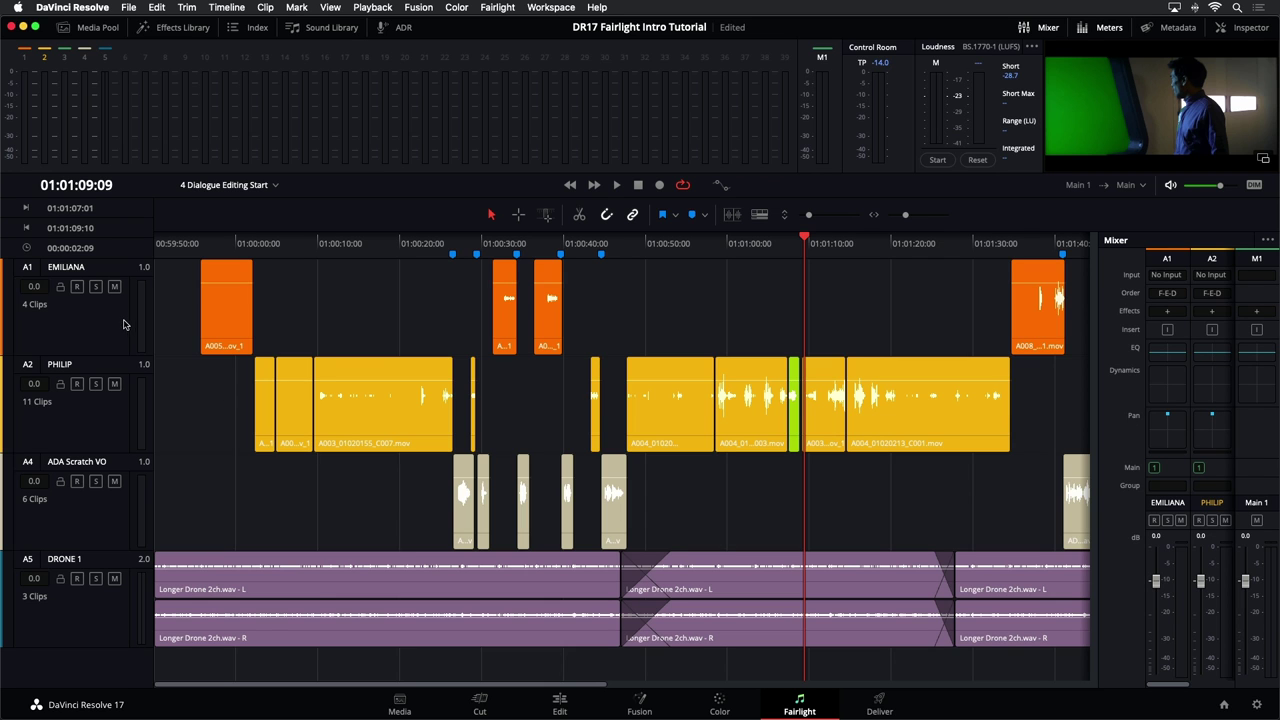
# - Place the playhead at 01:00:31:05 and solo track A1, selecting that track
pyautogui.click(491, 245)
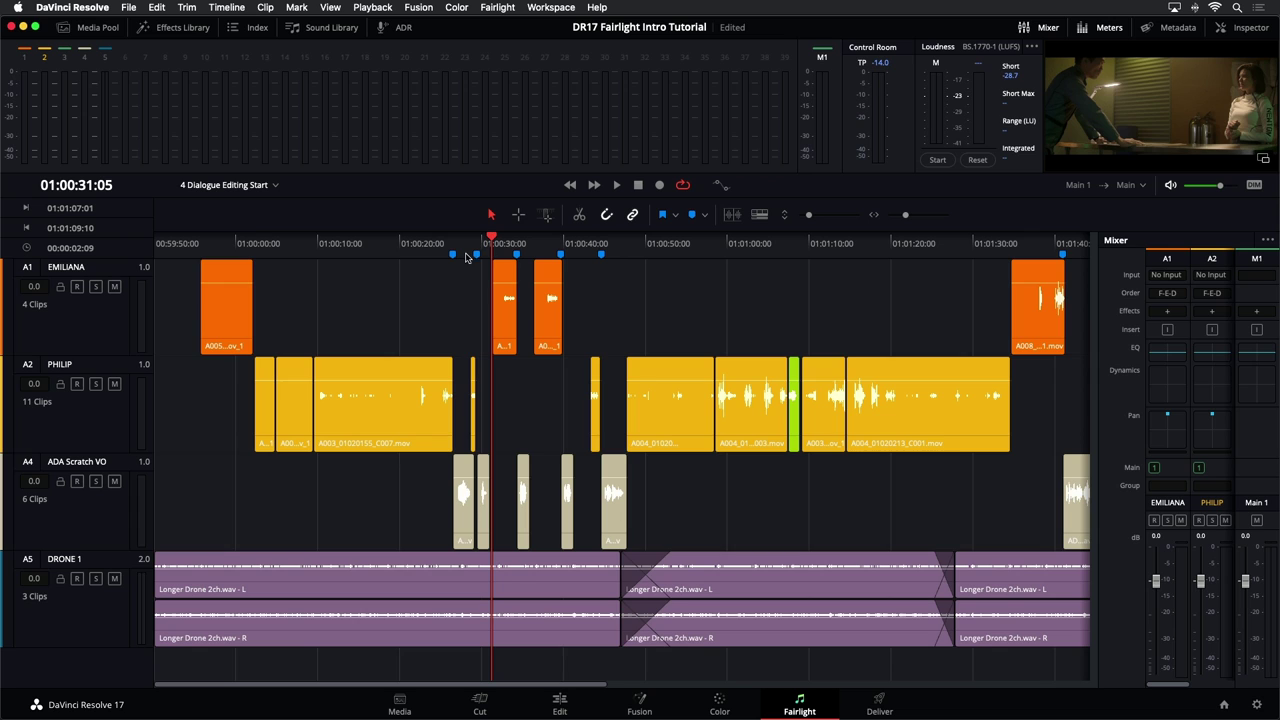
pyautogui.click(95, 286)
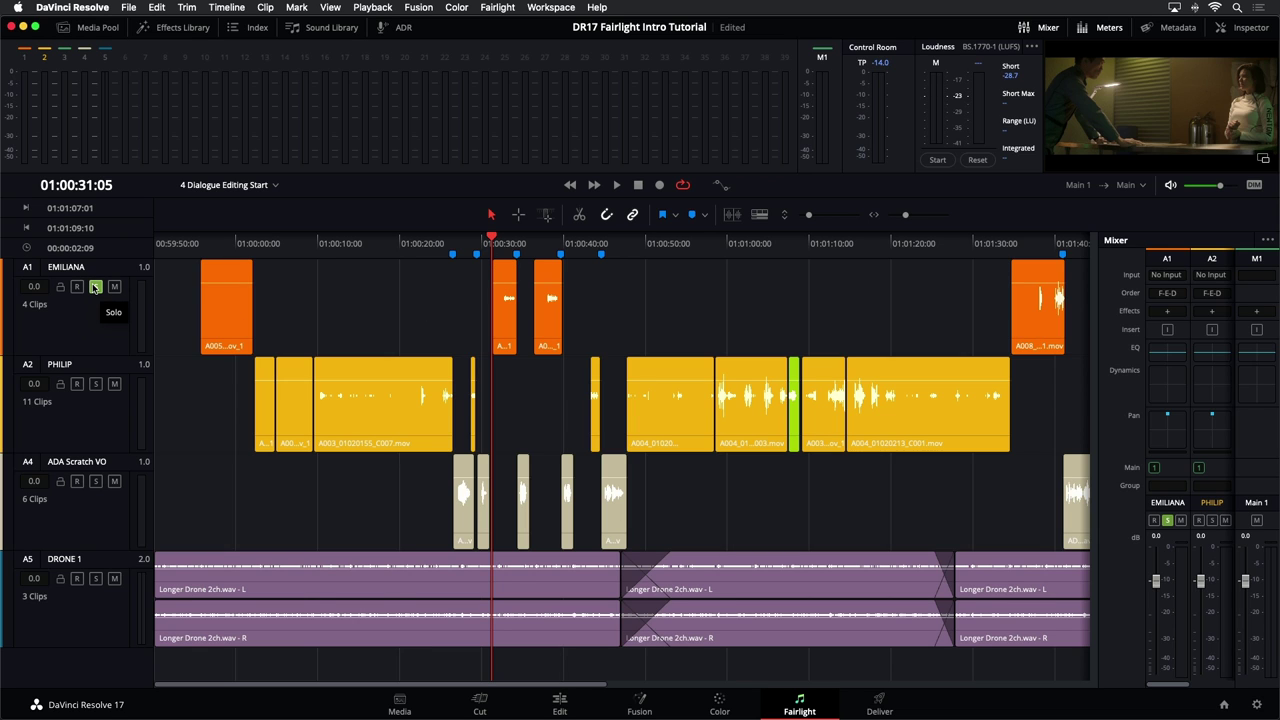
pyautogui.click(88, 317)
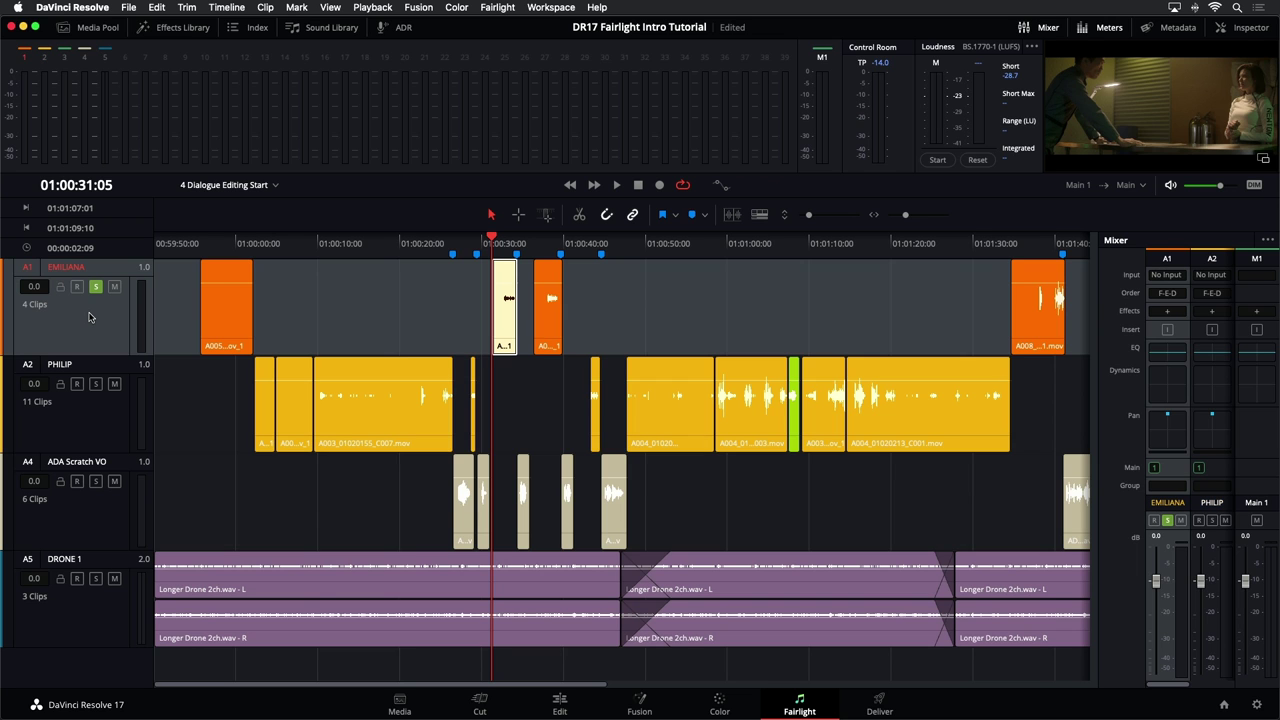
# - Audition the soloed A1 clip that starts at 01:00:31:05
pyautogui.scroll(3, 88, 317)
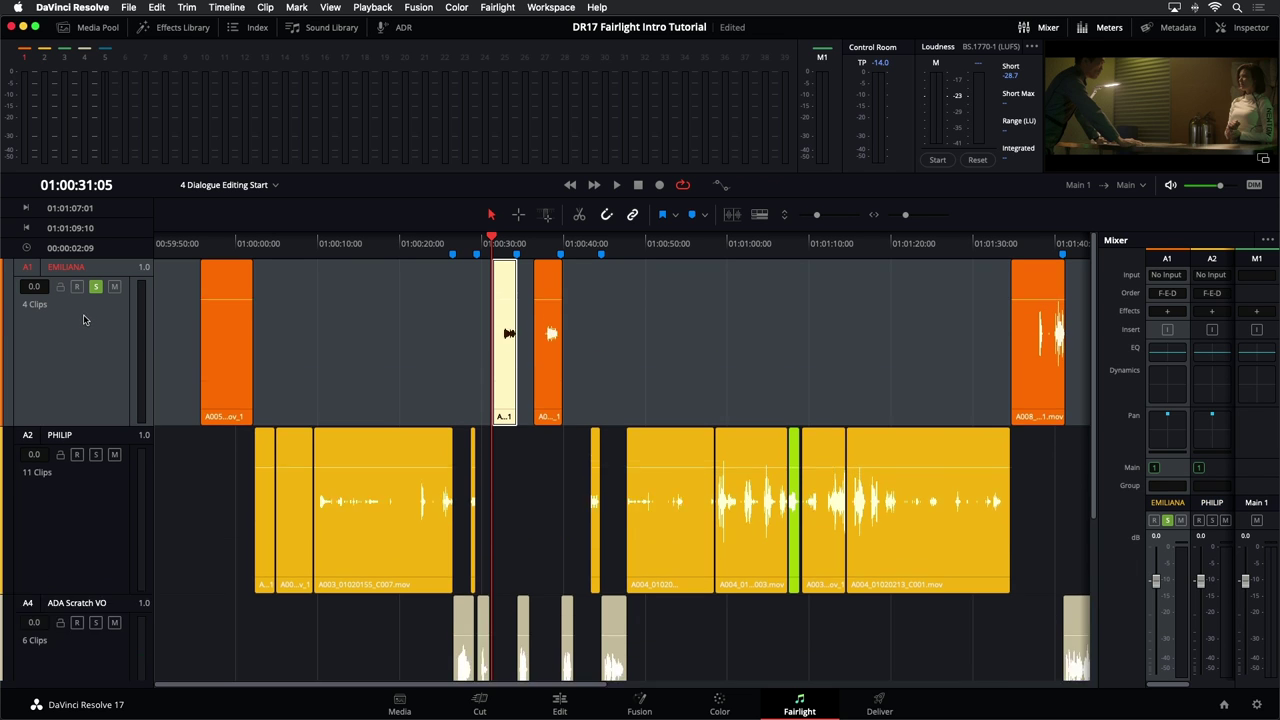
pyautogui.scroll(5, 78, 320)
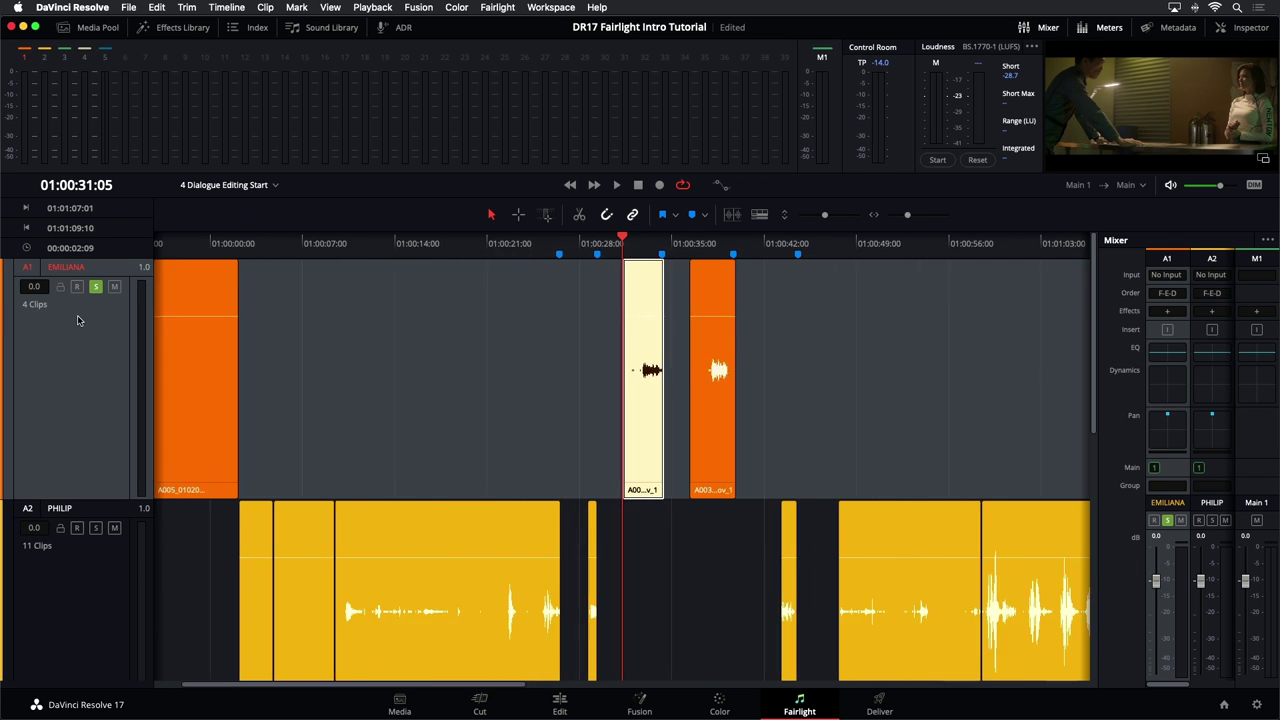
pyautogui.scroll(1, 78, 320)
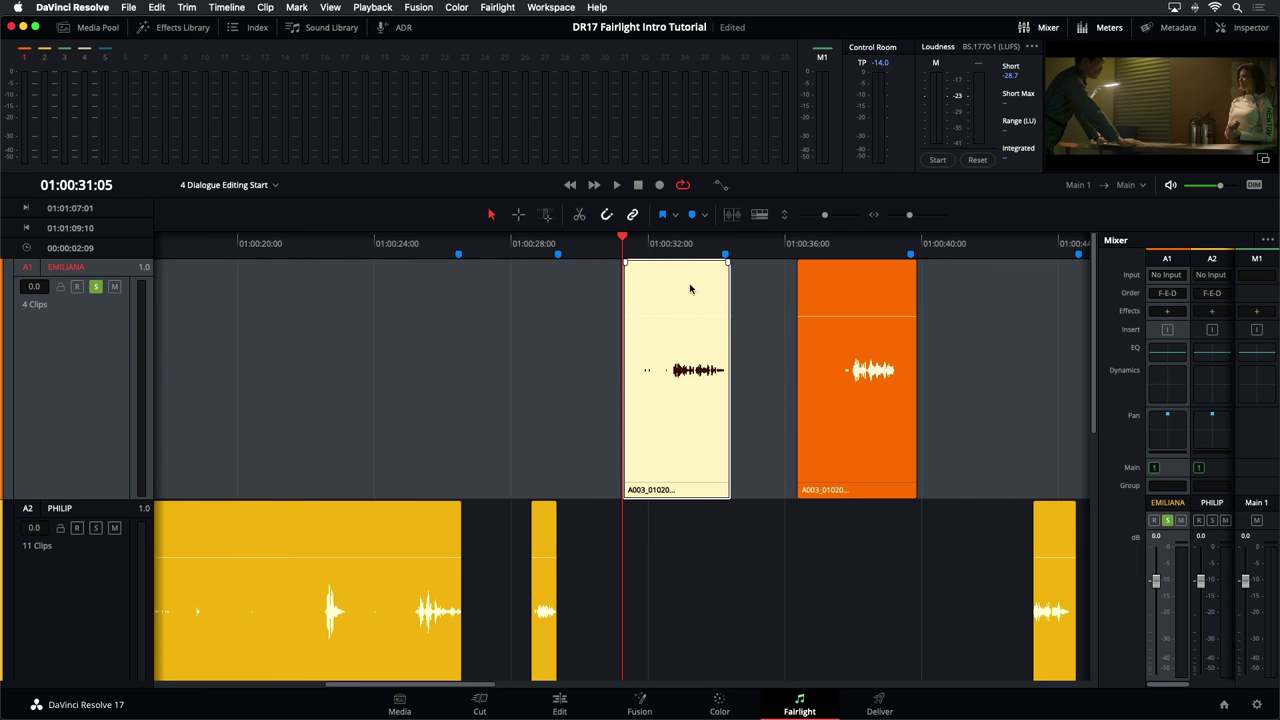
pyautogui.press('space')
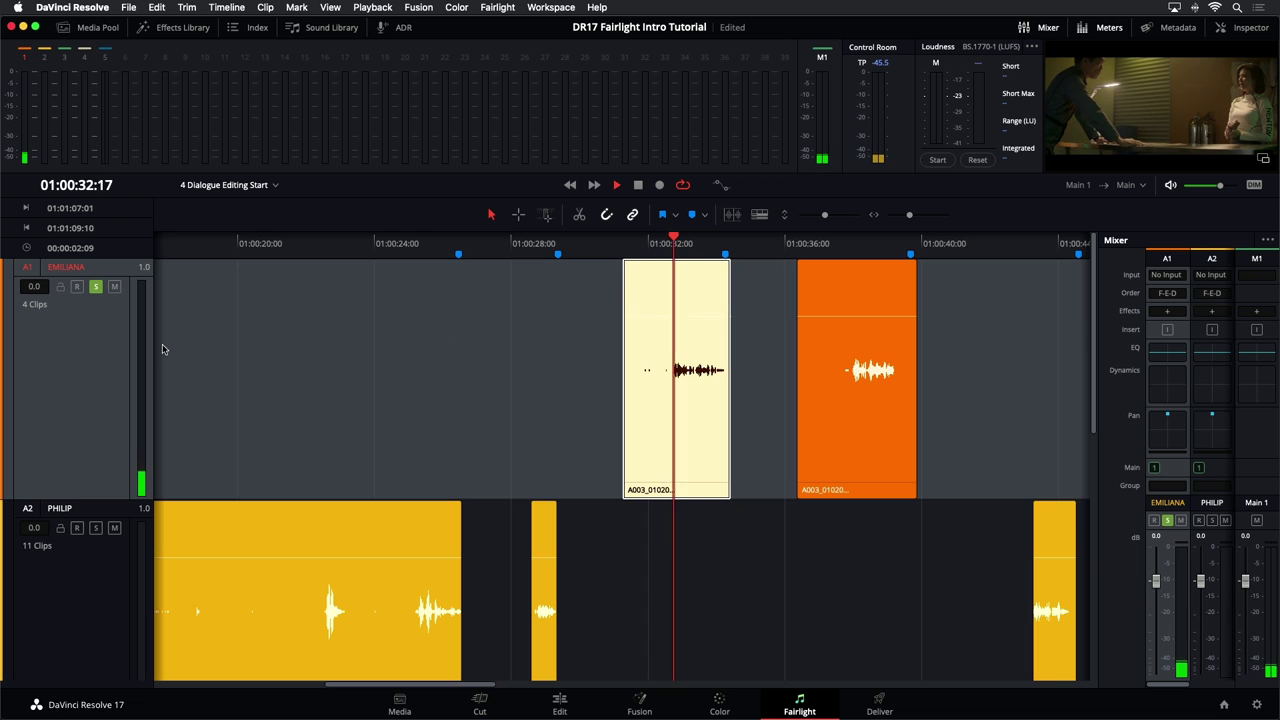
pyautogui.press('space')
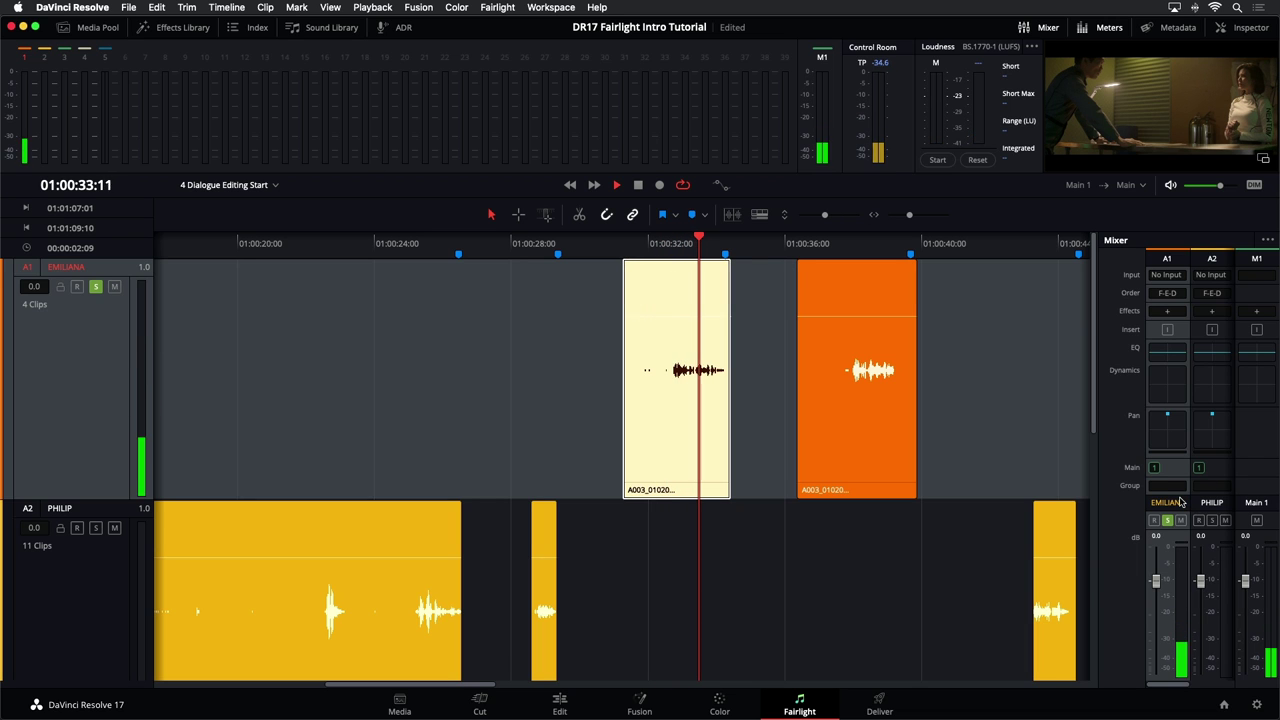
pyautogui.press('space')
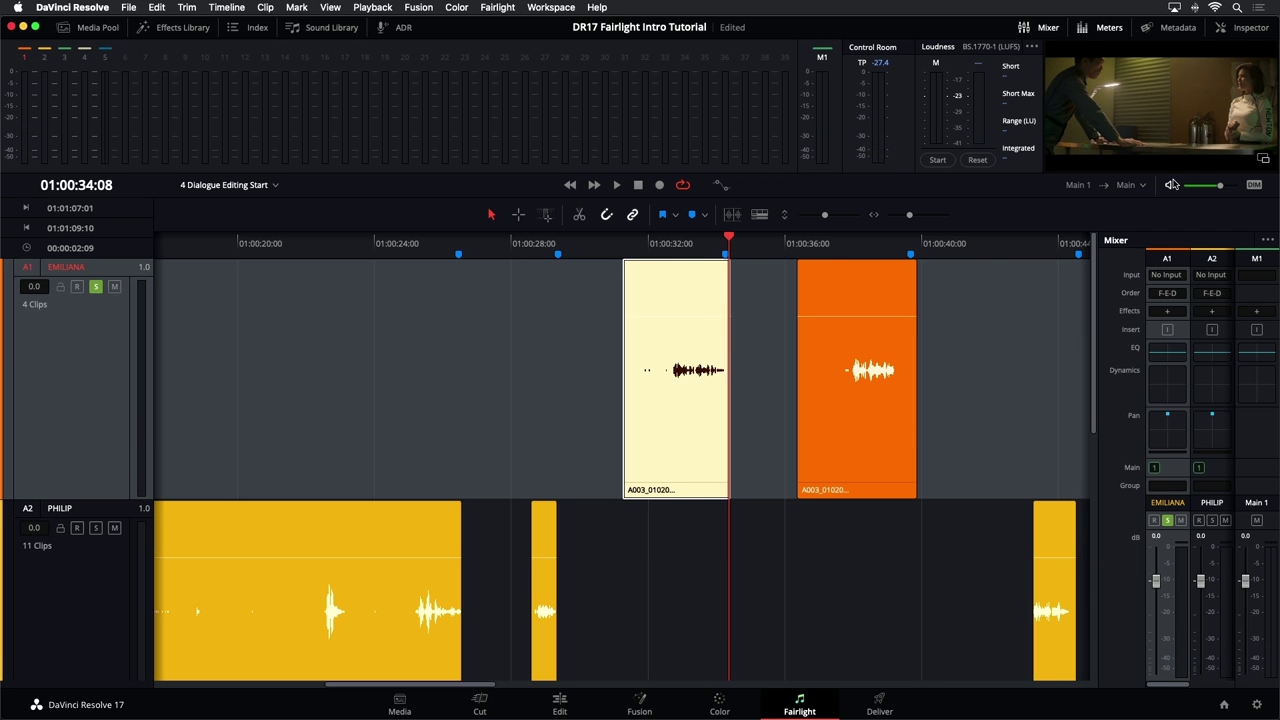
# - Scrub the clip to 01:00:33:01 and raise its volume on track A1 to 8.4 dB, then further to about 13 dB
pyautogui.moveTo(698, 247); pyautogui.dragTo(685, 251)
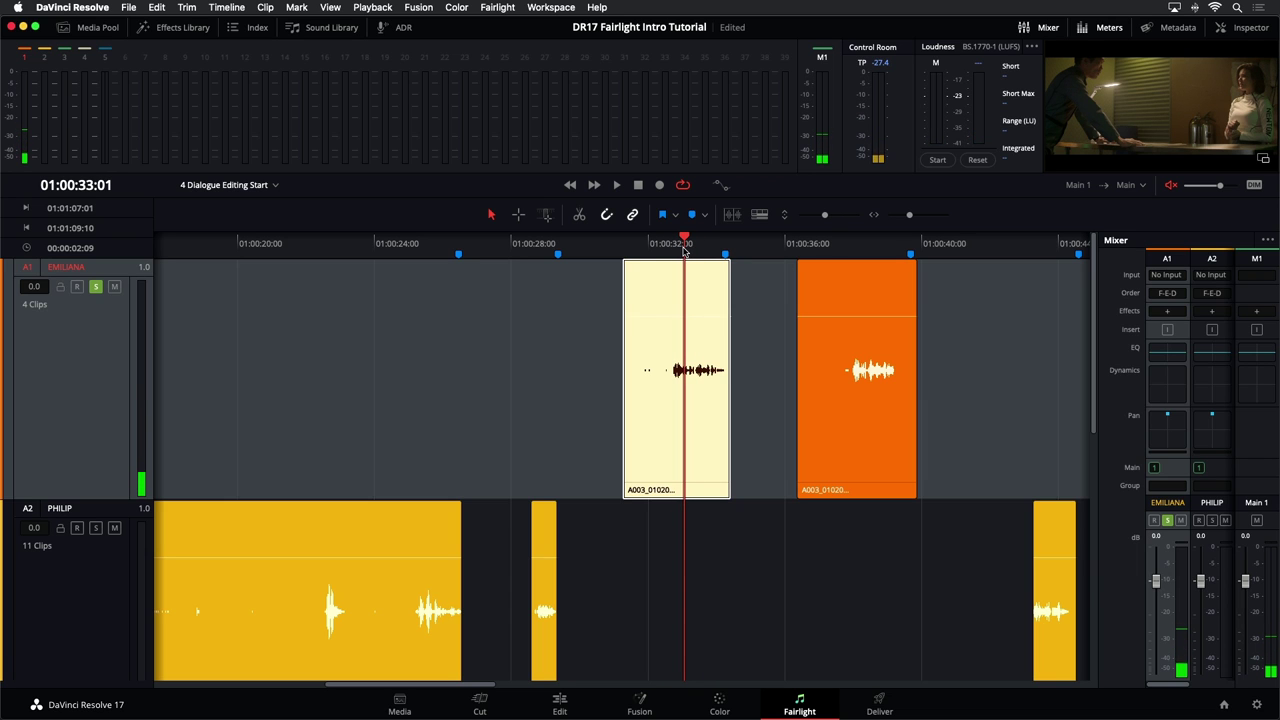
pyautogui.moveTo(669, 314)
pyautogui.mouseDown()
pyautogui.moveTo(669, 296)
pyautogui.moveTo(677, 338)
pyautogui.moveTo(672, 300)
pyautogui.mouseUp()
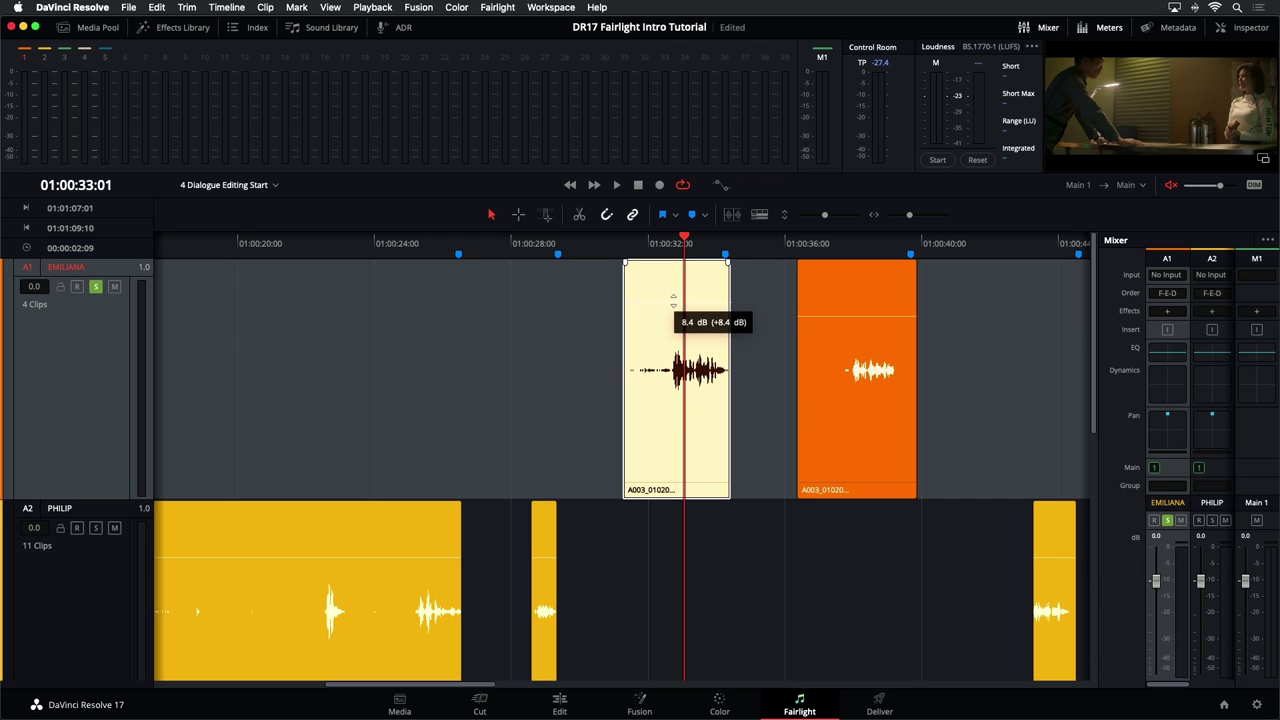
pyautogui.click(511, 346)
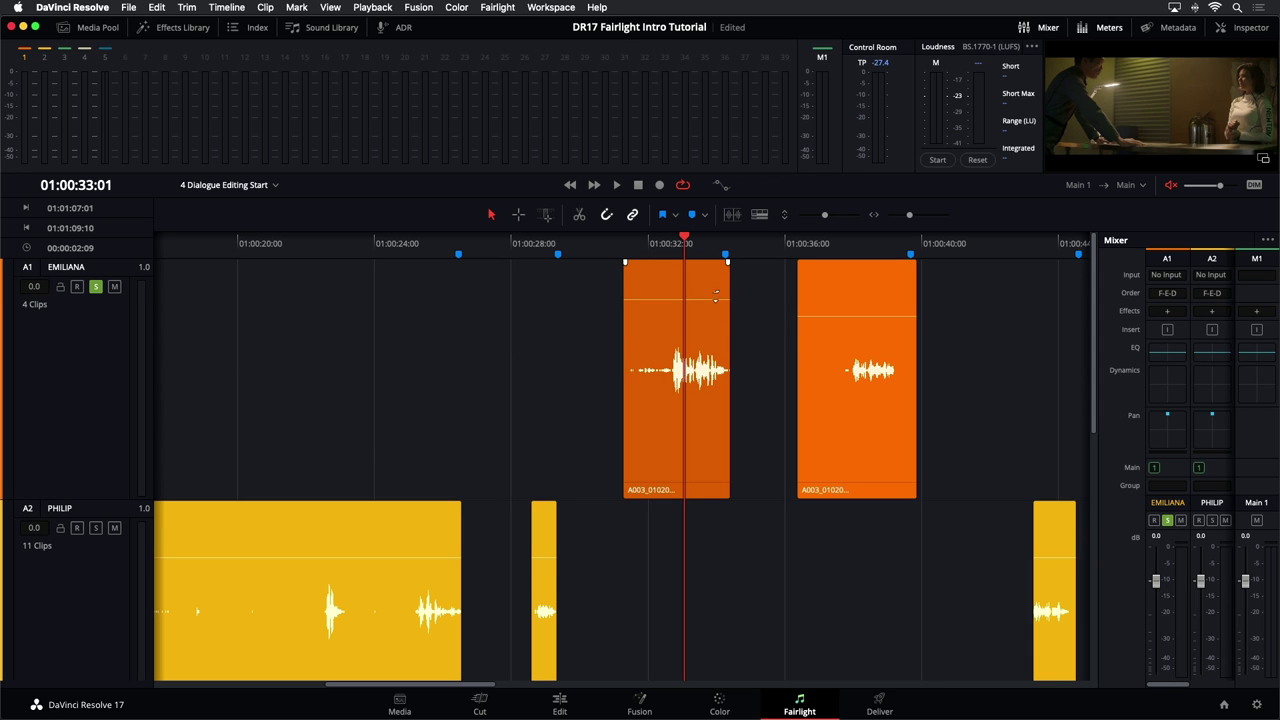
pyautogui.moveTo(713, 299); pyautogui.dragTo(713, 294)
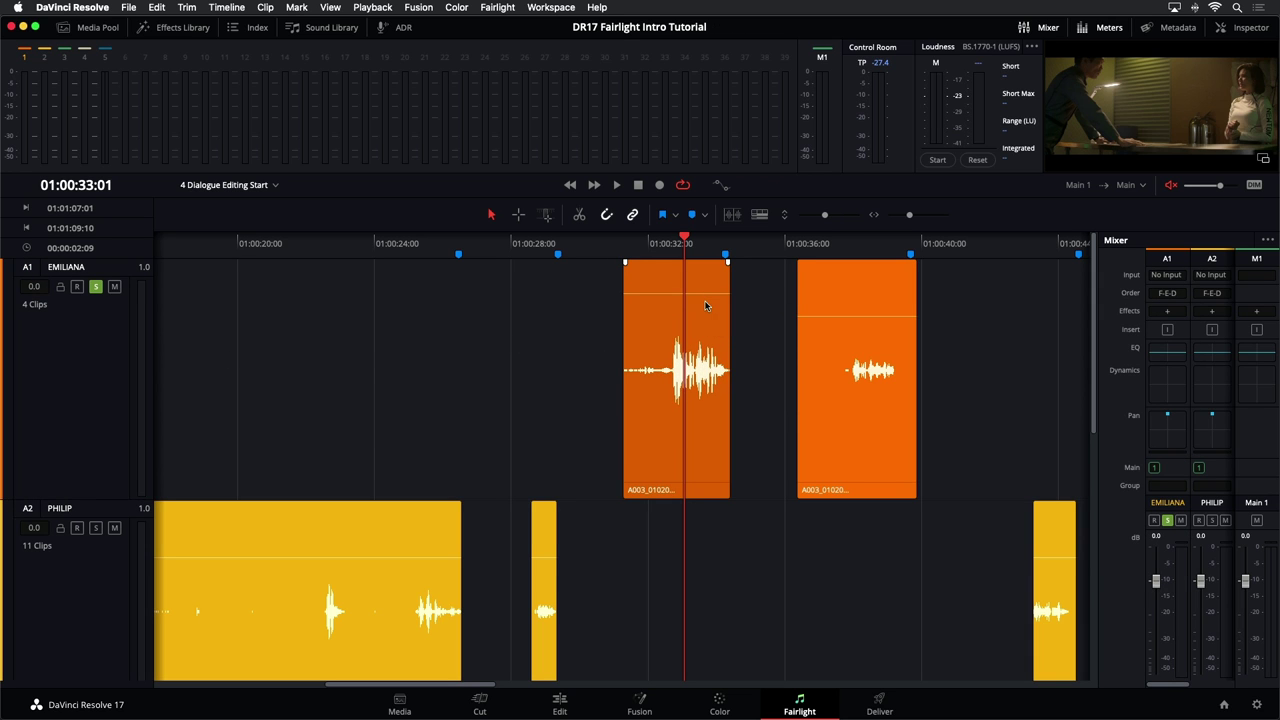
# - Turn on waveform borders for the timeline clips in the Timeline View Options
pyautogui.click(759, 215)
pyautogui.click(812, 261)
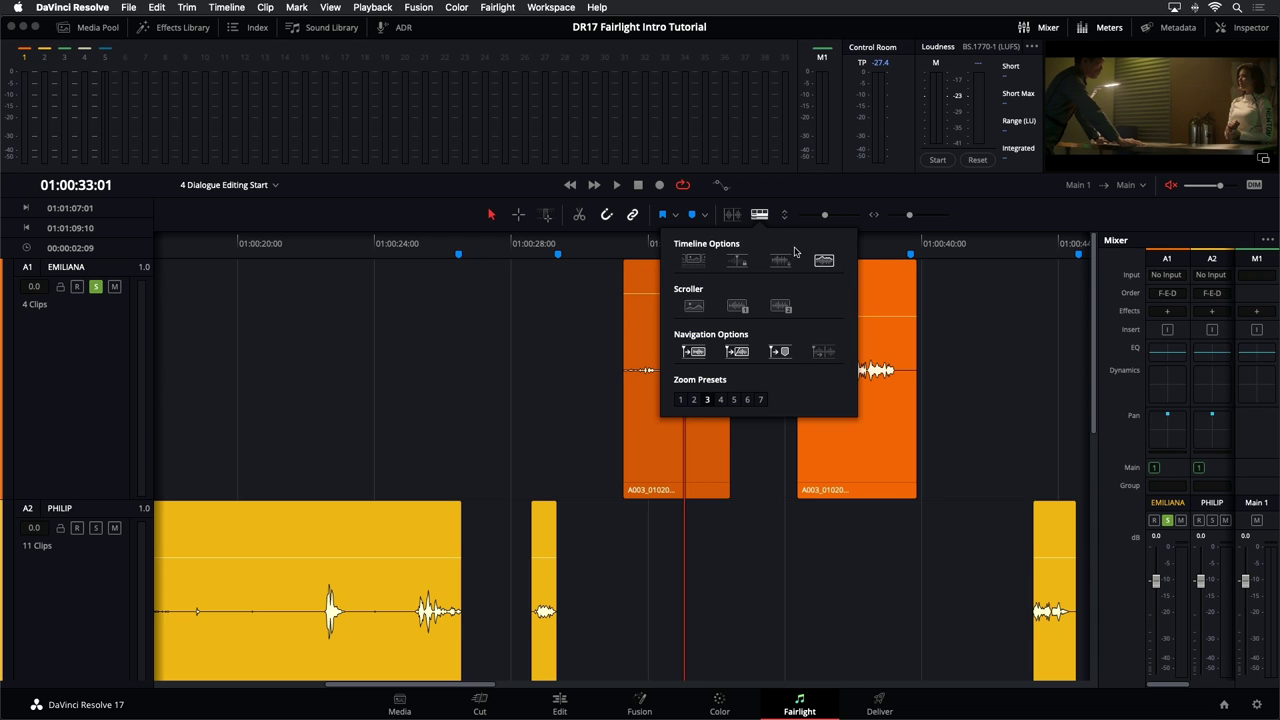
pyautogui.click(760, 215)
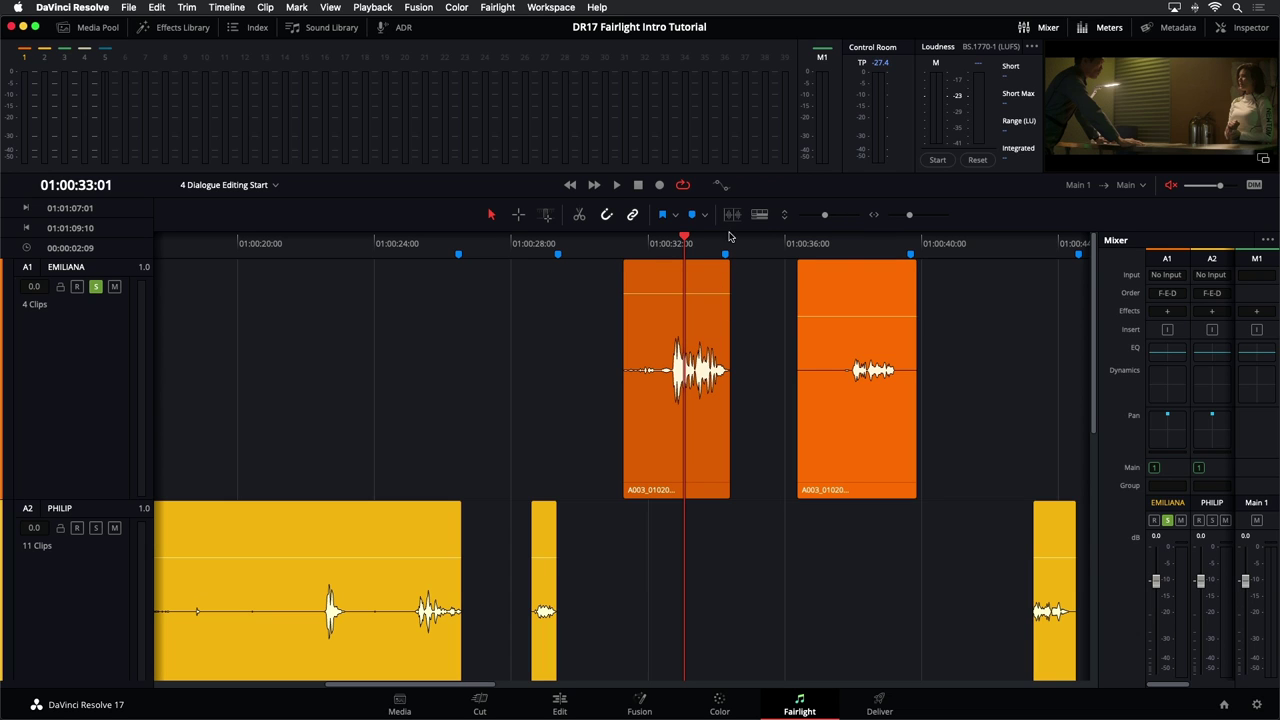
# - Lower the same A1 clip's volume to 10.3 dB, scrub to 01:00:32:19, and raise the volume again
pyautogui.moveTo(674, 293)
pyautogui.mouseDown()
pyautogui.moveTo(680, 318)
pyautogui.moveTo(684, 282)
pyautogui.moveTo(688, 292)
pyautogui.mouseUp()
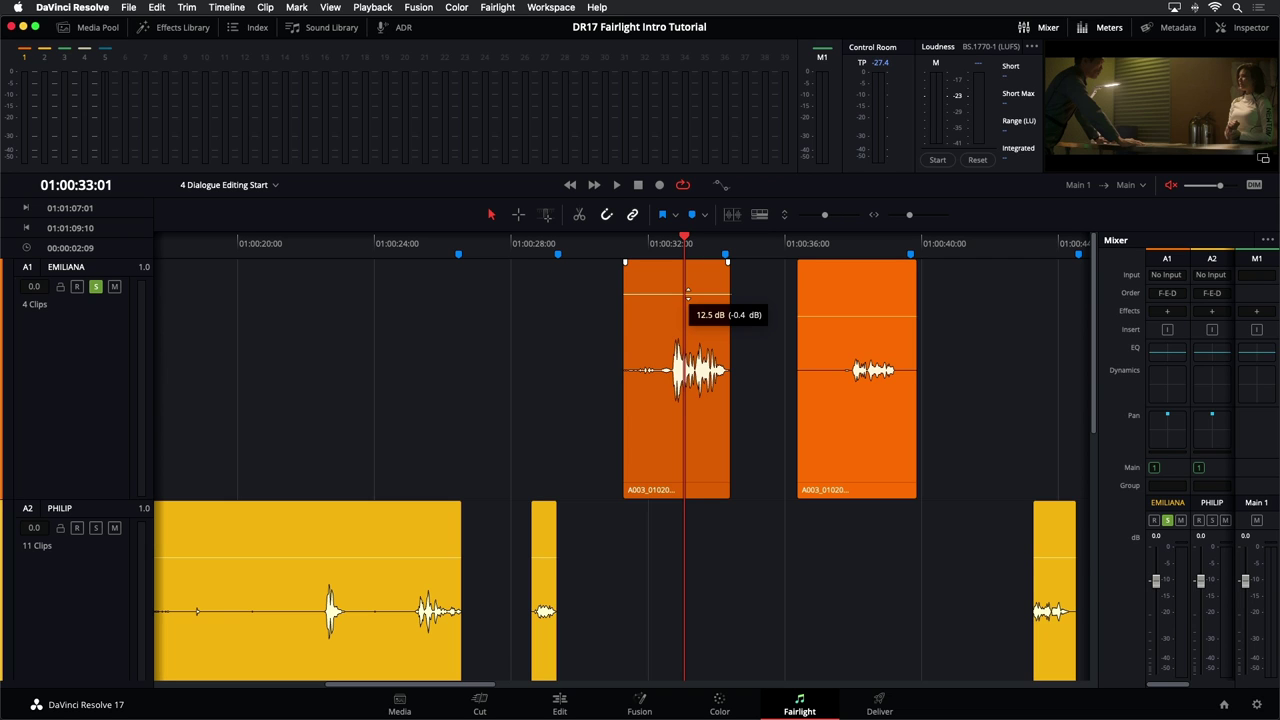
pyautogui.moveTo(688, 292); pyautogui.dragTo(687, 297)
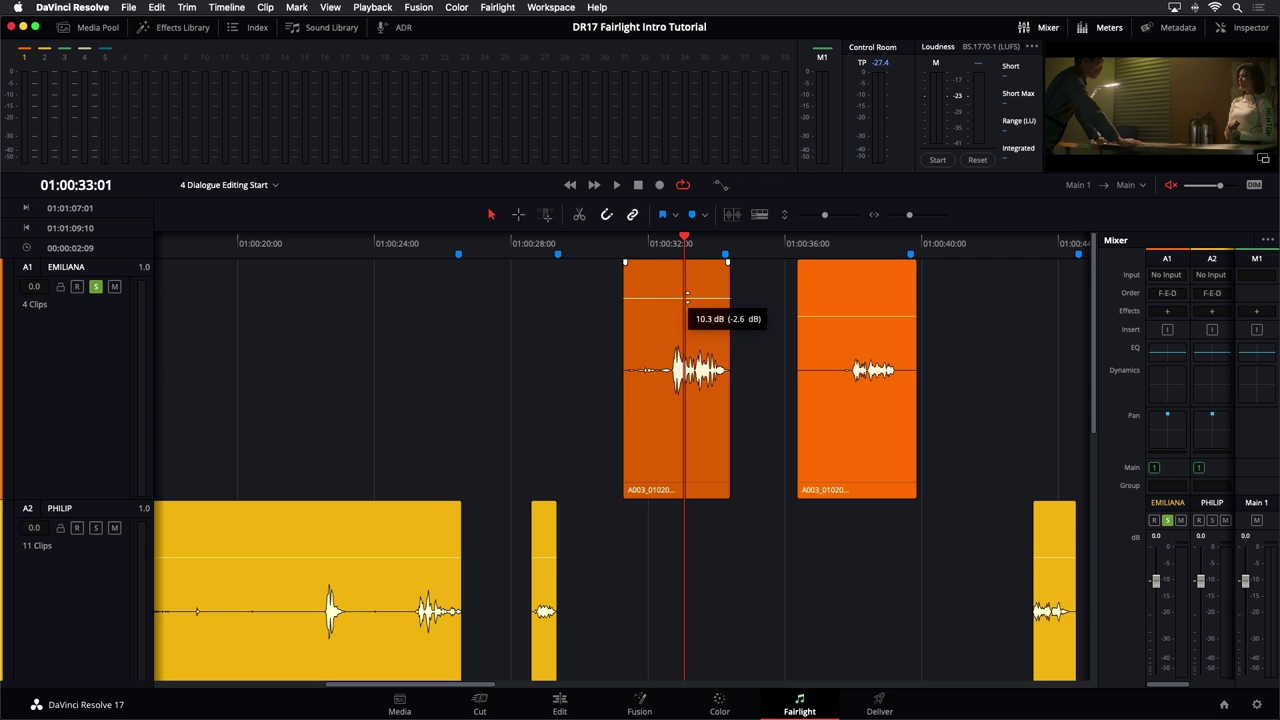
pyautogui.moveTo(684, 244)
pyautogui.mouseDown()
pyautogui.moveTo(712, 246)
pyautogui.moveTo(675, 245)
pyautogui.mouseUp()
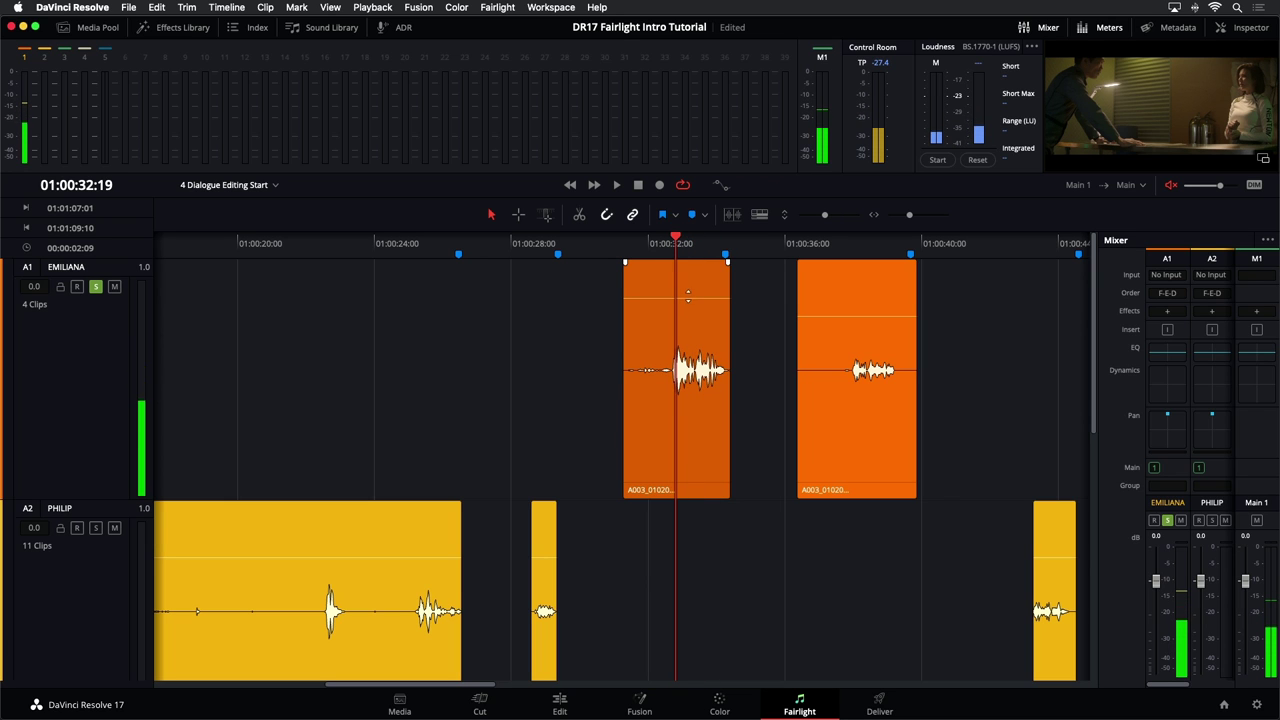
pyautogui.moveTo(688, 293); pyautogui.dragTo(688, 286)
# - Scrub back to 01:00:32:15 and audition the boosted A1 clip to its end
pyautogui.moveTo(674, 236)
pyautogui.mouseDown()
pyautogui.moveTo(695, 244)
pyautogui.moveTo(651, 244)
pyautogui.moveTo(670, 244)
pyautogui.mouseUp()
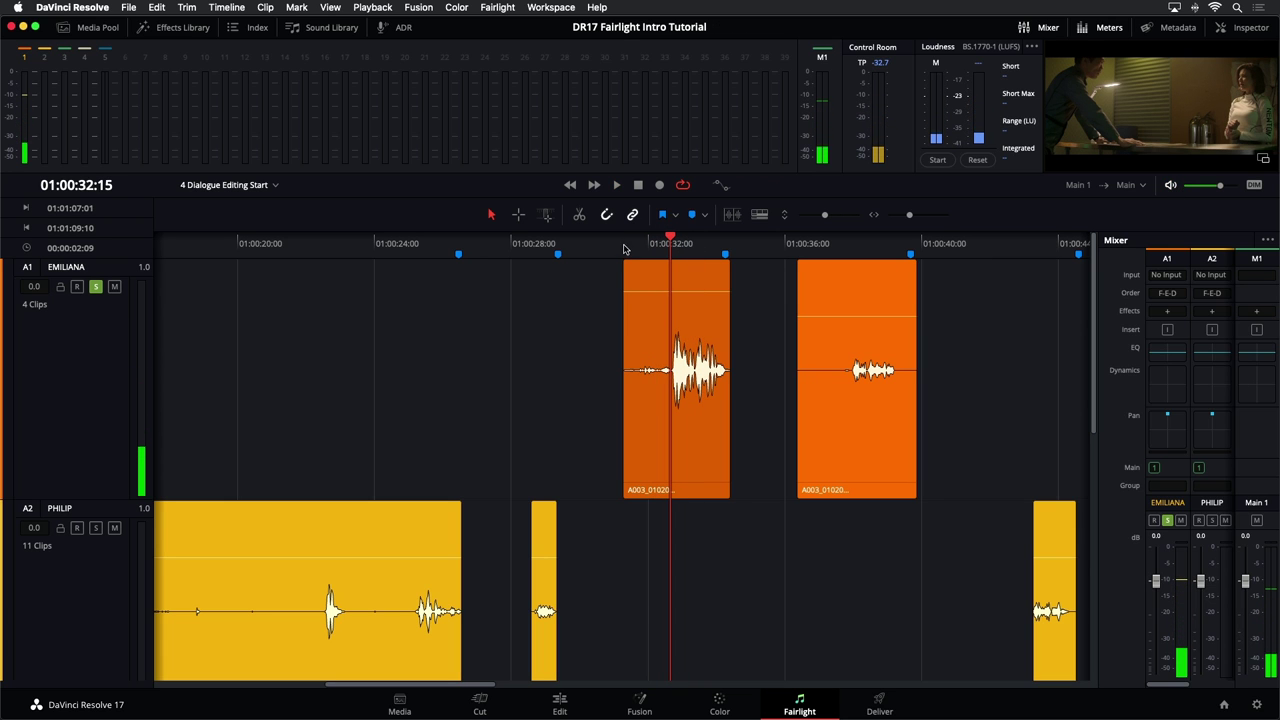
pyautogui.press('space')
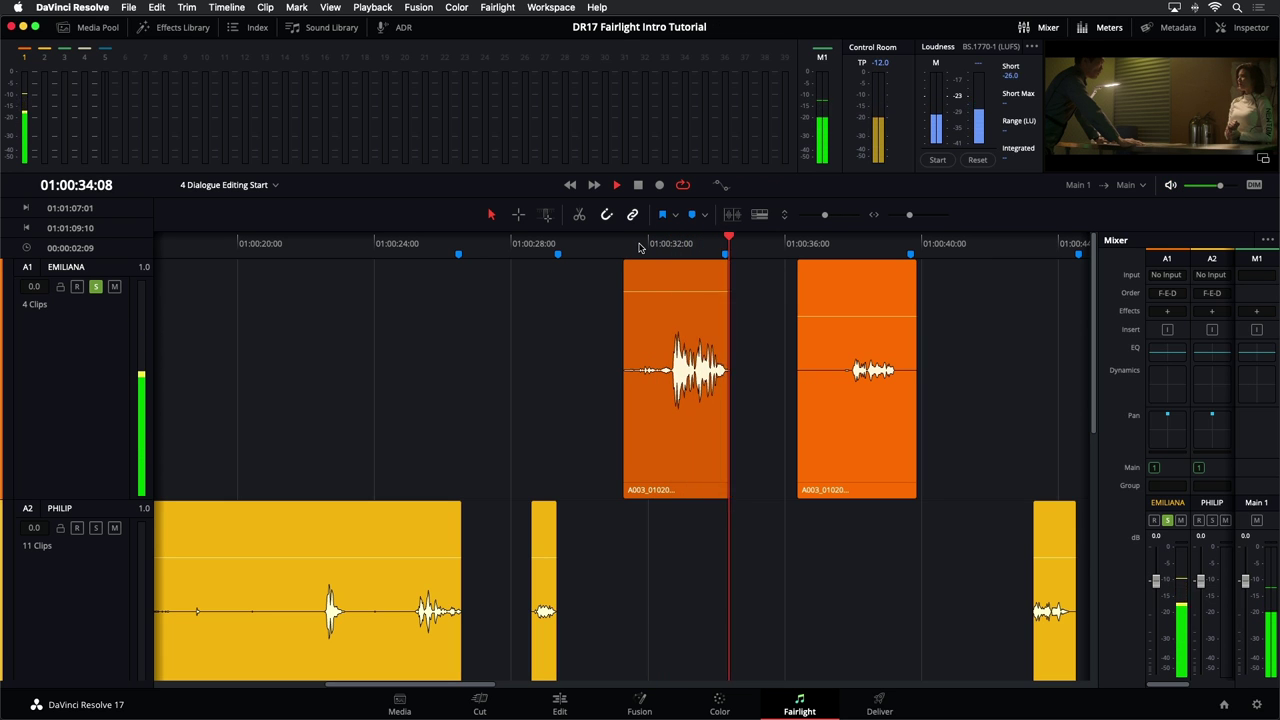
pyautogui.press('space')
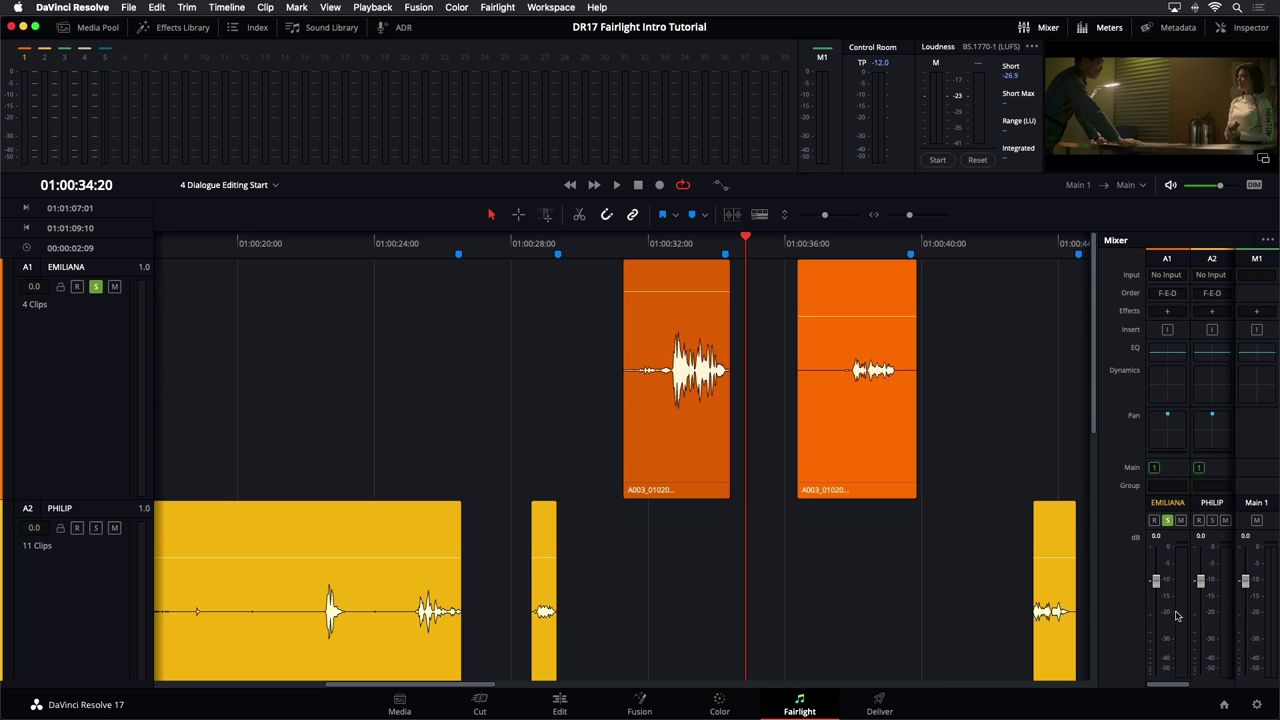
# - Hide the Meters, and range-select the boosted A1 clip from 01:00:31:05 to 01:00:34:09 for looped playback
pyautogui.click(1082, 28)
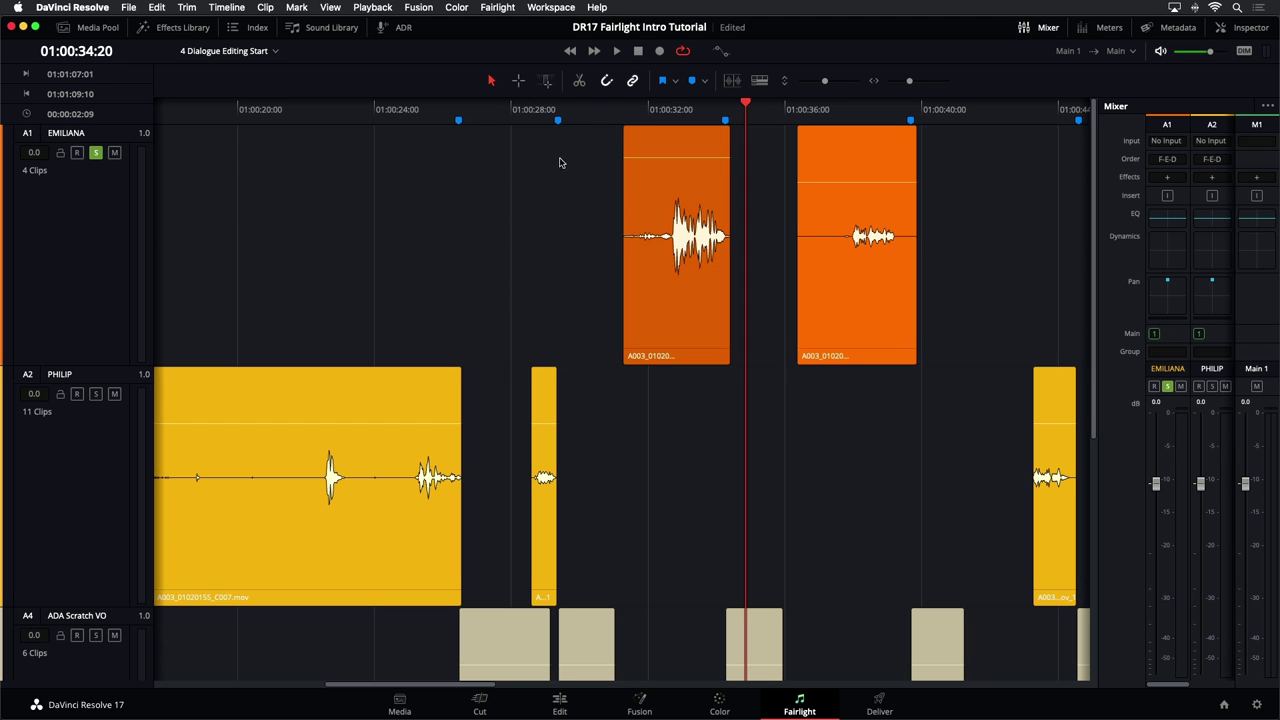
pyautogui.click(676, 322)
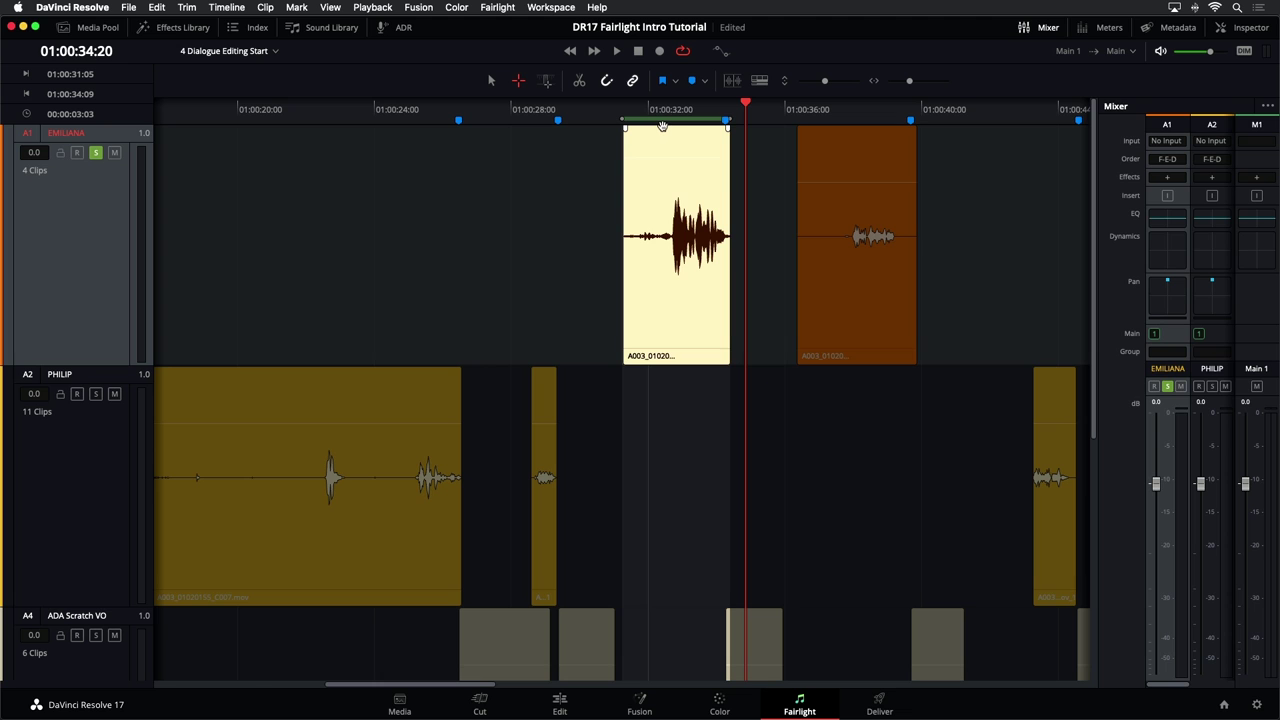
pyautogui.hotkey('alt', '/')
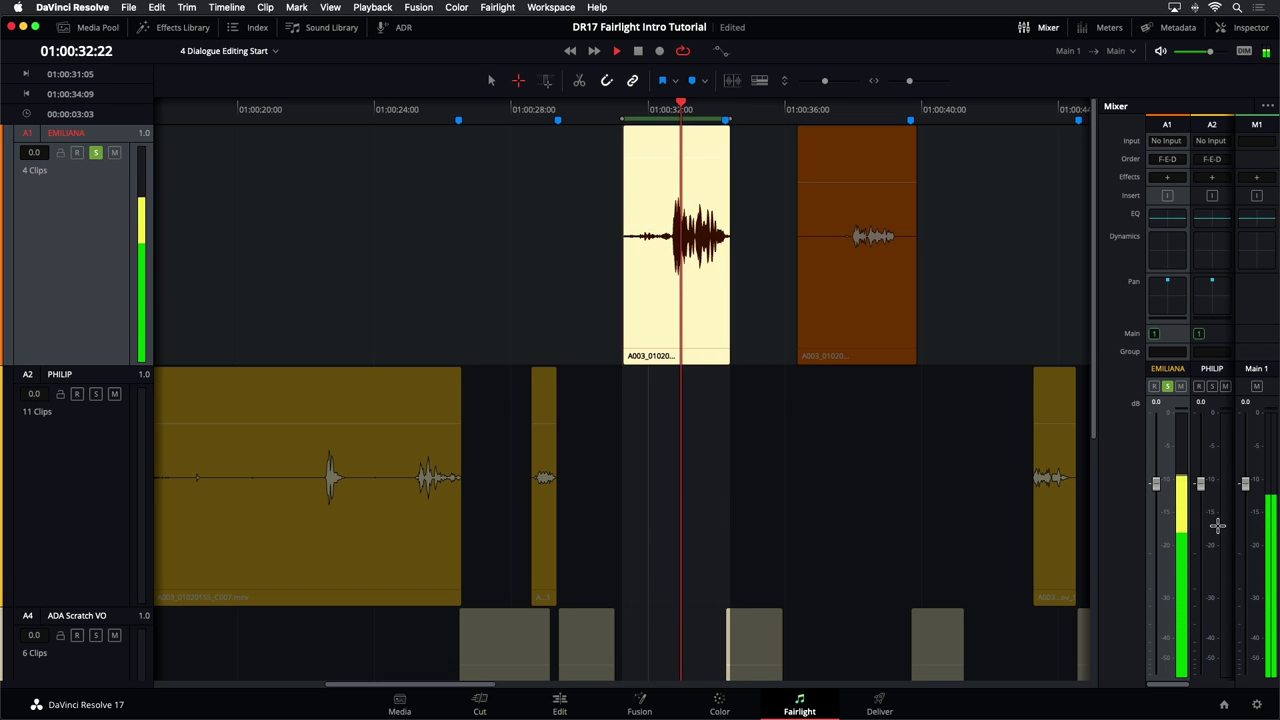
pyautogui.press('space')
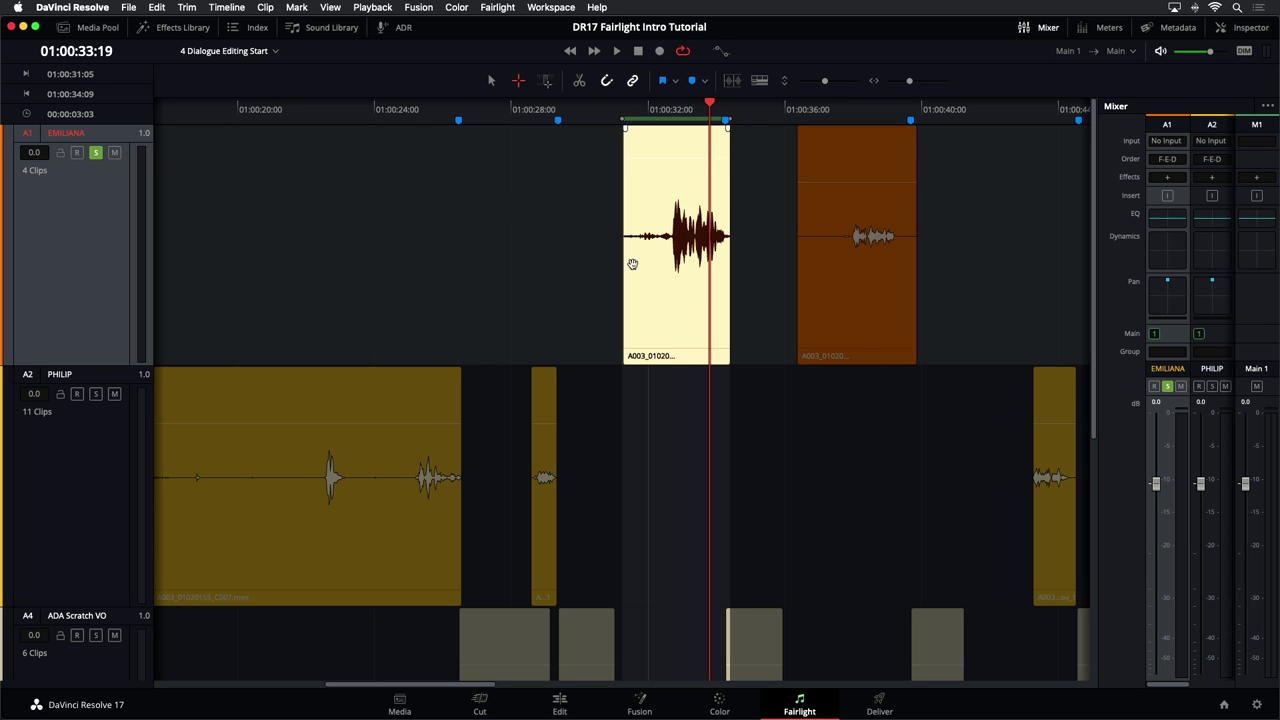
# - Add the Fairlight FX Meter effect to track A1 and place its window beside the boosted clip
pyautogui.click(195, 31)
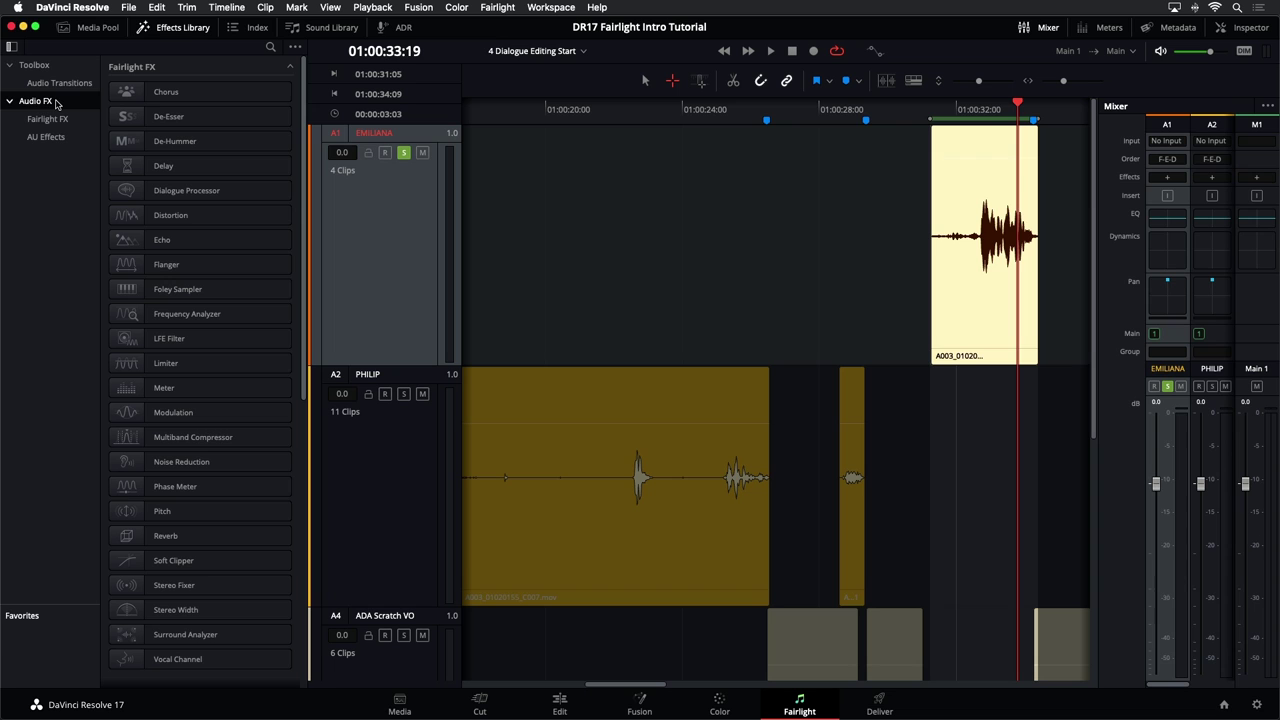
pyautogui.click(57, 103)
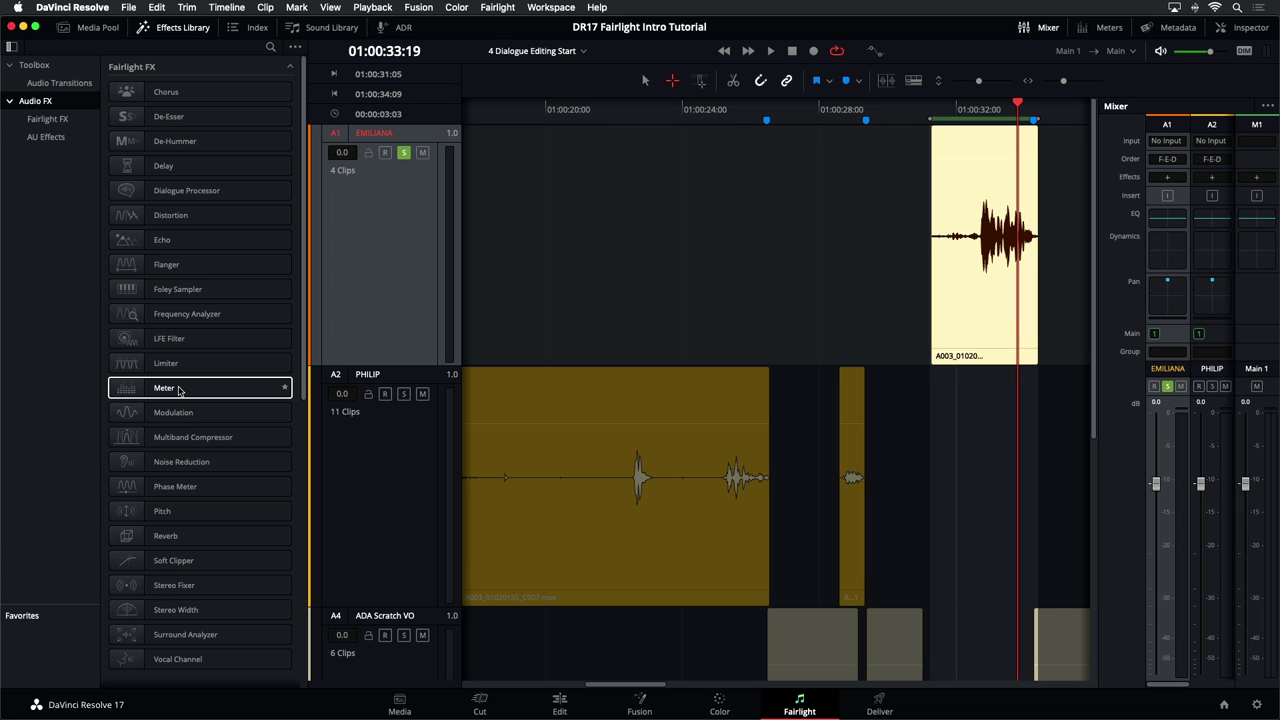
pyautogui.moveTo(186, 391); pyautogui.dragTo(405, 224)
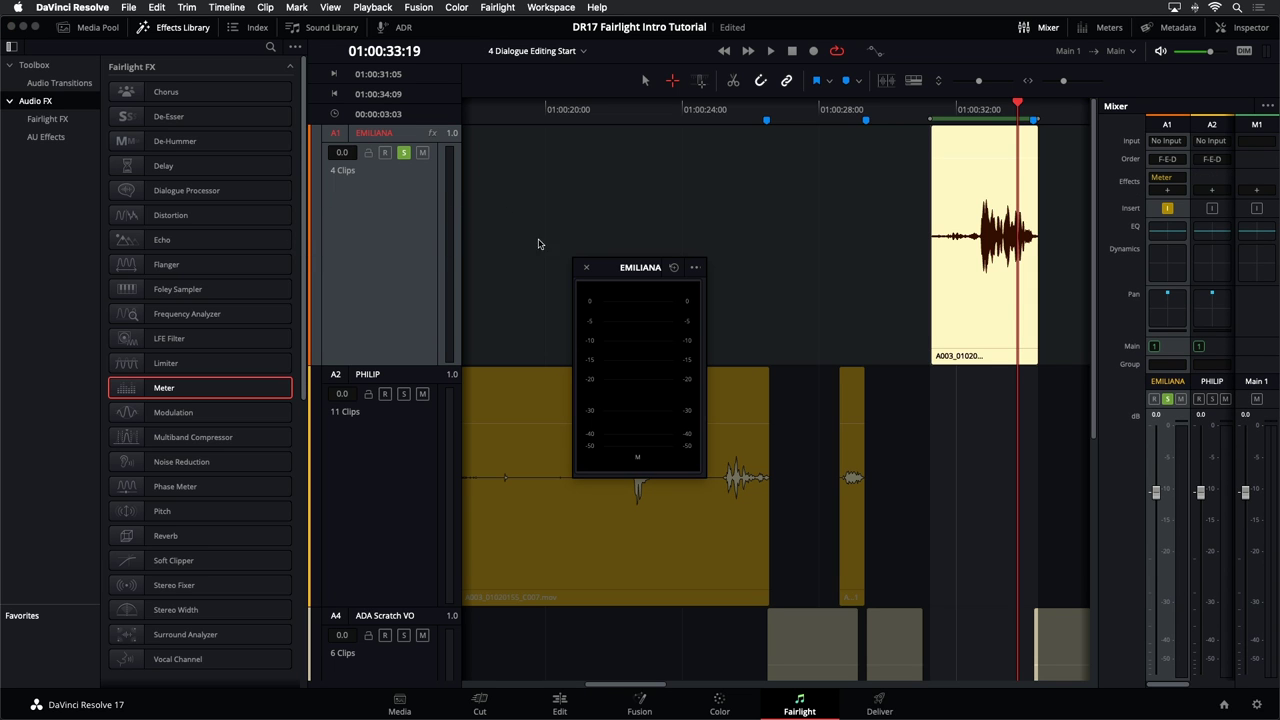
pyautogui.moveTo(615, 270); pyautogui.dragTo(810, 142)
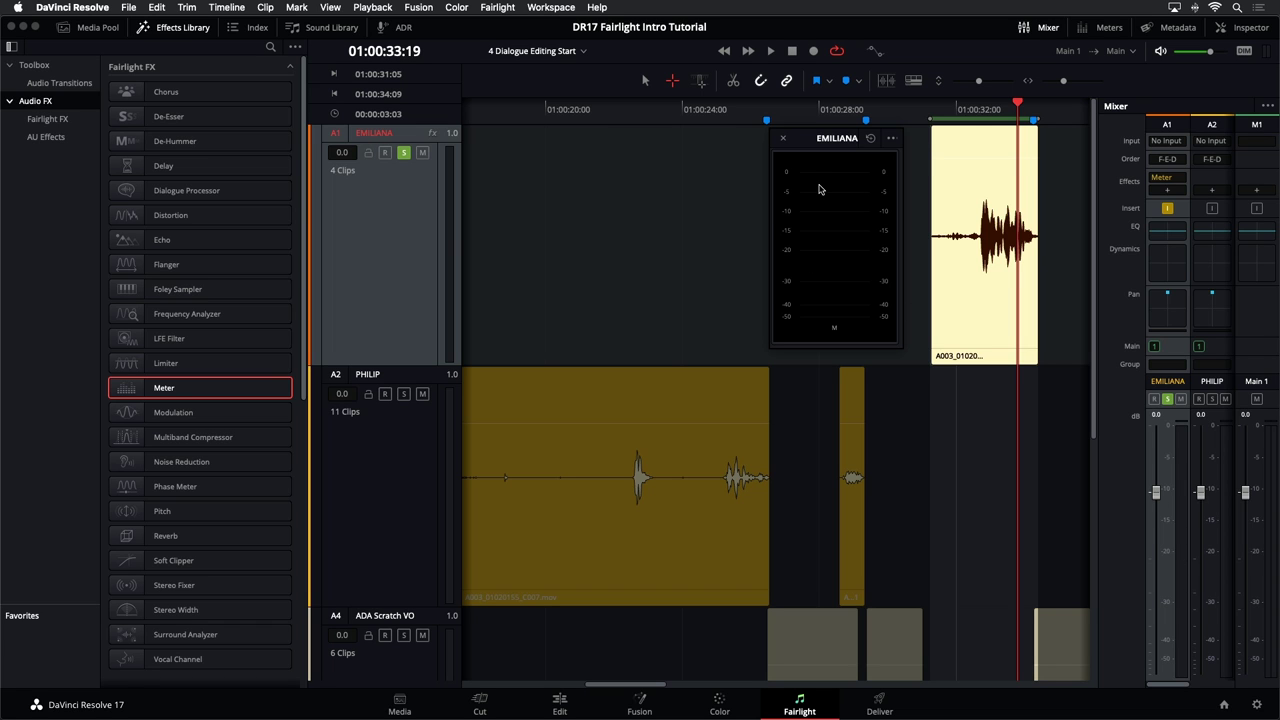
# - Loop-play the boosted A1 clip against the Meter's peak reading and lower the clip's volume slightly
pyautogui.press('space')
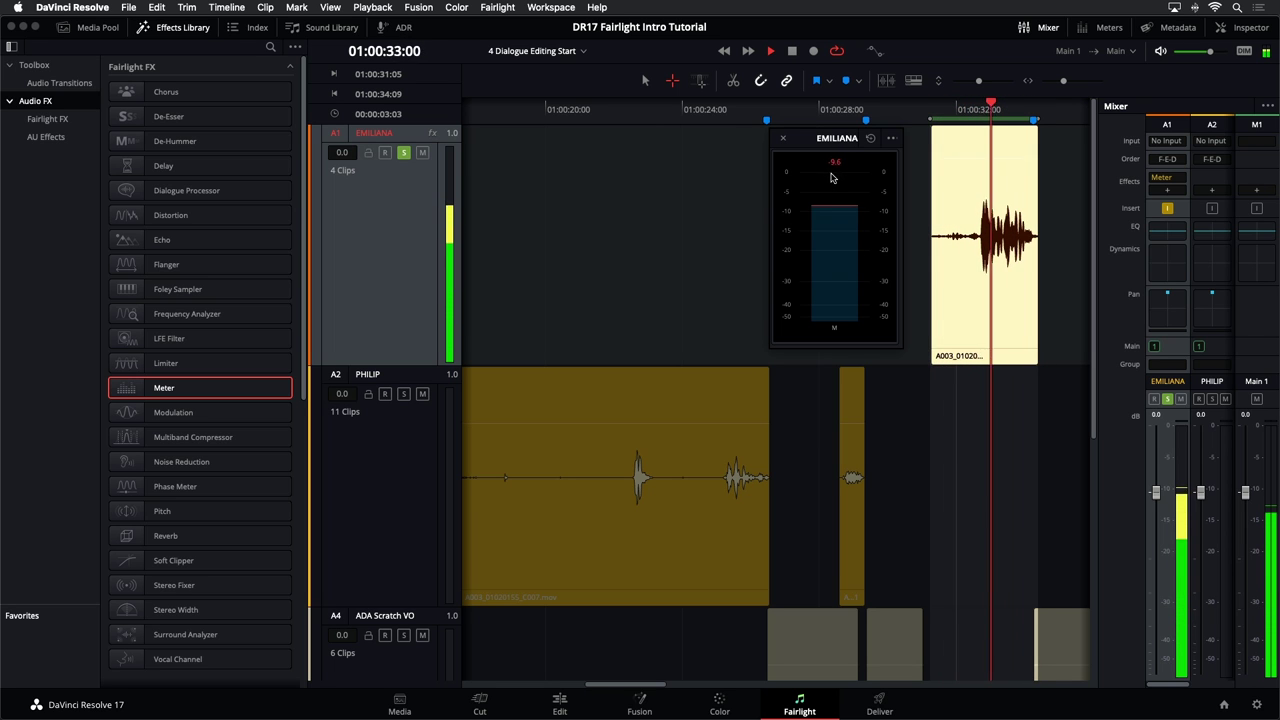
pyautogui.press('space')
pyautogui.press('space')
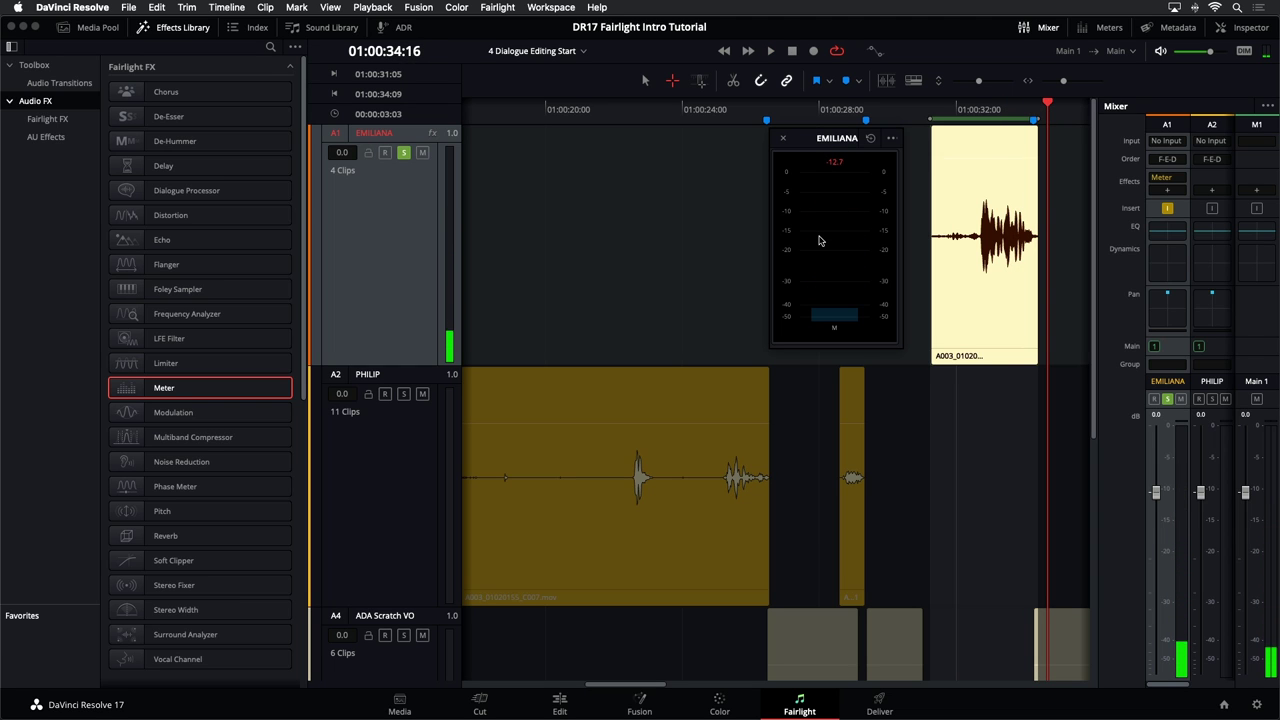
pyautogui.moveTo(980, 160)
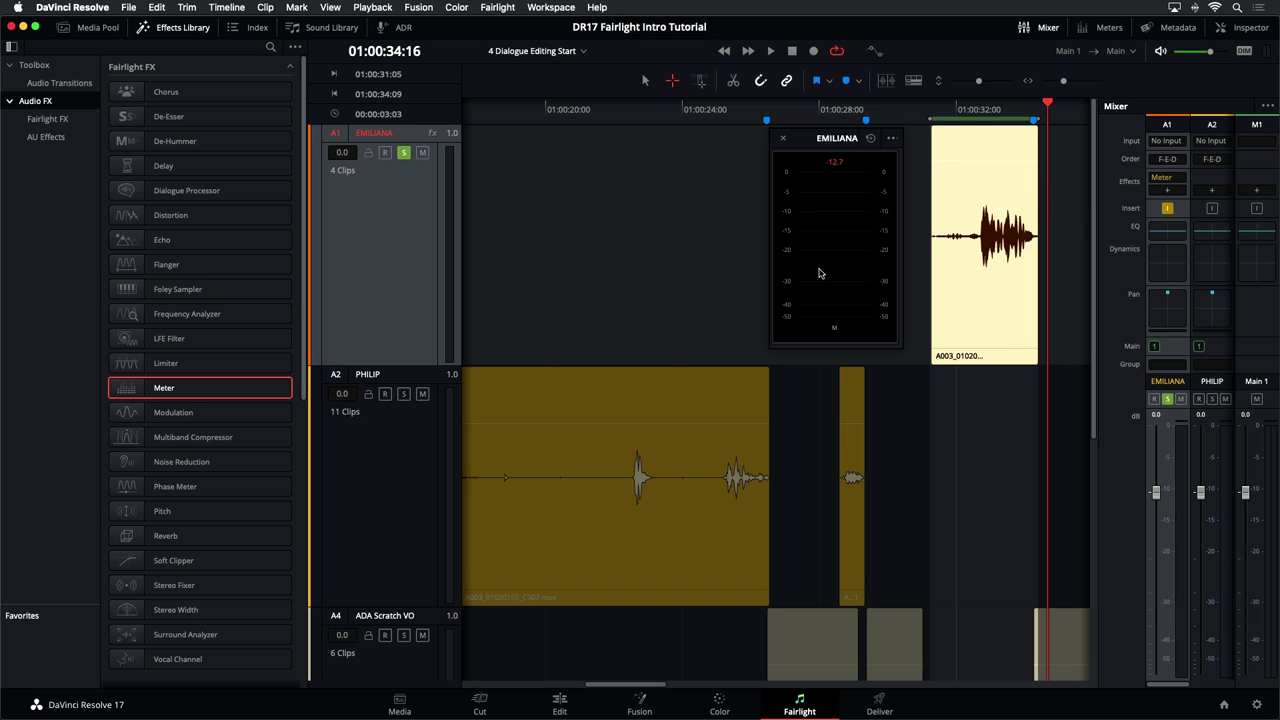
pyautogui.press('space')
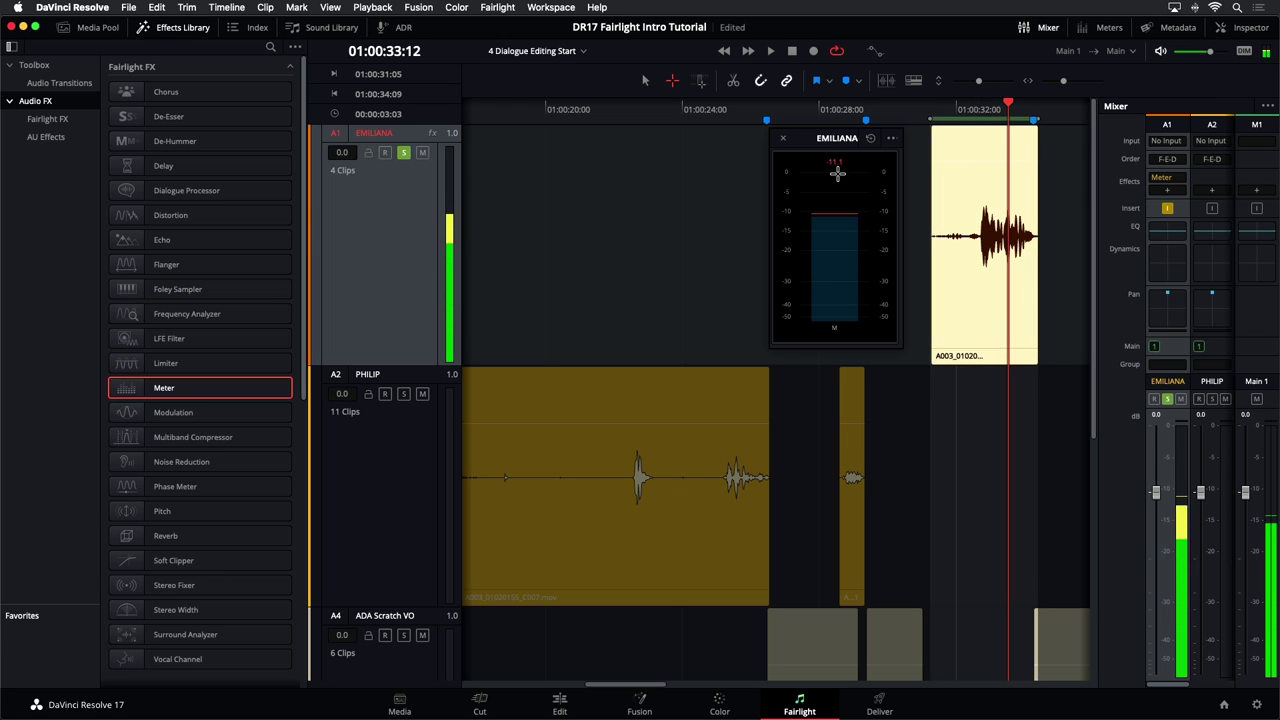
pyautogui.press('space')
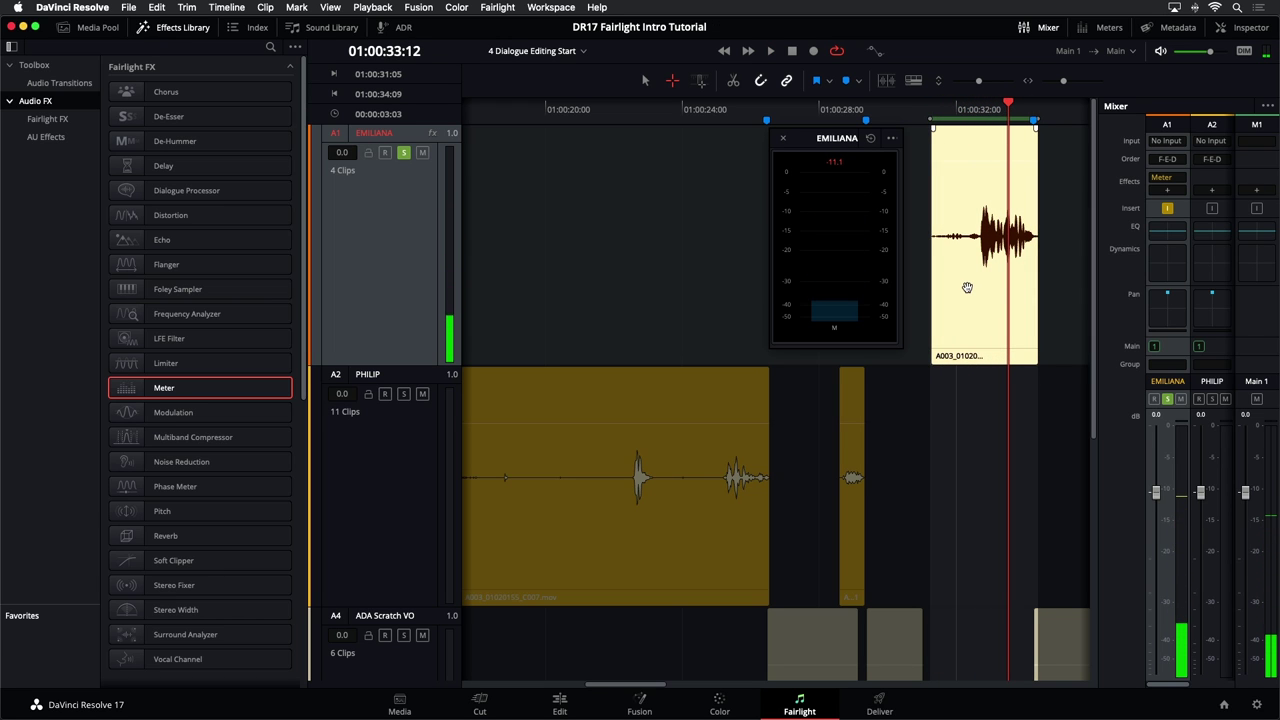
pyautogui.press('space')
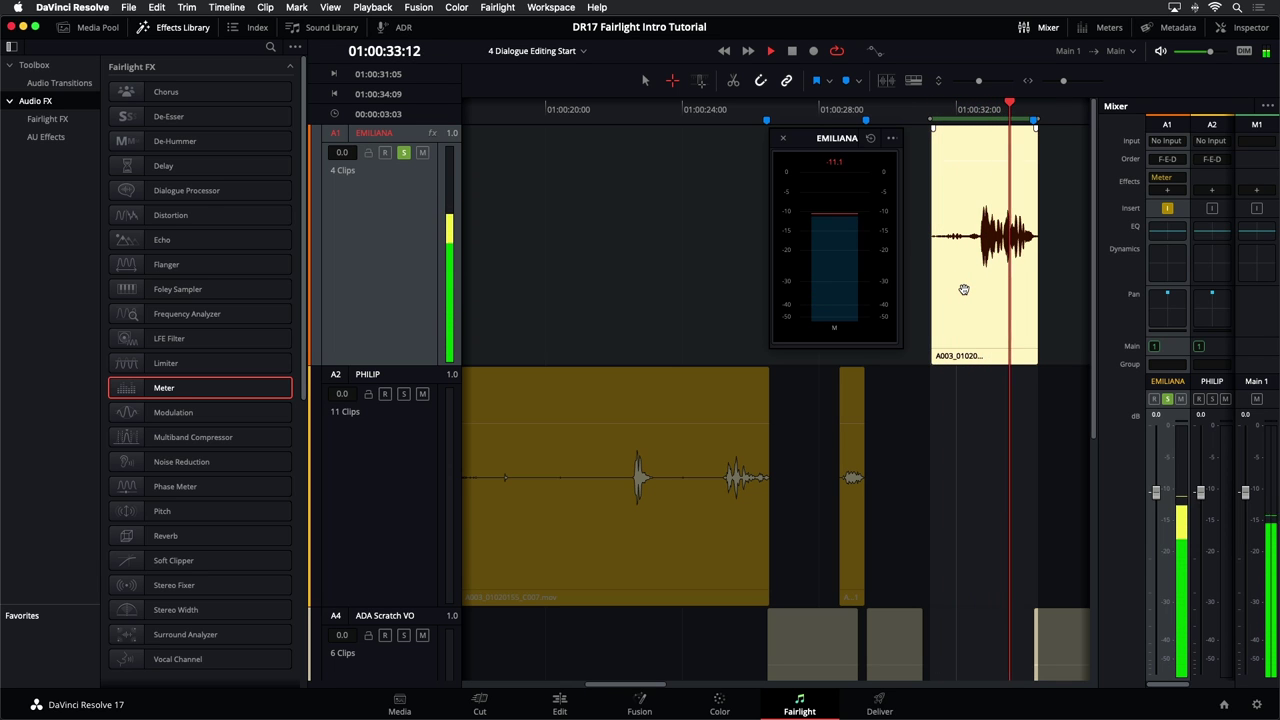
pyautogui.press('space')
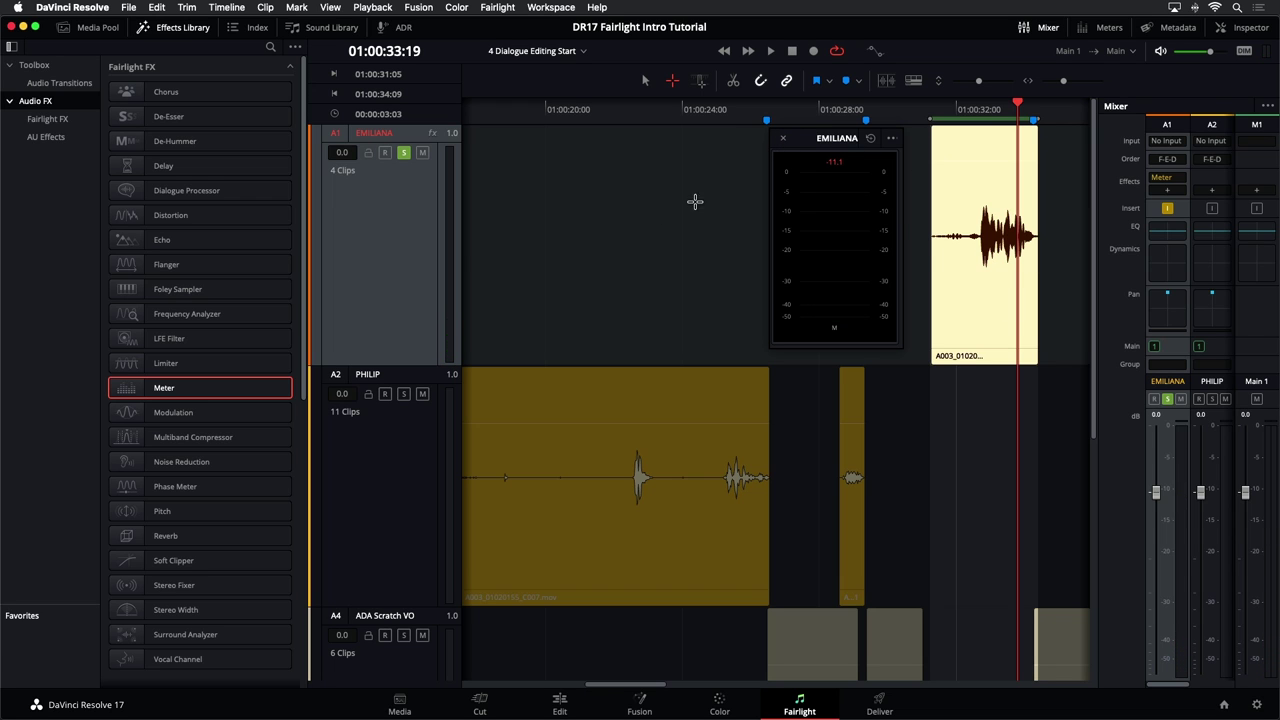
# - Close the Meter window, reopen it twice from A1's Effects slot in the Mixer, and leave it closed
pyautogui.moveTo(1155, 195); pyautogui.dragTo(1156, 197)
pyautogui.click(783, 139)
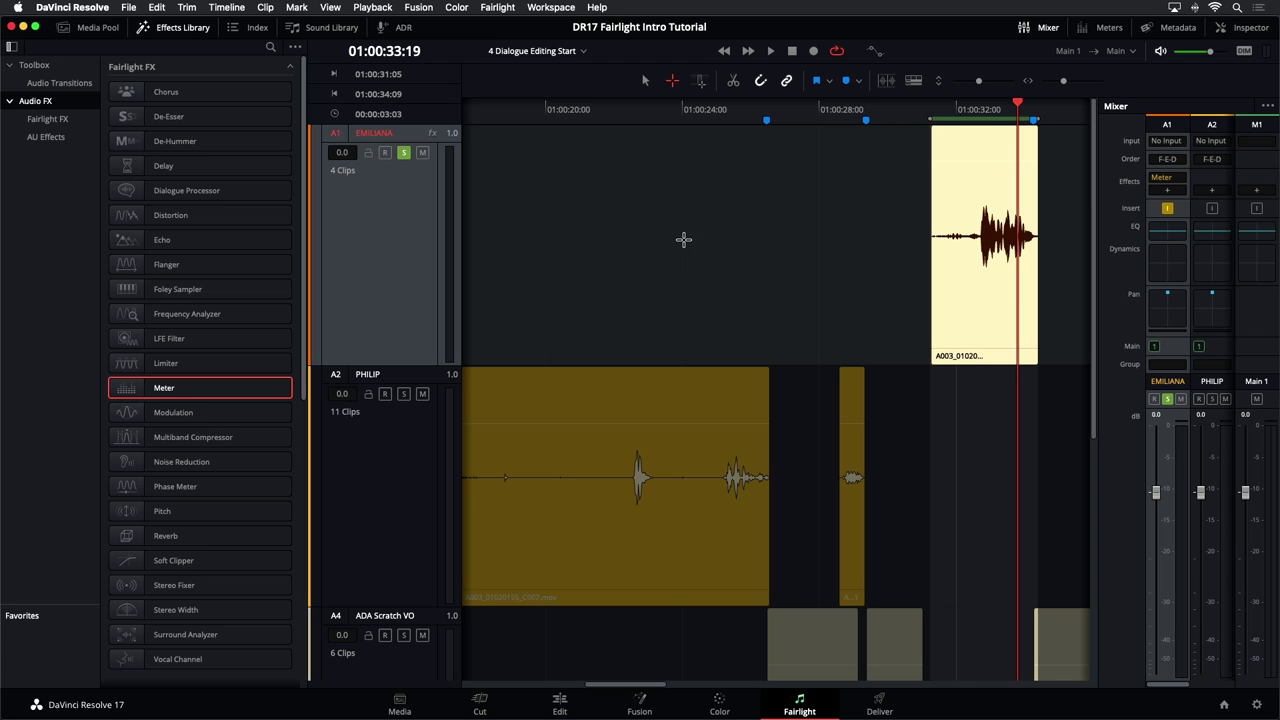
pyautogui.moveTo(1175, 181)
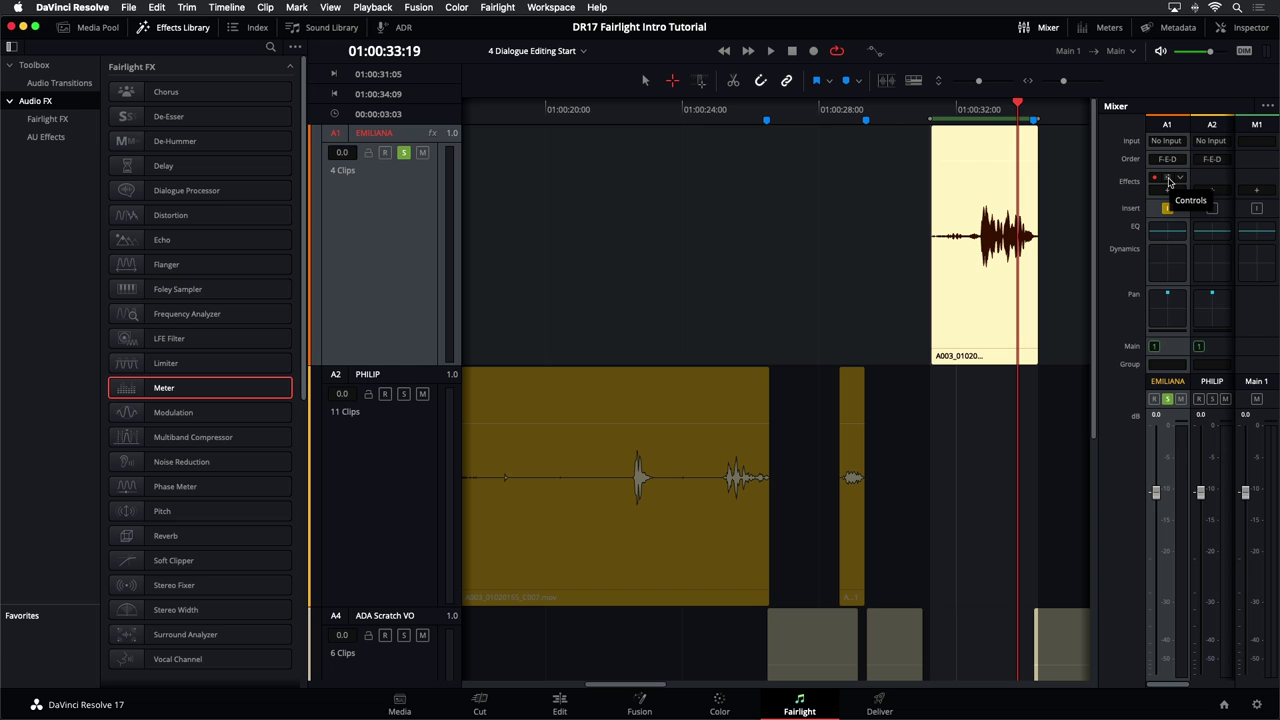
pyautogui.click(1170, 181)
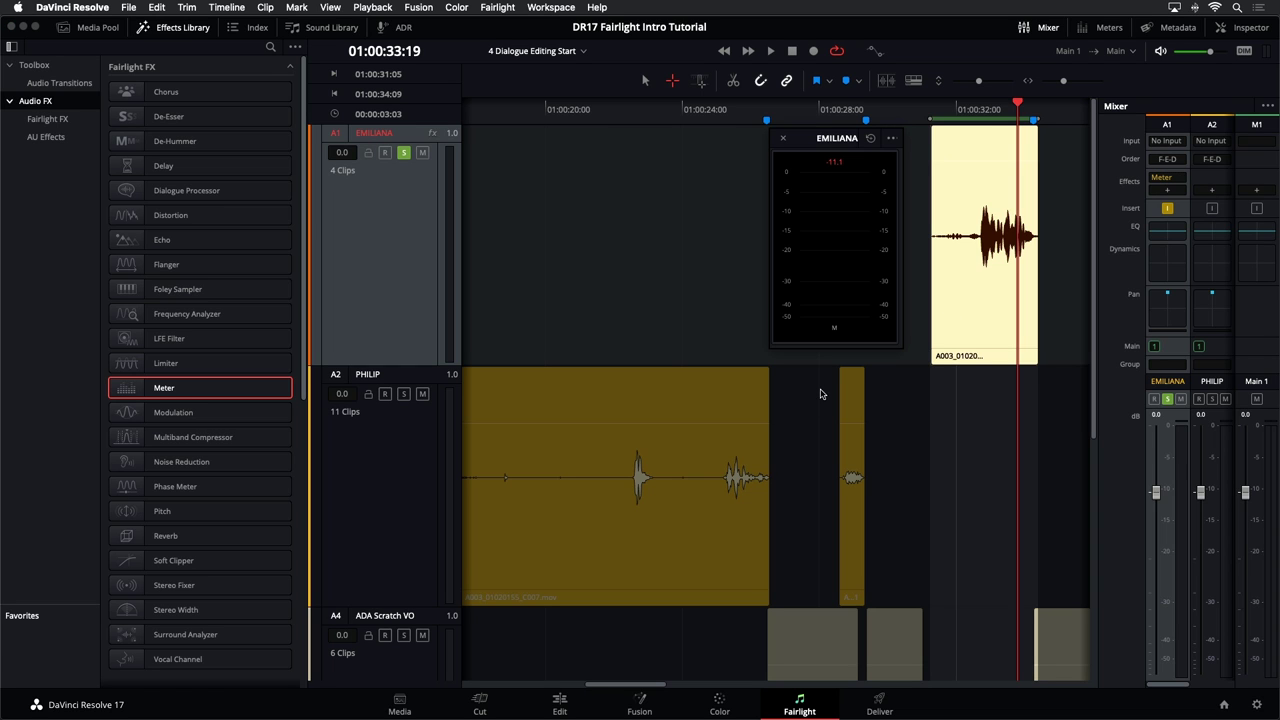
pyautogui.click(784, 140)
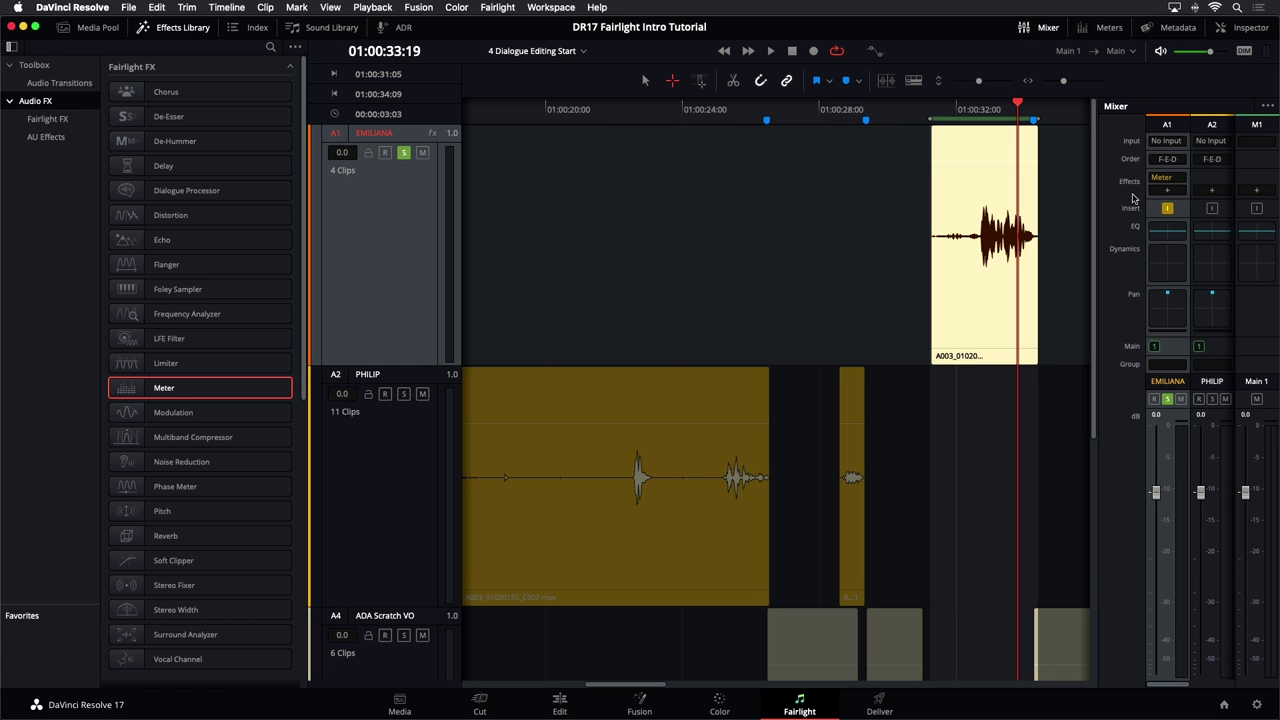
pyautogui.click(1170, 180)
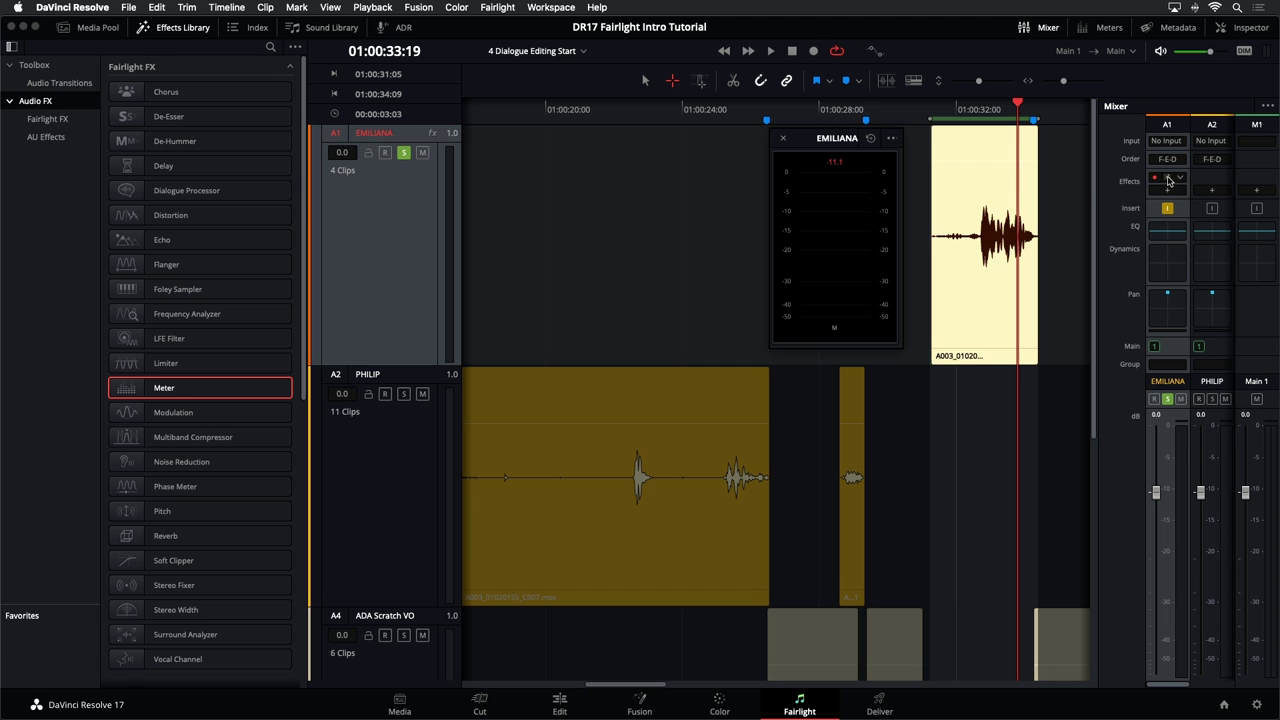
pyautogui.click(784, 140)
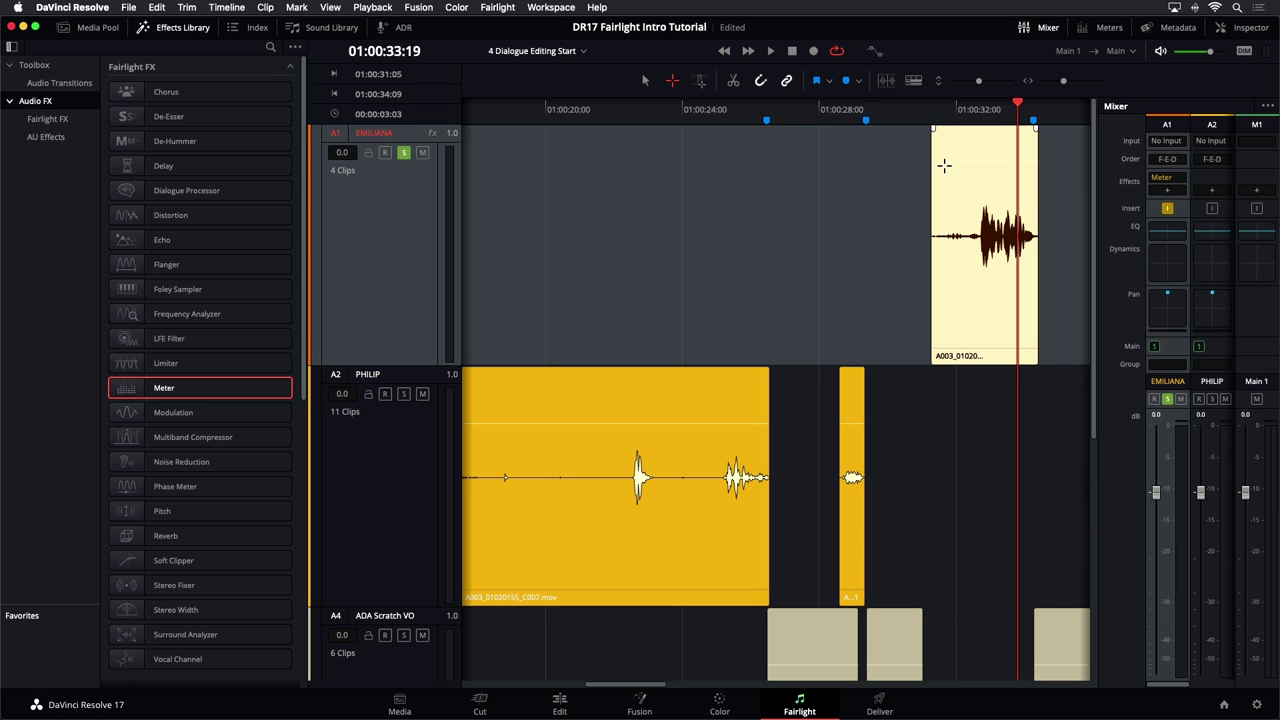
# - Reopen A1's Meter beside the clips and raise the volume of the next A1 clip, near 01:00:36
pyautogui.press('super+minus')
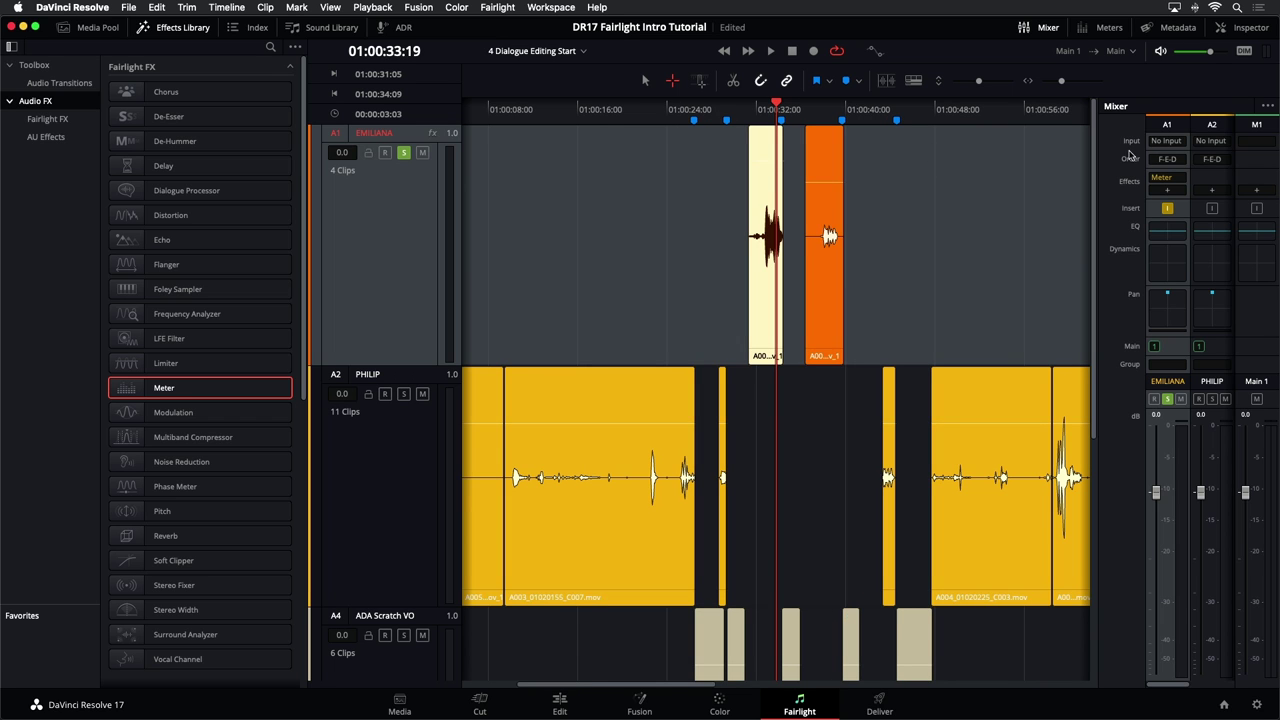
pyautogui.moveTo(1166, 179); pyautogui.dragTo(1164, 180)
pyautogui.moveTo(811, 141); pyautogui.dragTo(637, 135)
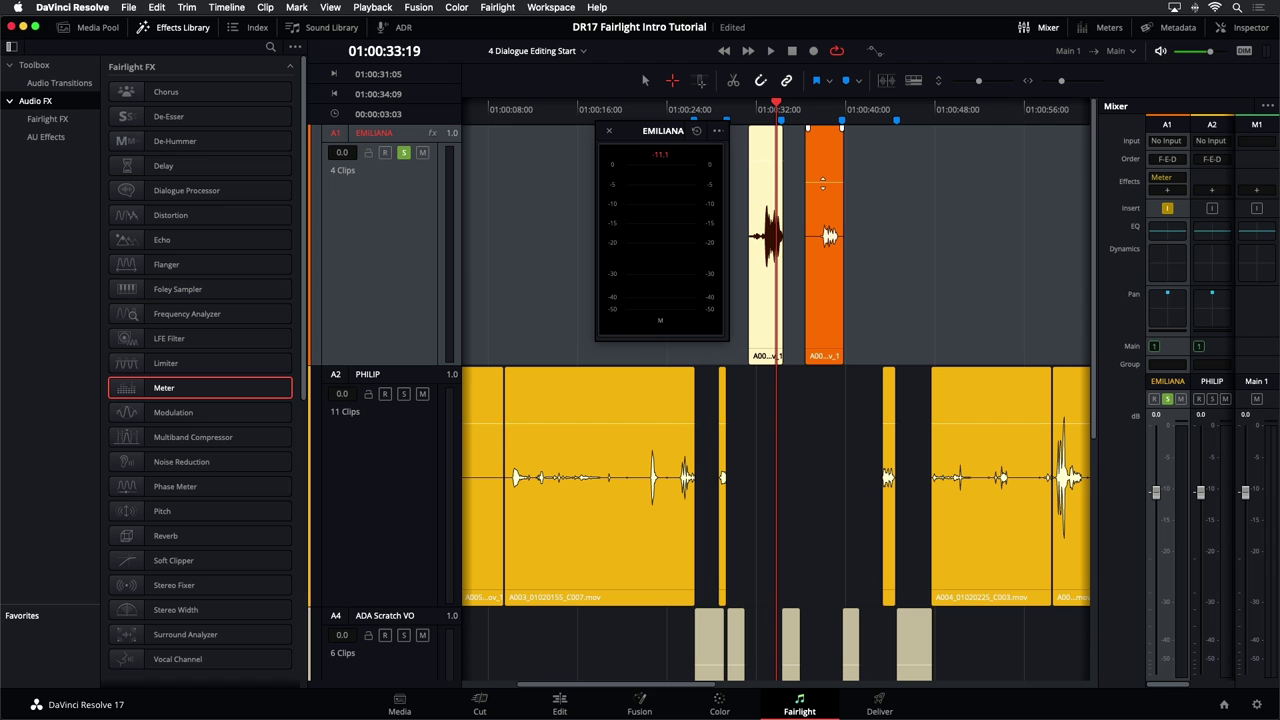
pyautogui.moveTo(824, 182); pyautogui.dragTo(824, 169)
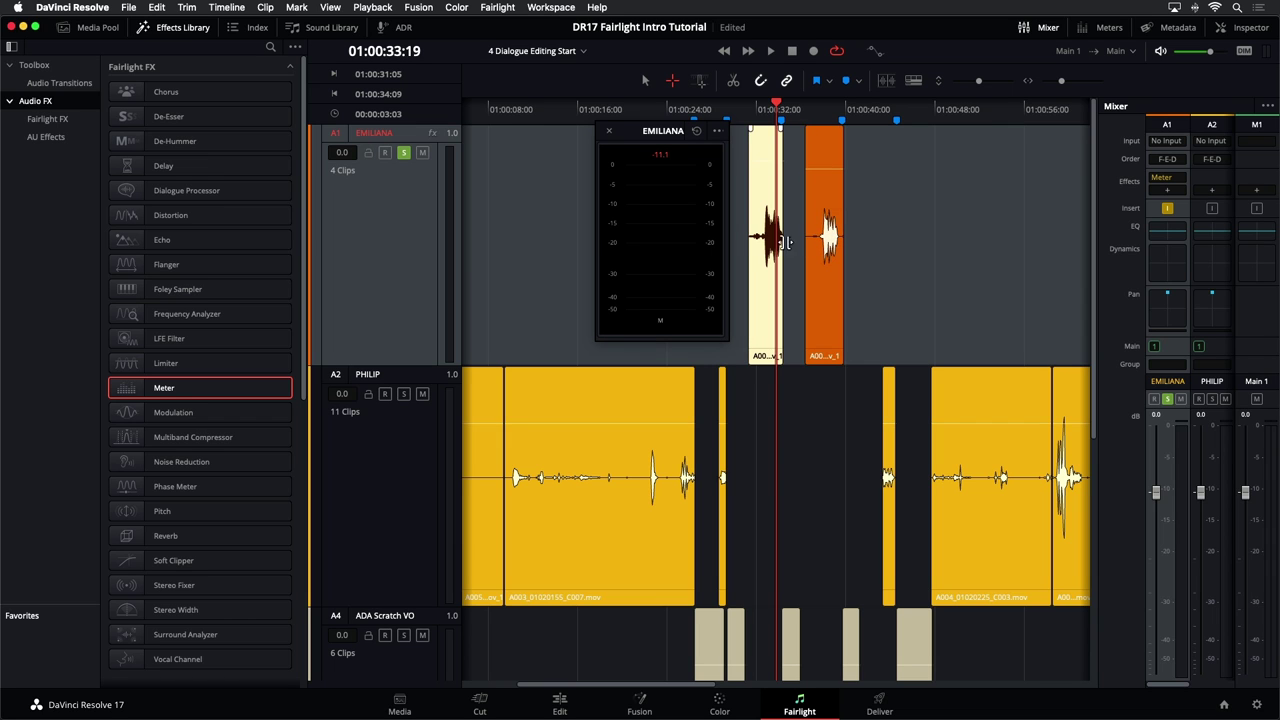
# - Audition the raised A1 clip to 01:00:39:18 while checking its peak on the Meter, and close the Meter window
pyautogui.press('space')
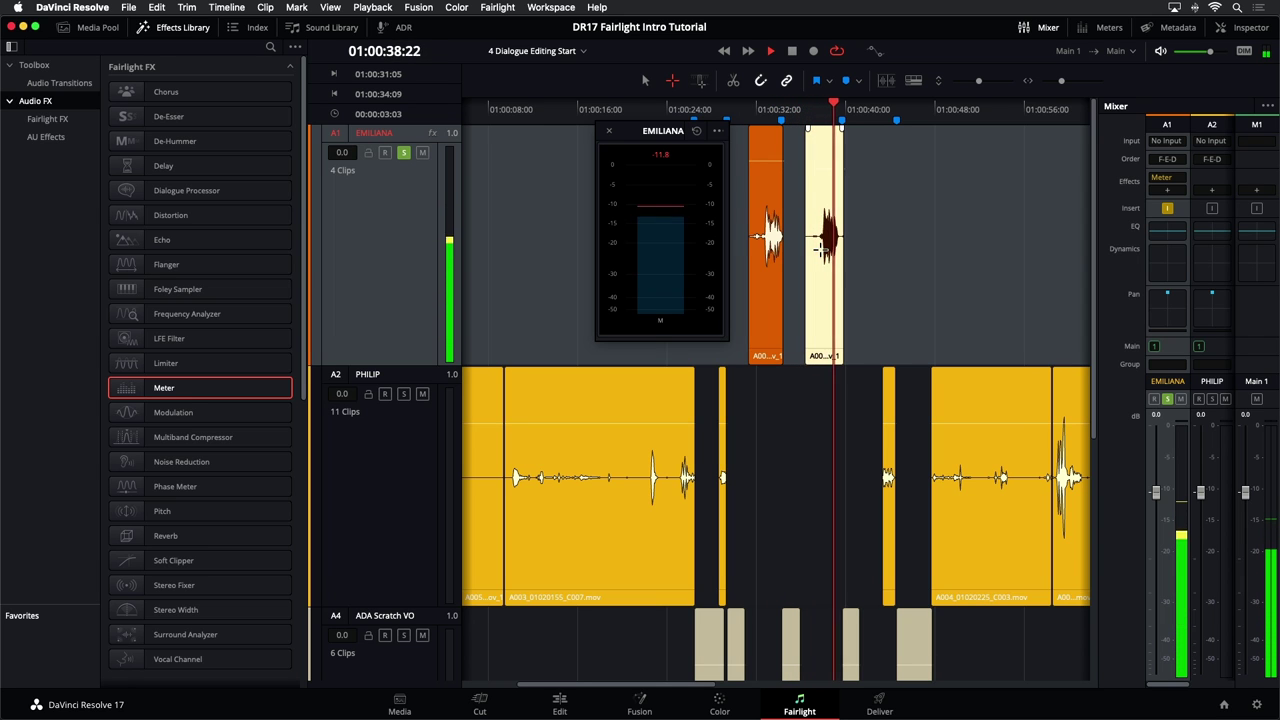
pyautogui.press('space')
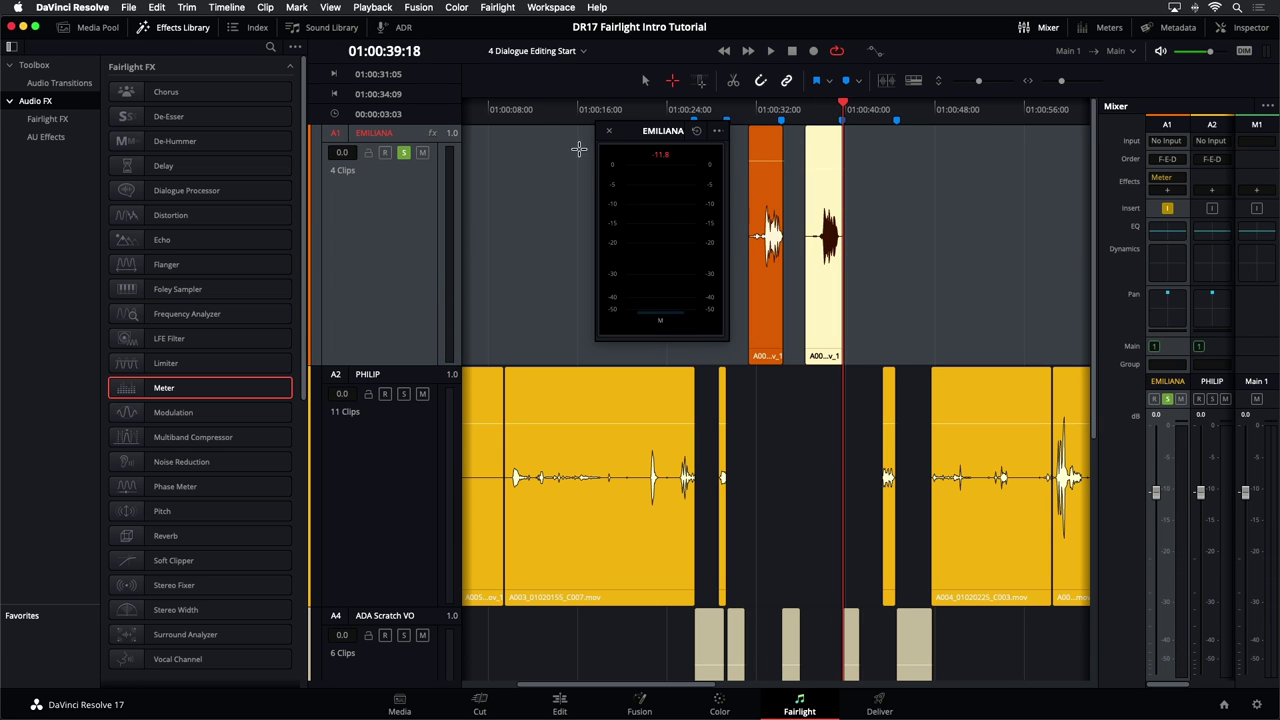
pyautogui.click(608, 132)
# - Examine the A2 dialogue waveforms along the whole timeline, comparing the clips around 01:00:09:10, 01:00:51:11 and 01:01:01:03
pyautogui.scroll(-4, 978, 268)
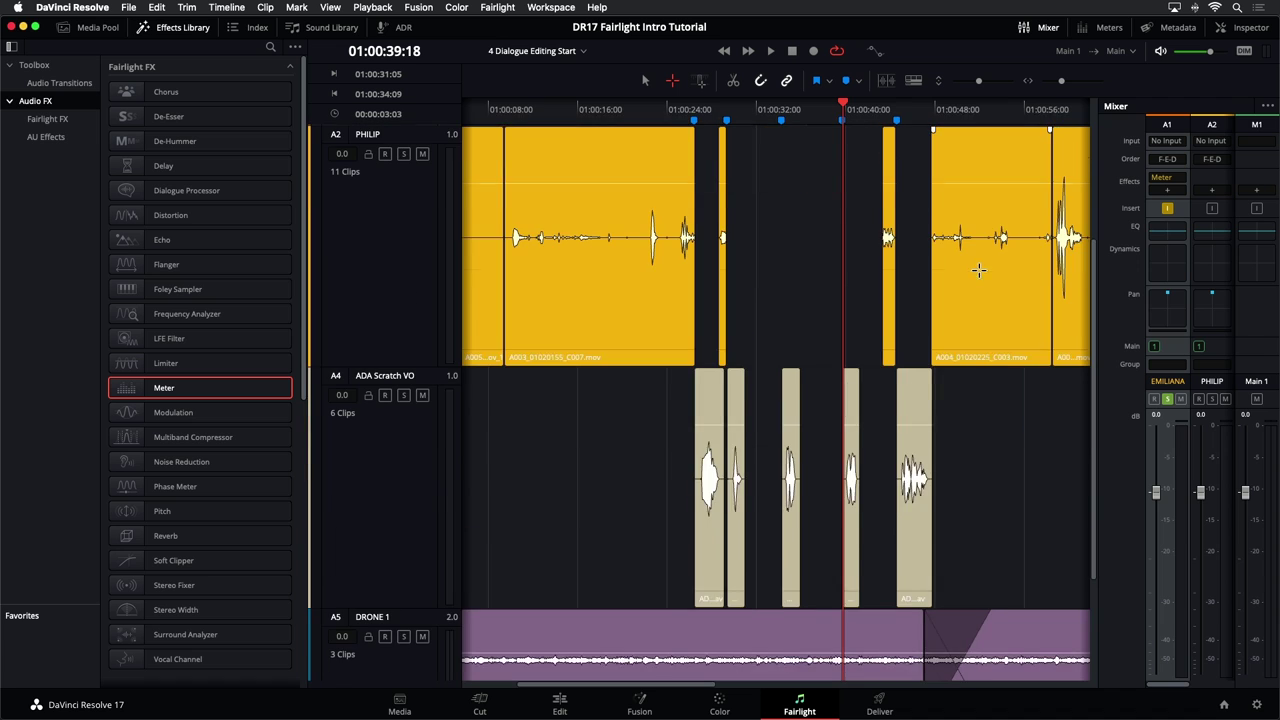
pyautogui.scroll(-3, 976, 271)
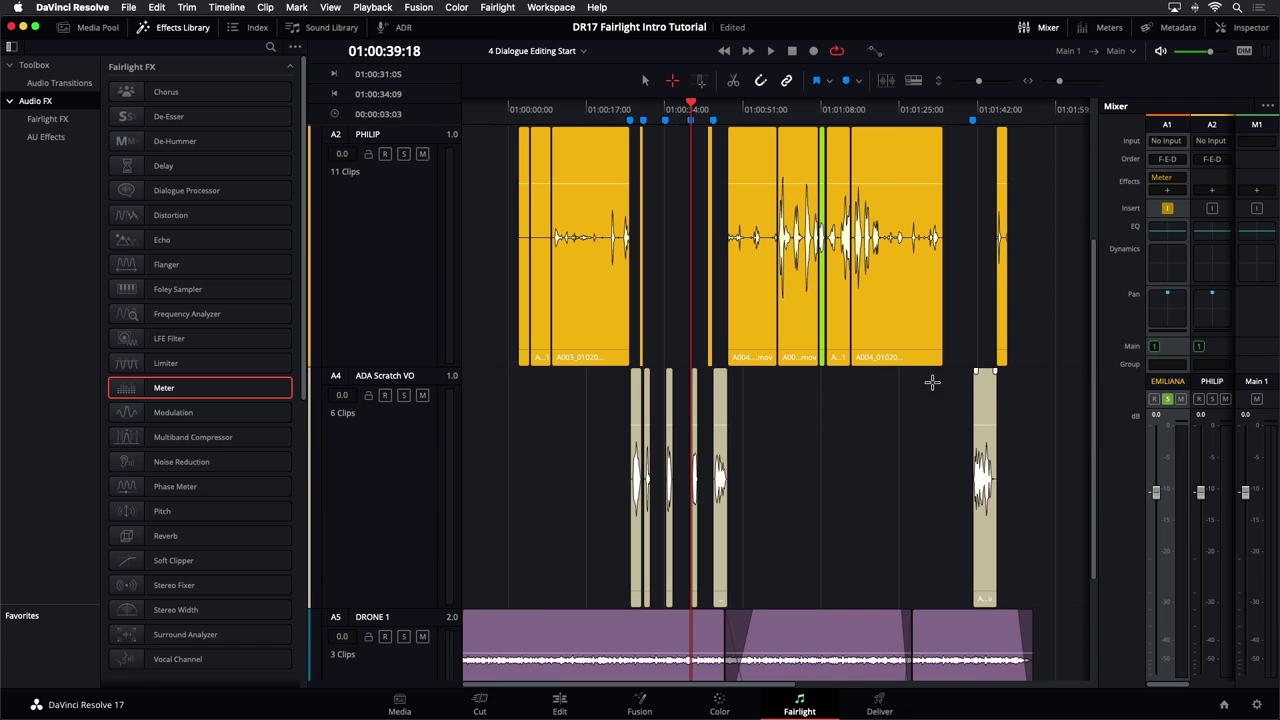
pyautogui.click(742, 119)
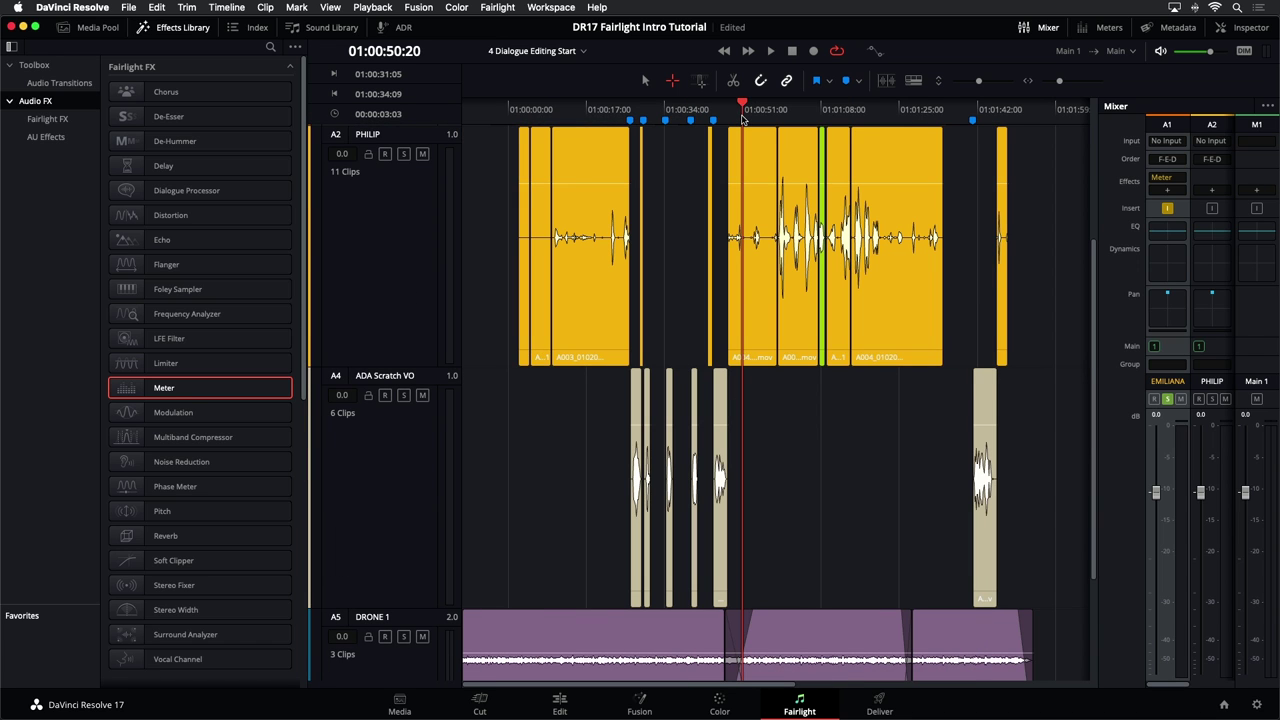
pyautogui.scroll(3, 742, 119)
pyautogui.scroll(-2, 742, 119)
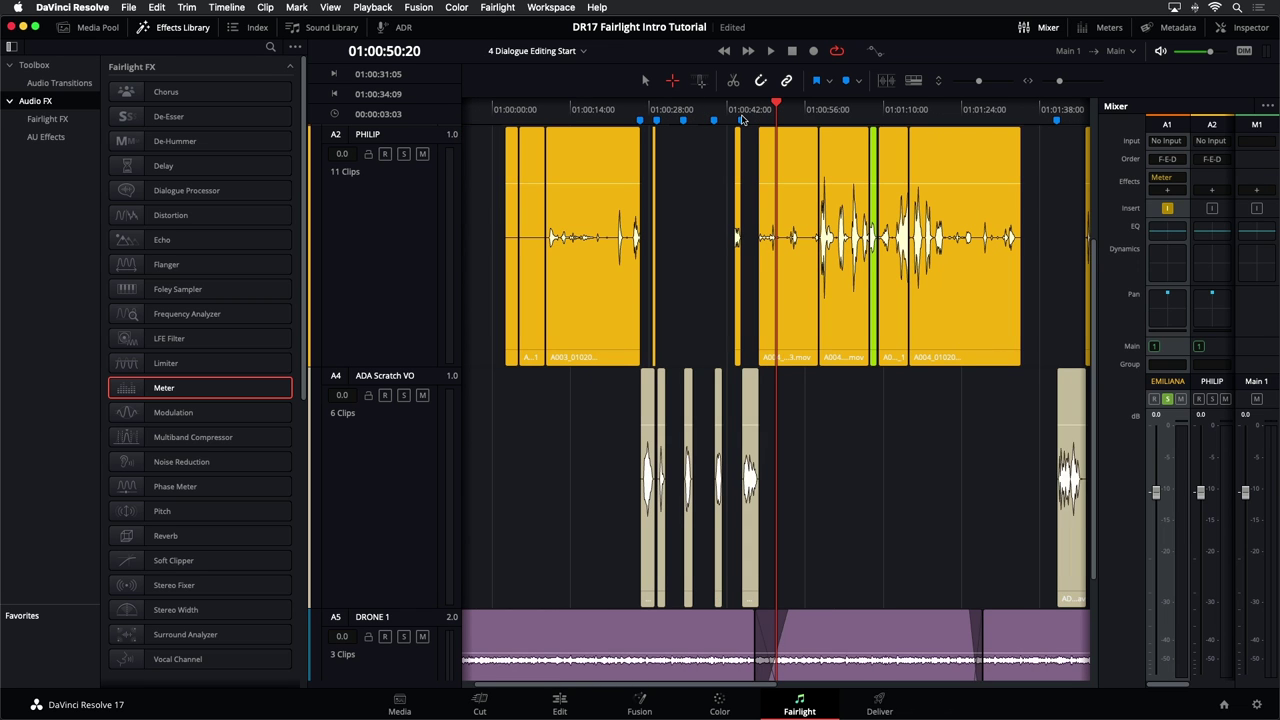
pyautogui.click(834, 119)
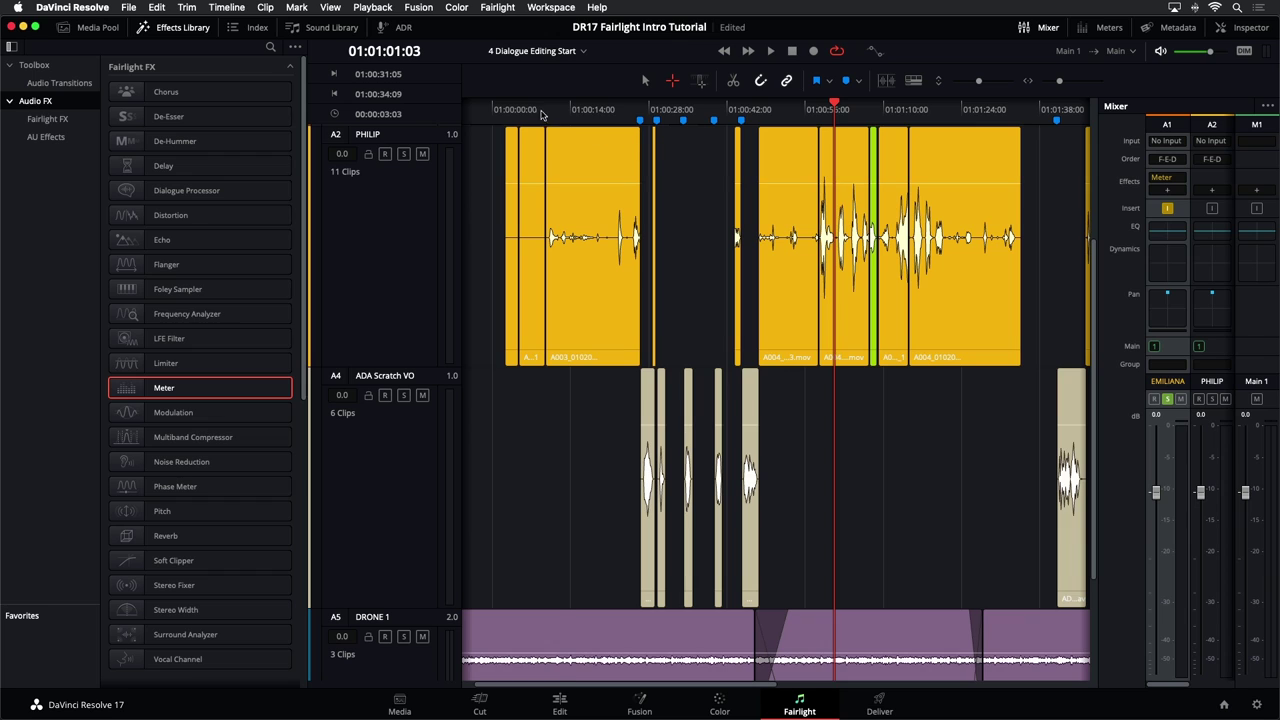
pyautogui.click(558, 116)
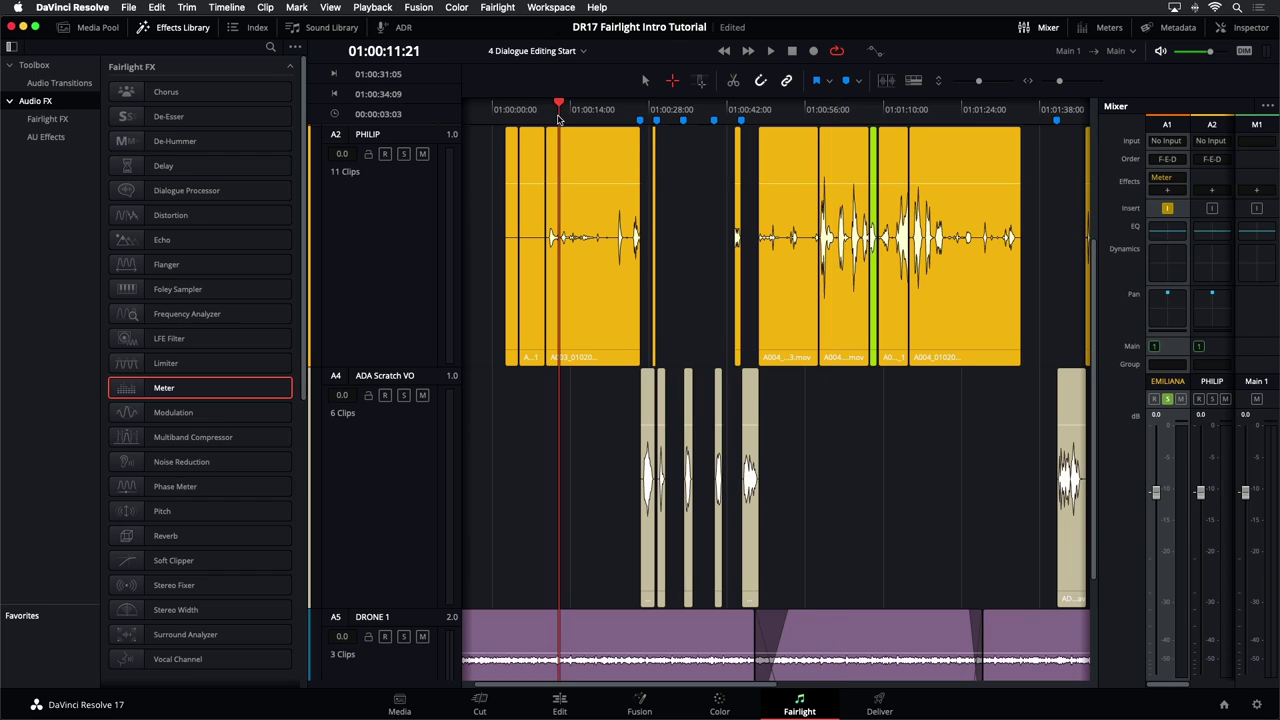
pyautogui.click(545, 114)
pyautogui.scroll(5, 673, 221)
pyautogui.scroll(-3, 710, 217)
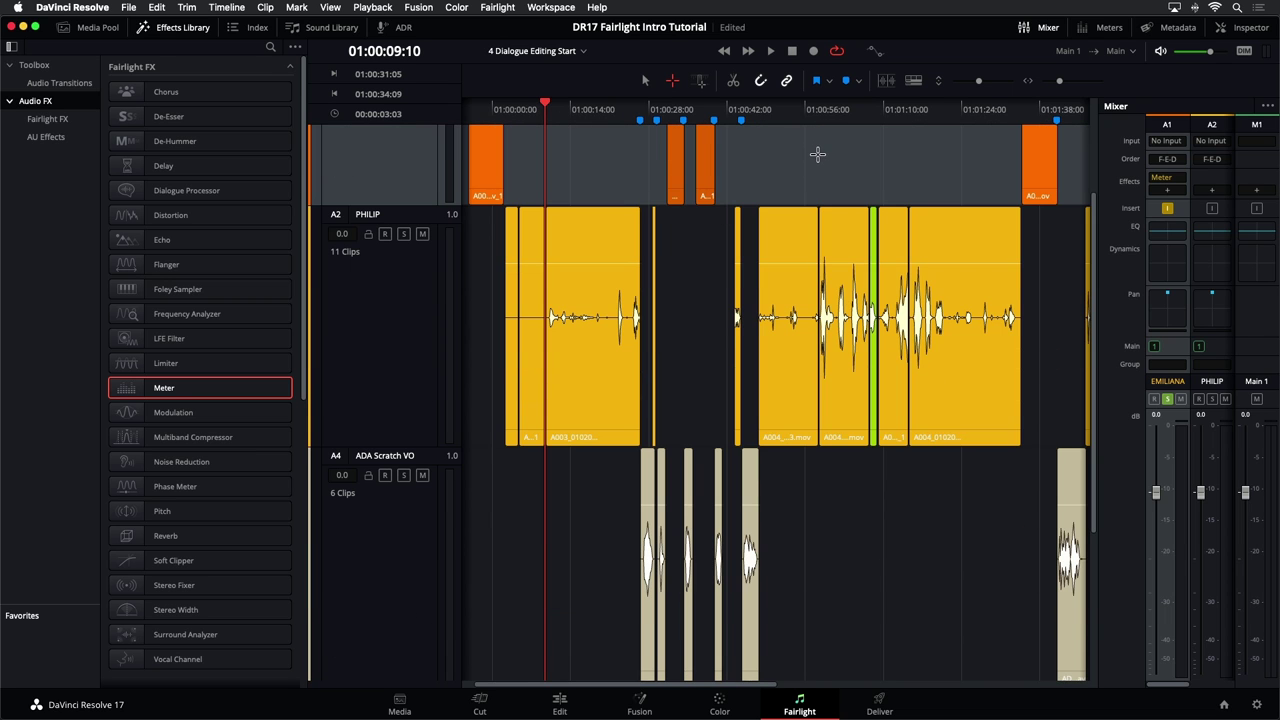
pyautogui.click(781, 110)
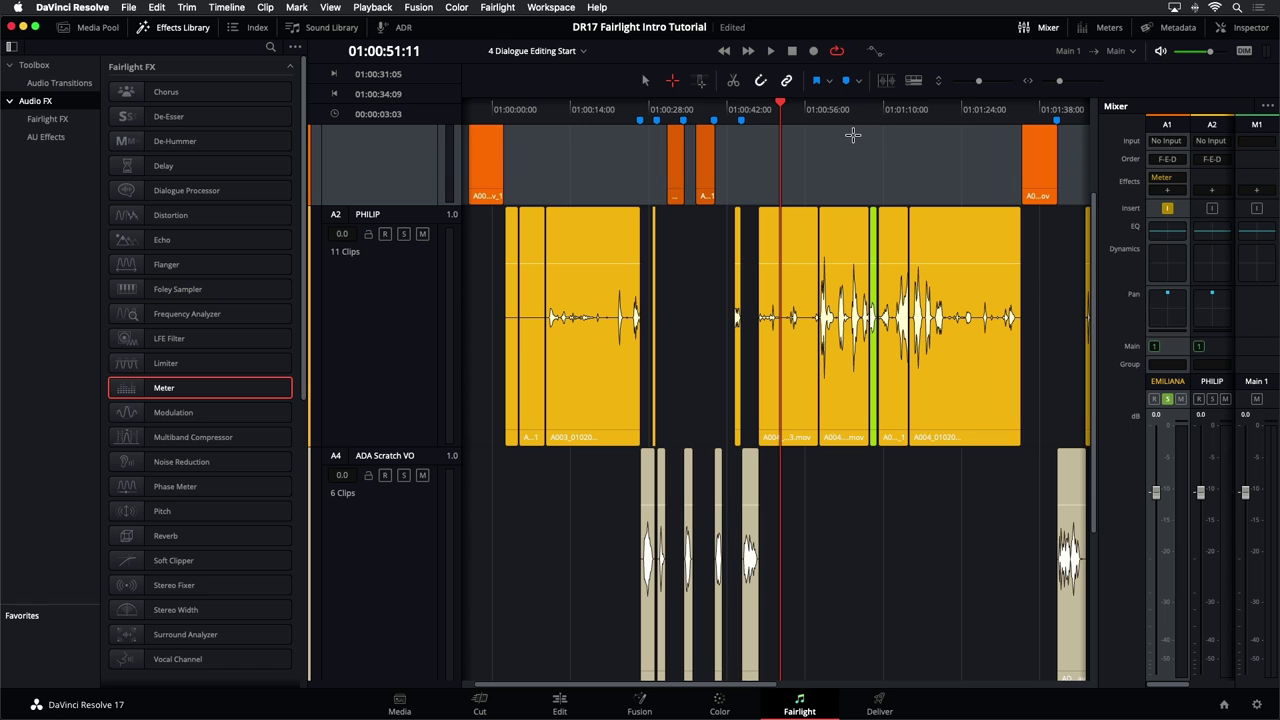
# - Stop the playhead at 01:01:00:20 in the loud A2 clip and switch the solo from track A1 to A2
pyautogui.click(821, 112)
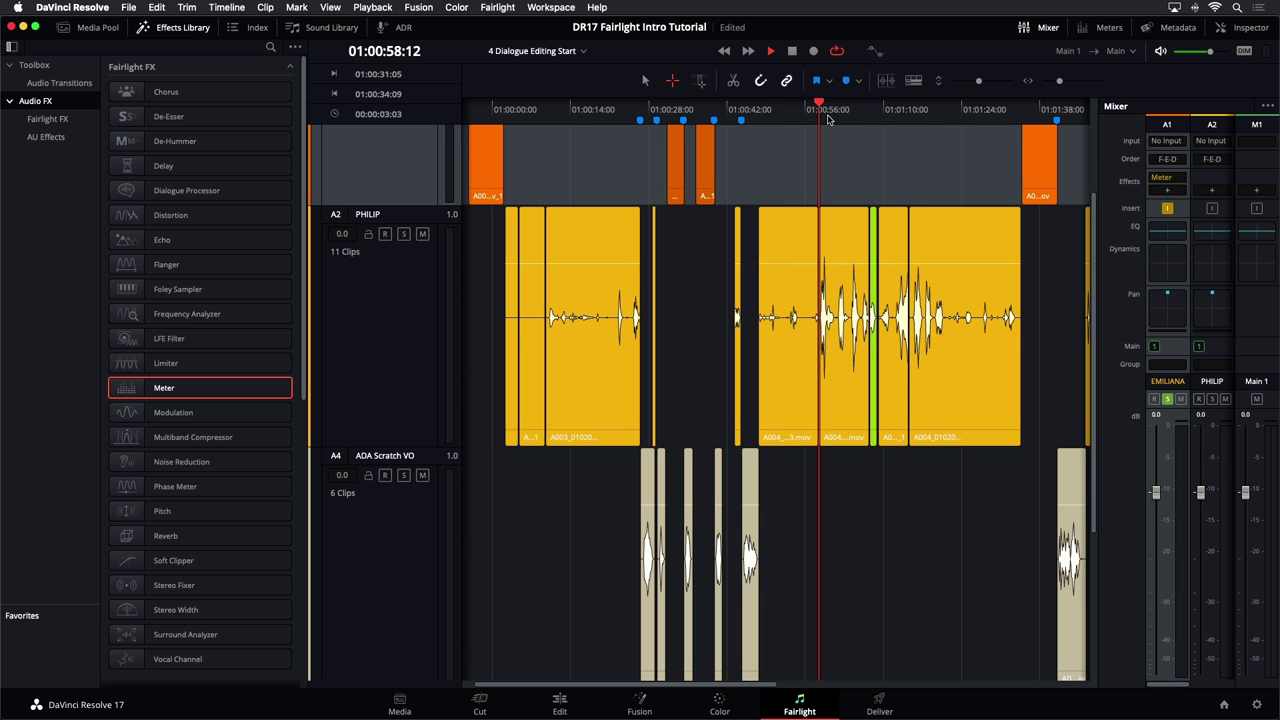
pyautogui.press('super+equal')
pyautogui.press('space')
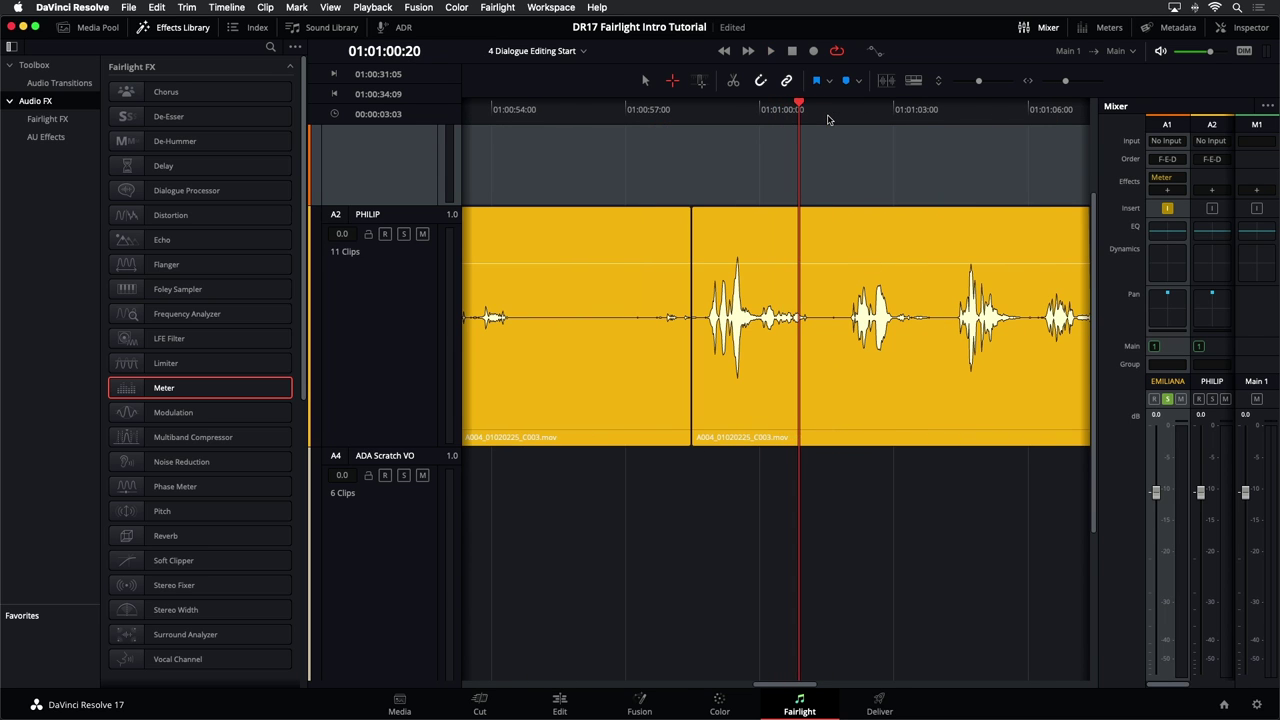
pyautogui.click(404, 234)
pyautogui.scroll(3, 402, 237)
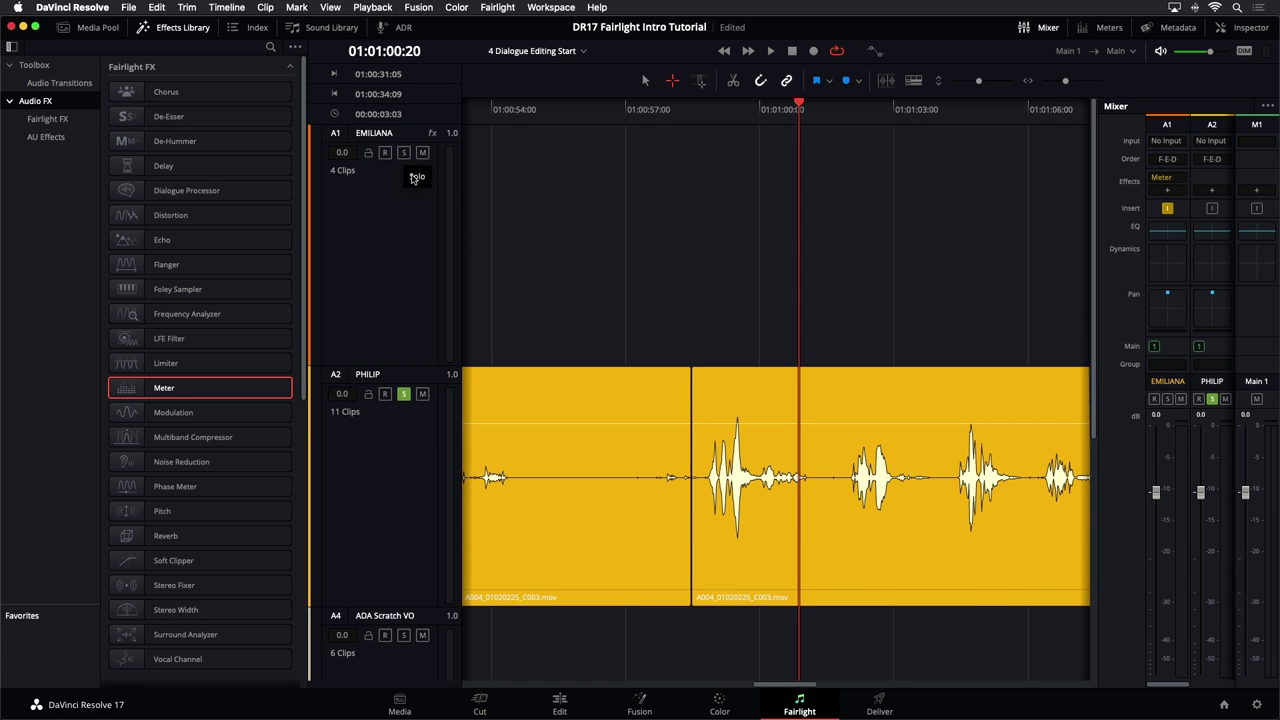
# - Audition the soloed A2 clip from 01:01:00:20 to 01:01:05:20
pyautogui.scroll(-3, 480, 263)
pyautogui.press('space')
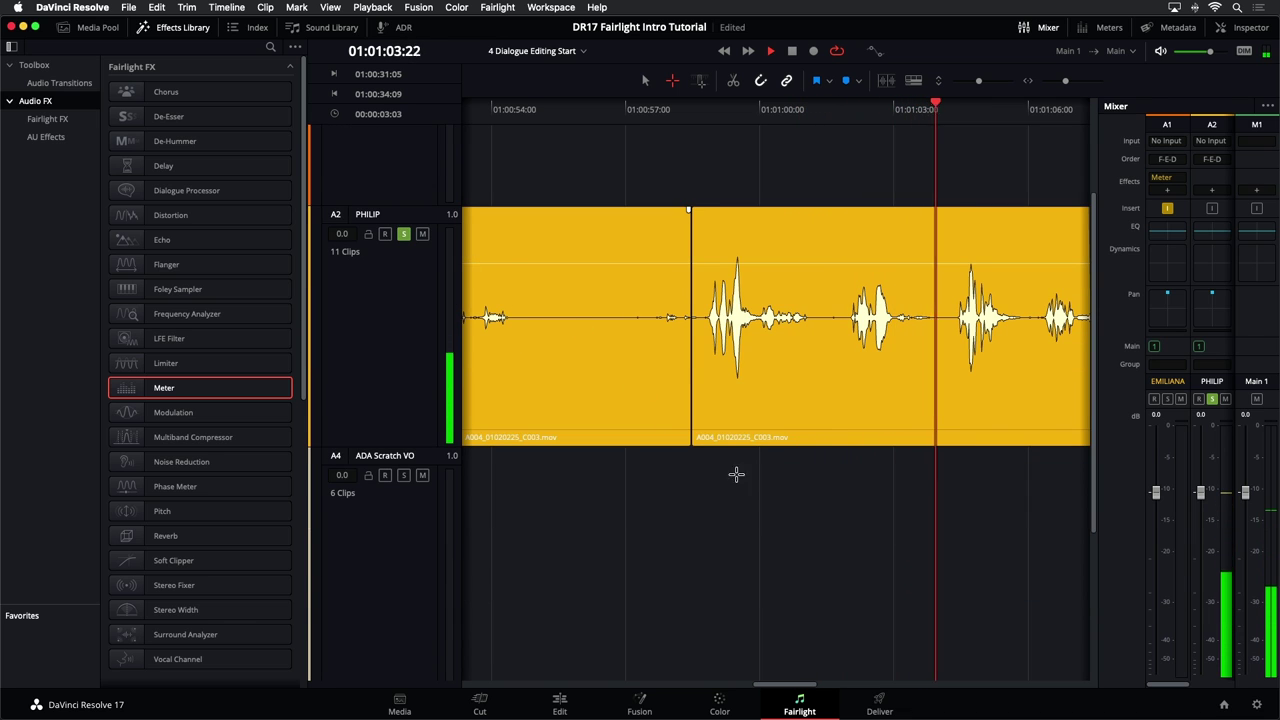
pyautogui.press('space')
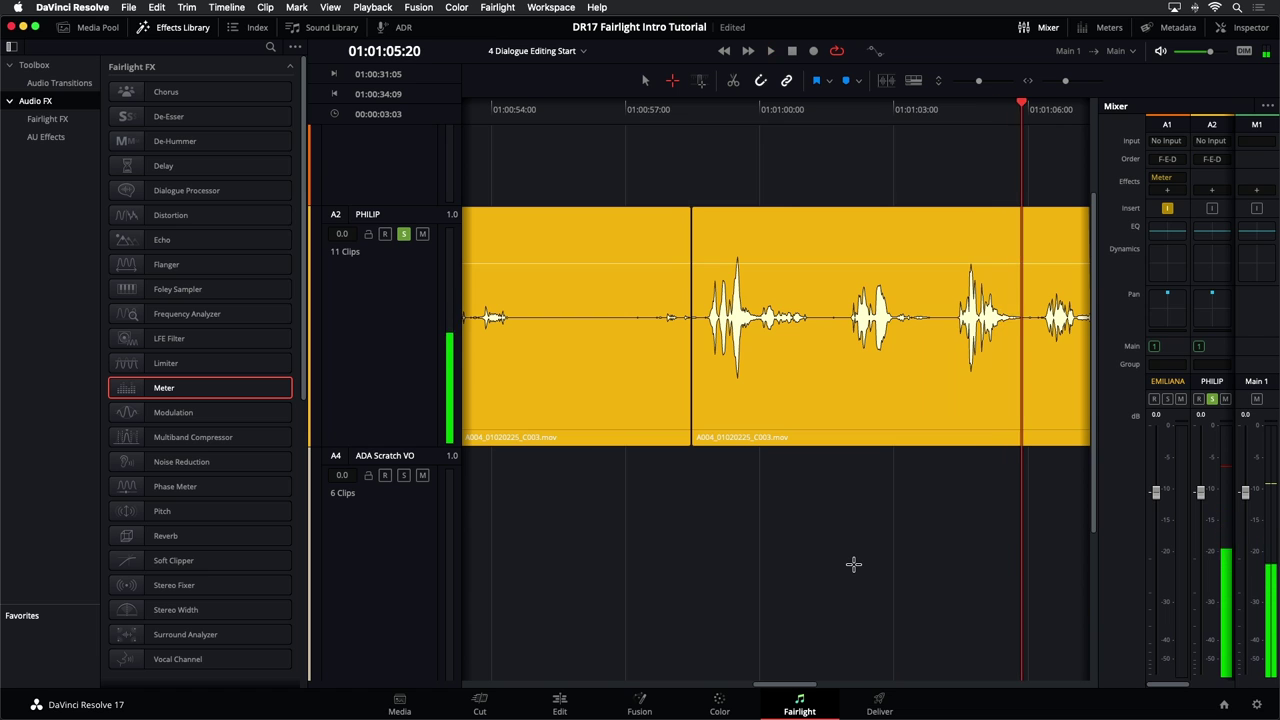
# - Audition the quiet A2 clip before the loud dialogue, from 01:00:47:18 to 01:00:55:07
pyautogui.hotkey('ctrl', '-')
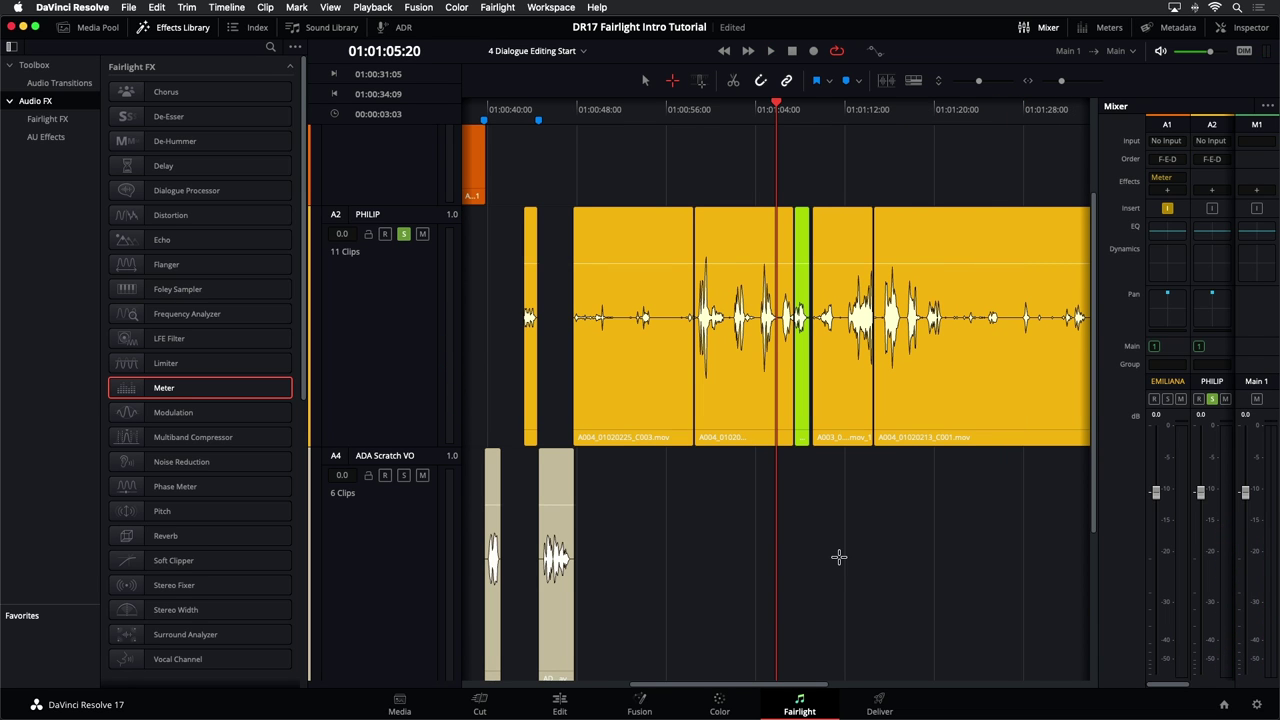
pyautogui.click(581, 109)
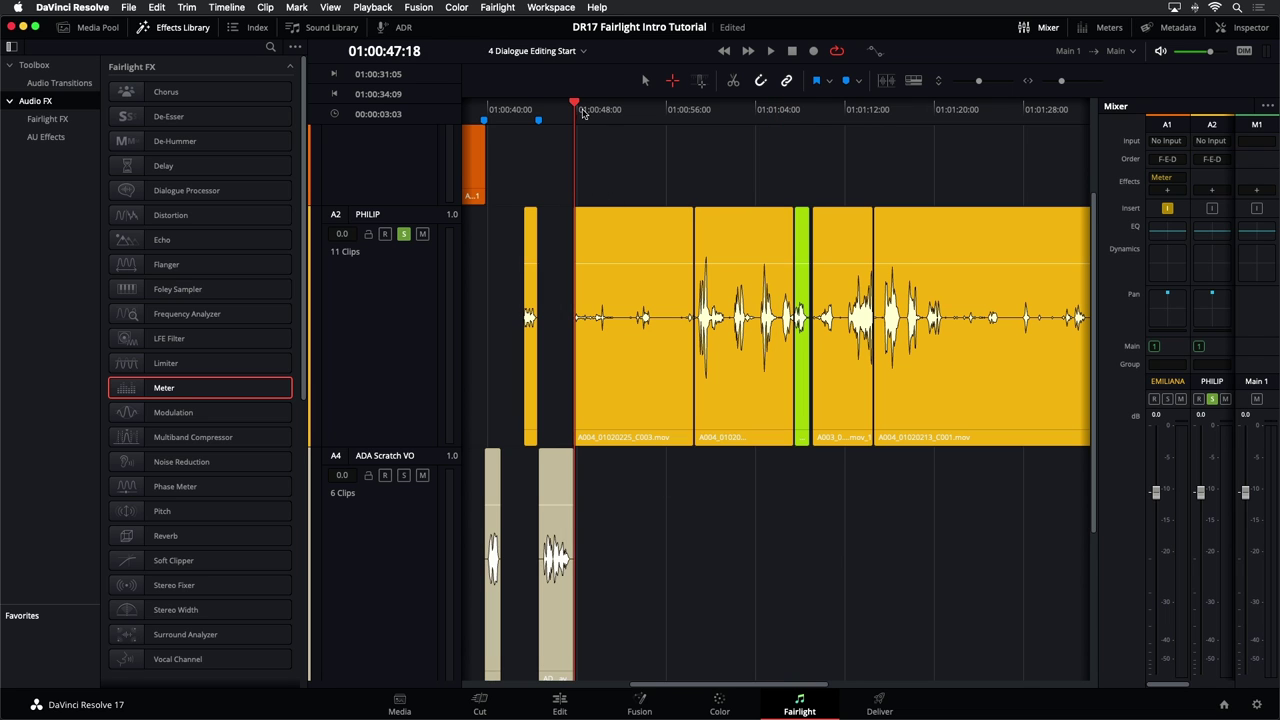
pyautogui.press('space')
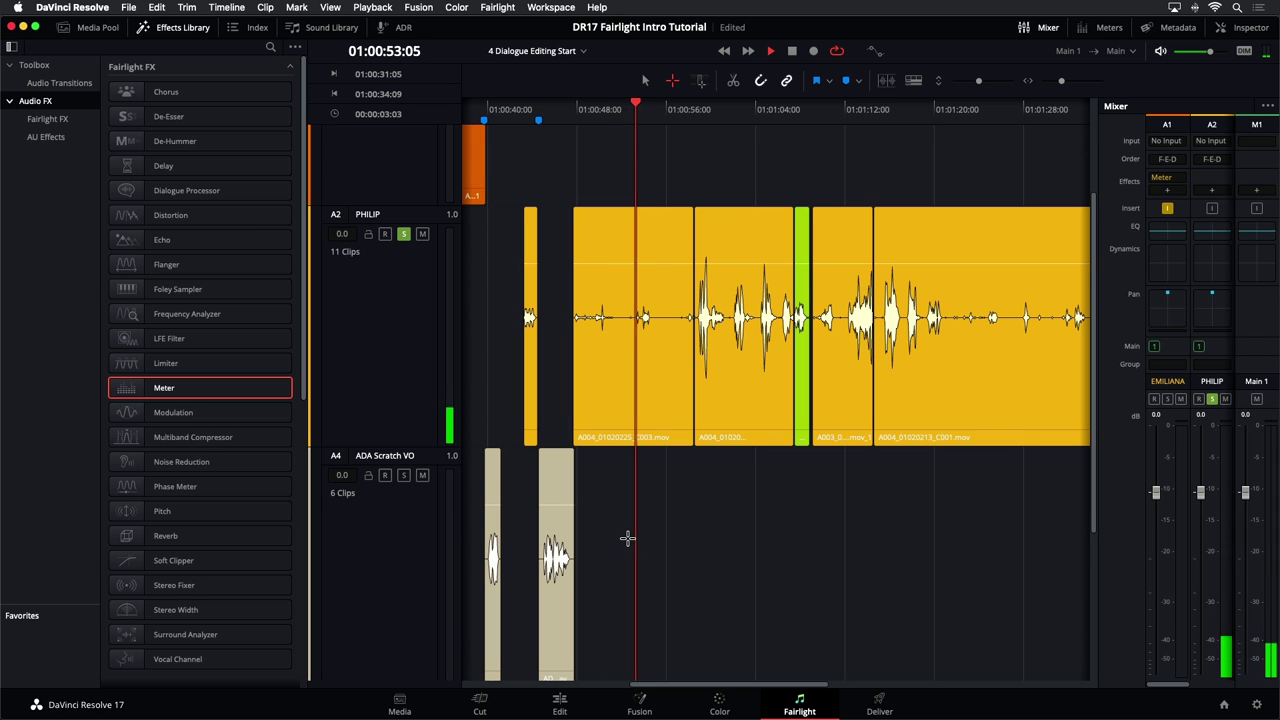
pyautogui.press('space')
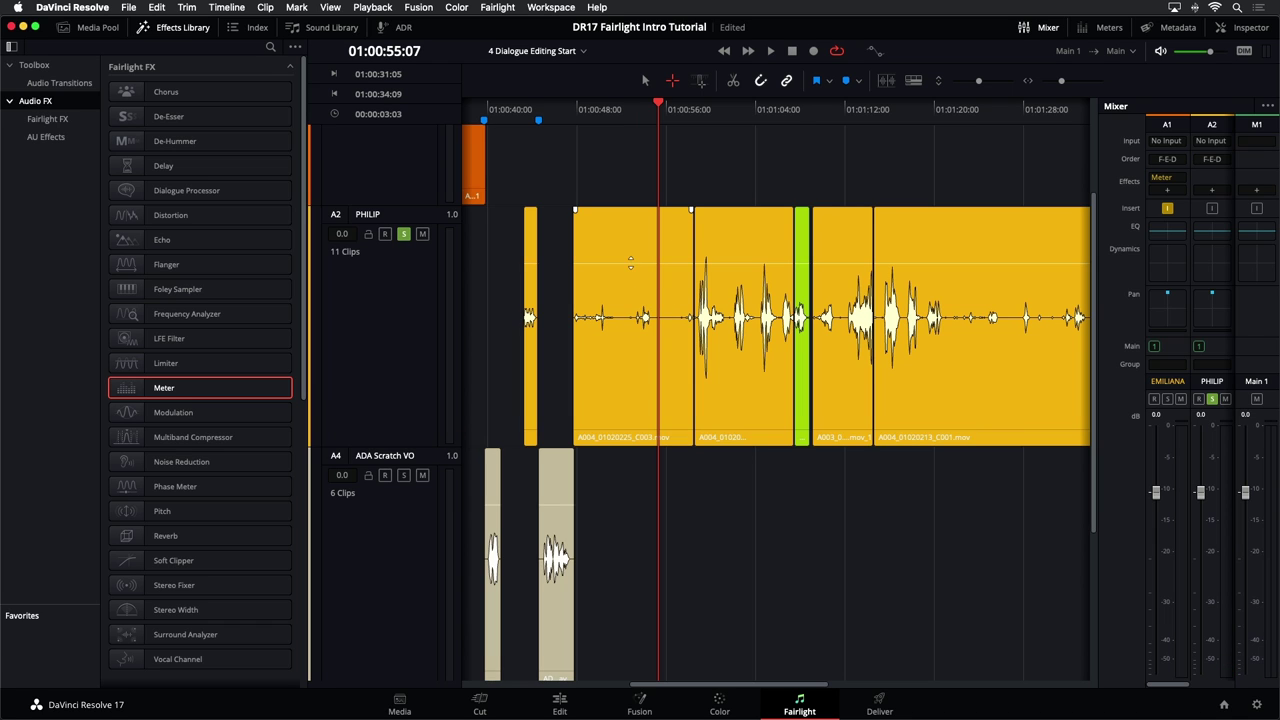
# - Raise the quiet A2 clip's level in two stages, auditioning it to 01:00:54:21 between the adjustments
pyautogui.moveTo(645, 262); pyautogui.dragTo(645, 255)
pyautogui.click(629, 133)
pyautogui.press('space')
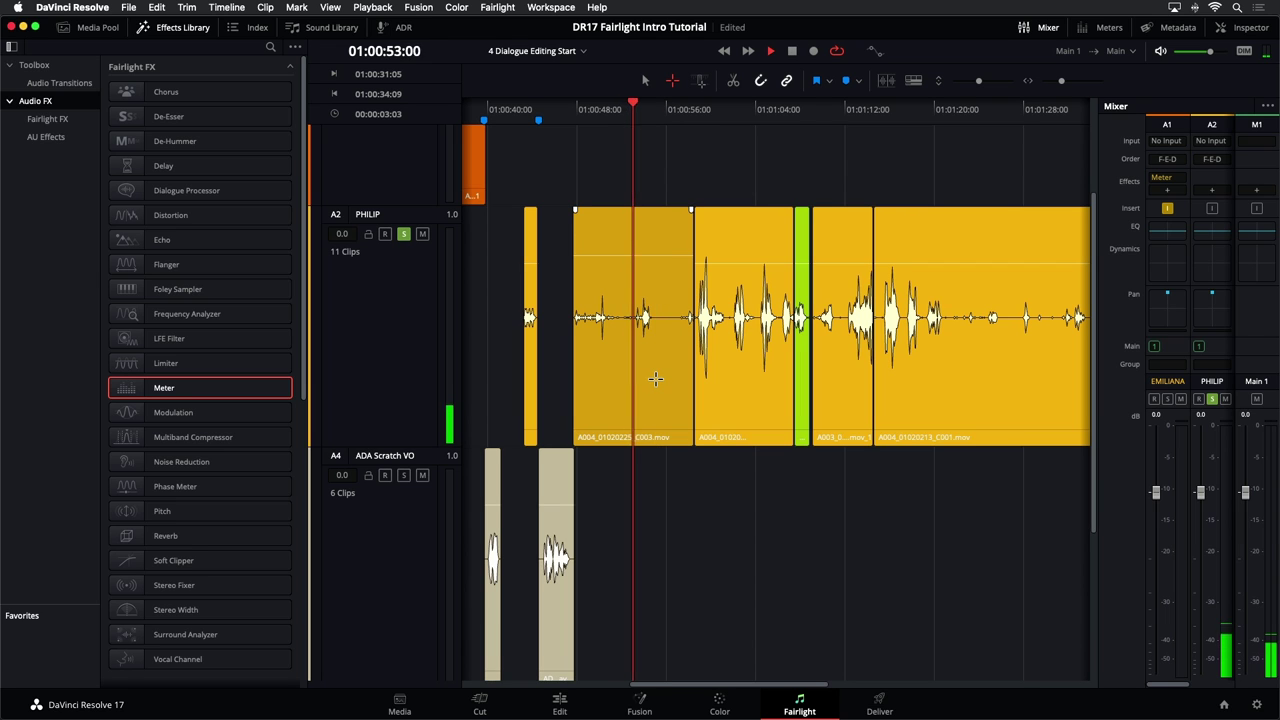
pyautogui.press('space')
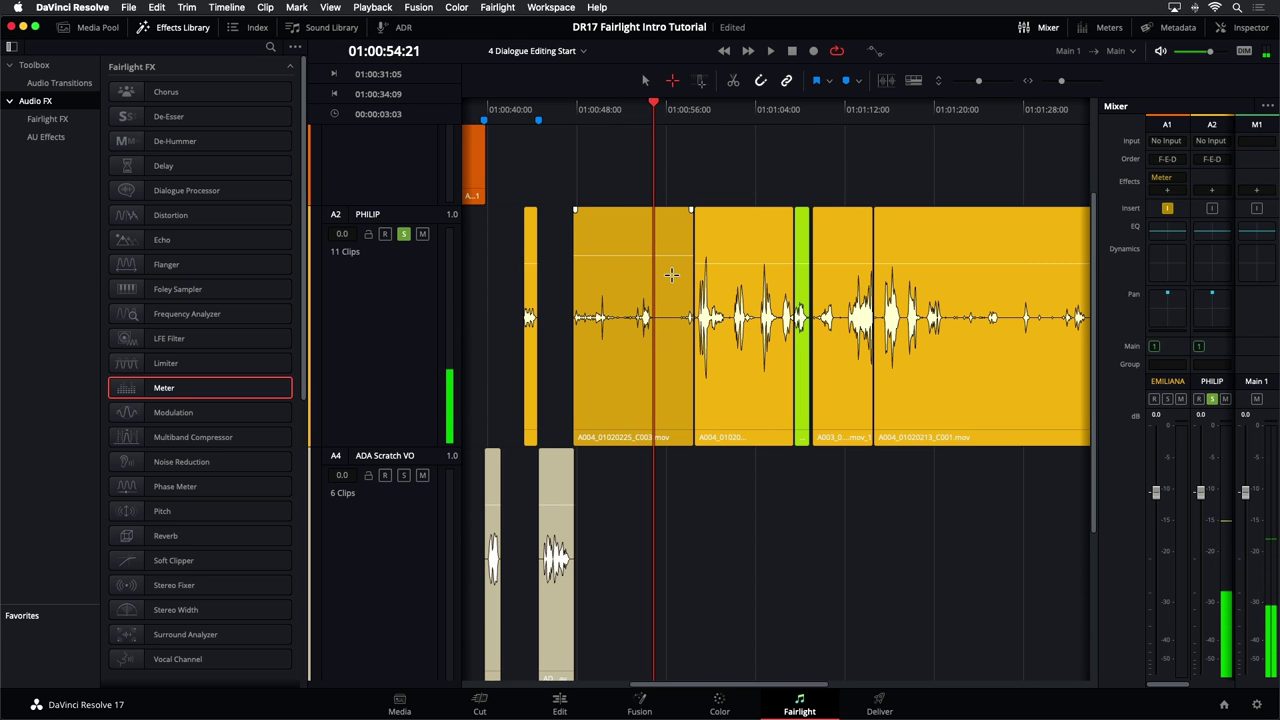
pyautogui.moveTo(668, 255); pyautogui.dragTo(668, 251)
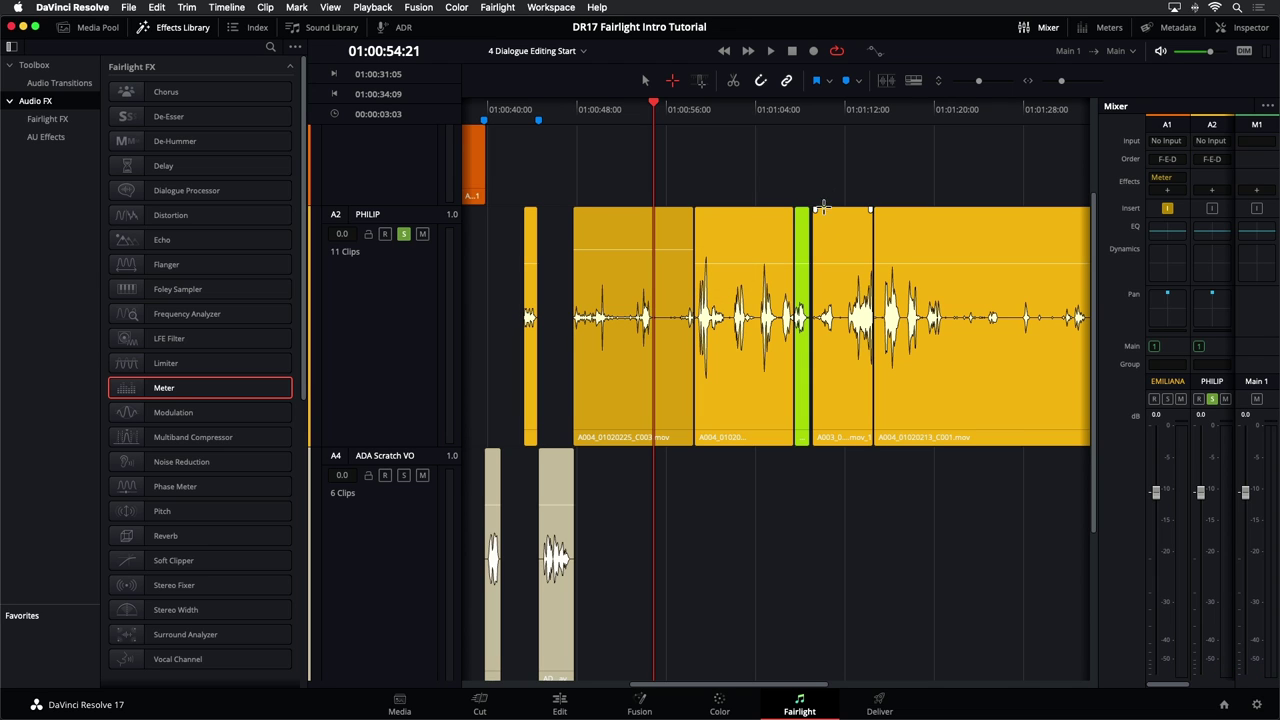
# - Audition the soft opening phrase and louder closing phrase of the A2 clip A003_01020155_C007, stopping at 01:01:13:16
pyautogui.click(843, 121)
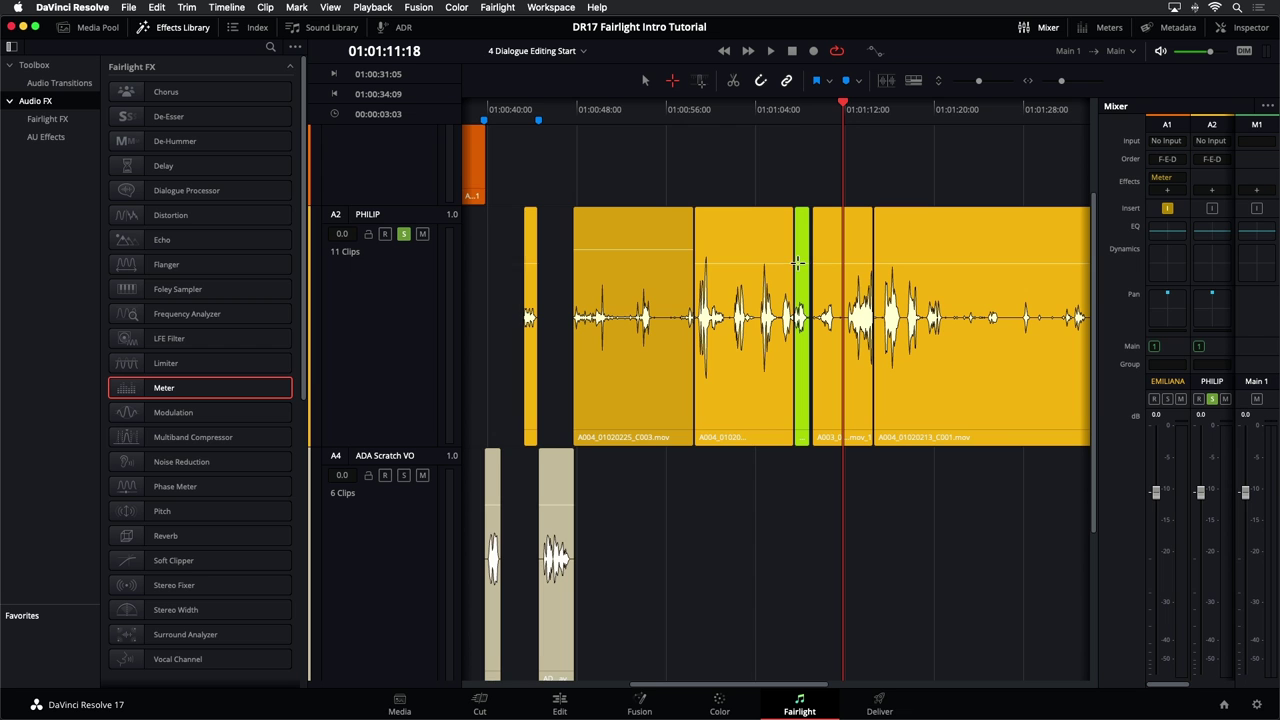
pyautogui.scroll(5, 797, 263)
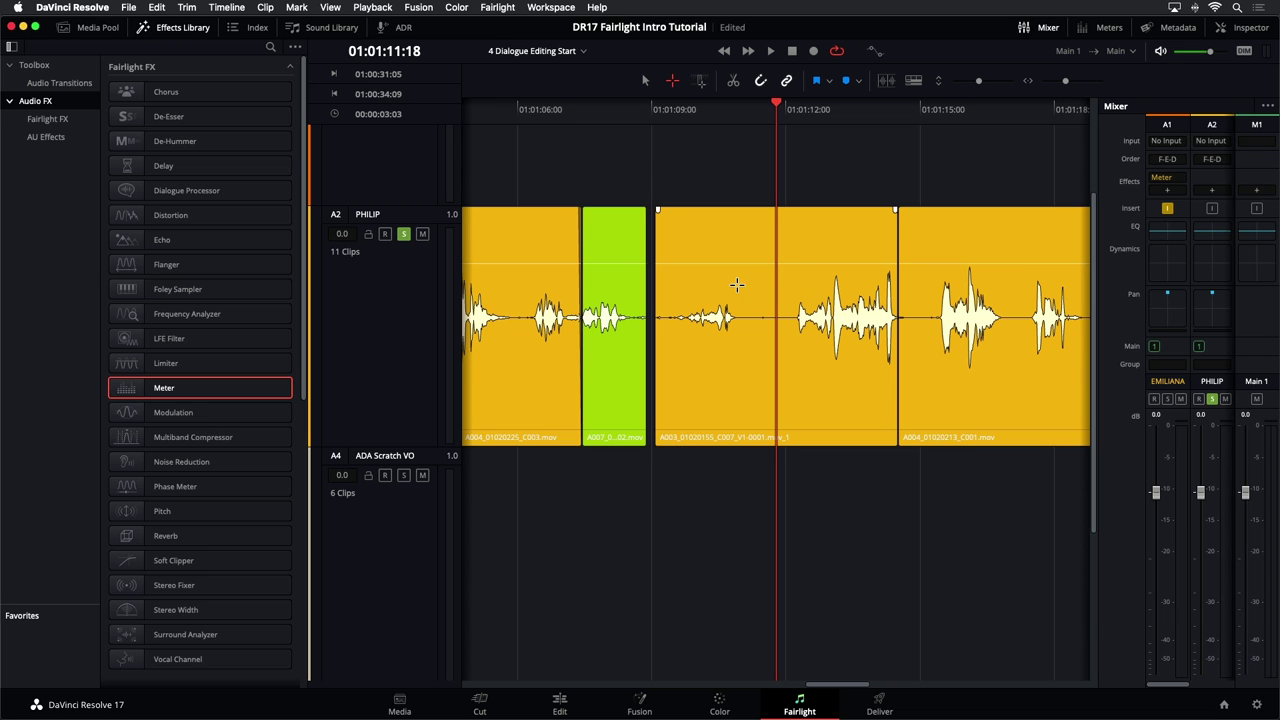
pyautogui.click(697, 110)
pyautogui.press('space')
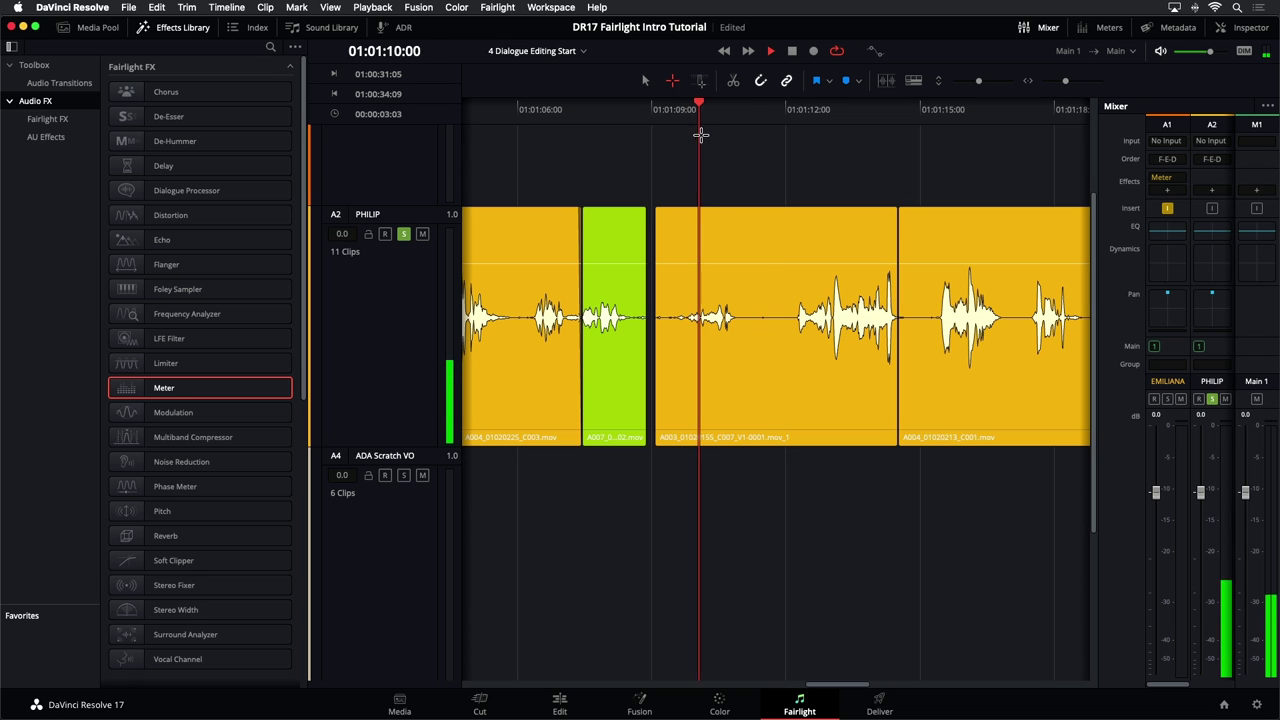
pyautogui.click(817, 117)
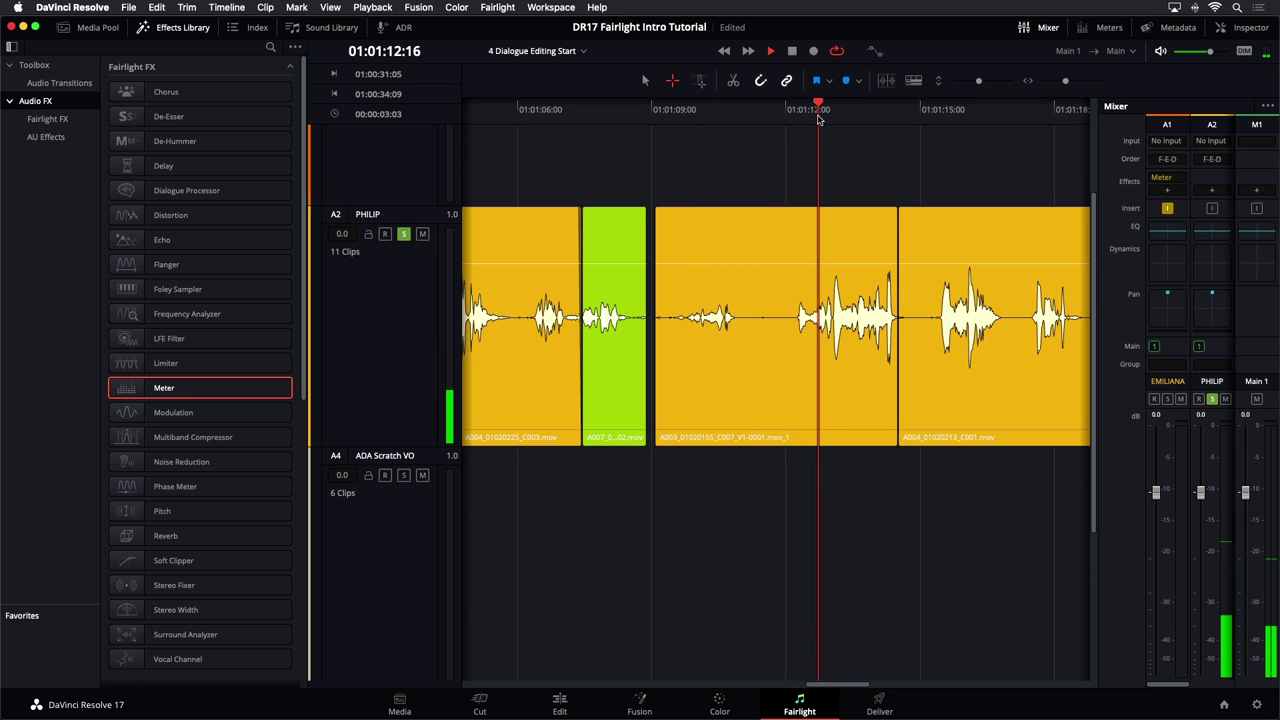
pyautogui.press('space')
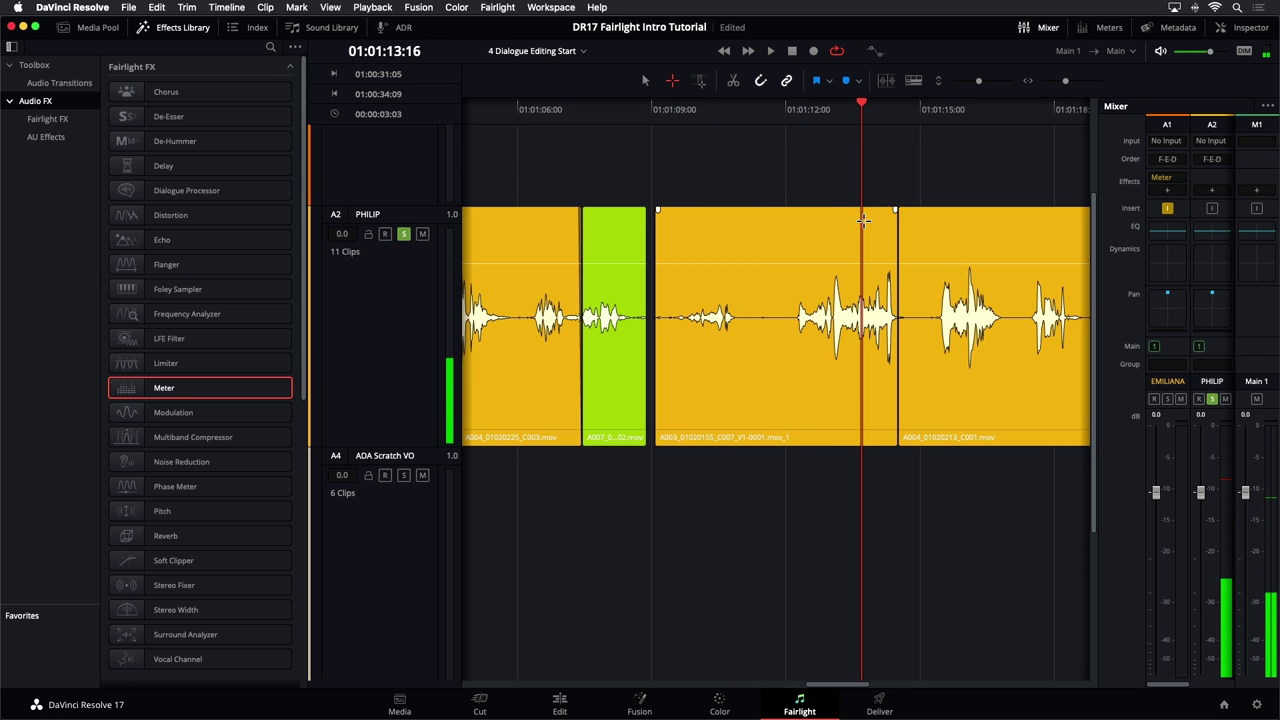
# - Add two volume keyframes between the A2 clip's phrases, raise the opening phrase to about 6.5 dB, and audition through 01:01:15:01
pyautogui.keyDown('alt'); pyautogui.click(753, 263); pyautogui.keyUp('alt')
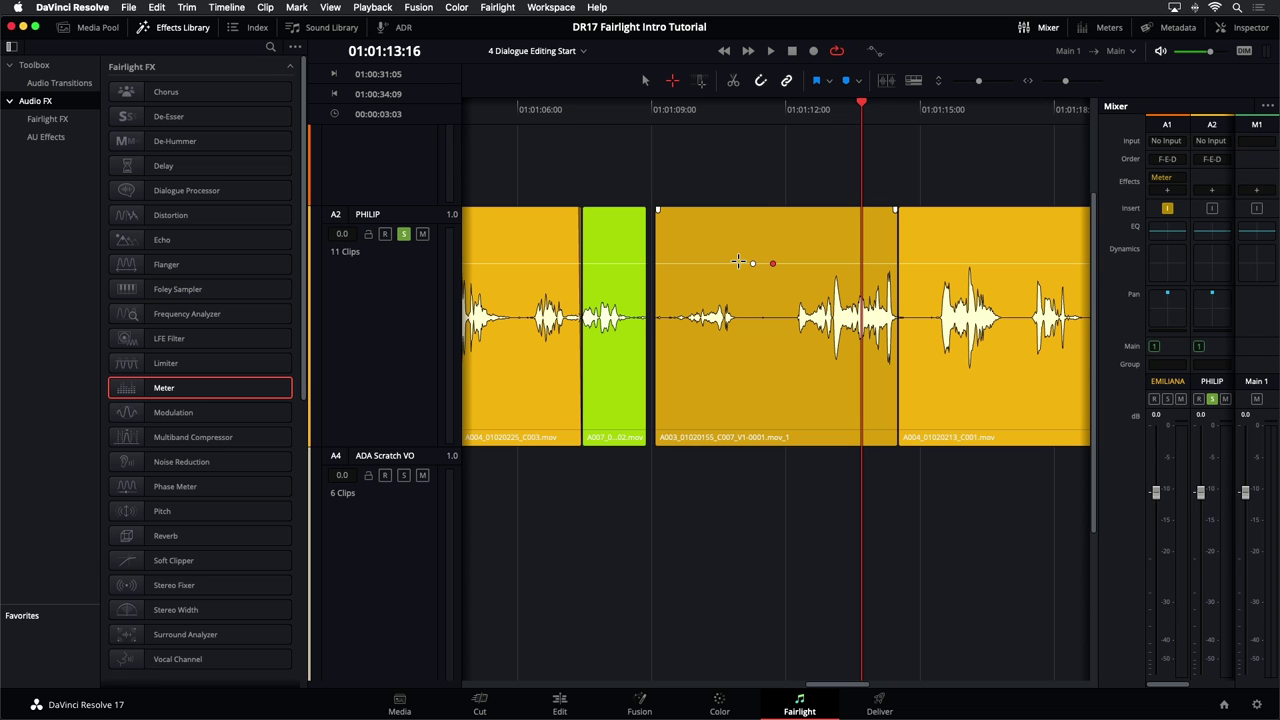
pyautogui.moveTo(734, 264); pyautogui.dragTo(765, 266)
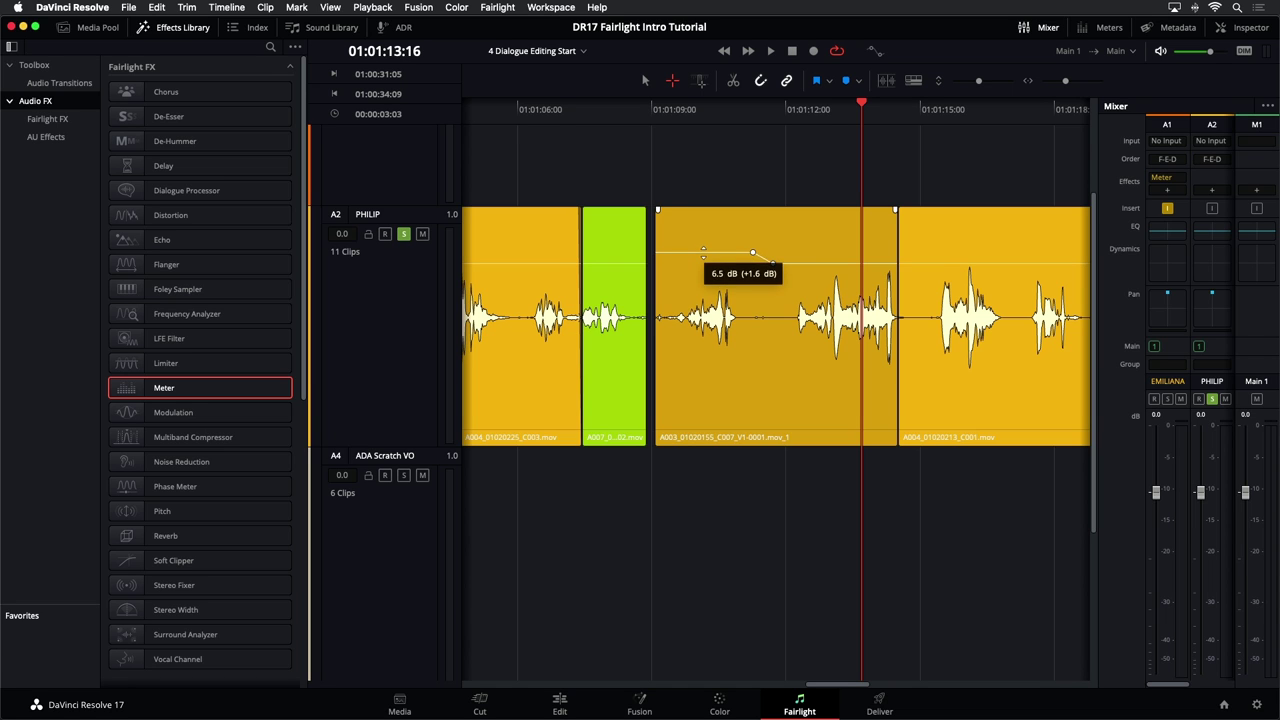
pyautogui.click(703, 115)
pyautogui.press('space')
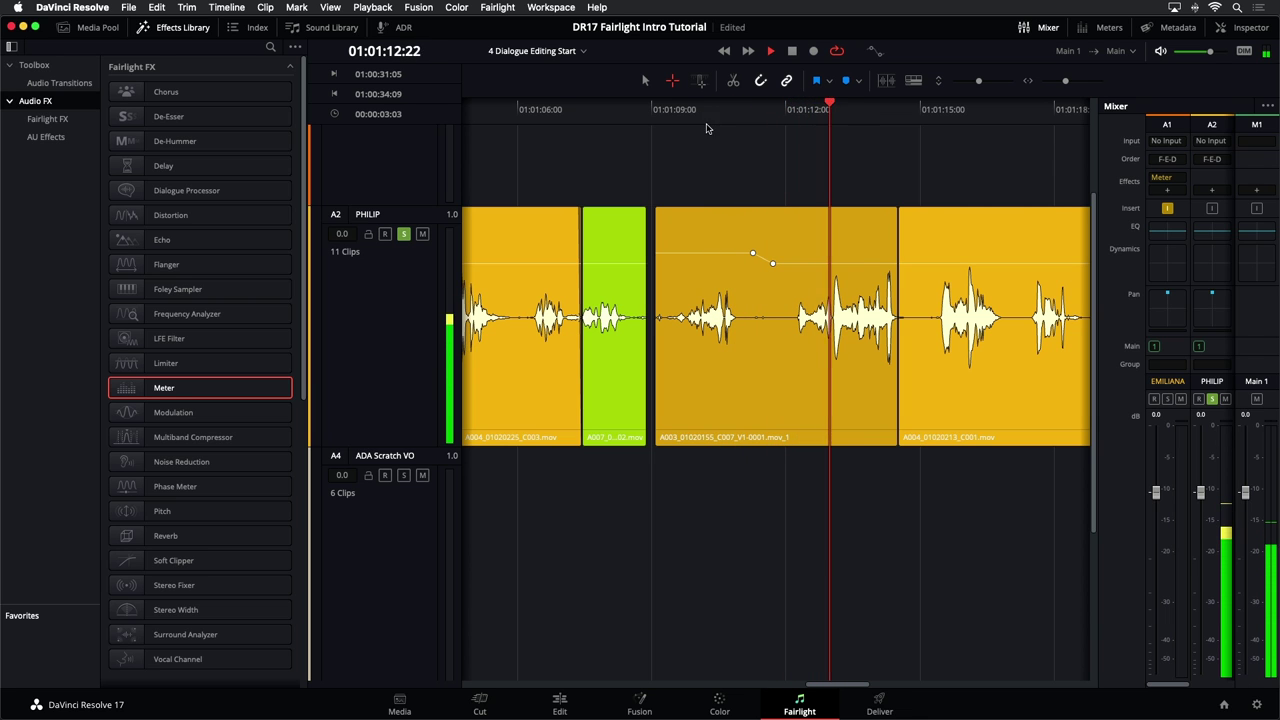
pyautogui.press('space')
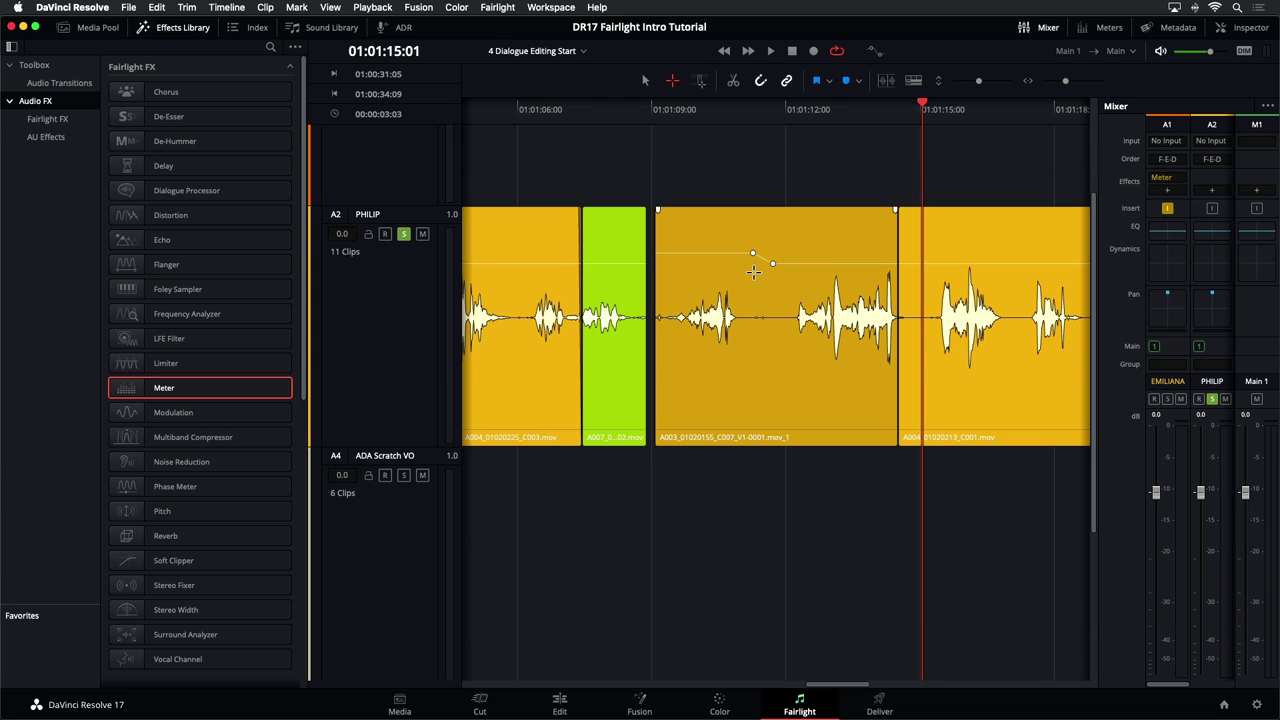
# - Add four volume keyframes around the loud peak after 01:01:12:22 in the A2 clip and lower the level between them
pyautogui.click(826, 110)
pyautogui.scroll(5, 826, 110)
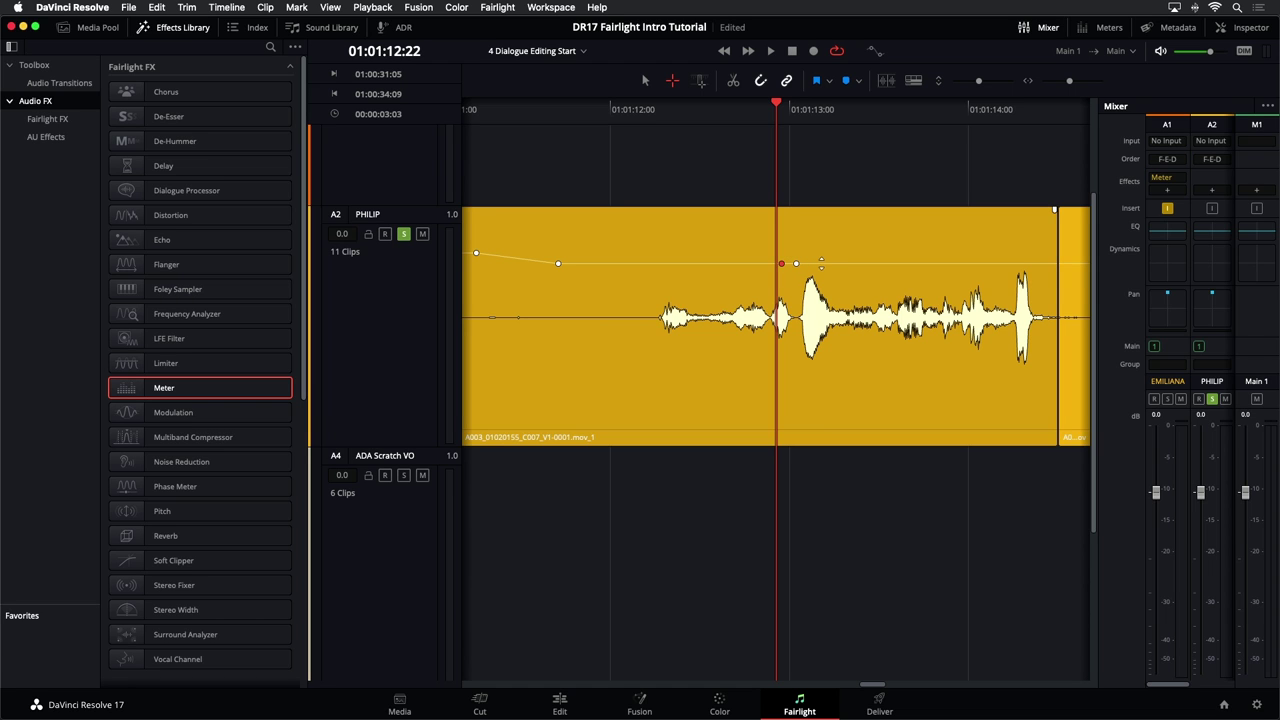
pyautogui.click(833, 264)
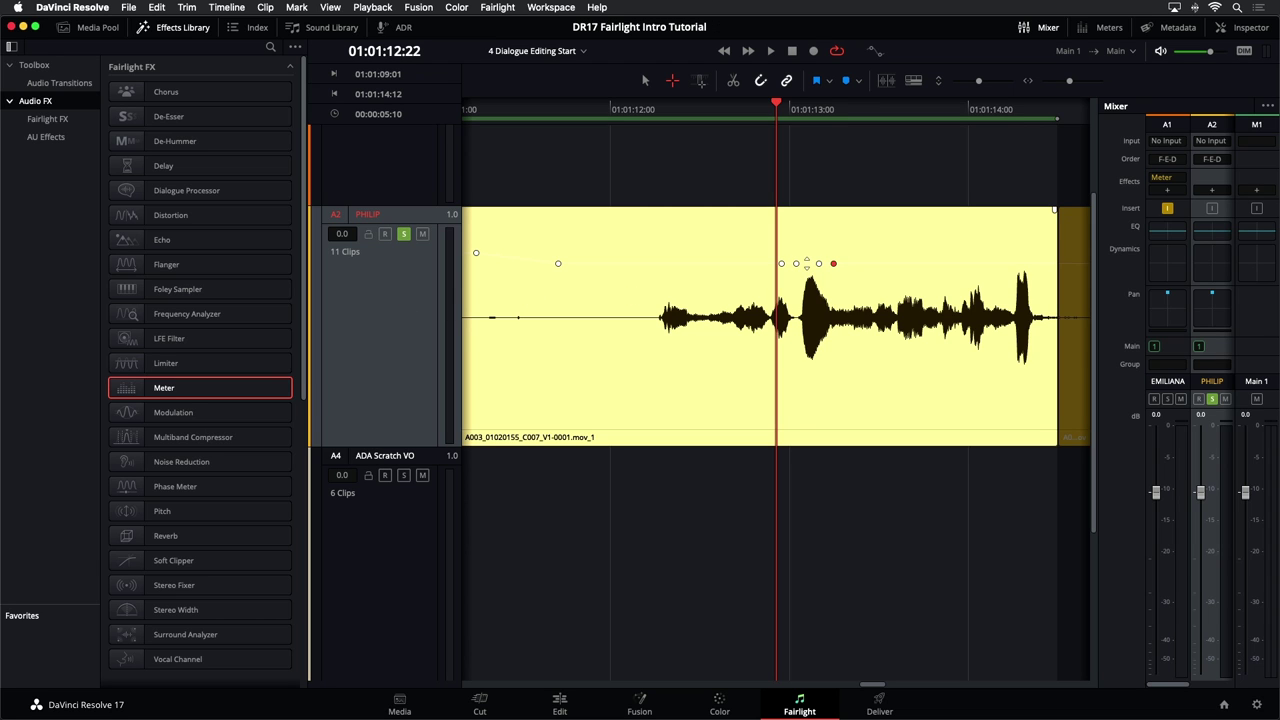
pyautogui.press('a')
pyautogui.moveTo(807, 263)
pyautogui.mouseDown()
pyautogui.moveTo(807, 250)
pyautogui.moveTo(812, 275)
pyautogui.moveTo(812, 245)
pyautogui.moveTo(815, 271)
pyautogui.mouseUp()
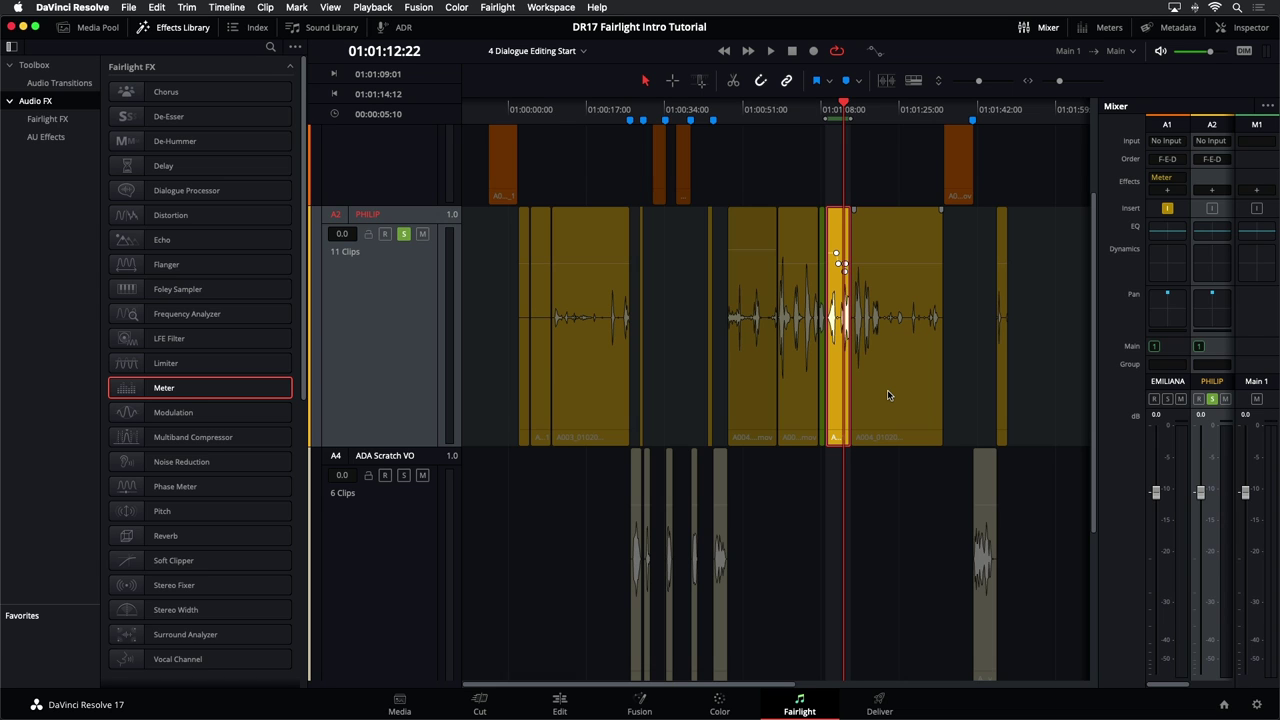
# - Select the ADA Scratch VO track A4 and turn off the solo on track A2
pyautogui.click(973, 357)
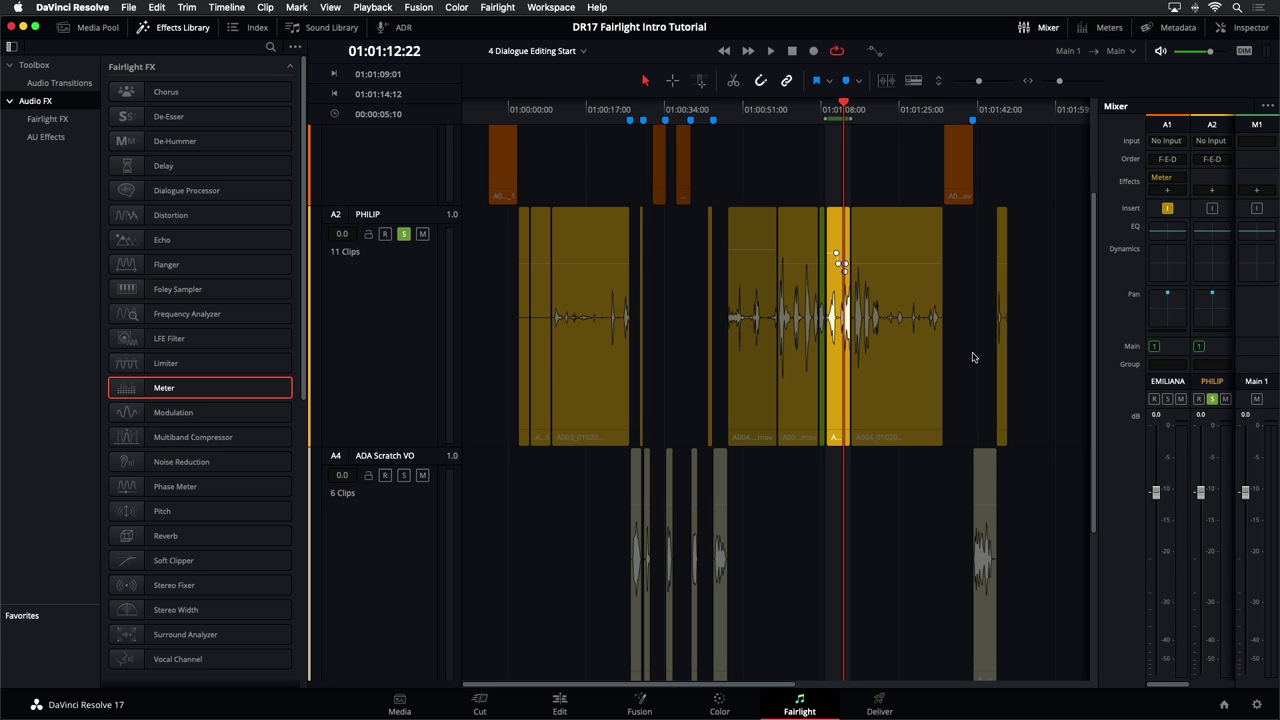
pyautogui.click(380, 551)
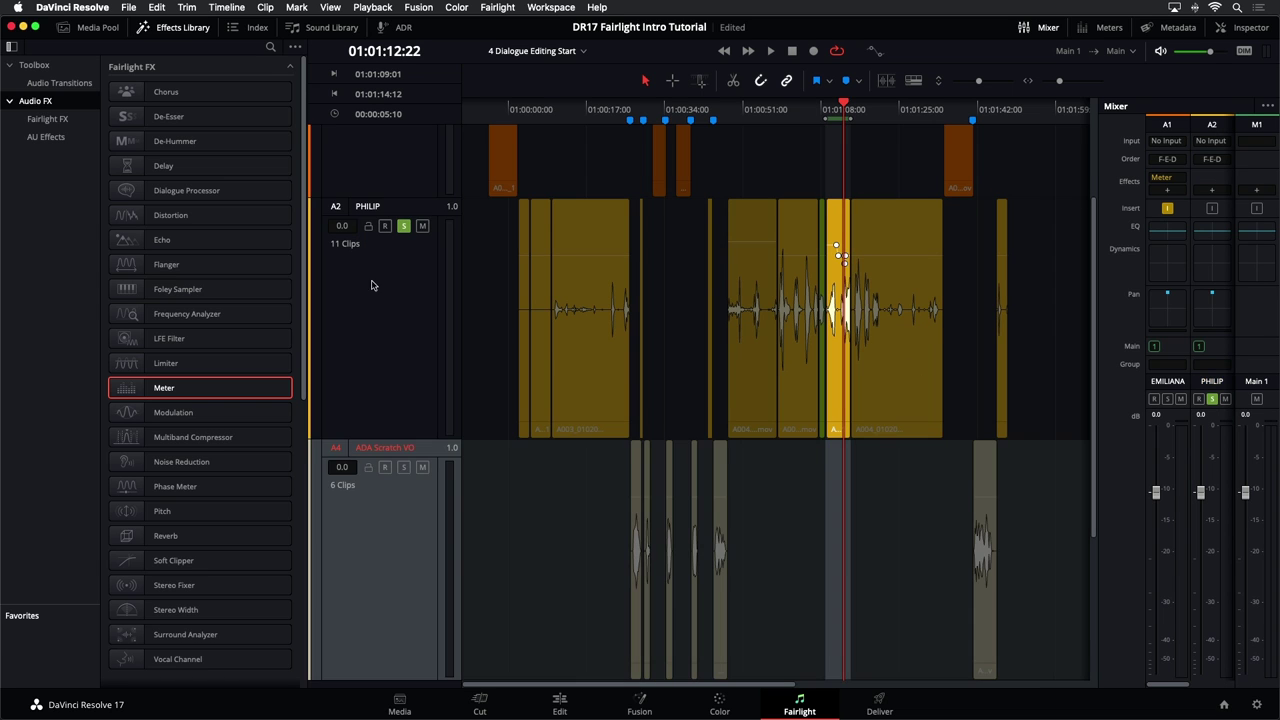
pyautogui.scroll(-2, 391, 240)
pyautogui.scroll(4, 393, 241)
pyautogui.scroll(2, 400, 255)
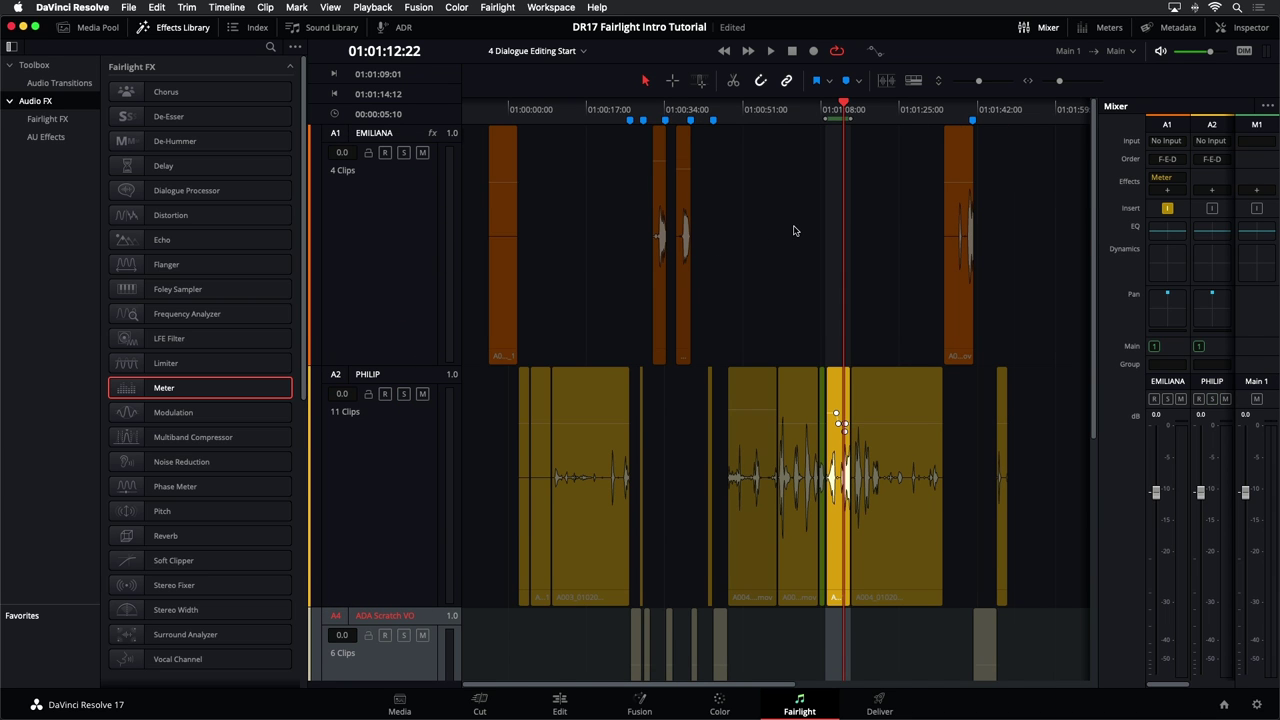
# - Hide the Effects Library and clear the range selection from the timeline
pyautogui.scroll(1, 795, 231)
pyautogui.scroll(-4, 795, 231)
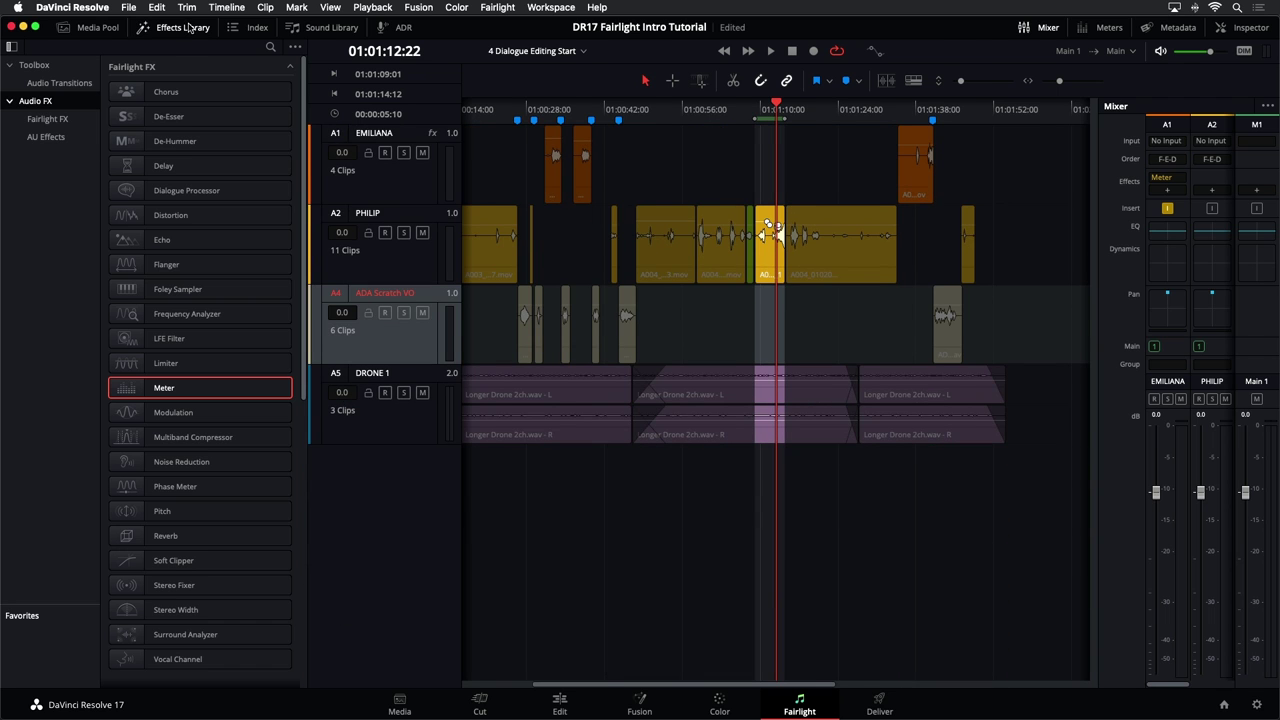
pyautogui.click(188, 28)
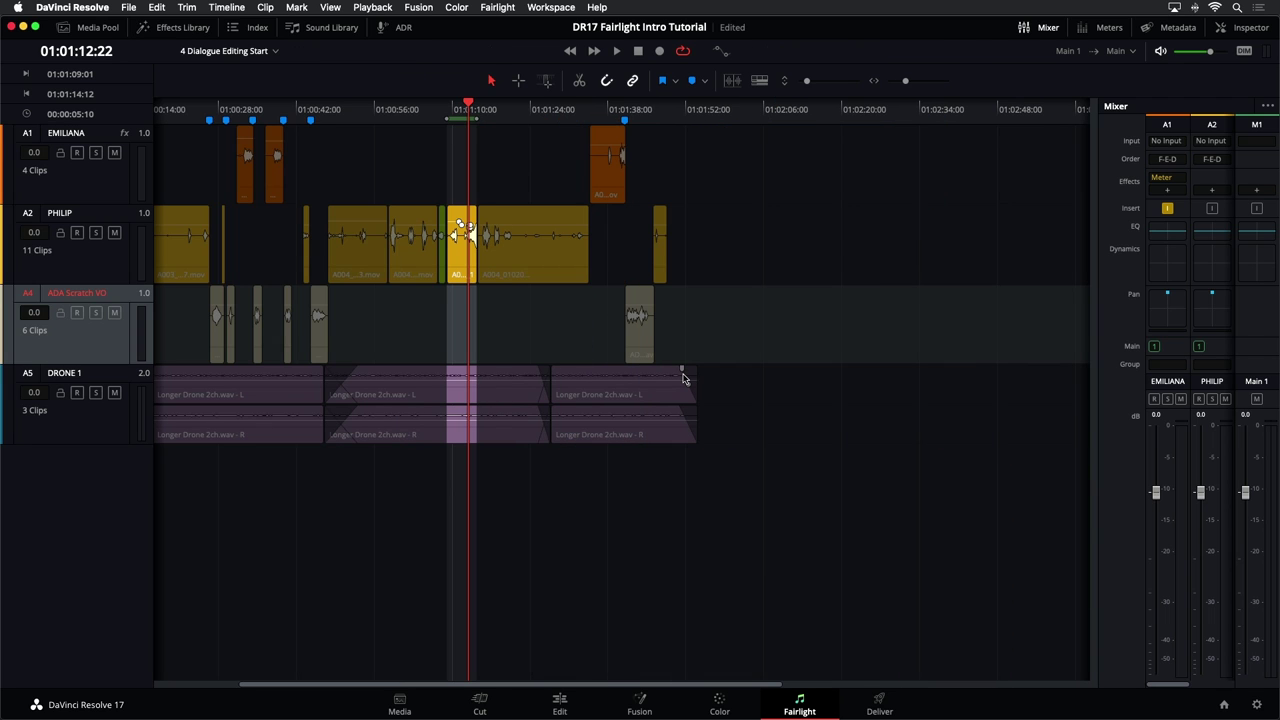
pyautogui.press('Escape')
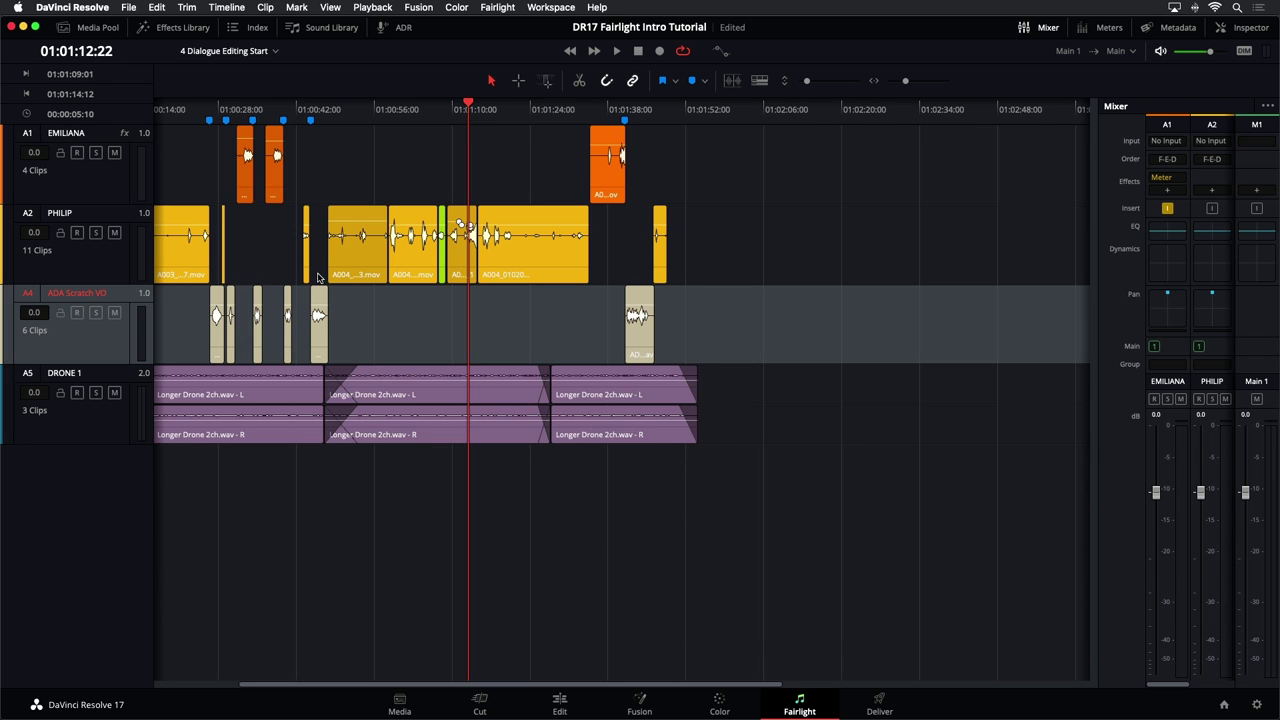
# - Normalize the first ADA Scratch VO clip at 01:00:26:11 to -9.0 dBFS using the Sample Peak Program mode
pyautogui.click(203, 114)
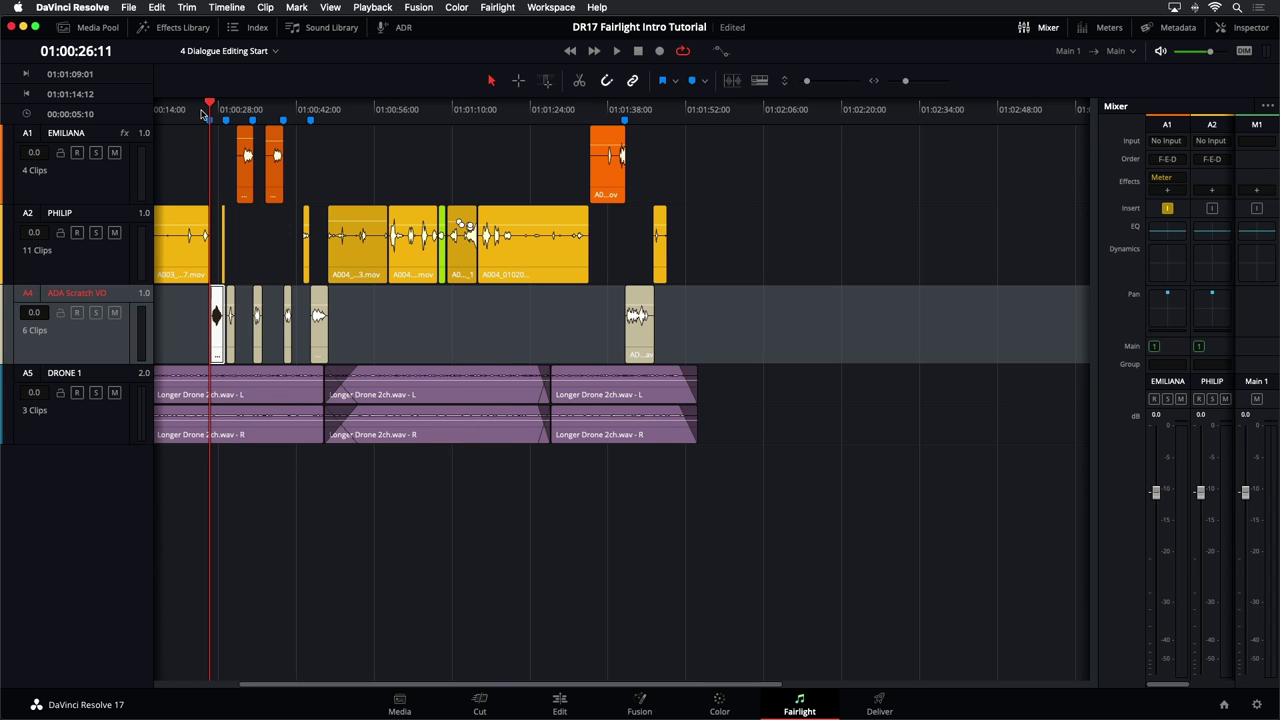
pyautogui.press('super+equal')
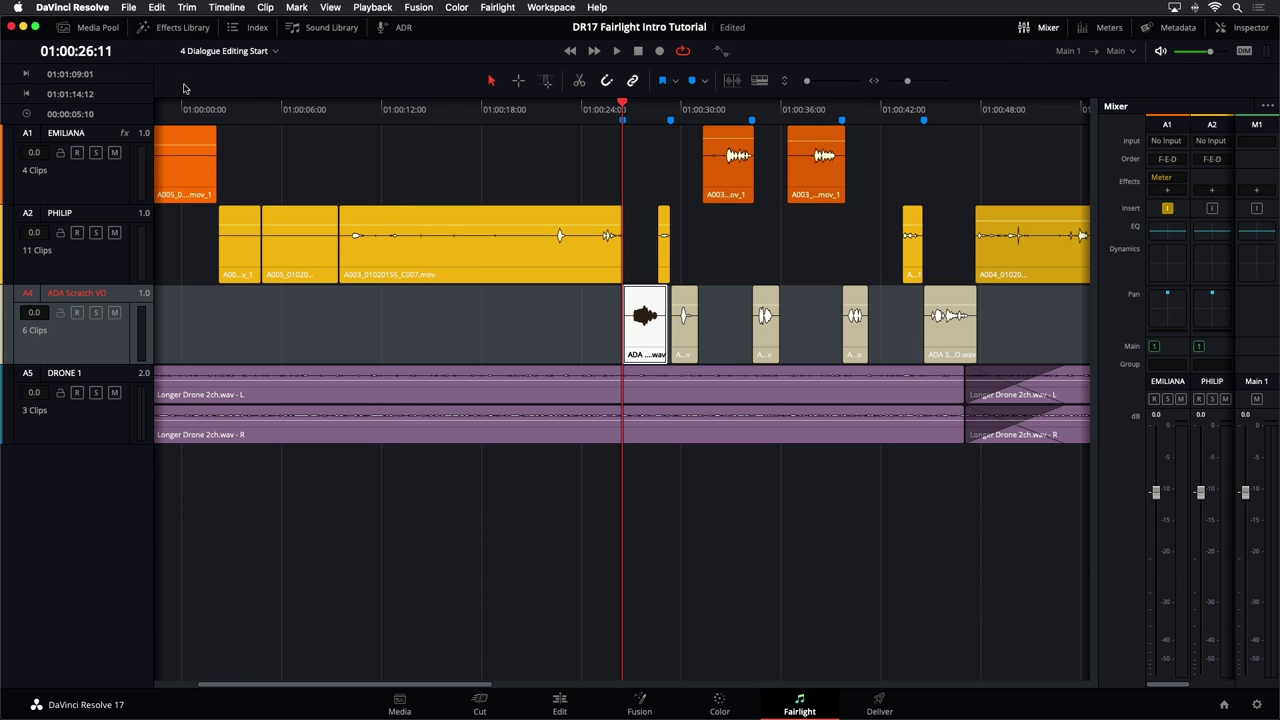
pyautogui.click(645, 333)
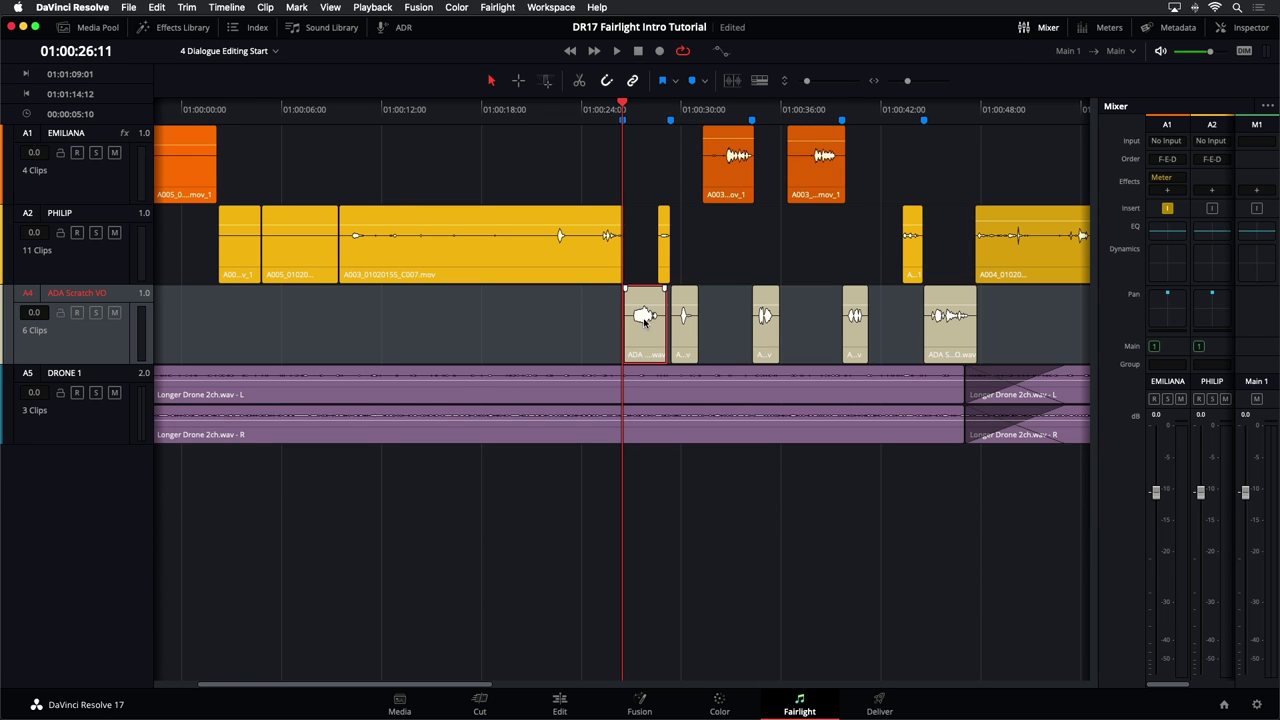
pyautogui.rightClick(645, 320)
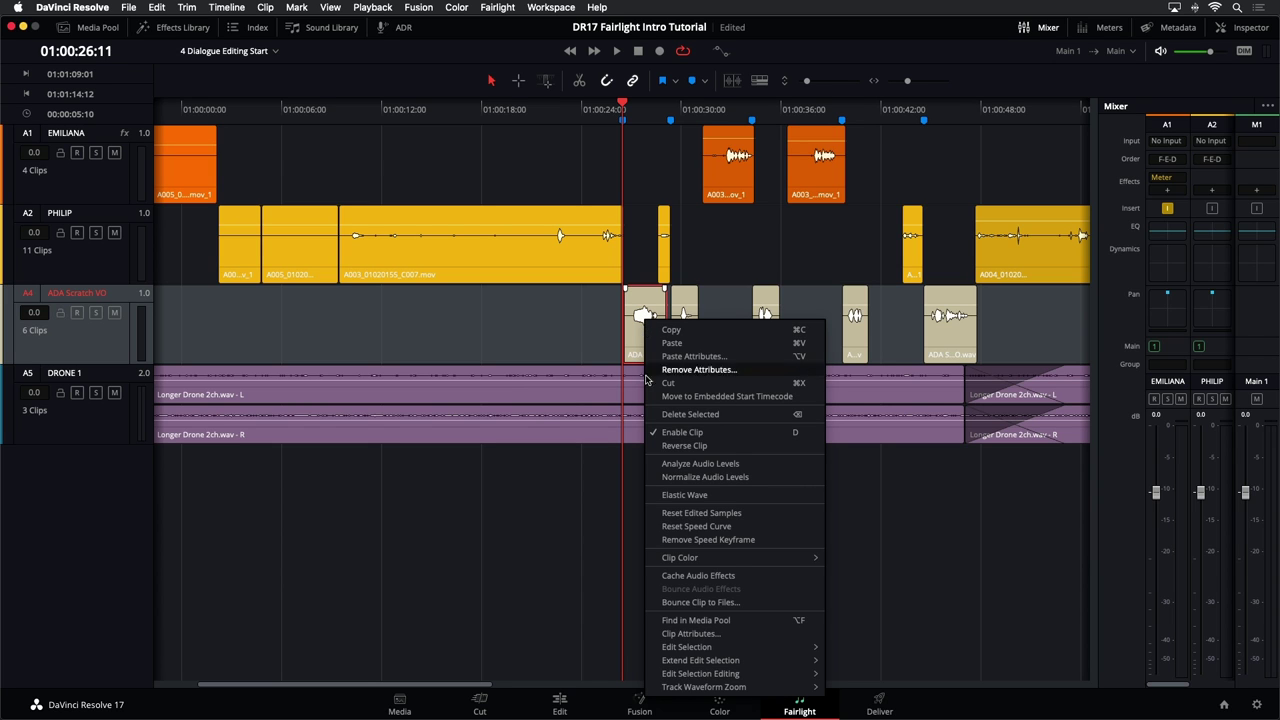
pyautogui.click(673, 478)
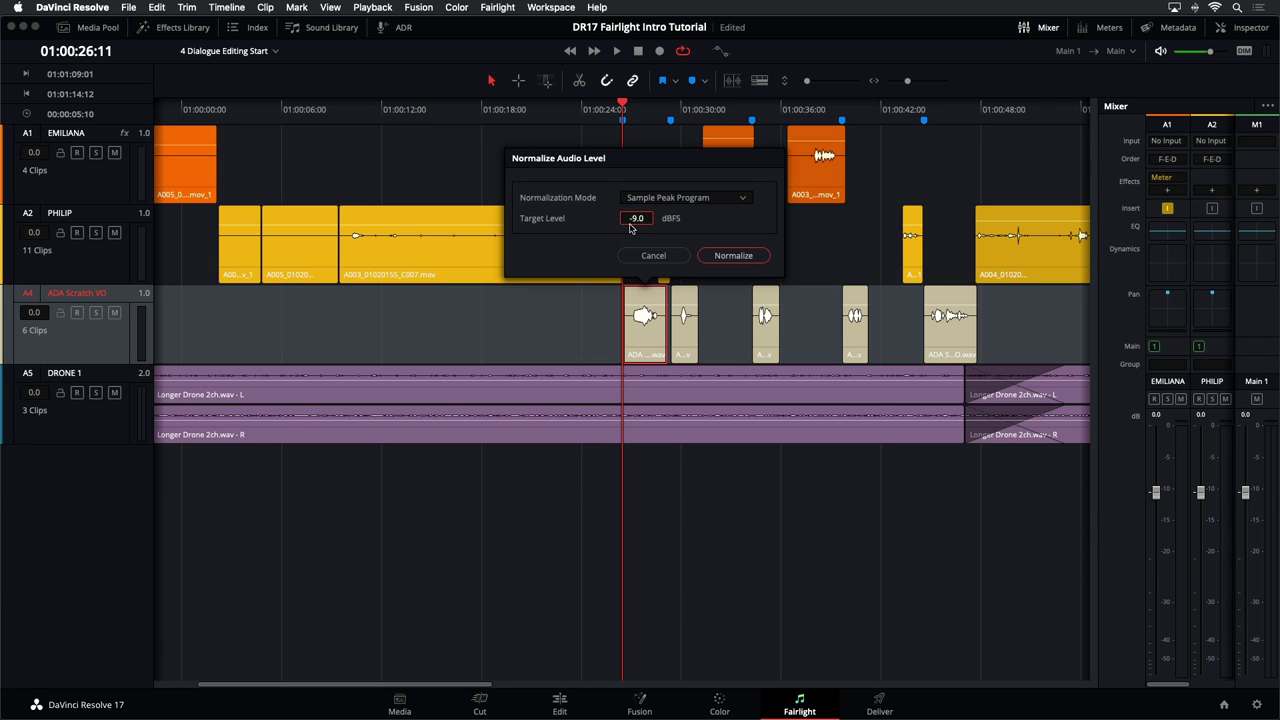
pyautogui.click(745, 198)
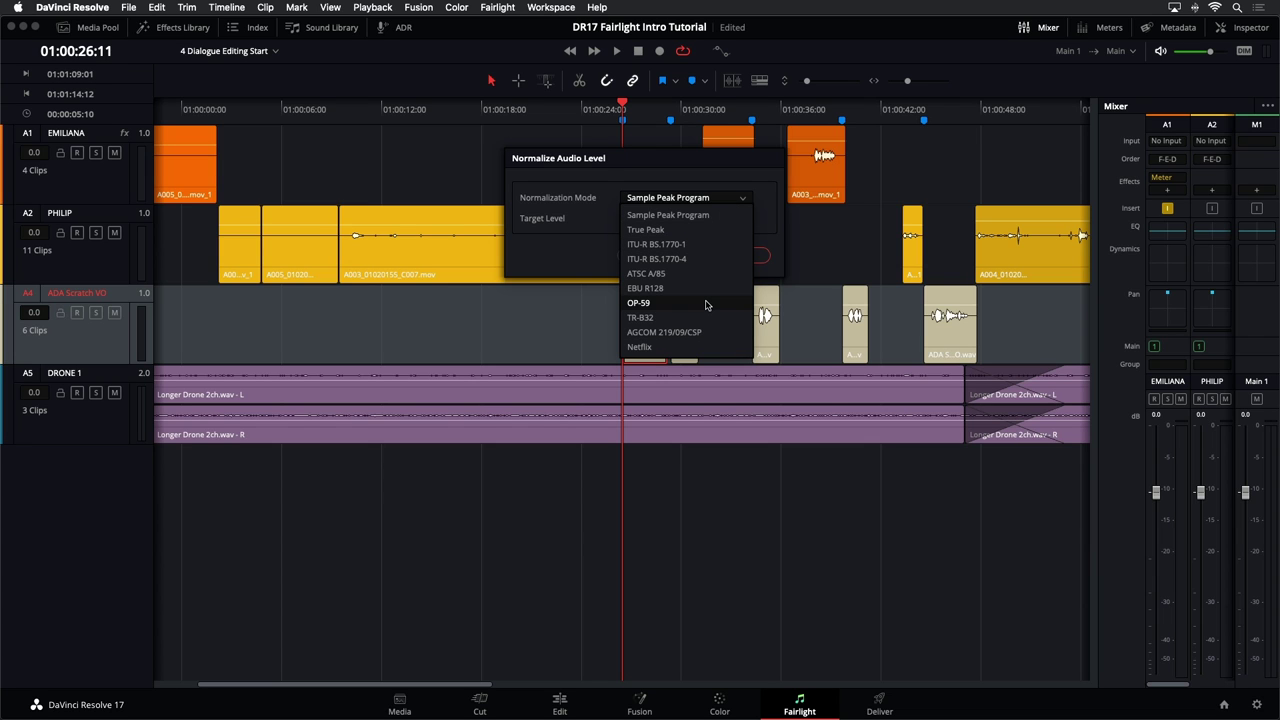
pyautogui.click(711, 215)
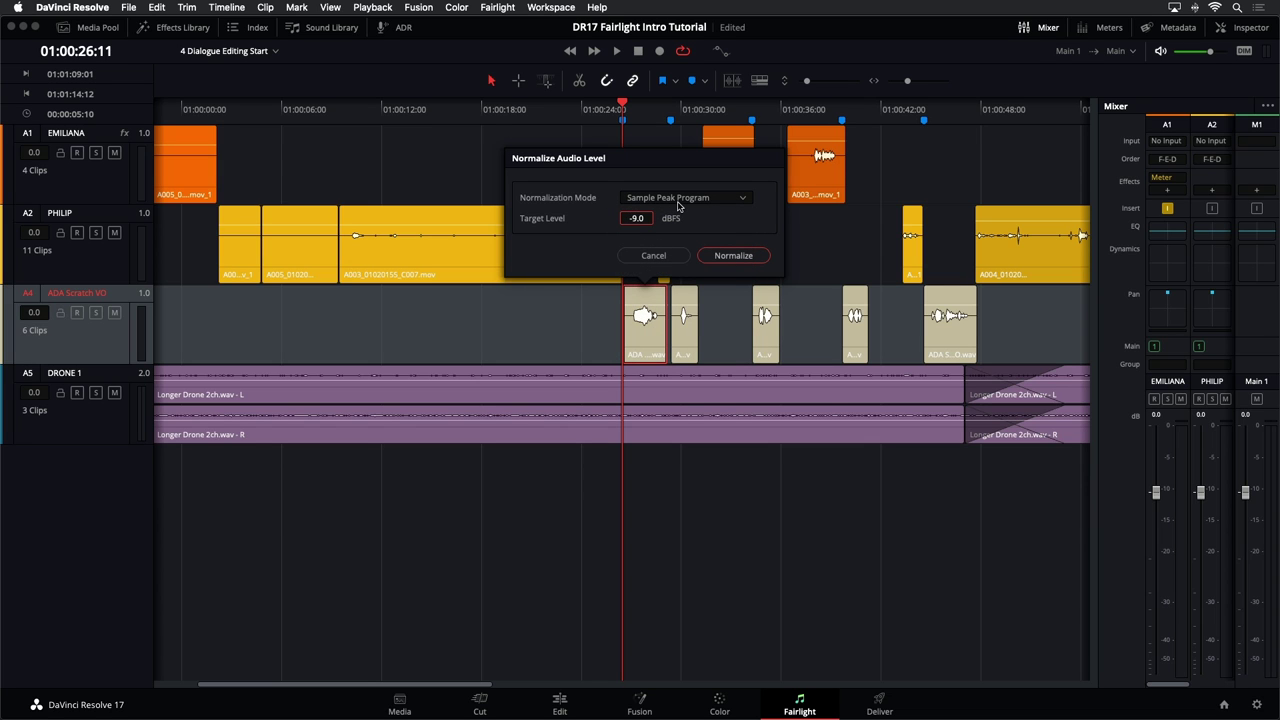
pyautogui.click(740, 256)
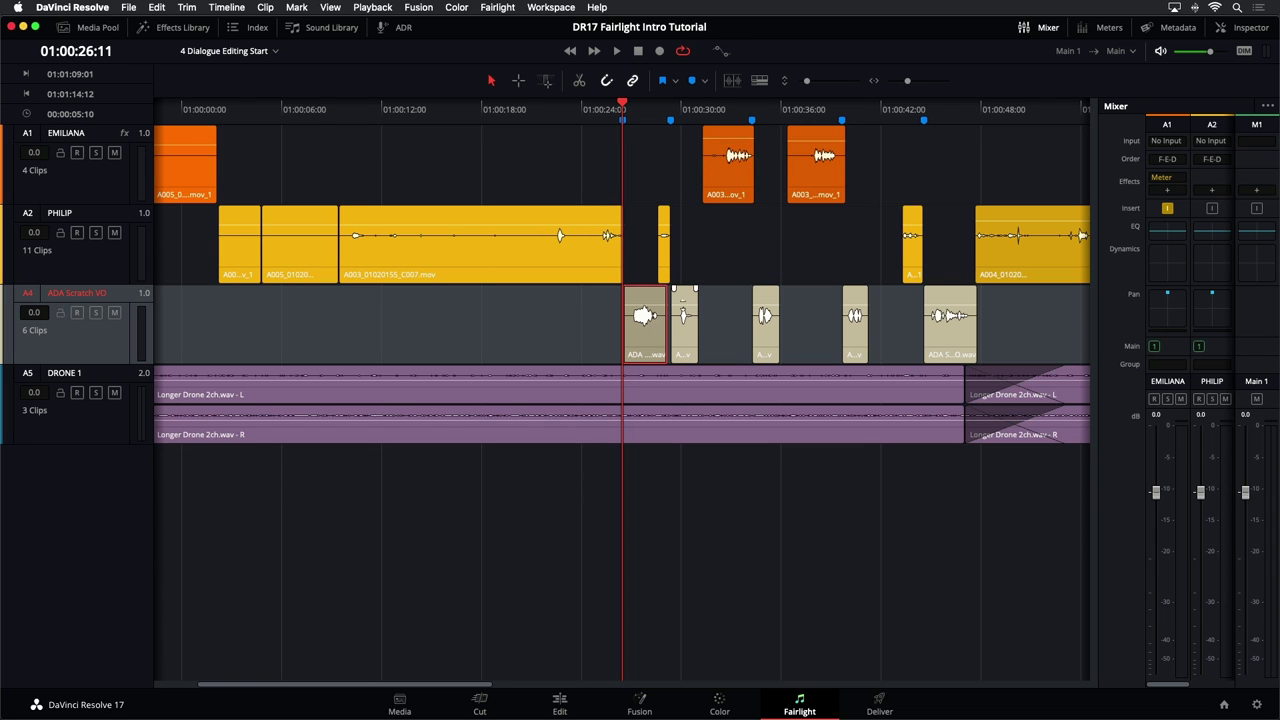
# - Give the next three A4 clips uneven levels by lowering the second and fourth clips and raising the third
pyautogui.moveTo(685, 304); pyautogui.dragTo(678, 316)
pyautogui.moveTo(765, 304); pyautogui.dragTo(766, 316)
pyautogui.moveTo(856, 304); pyautogui.dragTo(857, 327)
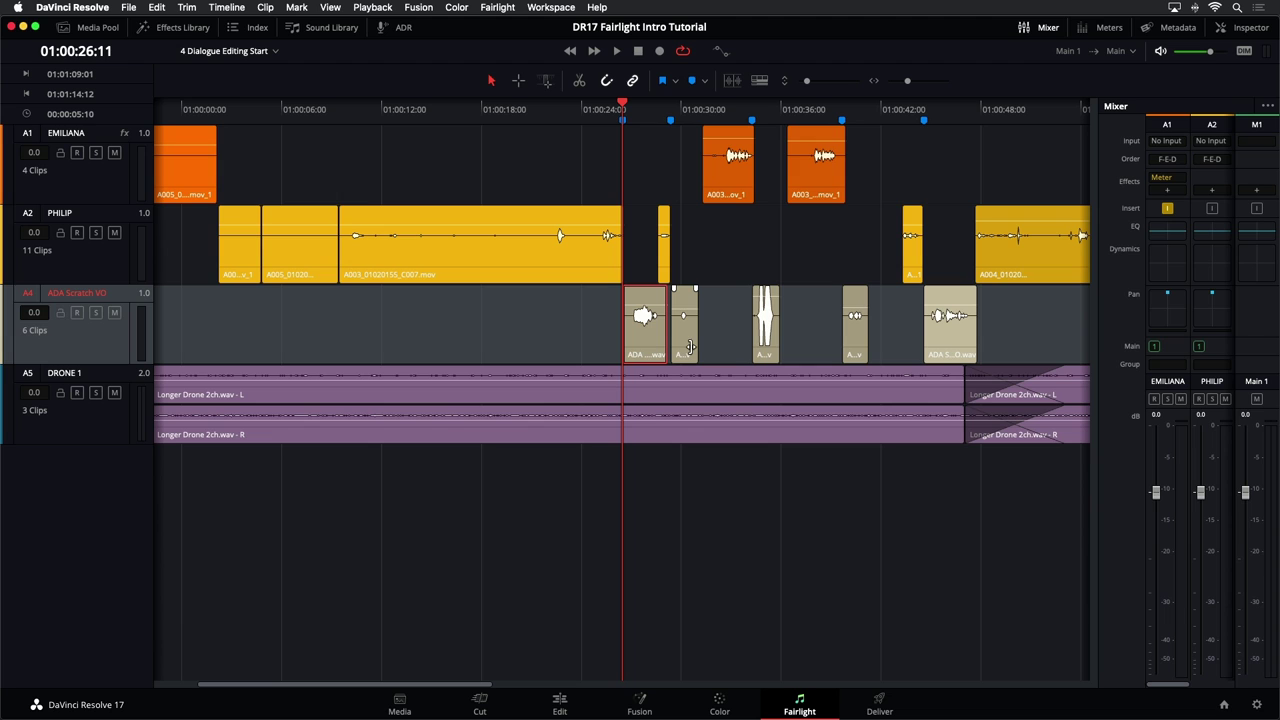
# - Select the five ADA Scratch VO clips on A4 and normalize them independently to -9.0 dBFS using Sample Peak Program
pyautogui.moveTo(1014, 328); pyautogui.dragTo(590, 321)
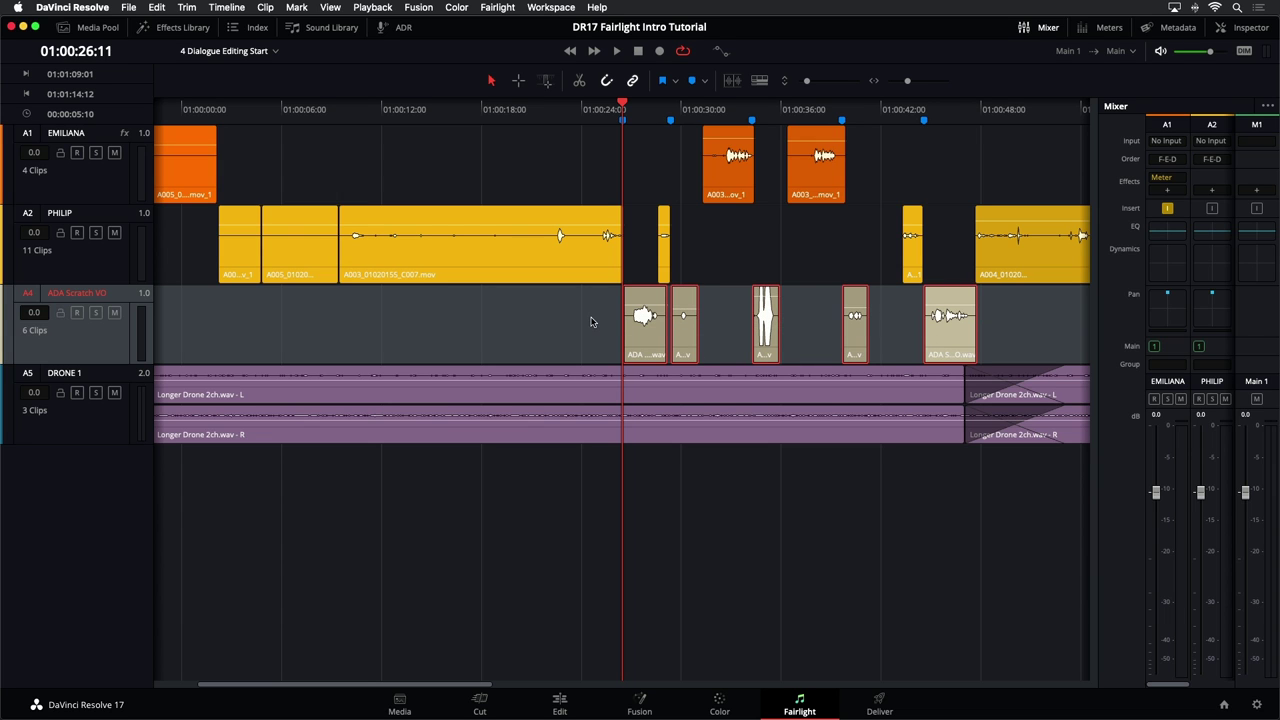
pyautogui.rightClick(683, 326)
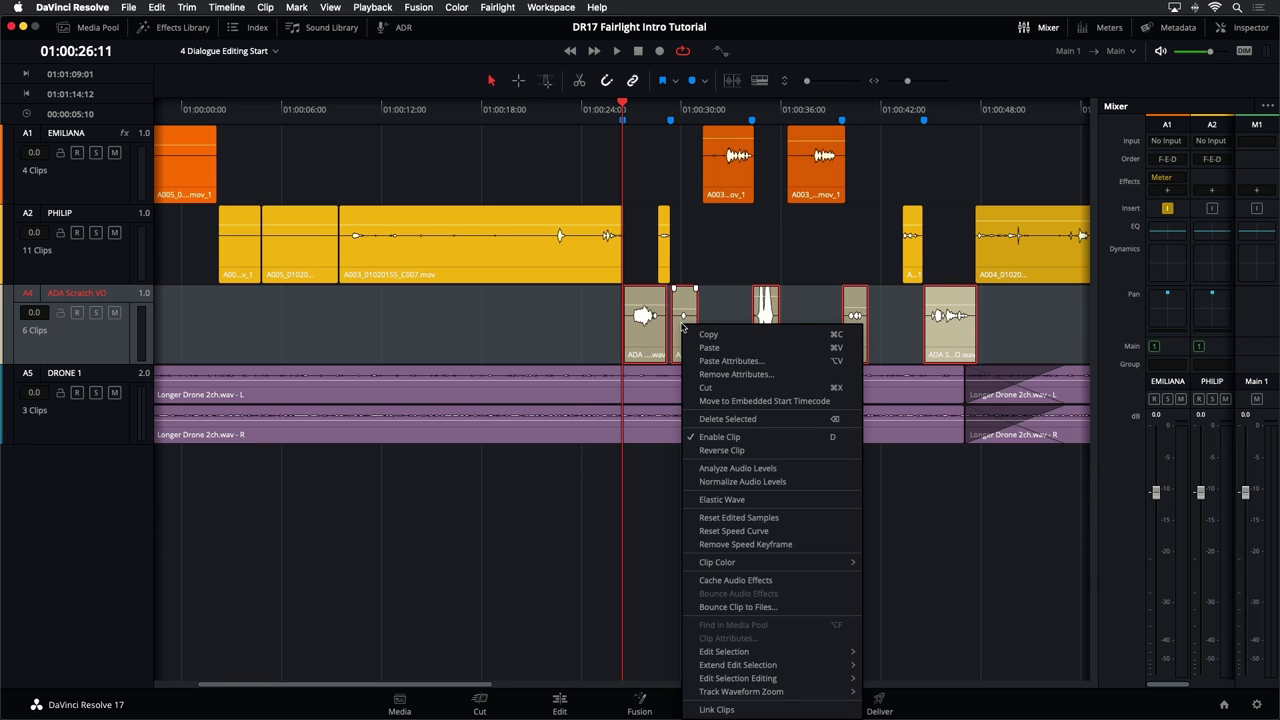
pyautogui.click(724, 484)
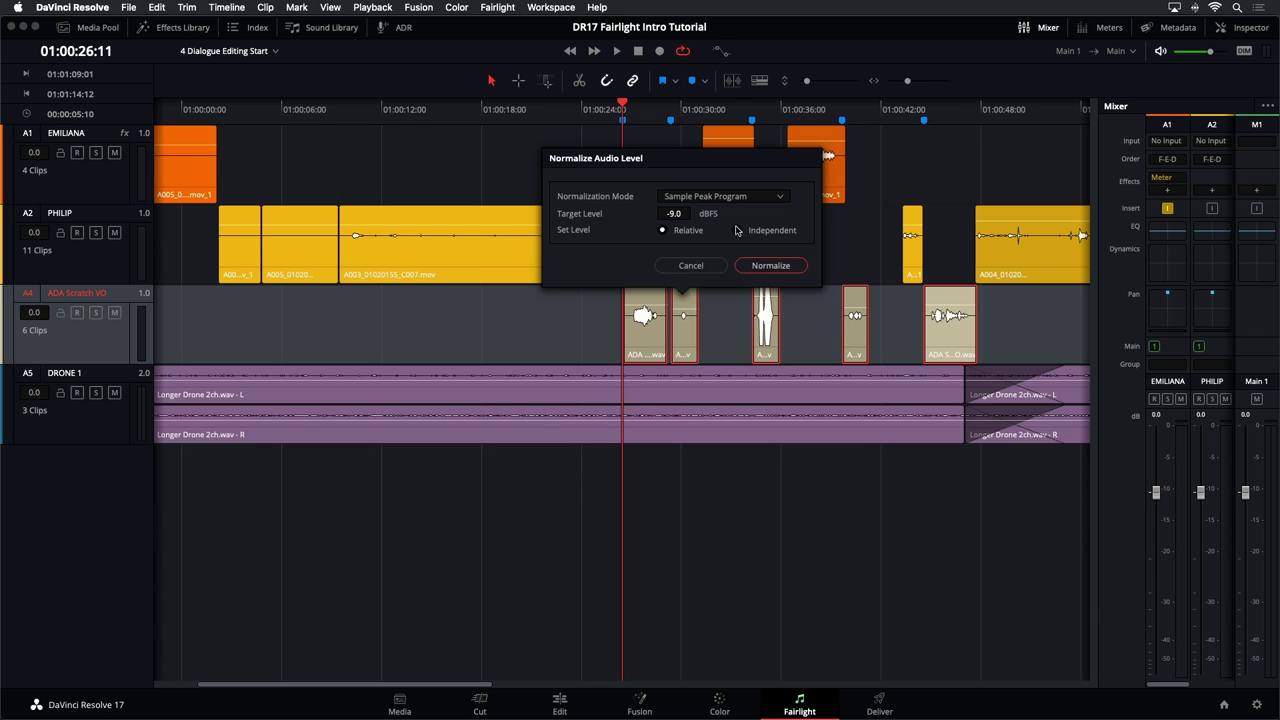
pyautogui.click(768, 266)
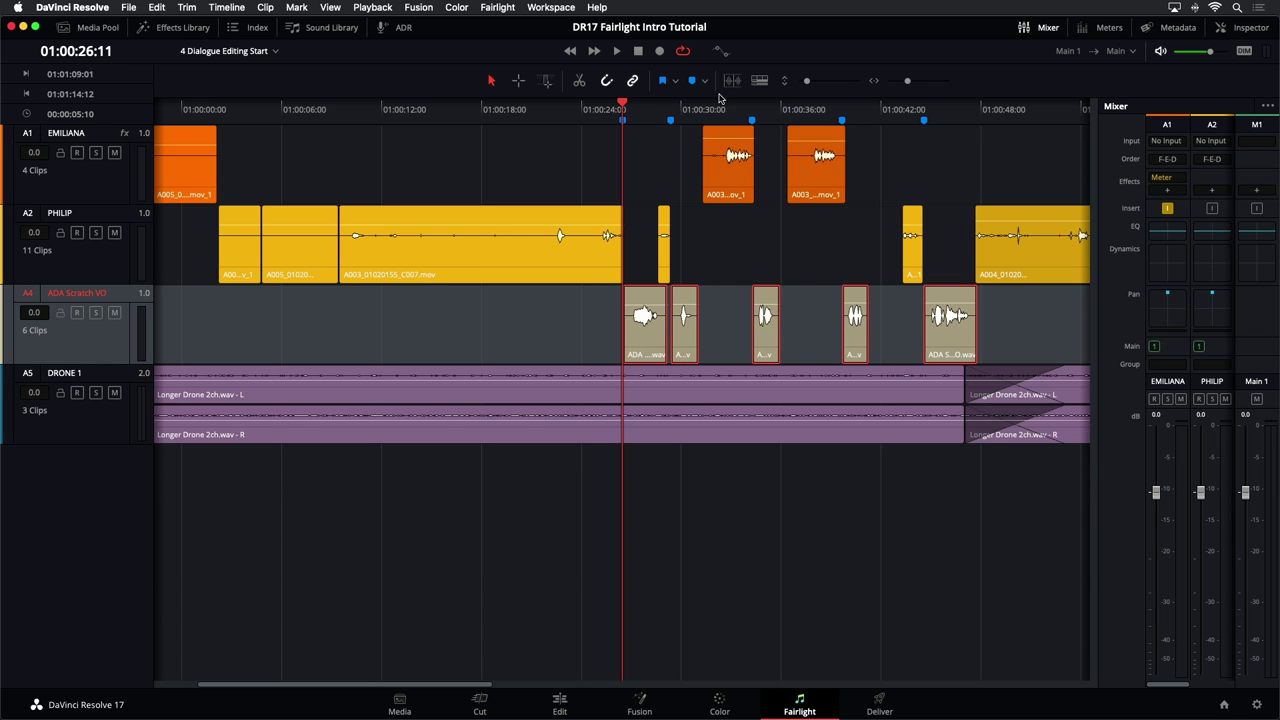
# - Play back the start of the normalized A4 clips, move the playhead to the 01:00:29:09 marker, and deselect the clips
pyautogui.press('space')
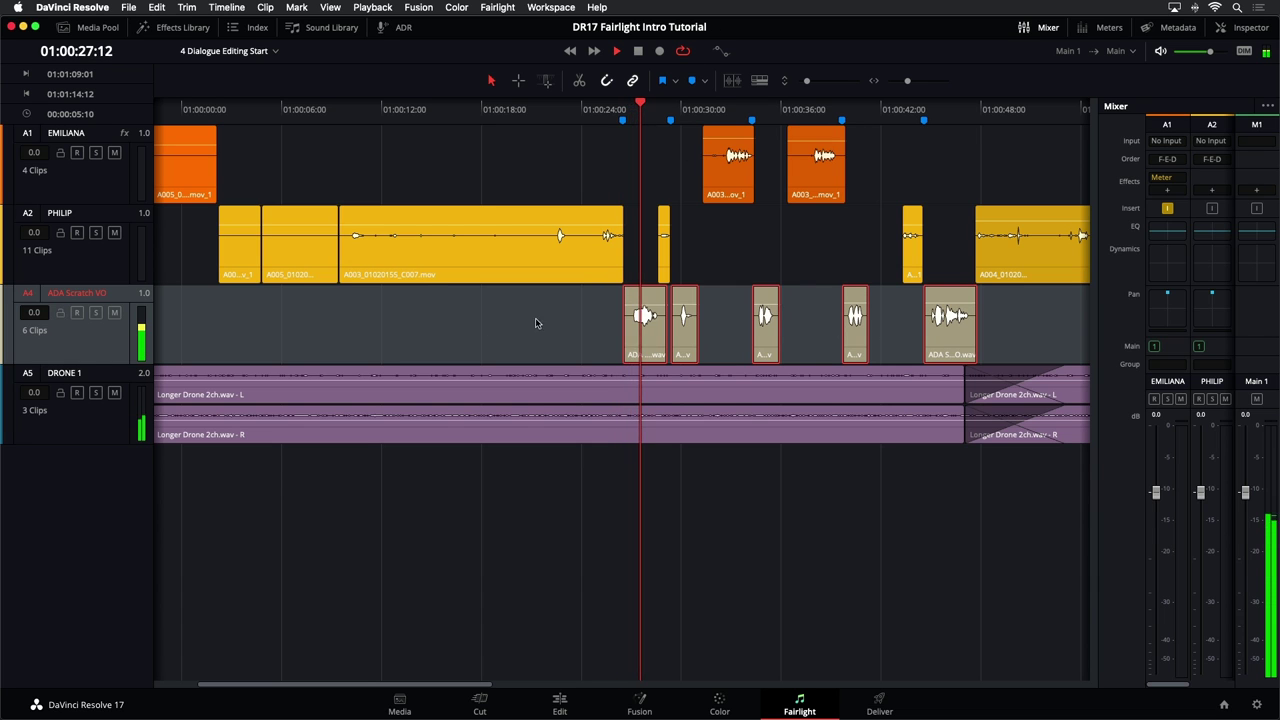
pyautogui.press('space')
pyautogui.click(677, 111)
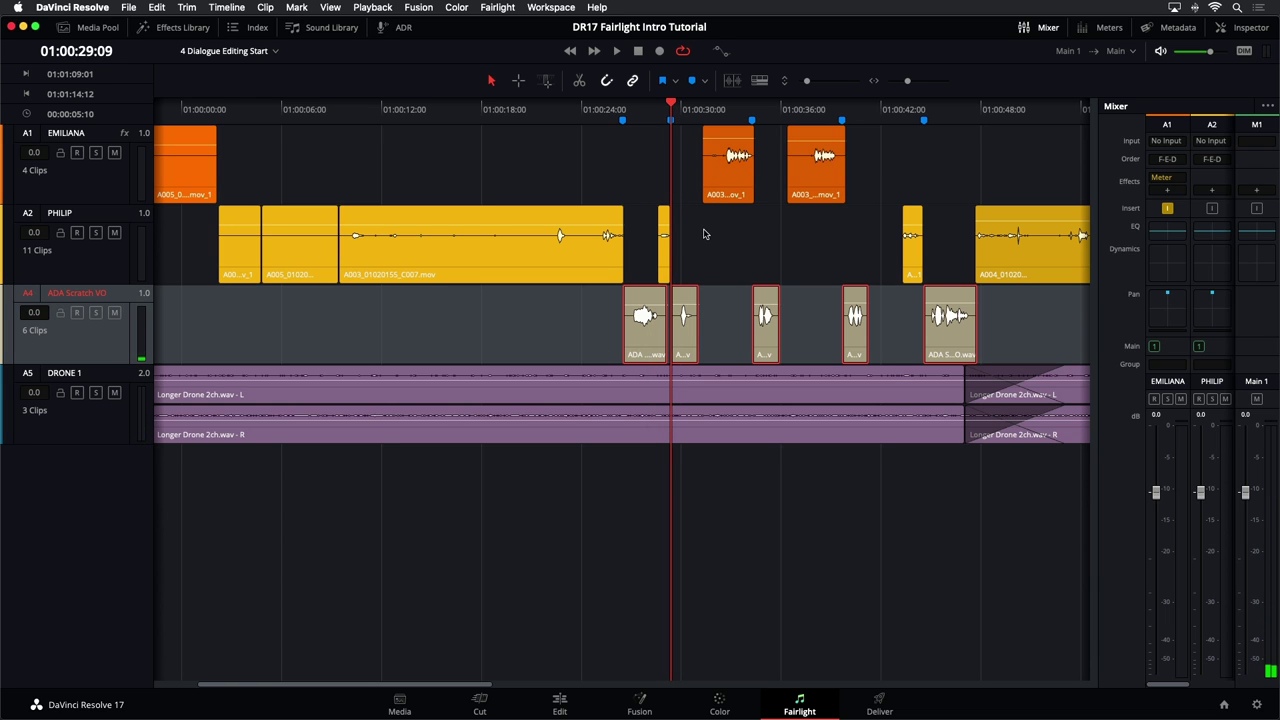
pyautogui.click(571, 331)
# - Place the playhead at 01:00:53:11 in the A2 clip A004_01020225_C003.mov and show the meters
pyautogui.hotkey('shift', 'z')
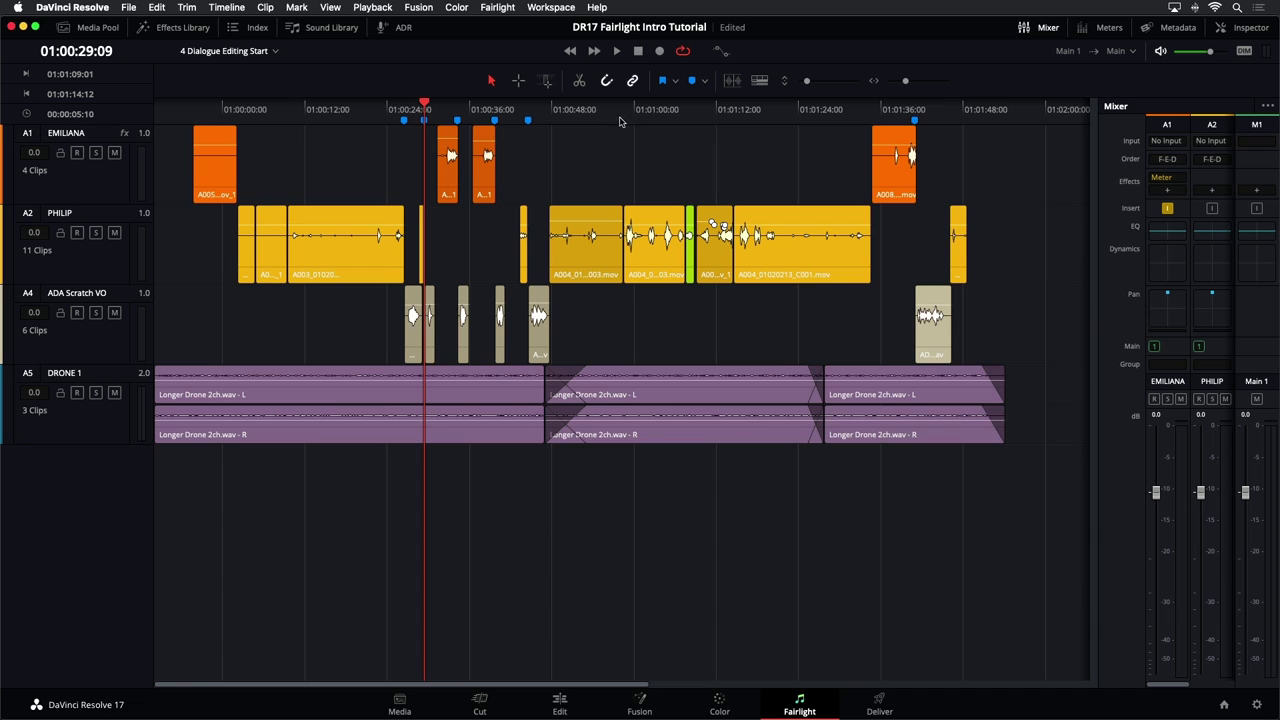
pyautogui.click(589, 111)
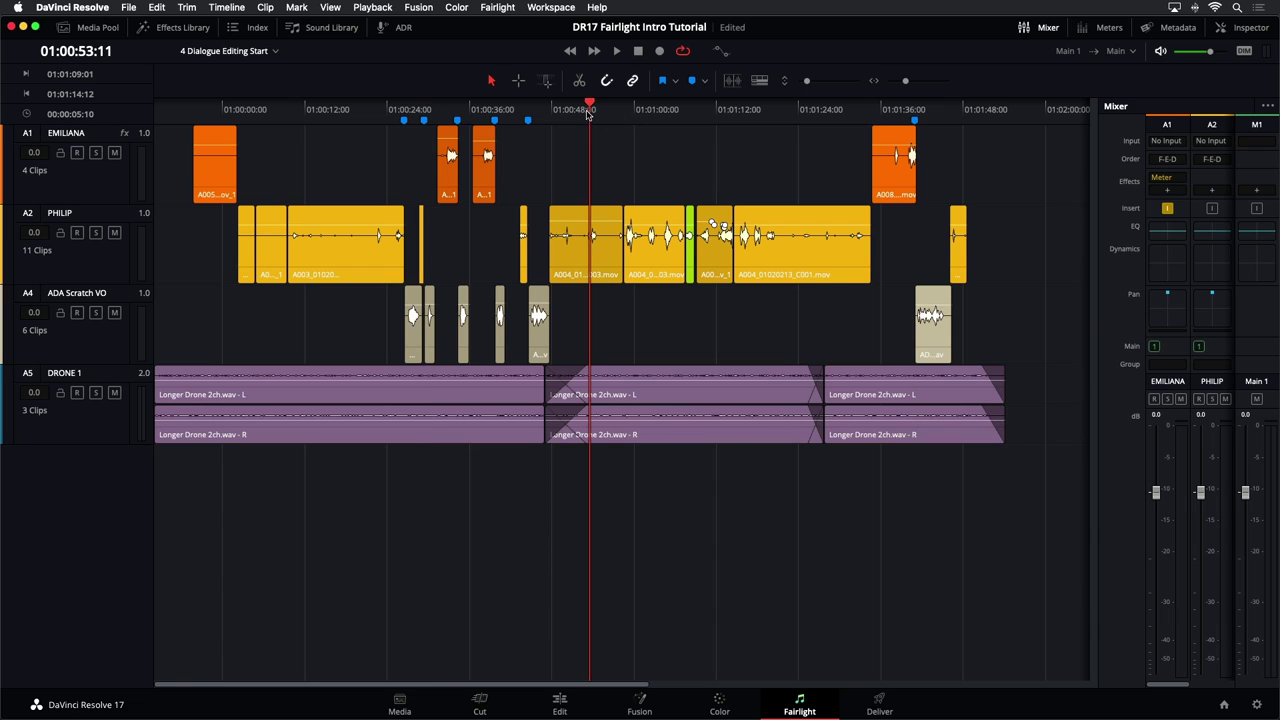
pyautogui.click(589, 266)
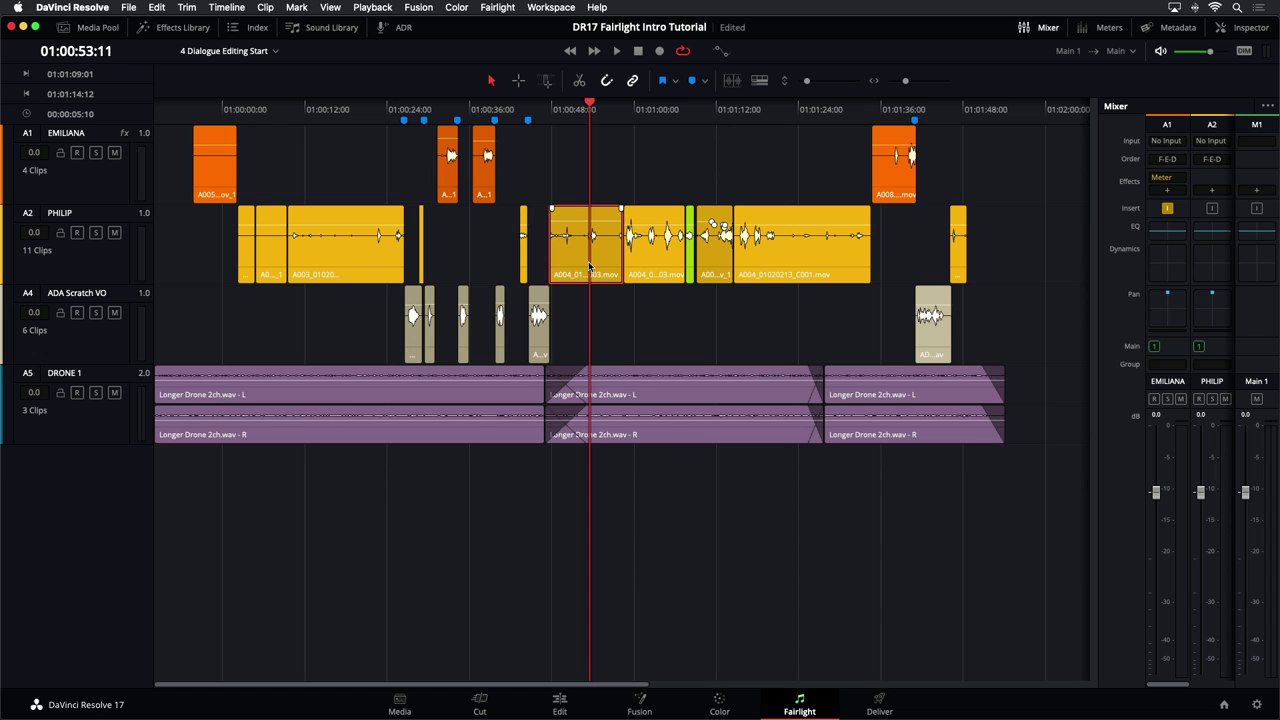
pyautogui.click(88, 271)
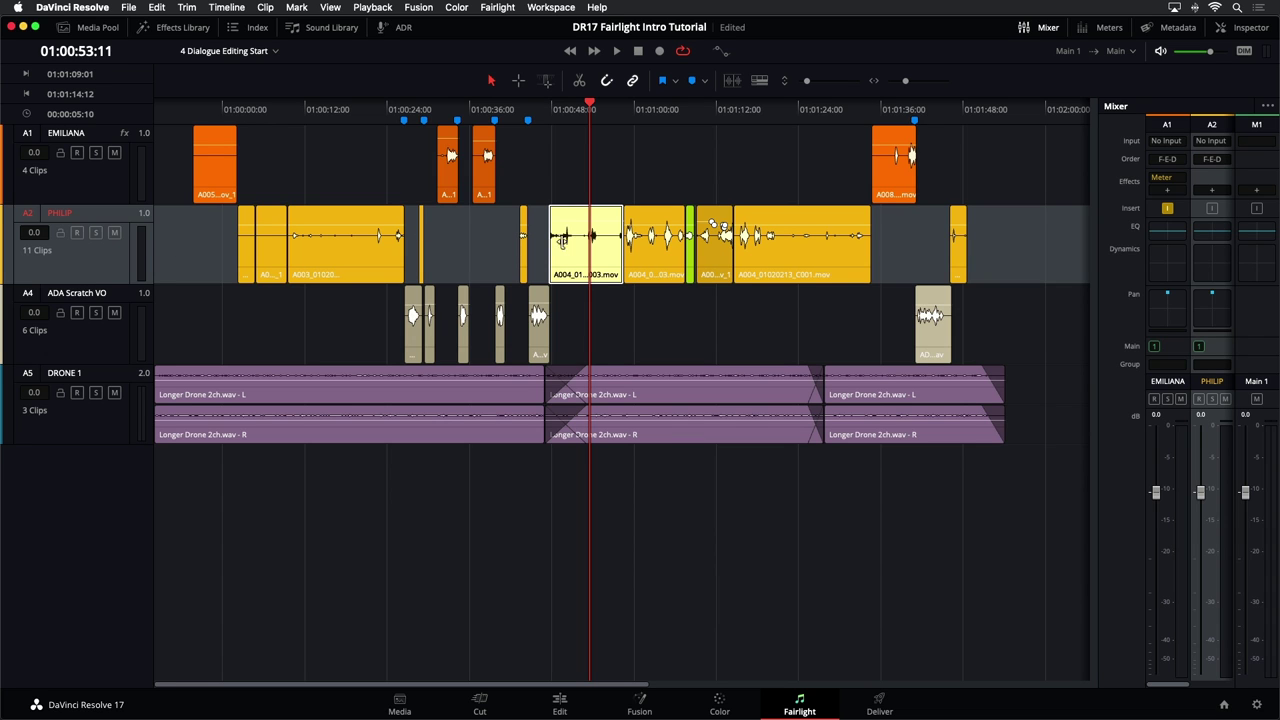
pyautogui.scroll(5, 549, 232)
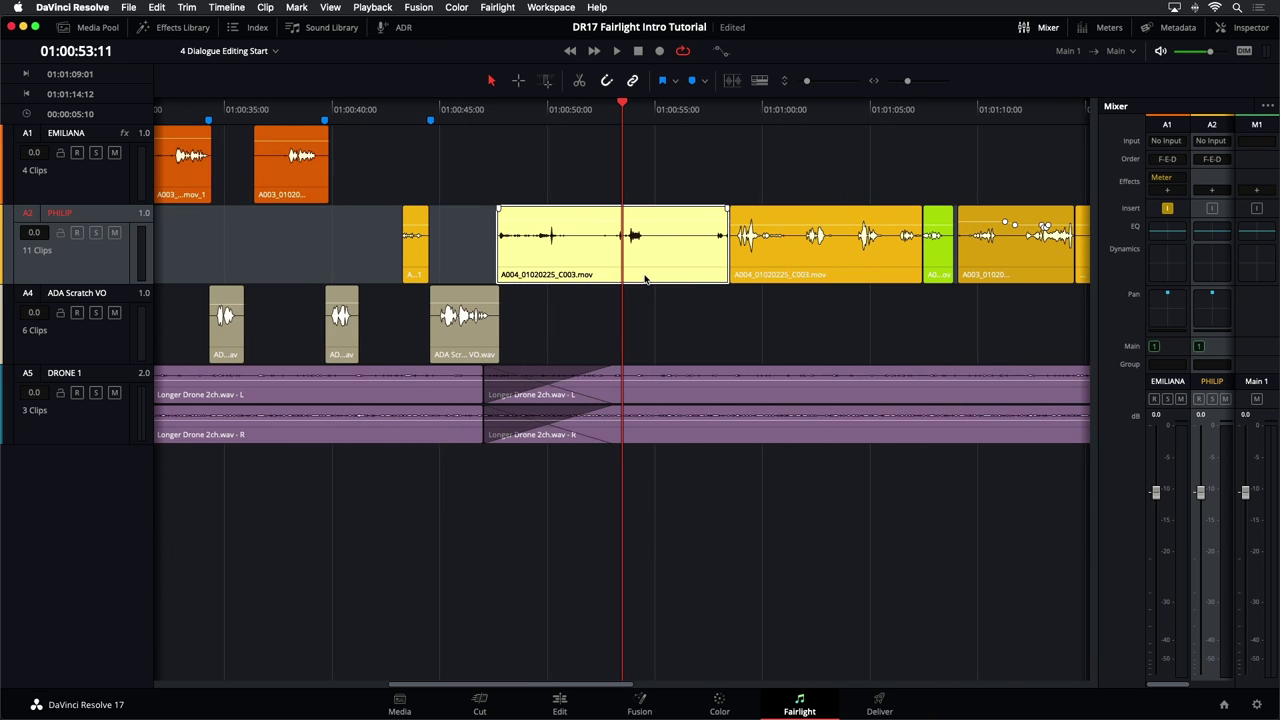
pyautogui.scroll(5, 645, 280)
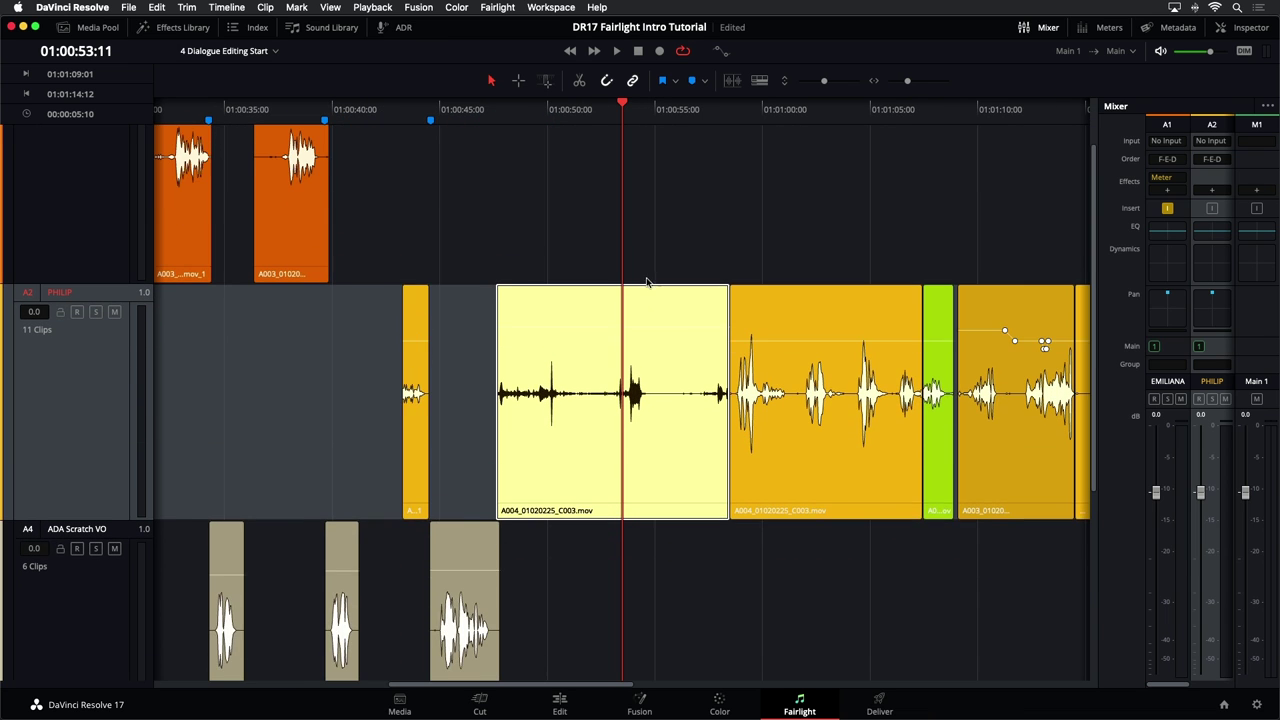
pyautogui.scroll(4, 675, 323)
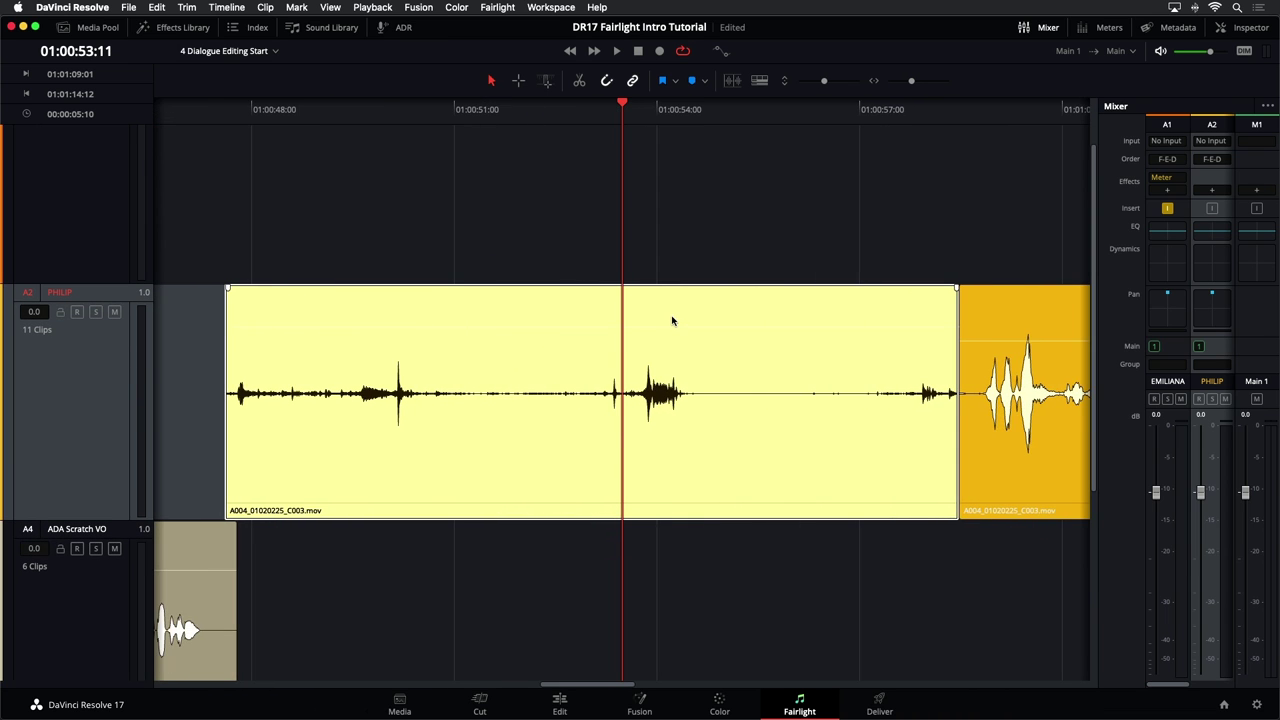
pyautogui.click(627, 224)
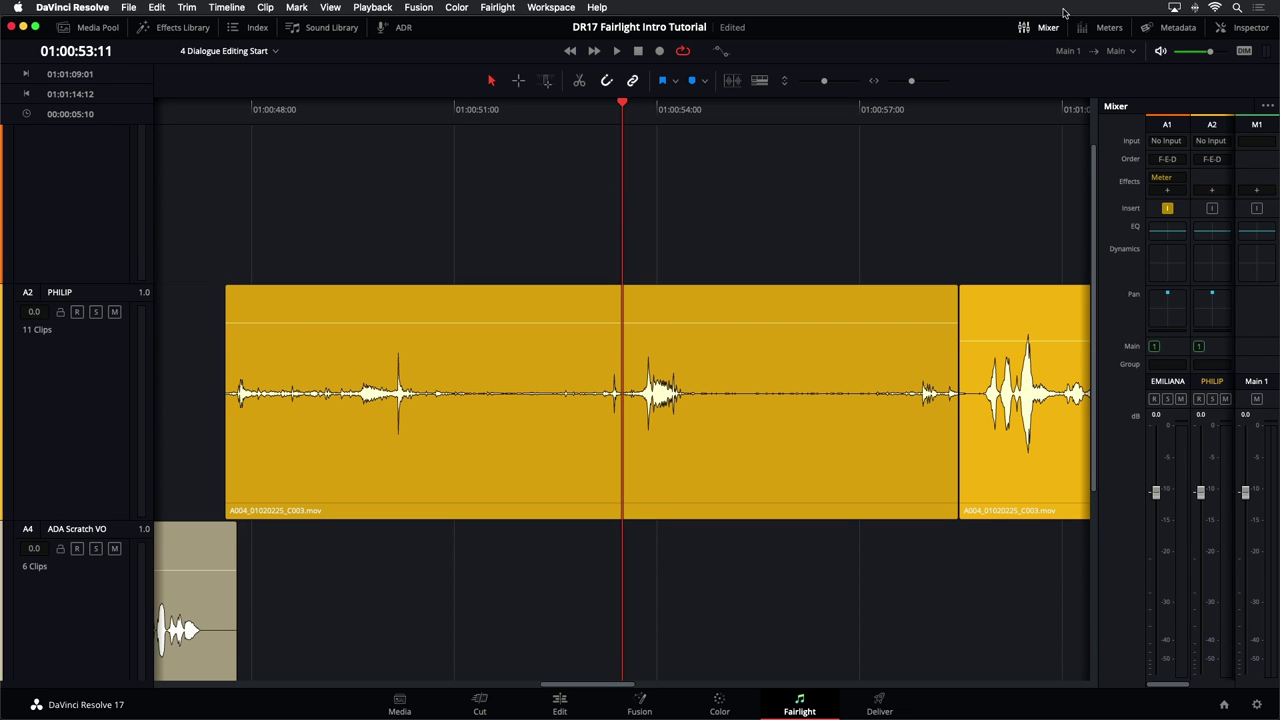
pyautogui.click(1098, 28)
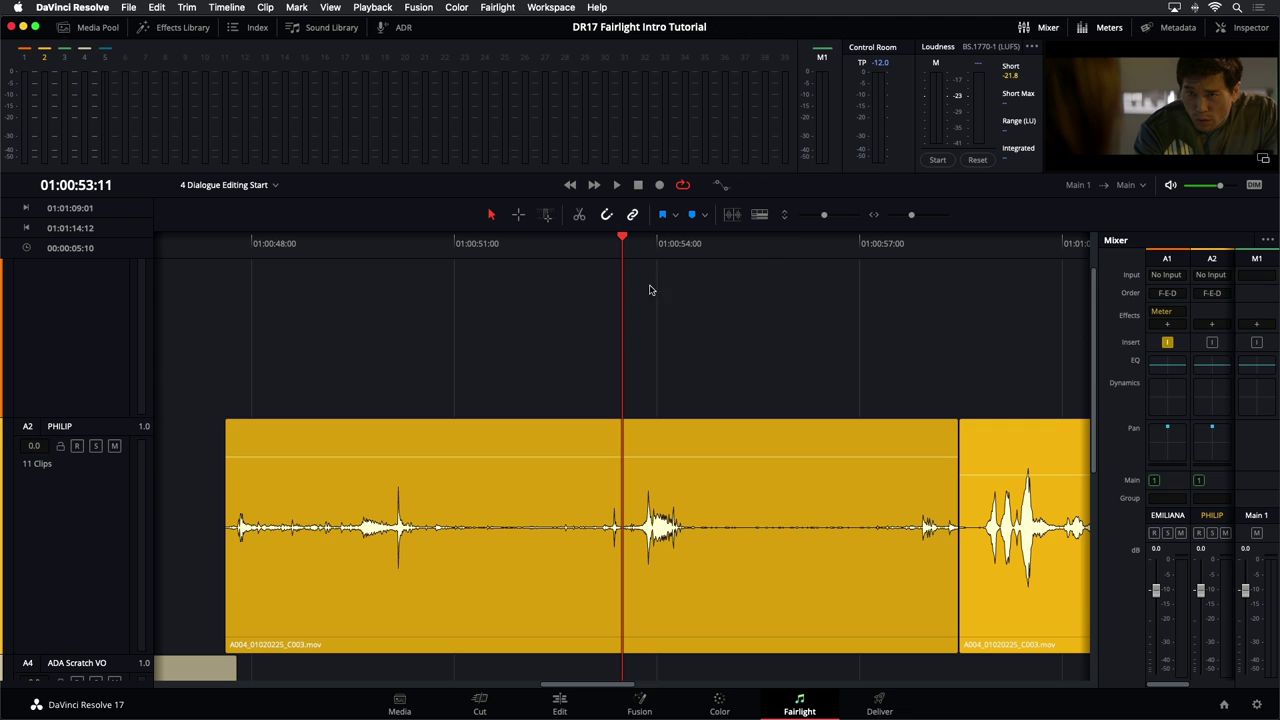
# - Play back the dialogue line in the A2 clip and park the playhead at 01:00:53:13, just before the word
pyautogui.click(520, 243)
pyautogui.press('space')
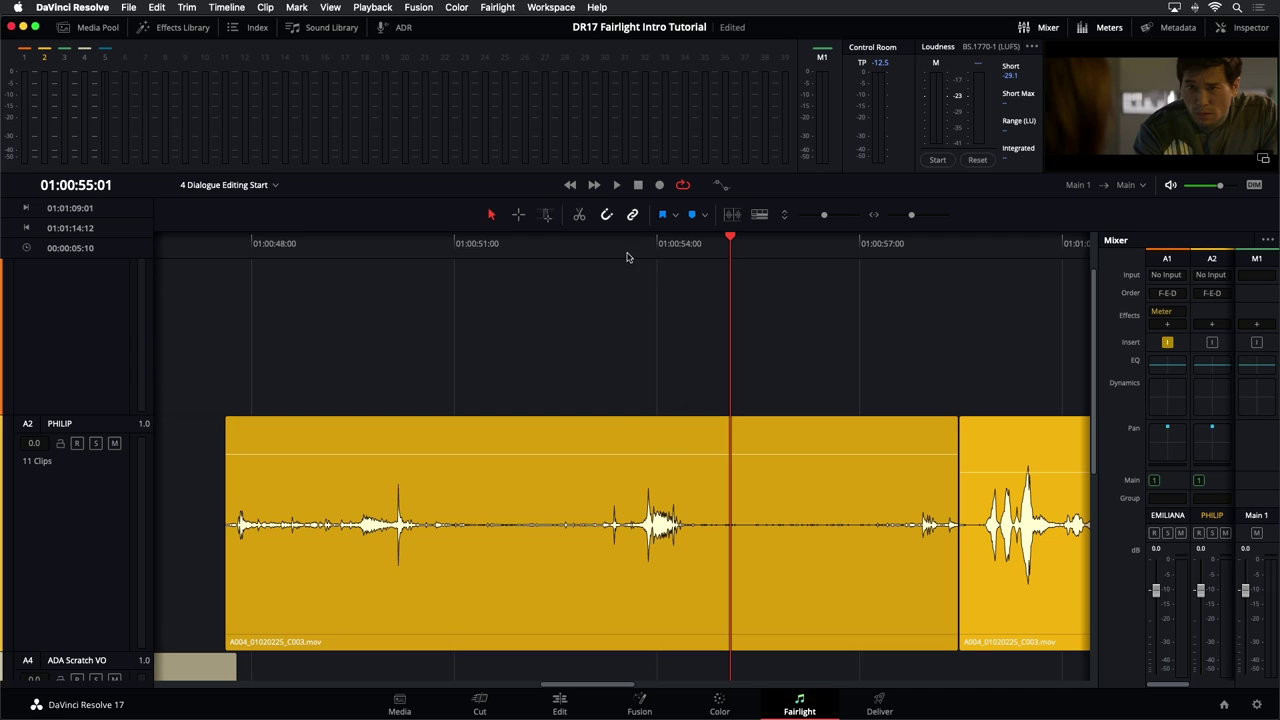
pyautogui.click(627, 257)
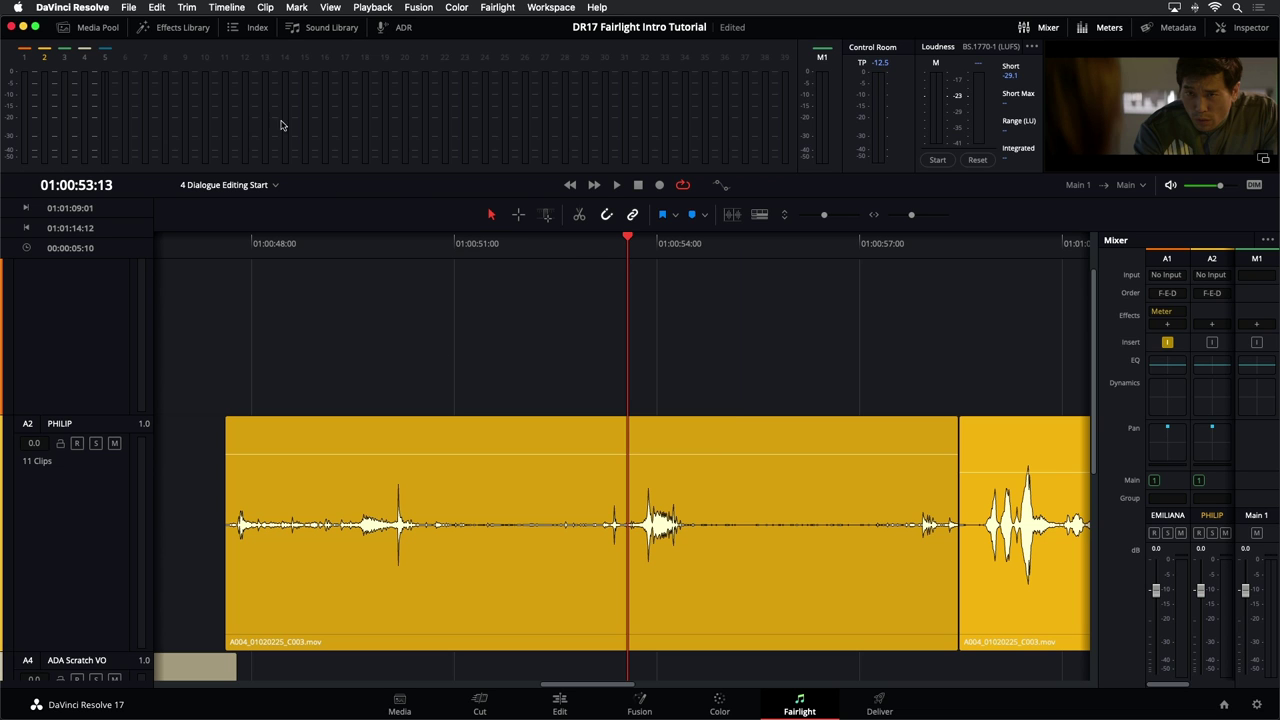
# - Turn on Layered Audio Editing for the timeline
pyautogui.click(232, 7)
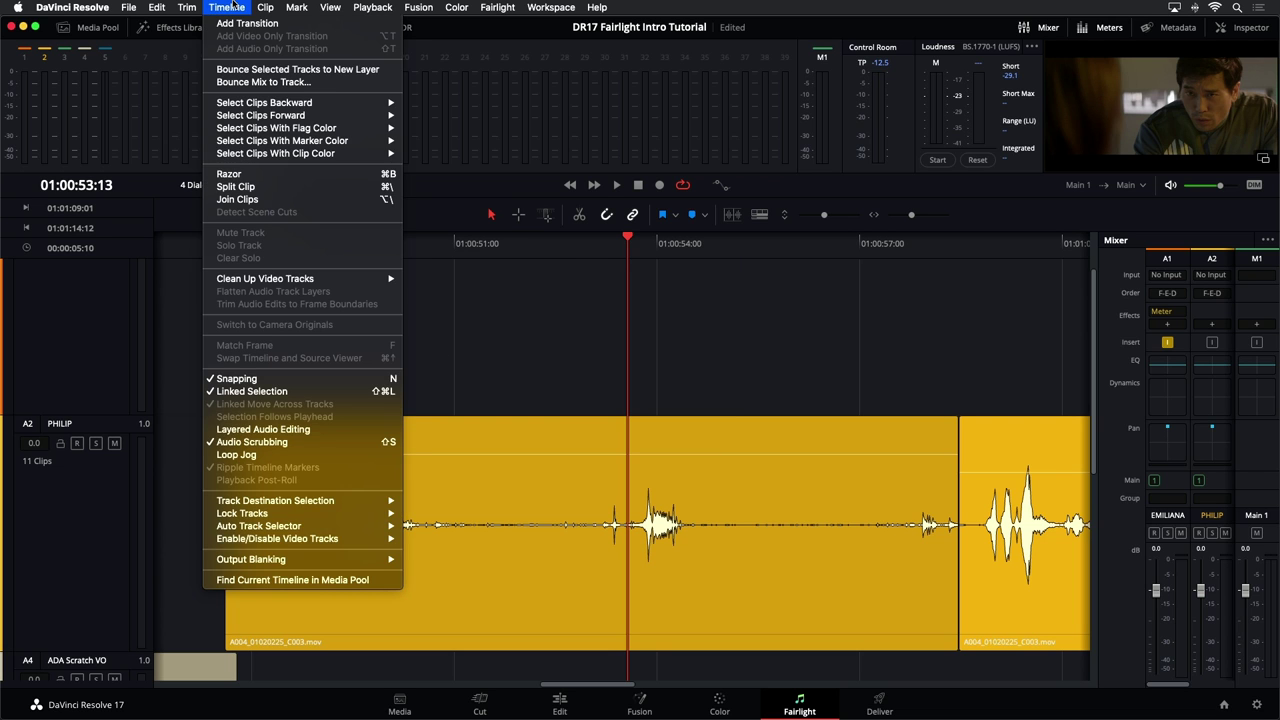
pyautogui.click(319, 434)
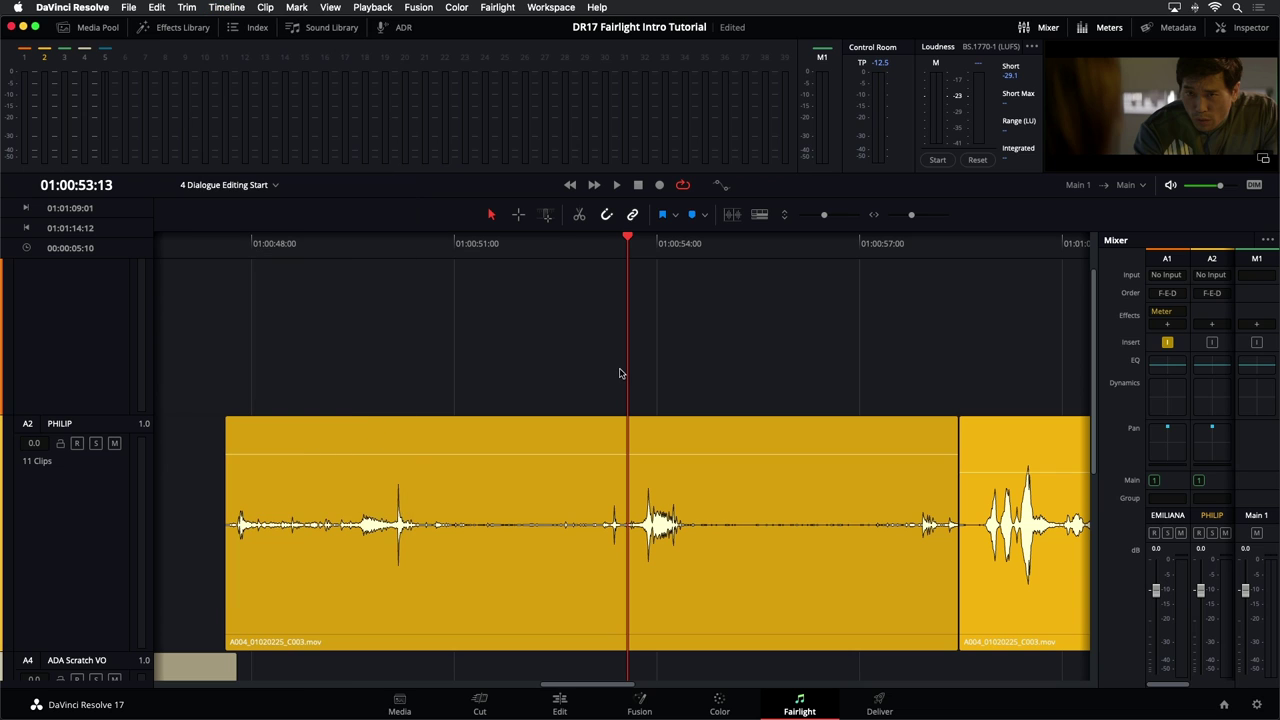
pyautogui.scroll(2, 618, 373)
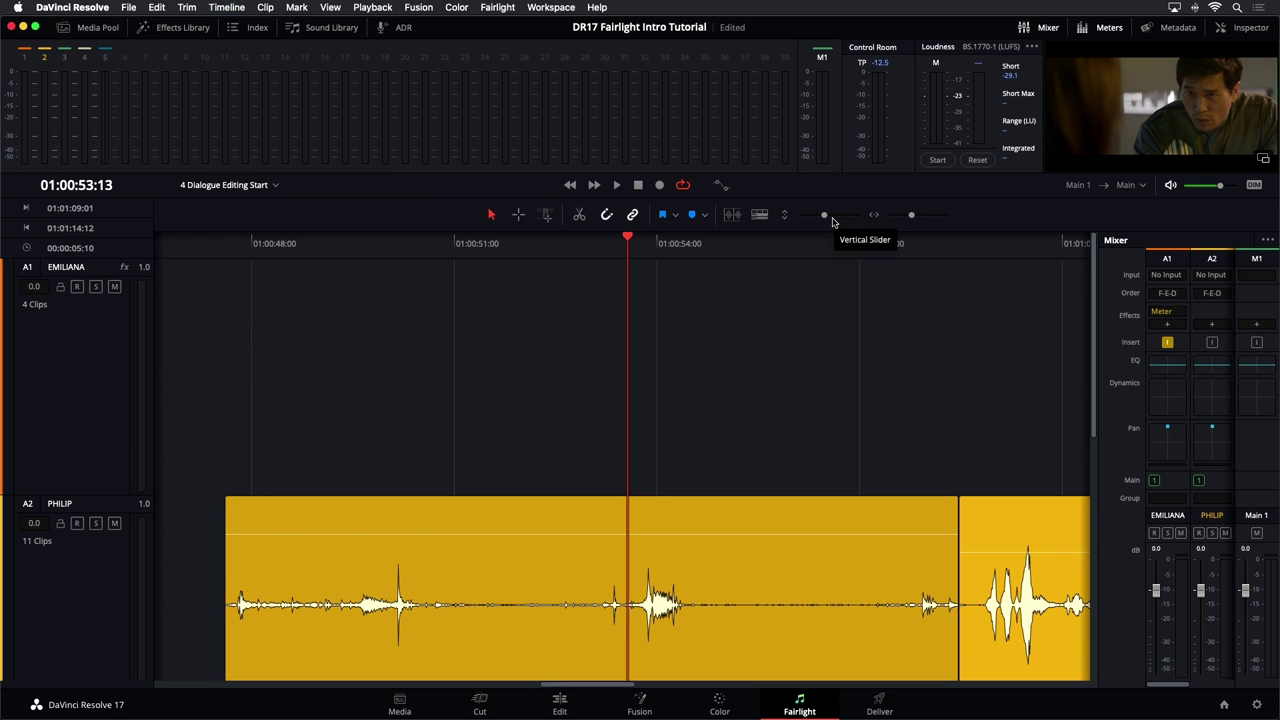
pyautogui.scroll(-3, 826, 277)
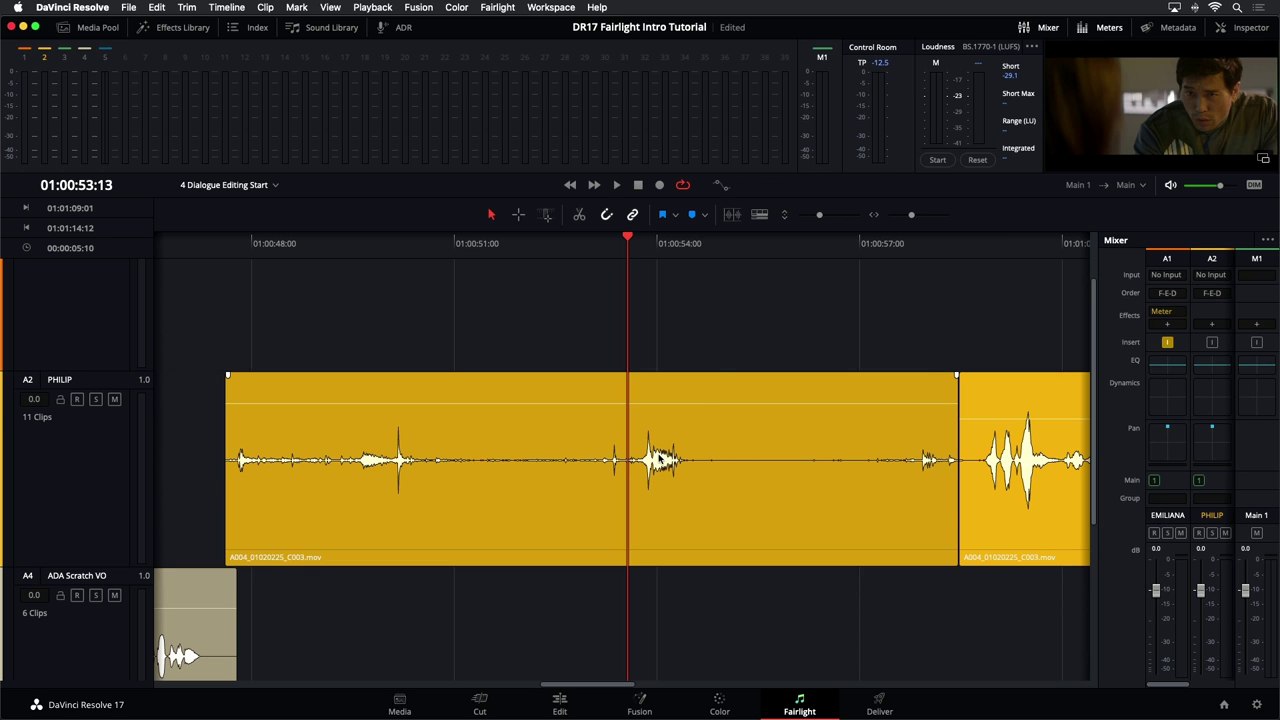
pyautogui.scroll(2, 668, 356)
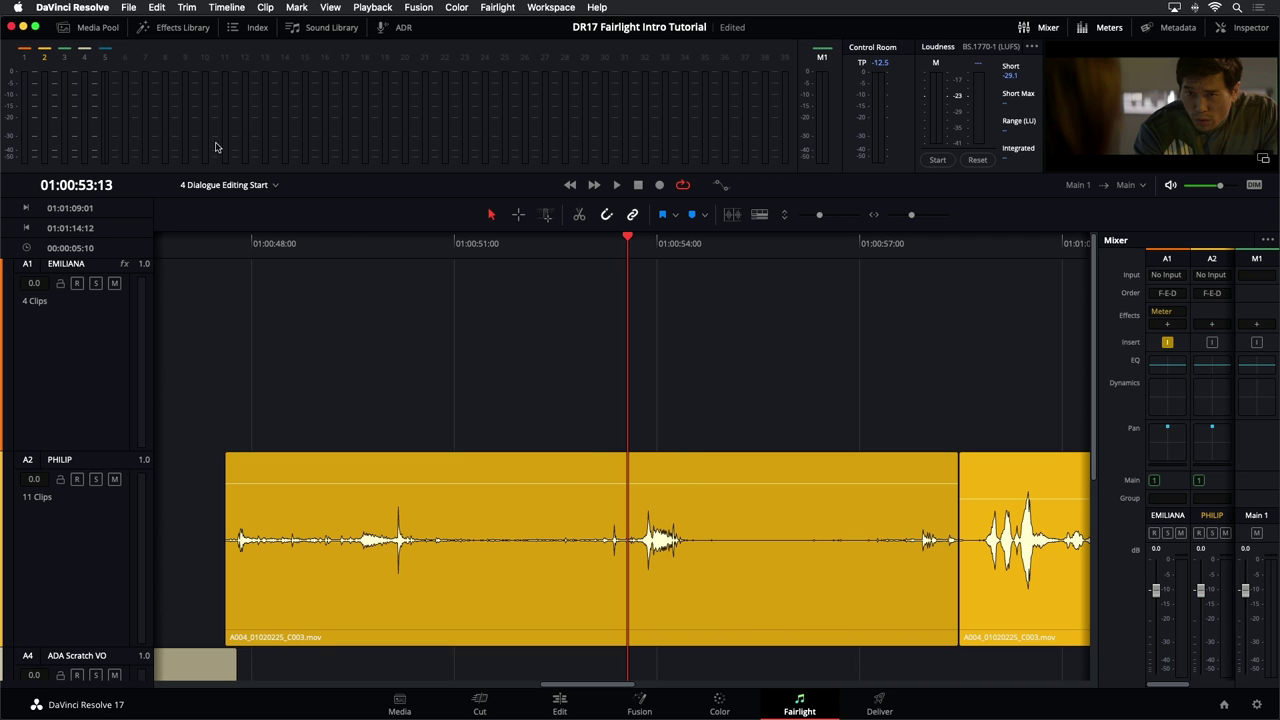
# - Show the Repair and Repla... bin as thumbnails in the Media Pool and load A003_01020143_C006.mov into the preview player
pyautogui.click(64, 27)
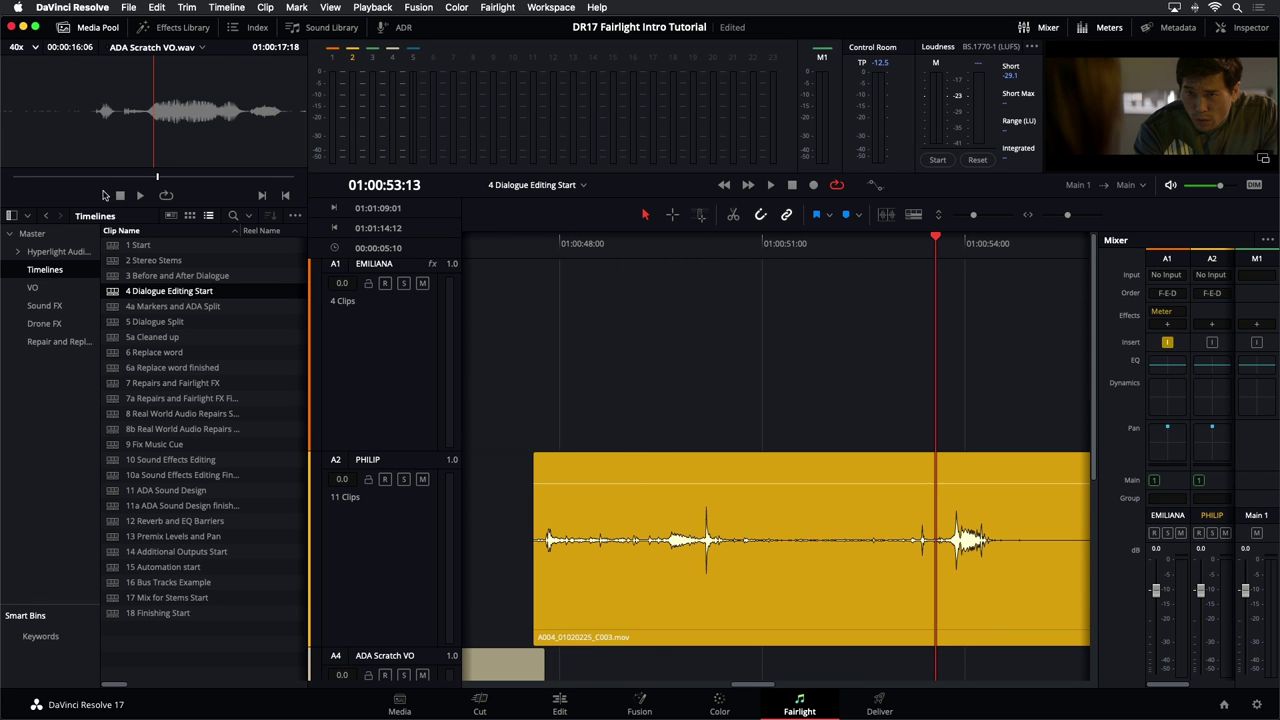
pyautogui.click(61, 345)
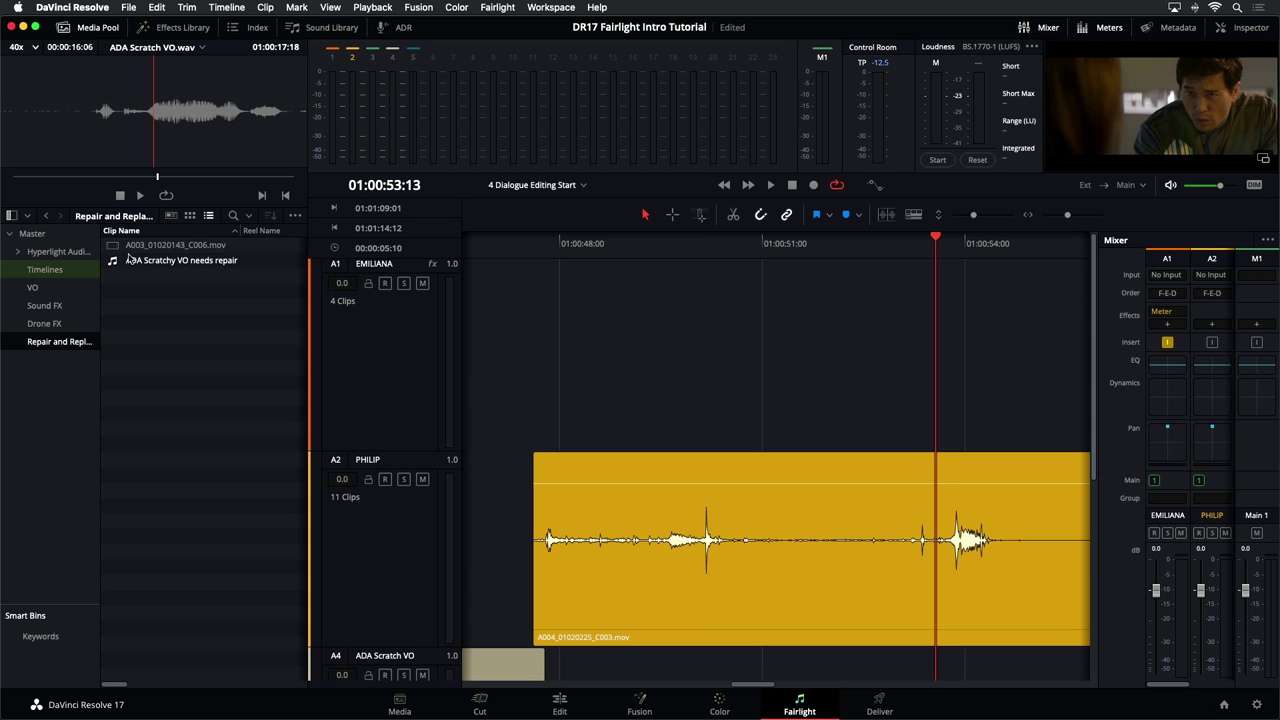
pyautogui.click(189, 216)
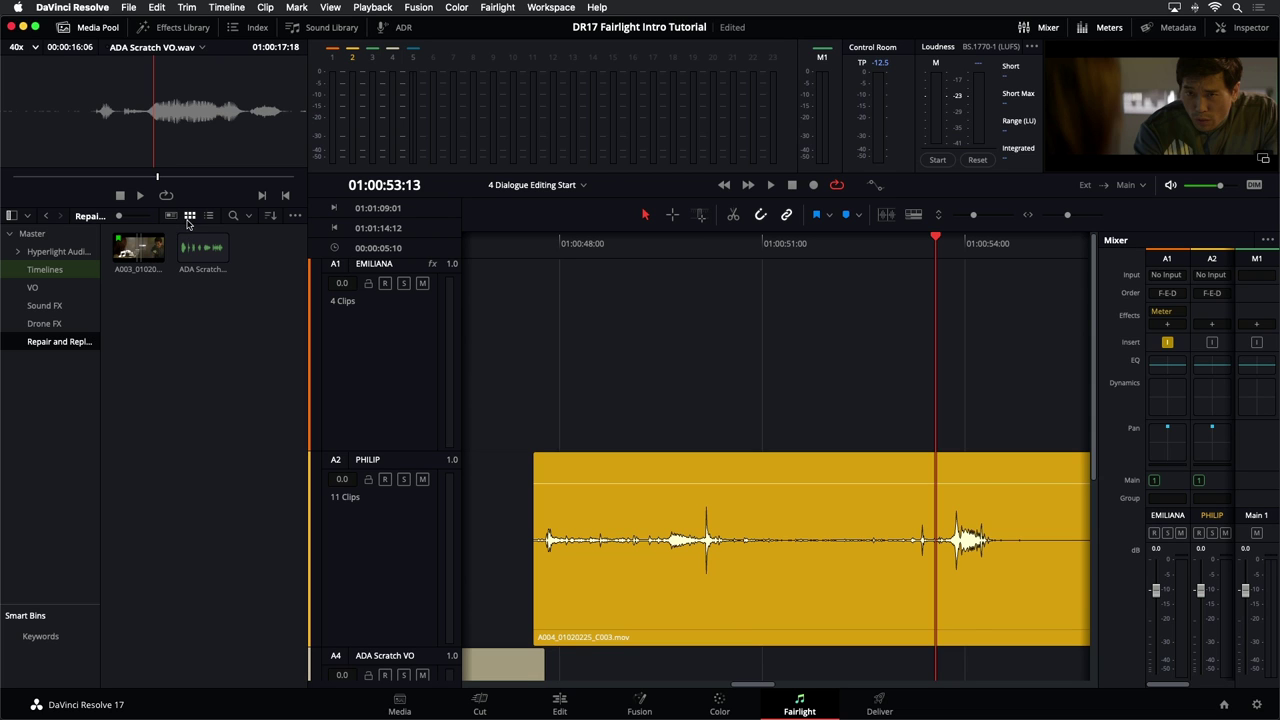
pyautogui.click(152, 254)
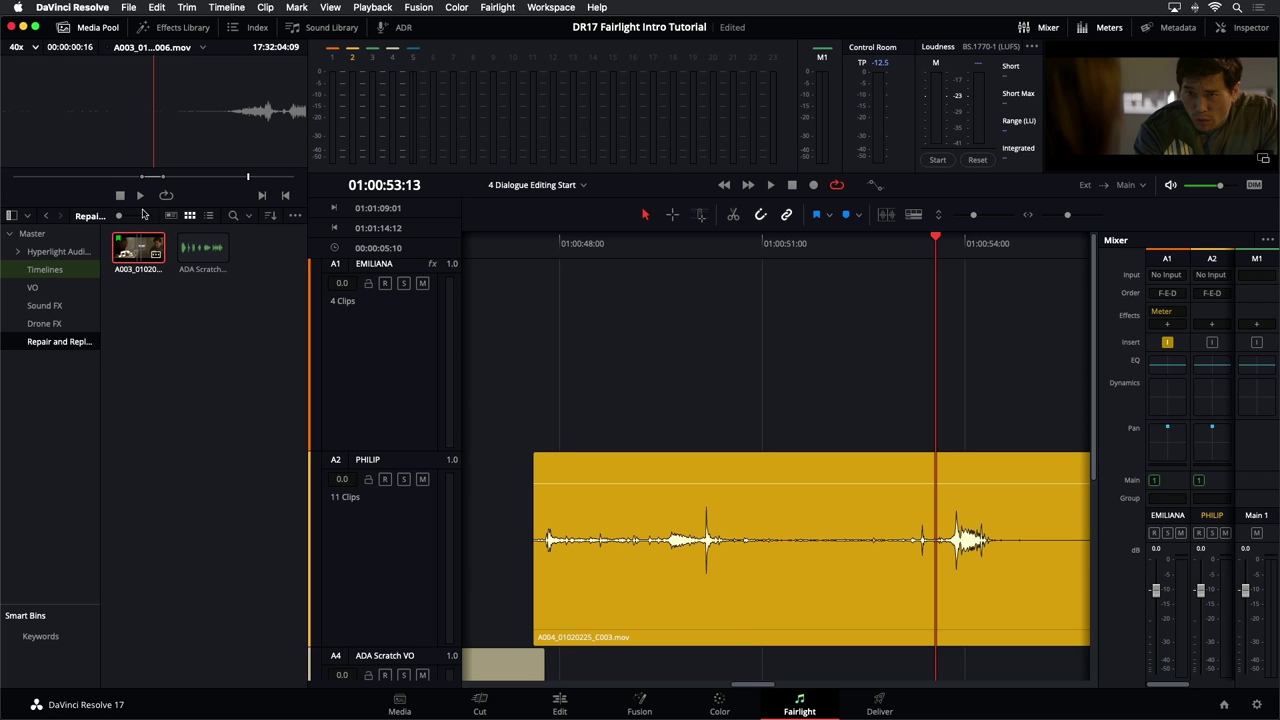
# - Audition the replacement word in the previewed source clip and cue back to 17:32:01:13
pyautogui.click(158, 178)
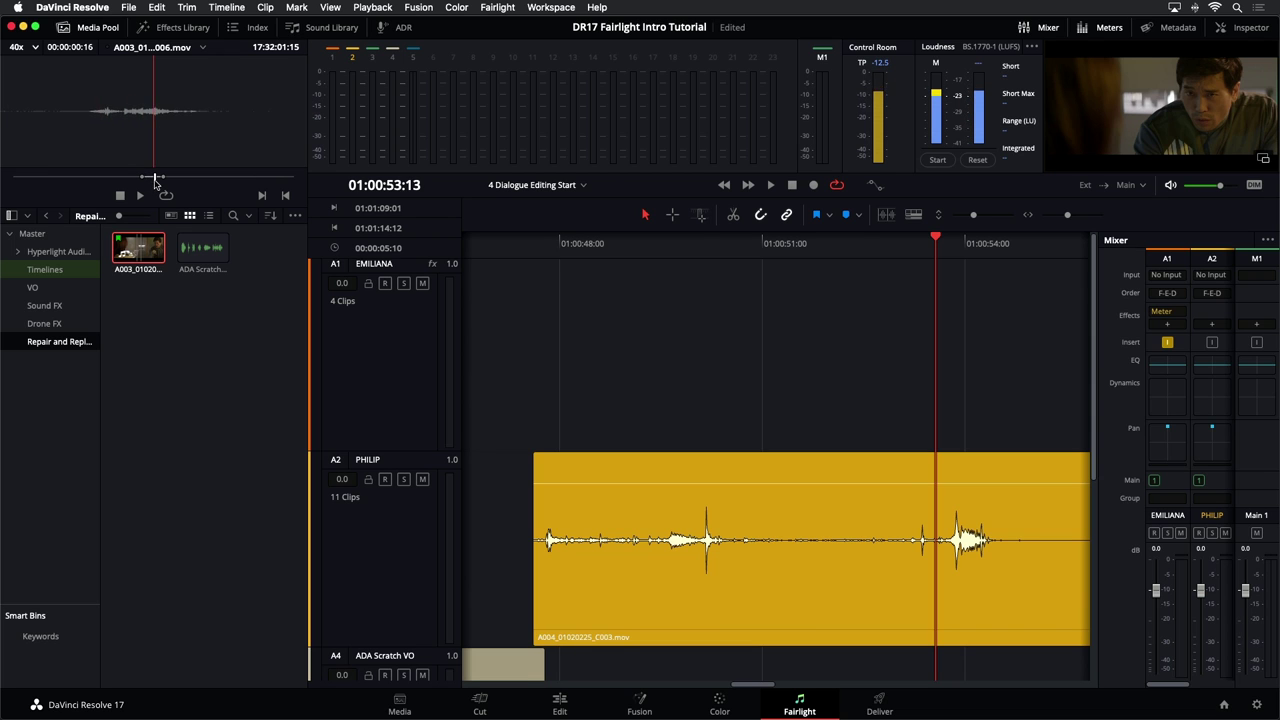
pyautogui.press('space')
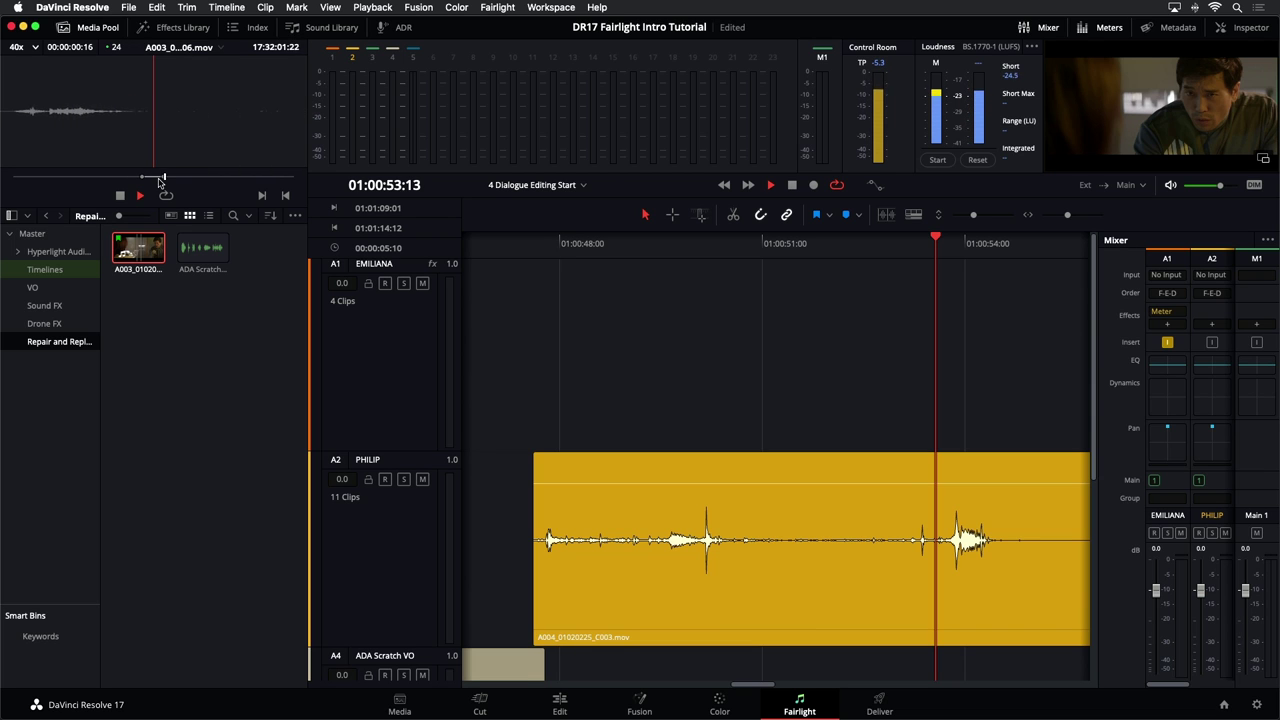
pyautogui.press('space')
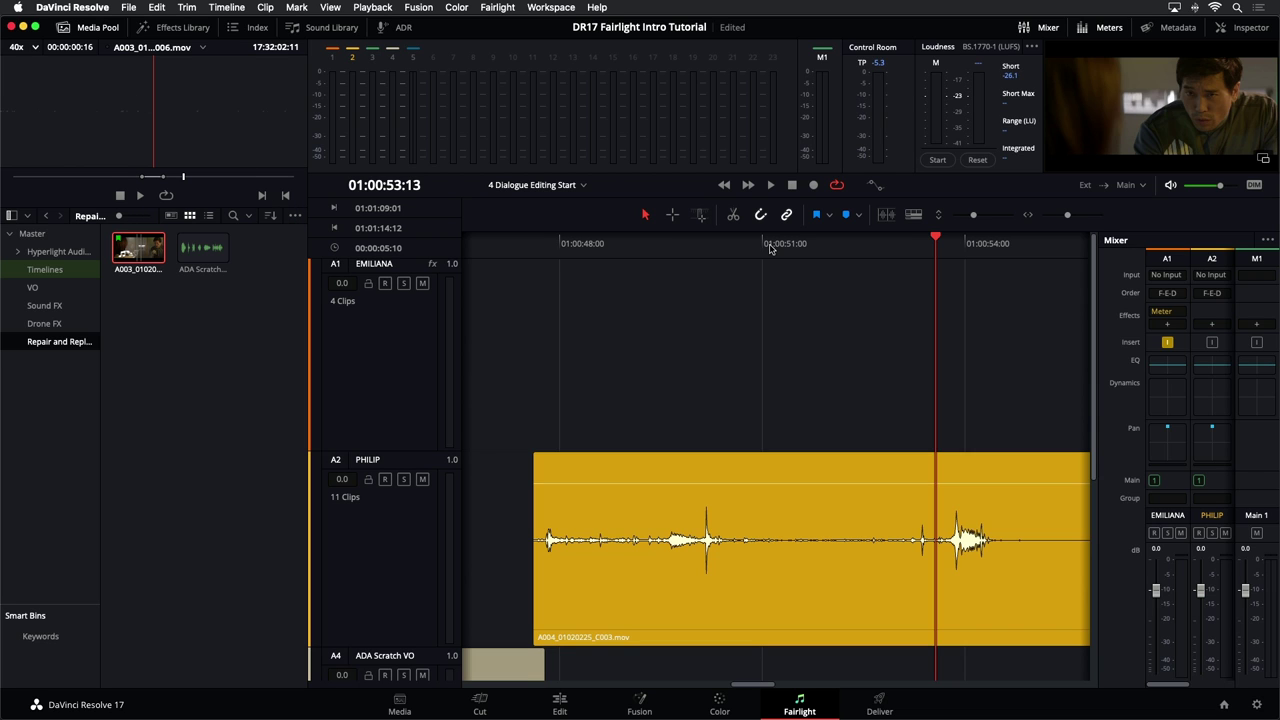
pyautogui.click(151, 177)
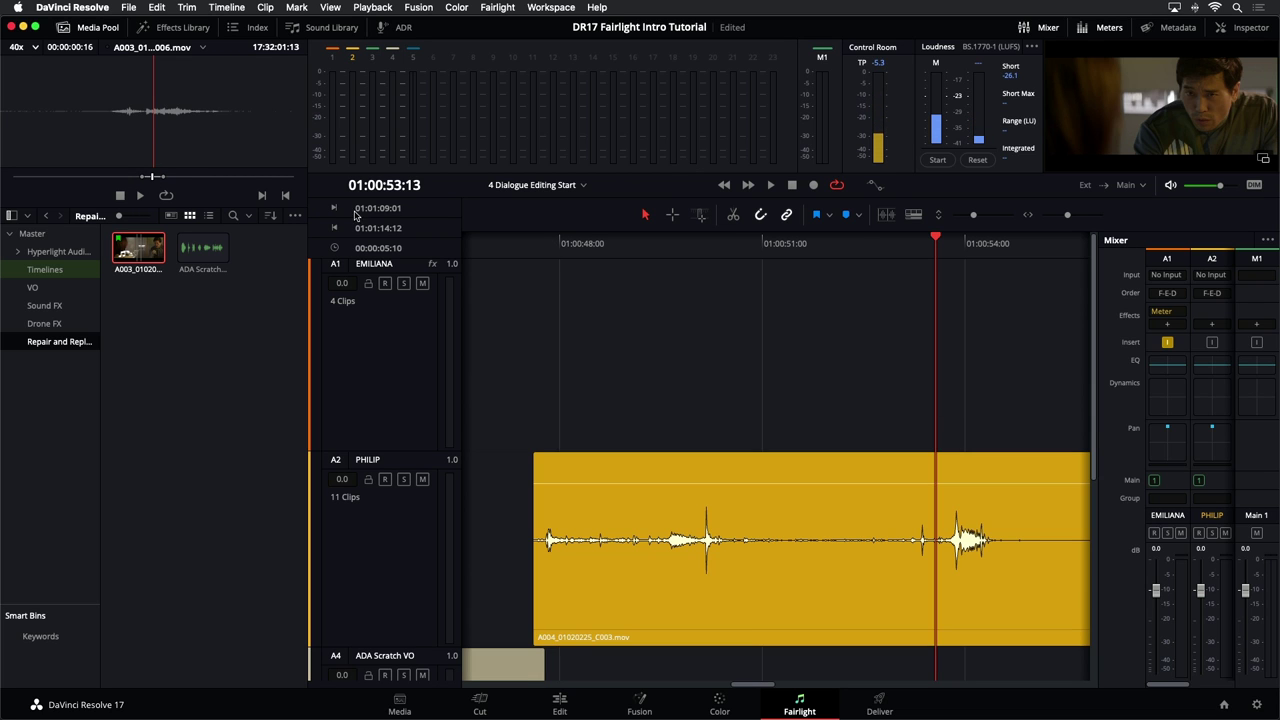
# - Add the previewed clip's audio to track A1 at 01:00:53:13, hide the Media Pool, and lower the new clip's level
pyautogui.moveTo(141, 141); pyautogui.dragTo(926, 404)
pyautogui.click(88, 29)
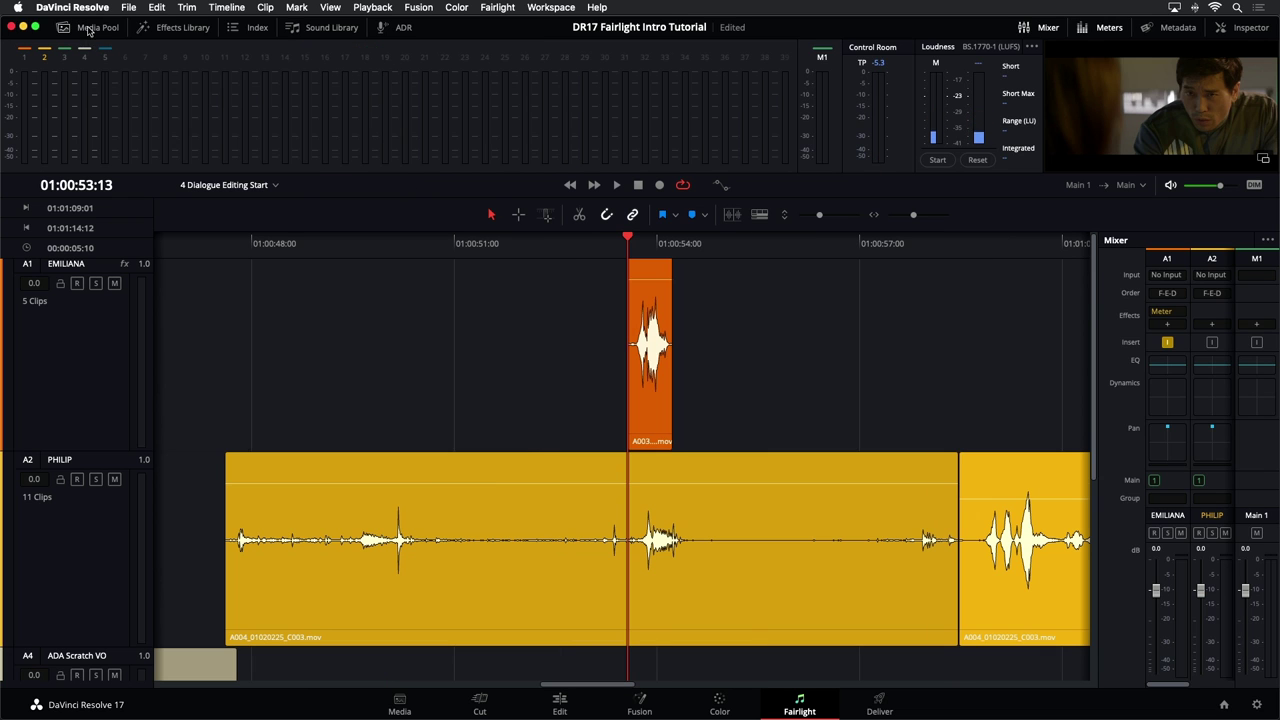
pyautogui.moveTo(646, 280)
pyautogui.mouseDown()
pyautogui.moveTo(646, 367)
pyautogui.moveTo(646, 291)
pyautogui.mouseUp()
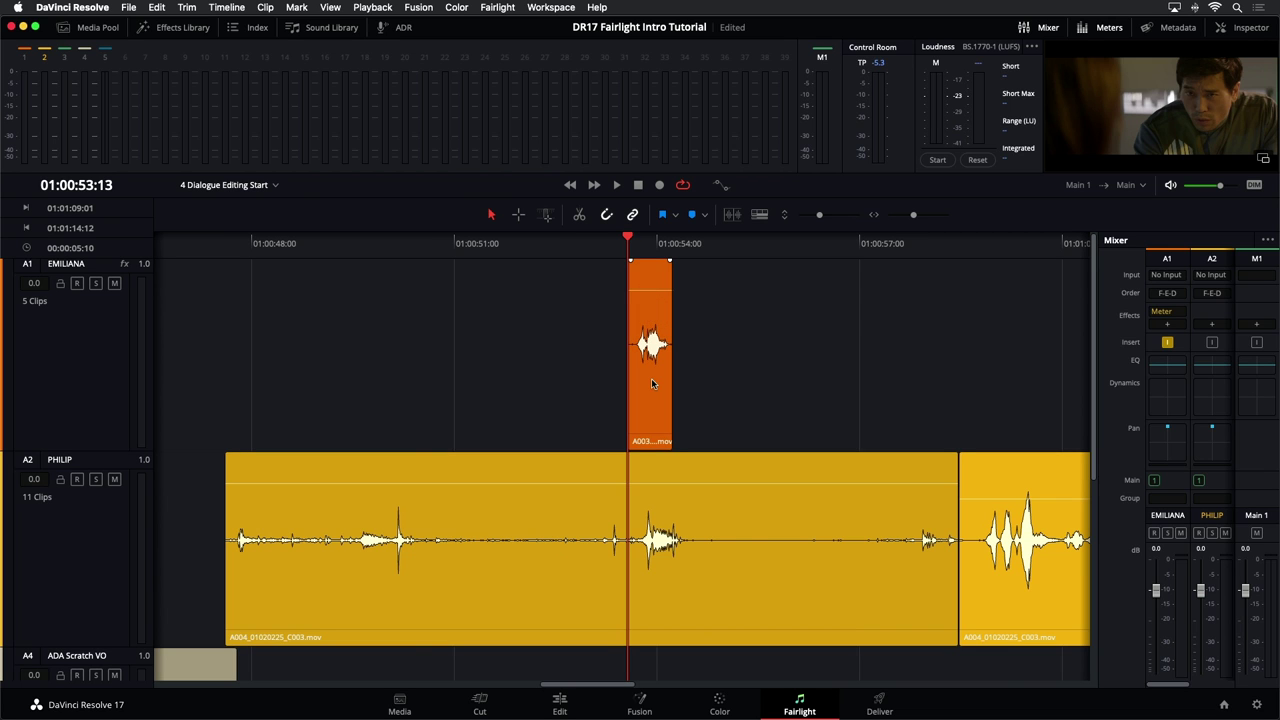
# - Shift the replacement clip on A1 about three frames later to bring its waveform closer to the word on A2
pyautogui.press('super+equal')
pyautogui.press('super+equal')
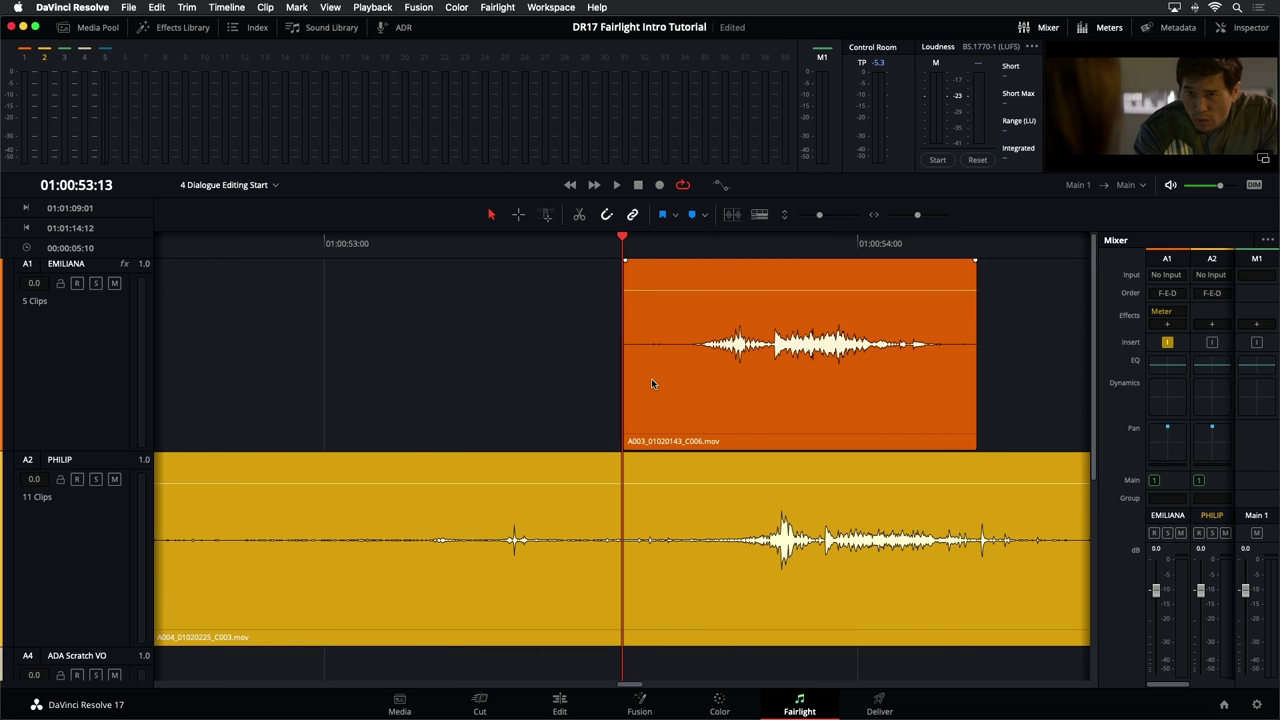
pyautogui.moveTo(857, 387); pyautogui.dragTo(918, 393)
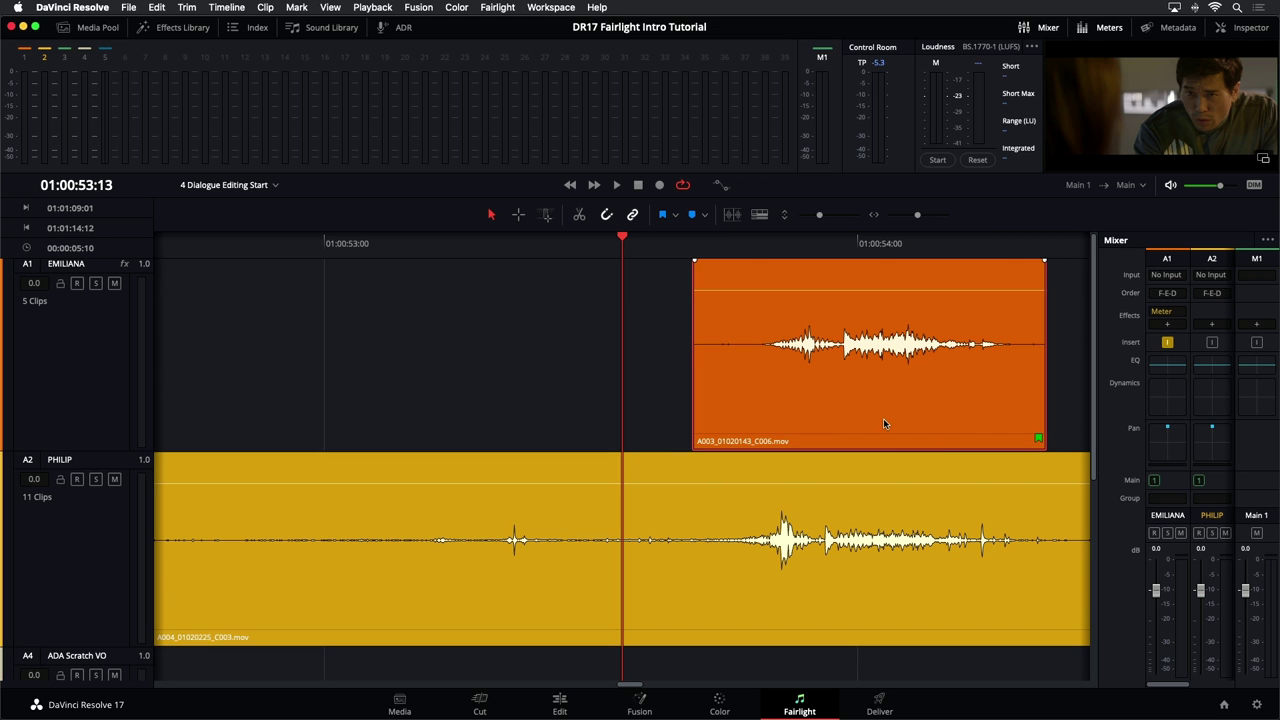
# - Turn off Layered Audio Editing and move the replacement clip from A1 down onto the A2 dialogue clip
pyautogui.click(226, 7)
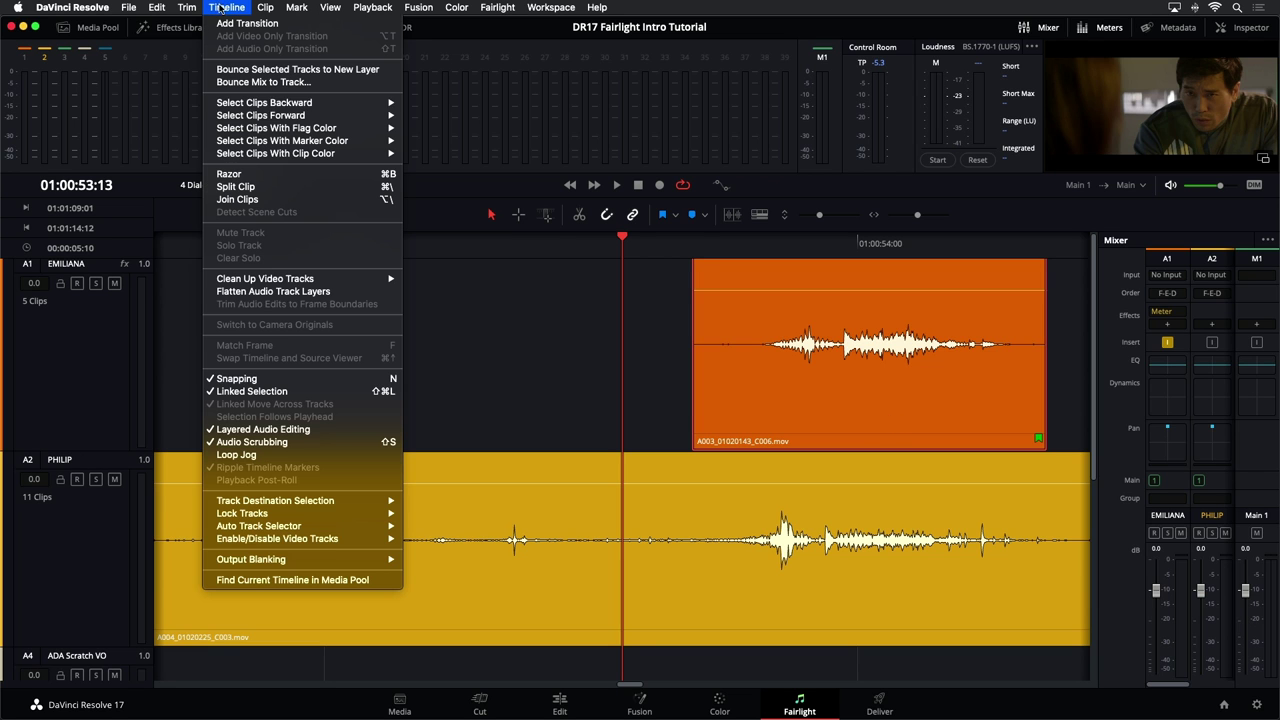
pyautogui.click(300, 429)
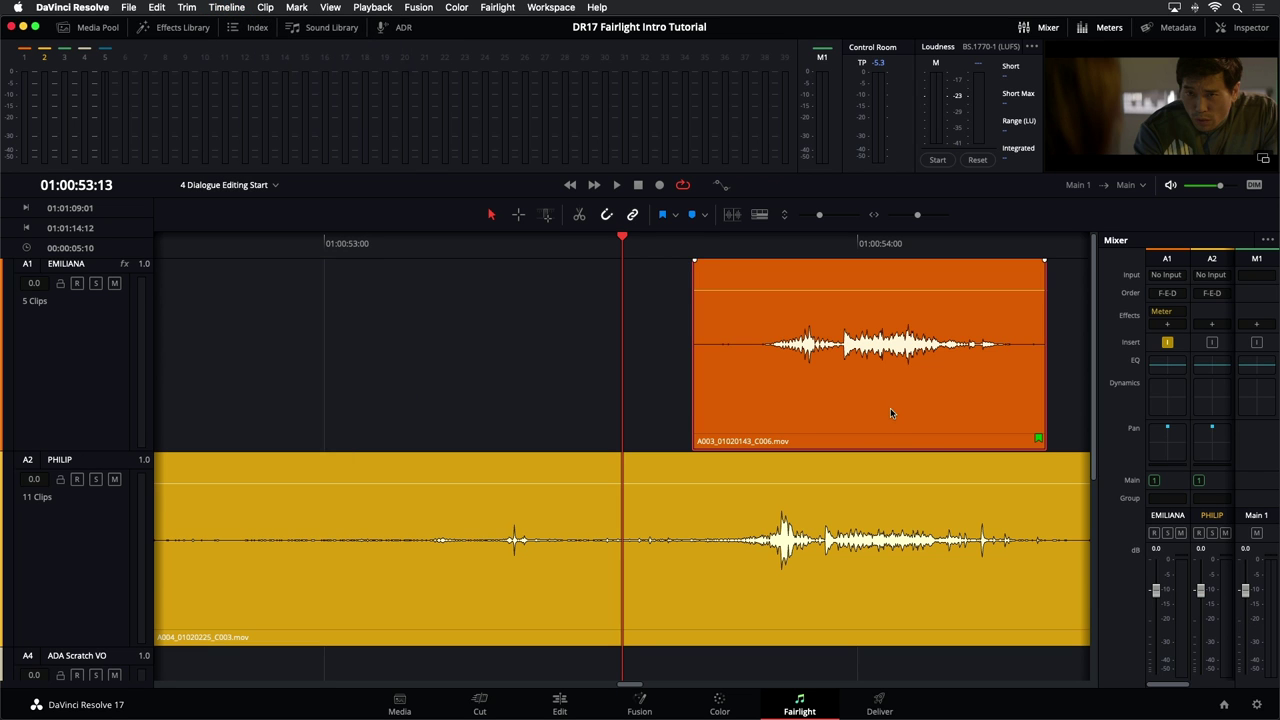
pyautogui.moveTo(890, 408); pyautogui.dragTo(893, 471)
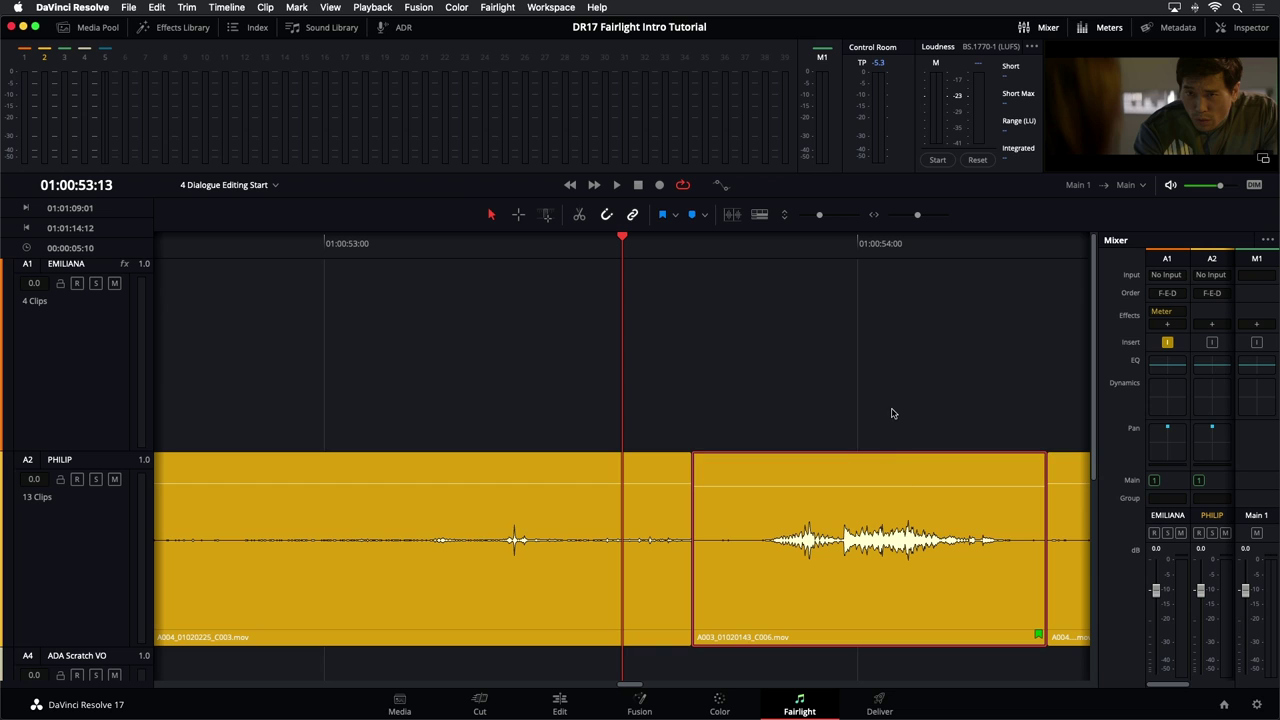
# - Color the replacement clip on A2 Navy and move it back up to A1 to expose the dialogue underneath
pyautogui.rightClick(860, 507)
pyautogui.moveTo(910, 365)
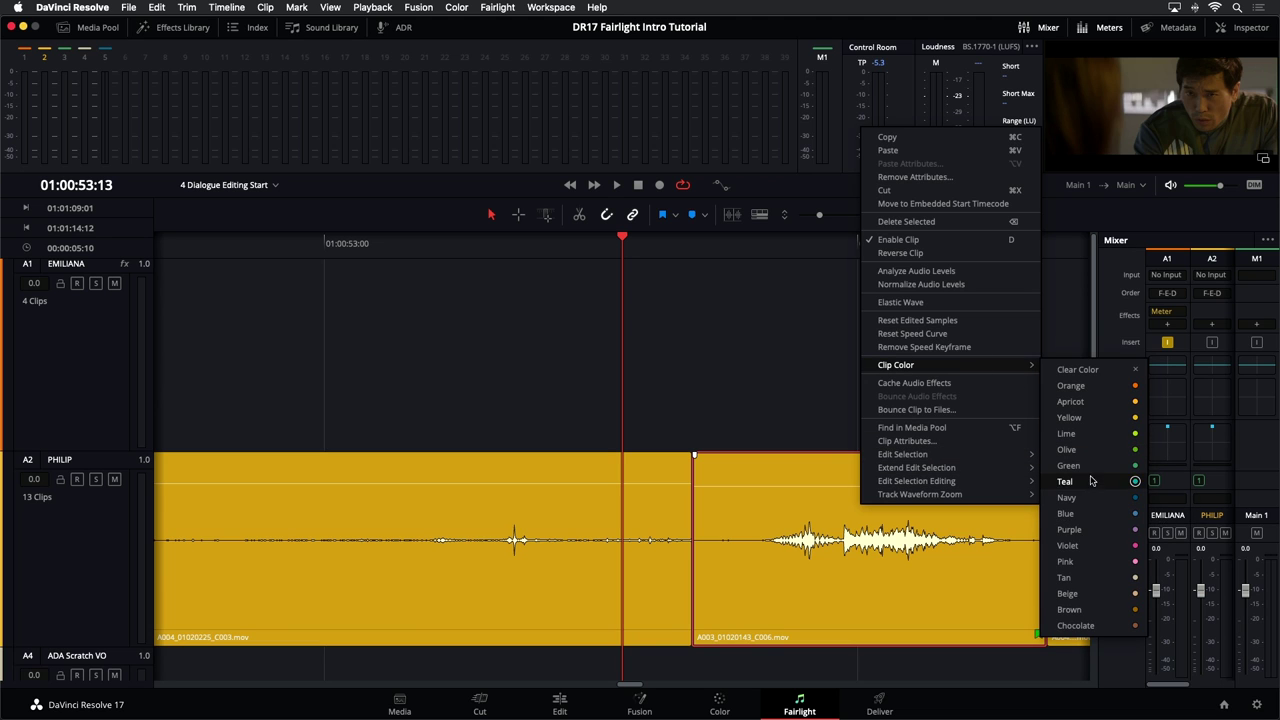
pyautogui.click(1066, 497)
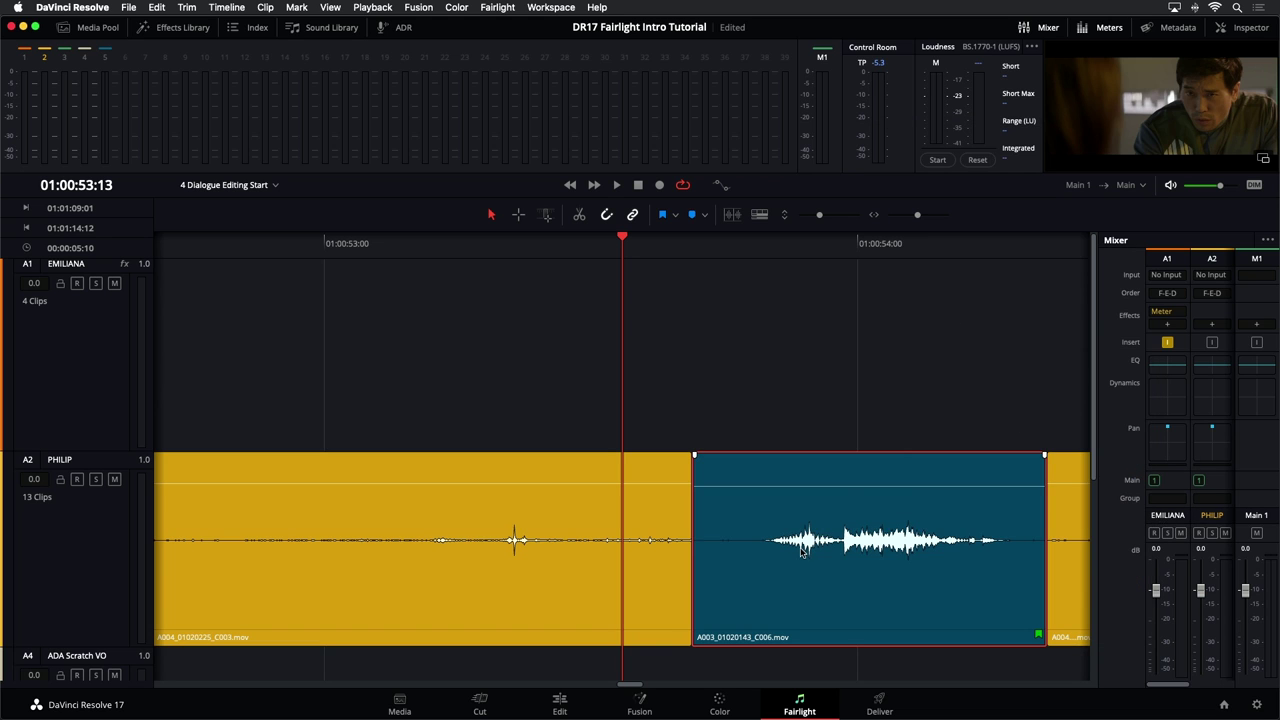
pyautogui.moveTo(806, 528); pyautogui.dragTo(802, 430)
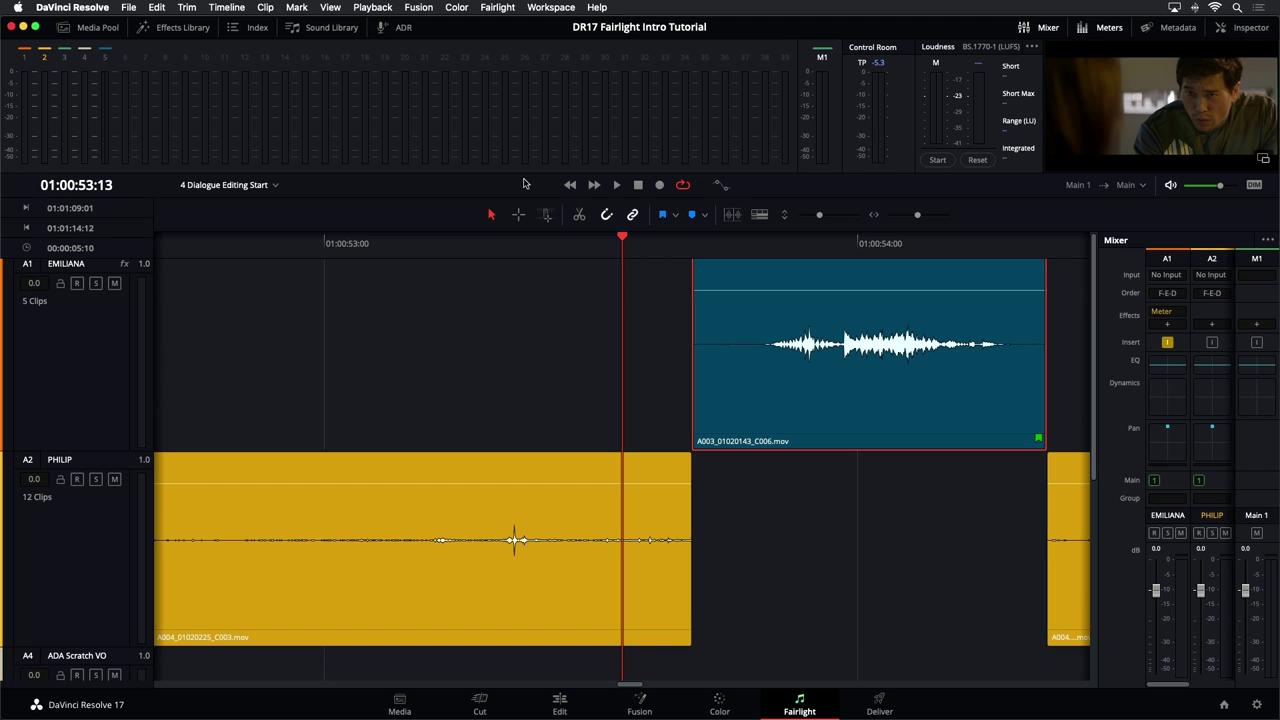
# - Undo the replacement clip's recoloring and track moves, restoring the original dialogue clip on A2
pyautogui.press('super+z')
pyautogui.press('super+z')
pyautogui.press('super+shift+z')
# - Set the clip color of the replacement clip on A1 to Navy and turn Layered Audio Editing on
pyautogui.rightClick(831, 415)
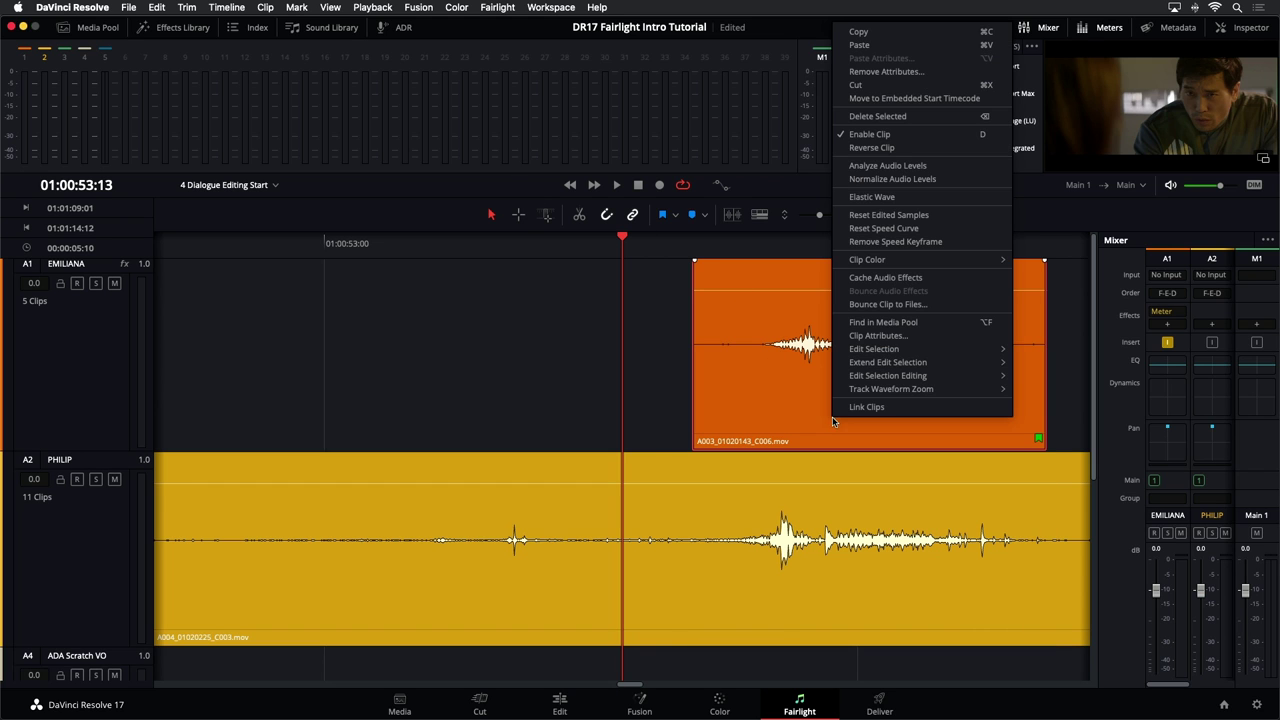
pyautogui.moveTo(960, 260)
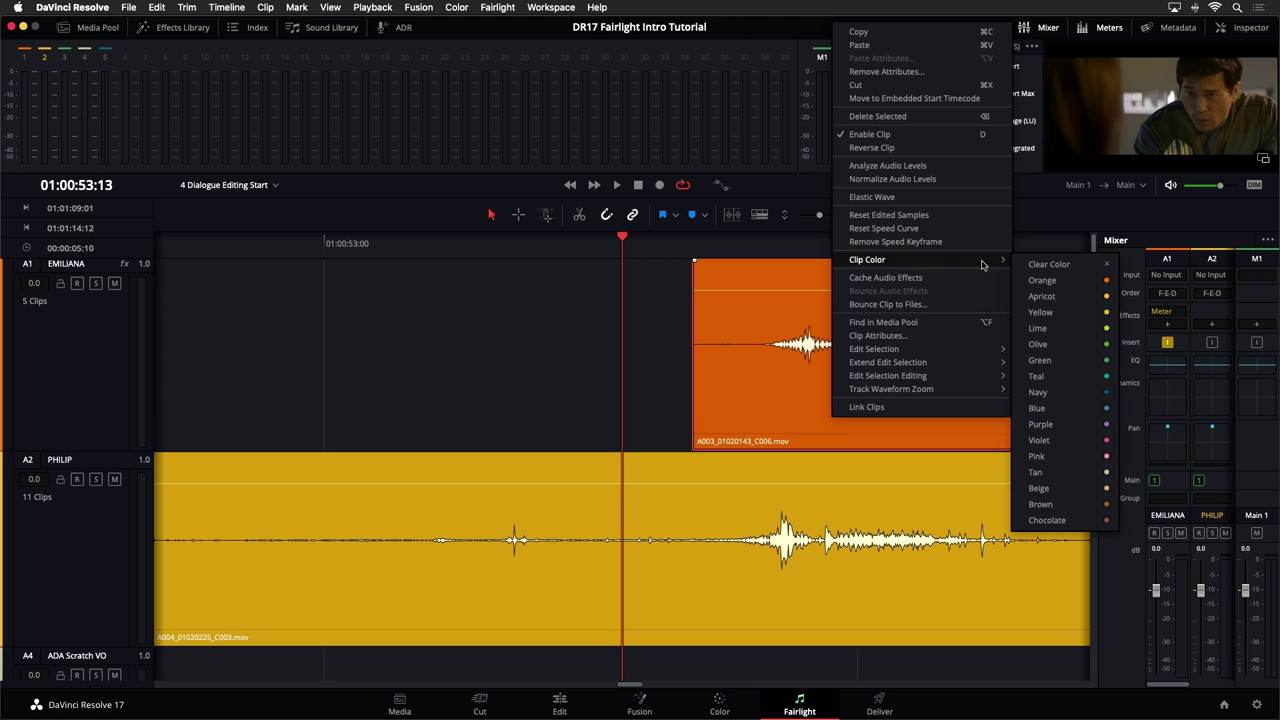
pyautogui.click(1080, 395)
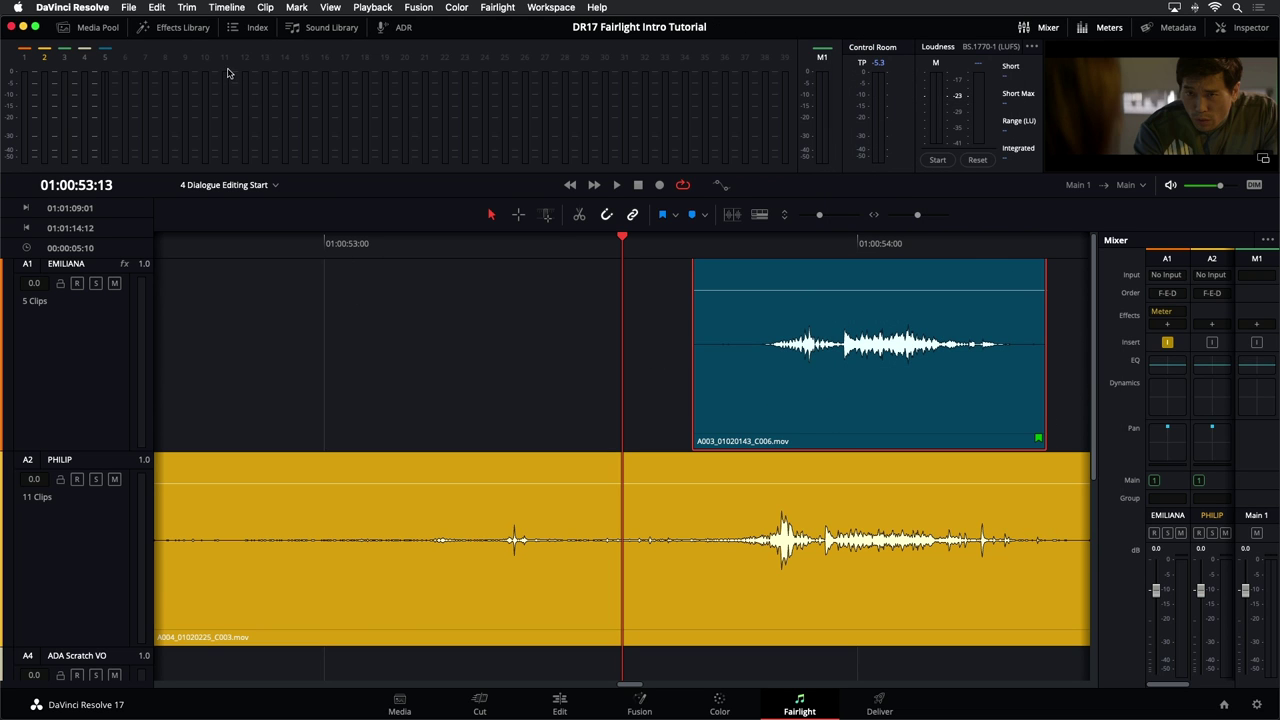
pyautogui.click(230, 9)
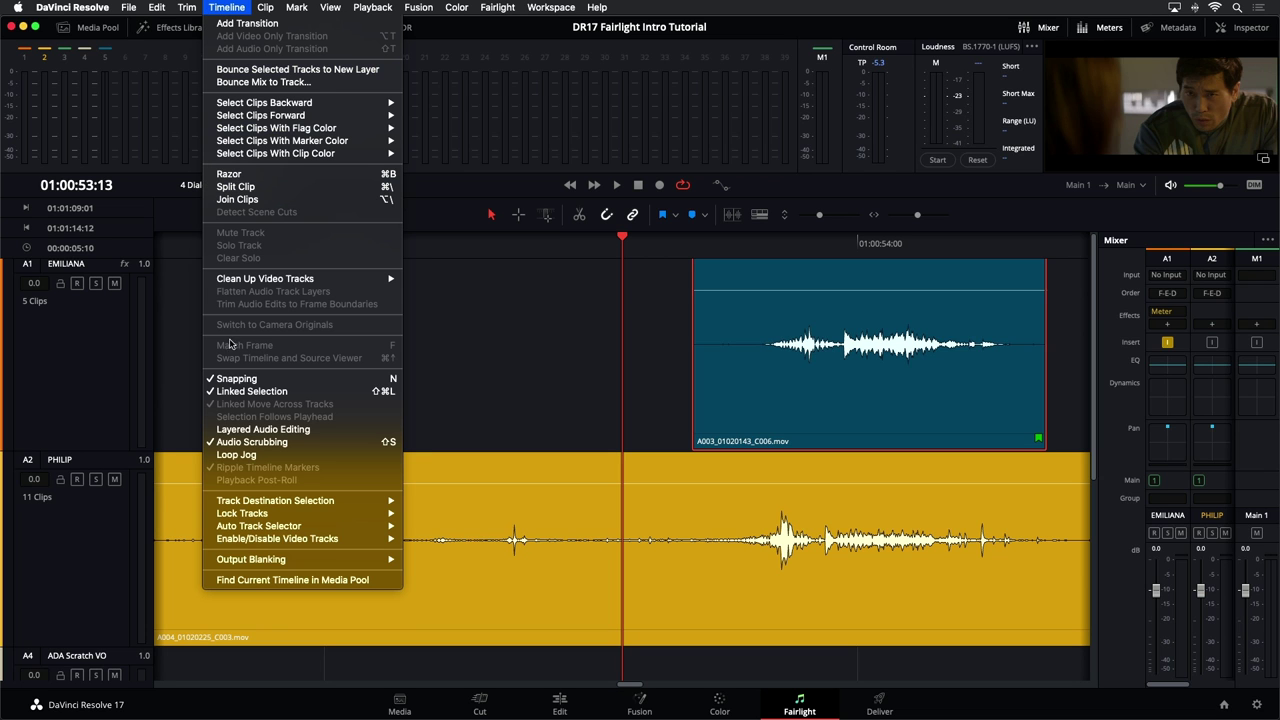
pyautogui.click(321, 437)
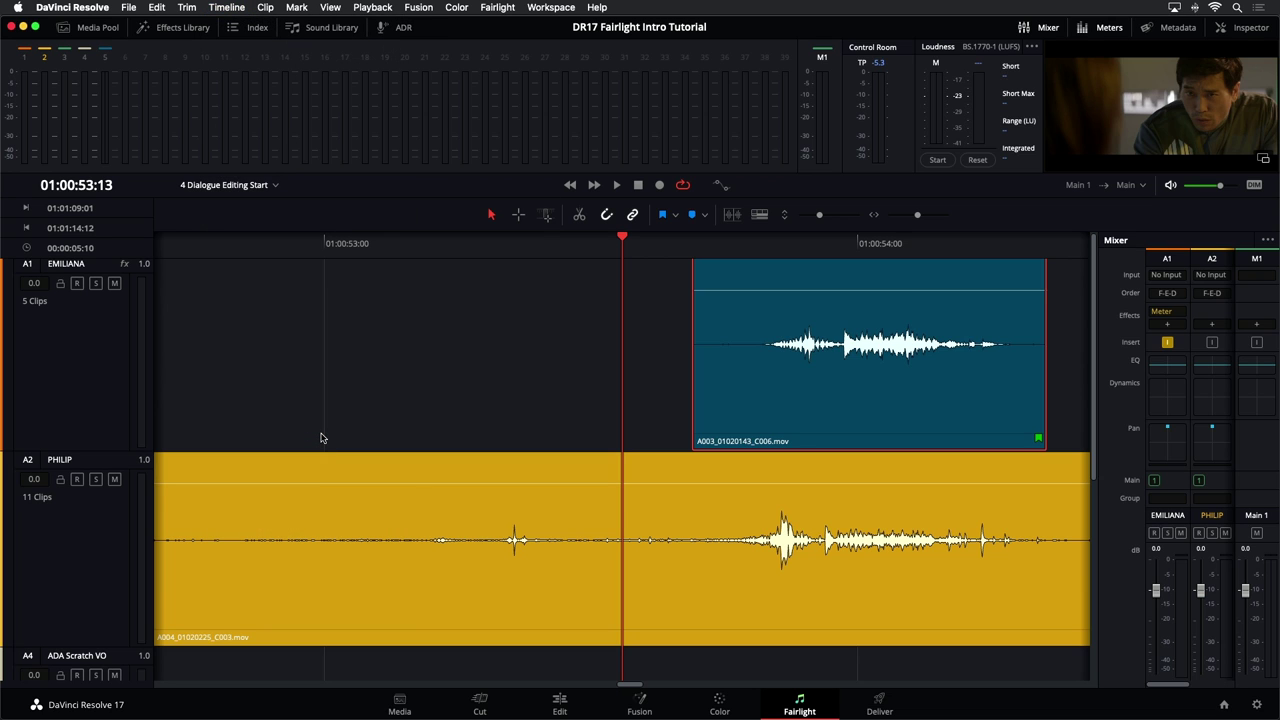
# - Shift the replacement clip on A1 about one frame earlier to match the A2 waveform, and turn snapping off
pyautogui.moveTo(895, 376); pyautogui.dragTo(872, 376)
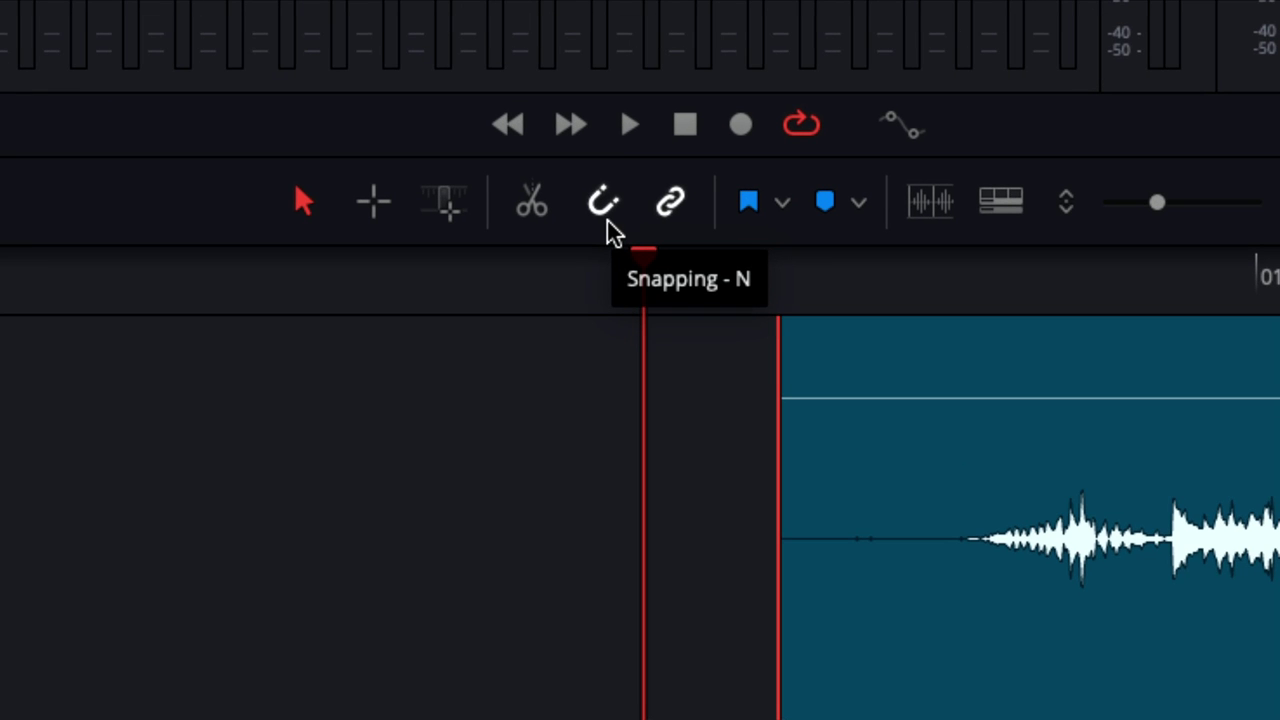
pyautogui.click(606, 218)
pyautogui.click(606, 216)
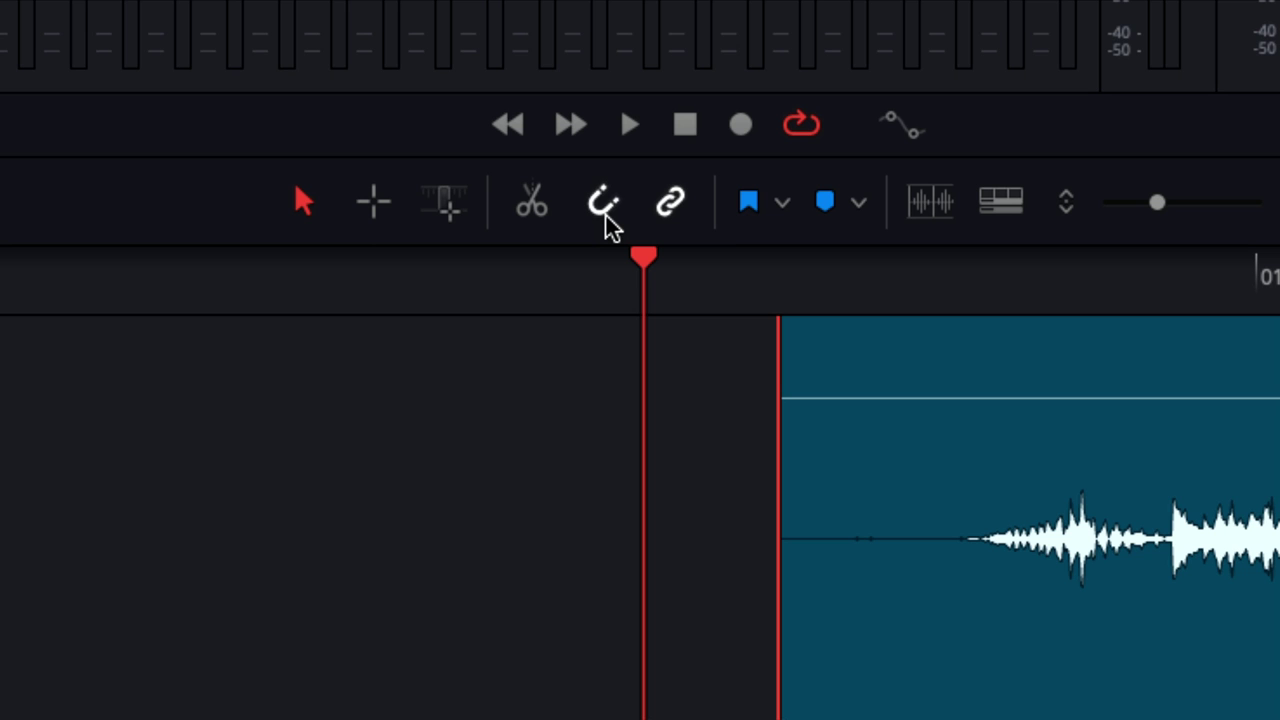
pyautogui.click(606, 216)
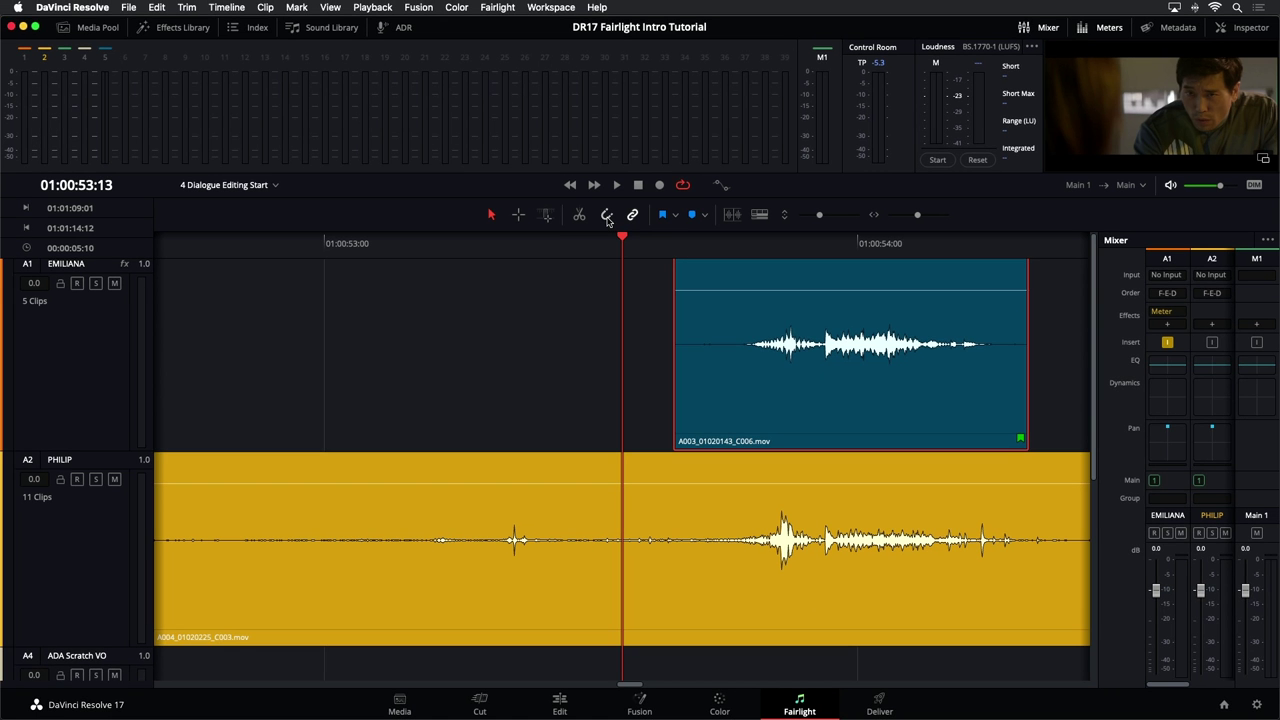
# - Move the replacement clip onto A2, extending its start to the playhead at 01:00:53:13 and its end by about two frames
pyautogui.click(880, 378)
pyautogui.moveTo(880, 378); pyautogui.dragTo(897, 497)
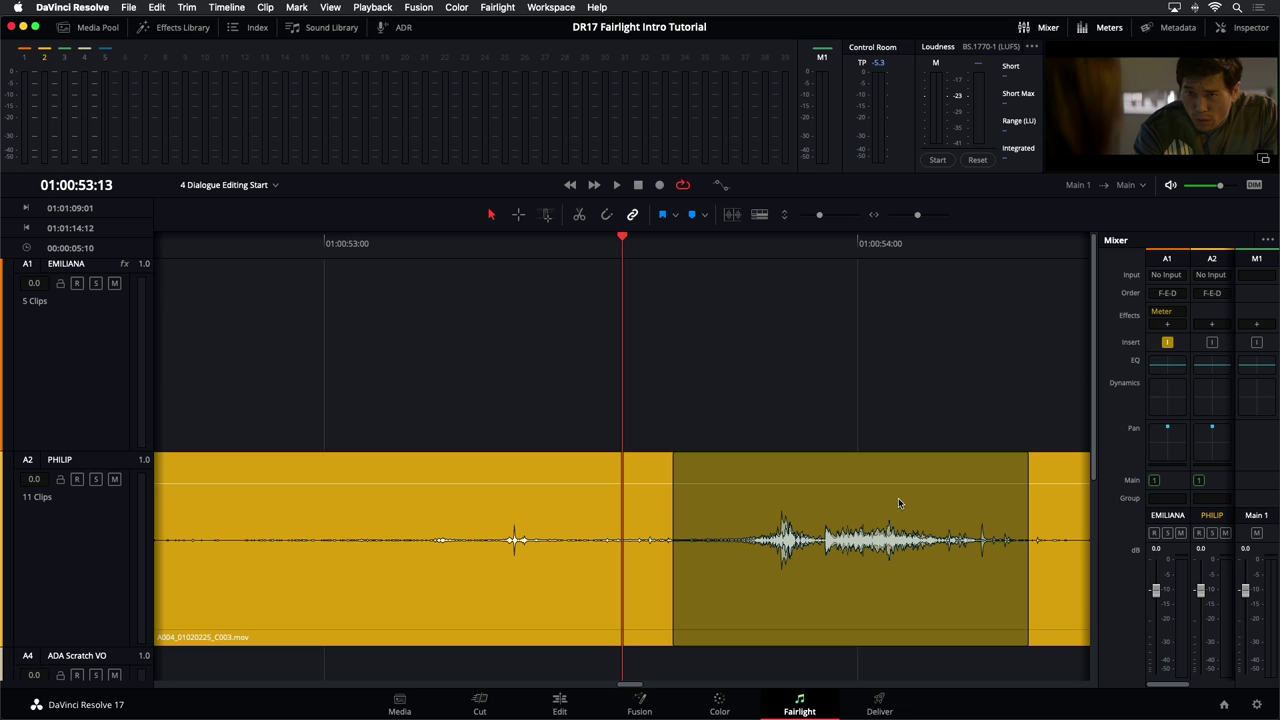
pyautogui.moveTo(898, 498); pyautogui.dragTo(898, 498)
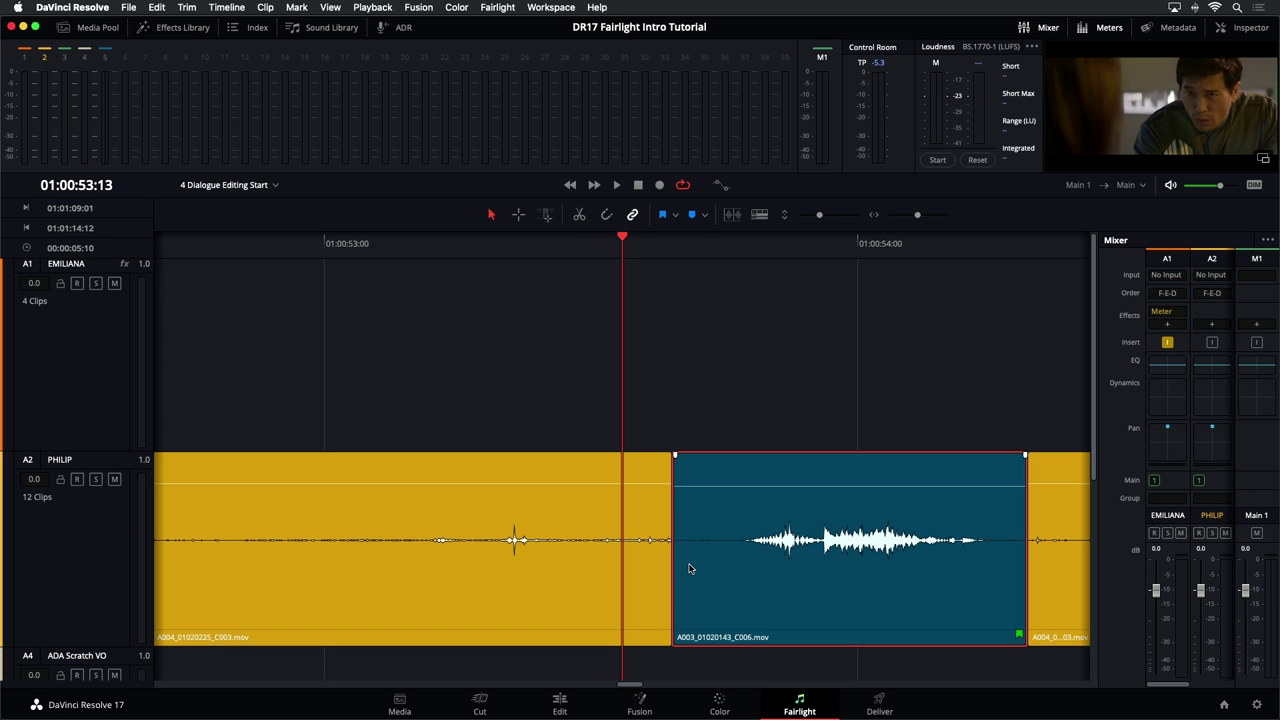
pyautogui.moveTo(673, 580); pyautogui.dragTo(626, 581)
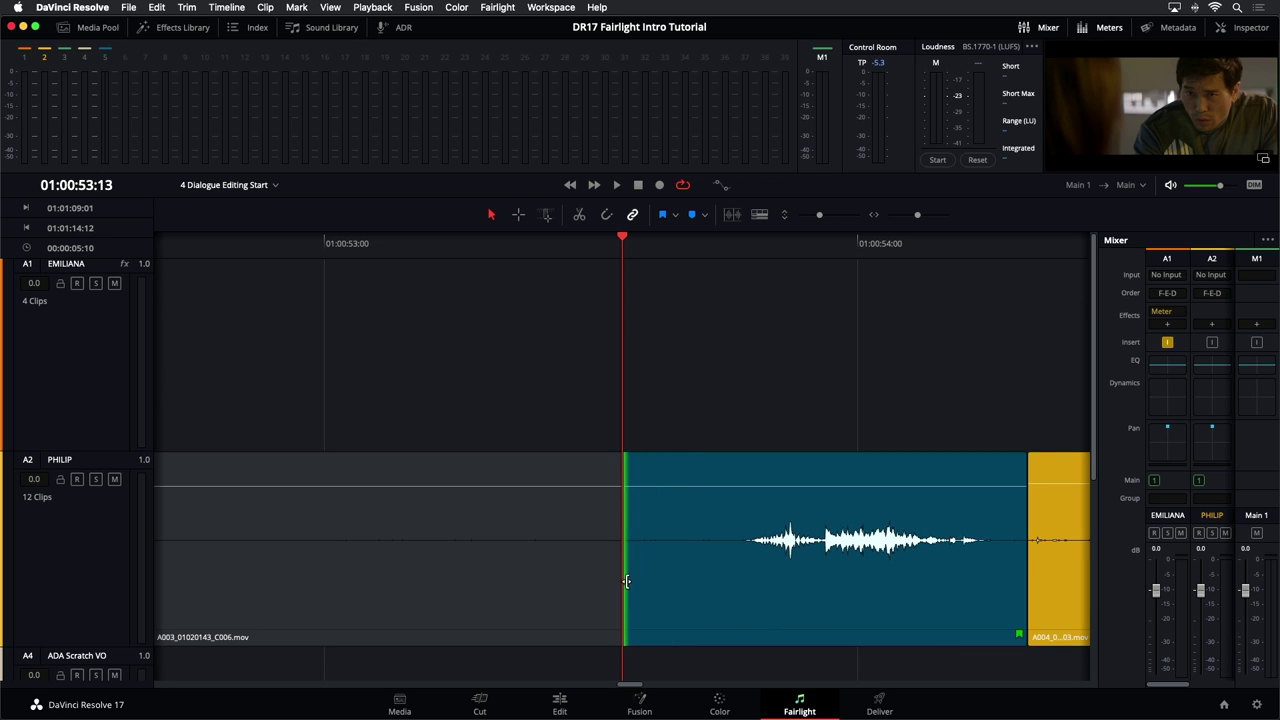
pyautogui.moveTo(1022, 606); pyautogui.dragTo(1080, 600)
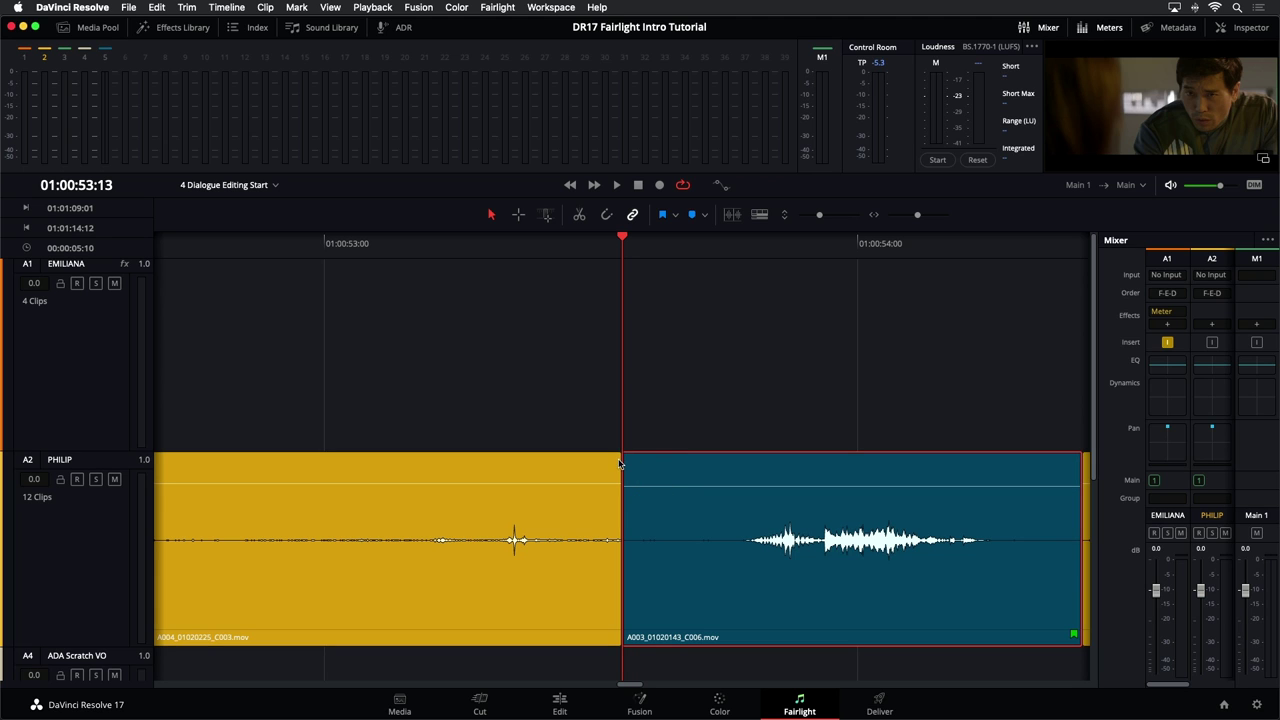
# - Add a fade-in and a fade-out of about three frames each to the replacement clip and play the edit back
pyautogui.moveTo(625, 456); pyautogui.dragTo(696, 455)
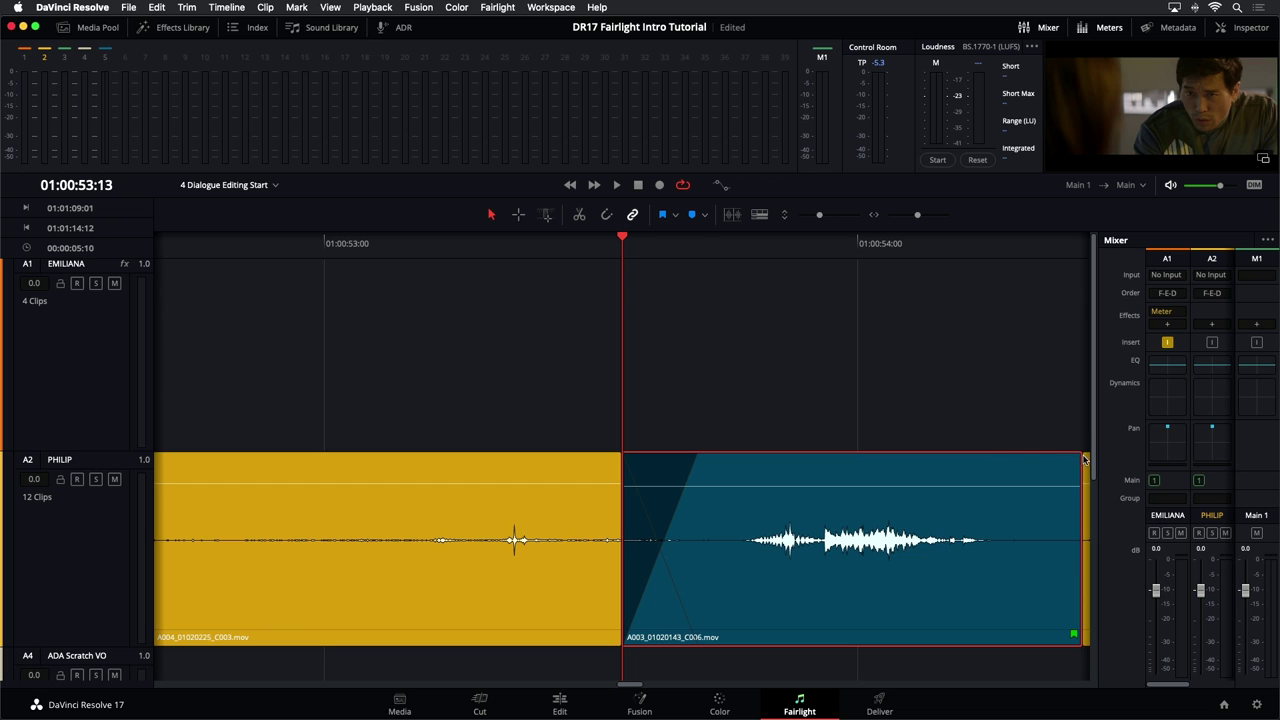
pyautogui.moveTo(1080, 455); pyautogui.dragTo(1006, 456)
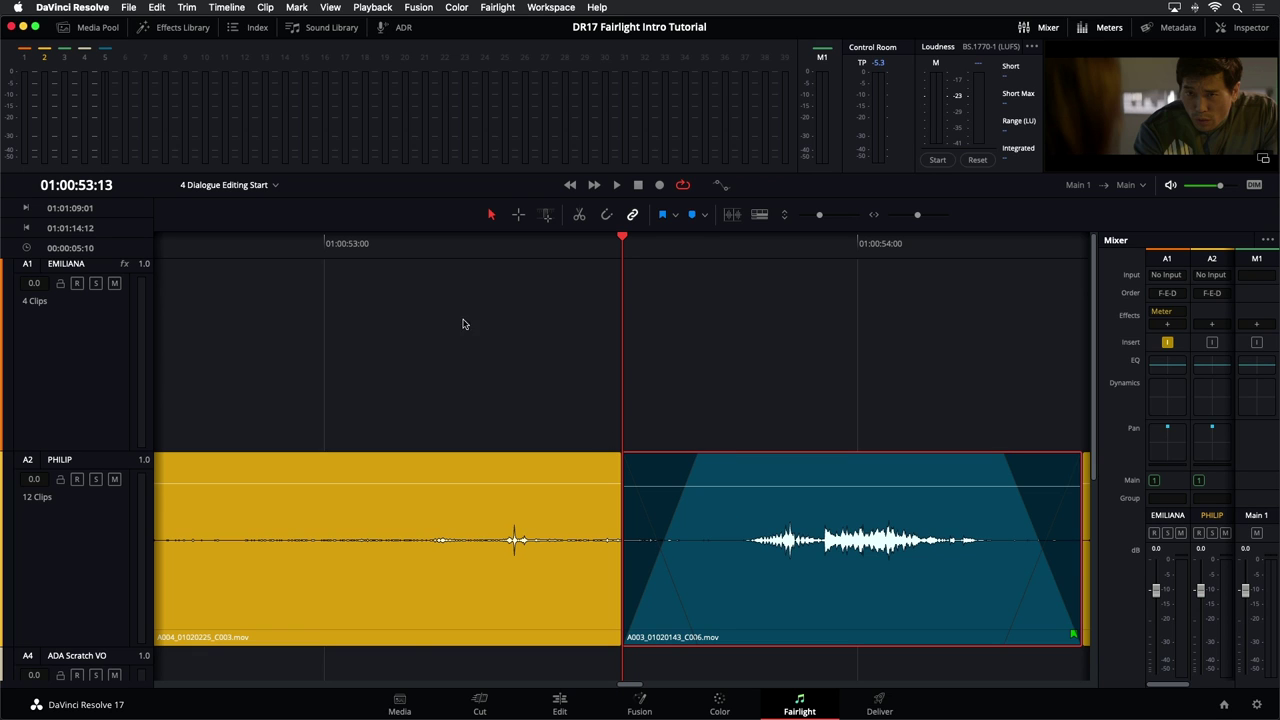
pyautogui.click(416, 249)
pyautogui.press('space')
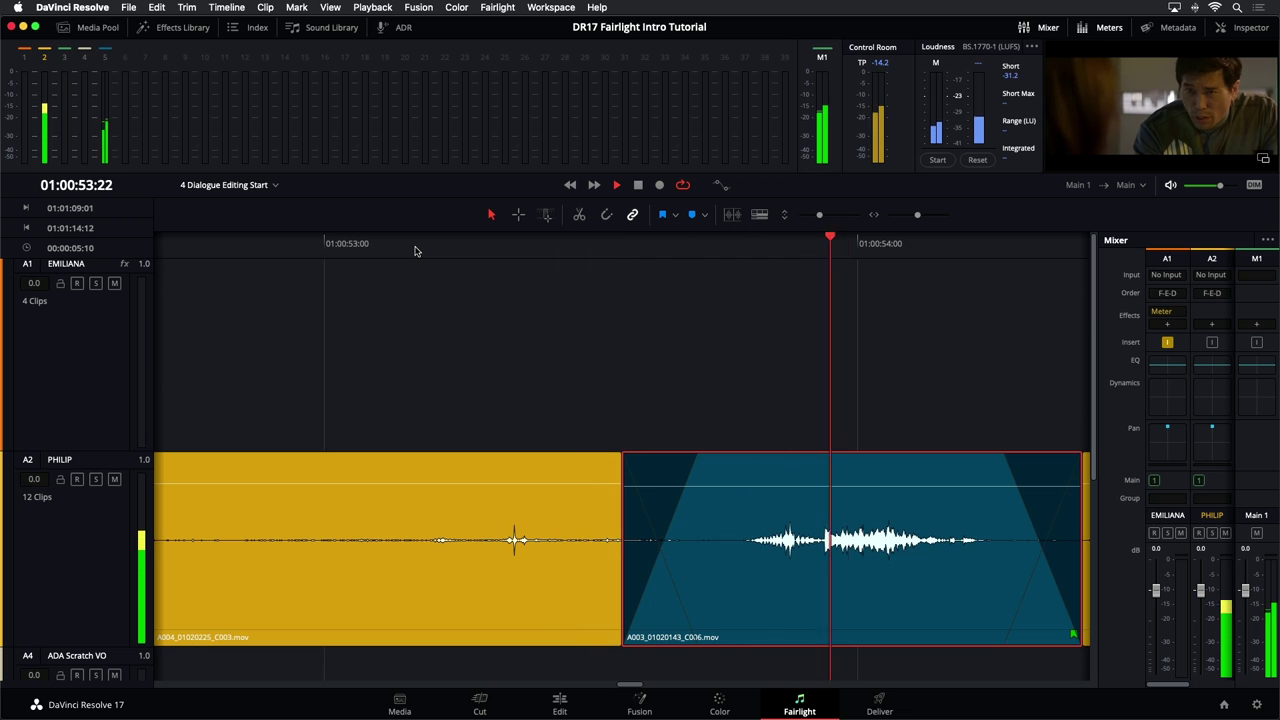
pyautogui.press('space')
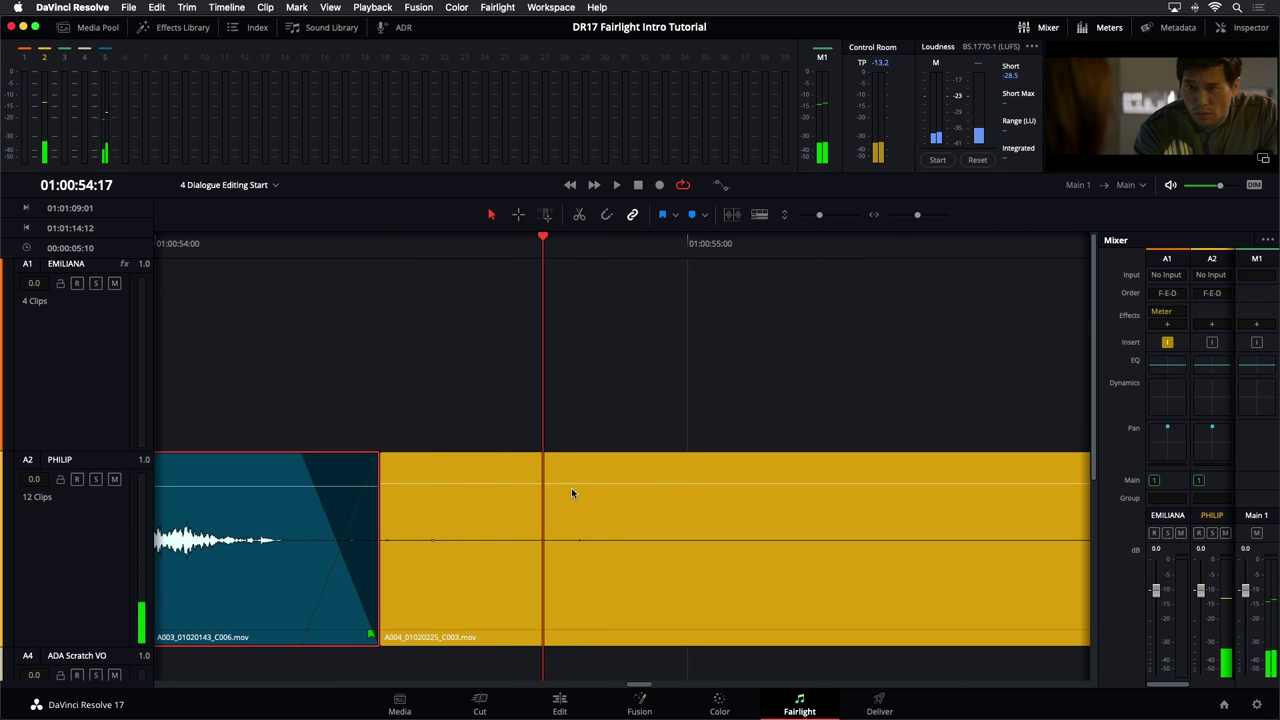
# - Show the audio track layers to examine the original dialogue beneath the replacement clip, and hide the layers again
pyautogui.moveTo(645, 686); pyautogui.dragTo(640, 688)
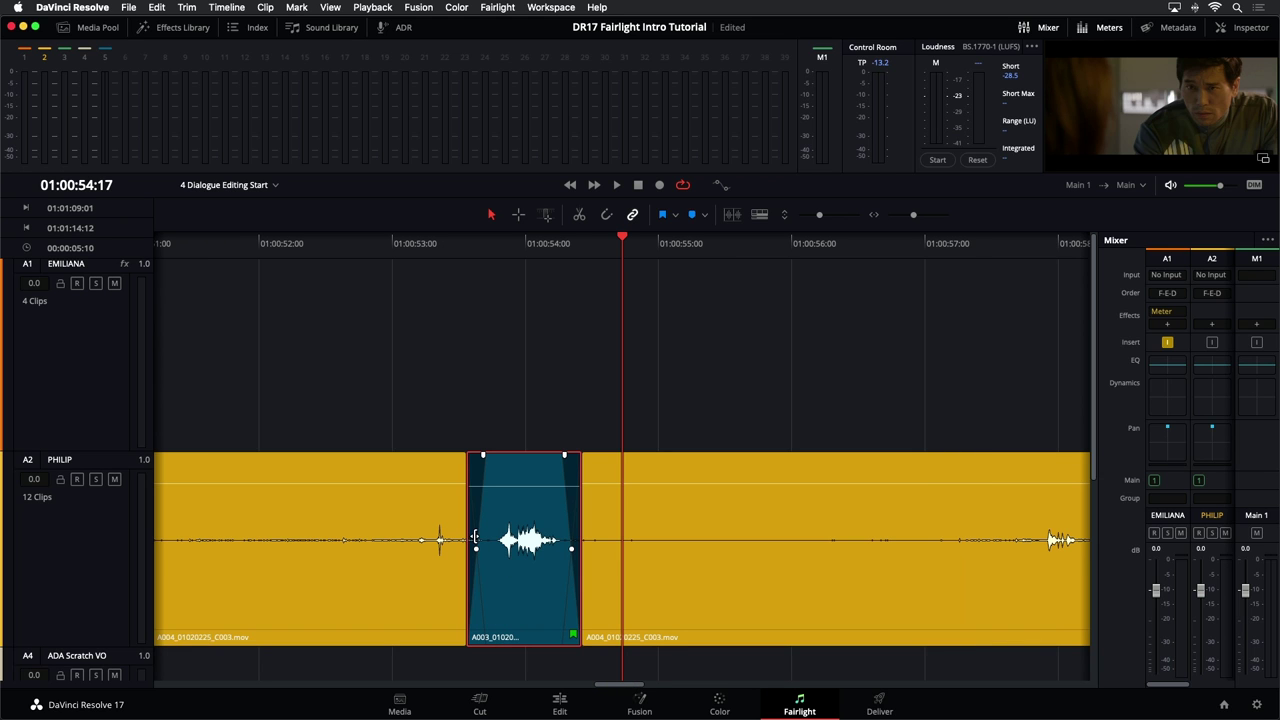
pyautogui.click(332, 7)
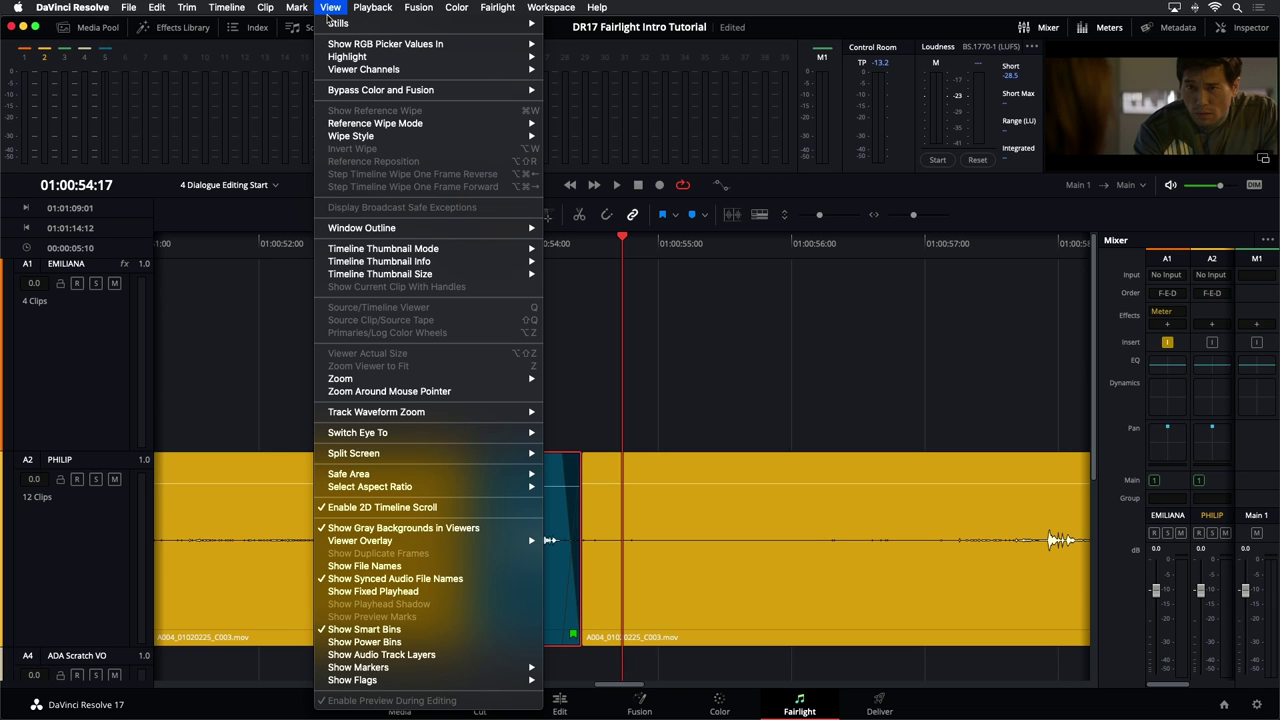
pyautogui.click(338, 656)
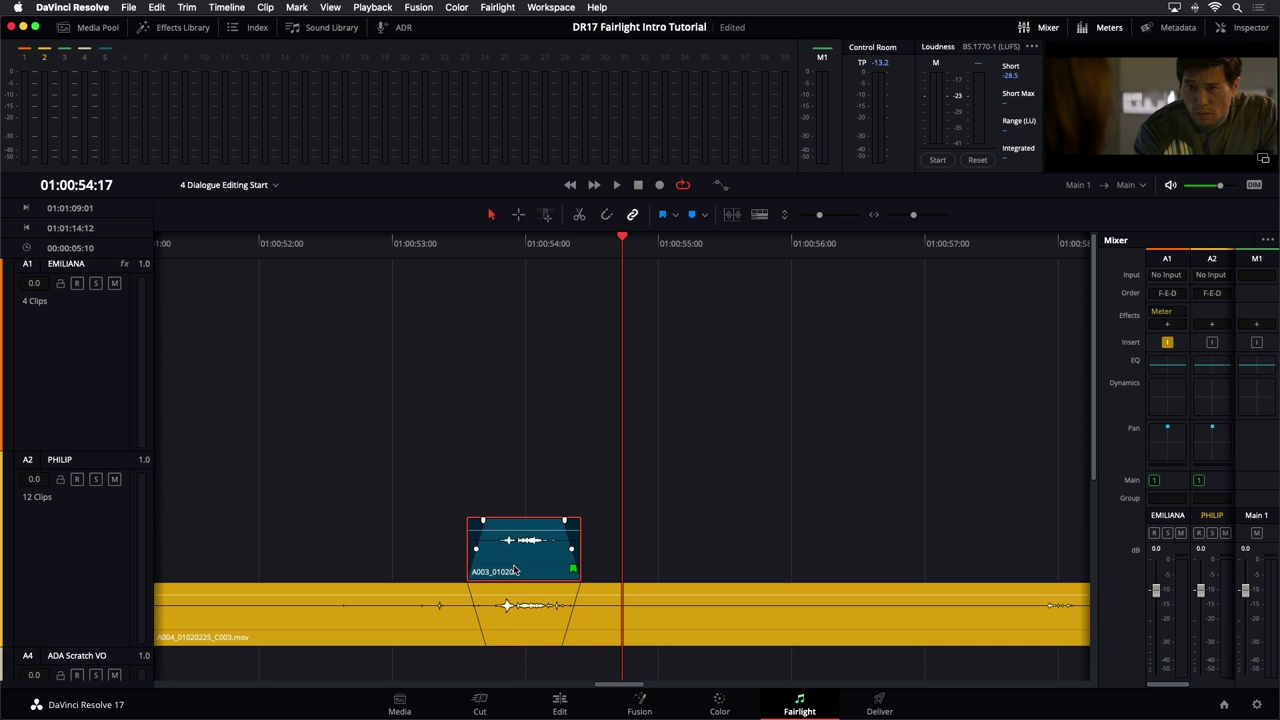
pyautogui.click(330, 7)
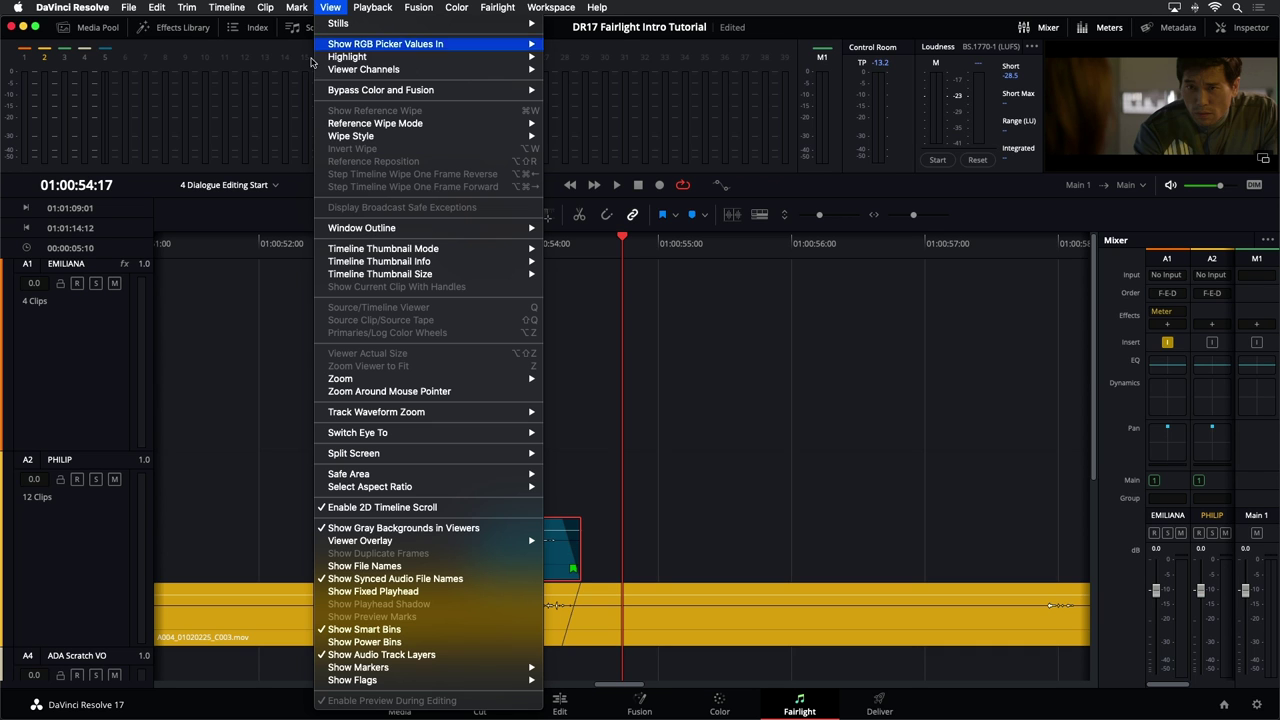
pyautogui.click(422, 656)
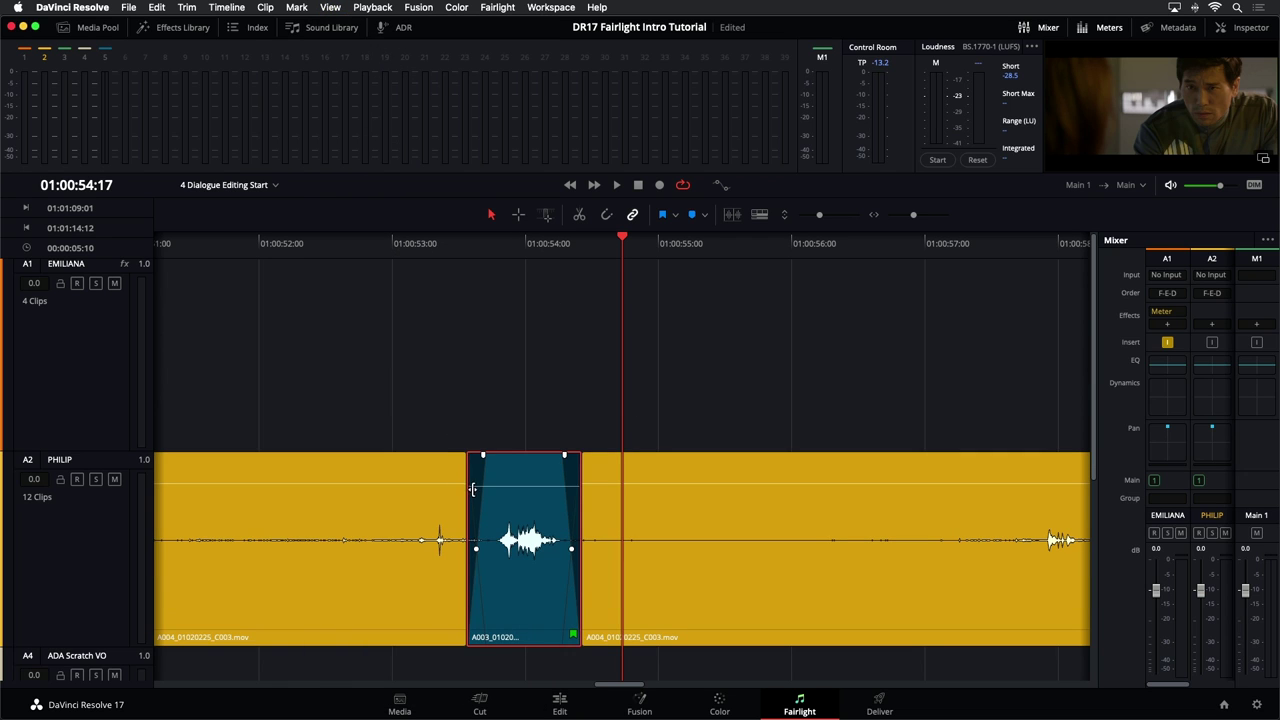
# - Extend the start of the replacement clip on A2 slightly earlier and play back the replaced word
pyautogui.moveTo(472, 489)
pyautogui.mouseDown()
pyautogui.moveTo(451, 489)
pyautogui.moveTo(465, 489)
pyautogui.mouseUp()
pyautogui.click(399, 252)
pyautogui.press('space')
pyautogui.press('space')
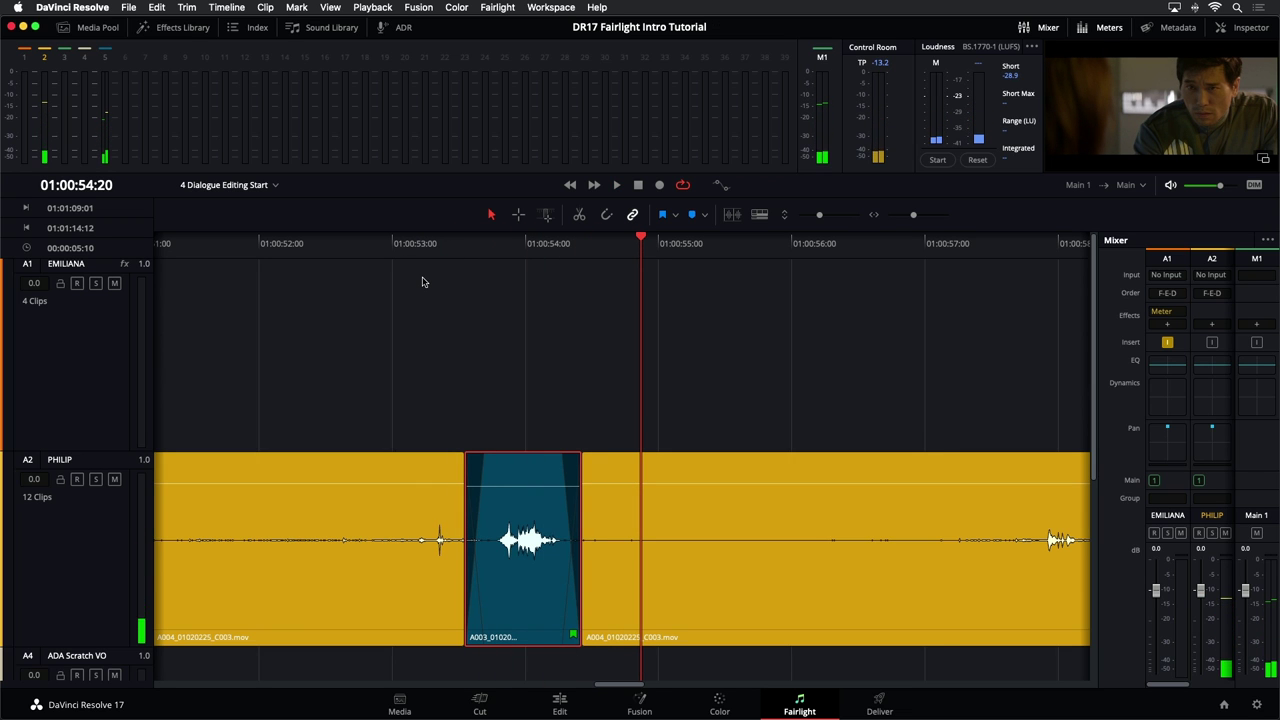
# - Show the Timelines bin as a list in the Media Pool and open the 7 Repairs and Fairlight FX timeline
pyautogui.hotkey('shift', 'z')
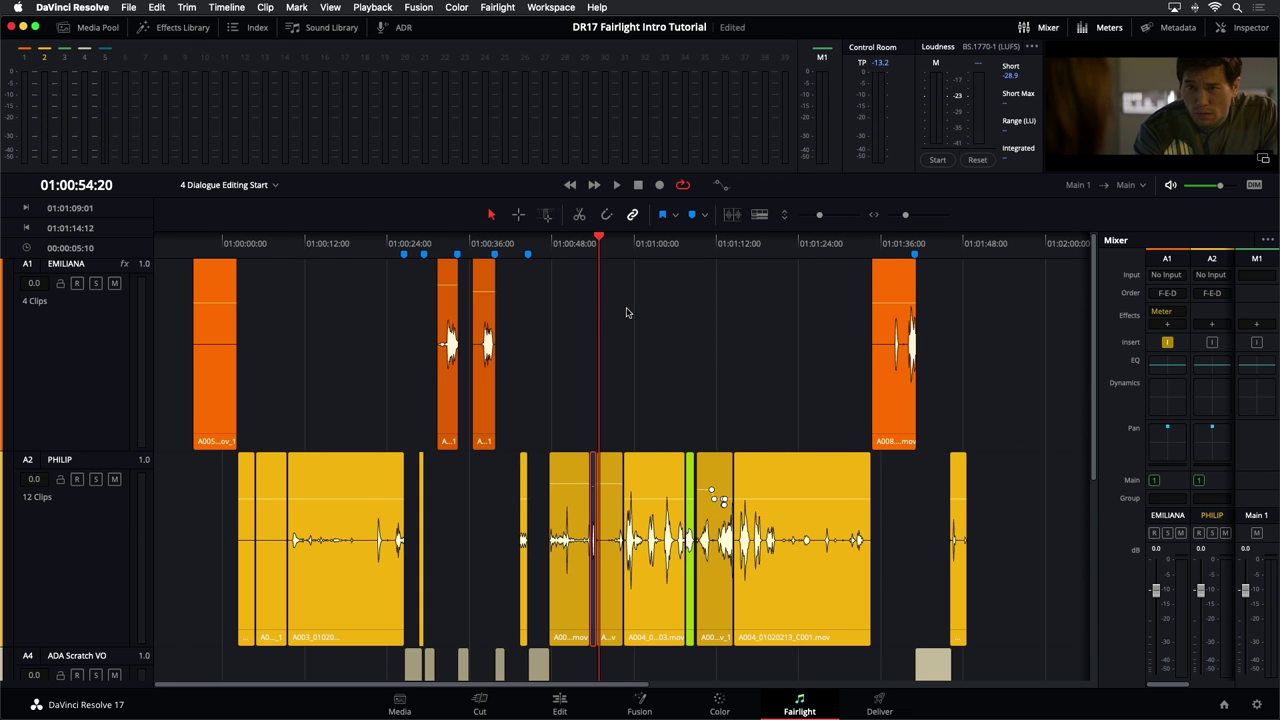
pyautogui.scroll(-3, 621, 302)
pyautogui.scroll(-3, 624, 306)
pyautogui.scroll(-3, 628, 312)
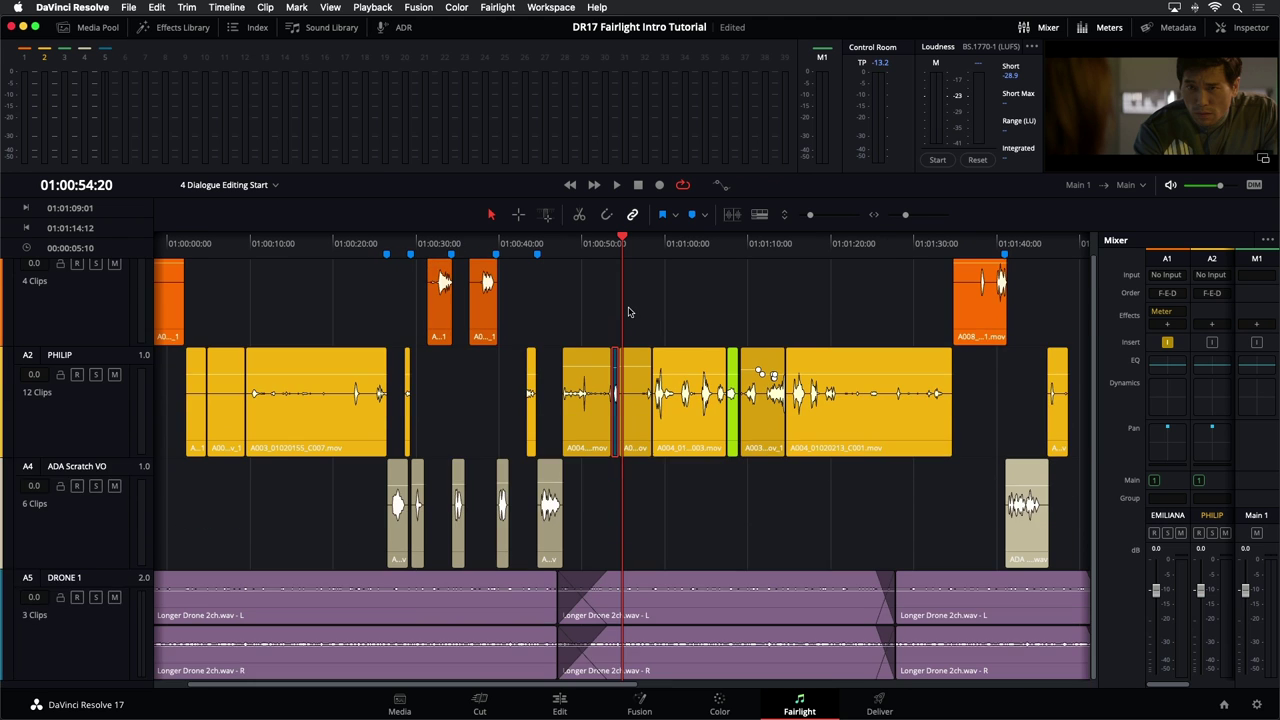
pyautogui.scroll(-2, 628, 312)
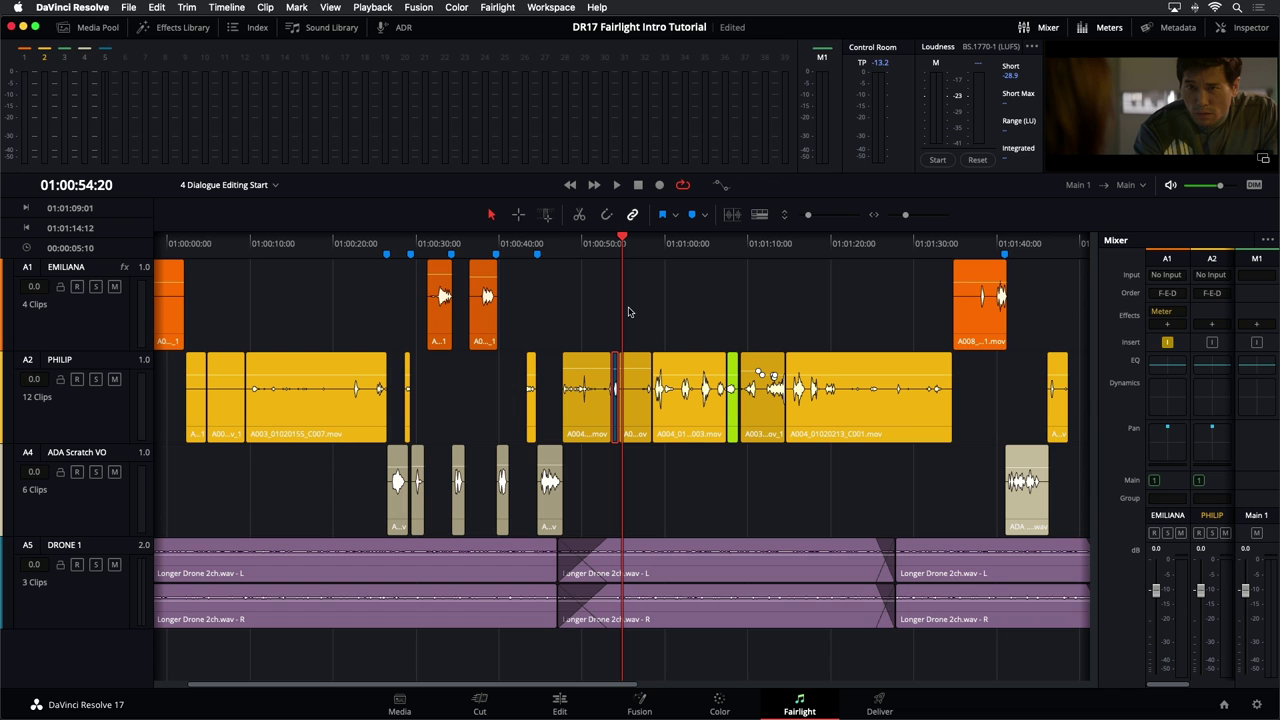
pyautogui.click(93, 29)
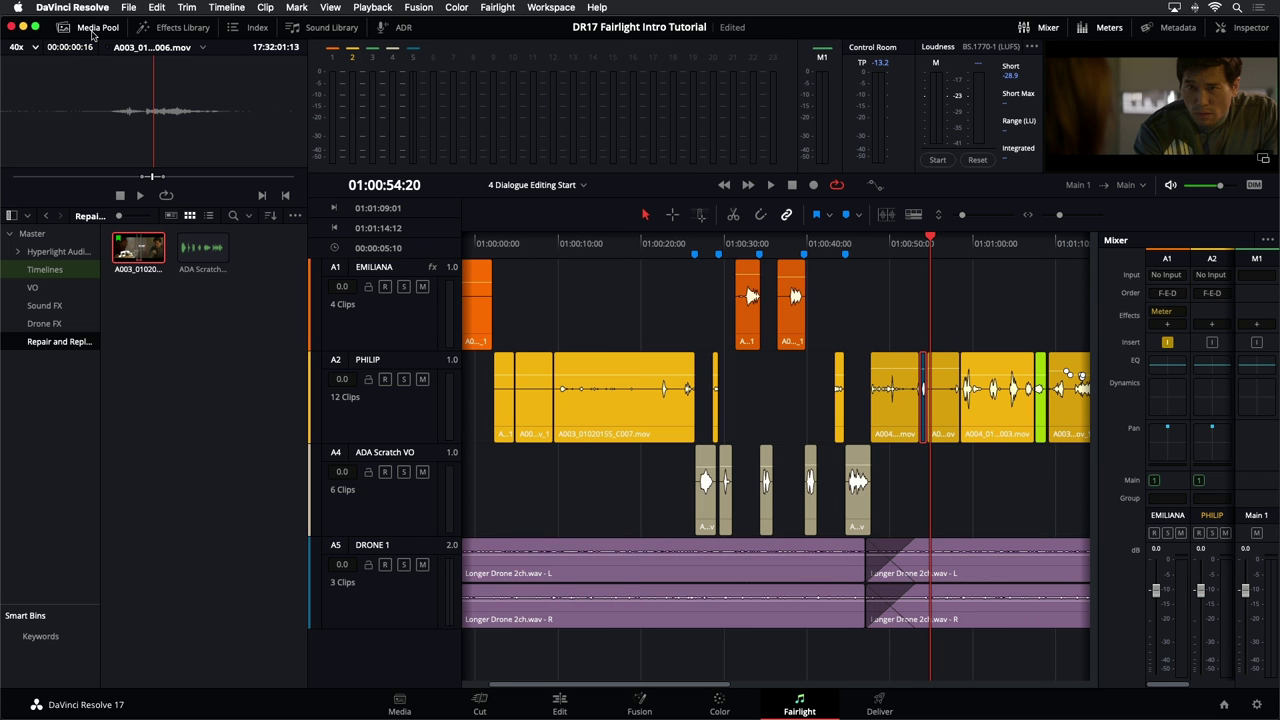
pyautogui.click(66, 270)
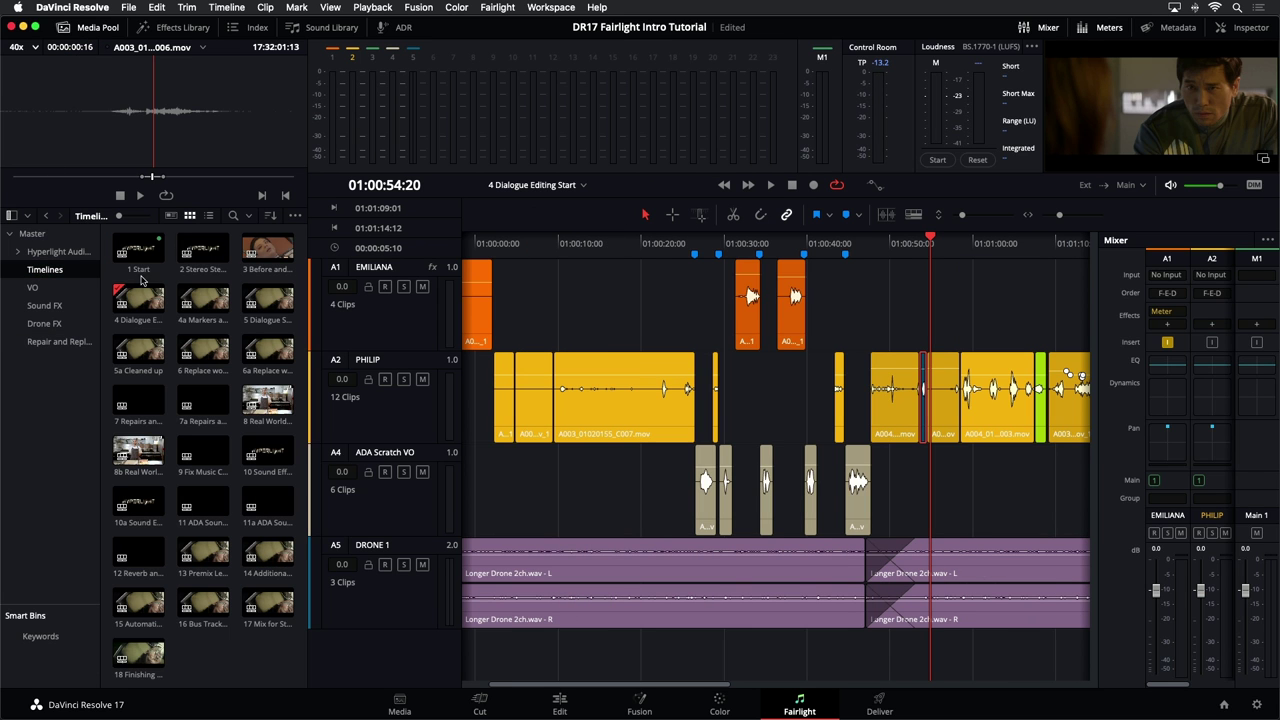
pyautogui.click(210, 216)
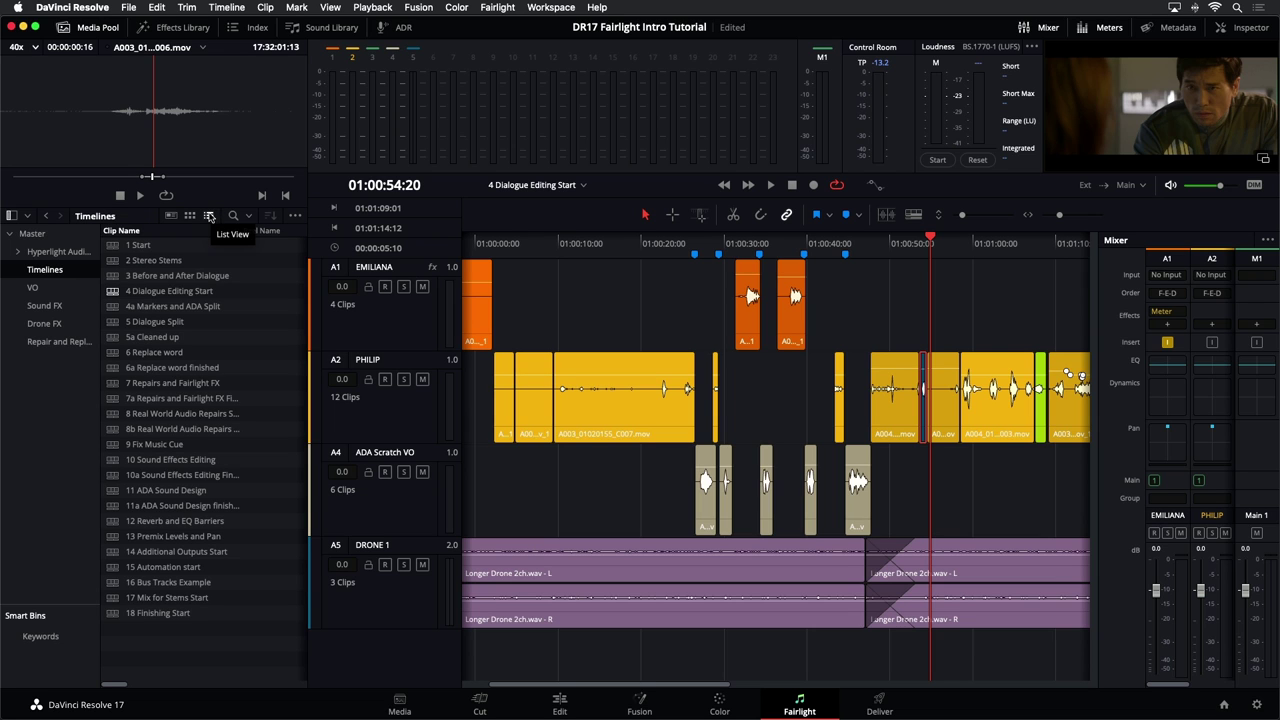
pyautogui.doubleClick(116, 387)
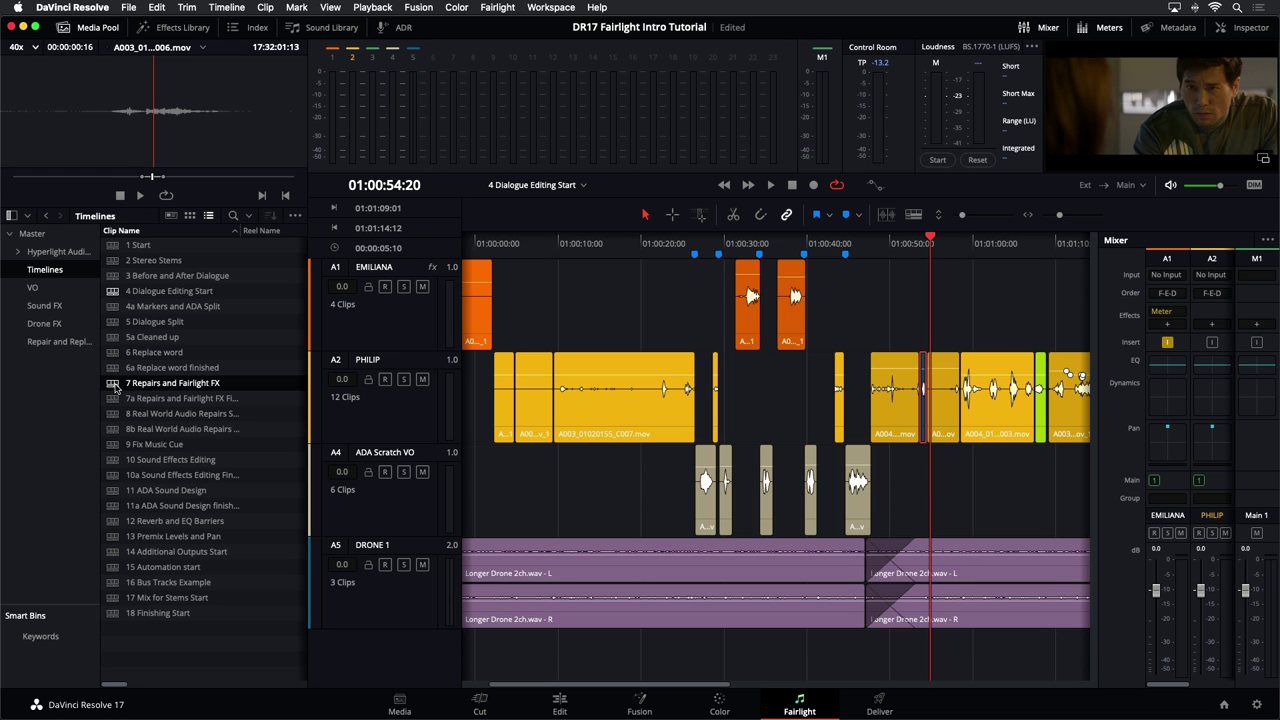
# - Open the 7 Repairs and Fairlight FX timeline, hide the Media Pool and show the Effects Library
pyautogui.doubleClick(115, 388)
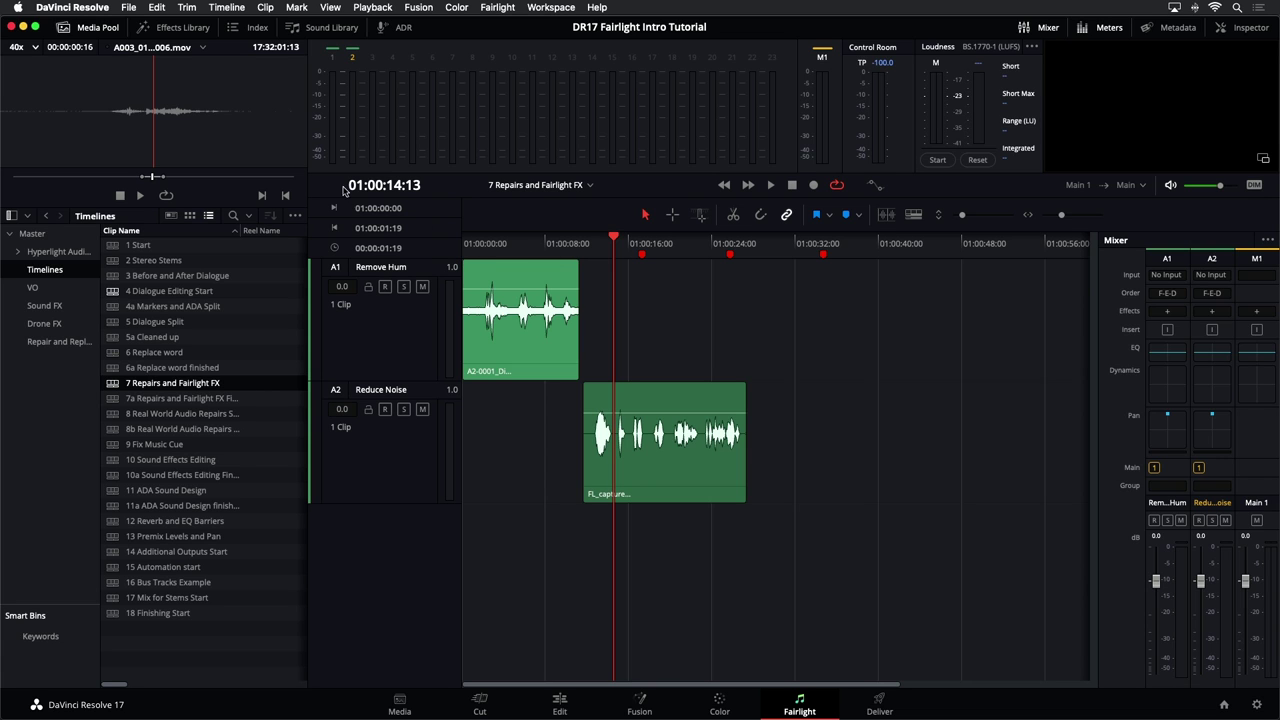
pyautogui.click(97, 29)
pyautogui.scroll(2, 748, 372)
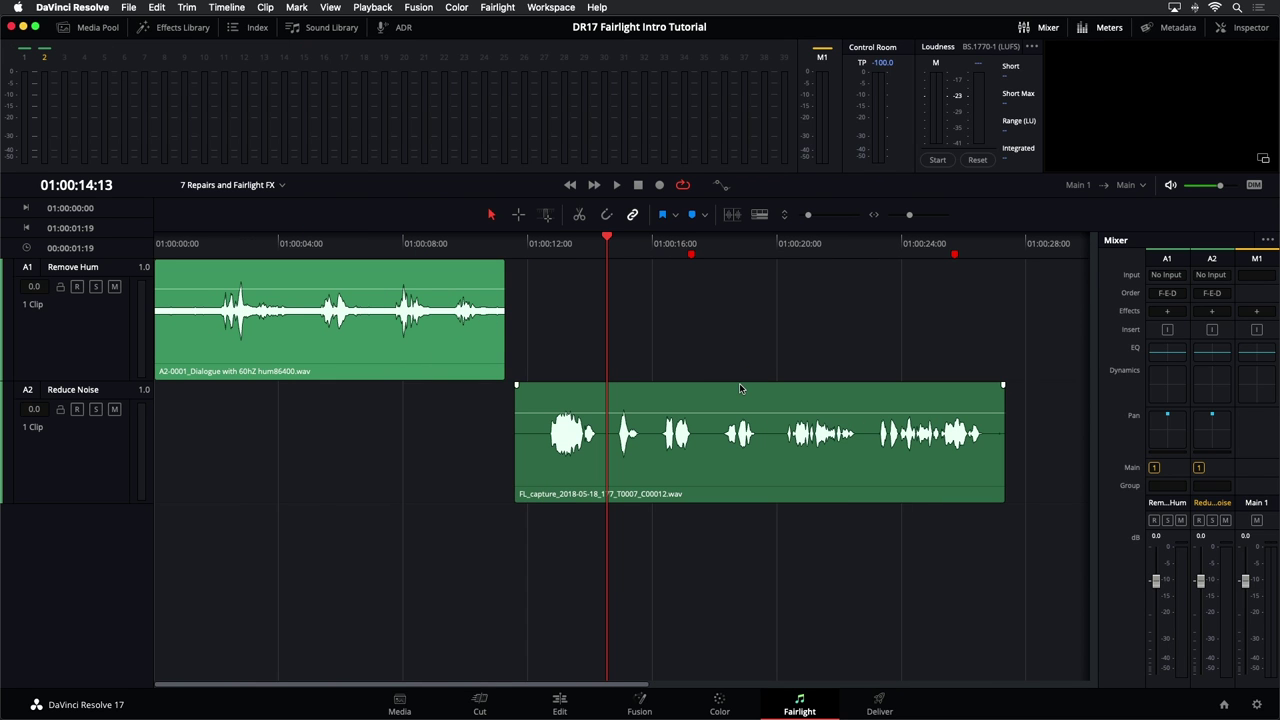
pyautogui.click(196, 242)
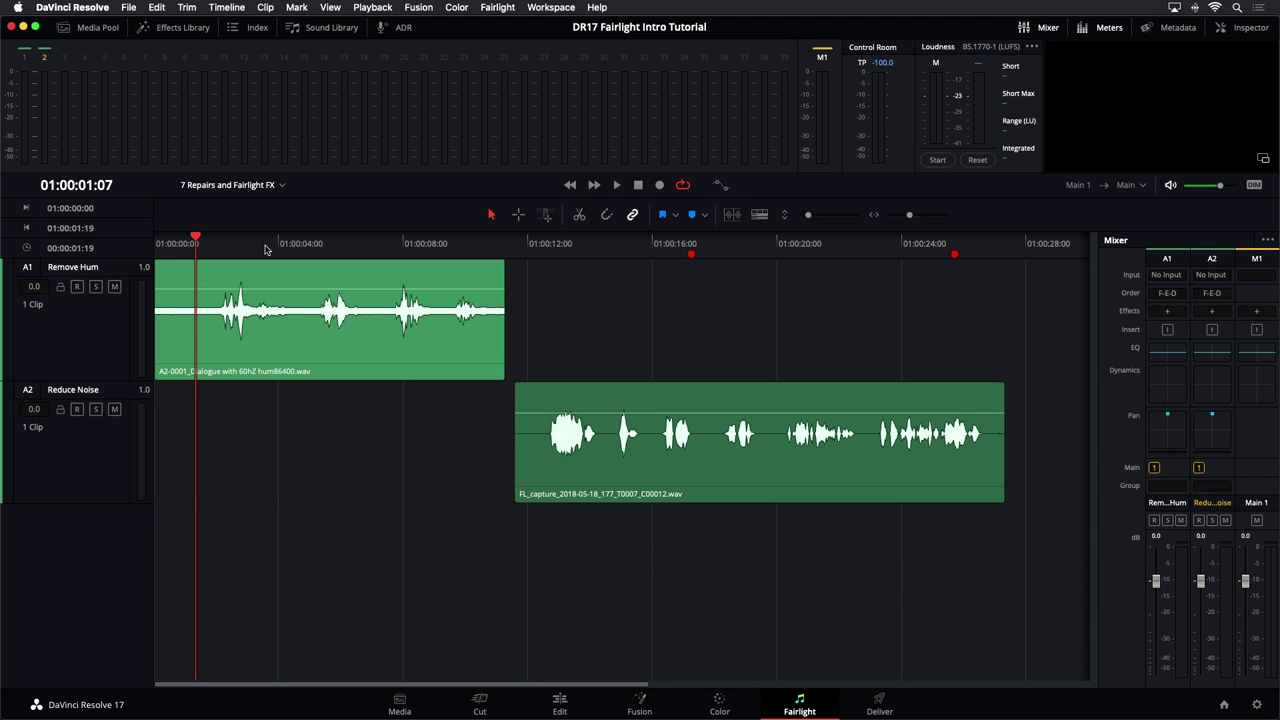
pyautogui.click(183, 30)
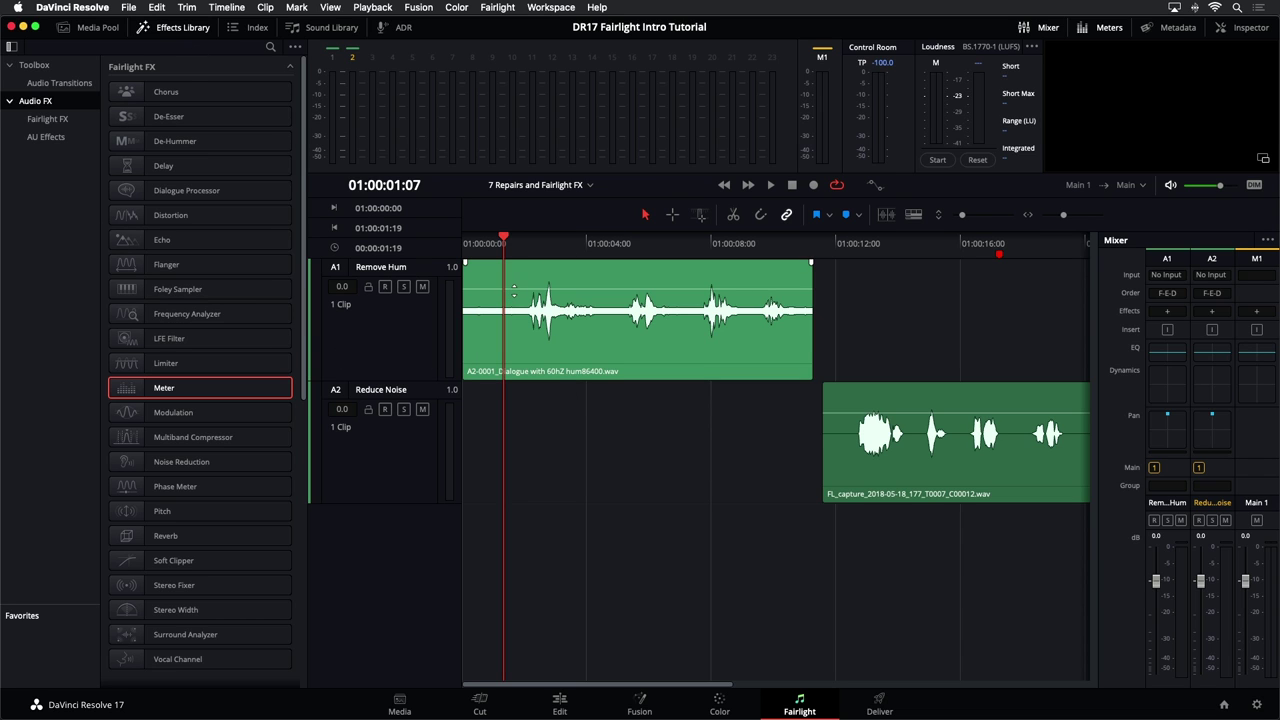
# - Play the start of the Remove Hum clip on A1 and mark the range from the clip's start to 01:00:01:21, before the first word
pyautogui.press('space')
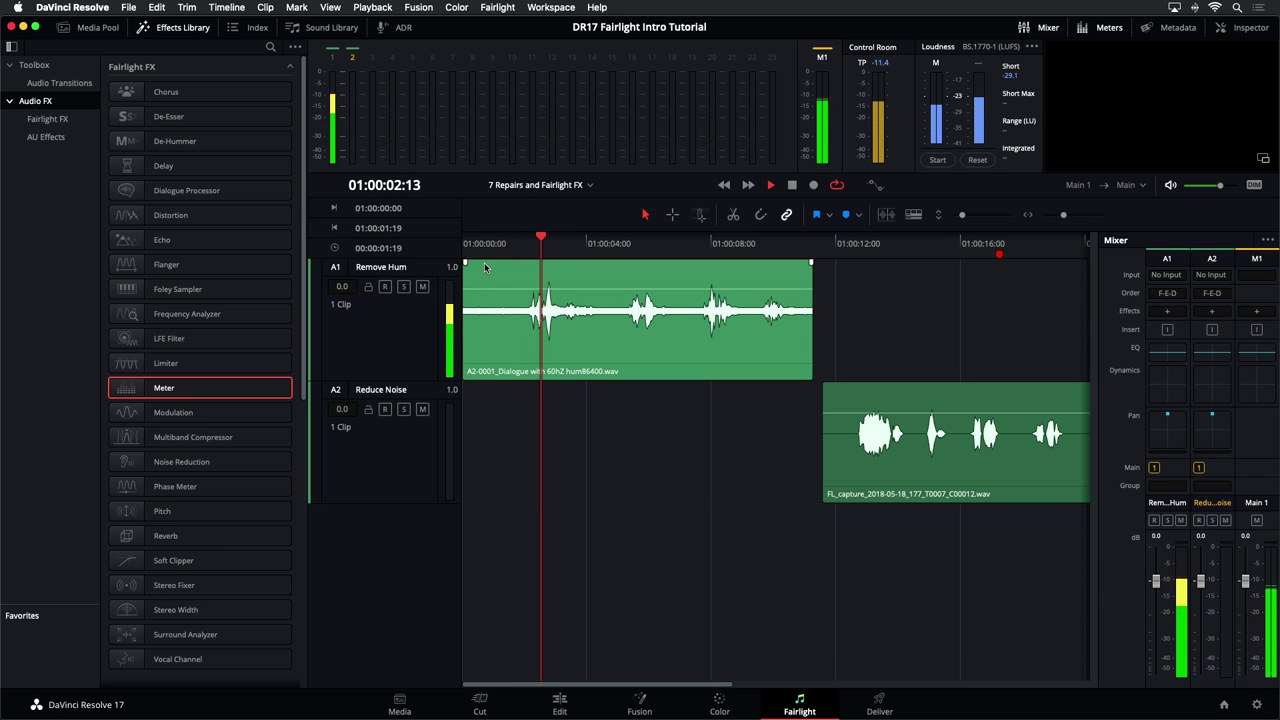
pyautogui.press('space')
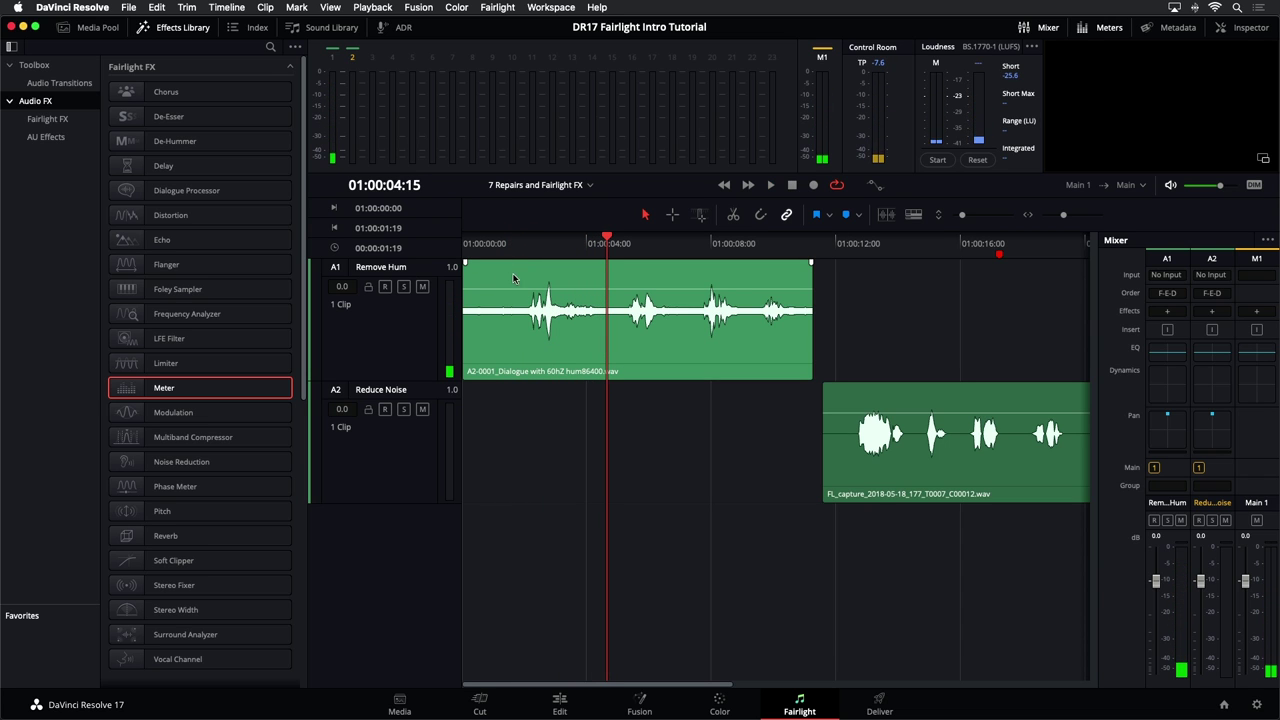
pyautogui.click(520, 246)
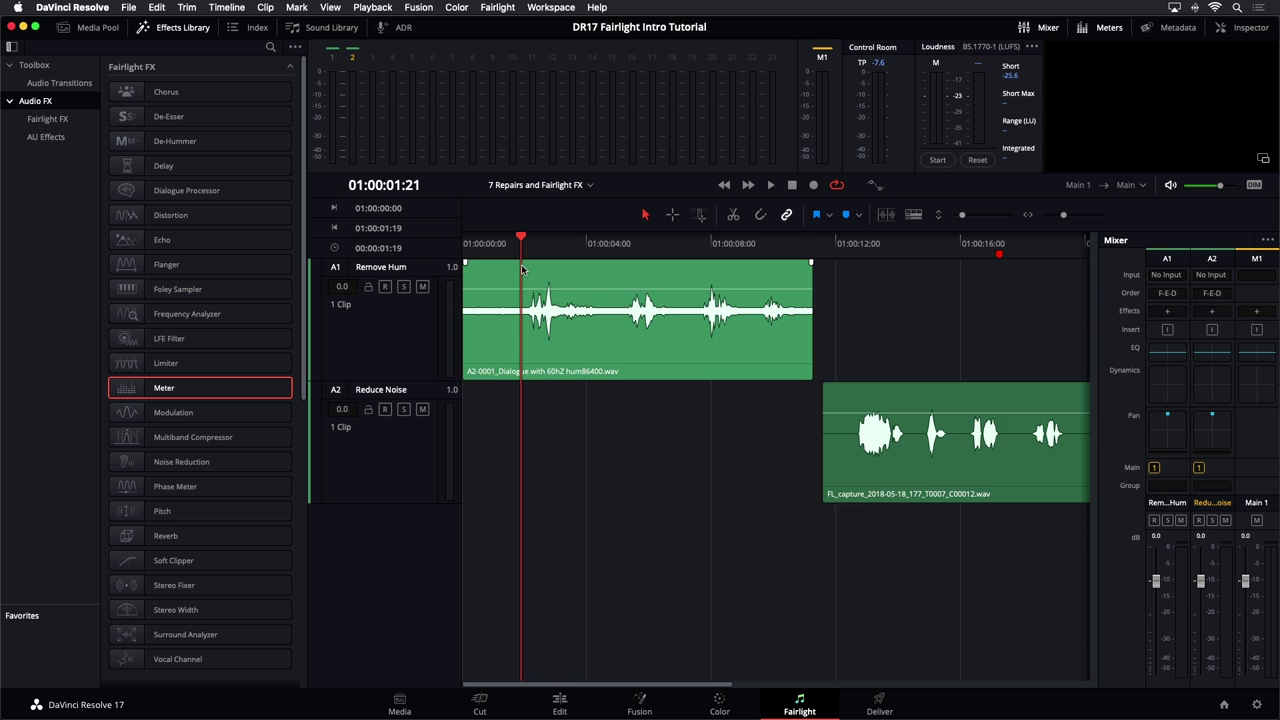
pyautogui.press('super+b')
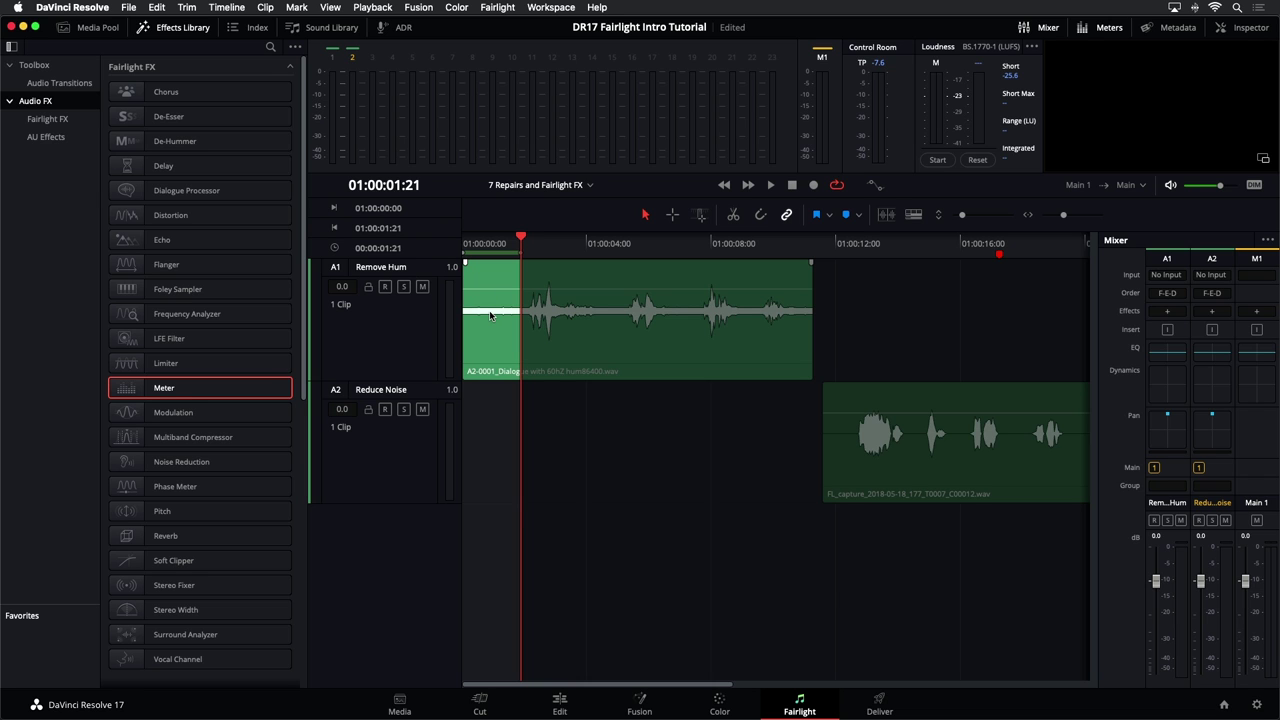
# - Raise the volume of the Remove Hum clip on A1 to about 15.6 dB to enlarge the hum's waveform
pyautogui.scroll(5, 490, 315)
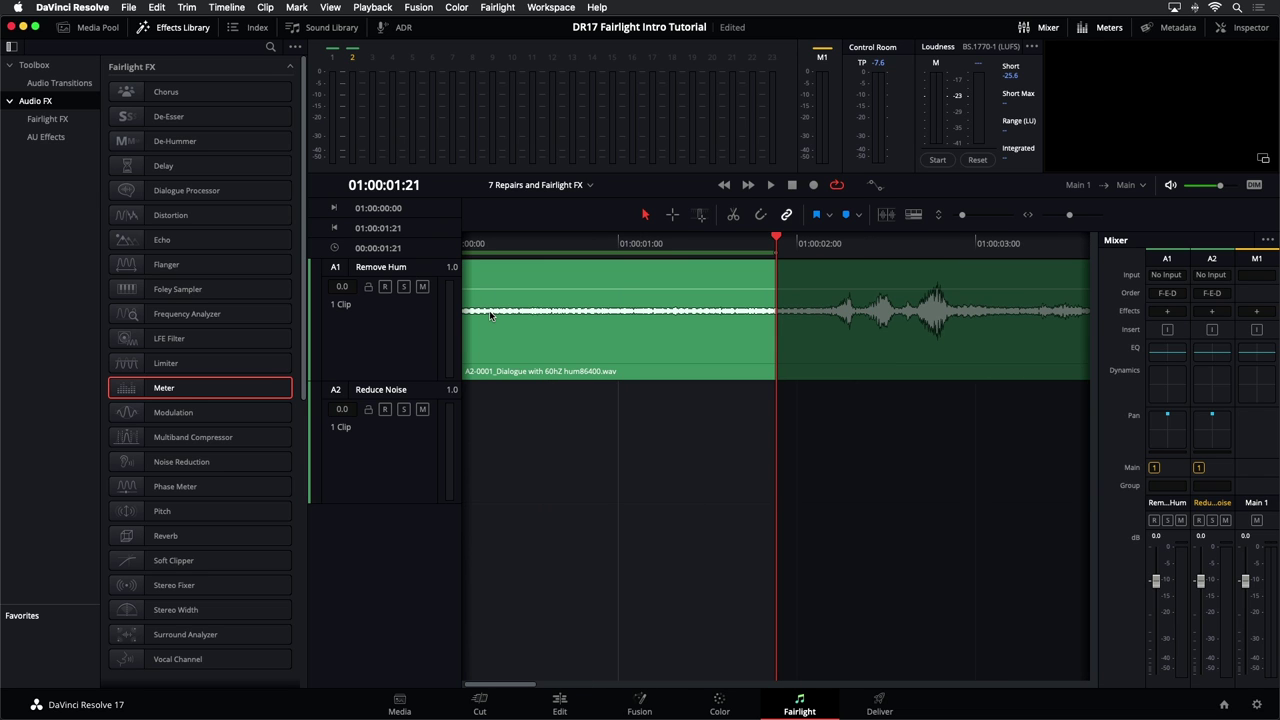
pyautogui.moveTo(644, 289); pyautogui.dragTo(641, 276)
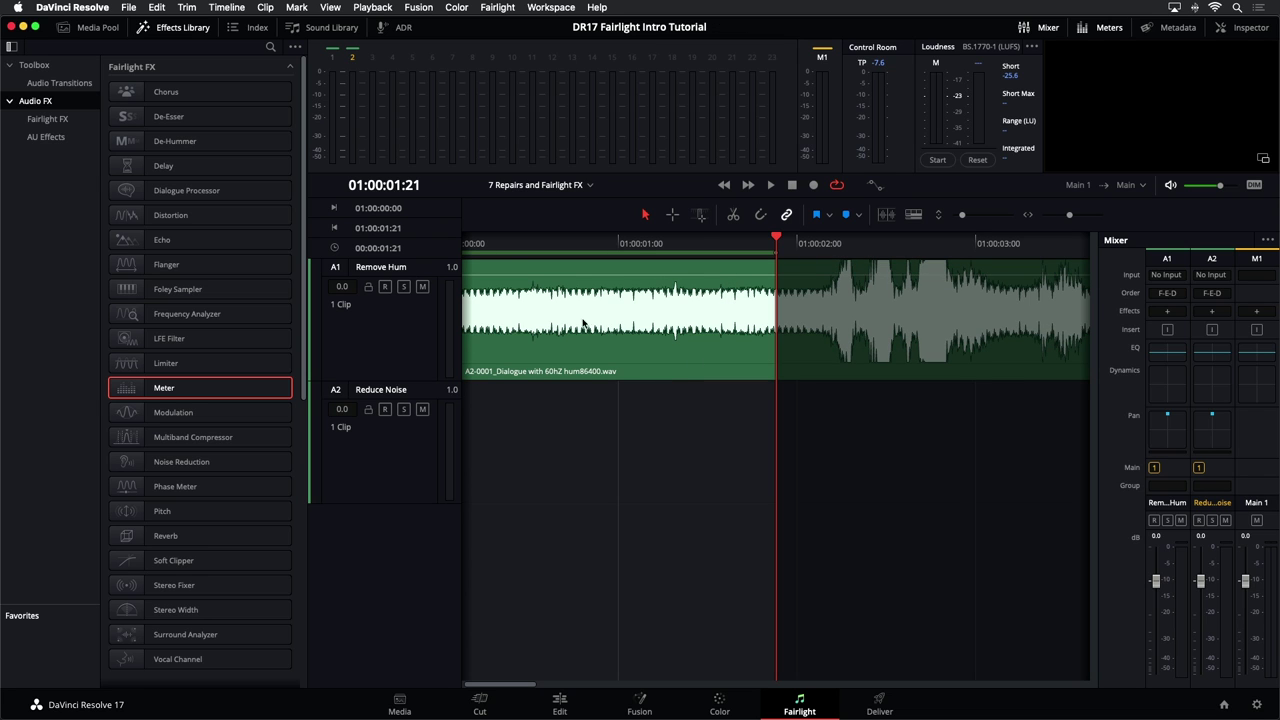
pyautogui.click(244, 8)
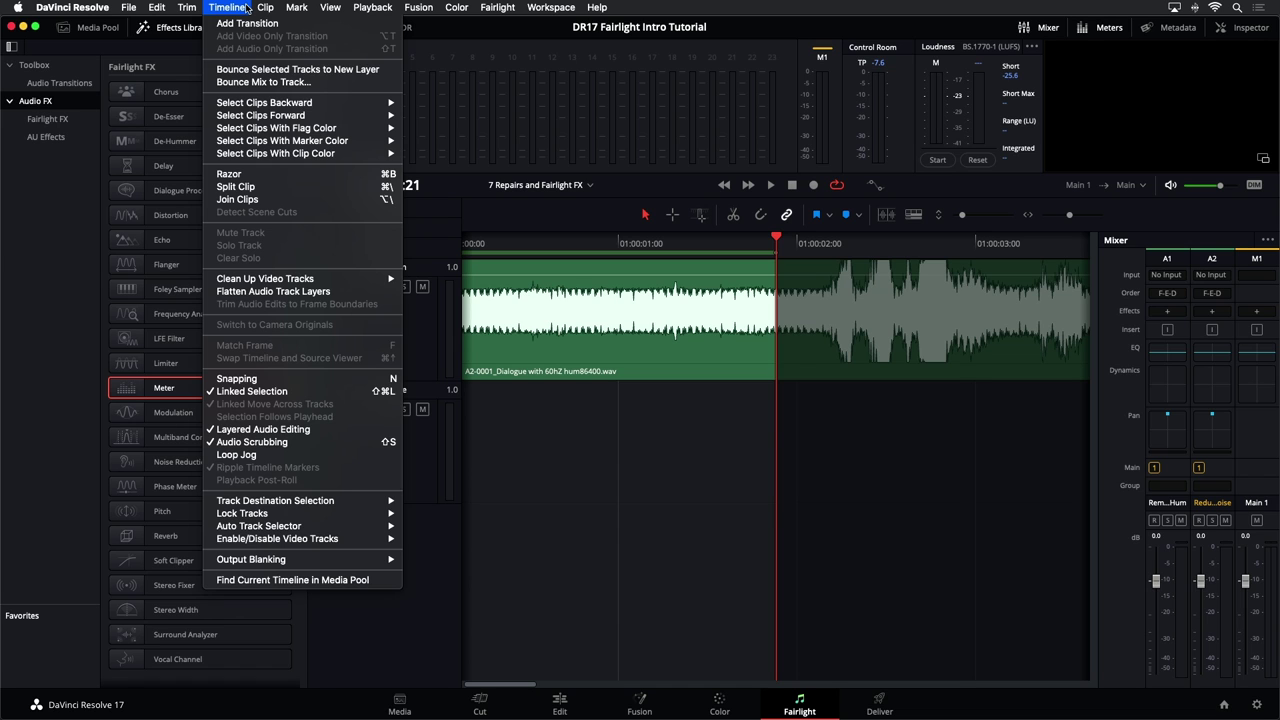
pyautogui.moveTo(266, 7)
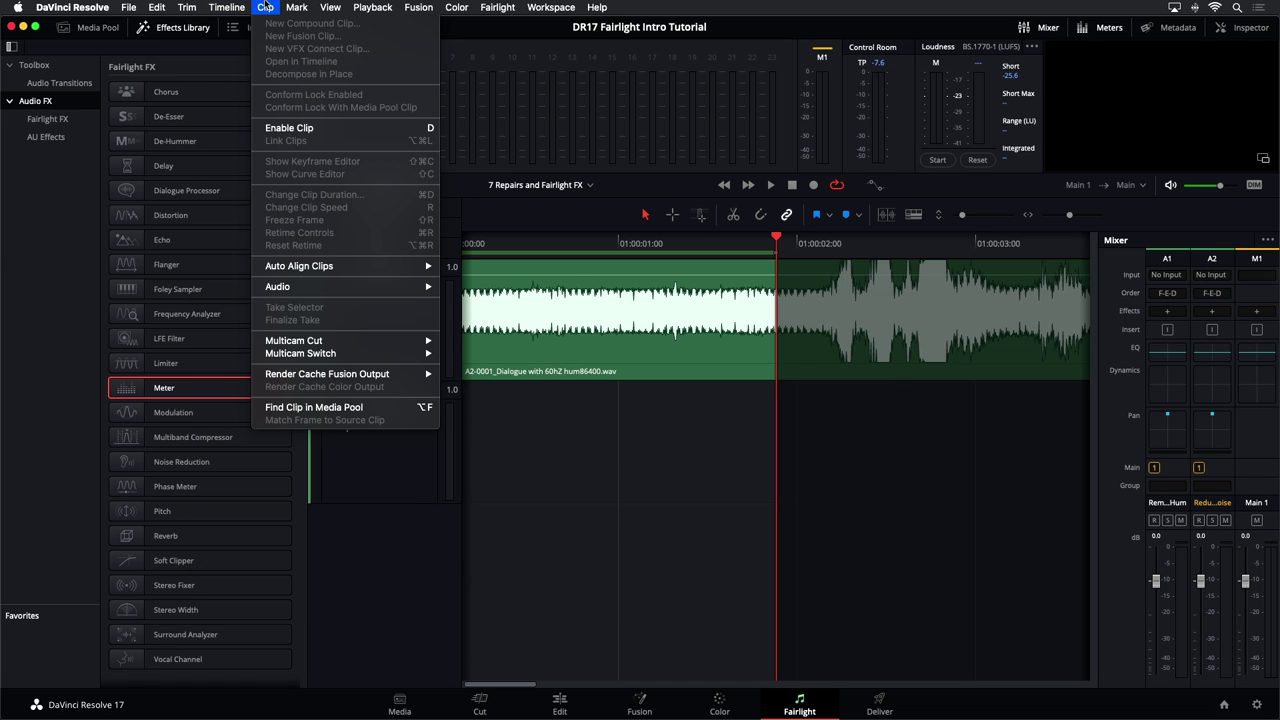
pyautogui.moveTo(327, 291)
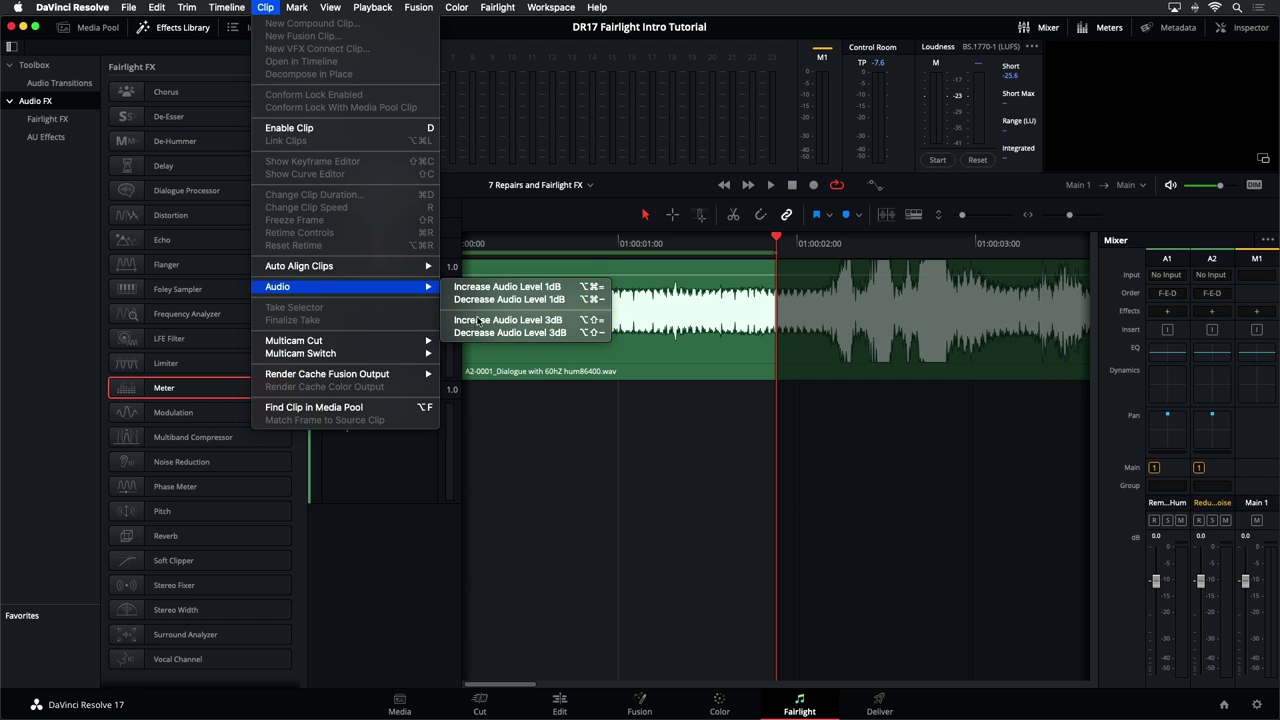
pyautogui.click(655, 473)
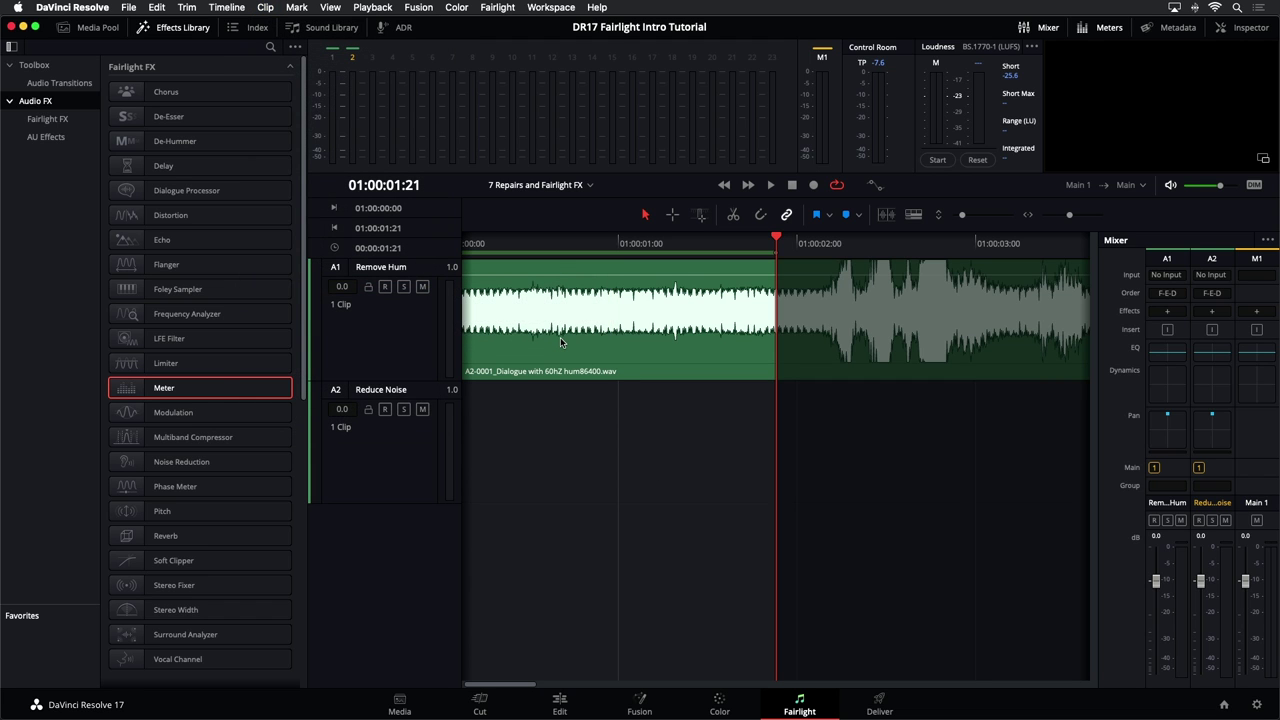
pyautogui.moveTo(621, 275); pyautogui.dragTo(620, 274)
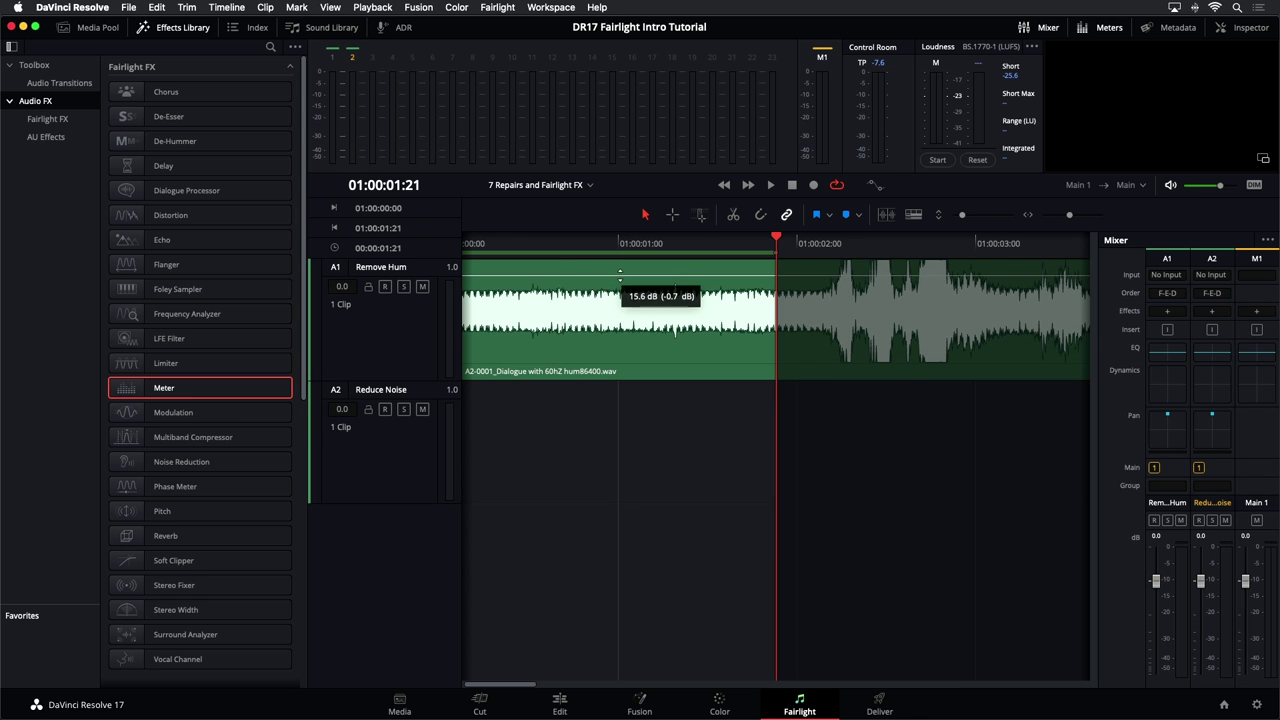
# - Play the amplified hum from the start of the A1 clip and lower the clip's volume back to its original level
pyautogui.click(478, 244)
pyautogui.press('space')
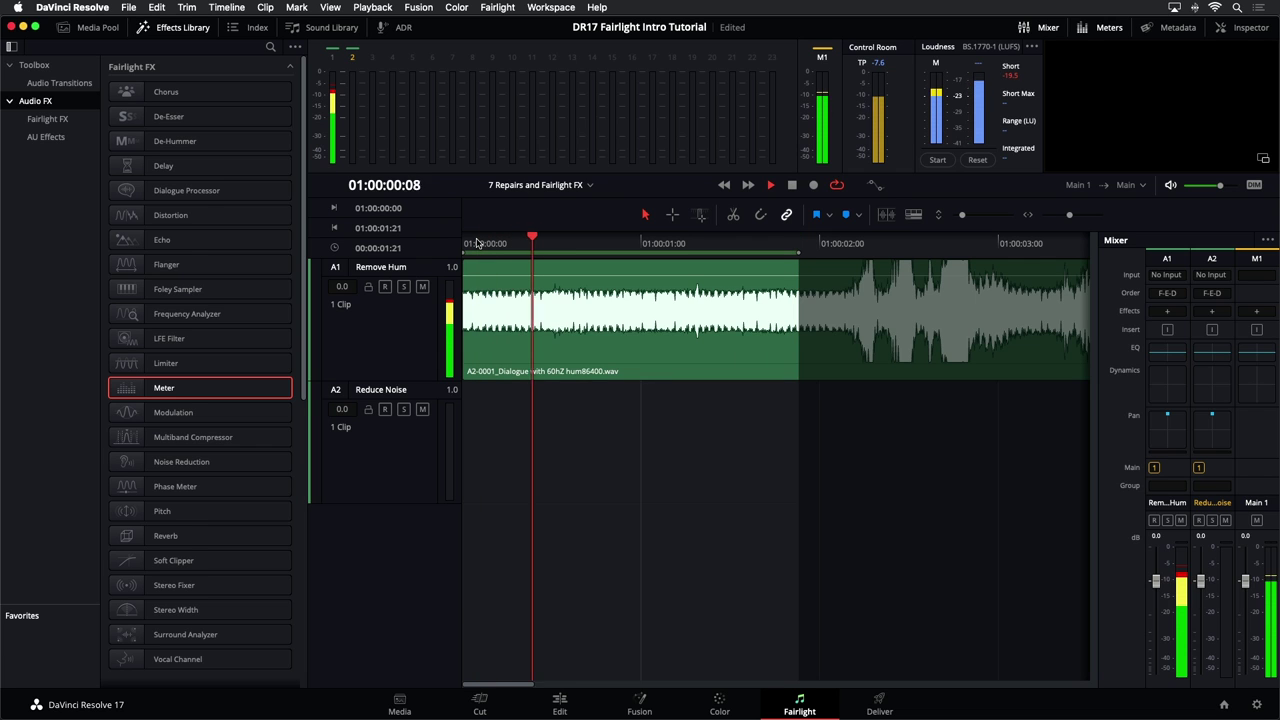
pyautogui.click(594, 350)
pyautogui.hotkey('shift', 'z')
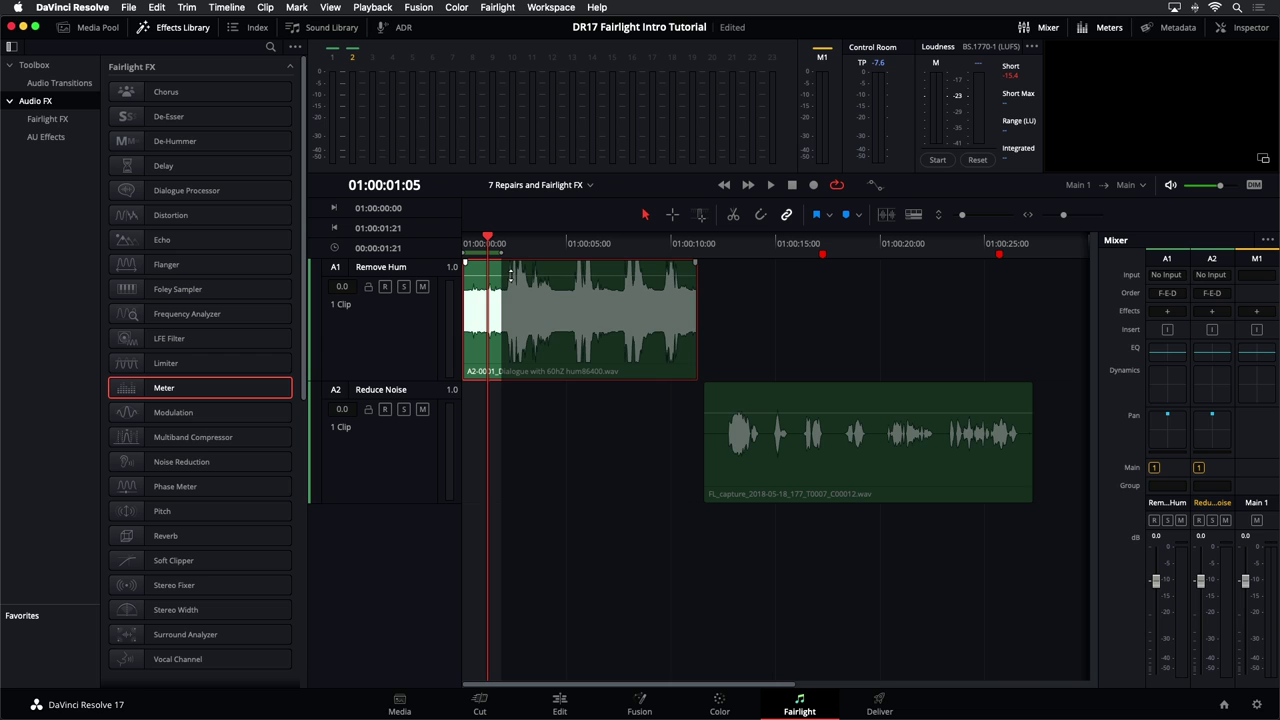
pyautogui.moveTo(530, 289)
pyautogui.mouseDown()
pyautogui.moveTo(530, 372)
pyautogui.moveTo(531, 280)
pyautogui.mouseUp()
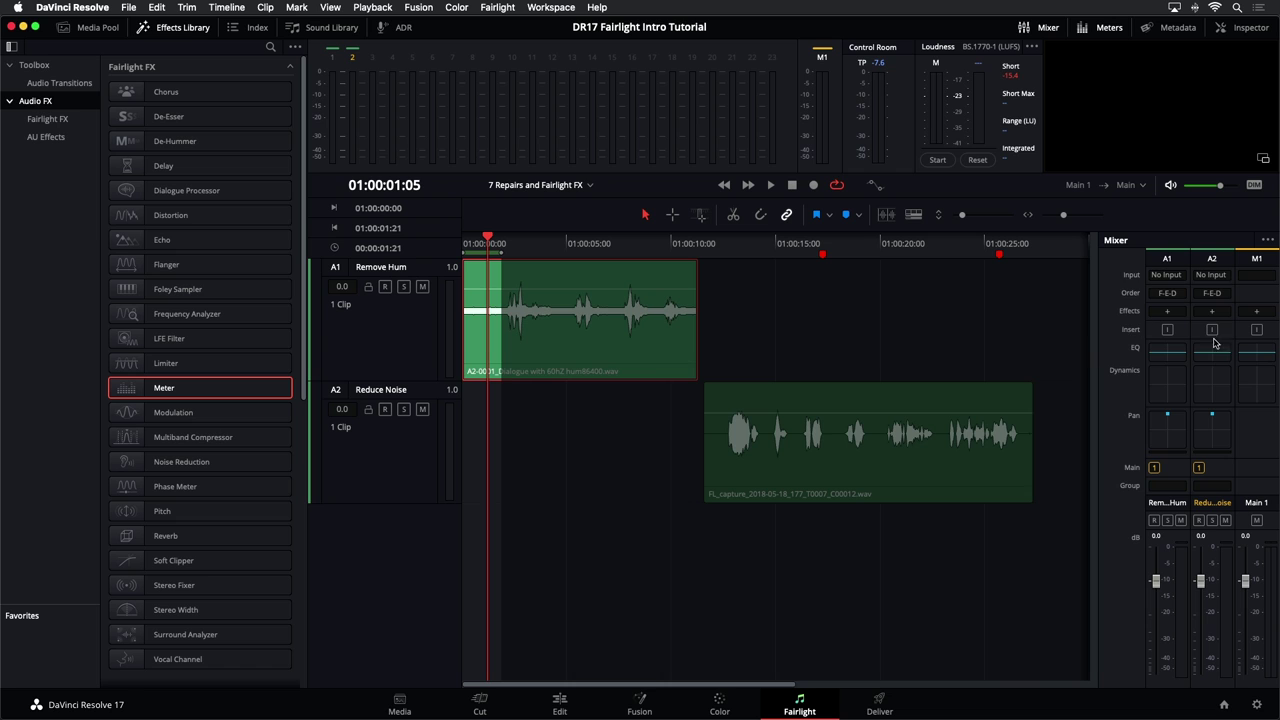
# - Hide the Mixer, apply the De-Hummer effect to the A1 clip and move its settings window clear of the waveform
pyautogui.click(1038, 28)
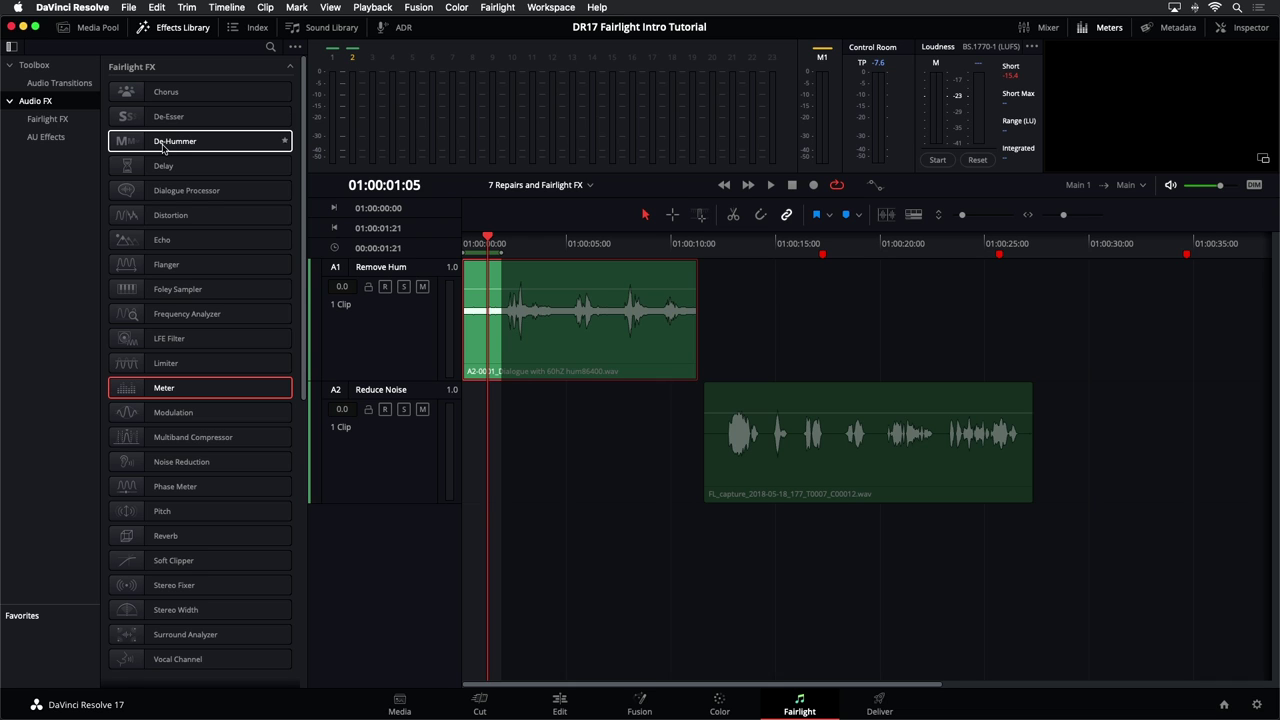
pyautogui.moveTo(163, 147); pyautogui.dragTo(496, 347)
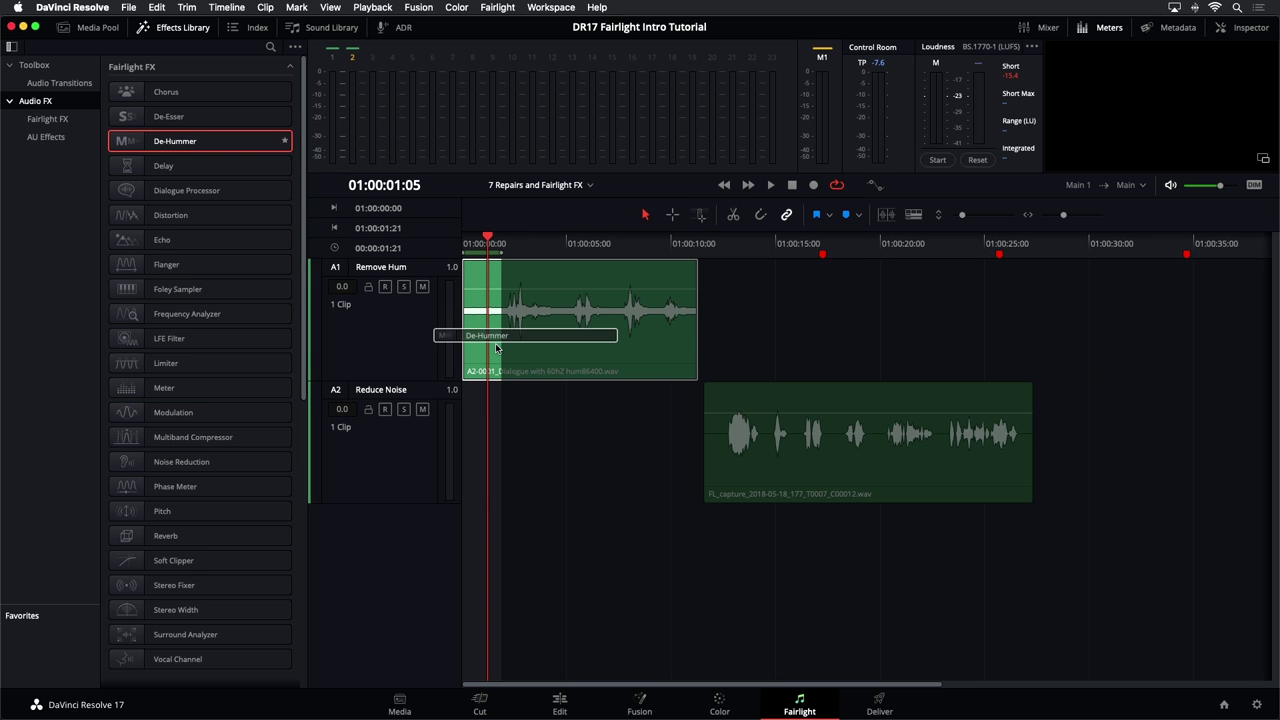
pyautogui.moveTo(496, 347); pyautogui.dragTo(496, 347)
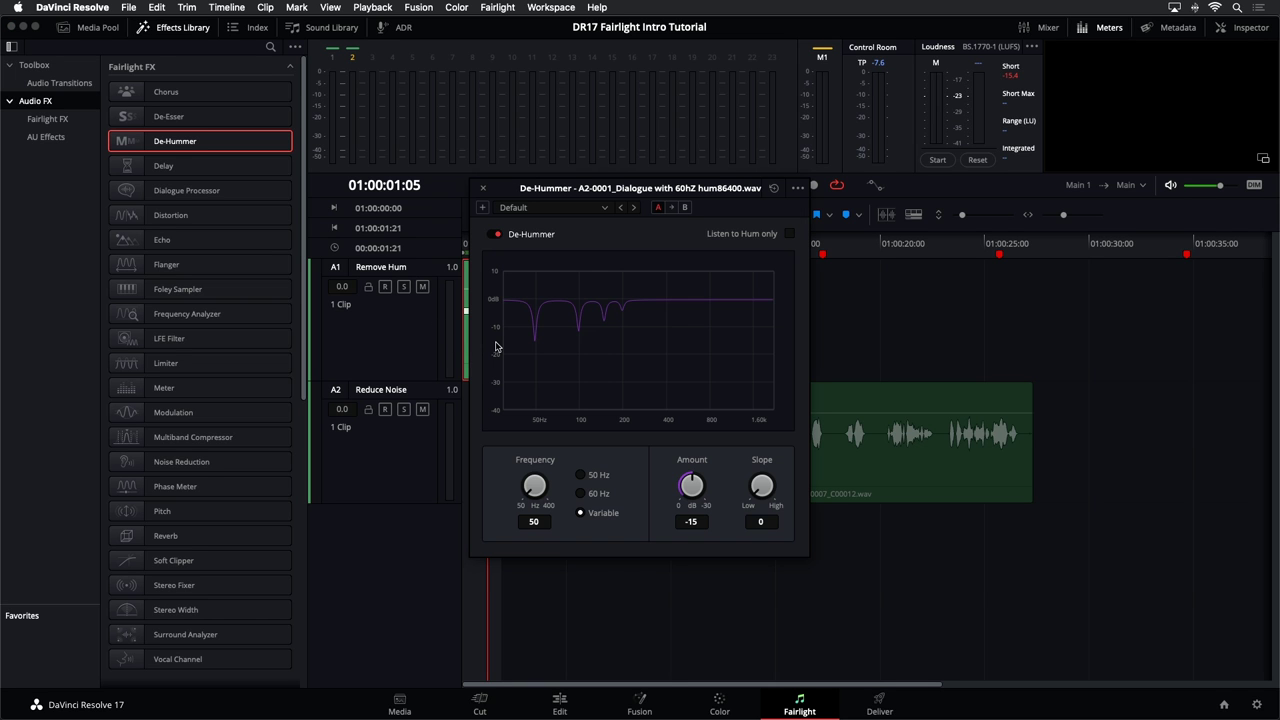
pyautogui.moveTo(563, 197); pyautogui.dragTo(792, 212)
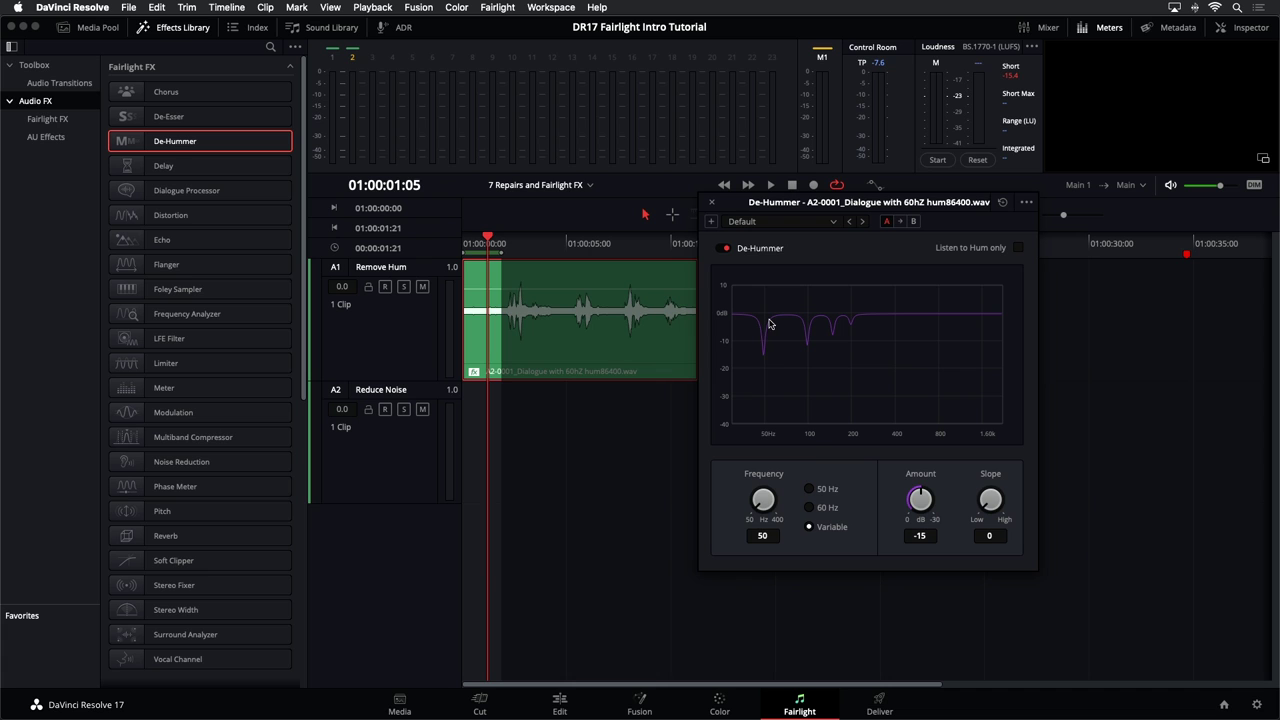
pyautogui.click(588, 349)
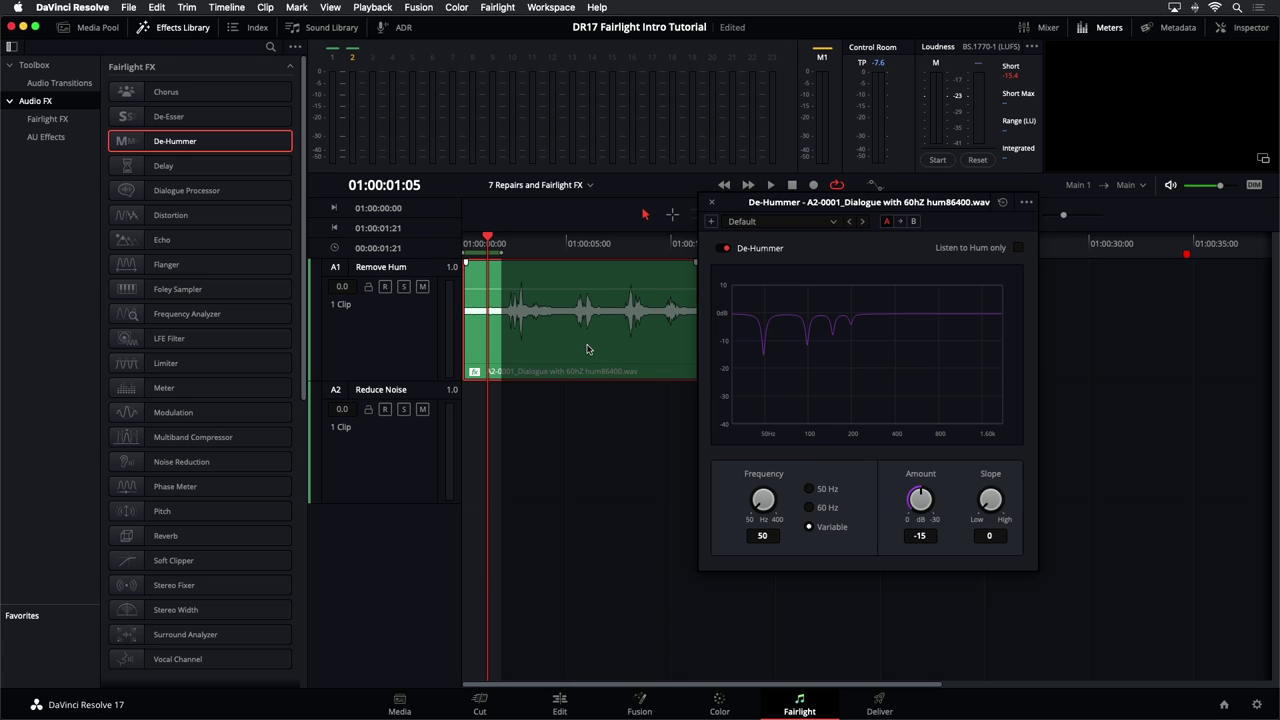
# - Play the hum section with the default De-Hummer, set the range to the whole A1 clip and play the dialogue
pyautogui.press('space')
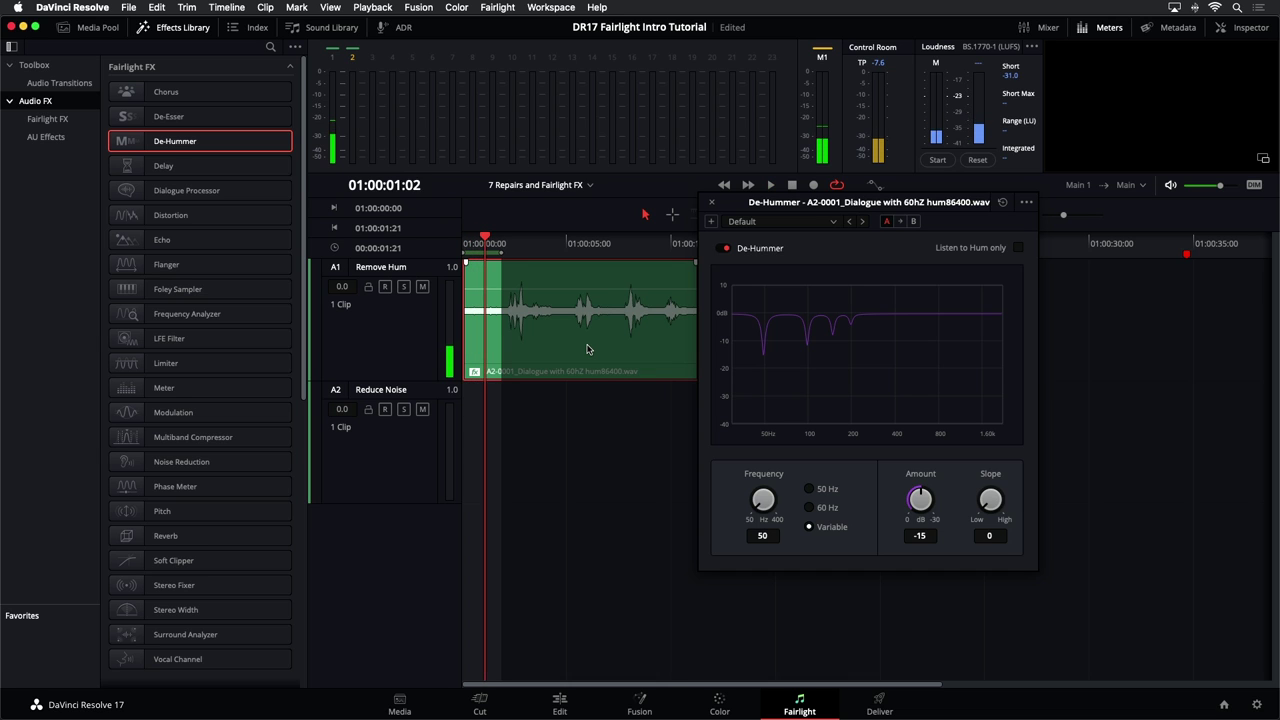
pyautogui.press('space')
pyautogui.press('r')
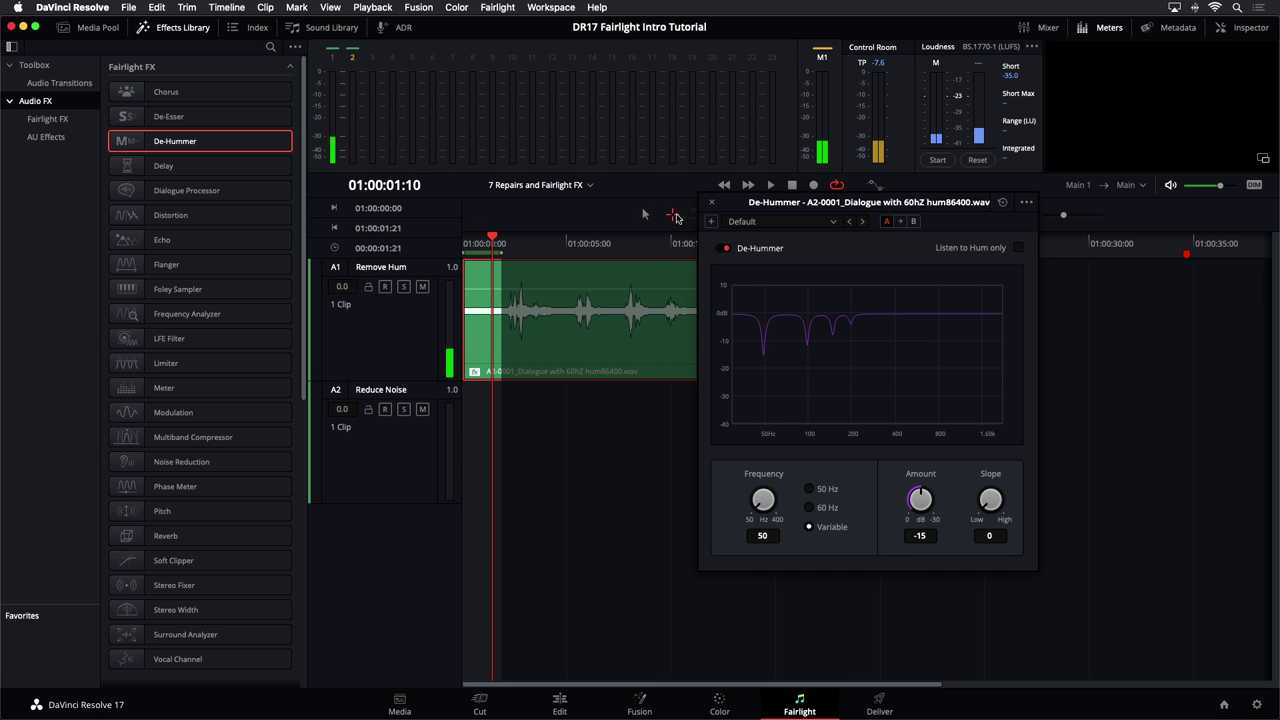
pyautogui.click(598, 355)
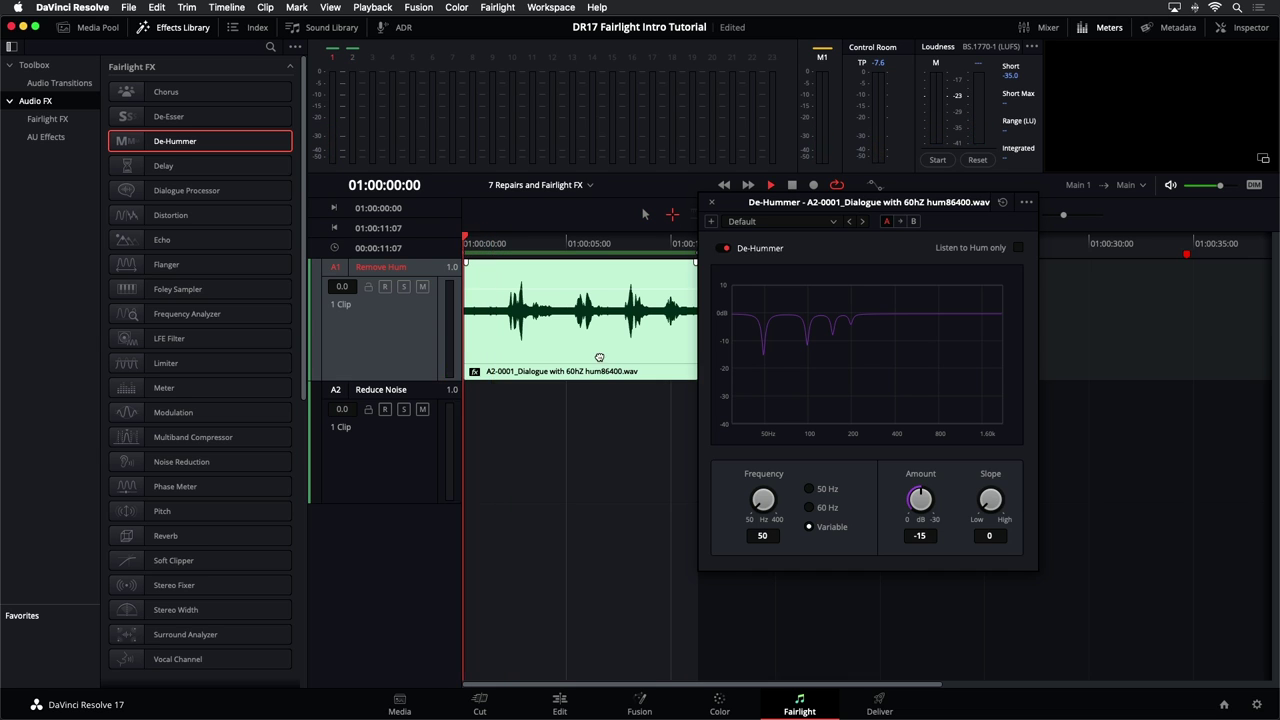
pyautogui.press('space')
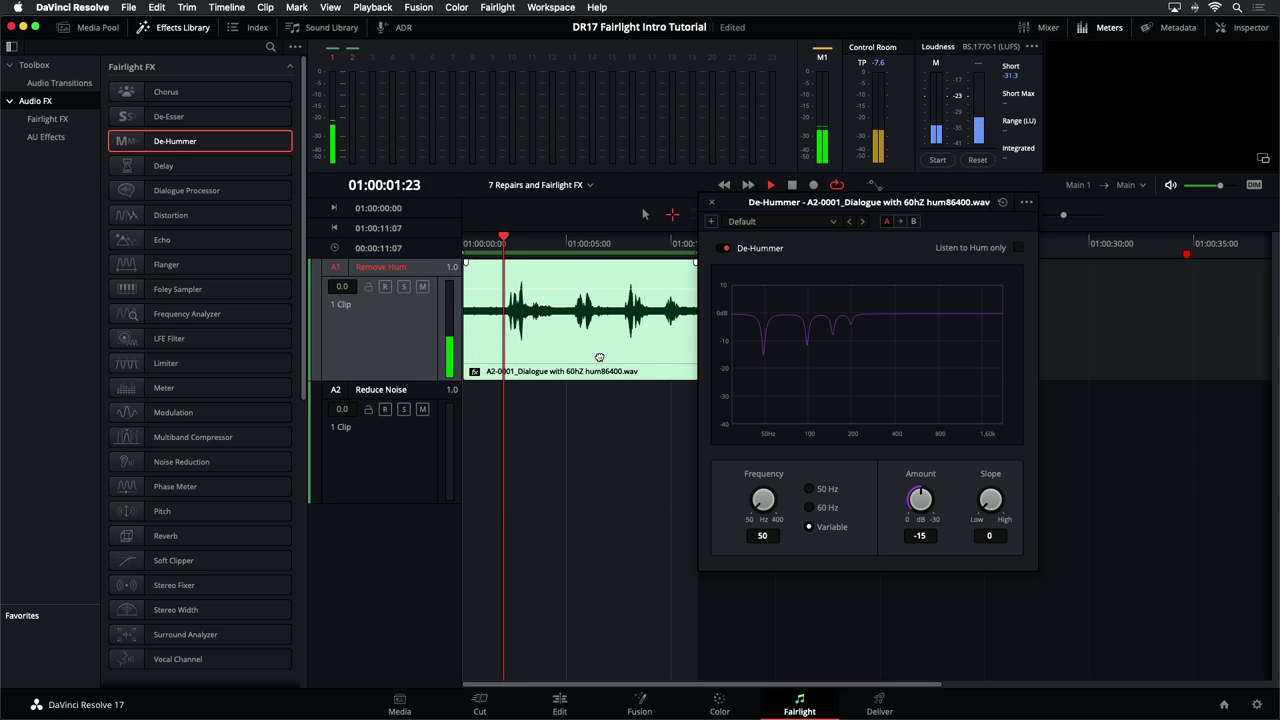
pyautogui.press('space')
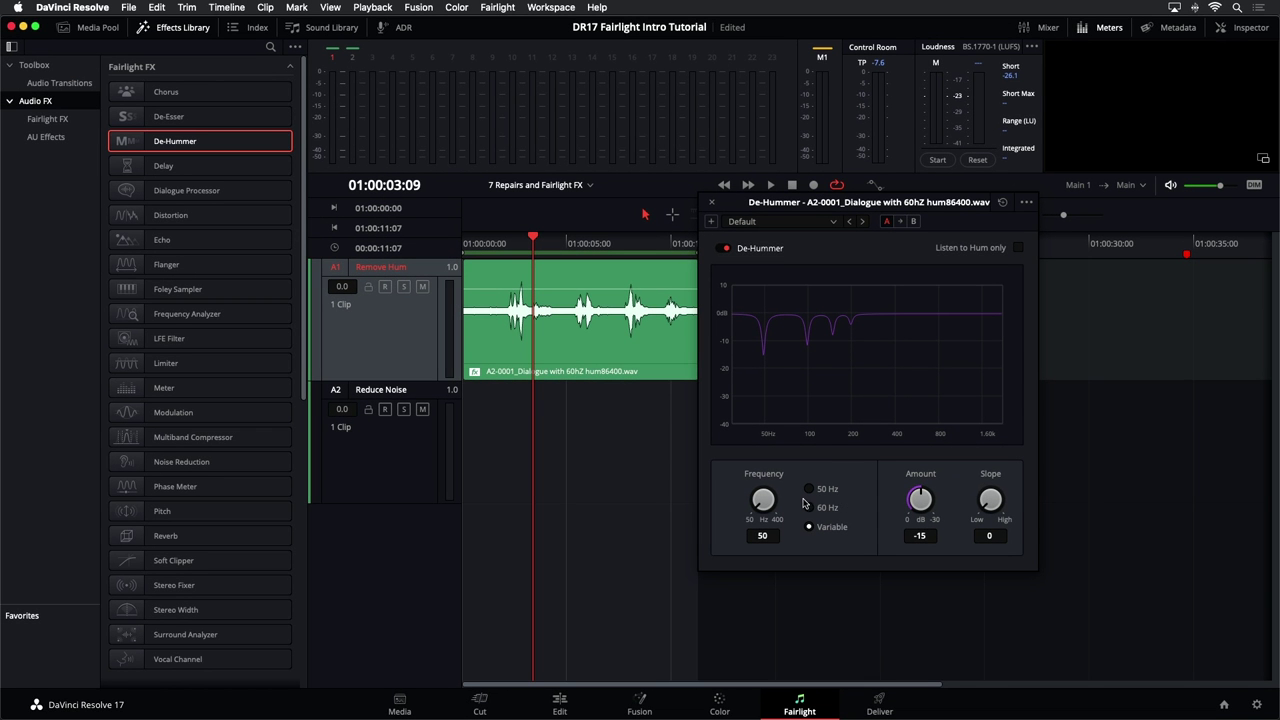
# - Set the De-Hummer frequency to 60 Hz and play a short part of the dialogue
pyautogui.click(807, 507)
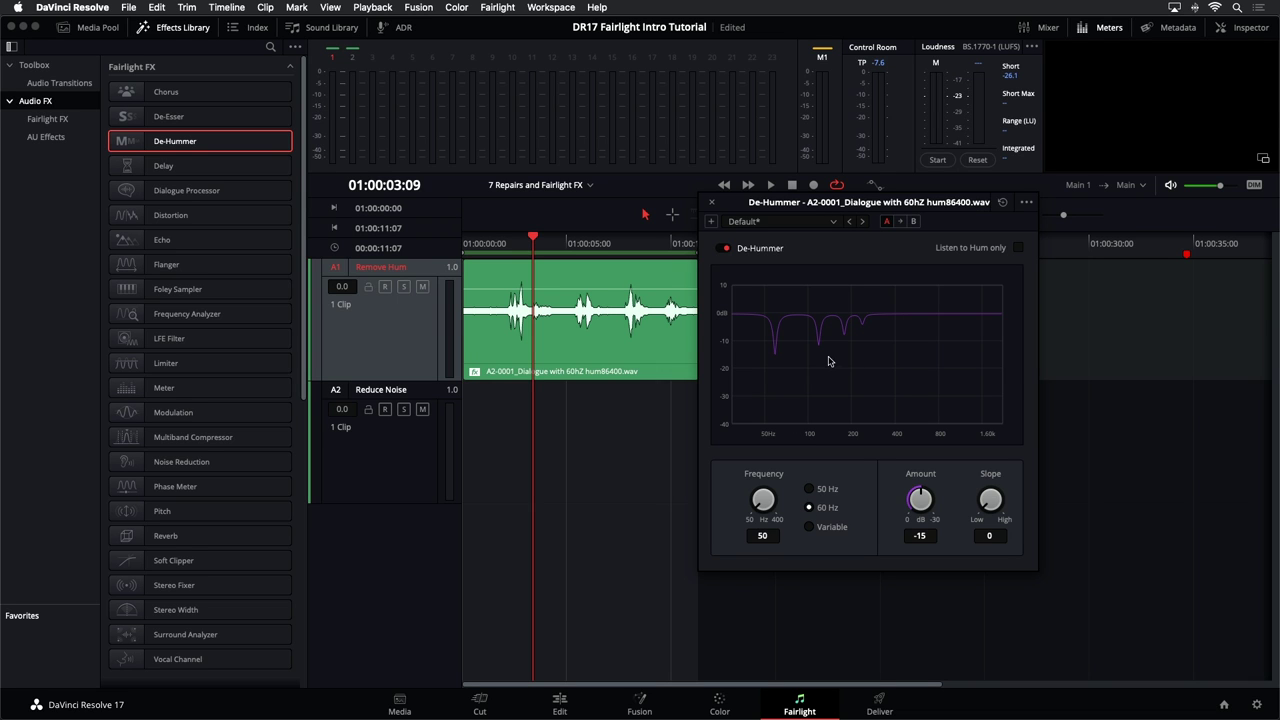
pyautogui.press('space')
pyautogui.press('space')
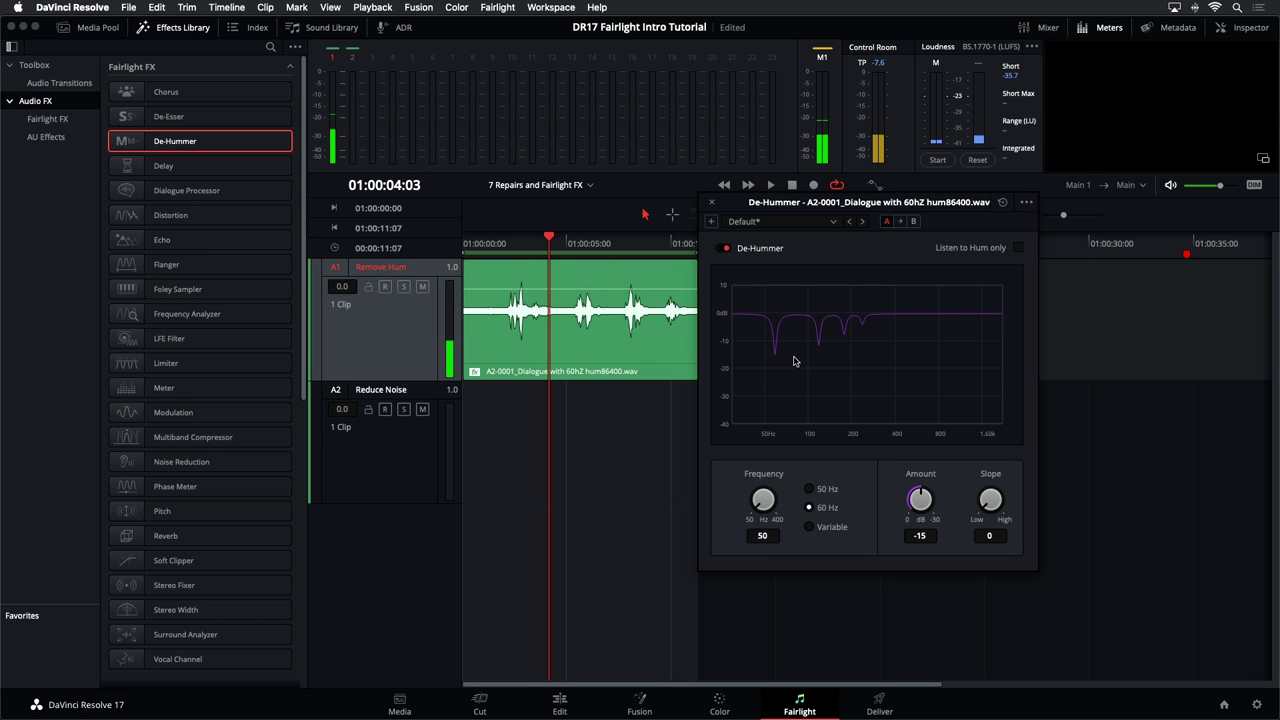
# - Try a De-Hummer amount of -30 dB during playback and reduce it to -22.2 dB
pyautogui.moveTo(910, 510); pyautogui.dragTo(950, 490)
pyautogui.press('space')
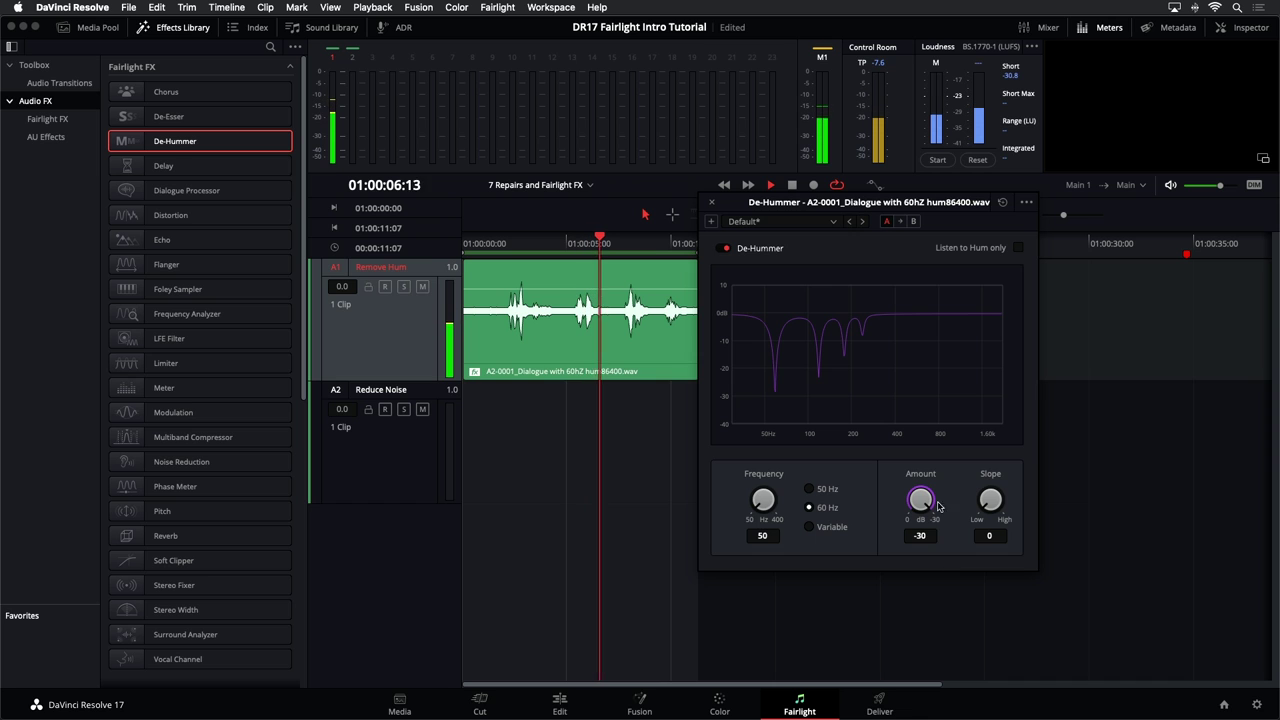
pyautogui.moveTo(927, 506); pyautogui.dragTo(918, 493)
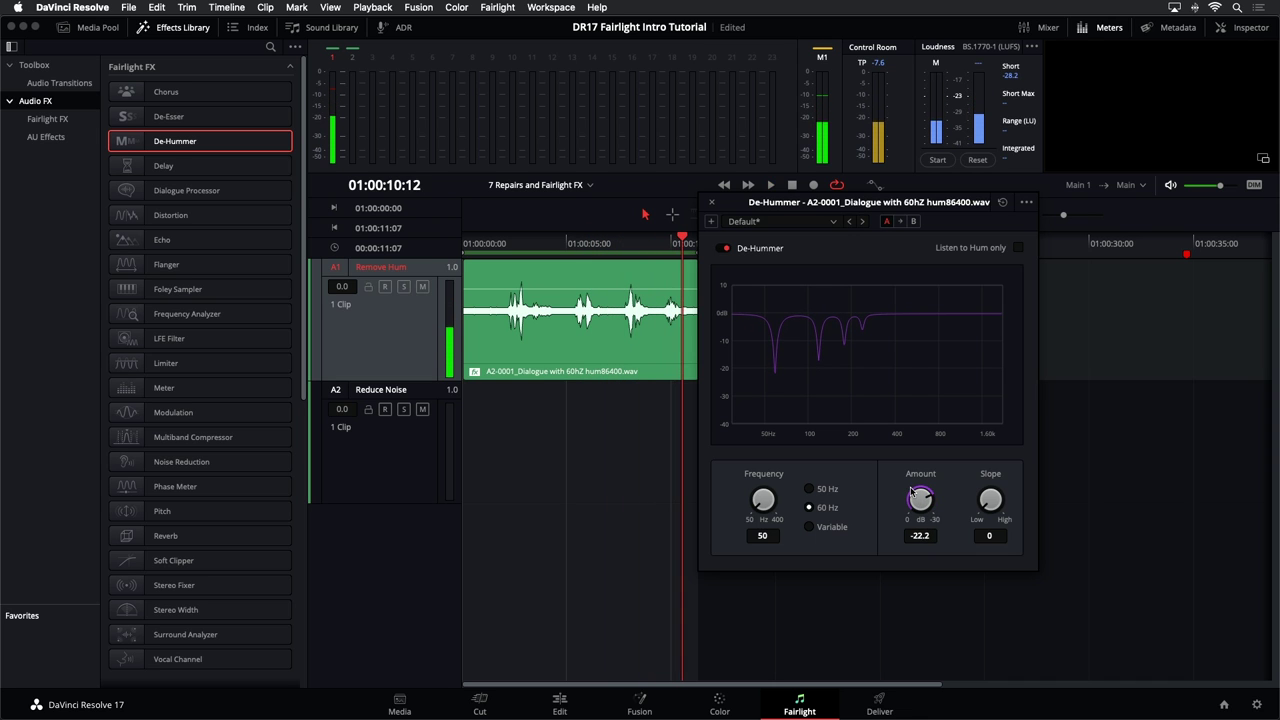
# - Close the De-Hummer settings and play the repaired A1 clip from the start
pyautogui.moveTo(759, 200); pyautogui.dragTo(809, 214)
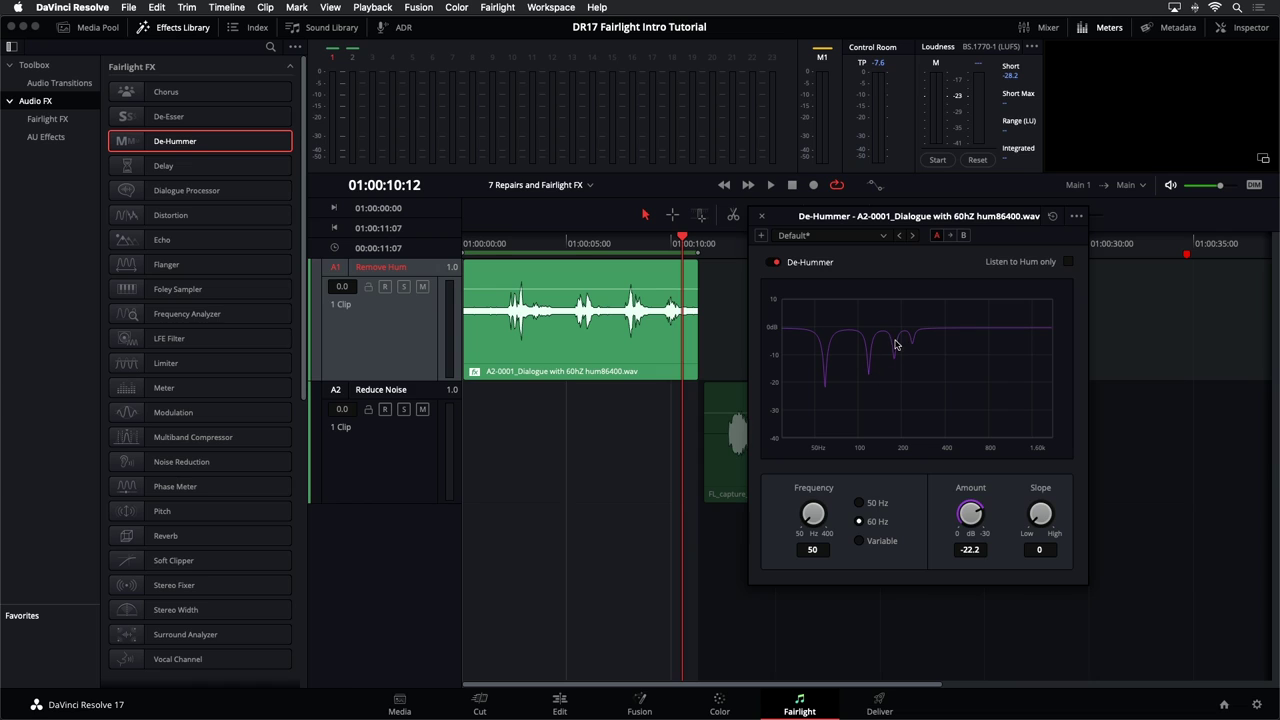
pyautogui.moveTo(970, 514); pyautogui.dragTo(973, 512)
pyautogui.click(762, 216)
pyautogui.press('Home')
pyautogui.press('space')
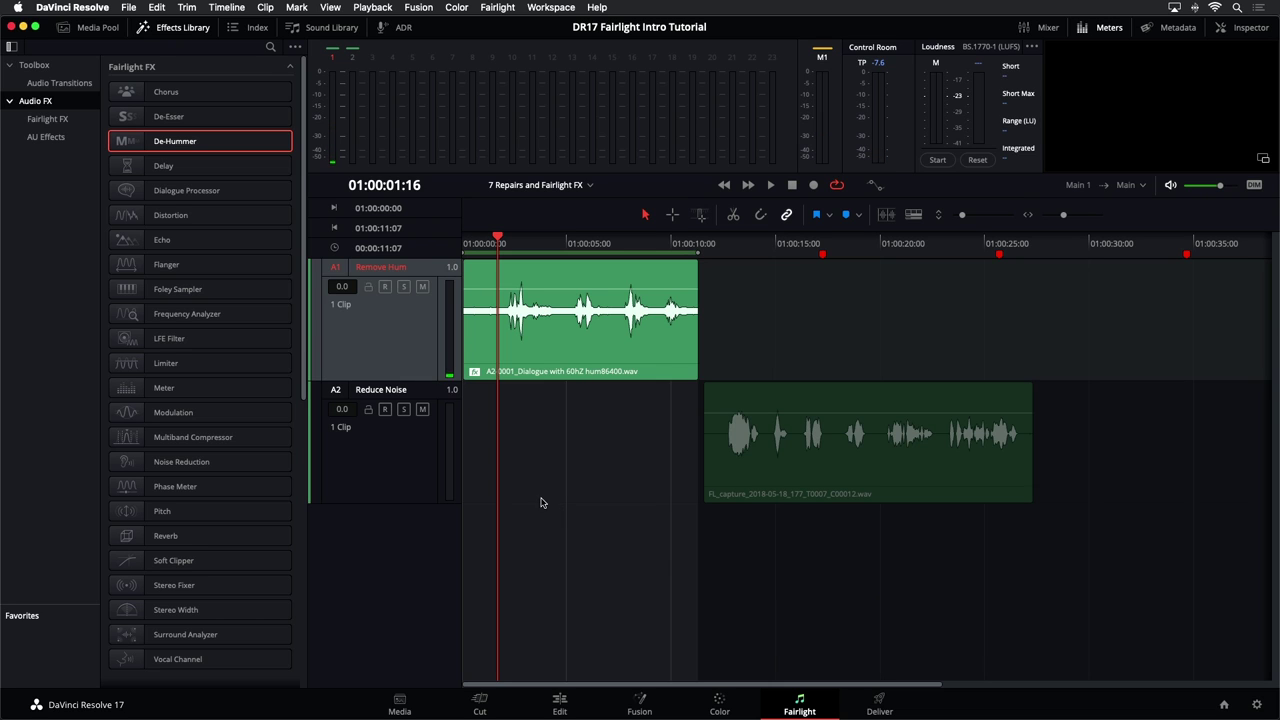
pyautogui.click(572, 462)
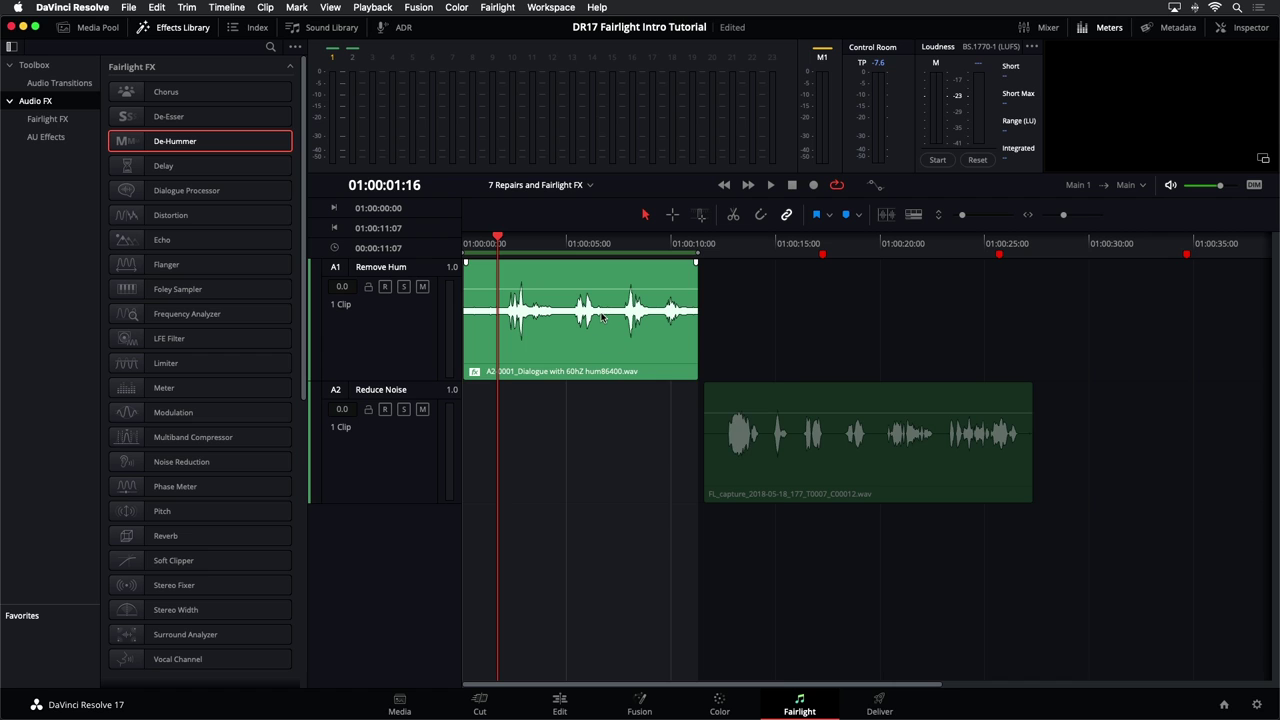
# - Try caching the audio effects of the A1 dialogue clip, turn the caching off again and play the clip briefly
pyautogui.rightClick(602, 318)
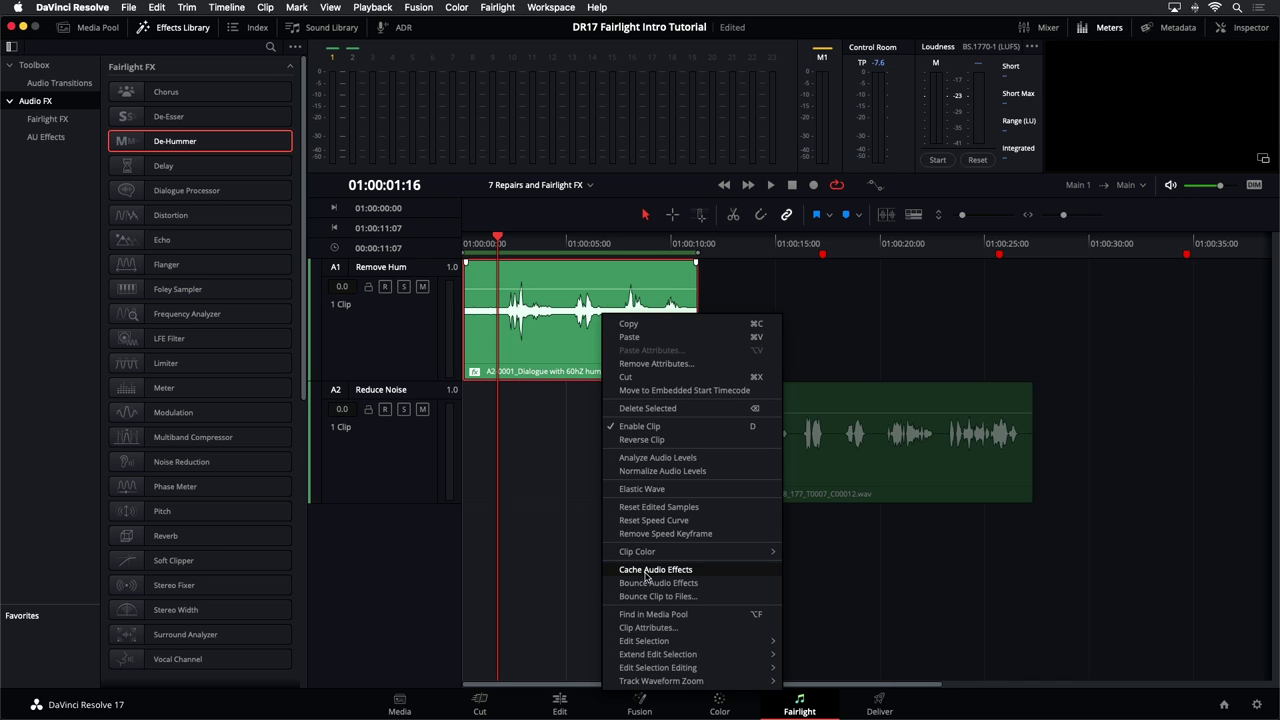
pyautogui.click(706, 569)
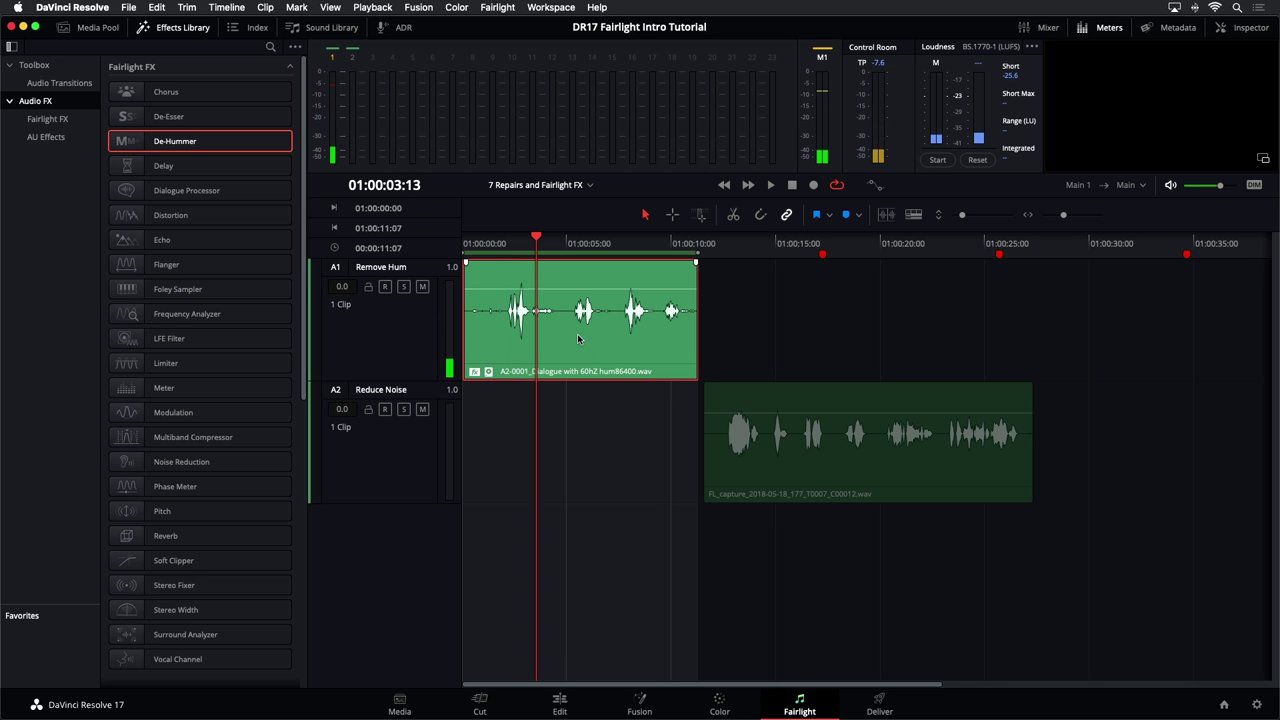
pyautogui.rightClick(577, 338)
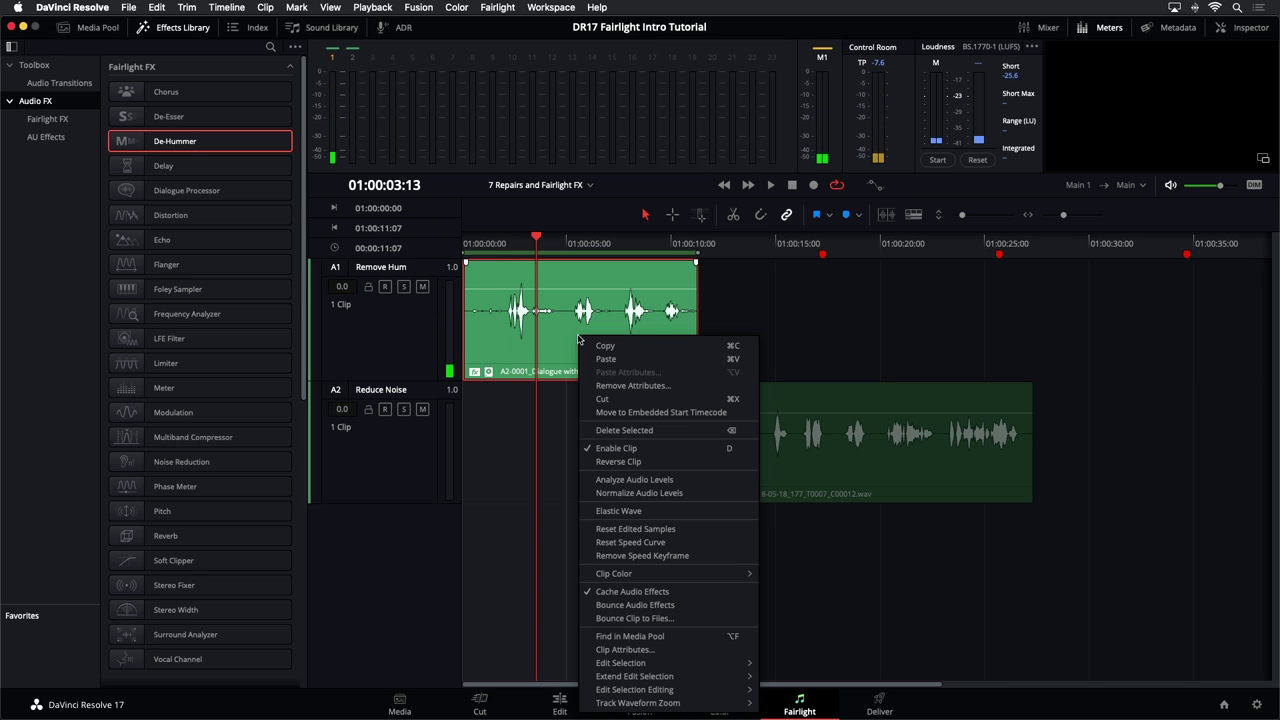
pyautogui.click(603, 596)
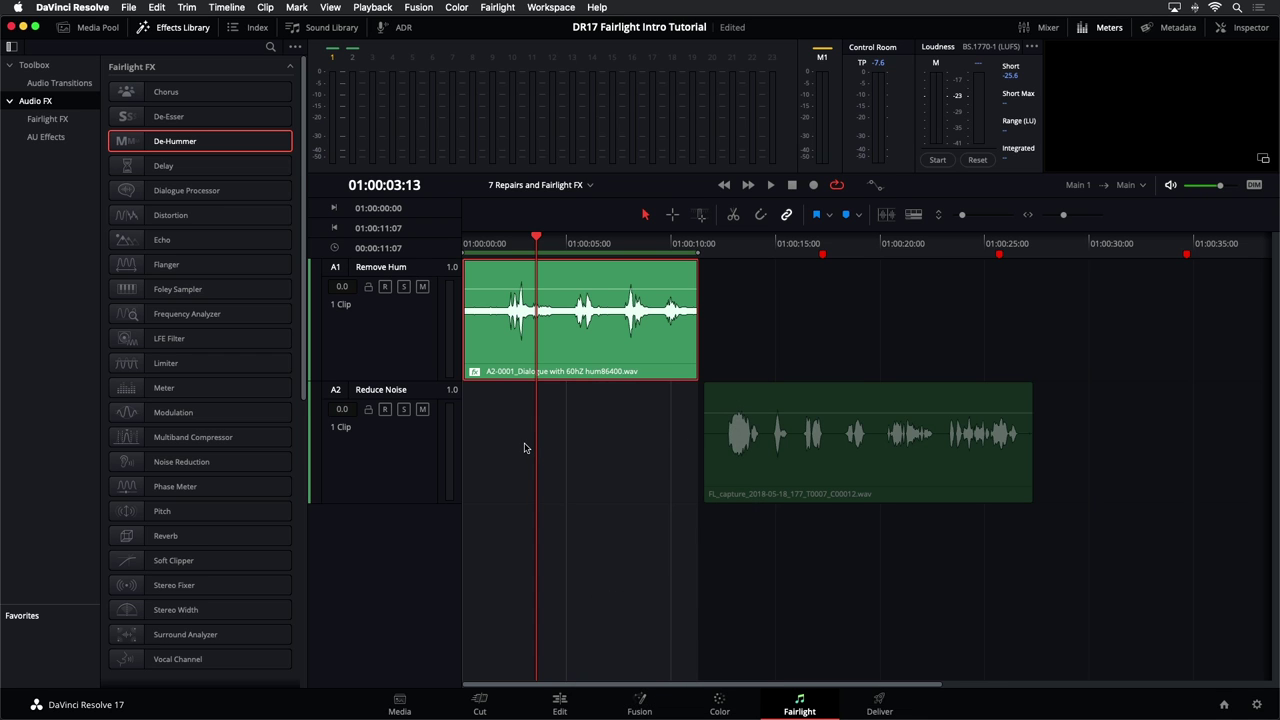
pyautogui.press('space')
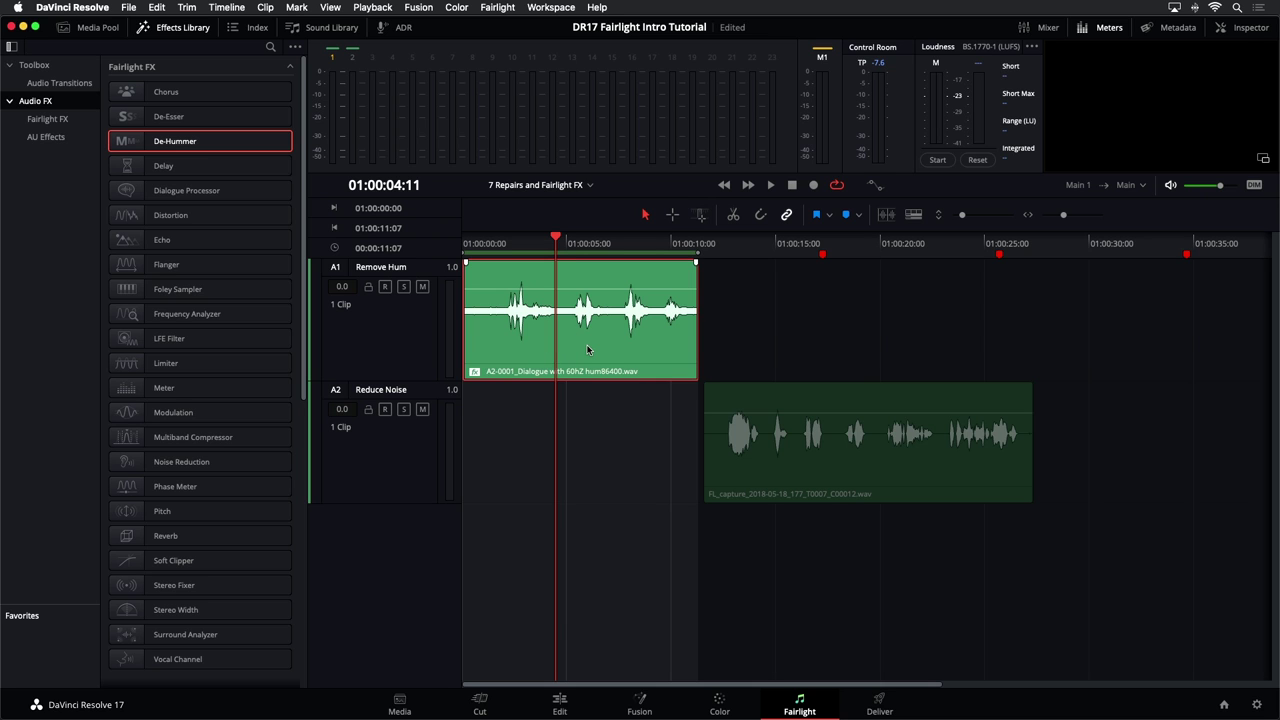
# - Open the A1 clip's De-Hummer from the Inspector's effects in a floating window, check its bypass, and close the Inspector
pyautogui.click(1241, 30)
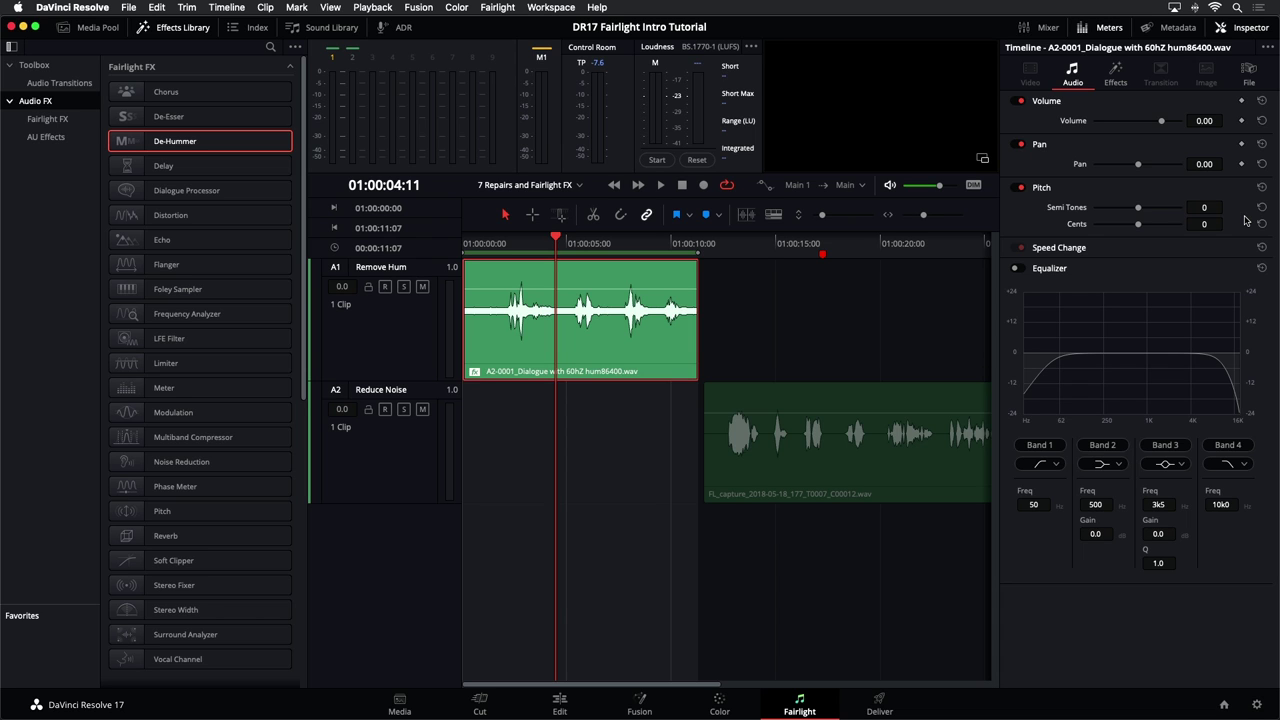
pyautogui.click(781, 303)
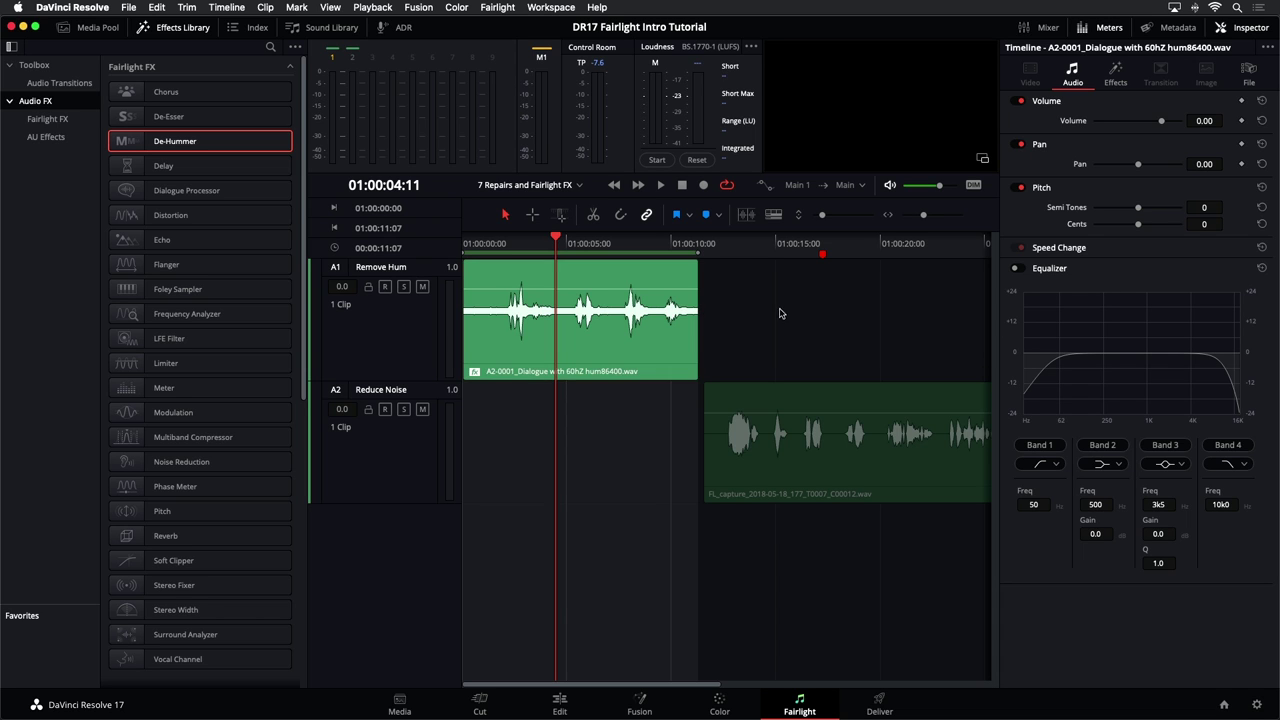
pyautogui.click(514, 343)
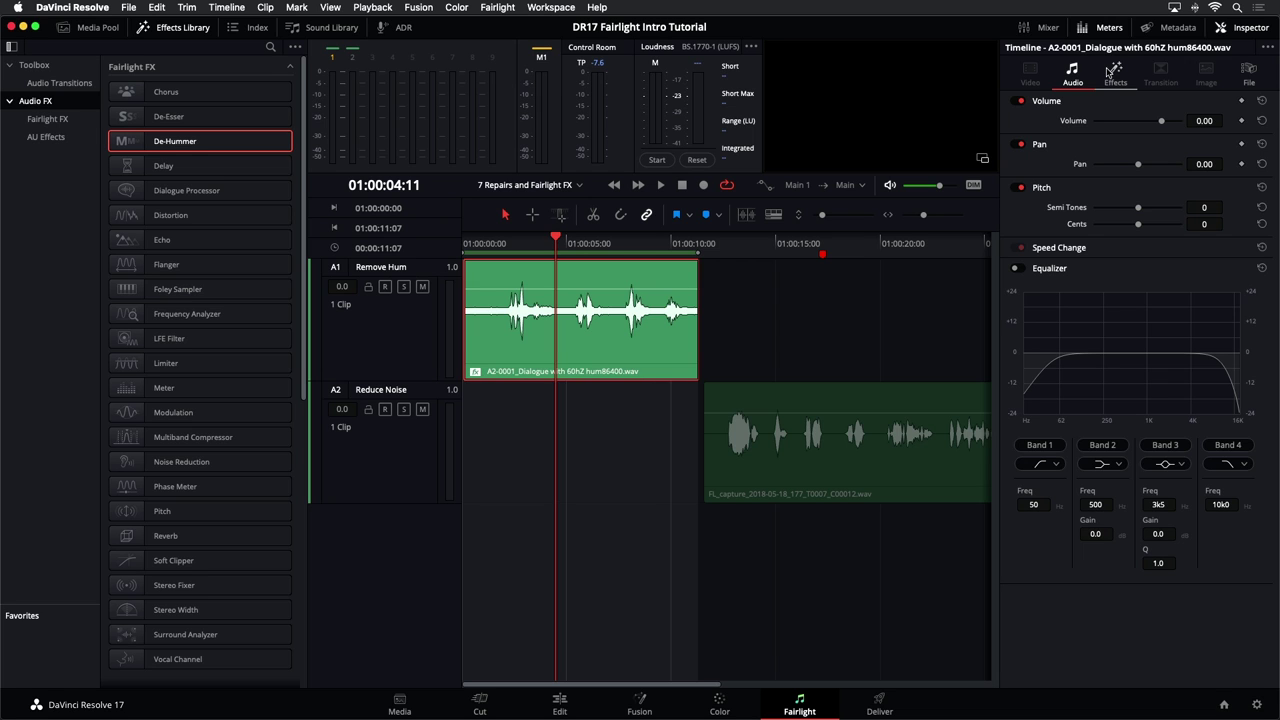
pyautogui.click(1116, 72)
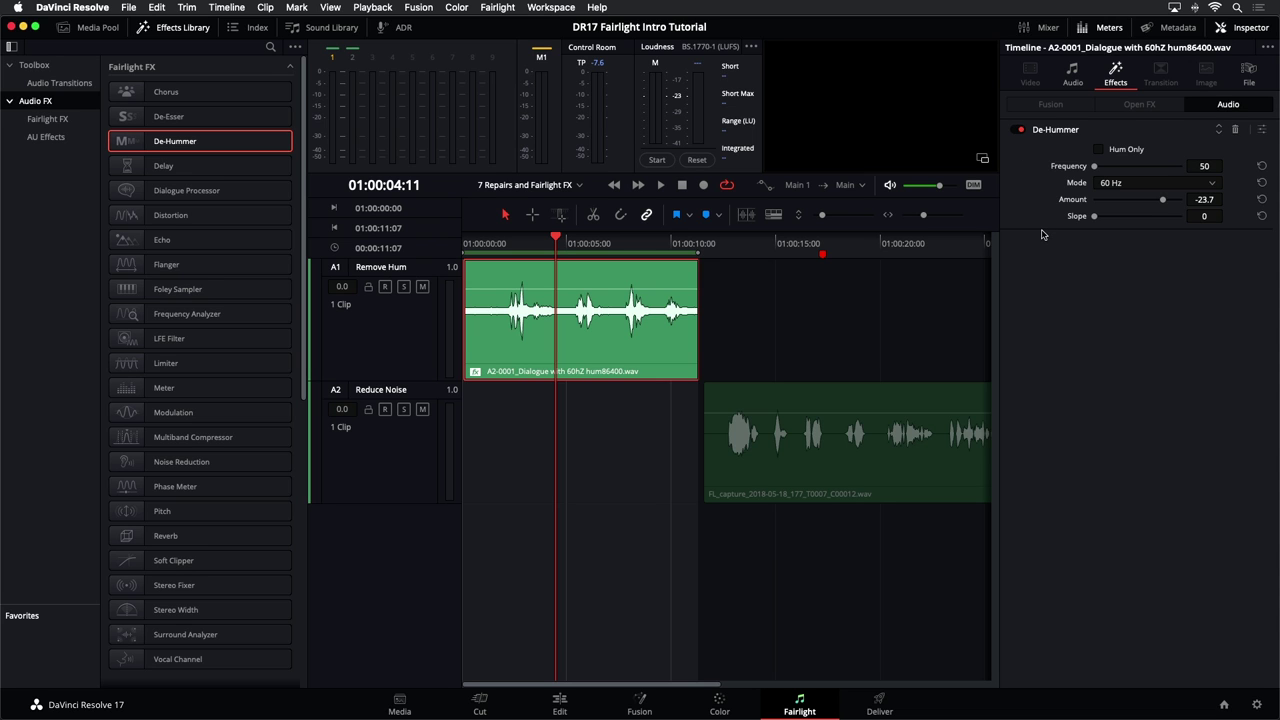
pyautogui.click(1262, 134)
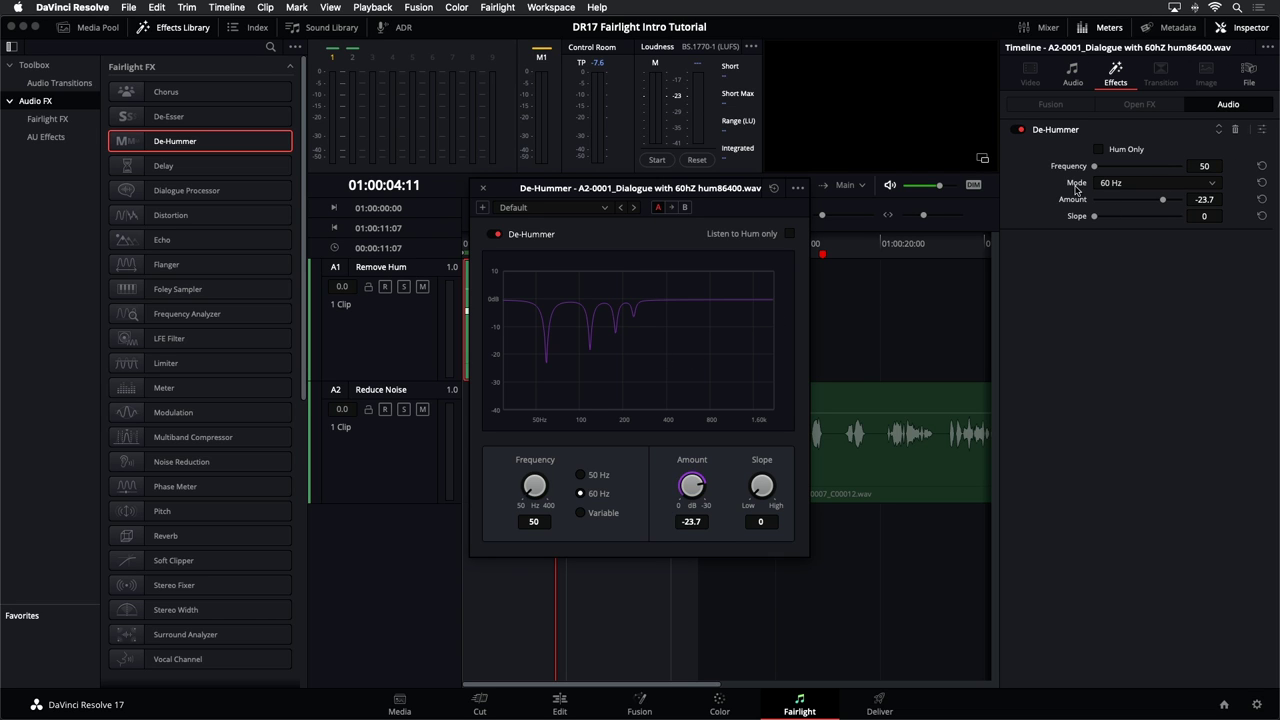
pyautogui.click(1021, 131)
pyautogui.click(1021, 131)
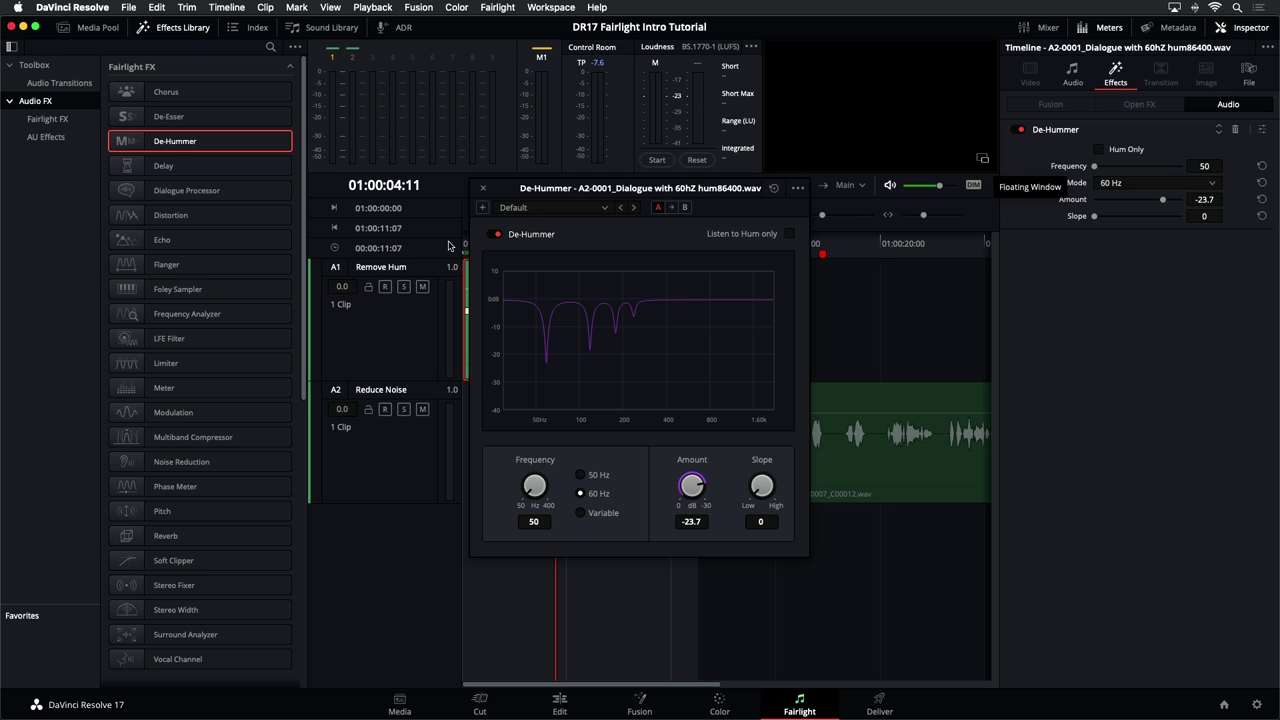
pyautogui.click(1246, 29)
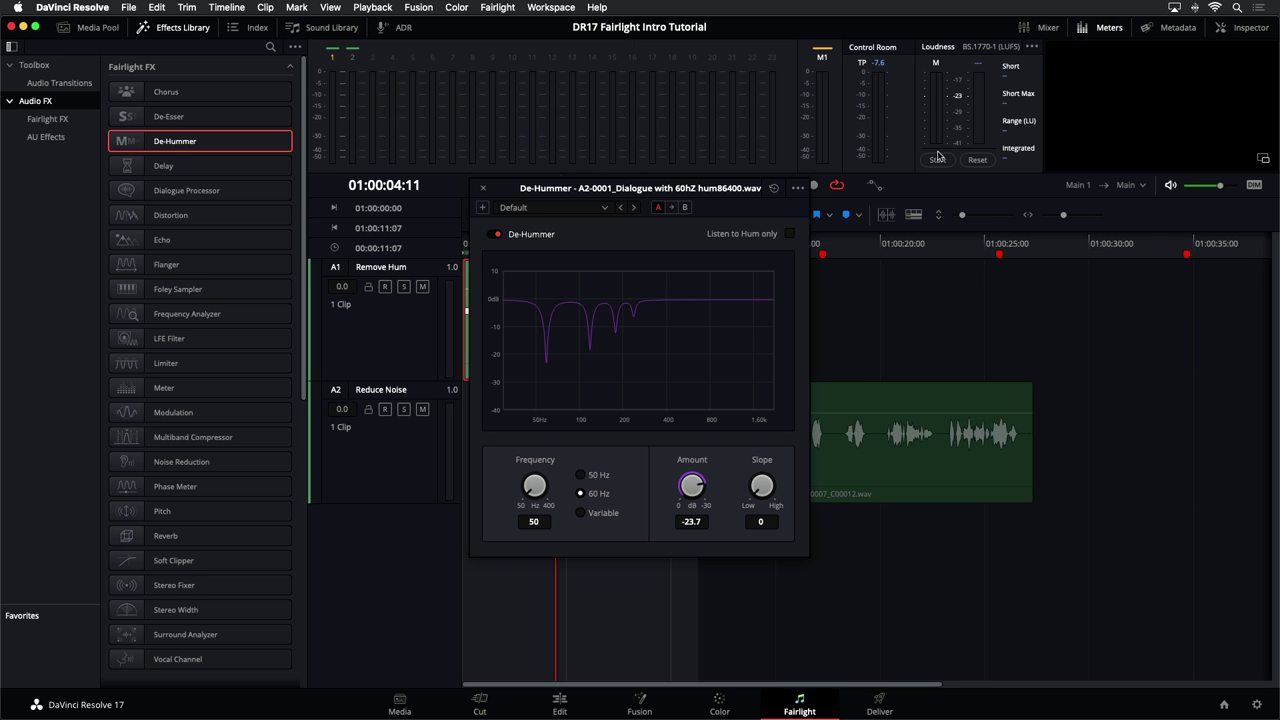
# - Disable the De-Hummer while the A1 clip plays to hear the hum, and close the De-Hummer window
pyautogui.moveTo(562, 190); pyautogui.dragTo(889, 210)
pyautogui.press('space')
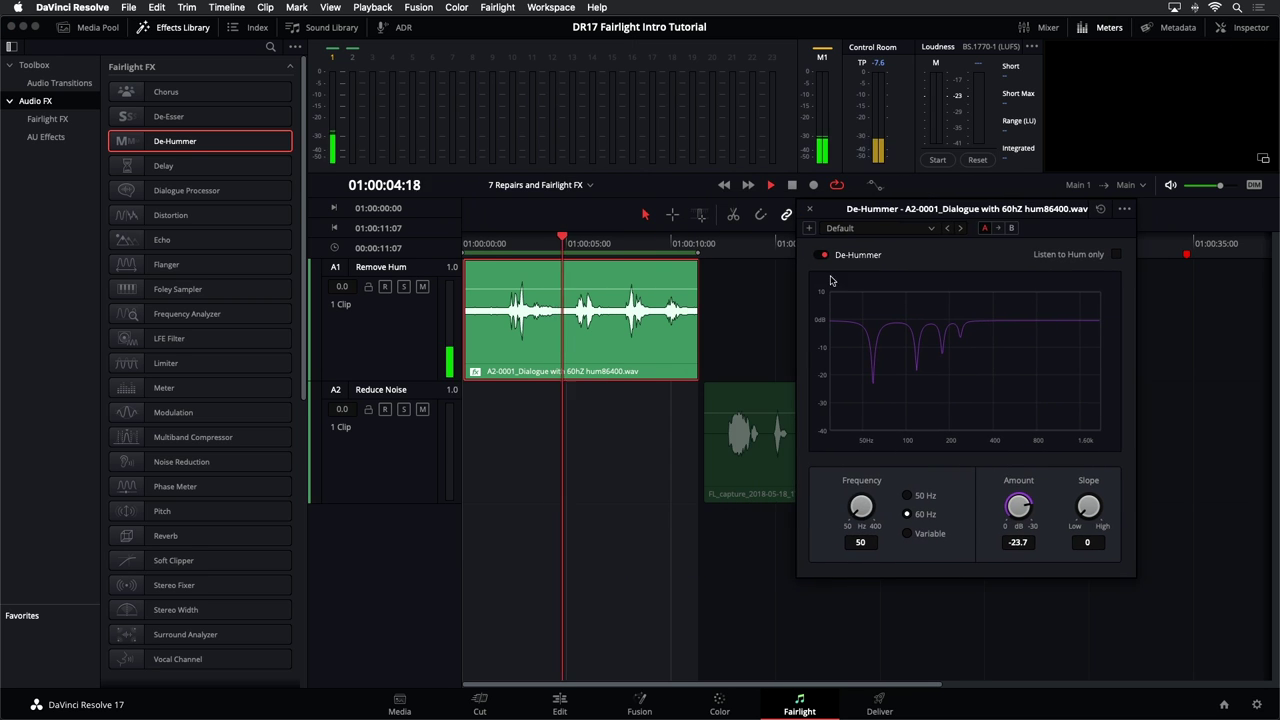
pyautogui.click(821, 255)
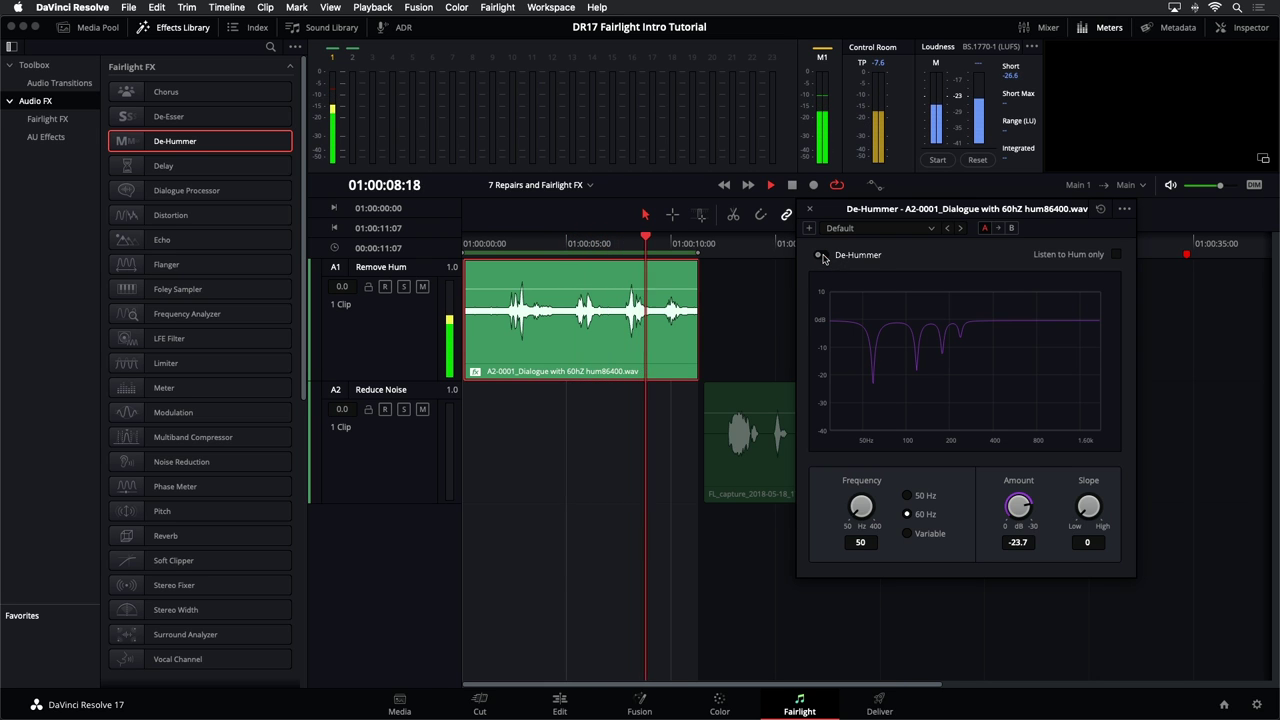
pyautogui.press('space')
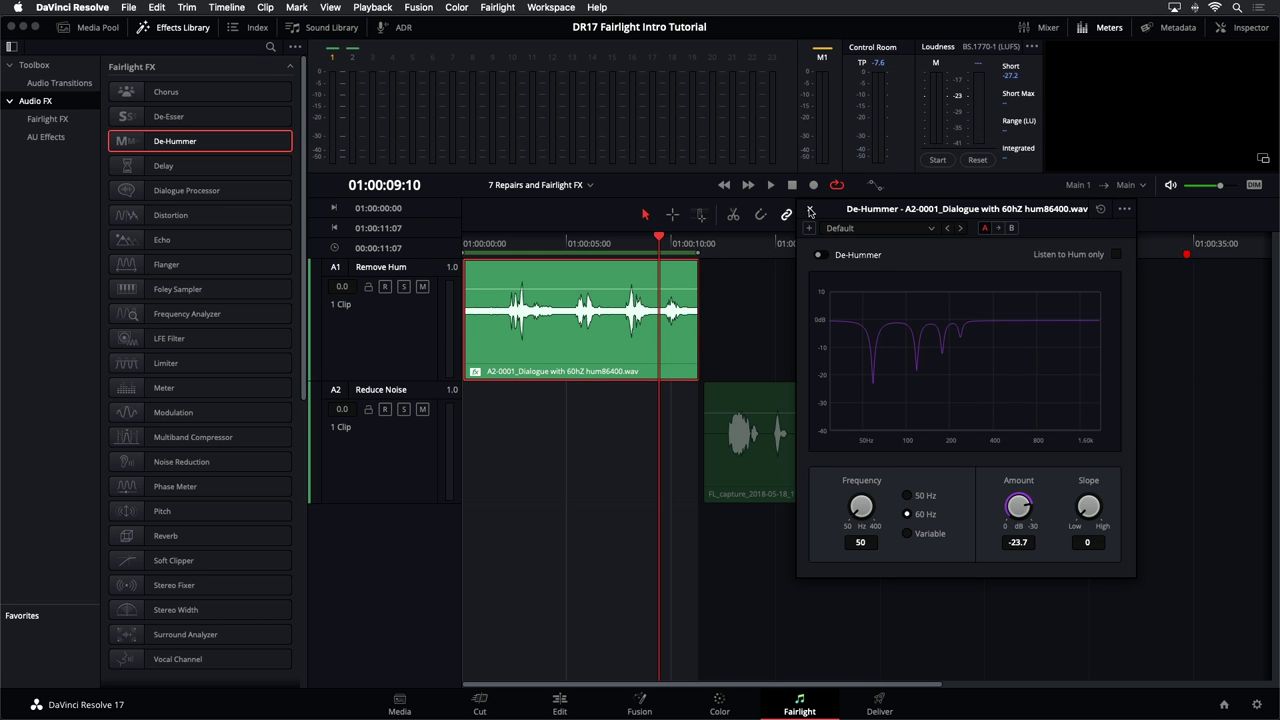
pyautogui.click(810, 212)
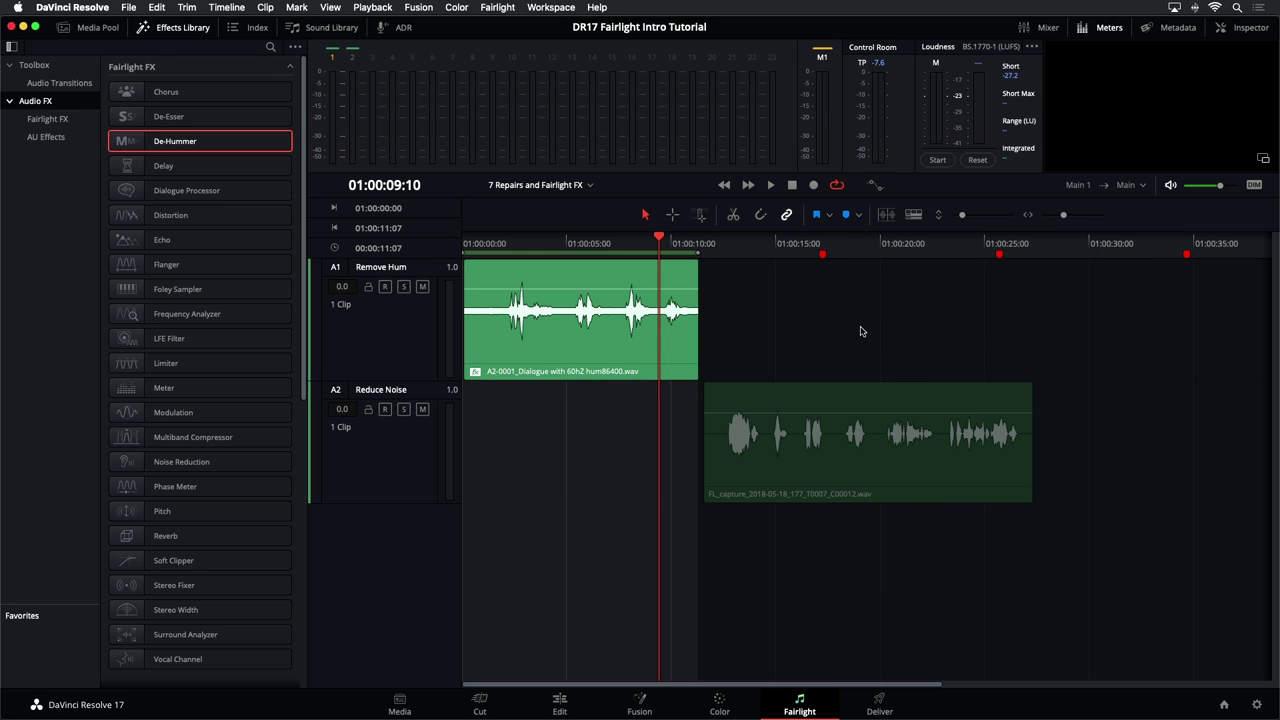
# - Select the Reduce Noise track and play the noise-only range at the start of its clip
pyautogui.click(774, 245)
pyautogui.click(383, 482)
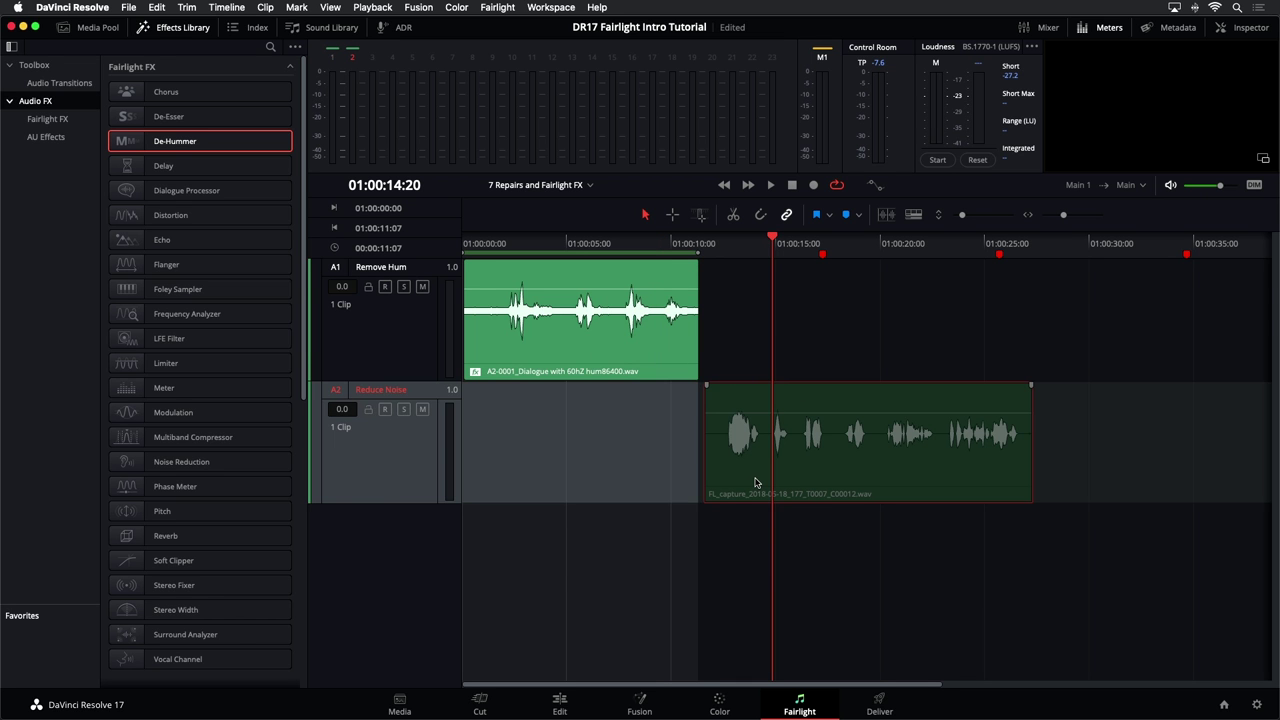
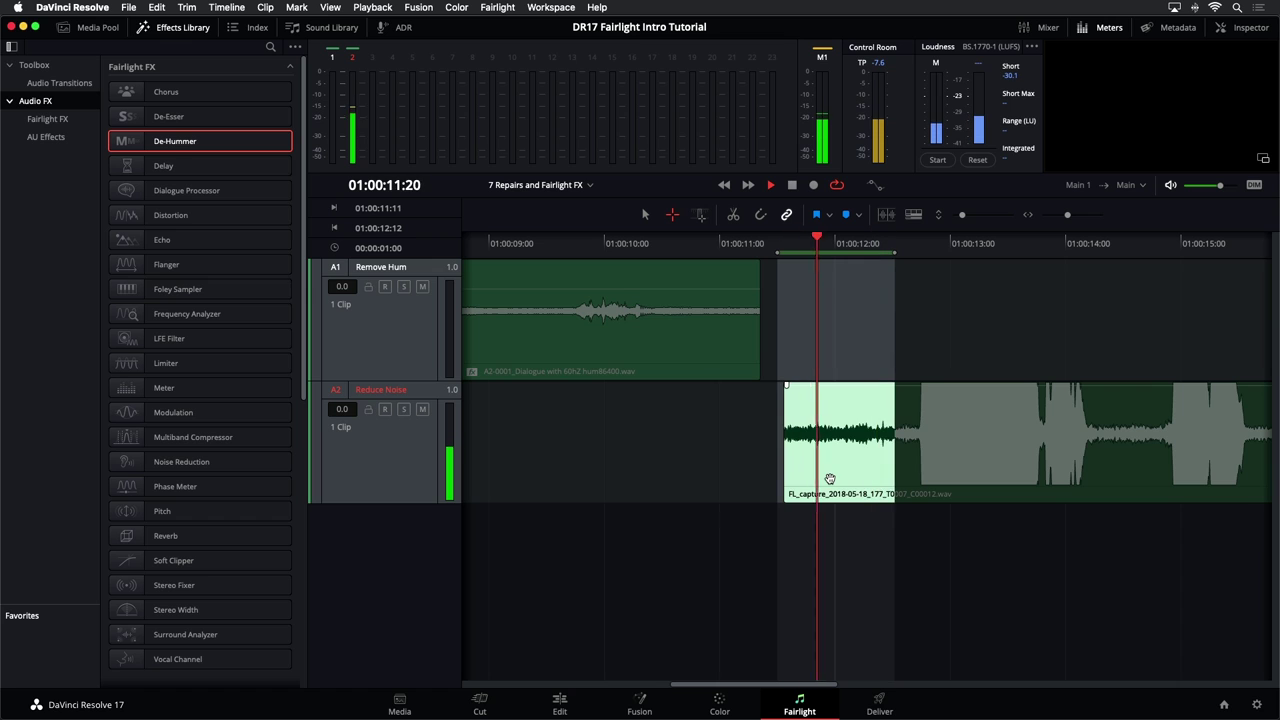
pyautogui.press('space')
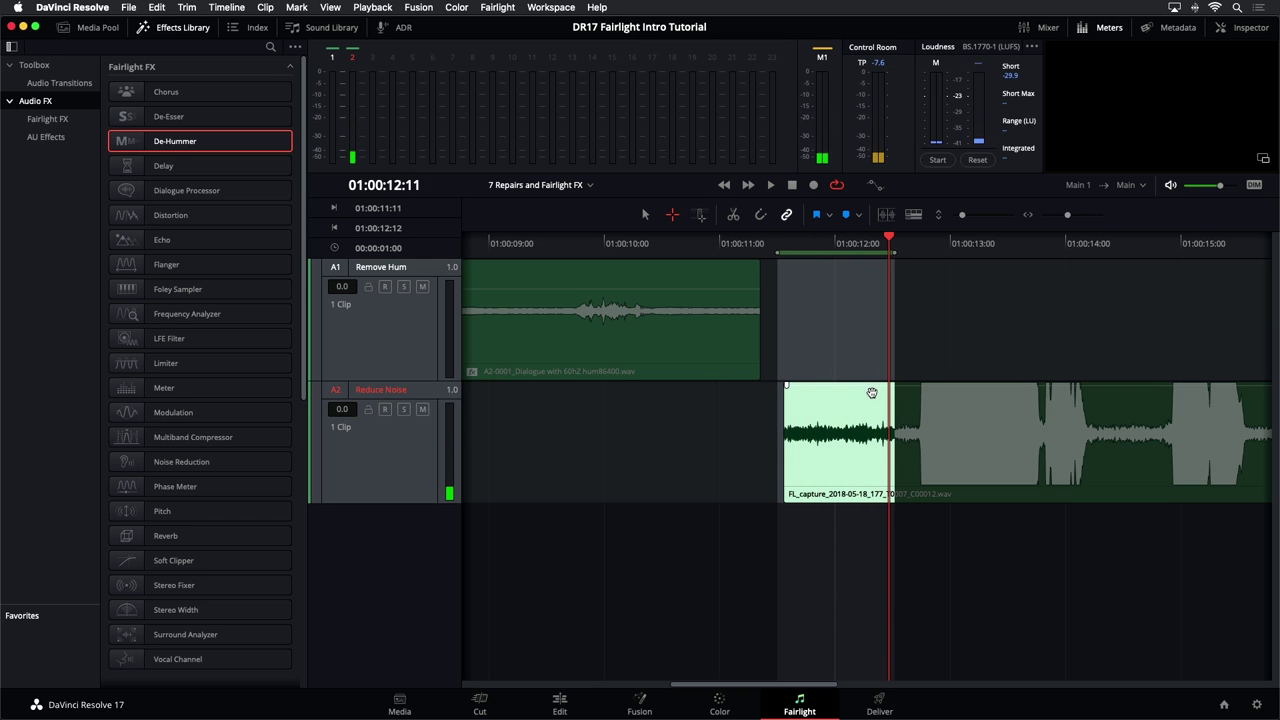
# - Lower the level of the A2 clip, replay the noise-only range and save the project
pyautogui.moveTo(873, 386); pyautogui.dragTo(873, 398)
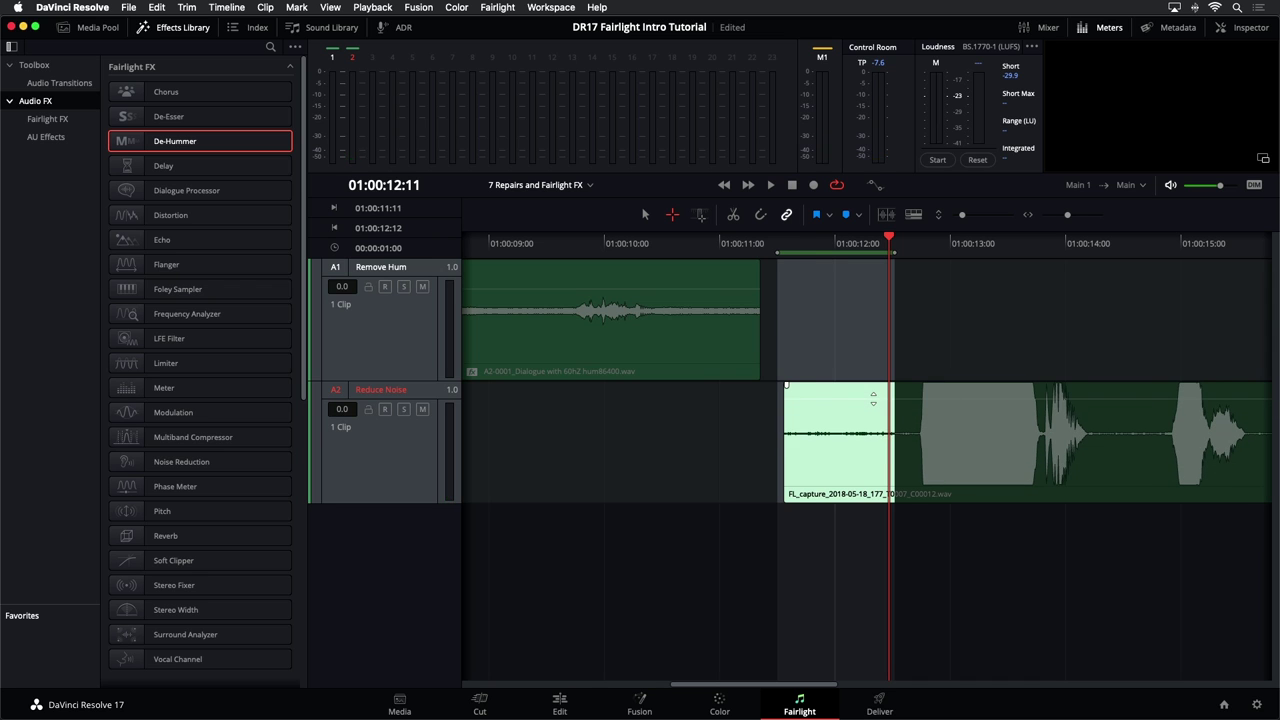
pyautogui.press('space')
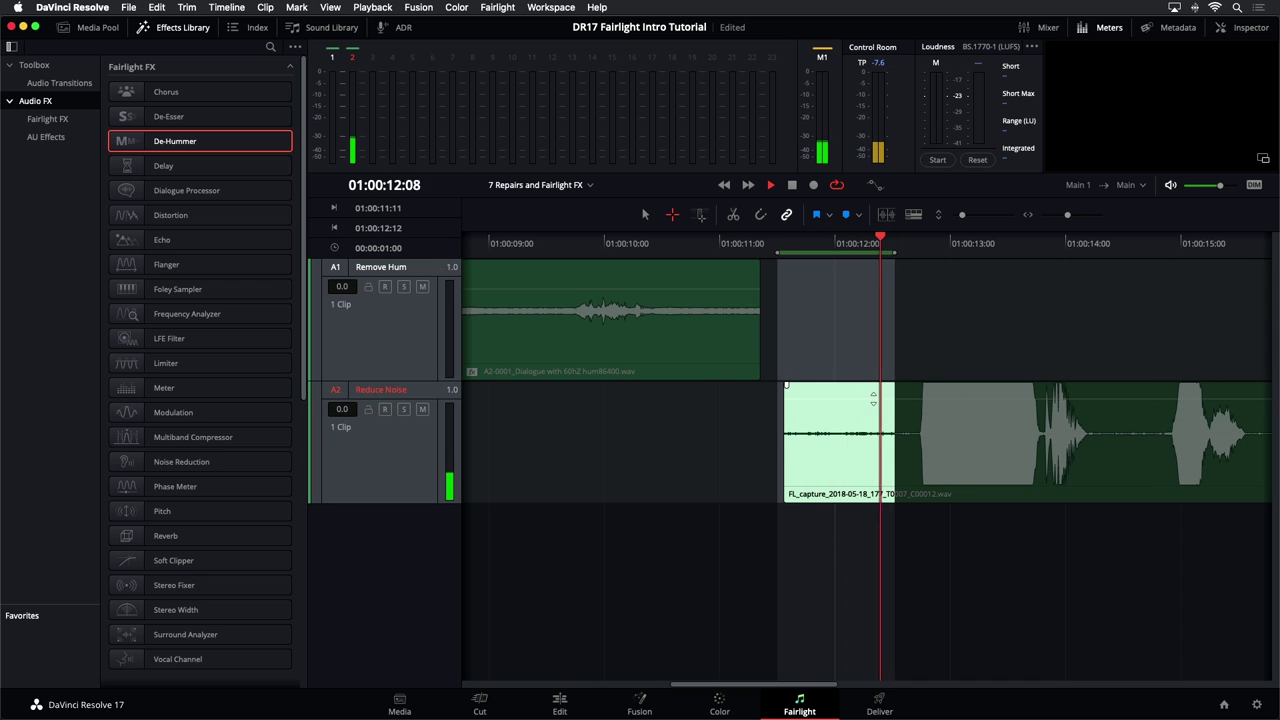
pyautogui.press('space')
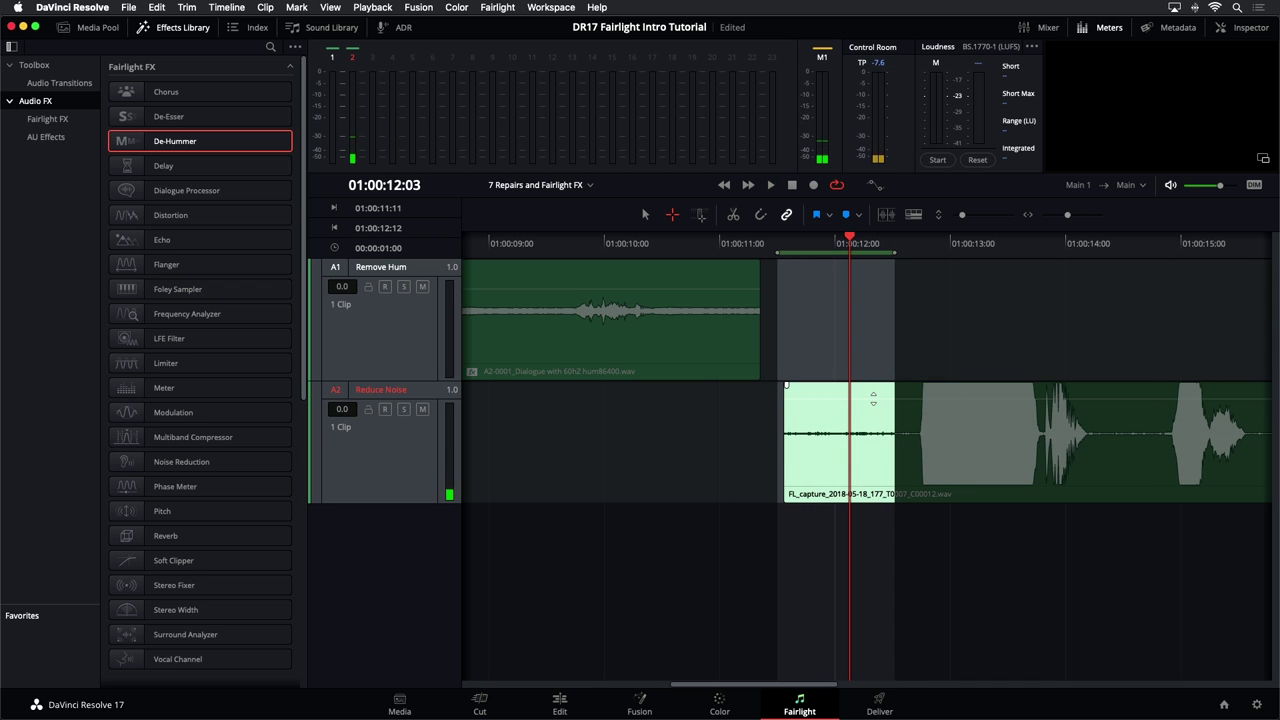
pyautogui.press('super+s')
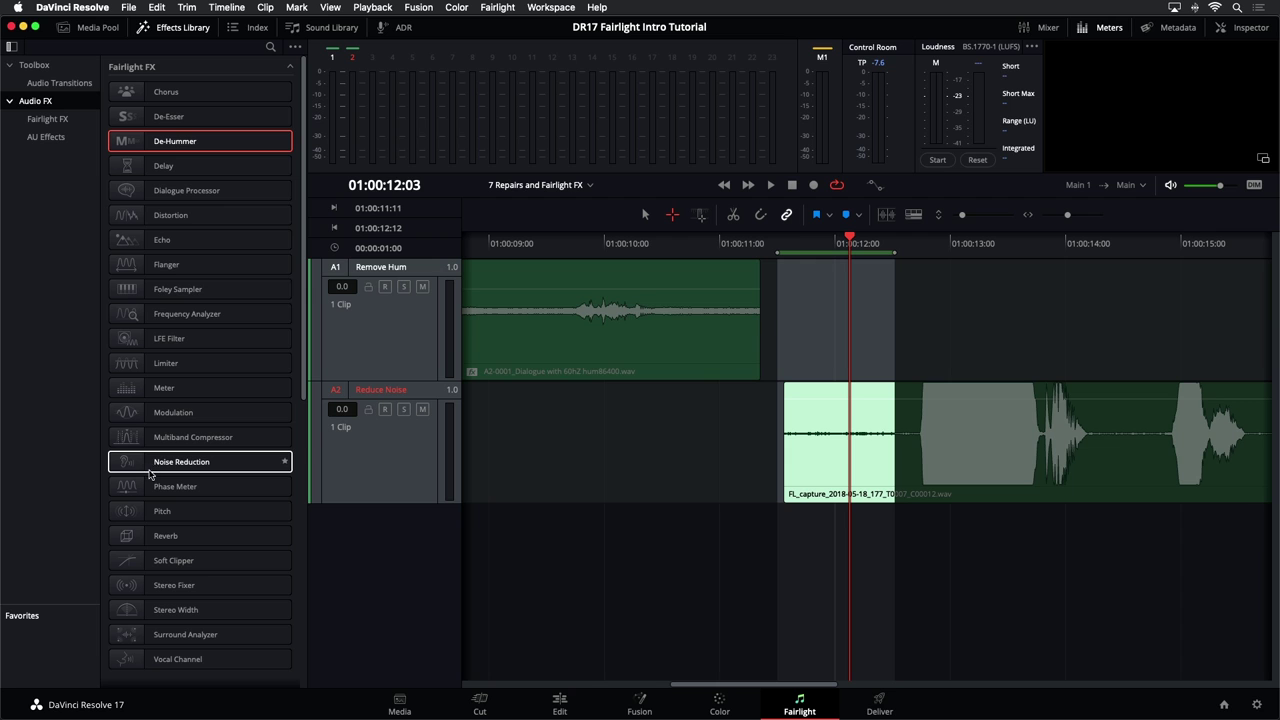
# - Apply the Noise Reduction effect to the A2 clip, hide the Effects Library and move the effect window off the noise-only range
pyautogui.moveTo(153, 465); pyautogui.dragTo(836, 433)
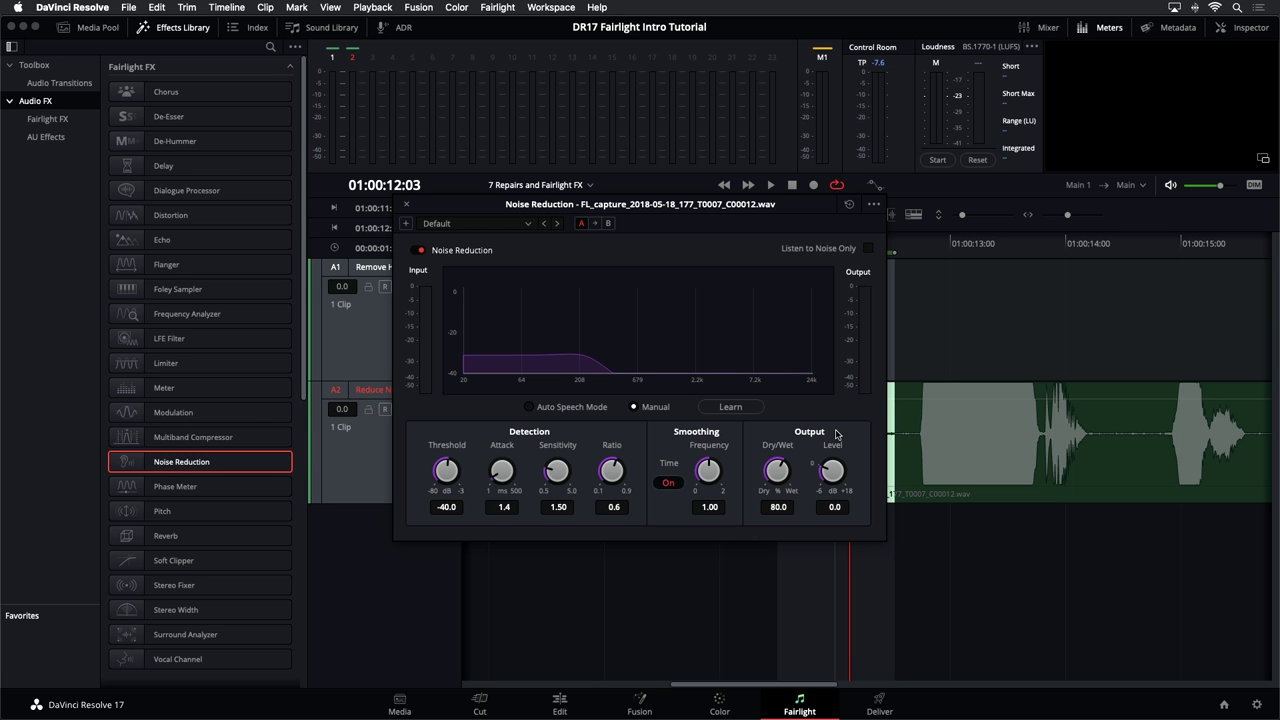
pyautogui.moveTo(735, 203); pyautogui.dragTo(645, 214)
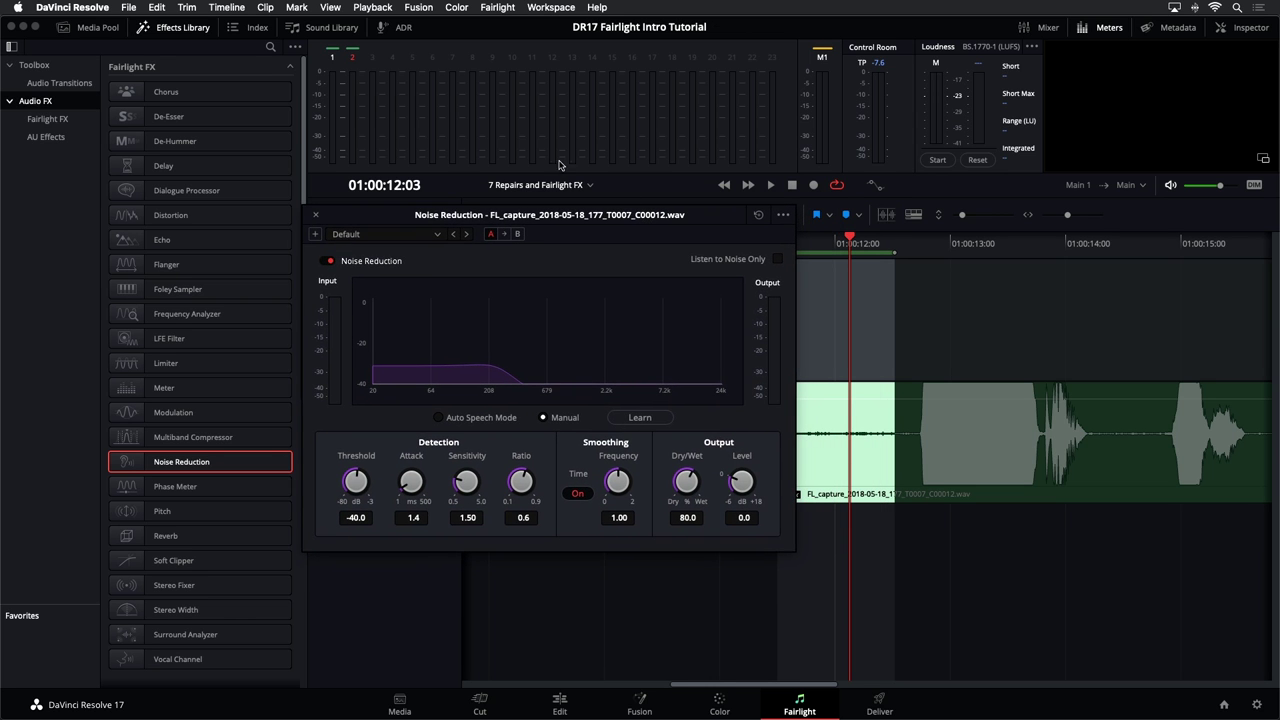
pyautogui.click(183, 27)
pyautogui.moveTo(428, 215); pyautogui.dragTo(767, 235)
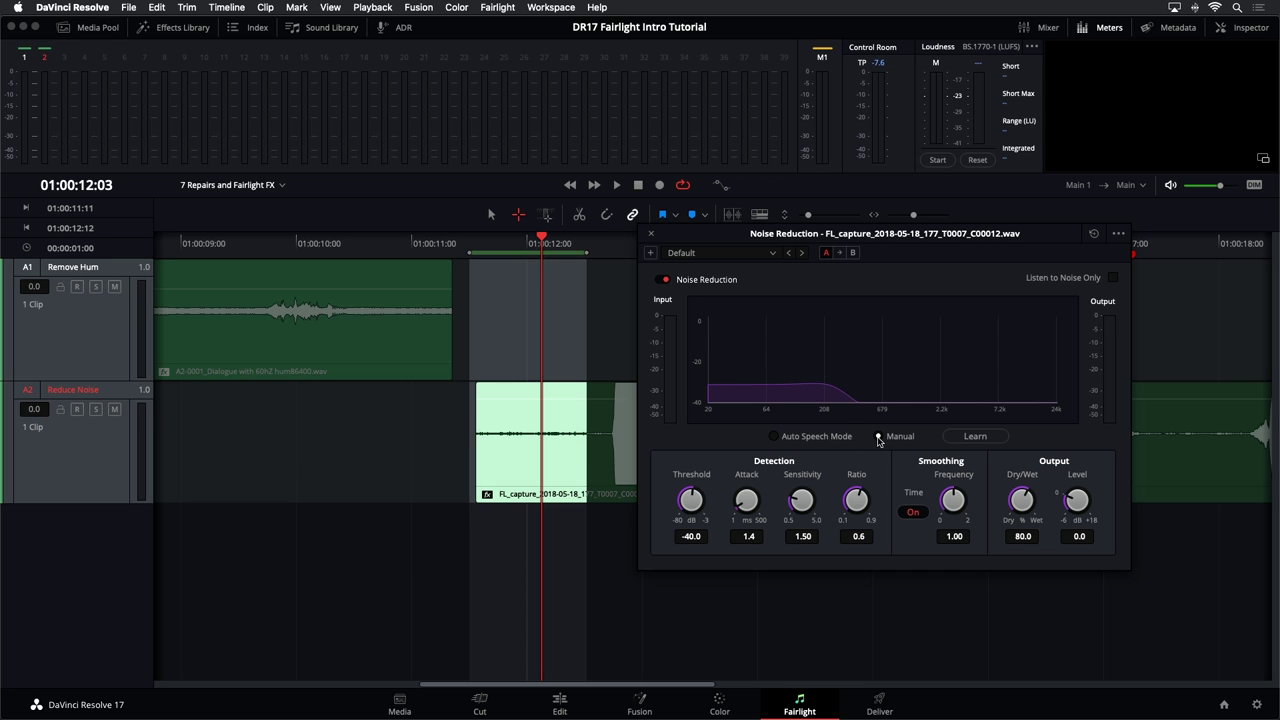
# - Have Noise Reduction learn the noise profile in Manual mode from the noise-only range, and replay that range with the effect
pyautogui.click(975, 437)
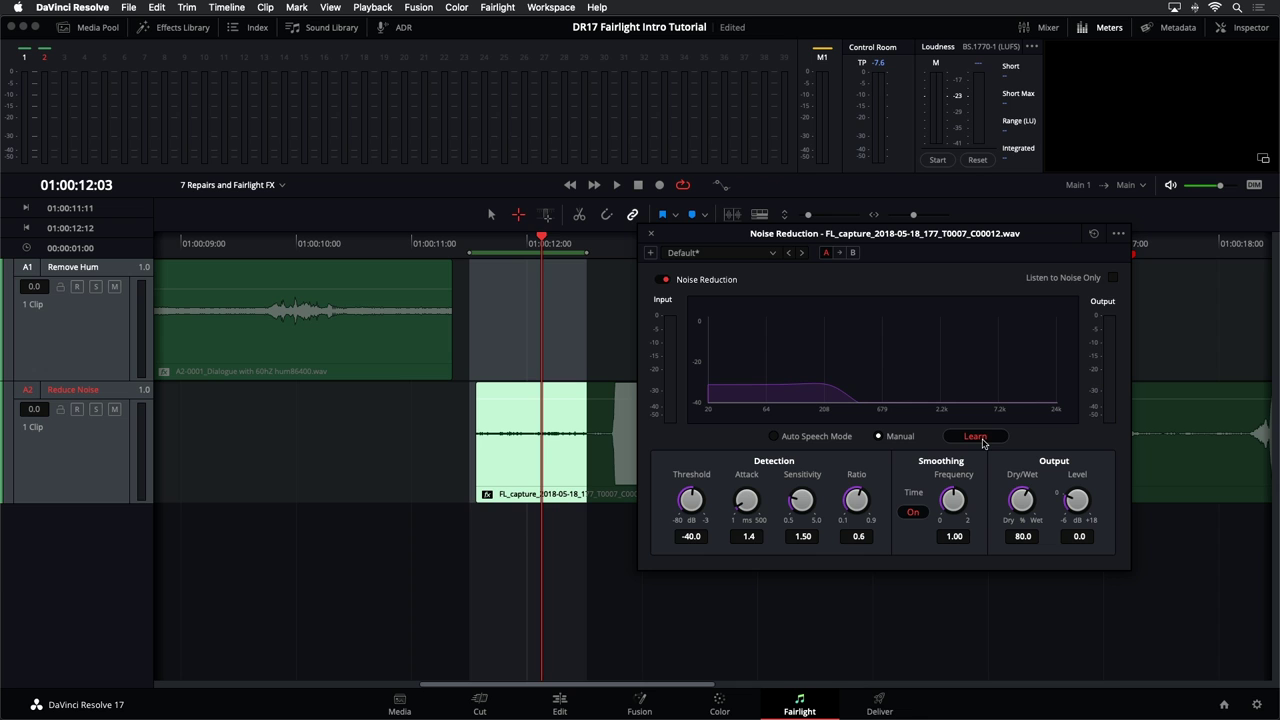
pyautogui.press('space')
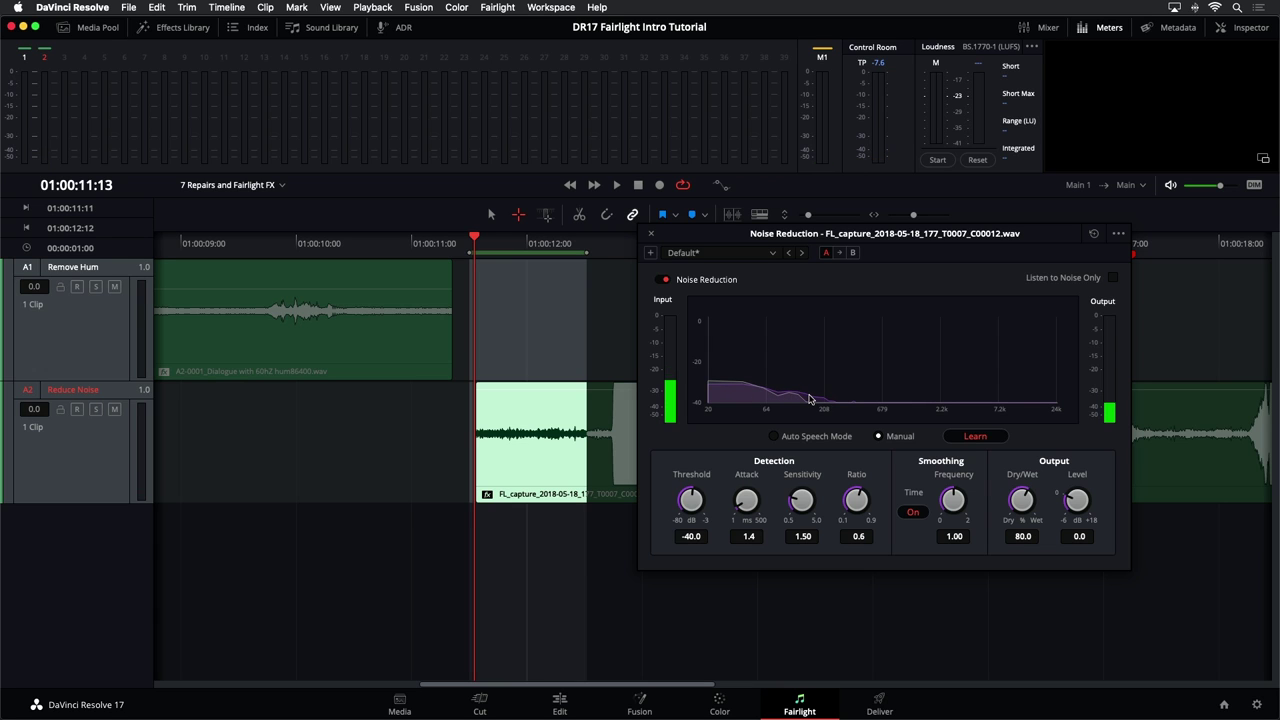
pyautogui.click(971, 437)
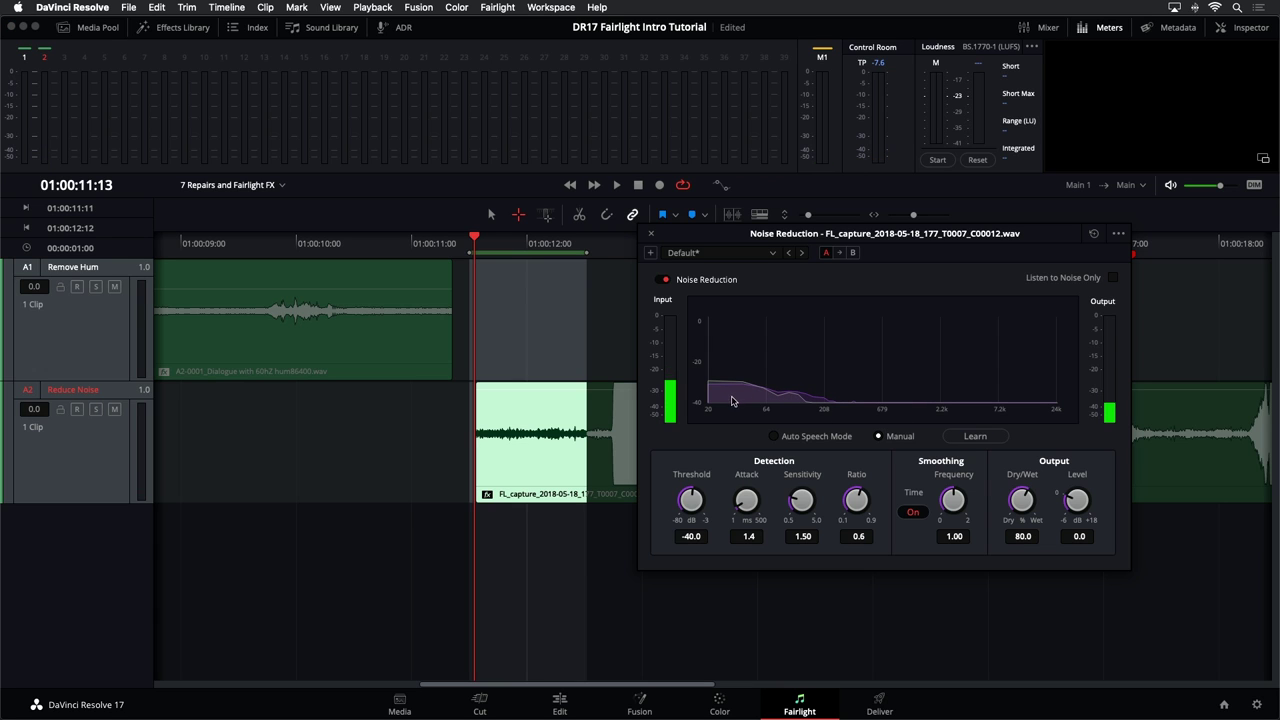
pyautogui.press('space')
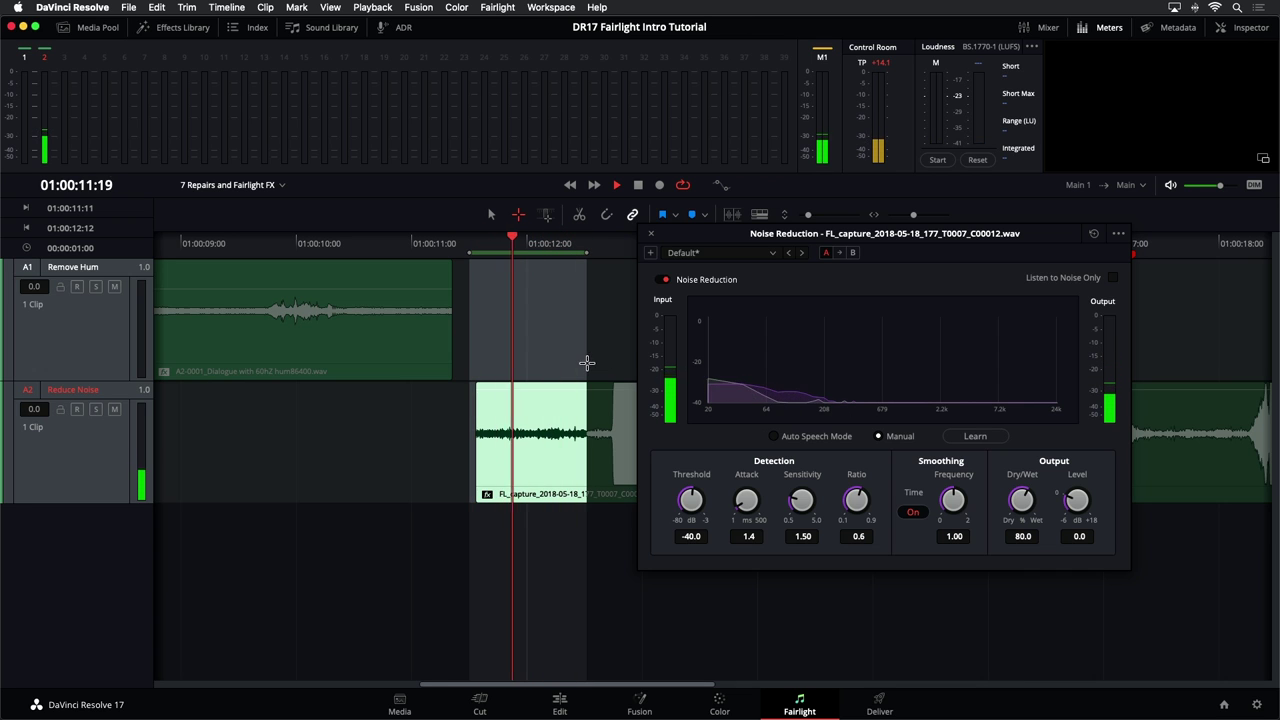
pyautogui.press('space')
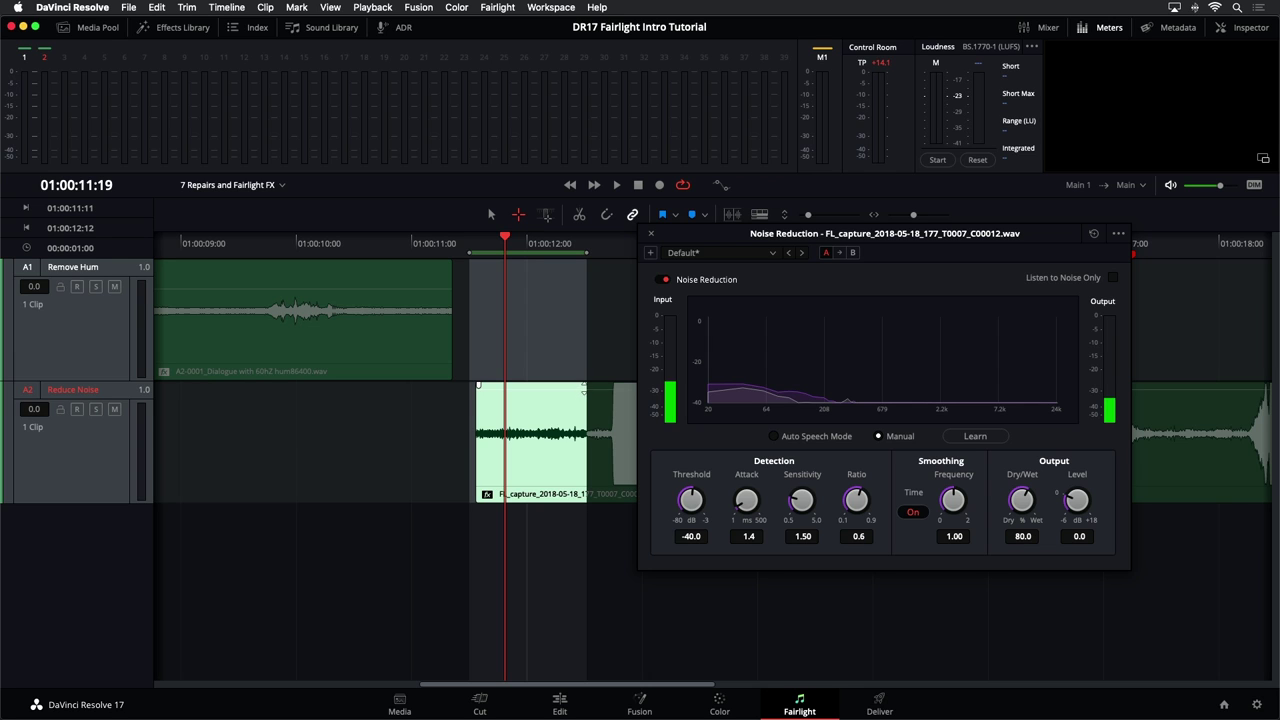
# - Lower the A2 clip's level further, move the Noise Reduction window clear of the clip and play the noise-reduced dialogue
pyautogui.click(548, 423)
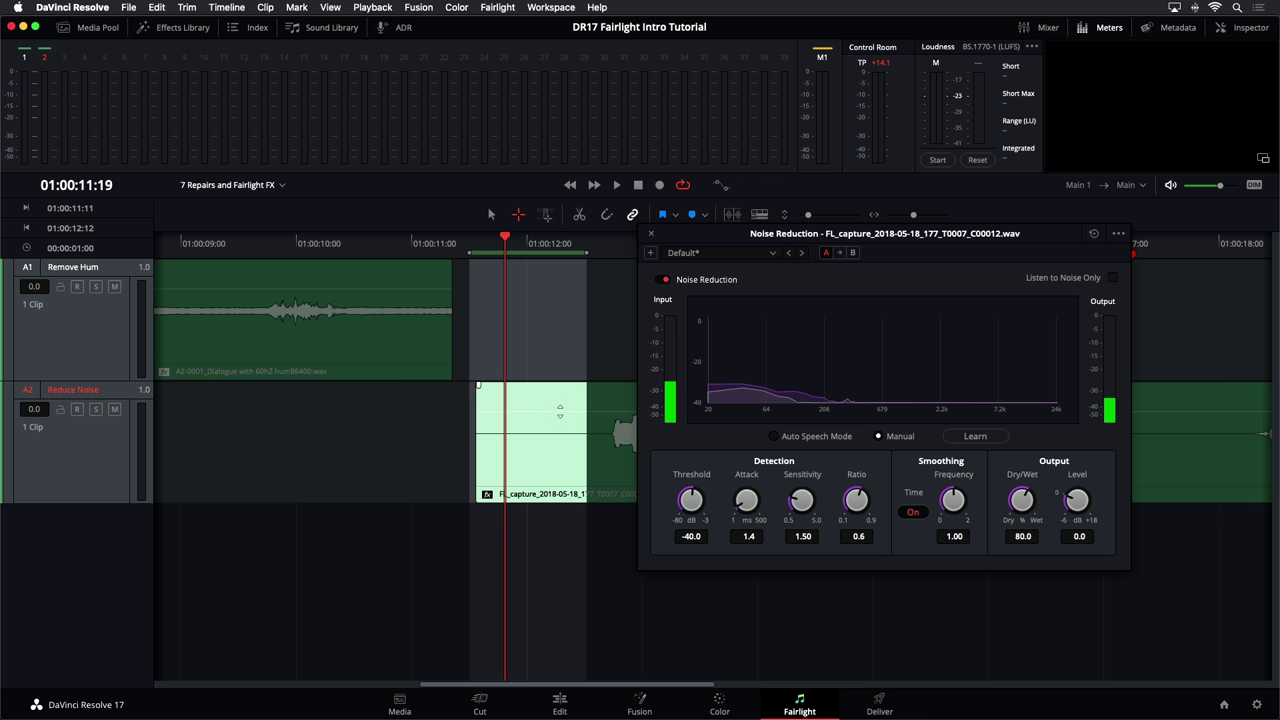
pyautogui.moveTo(715, 242); pyautogui.dragTo(451, 37)
pyautogui.press('space')
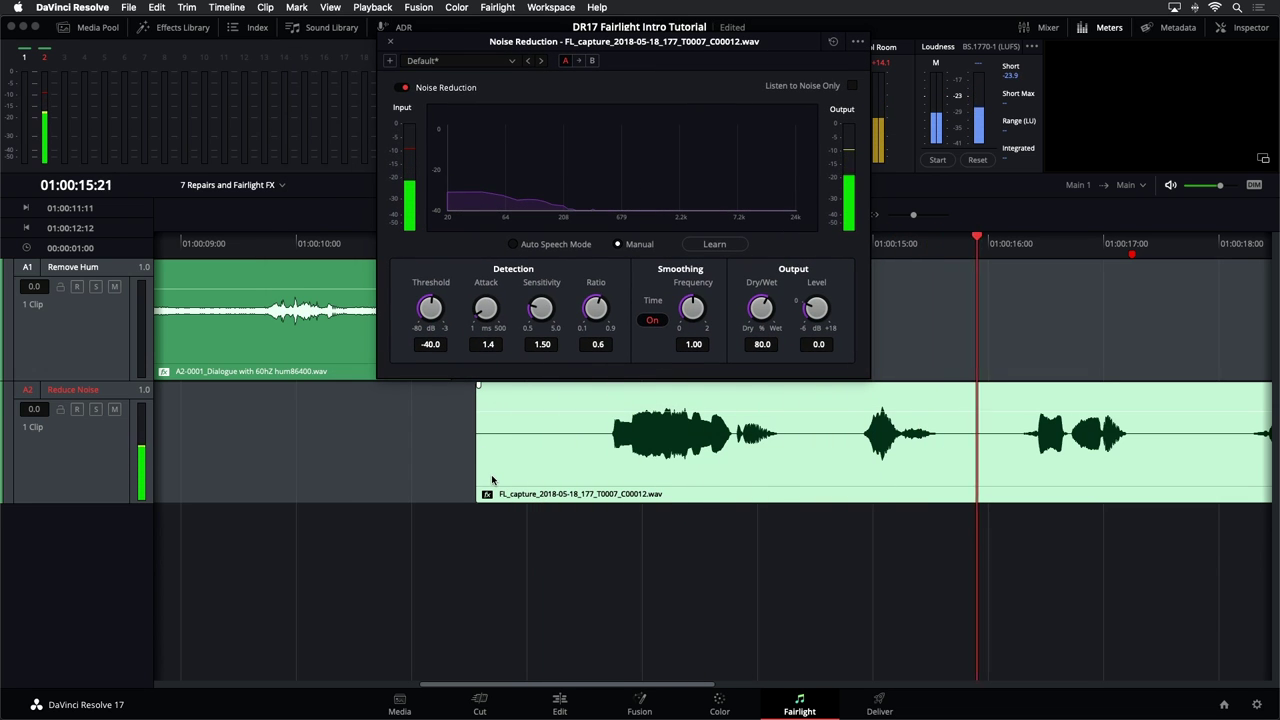
pyautogui.press('space')
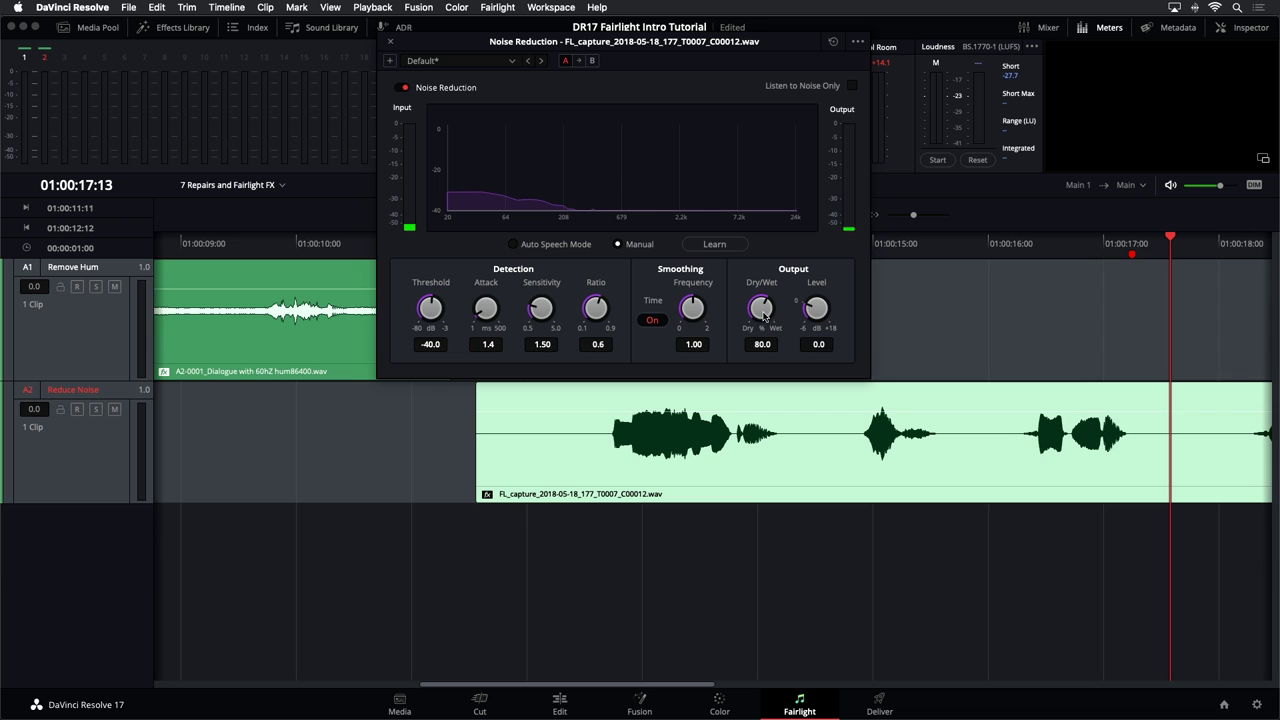
# - Fine-tune the Noise Reduction output's Dry/Wet mix to 80.2 while playing the A2 dialogue
pyautogui.moveTo(763, 315); pyautogui.dragTo(733, 315)
pyautogui.press('space')
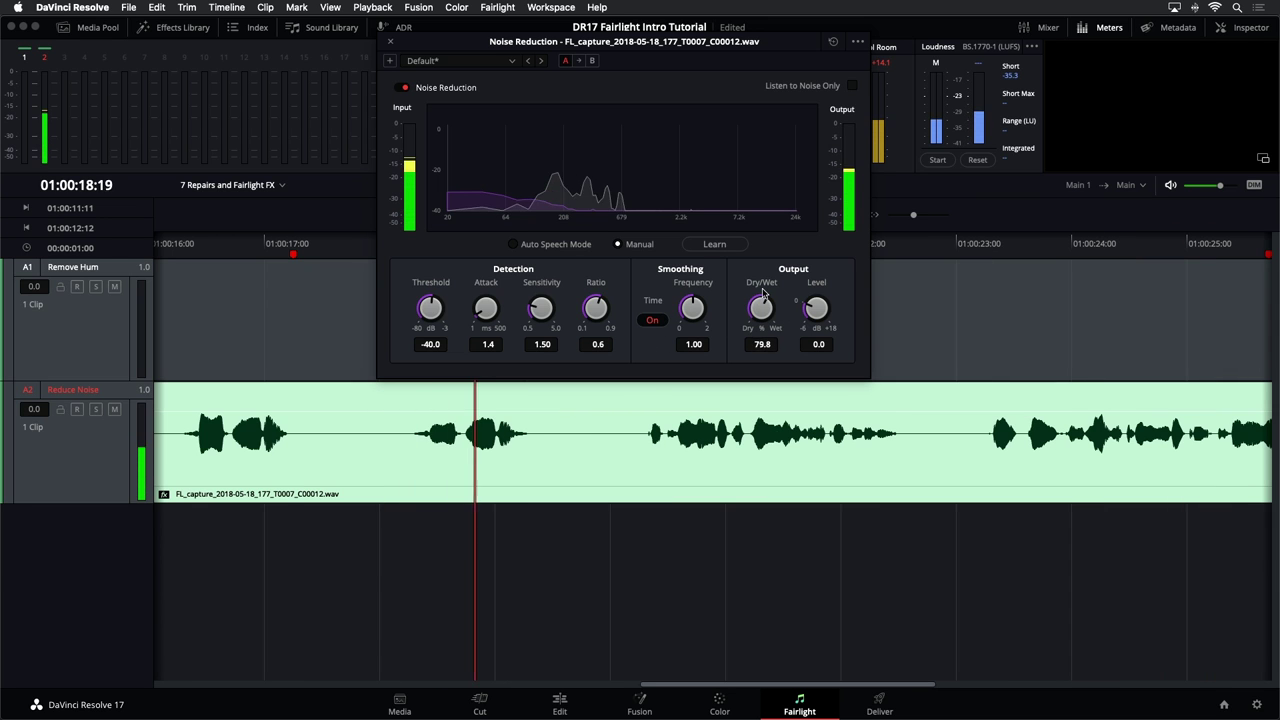
pyautogui.moveTo(761, 310)
pyautogui.mouseDown()
pyautogui.moveTo(810, 315)
pyautogui.moveTo(760, 300)
pyautogui.mouseUp()
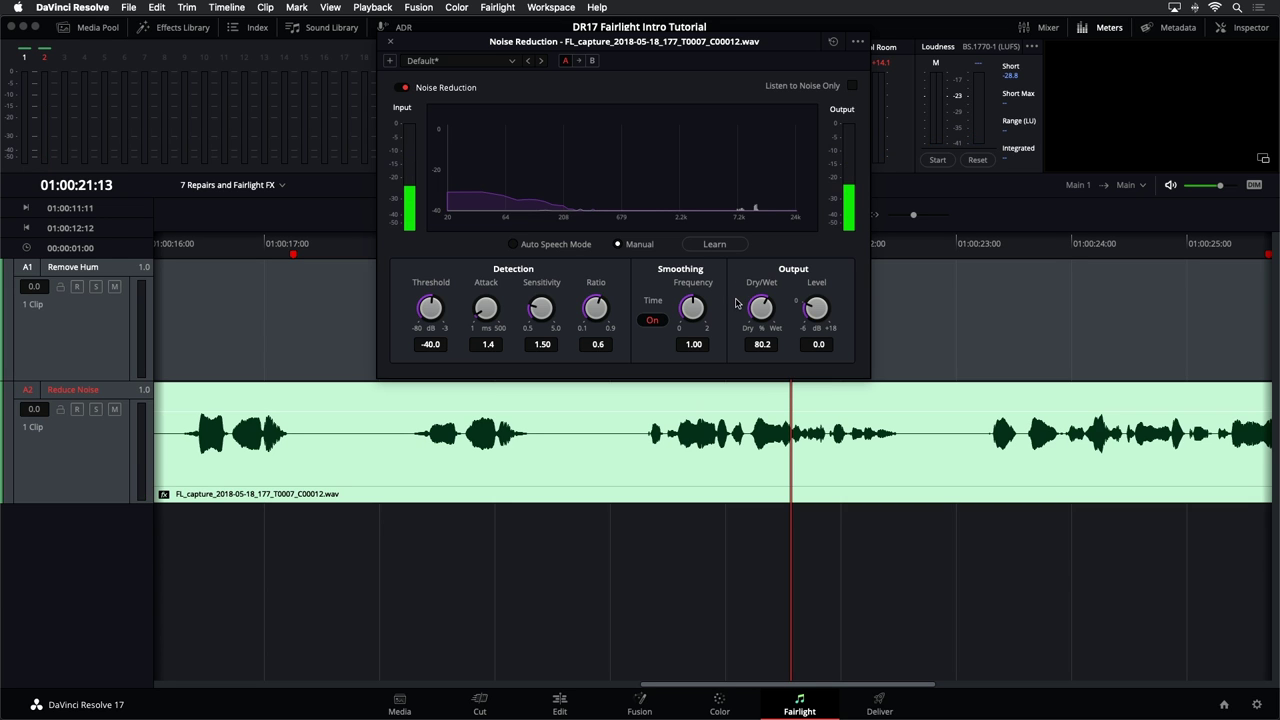
# - Move the Noise Reduction window aside, switch the effect to Auto Speech Mode and play the dialogue through it
pyautogui.moveTo(463, 35); pyautogui.dragTo(723, 36)
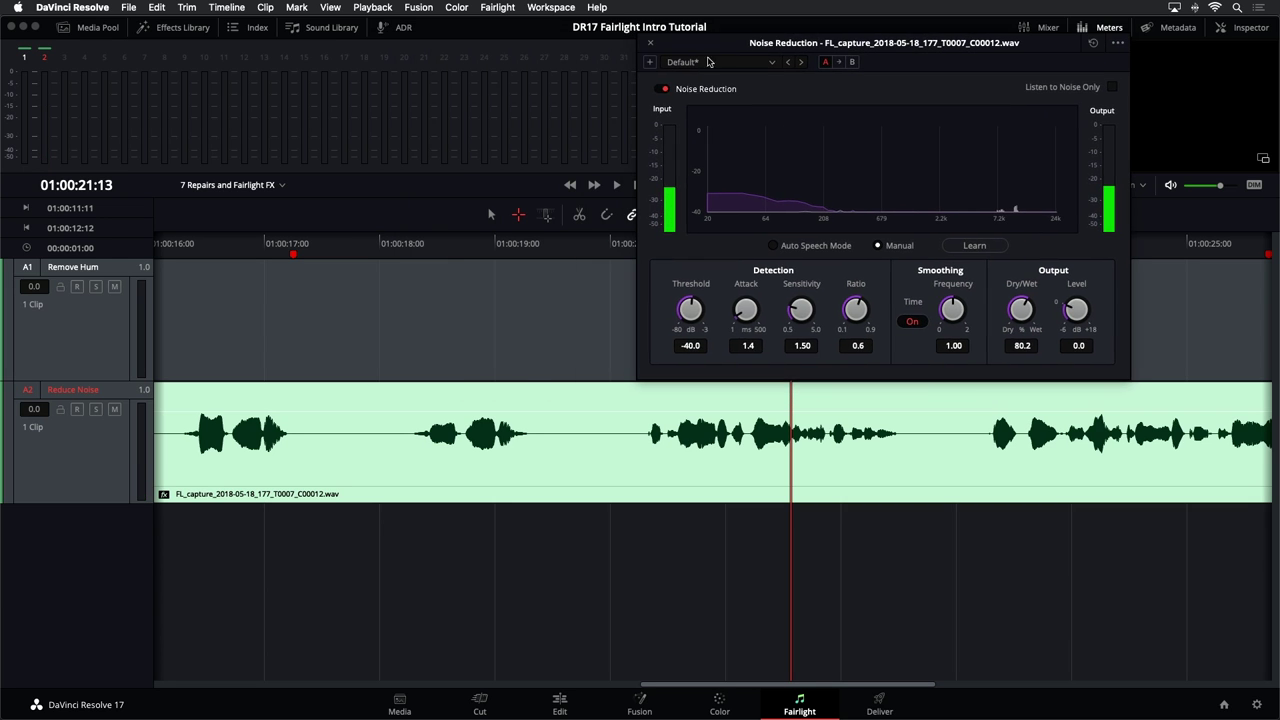
pyautogui.click(772, 246)
pyautogui.press('space')
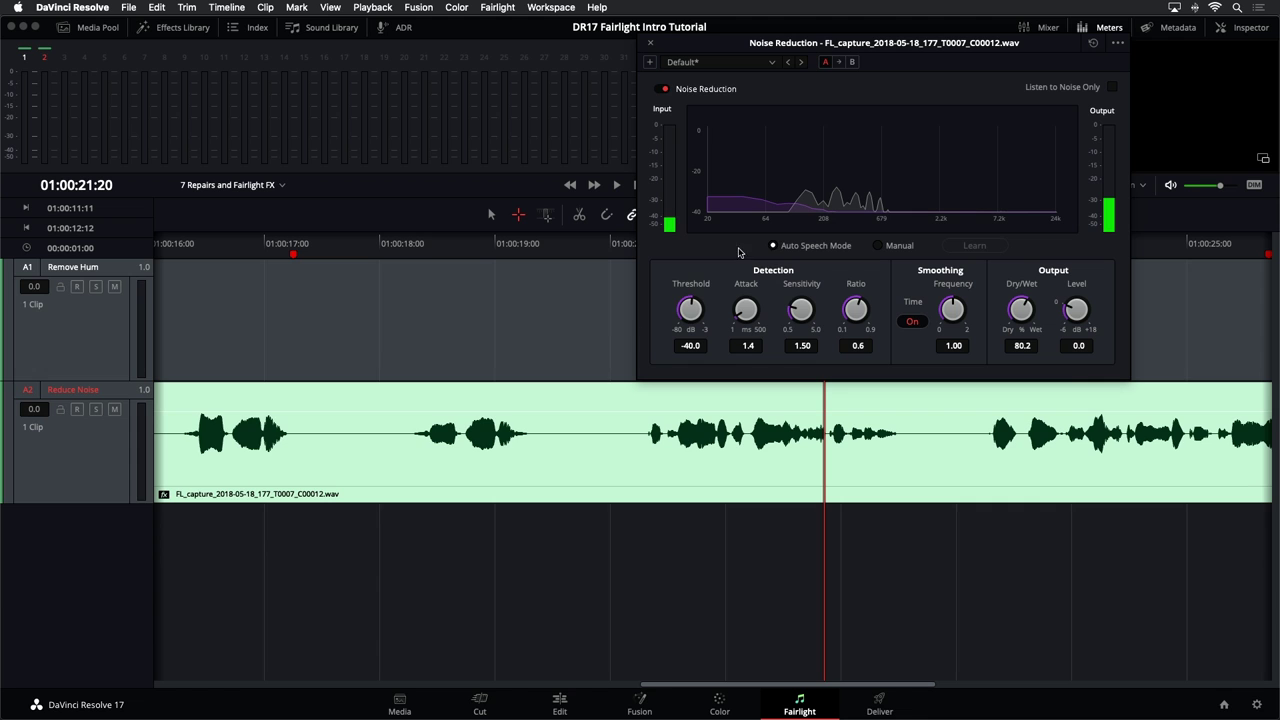
pyautogui.press('space')
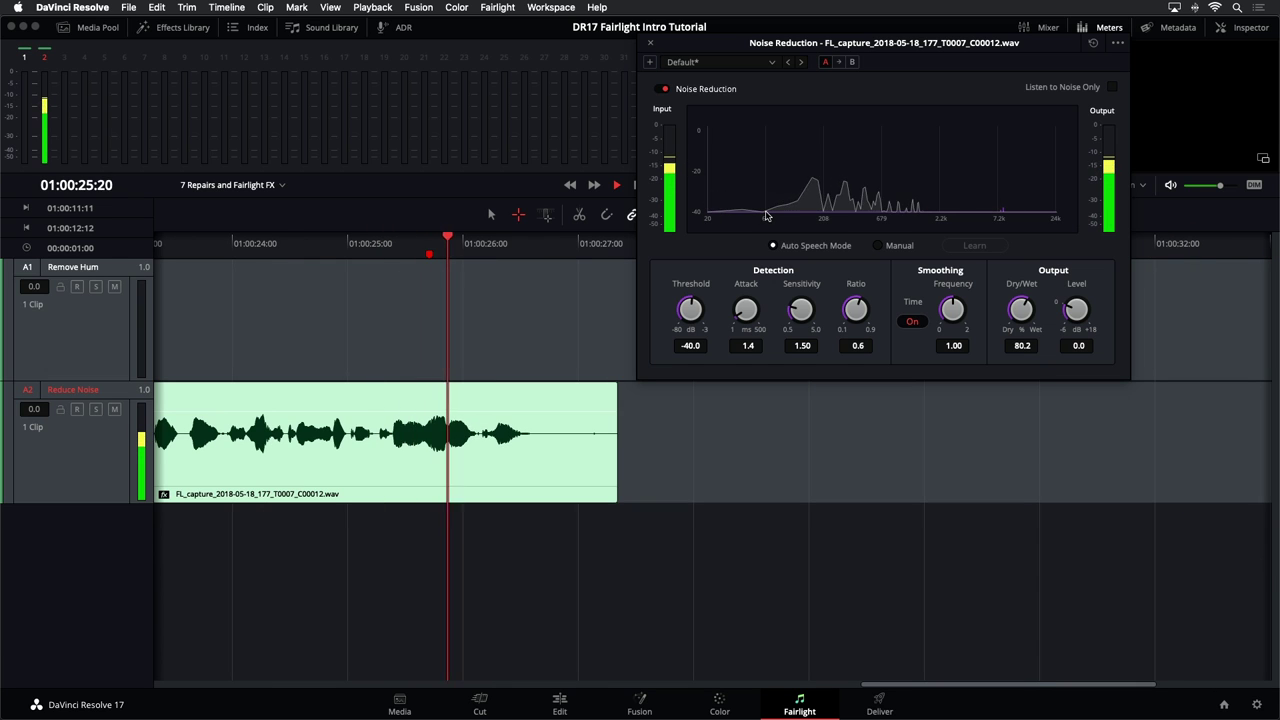
pyautogui.press('space')
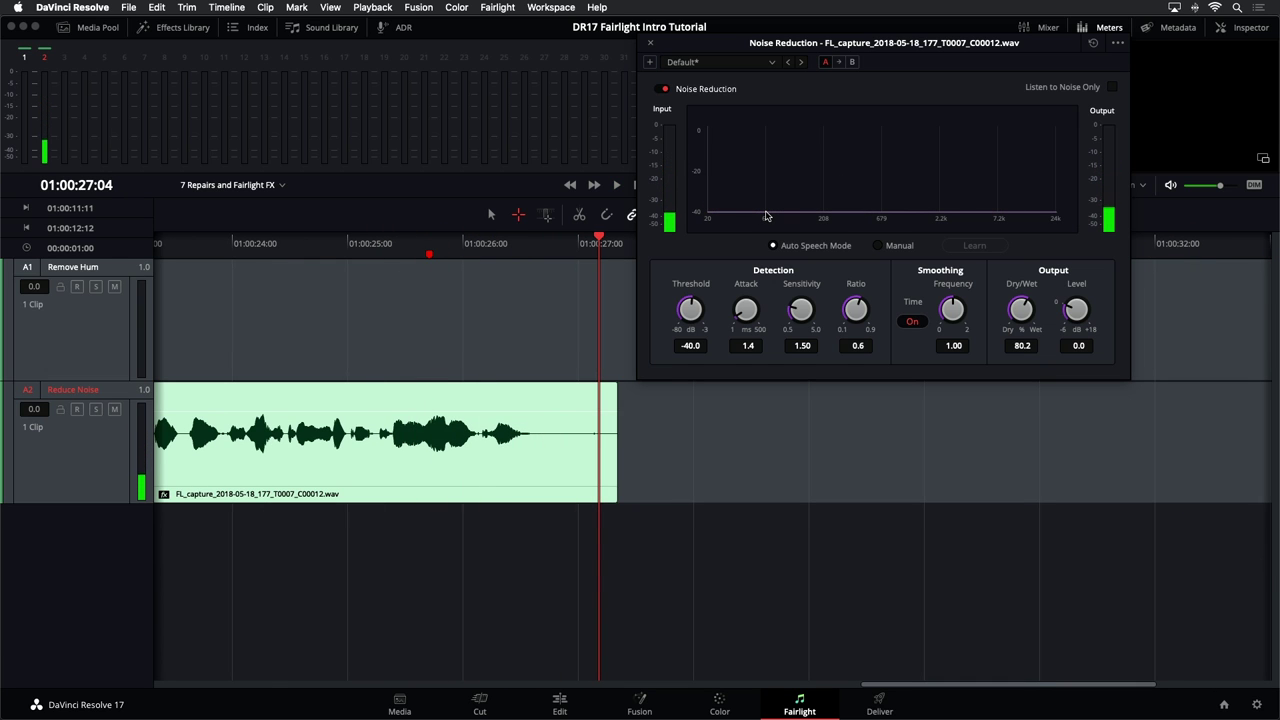
# - Place the playhead at 01:00:18:10, close the Noise Reduction window and deselect the A2 track
pyautogui.press('super+minus')
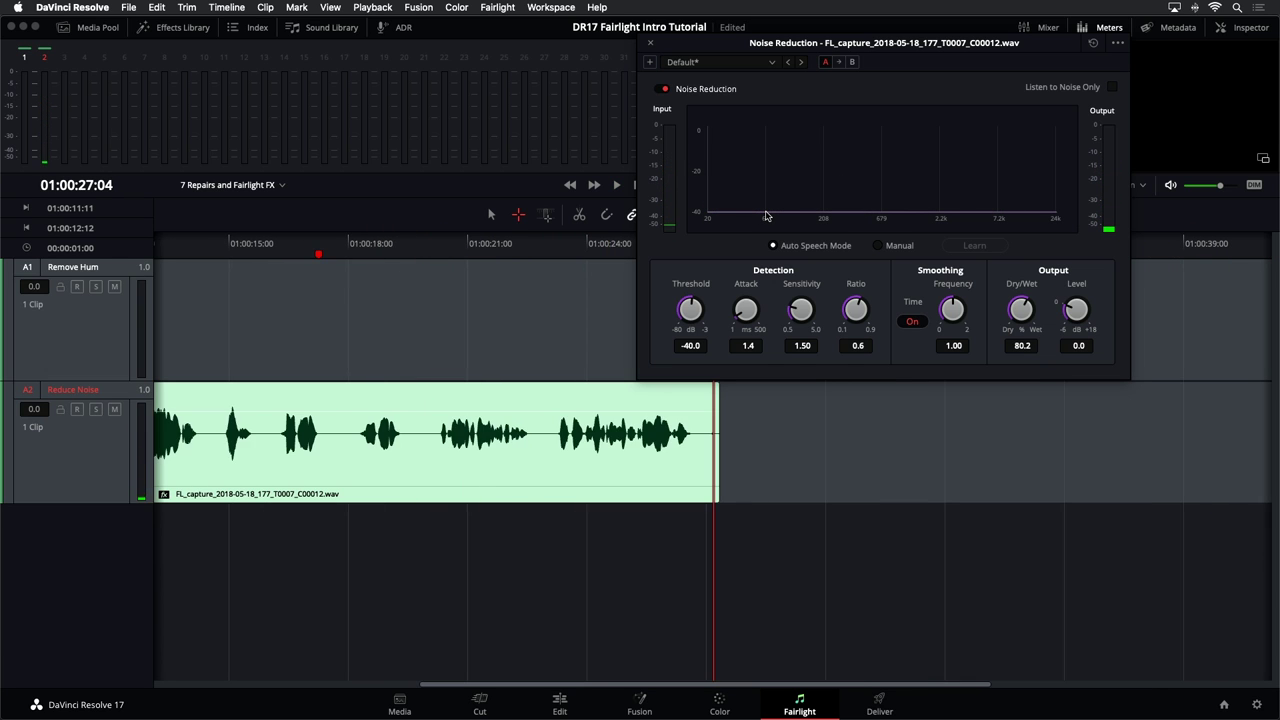
pyautogui.click(365, 254)
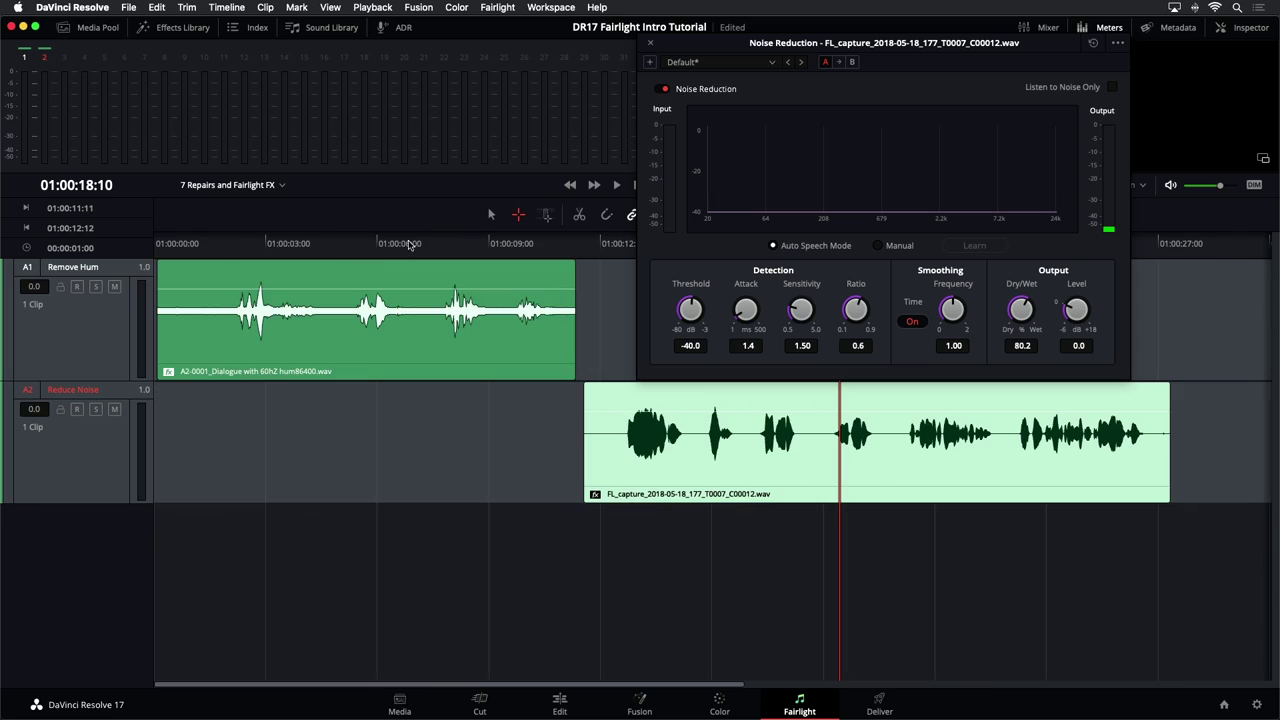
pyautogui.click(650, 43)
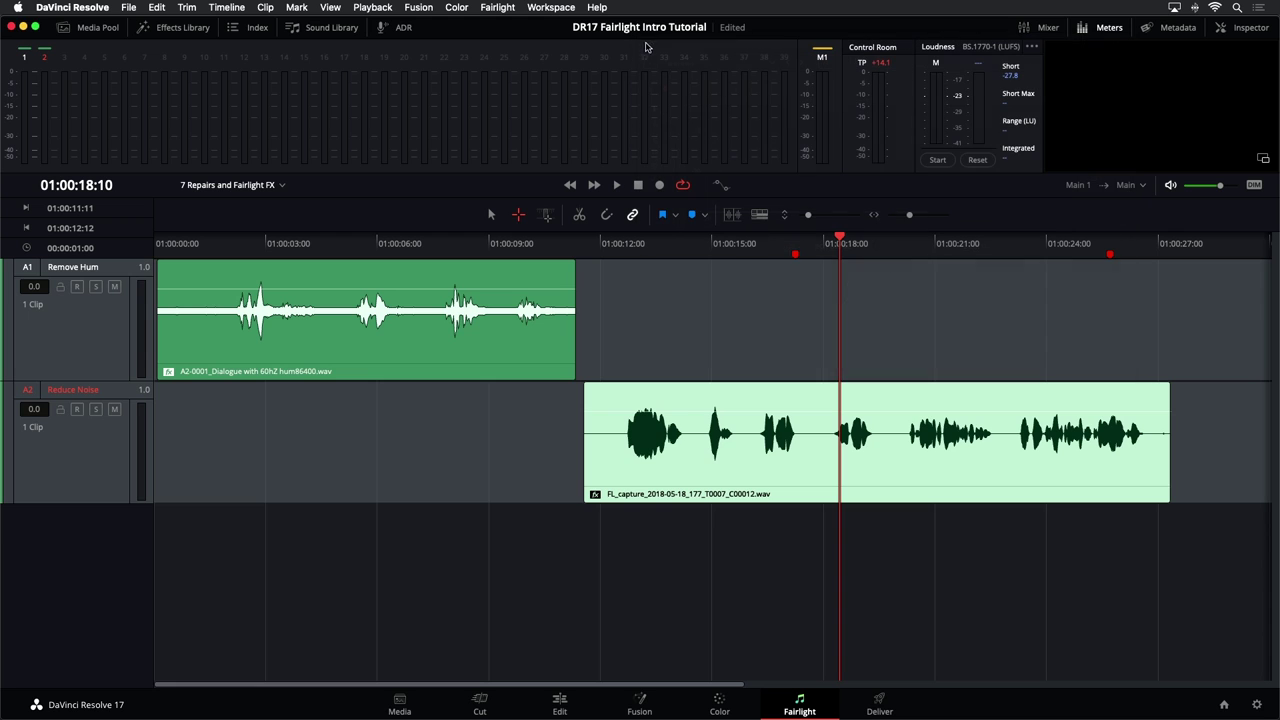
pyautogui.click(660, 316)
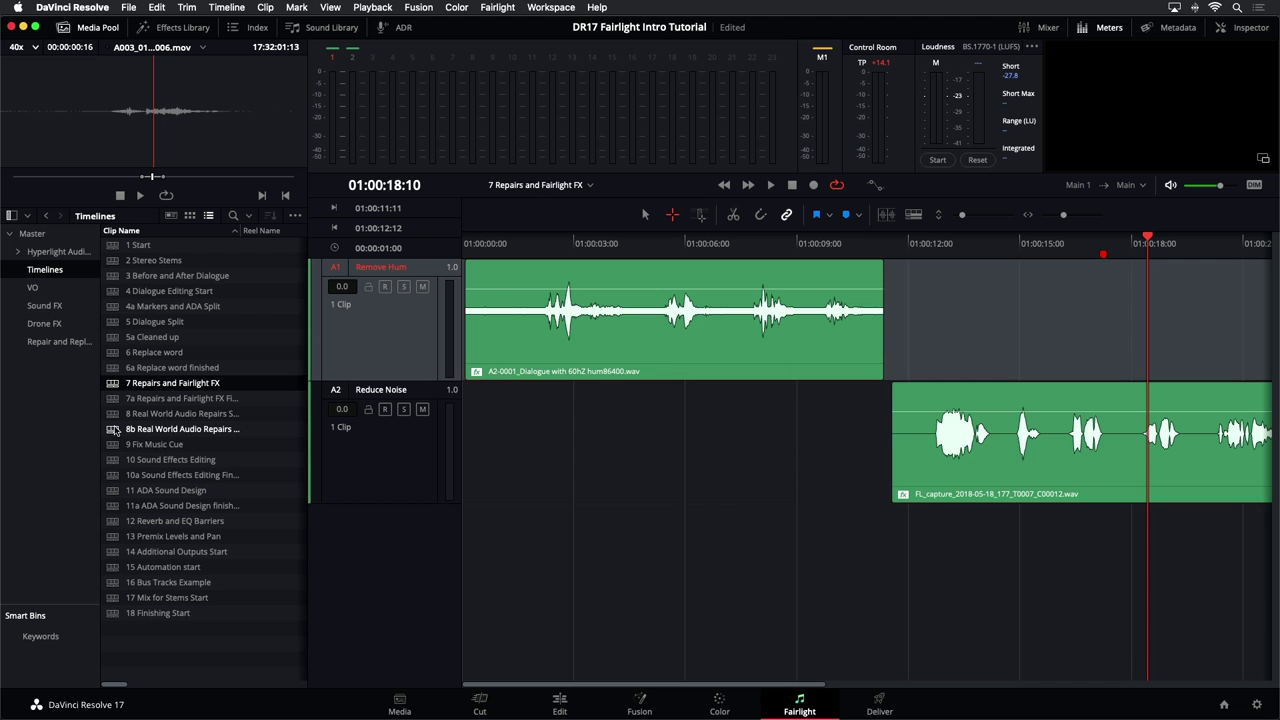
# - Open the timeline "8 Real World Audio Repairs Start" from the Timelines bin and hide the Media Pool
pyautogui.click(114, 430)
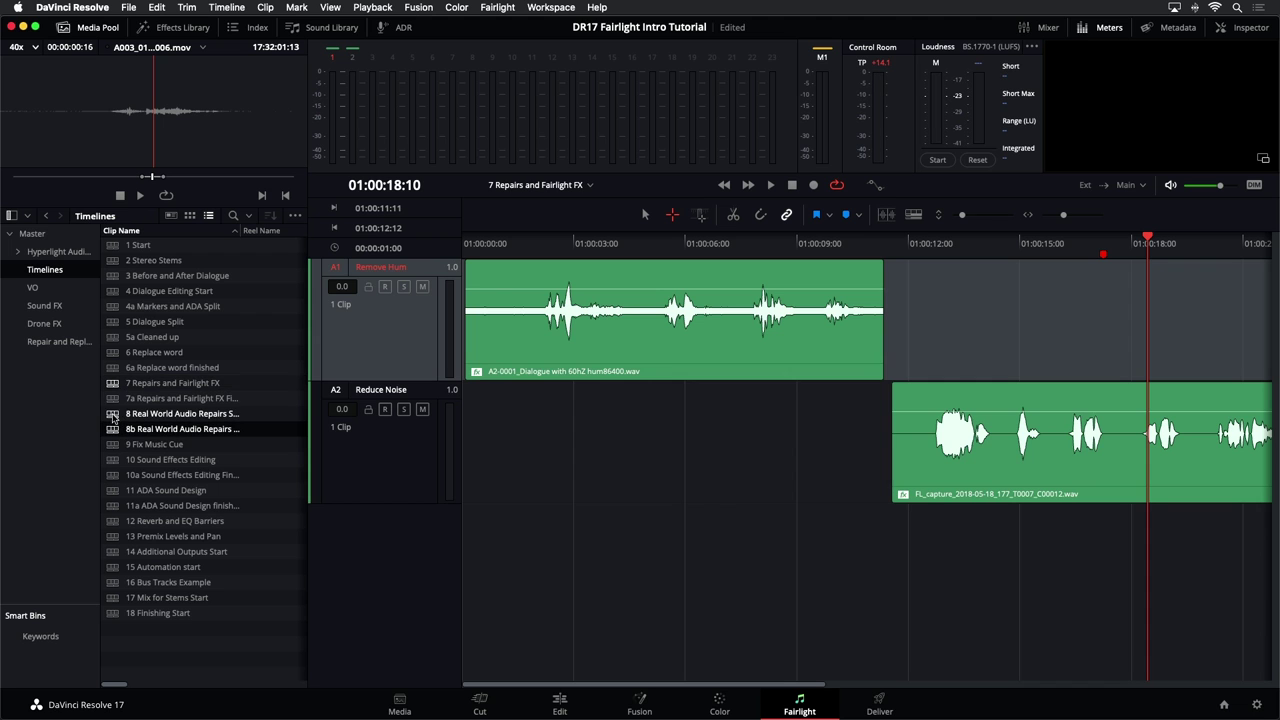
pyautogui.doubleClick(114, 420)
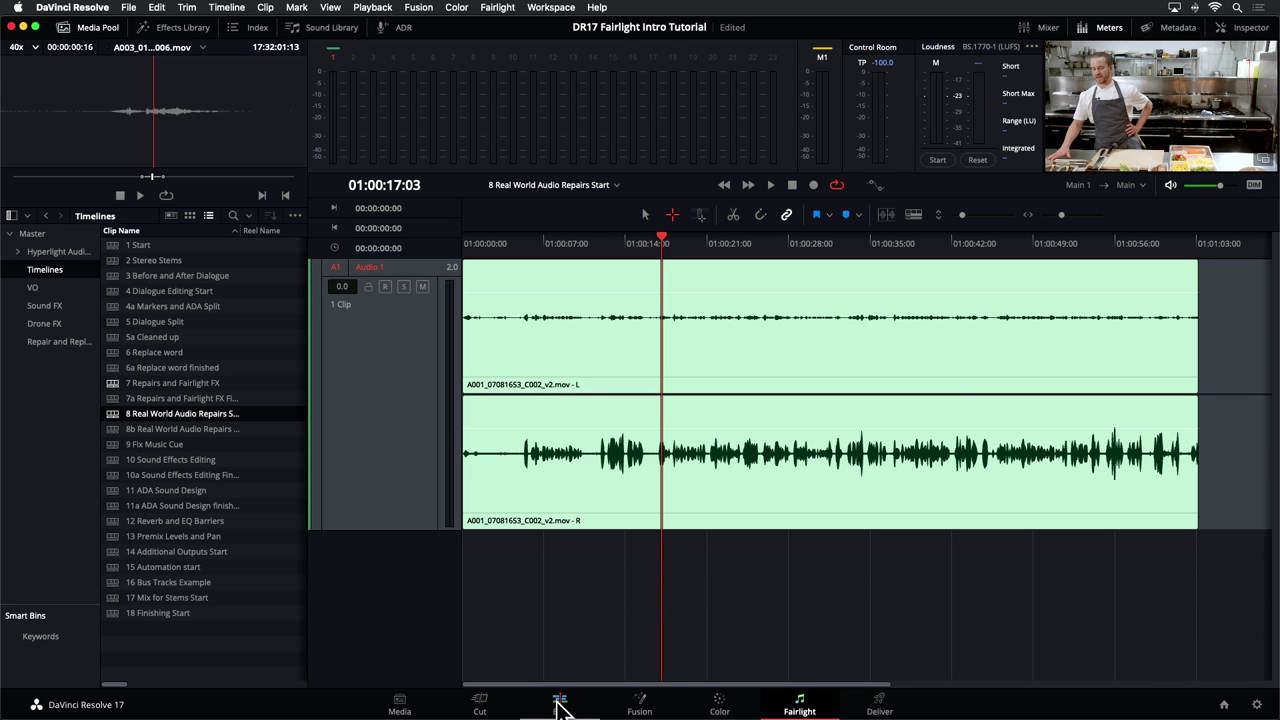
pyautogui.click(97, 27)
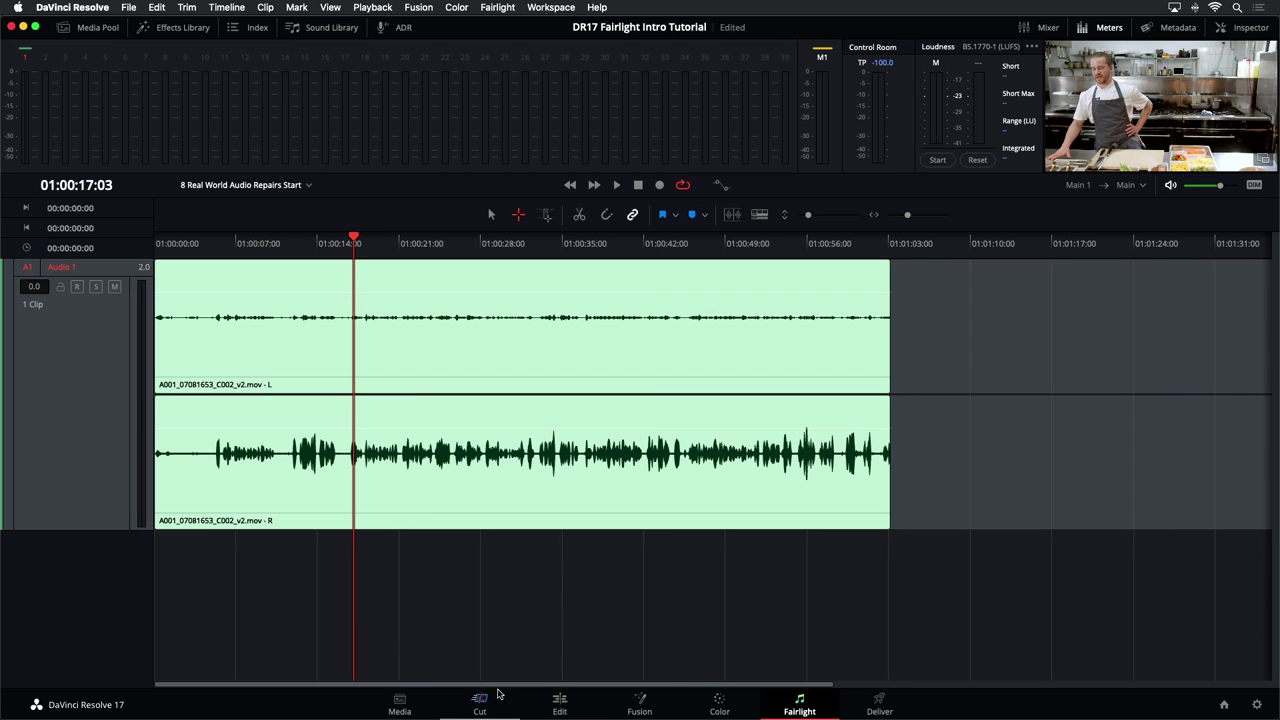
# - Switch to the Edit page and play the kitchen clip with its picture from about 01:00:08:14
pyautogui.click(563, 711)
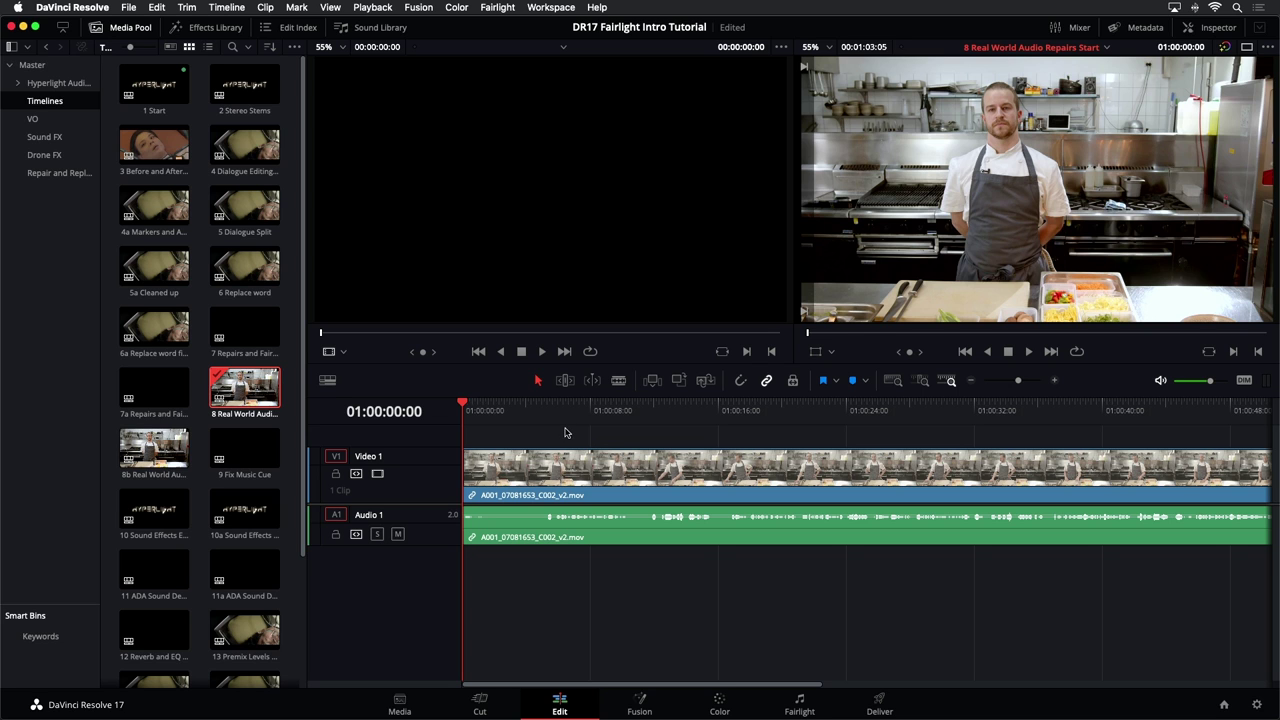
pyautogui.click(599, 422)
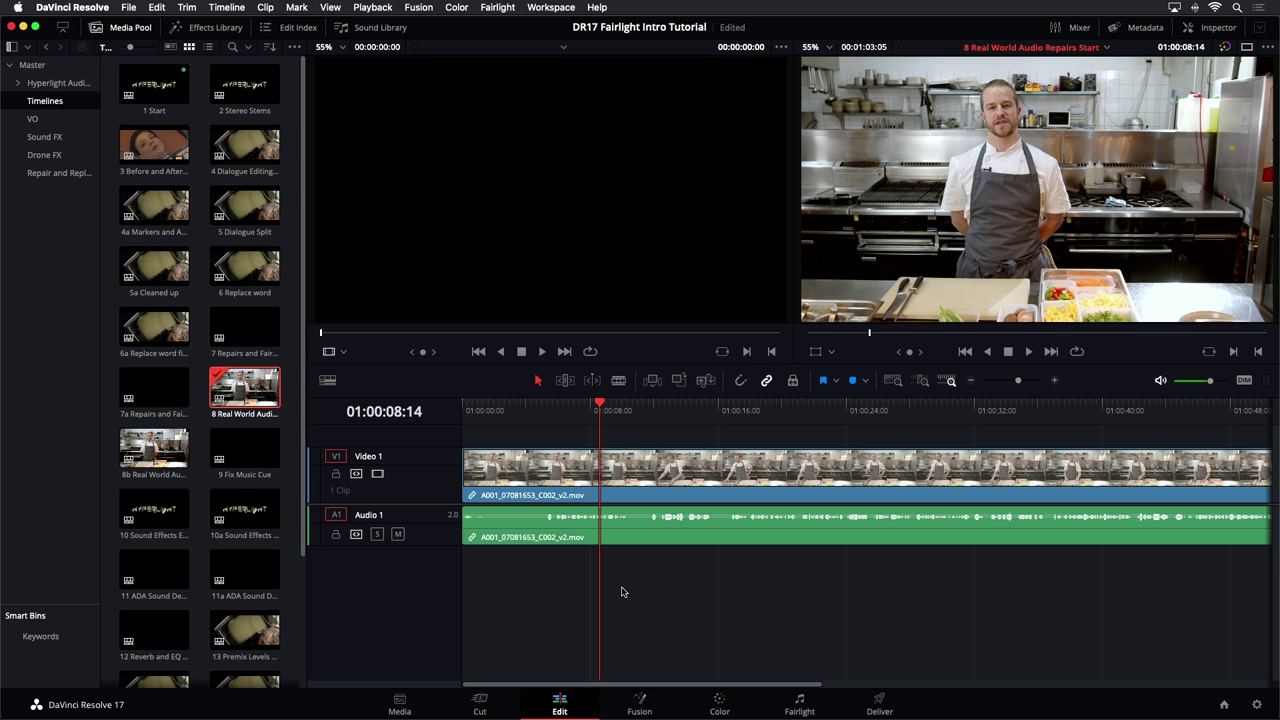
pyautogui.press('space')
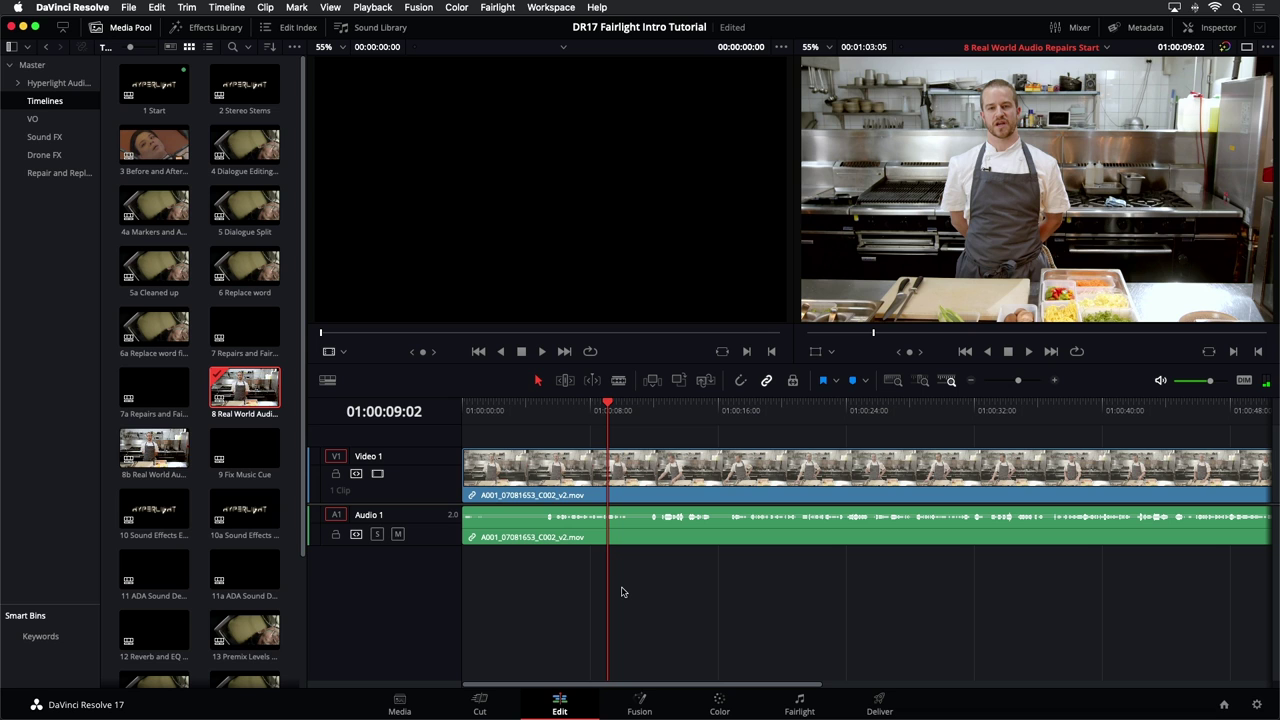
pyautogui.press('super+minus')
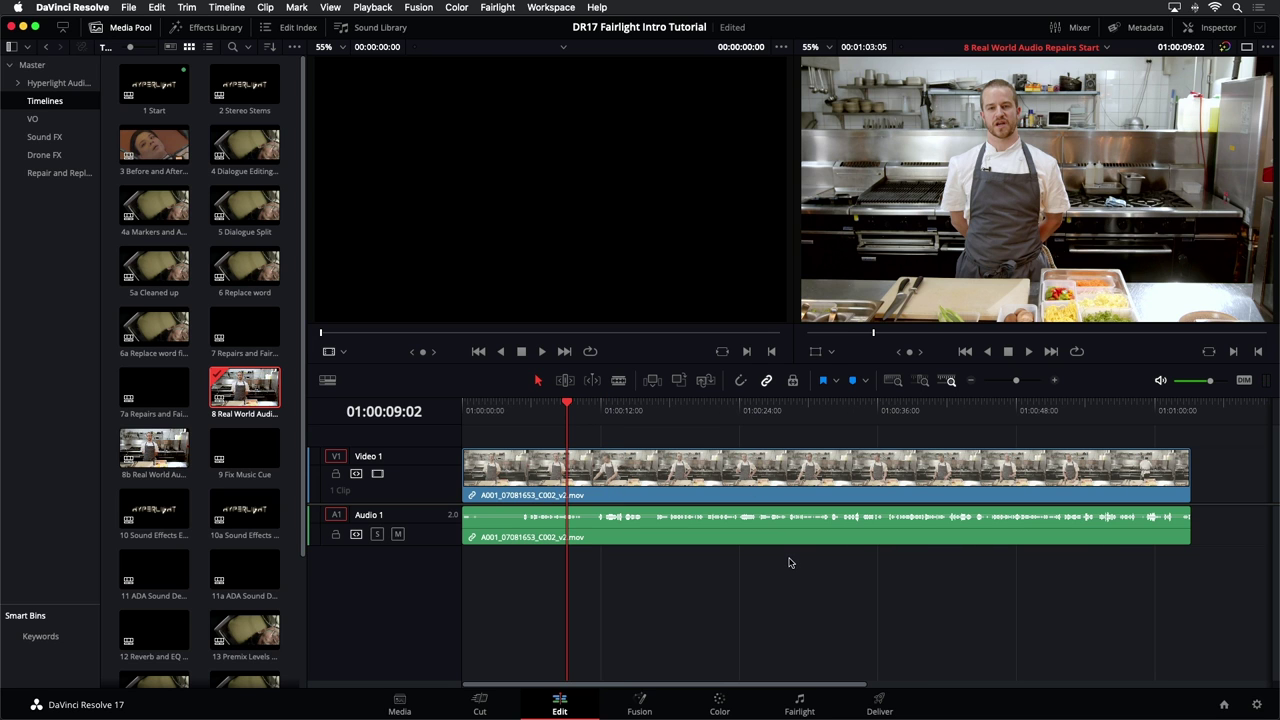
pyautogui.press('space')
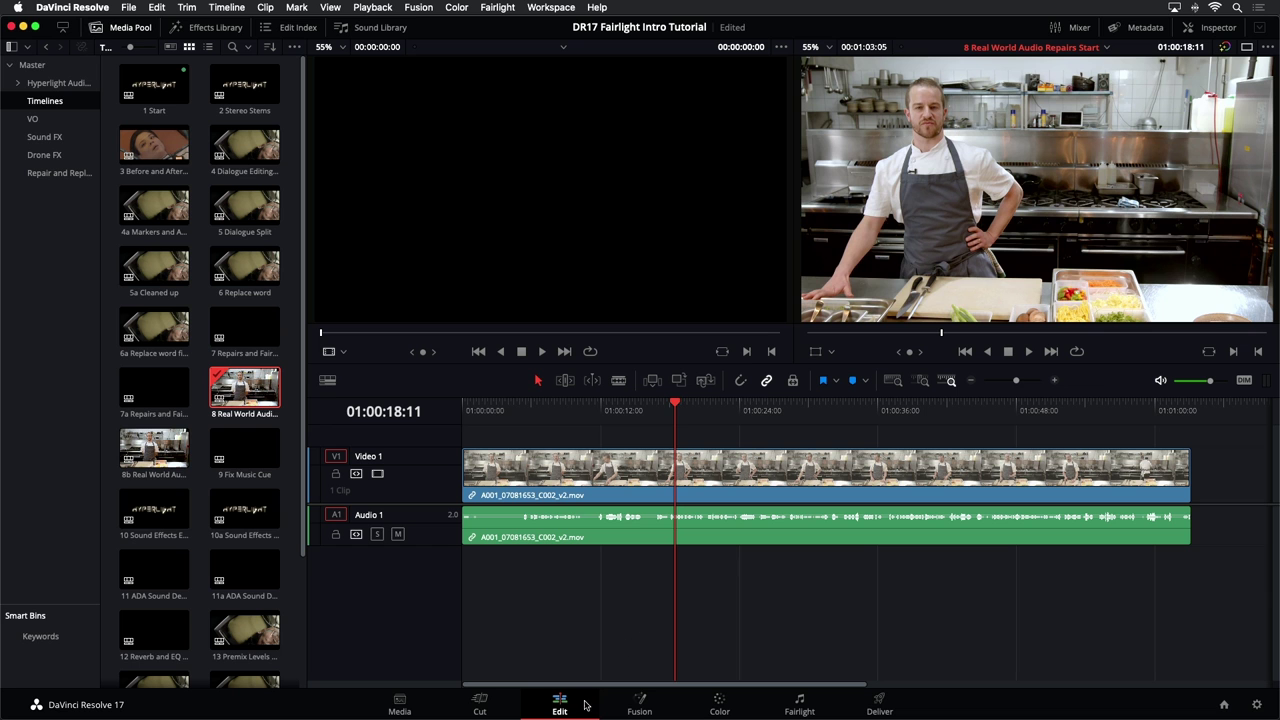
# - Return to the Fairlight page, activate Selection Mode and select the stereo A001_07081653_C002_v2.mov clip on Audio 1
pyautogui.click(800, 706)
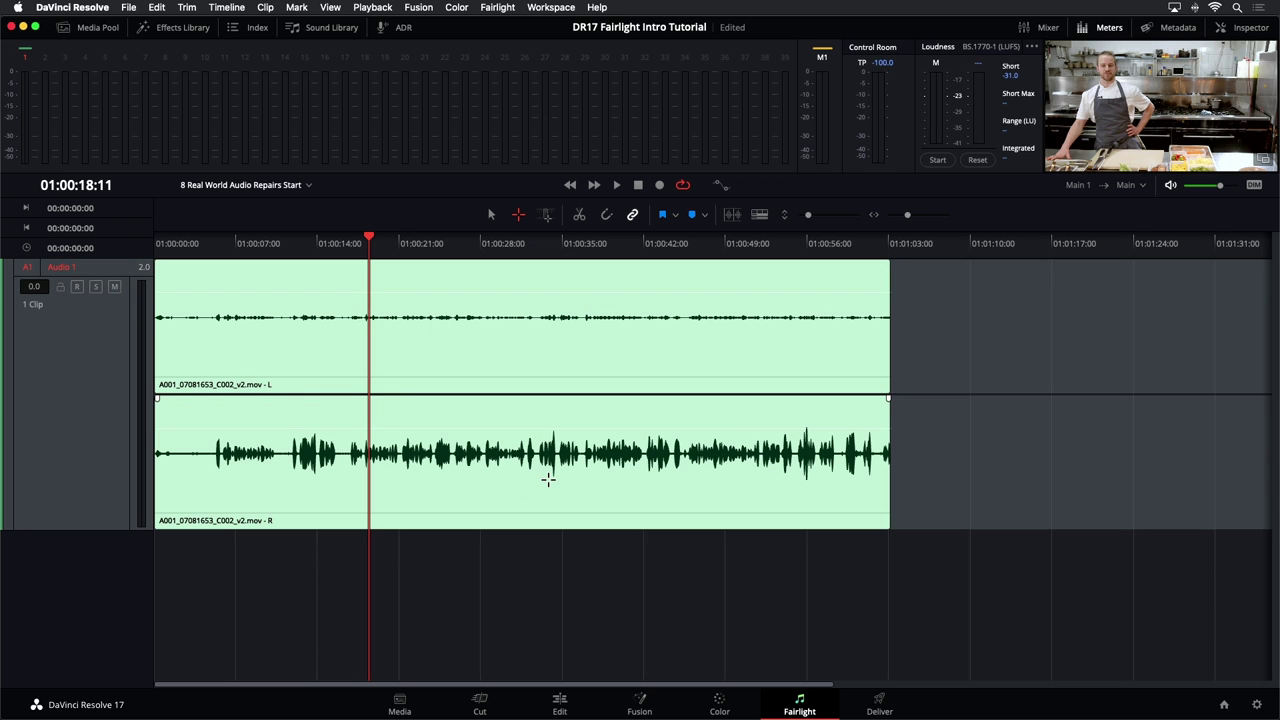
pyautogui.click(587, 365)
pyautogui.press('a')
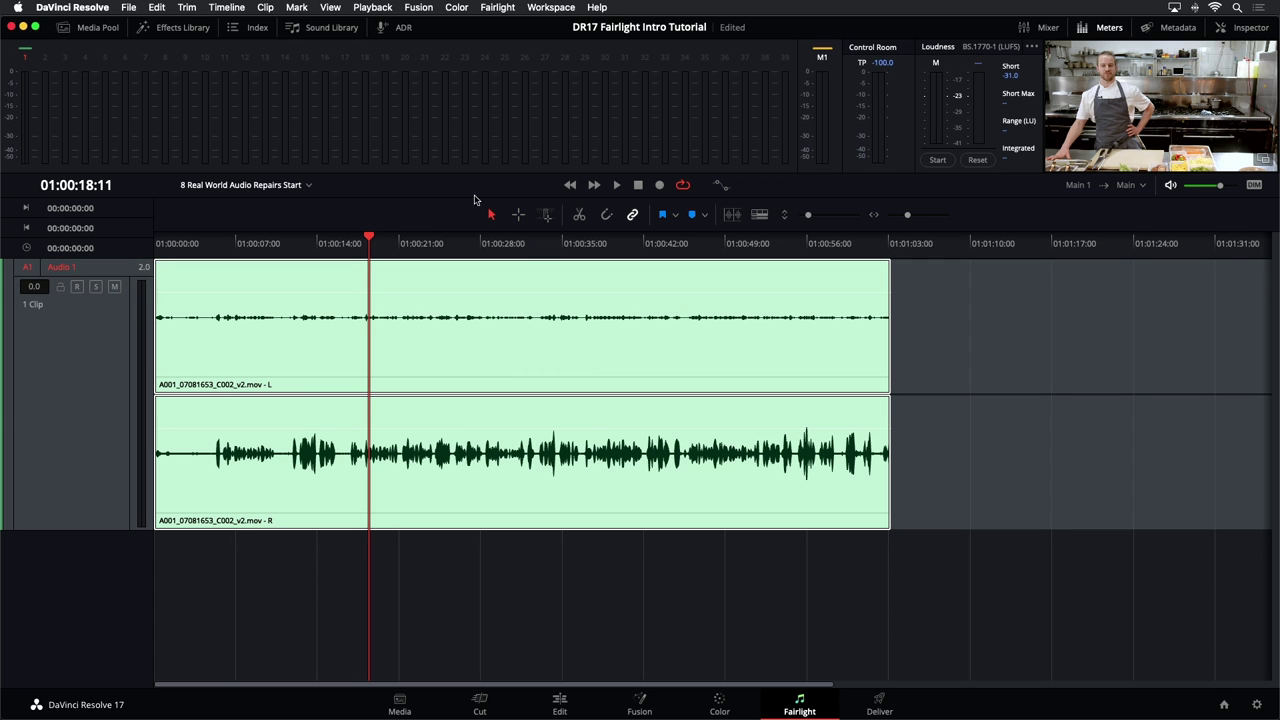
pyautogui.click(599, 387)
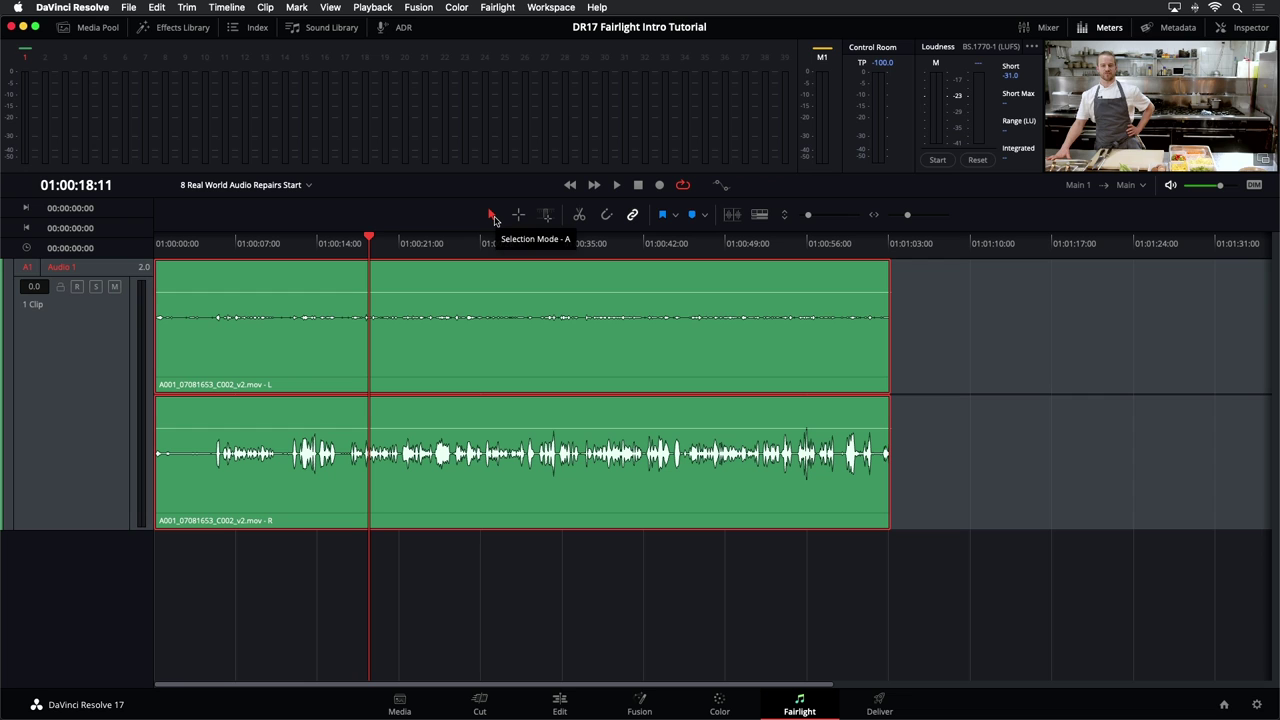
# - In the clip's audio attributes, set the format to Mono with Embedded Channel 2 as source and apply the change
pyautogui.rightClick(567, 331)
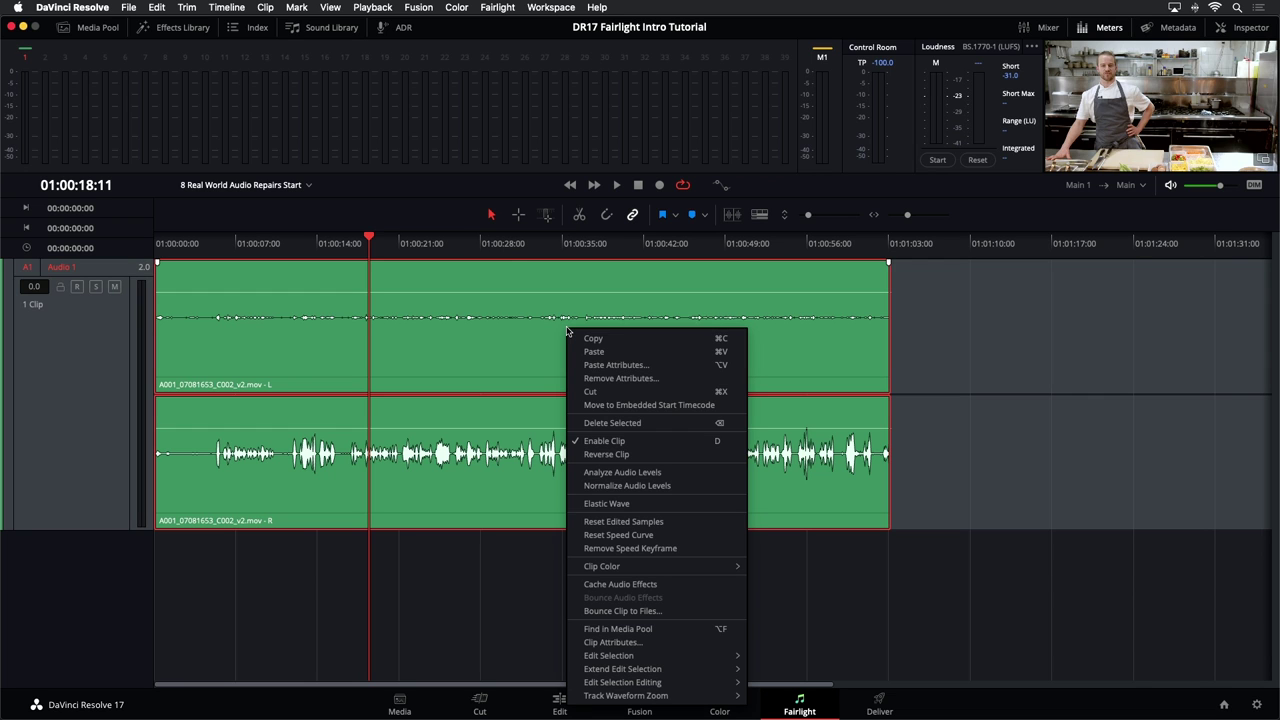
pyautogui.click(620, 642)
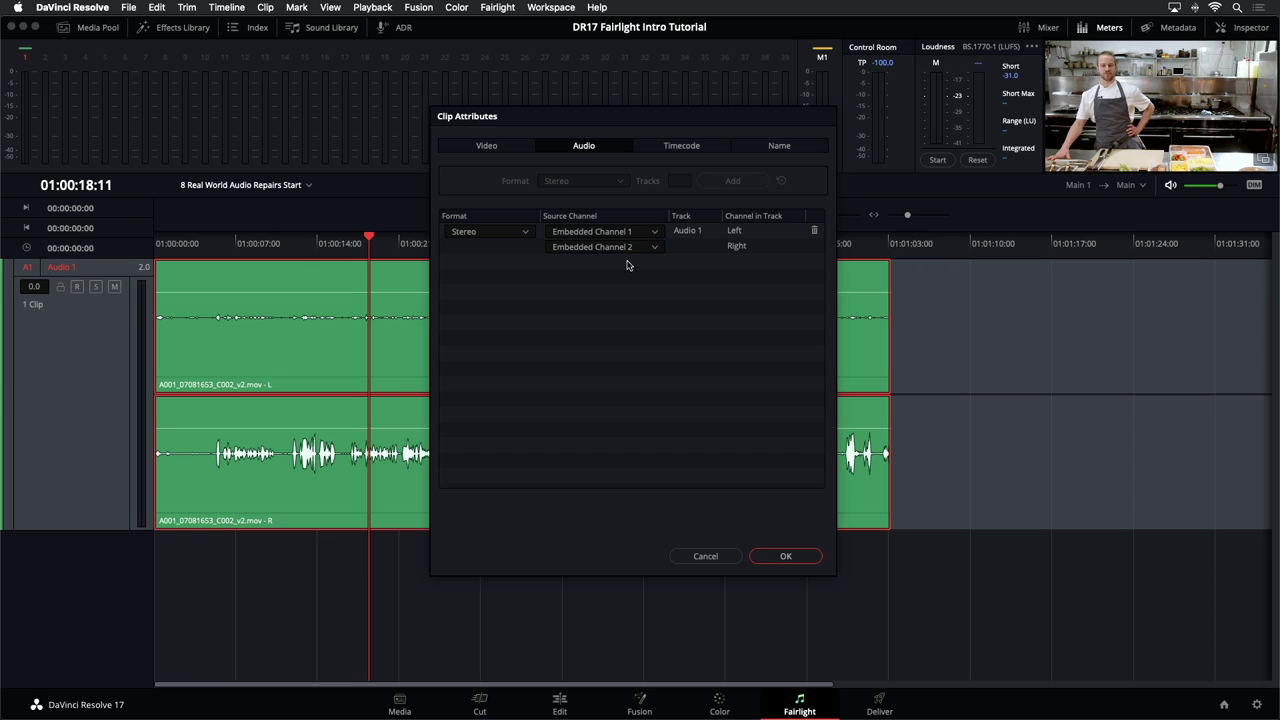
pyautogui.click(525, 231)
pyautogui.click(520, 249)
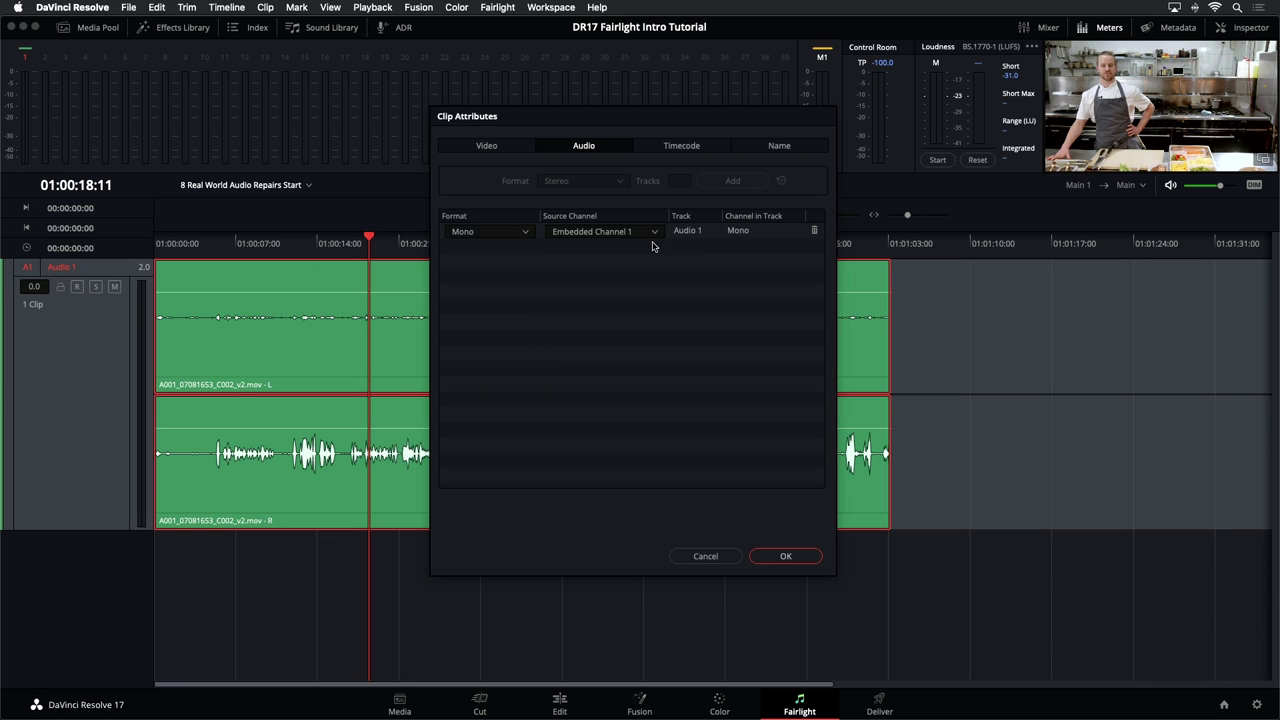
pyautogui.click(618, 237)
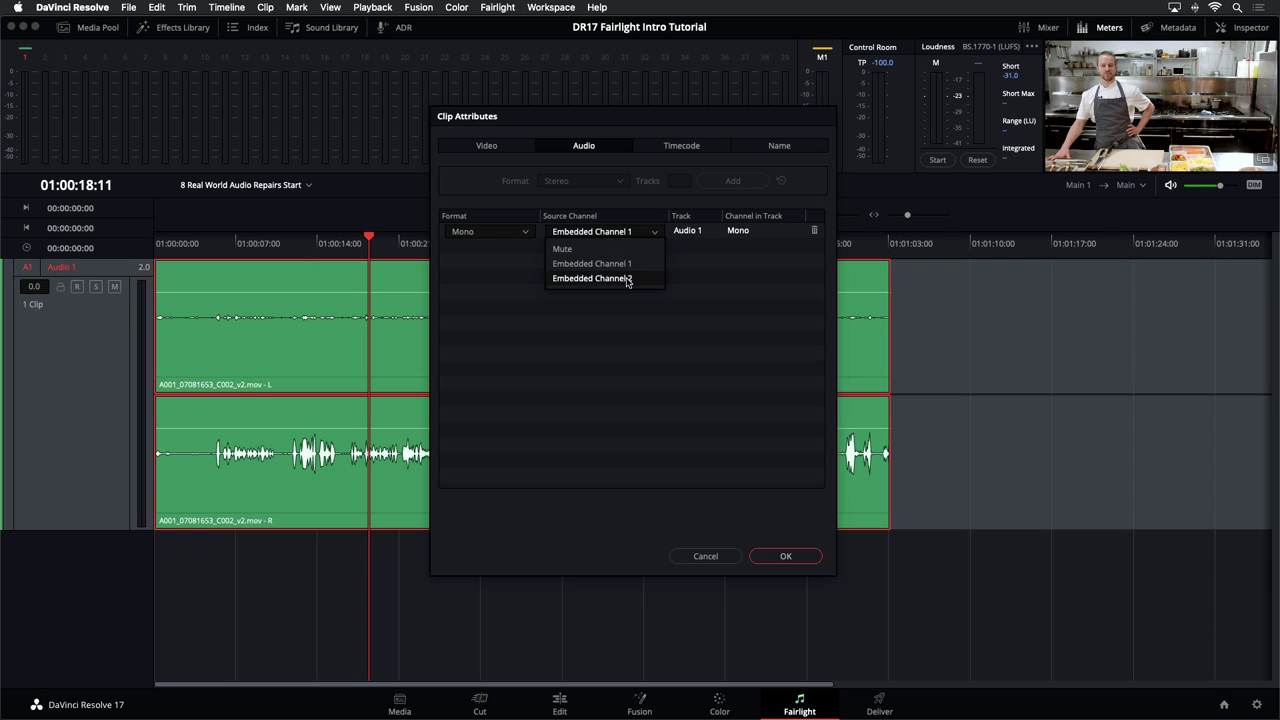
pyautogui.click(626, 281)
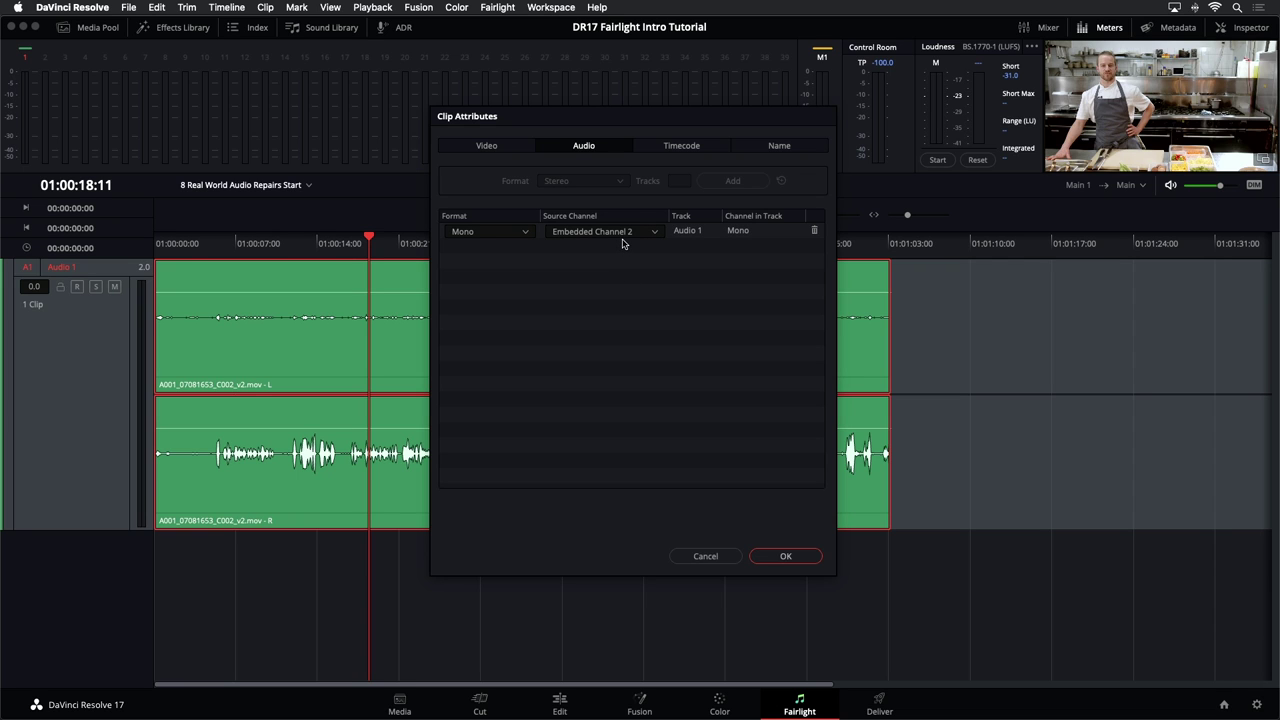
pyautogui.click(795, 567)
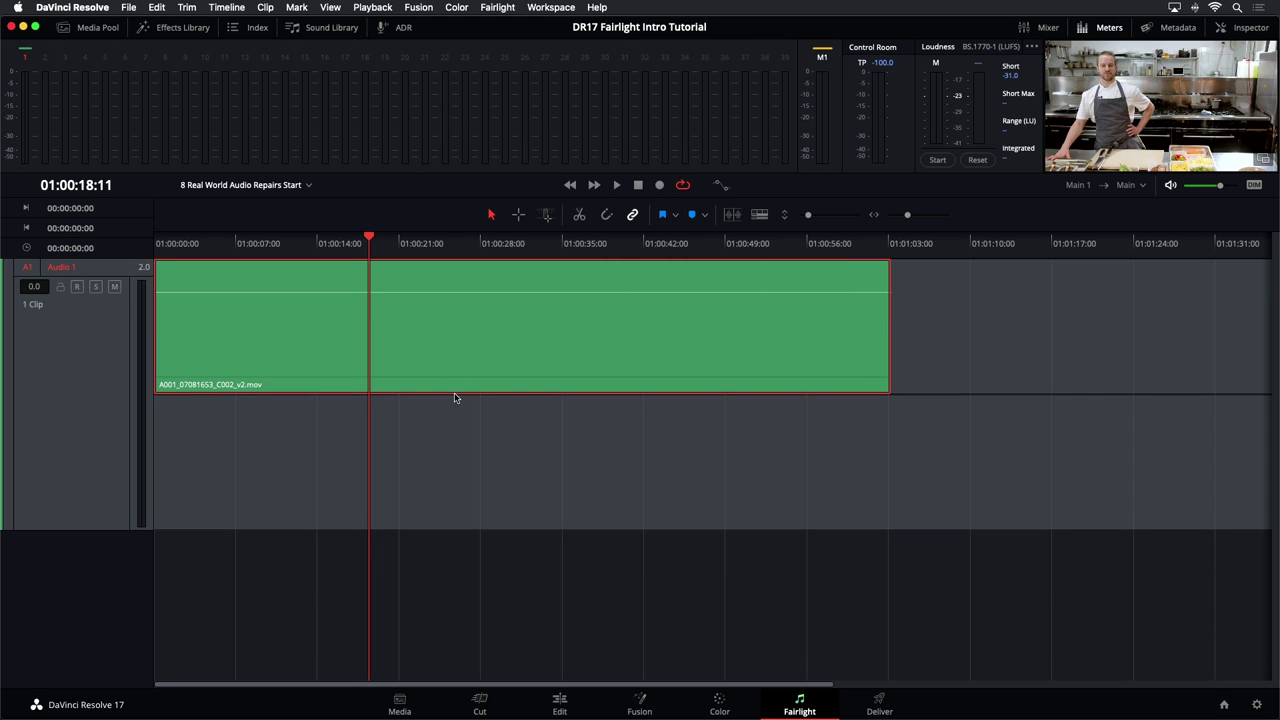
# - Play a short stretch of the mono clip on Audio 1 from 01:00:20:00
pyautogui.click(388, 244)
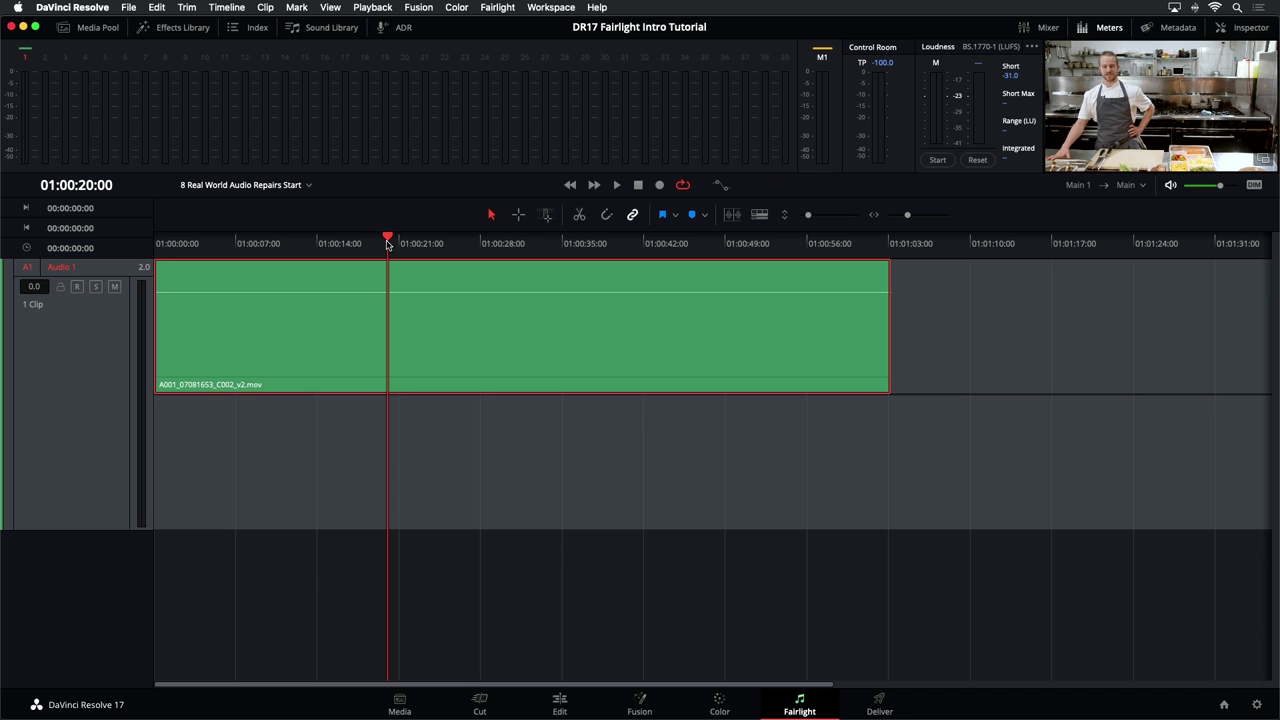
pyautogui.press('space')
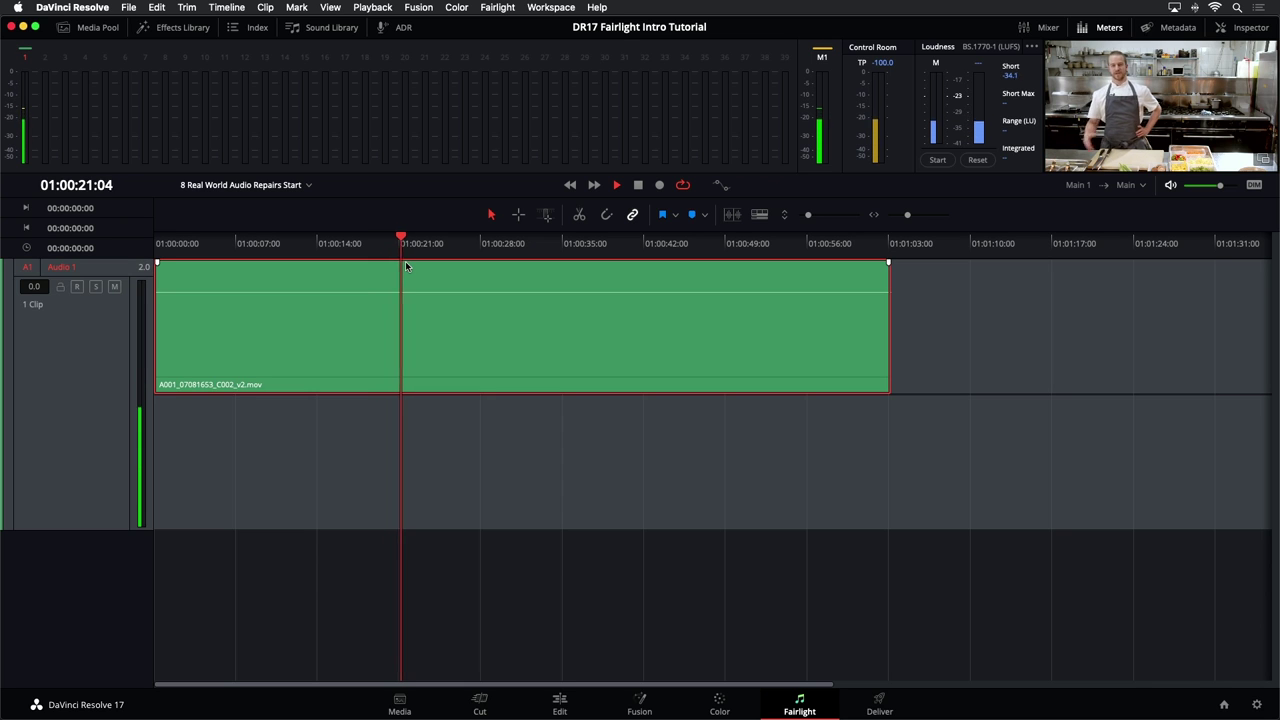
pyautogui.press('space')
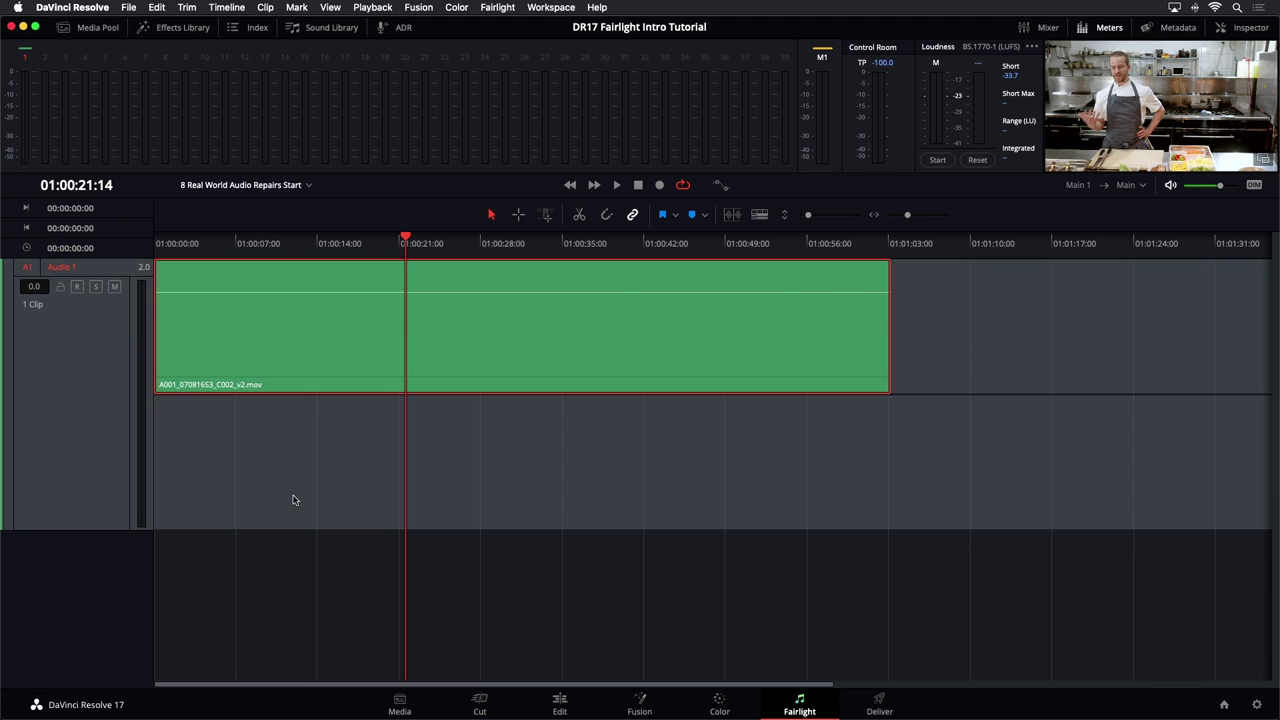
# - Change the Audio 1 track type to Mono and deselect the track
pyautogui.click(88, 488)
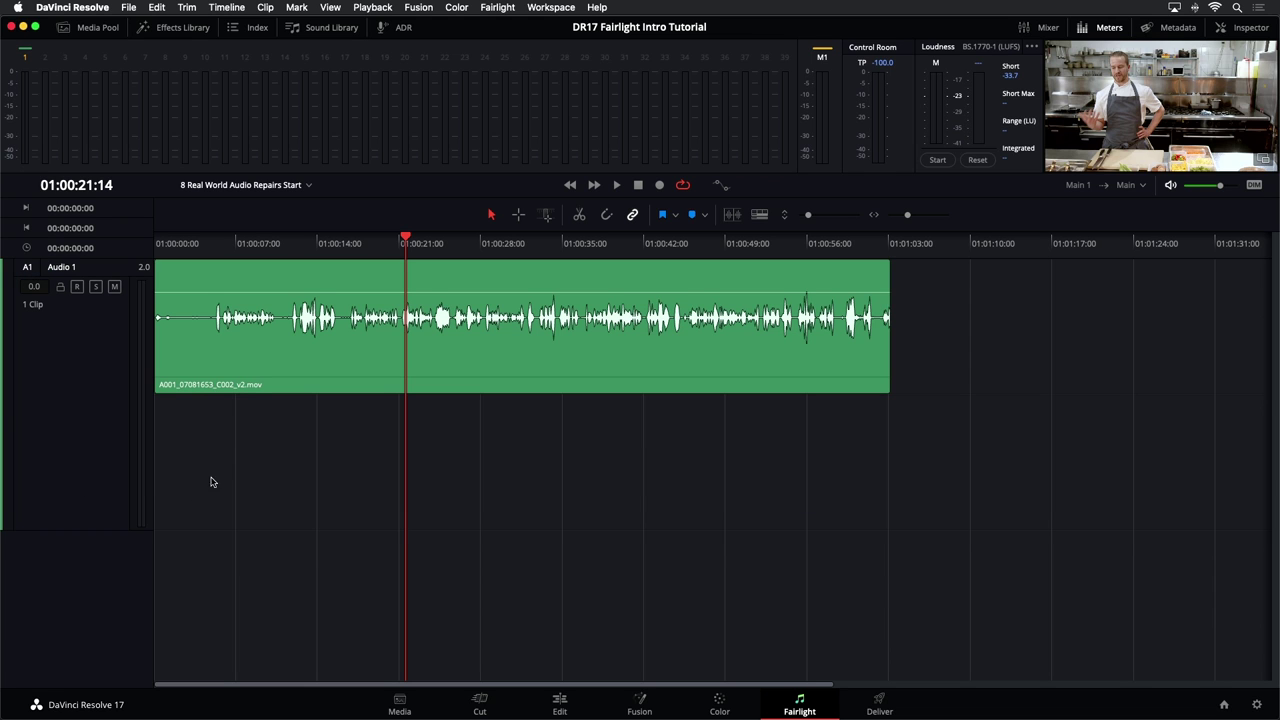
pyautogui.rightClick(79, 354)
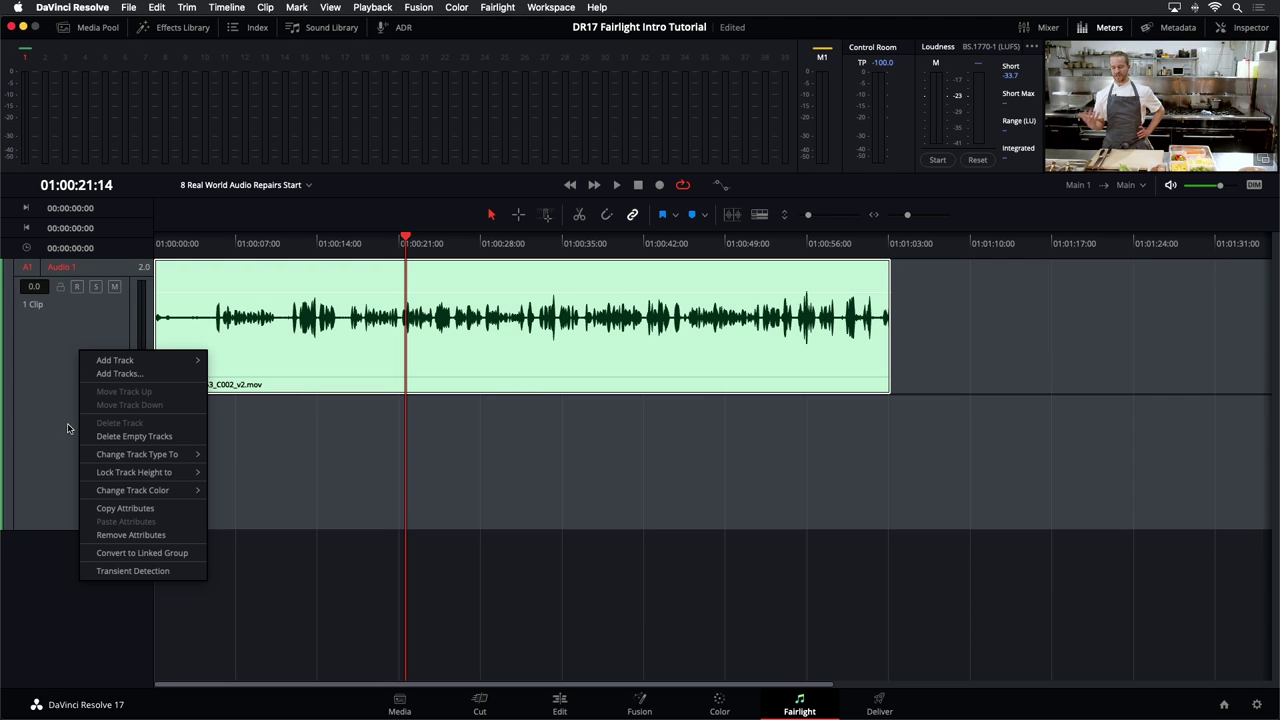
pyautogui.moveTo(104, 460)
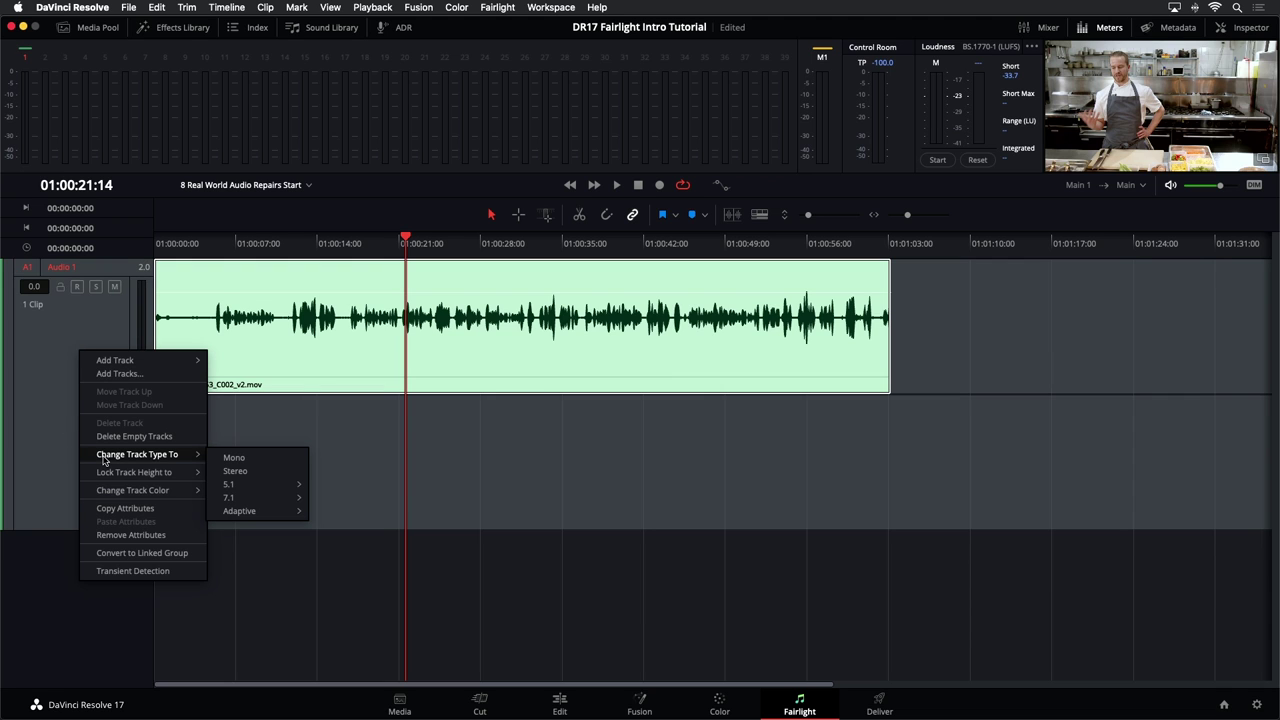
pyautogui.click(234, 457)
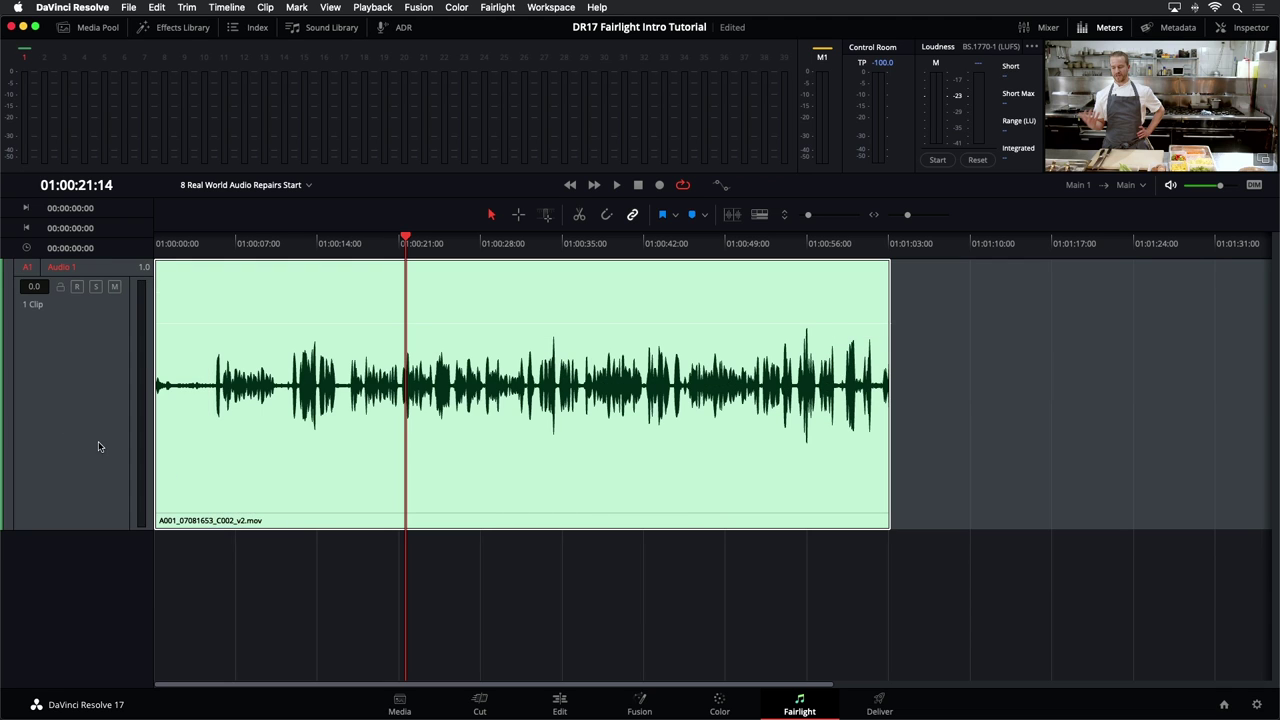
pyautogui.click(518, 583)
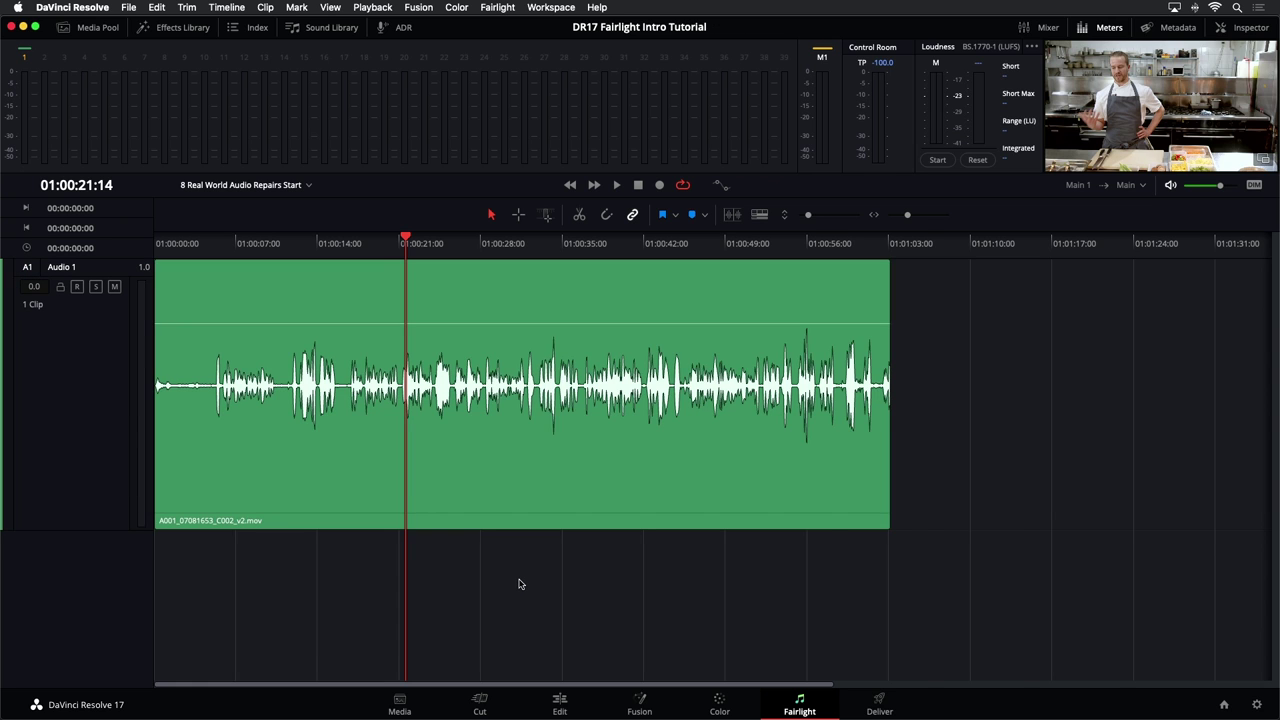
# - Play the Audio 1 clip from 01:00:02:03 to about 01:00:10:18 to hear its background noise
pyautogui.press('super+equal')
pyautogui.moveTo(591, 318)
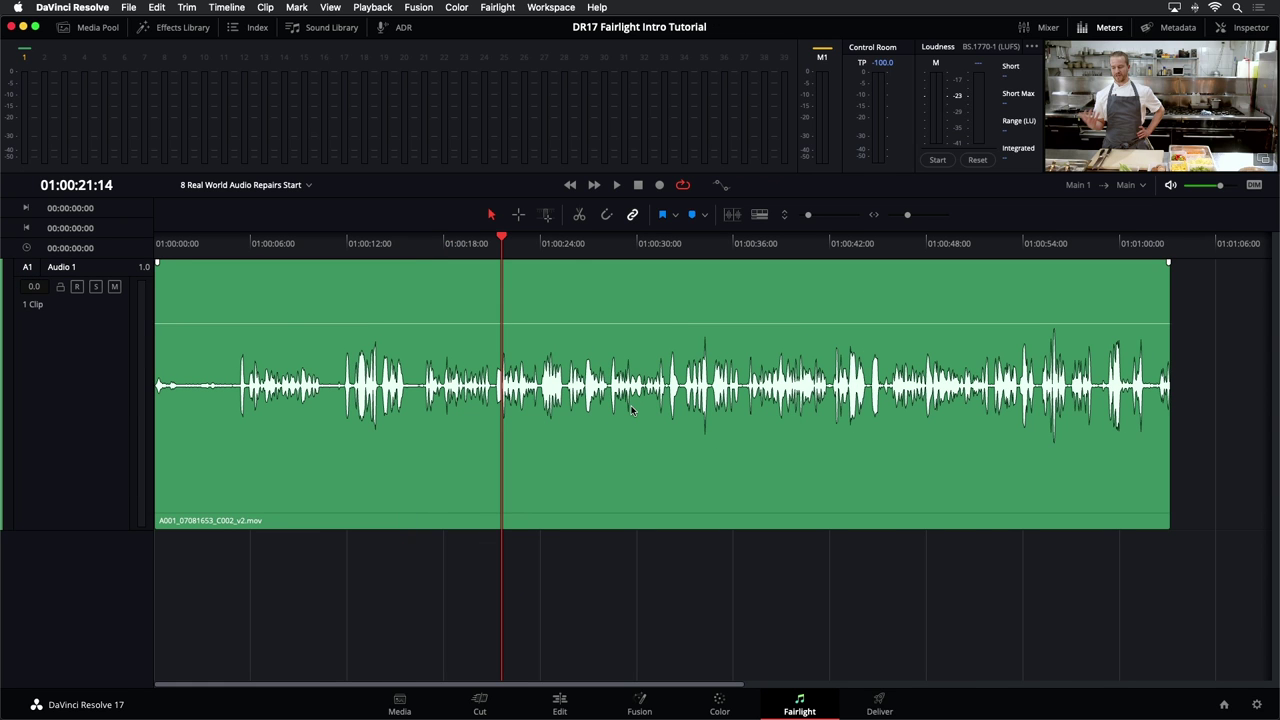
pyautogui.click(188, 246)
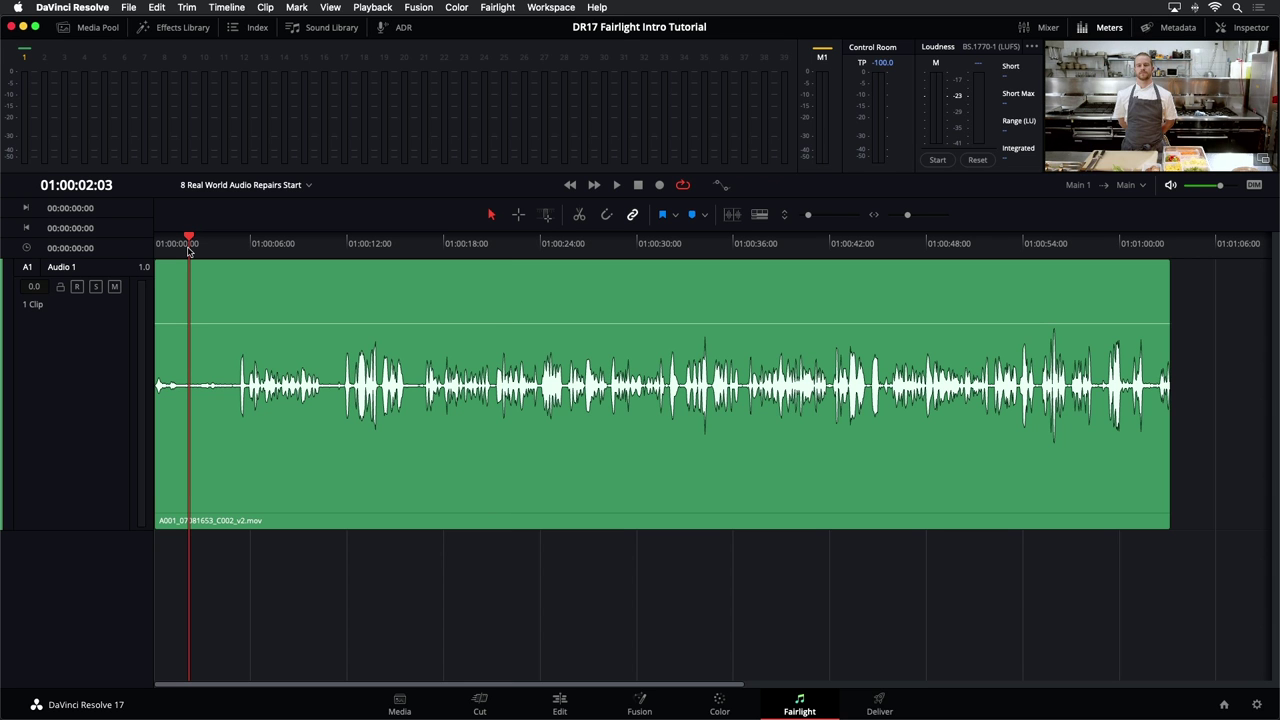
pyautogui.press('space')
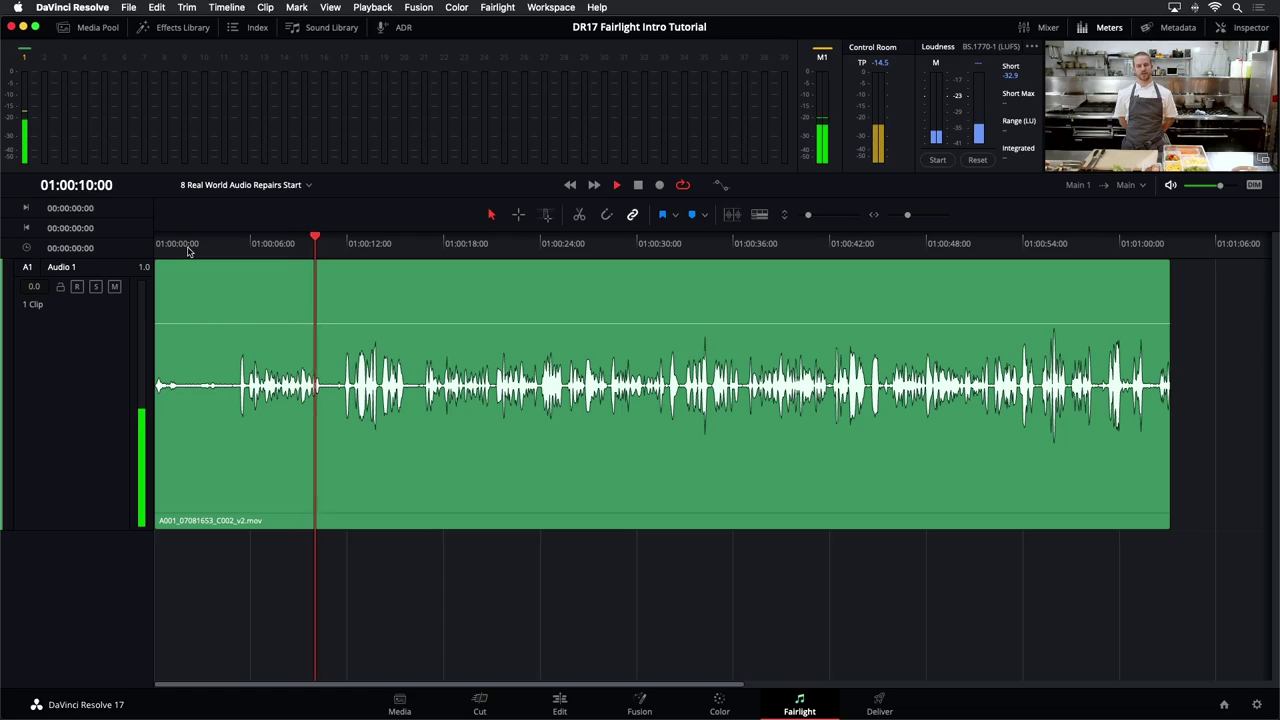
pyautogui.press('space')
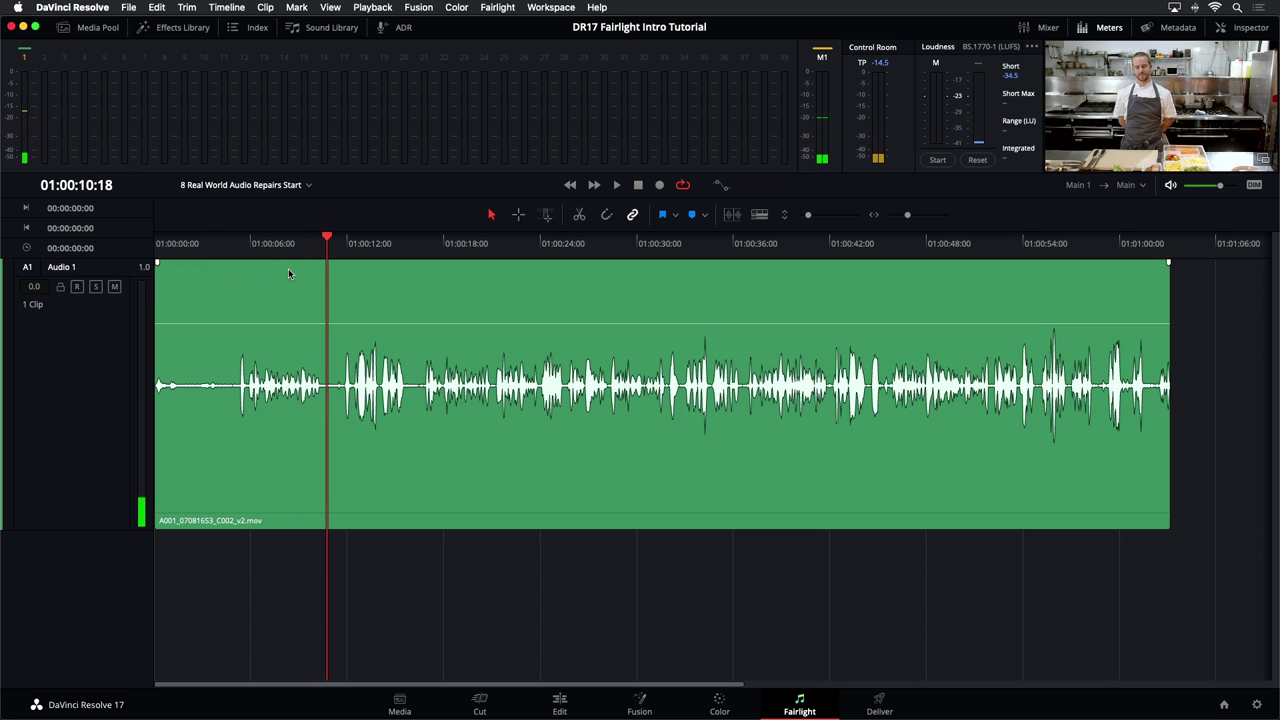
# - Select the quiet range from 01:00:01:10 to 01:00:03:10 on the Audio 1 clip and play it in a loop
pyautogui.click(197, 245)
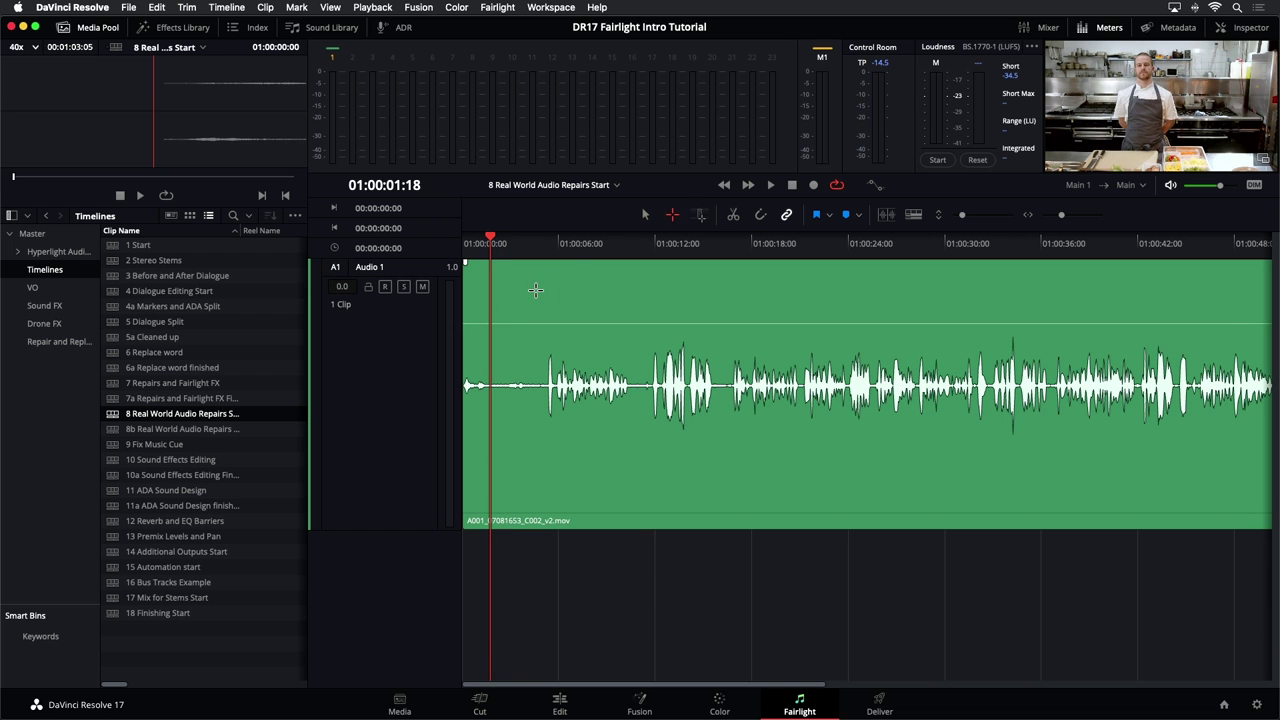
pyautogui.moveTo(517, 296); pyautogui.dragTo(487, 303)
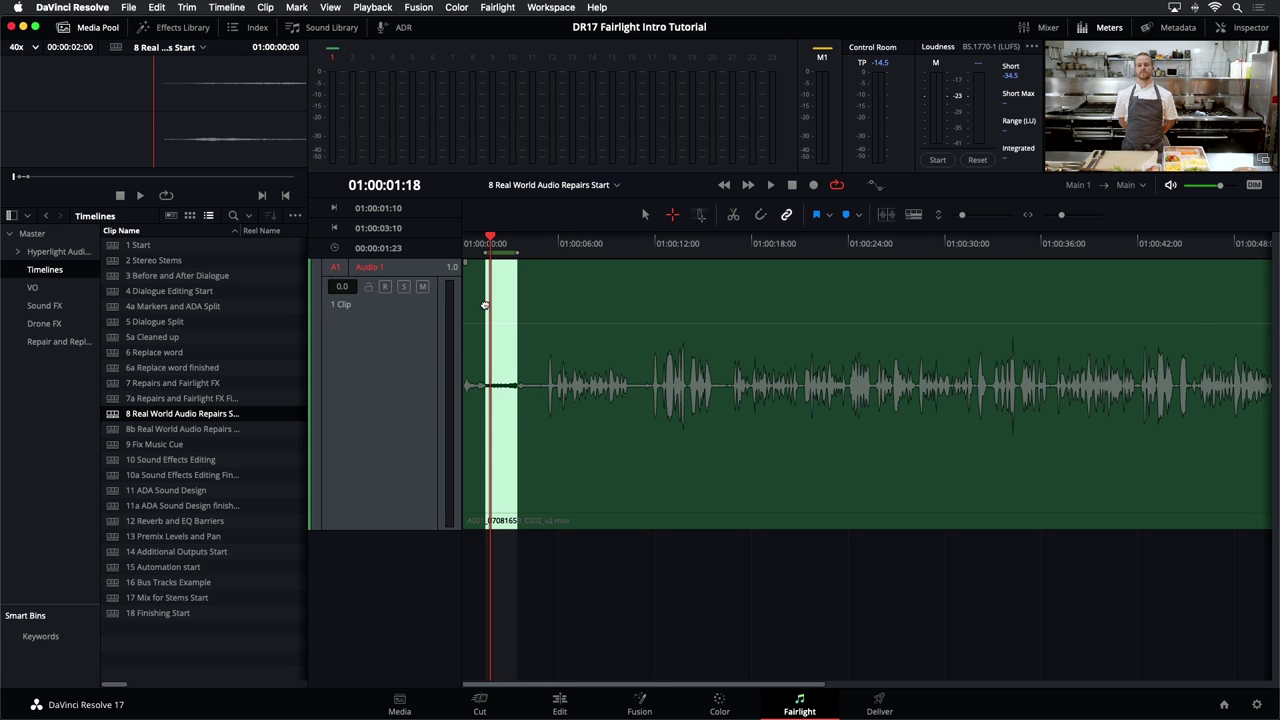
pyautogui.press('space')
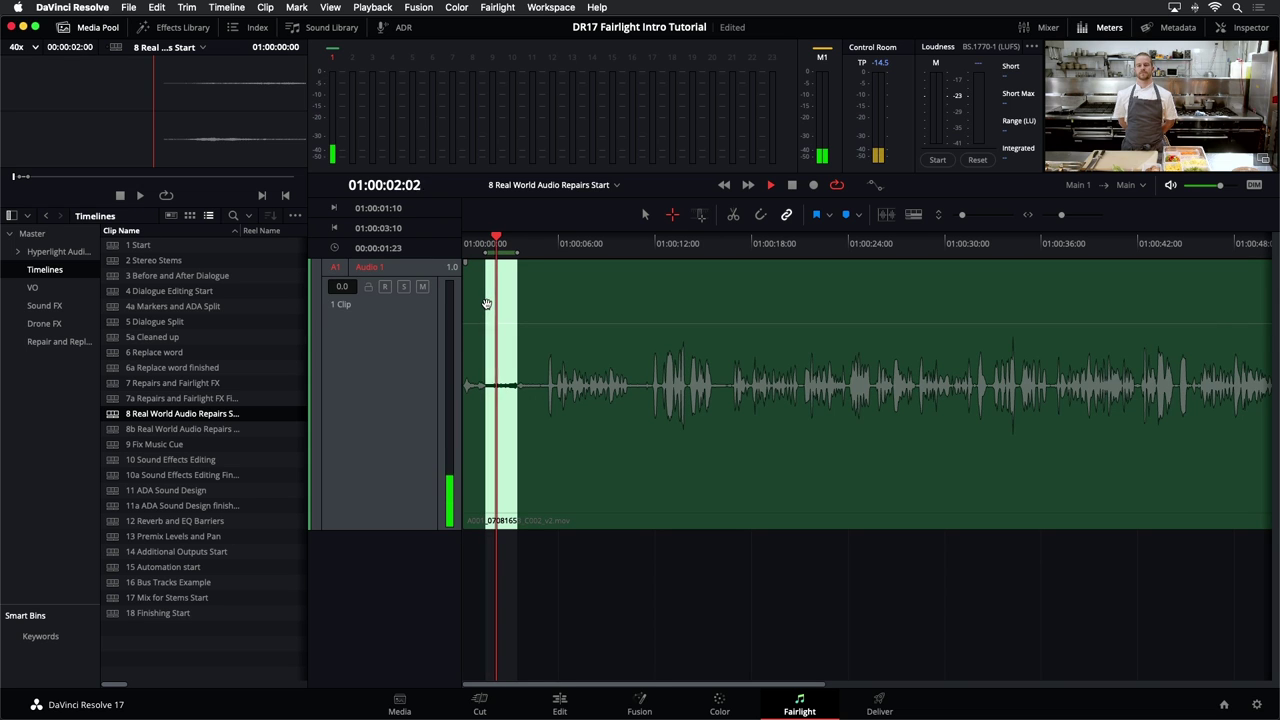
pyautogui.press('space')
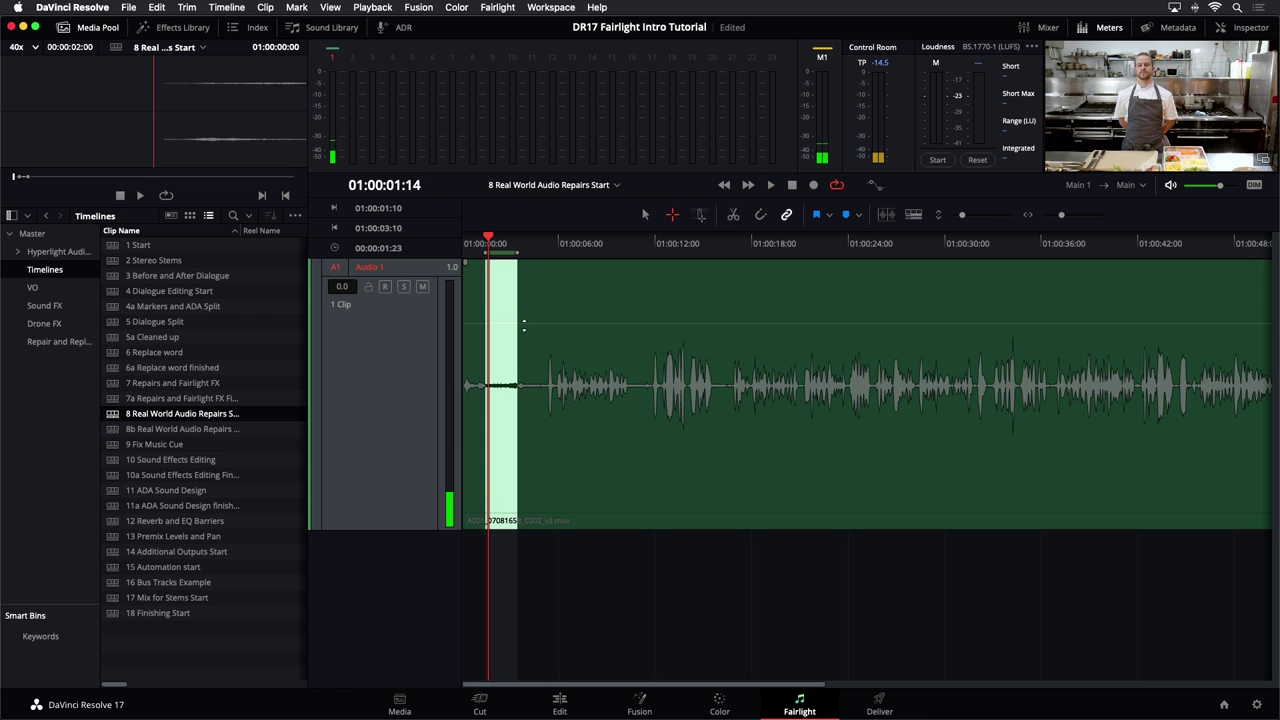
# - Strongly raise the clip's volume level and play the looped quiet range again
pyautogui.moveTo(522, 321); pyautogui.dragTo(525, 287)
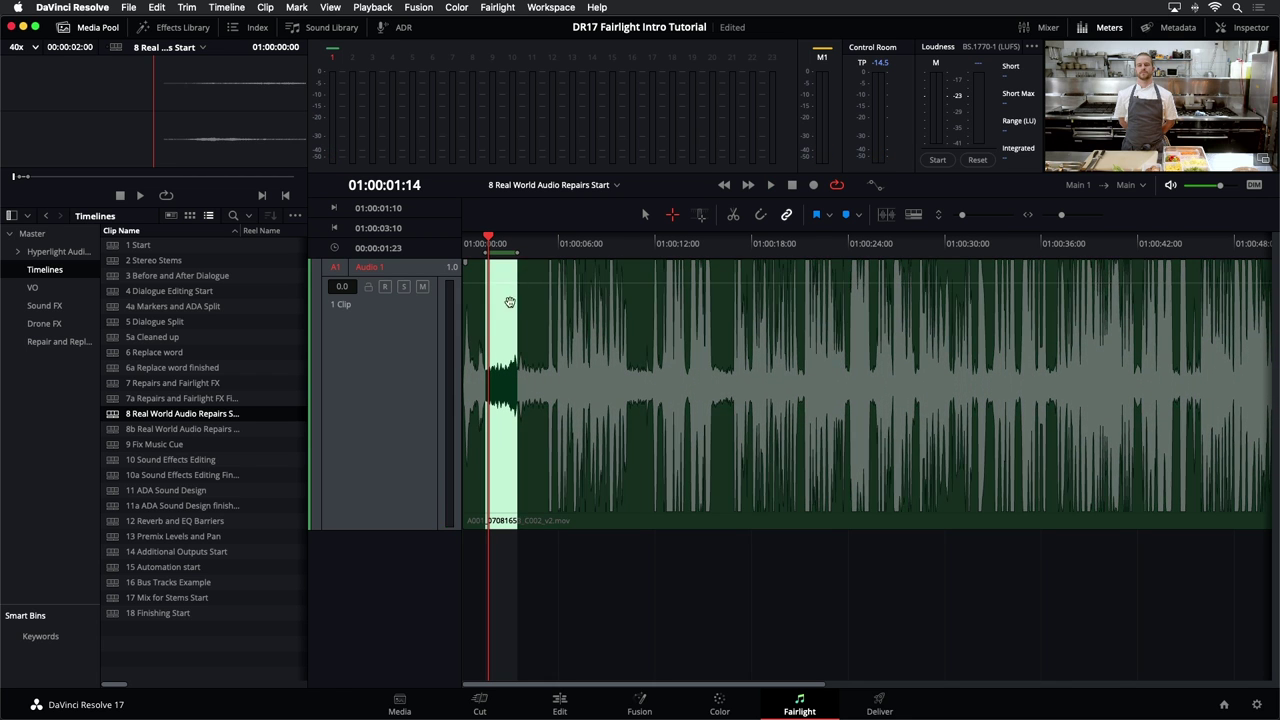
pyautogui.press('space')
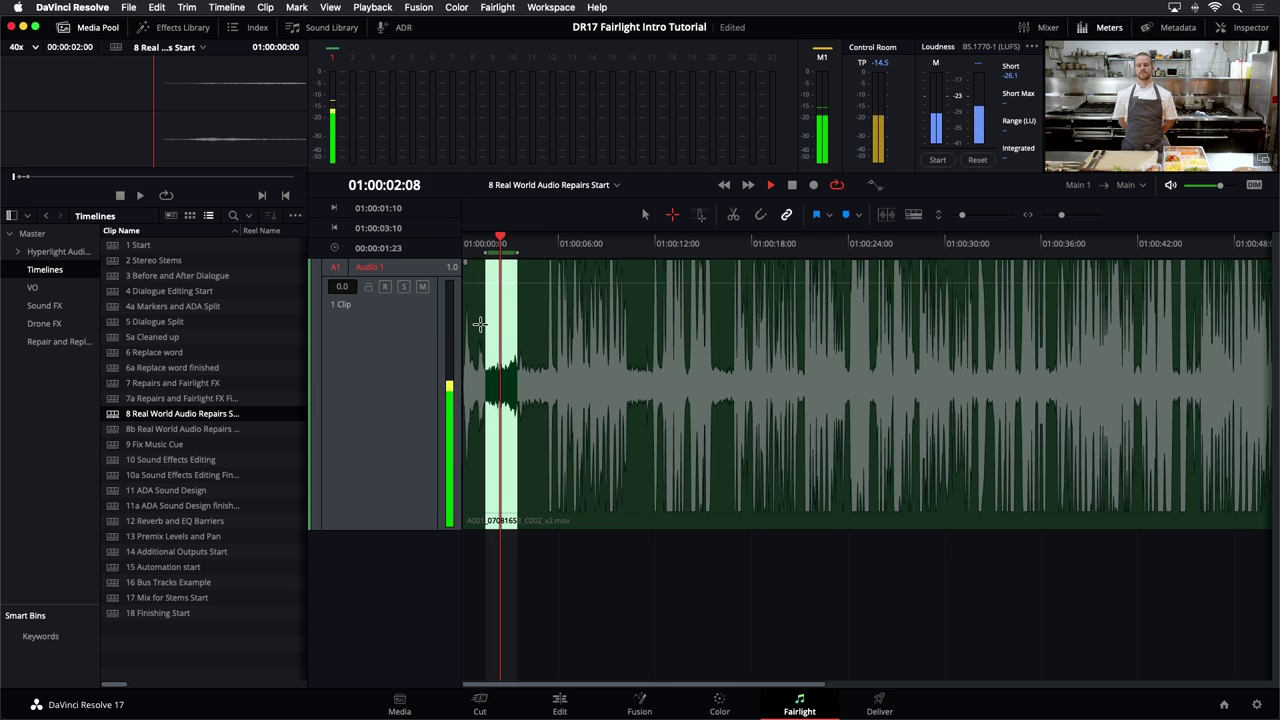
pyautogui.press('space')
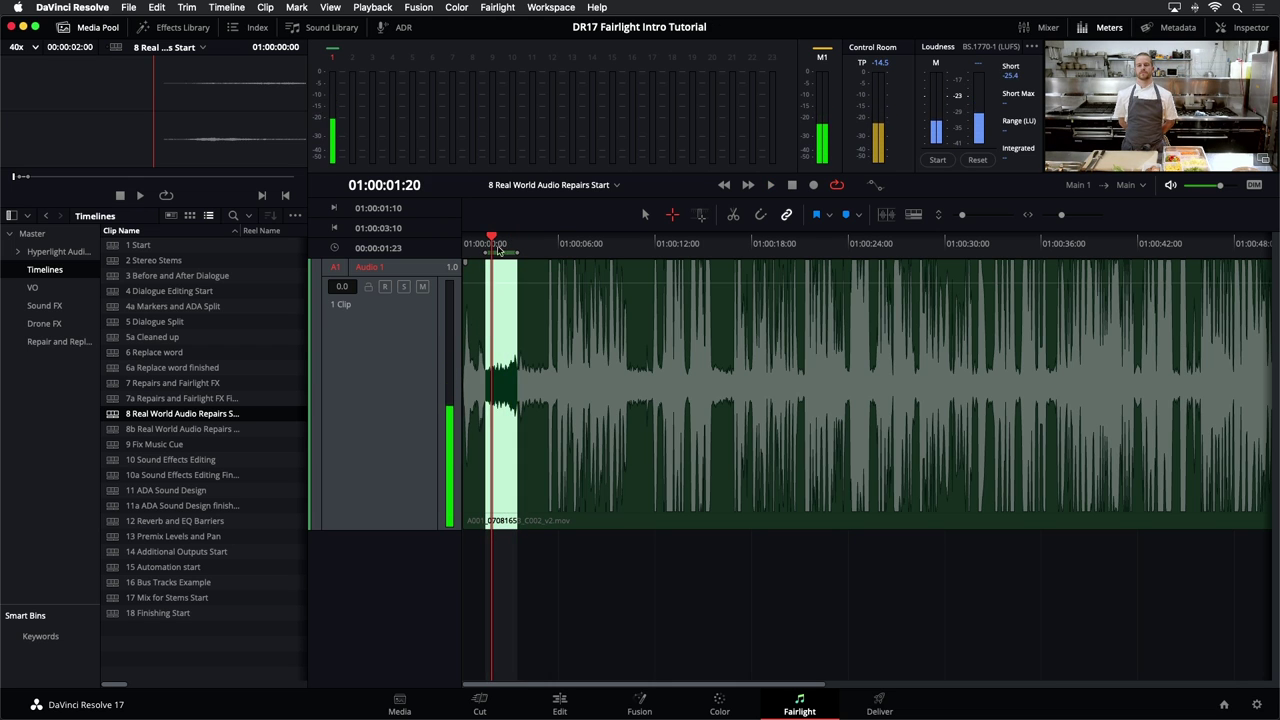
# - Shorten the range so it starts at 01:00:02:10 and play the loop
pyautogui.moveTo(499, 243); pyautogui.dragTo(502, 240)
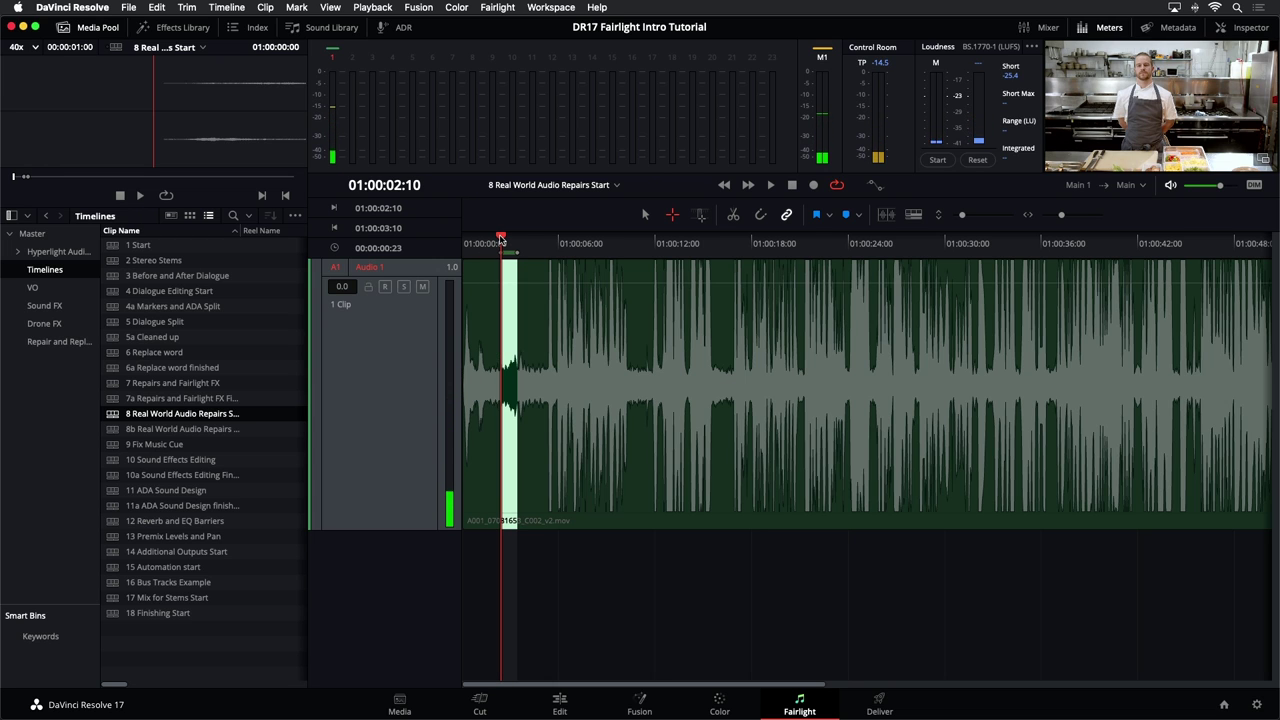
pyautogui.press('space')
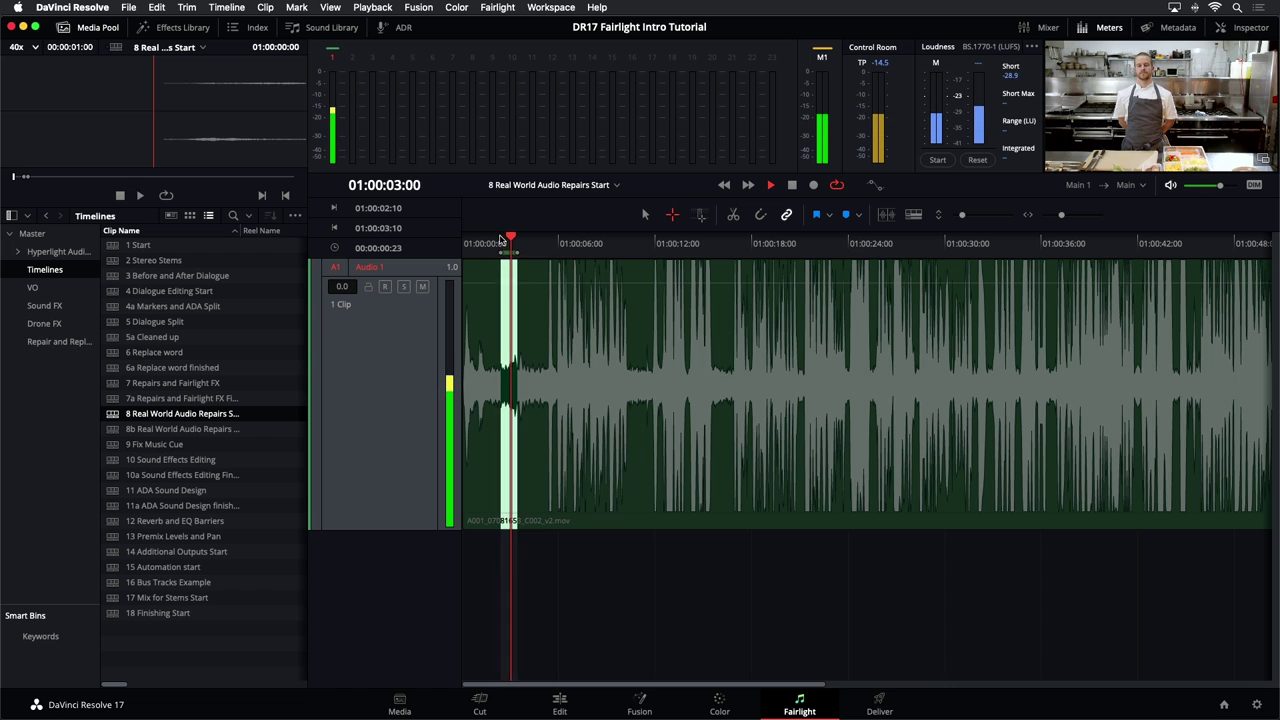
pyautogui.press('space')
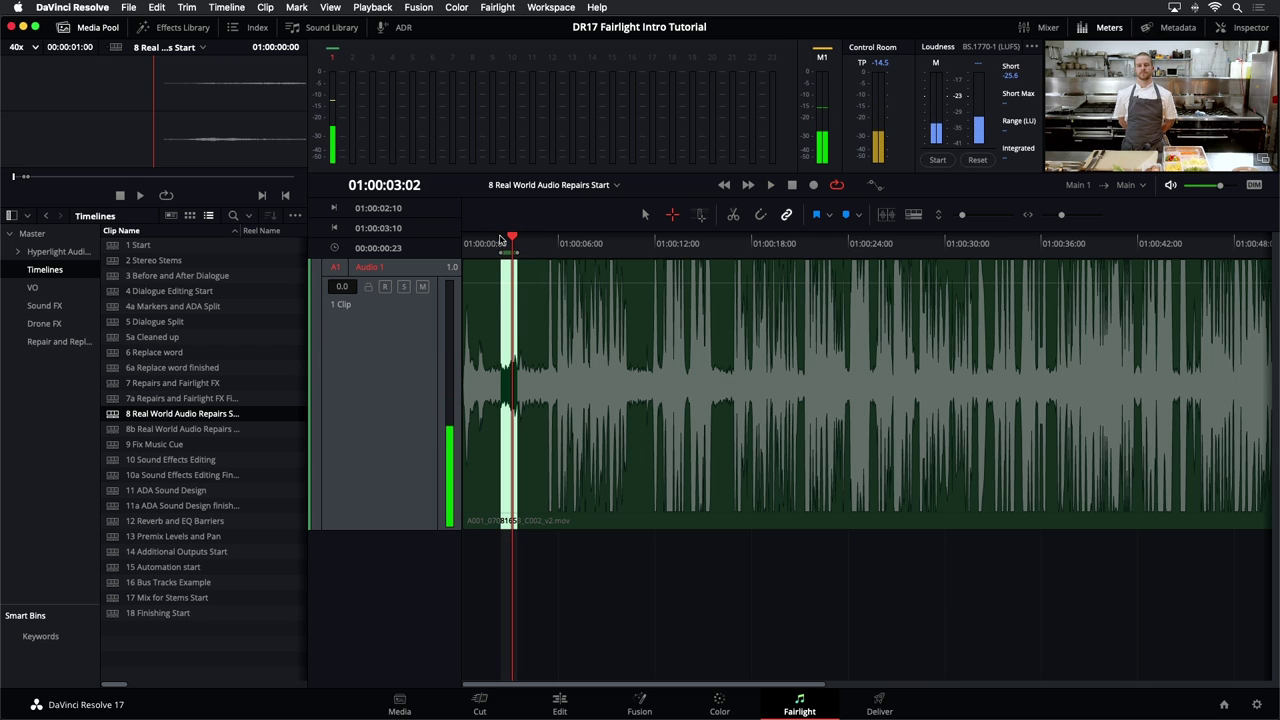
# - Select the steady noise just before the first speech, from 01:00:04:01 to 01:00:05:06, and play it as a loop
pyautogui.press('super+equal')
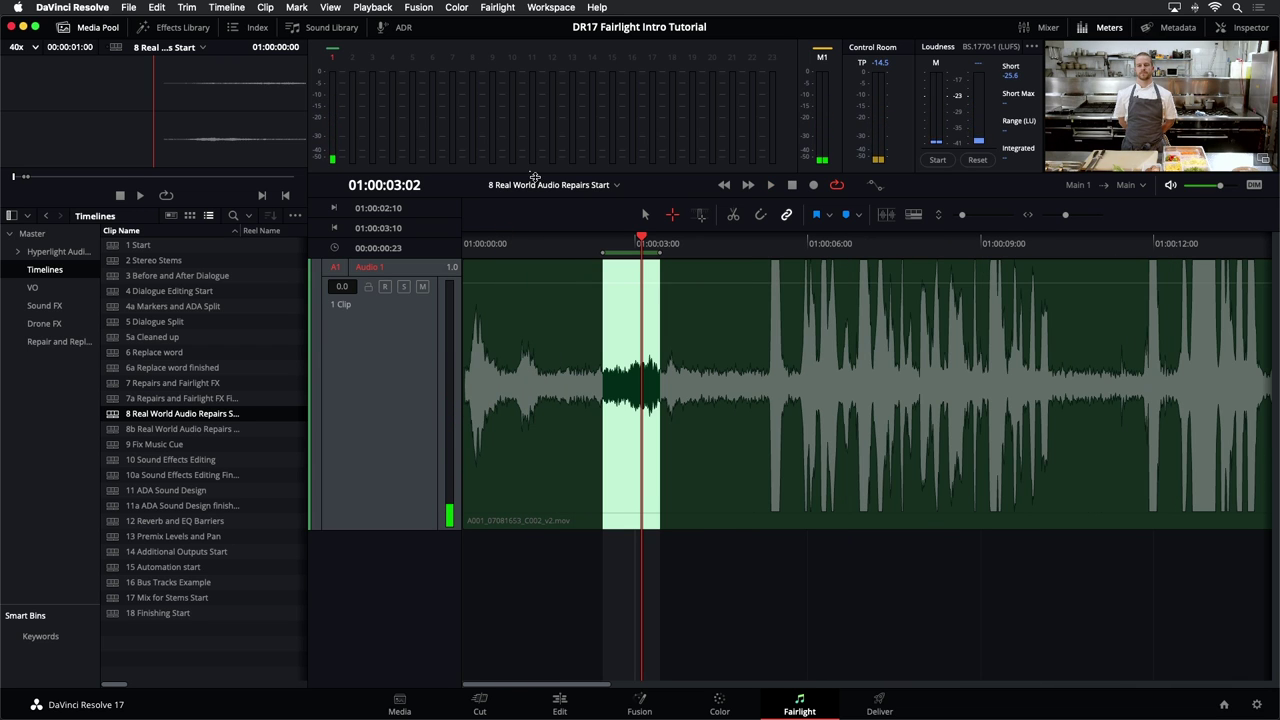
pyautogui.moveTo(699, 314); pyautogui.dragTo(763, 317)
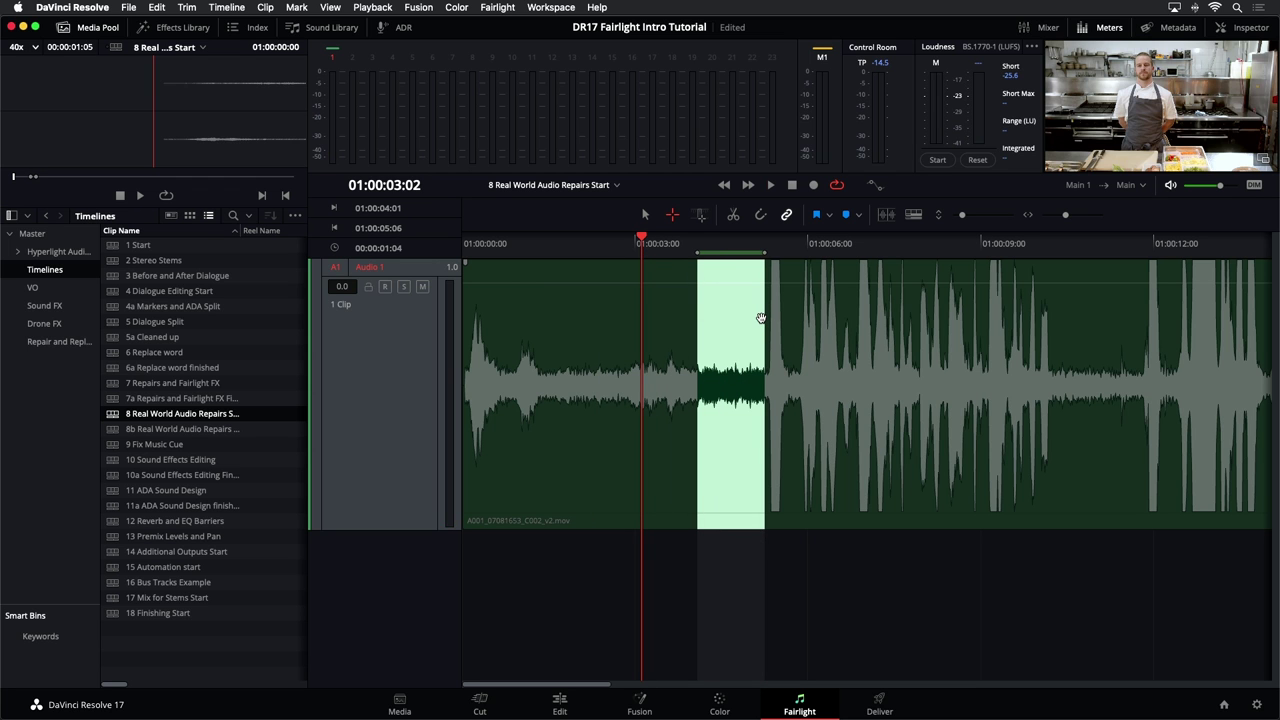
pyautogui.hotkey('alt', '/')
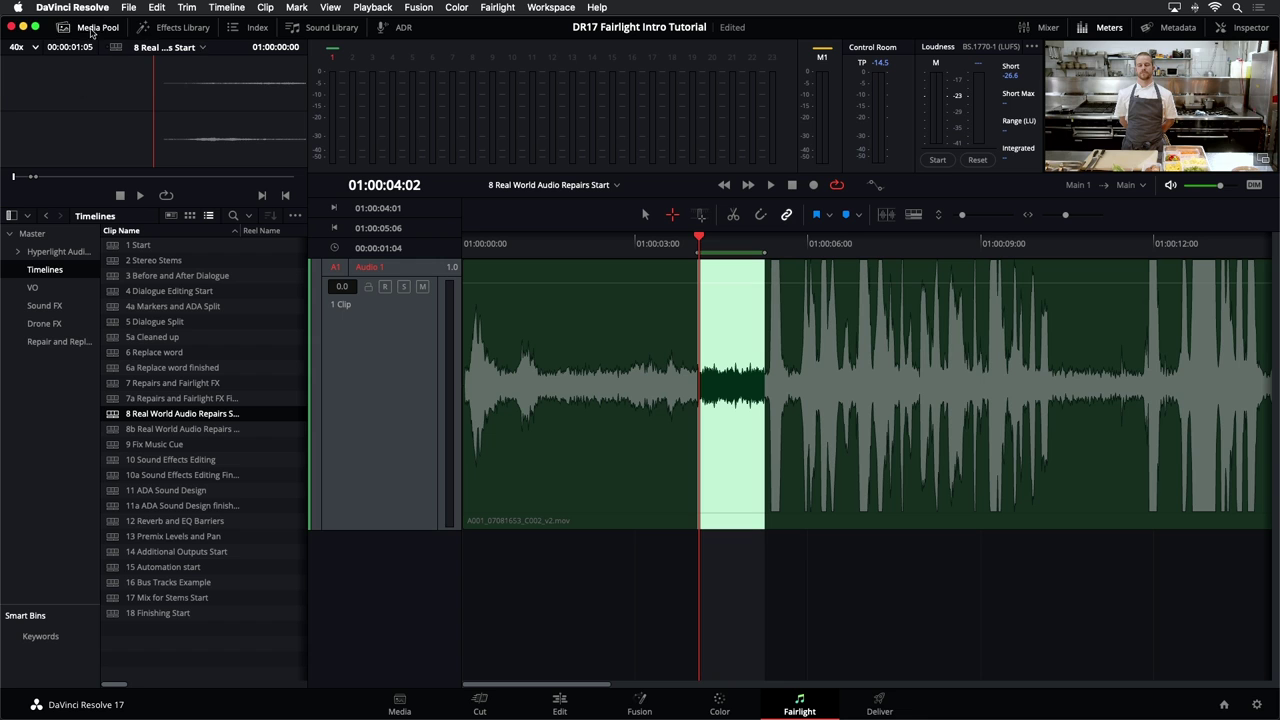
# - Hide the Media Pool and show the Effects Library at full height
pyautogui.click(92, 28)
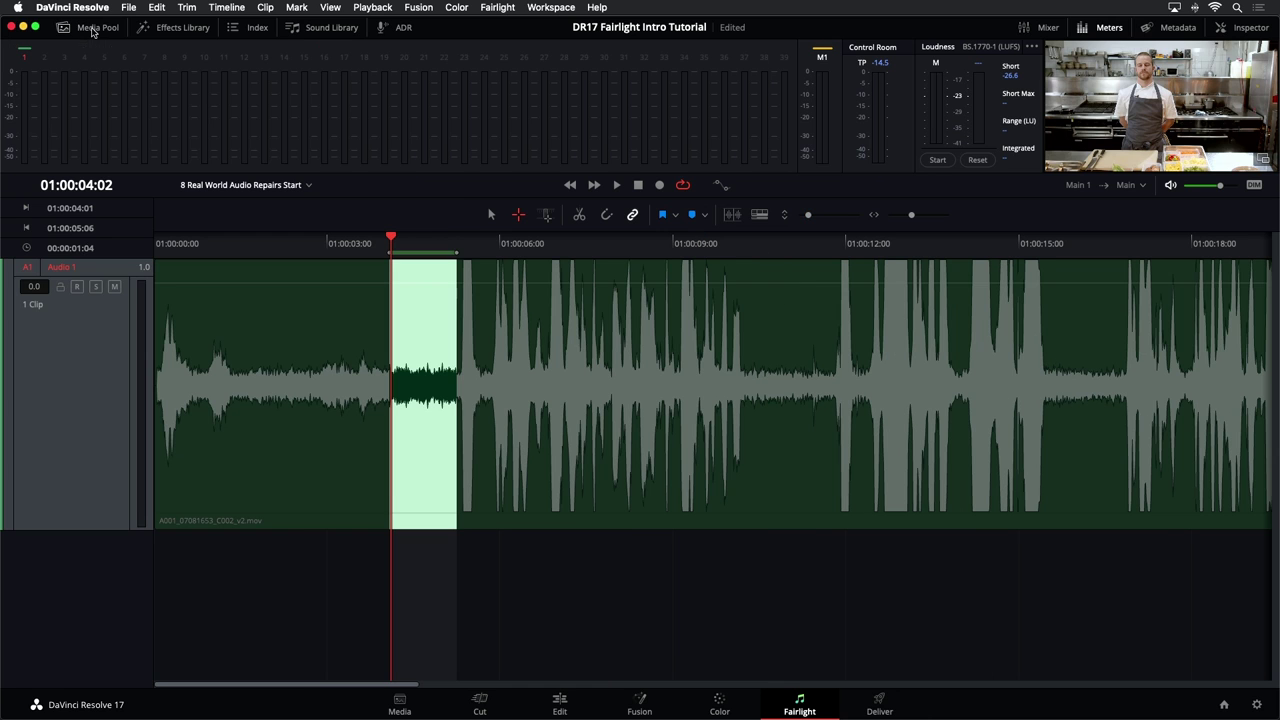
pyautogui.click(161, 32)
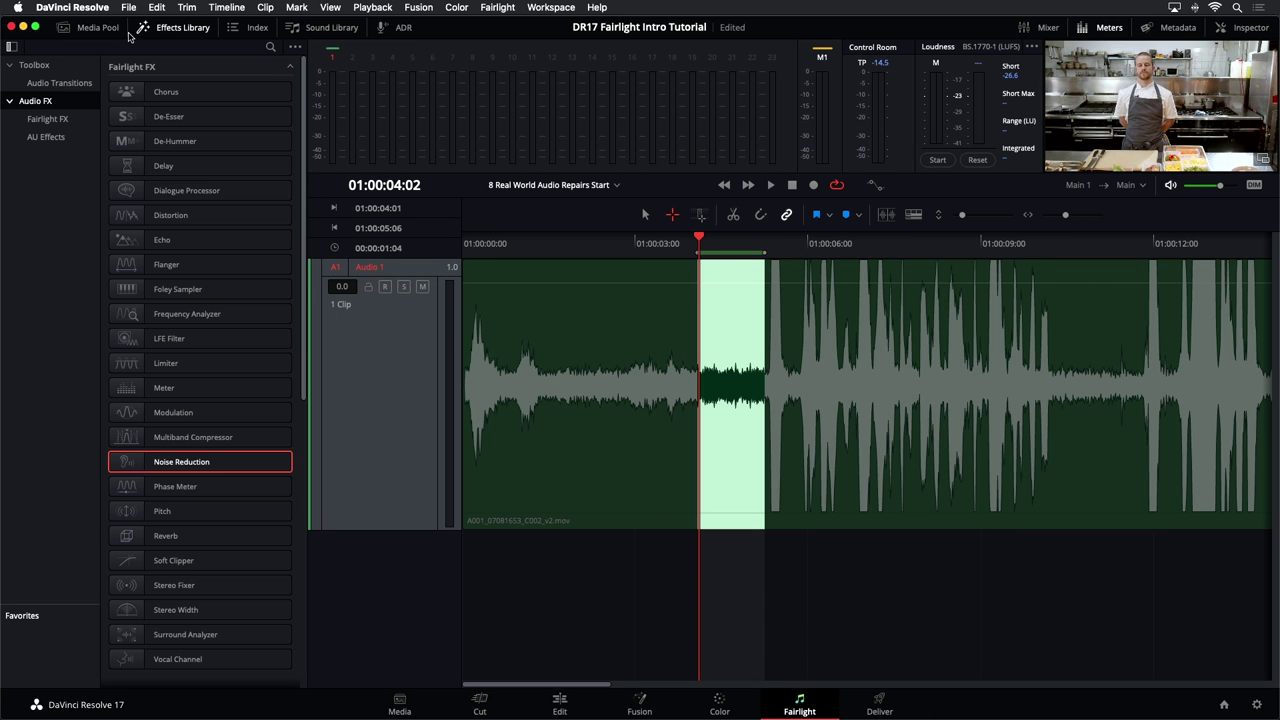
pyautogui.click(76, 32)
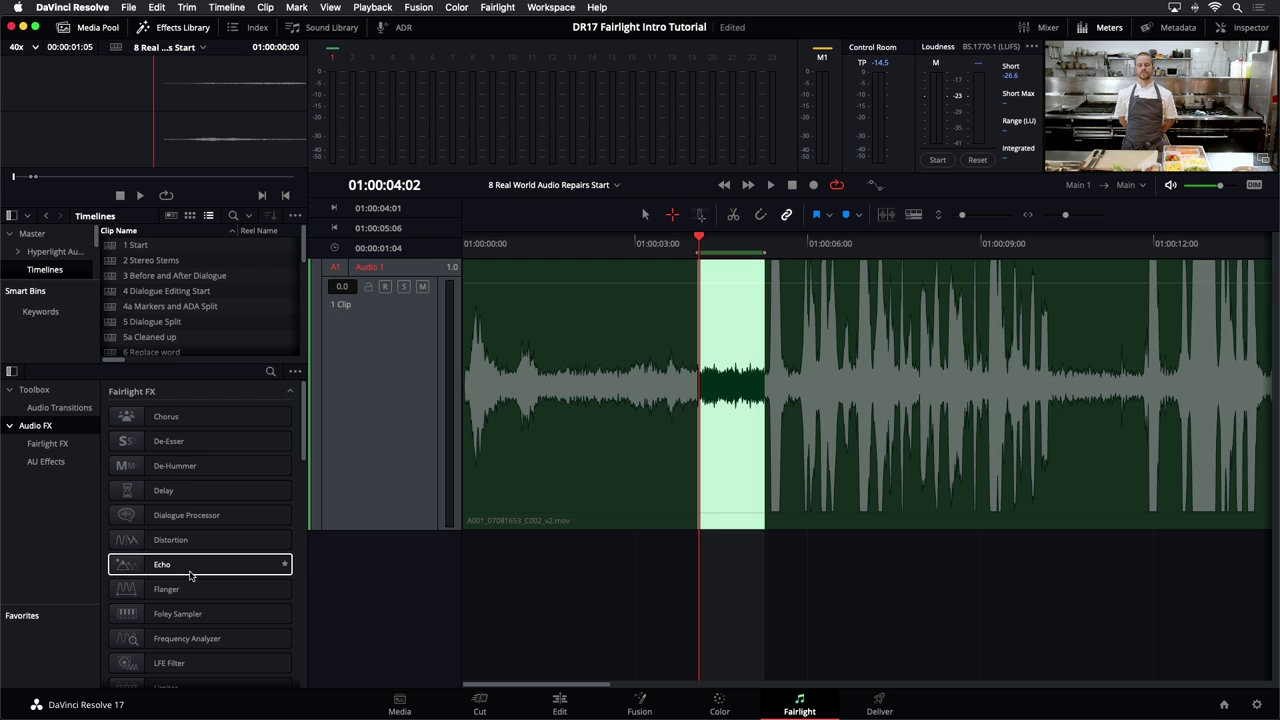
pyautogui.click(97, 30)
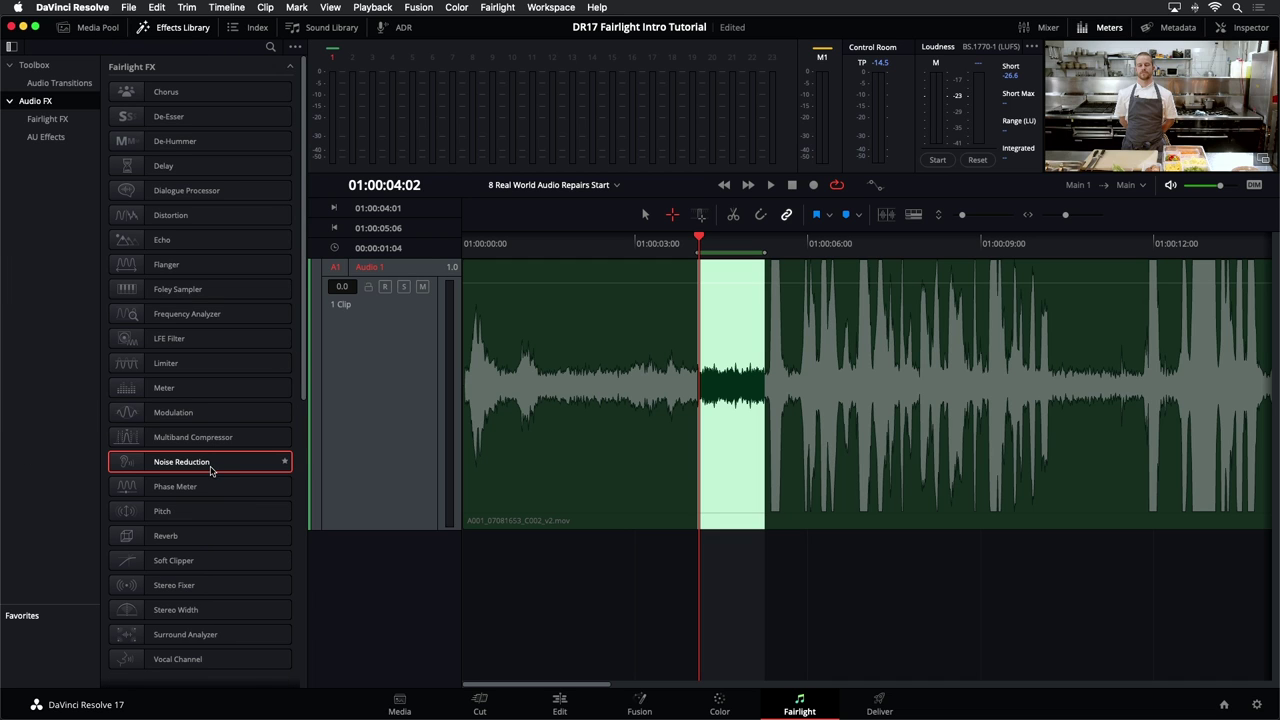
# - Add the De-Hummer effect to the Audio 1 clip, place its window clear of the selected range and play the loop
pyautogui.click(176, 151)
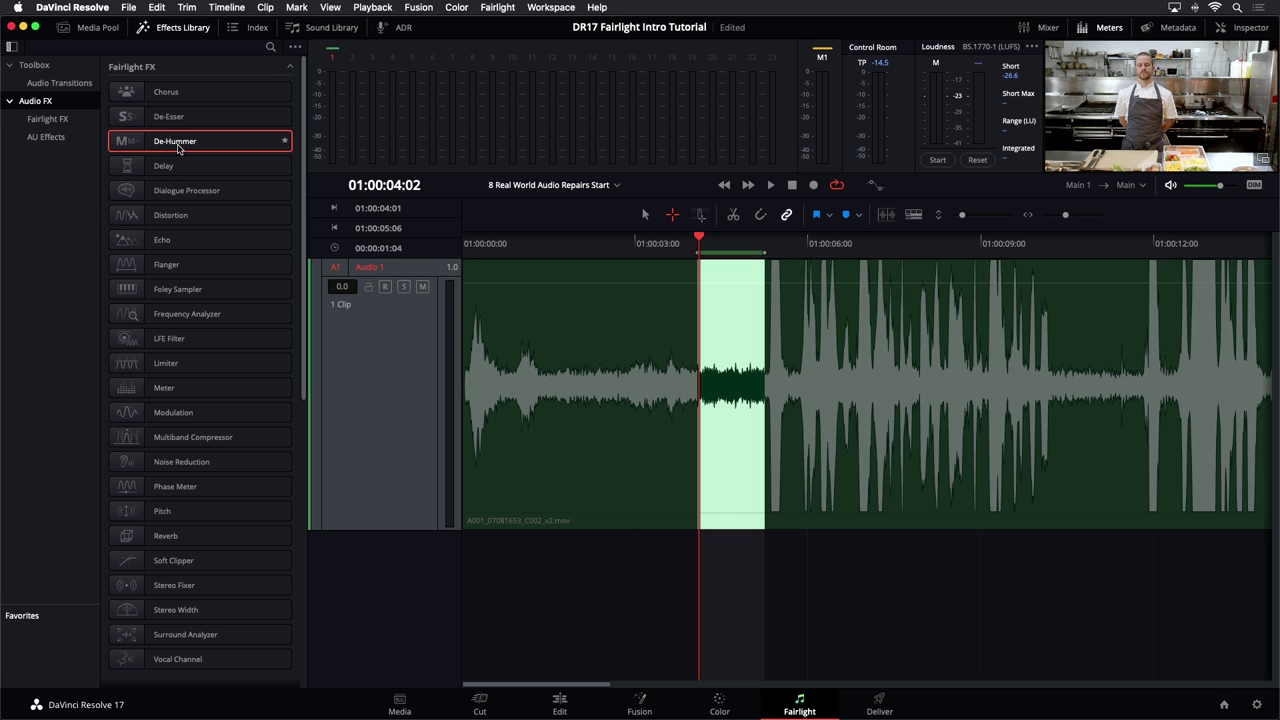
pyautogui.moveTo(178, 148); pyautogui.dragTo(533, 381)
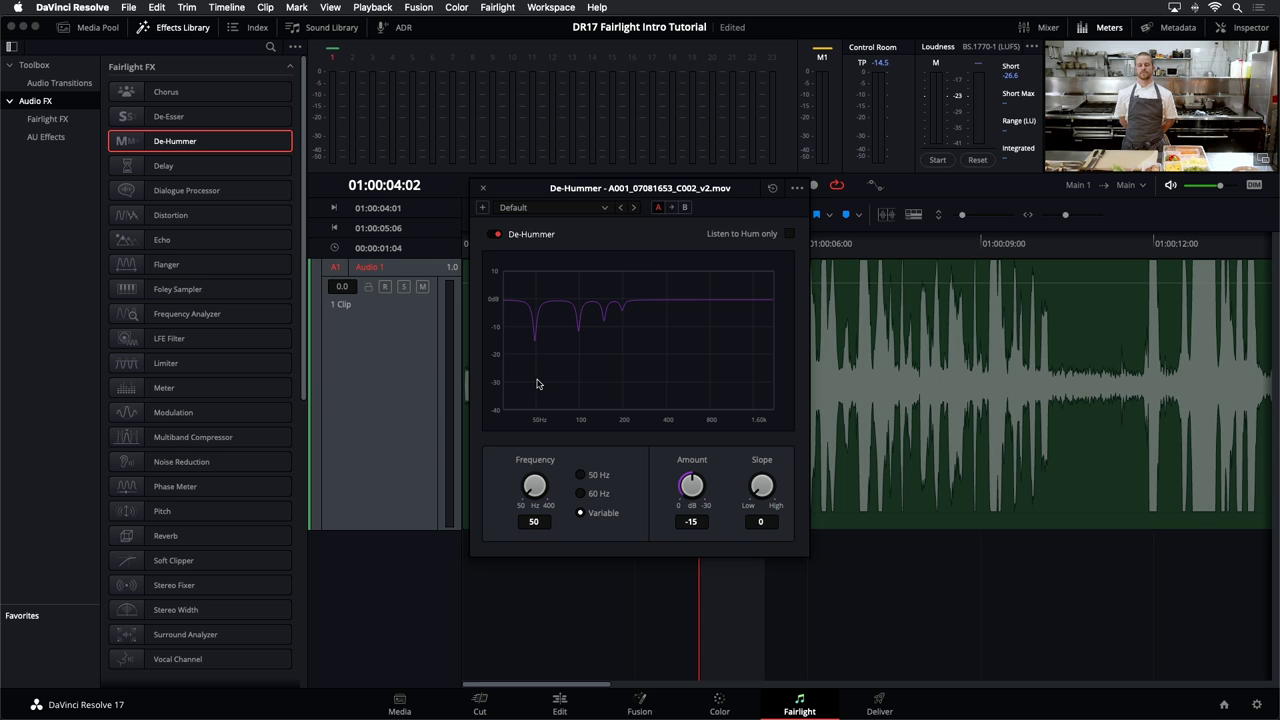
pyautogui.moveTo(563, 181); pyautogui.dragTo(921, 233)
pyautogui.press('space')
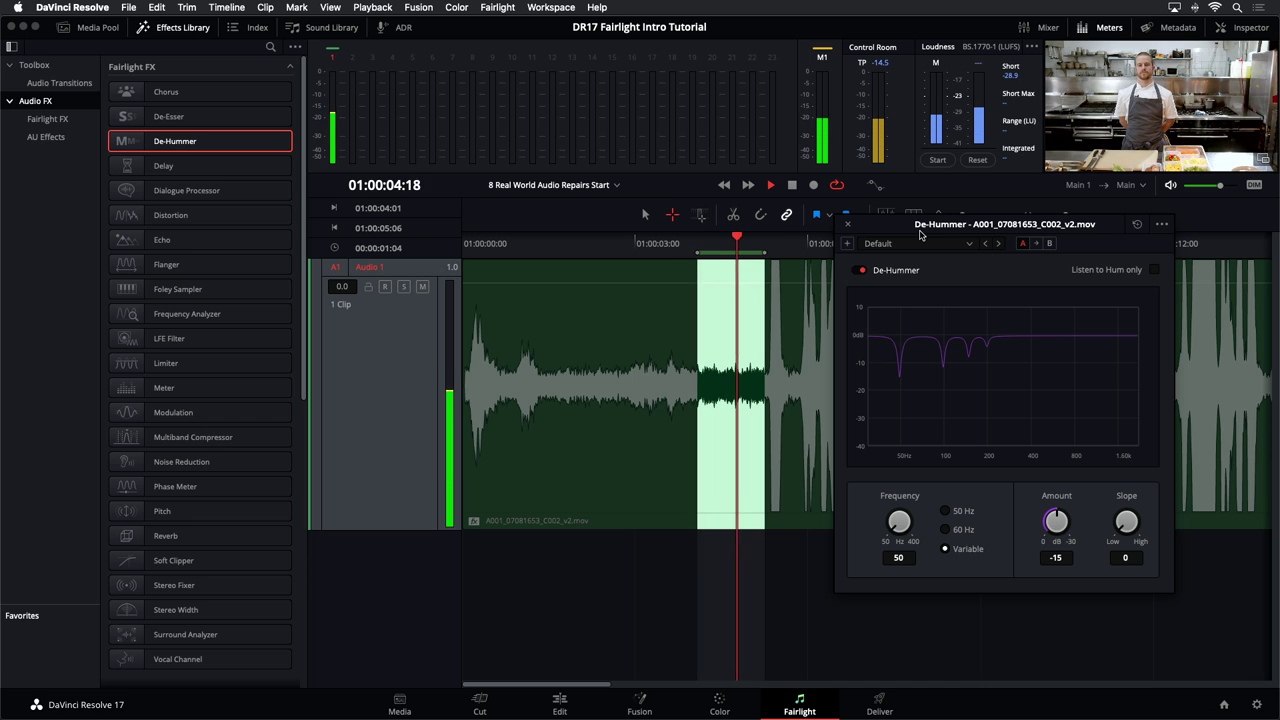
pyautogui.press('space')
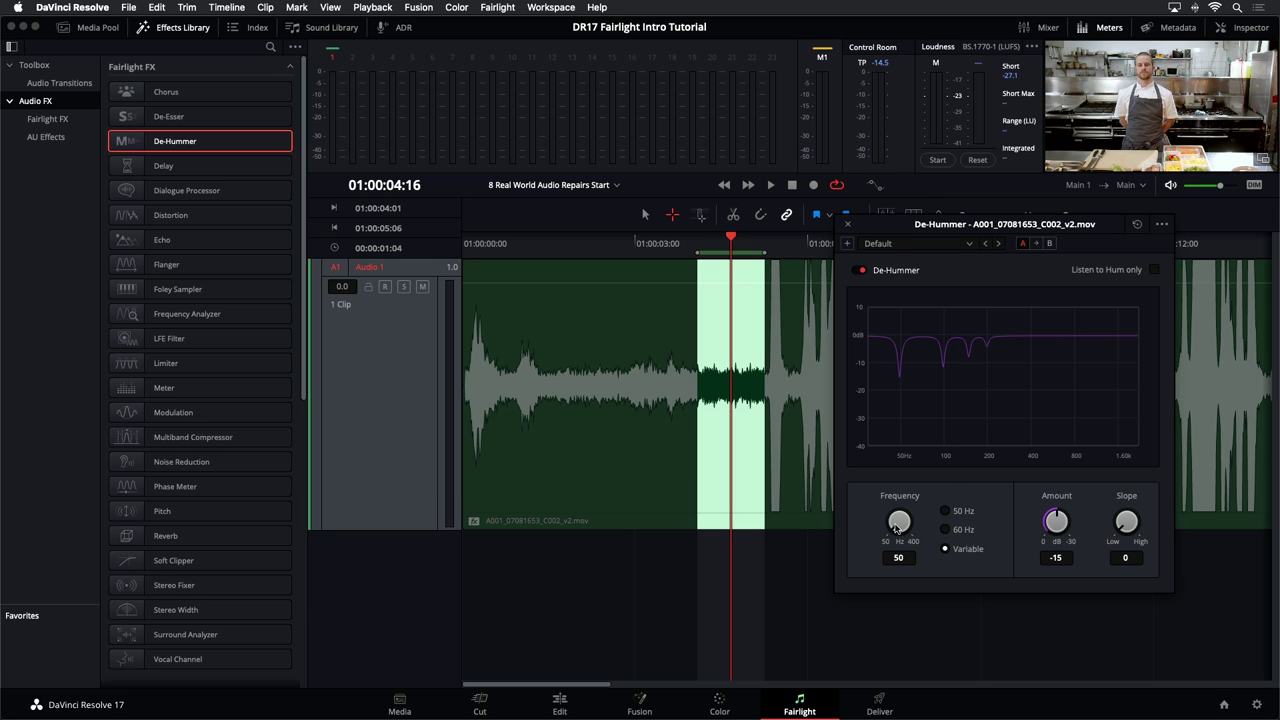
# - Set the De-Hummer's amount to -30 dB and, while the loop plays, its variable frequency to 103 Hz
pyautogui.moveTo(898, 522); pyautogui.dragTo(890, 537)
pyautogui.moveTo(1055, 517); pyautogui.dragTo(1126, 486)
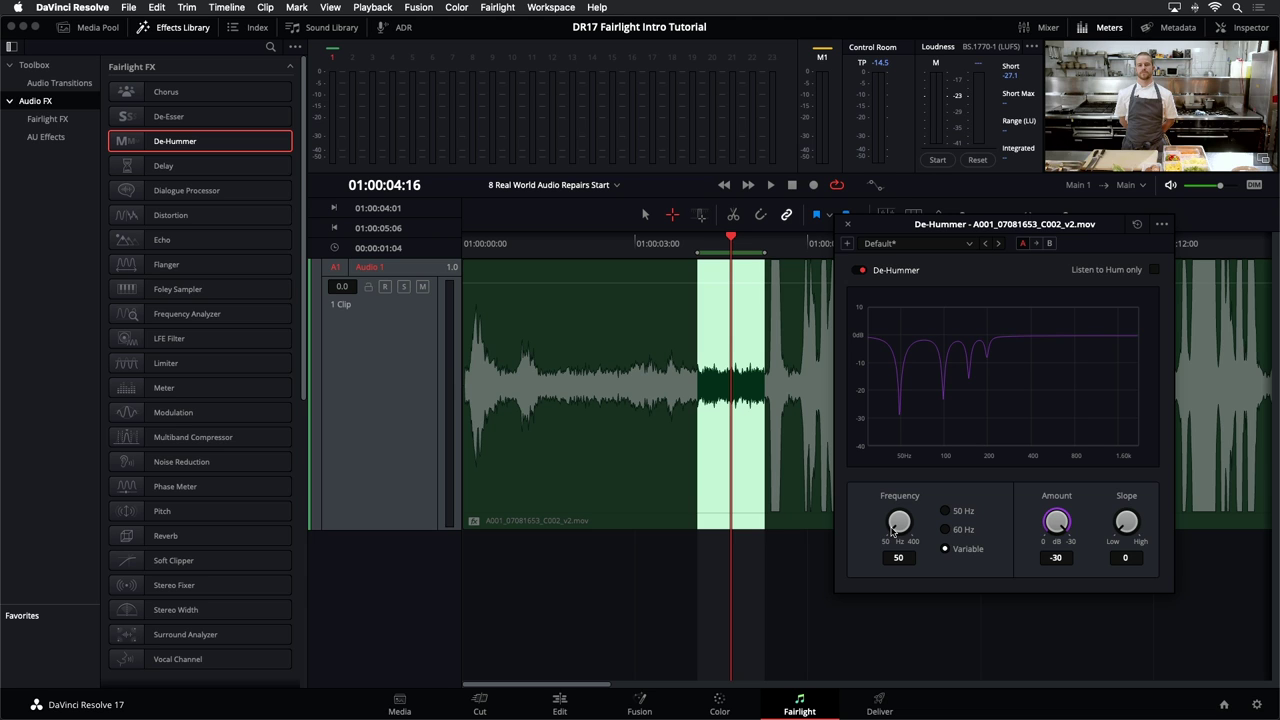
pyautogui.press('space')
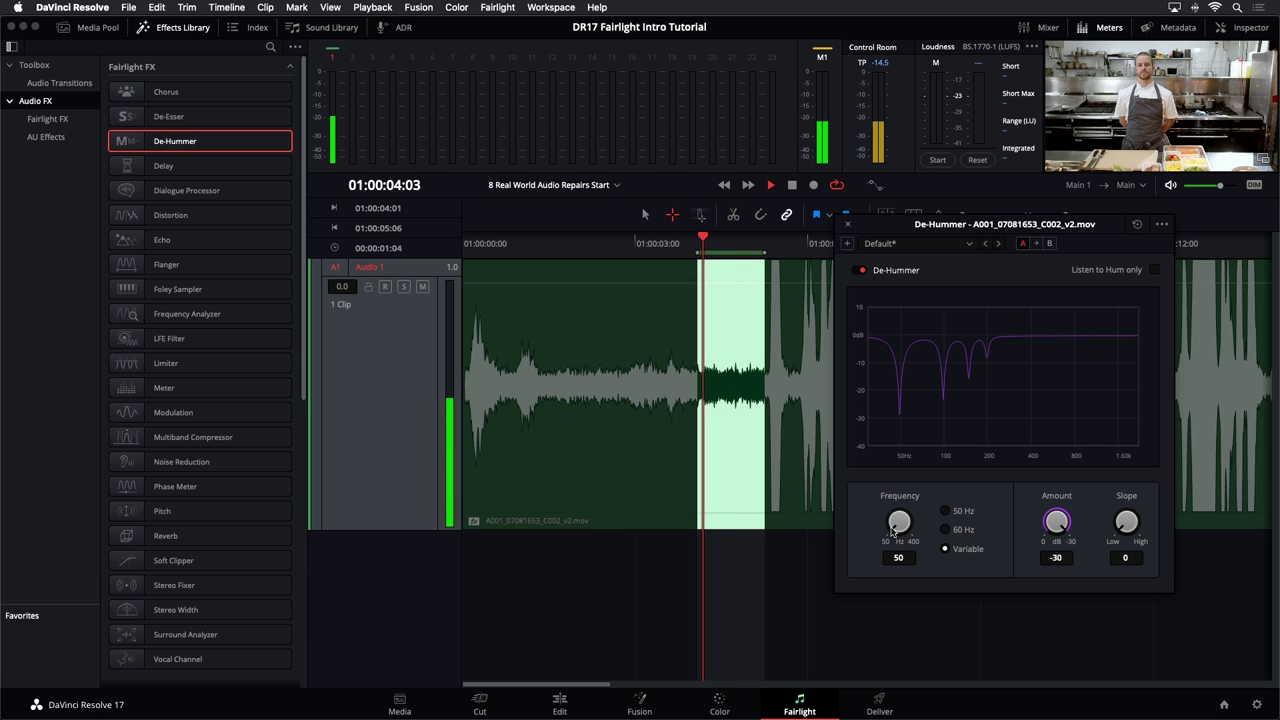
pyautogui.moveTo(893, 532); pyautogui.dragTo(966, 475)
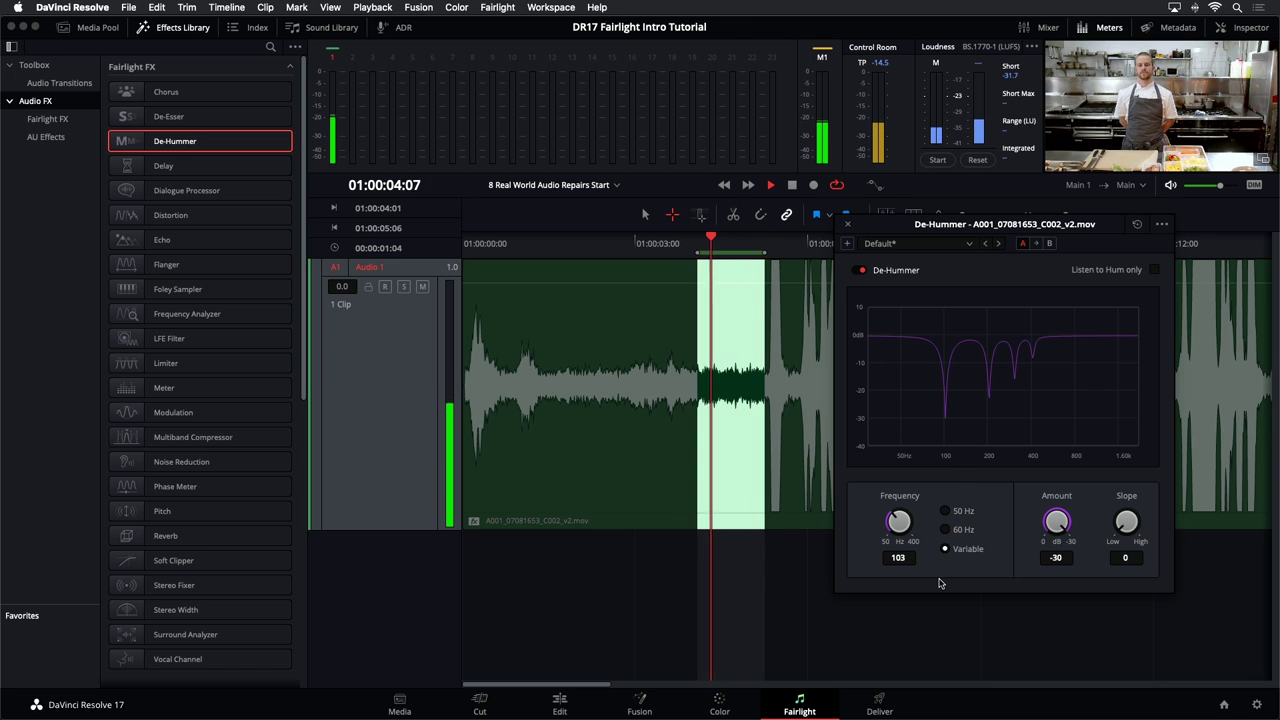
pyautogui.press('space')
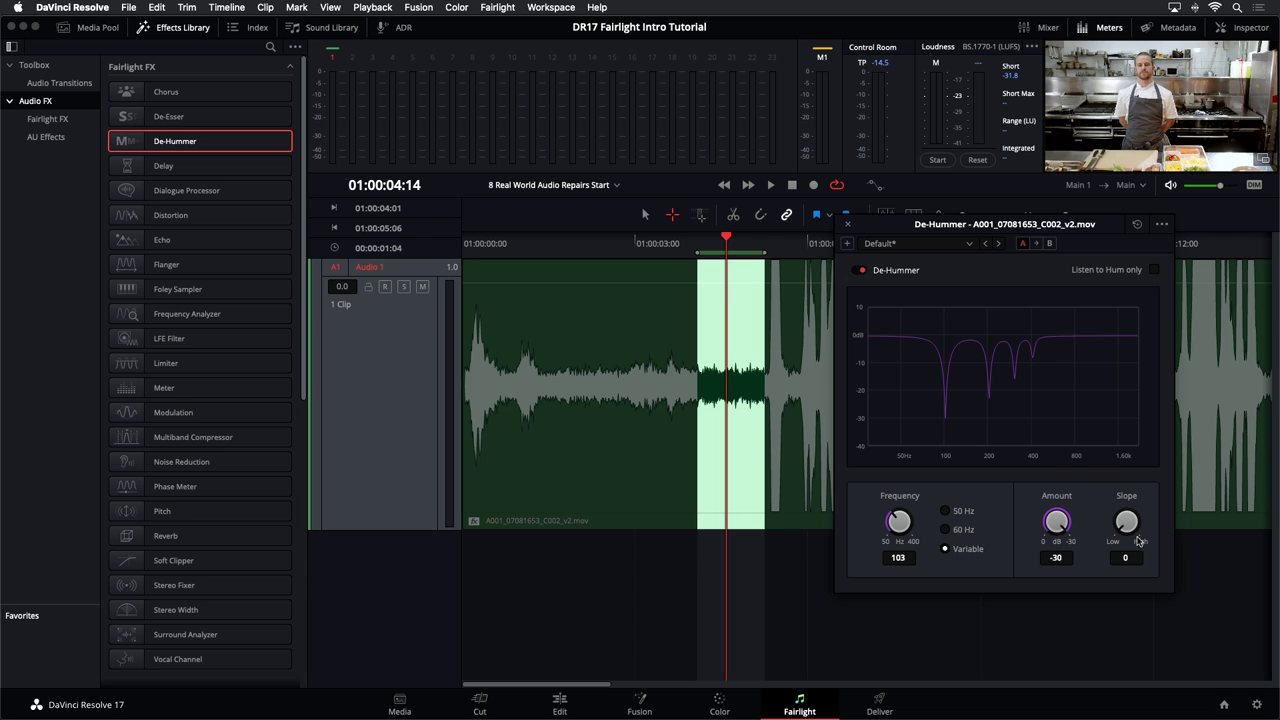
# - Set the De-Hummer's slope to 1 and, while the loop plays, its amount to -22.5 dB
pyautogui.moveTo(1108, 528); pyautogui.dragTo(1168, 508)
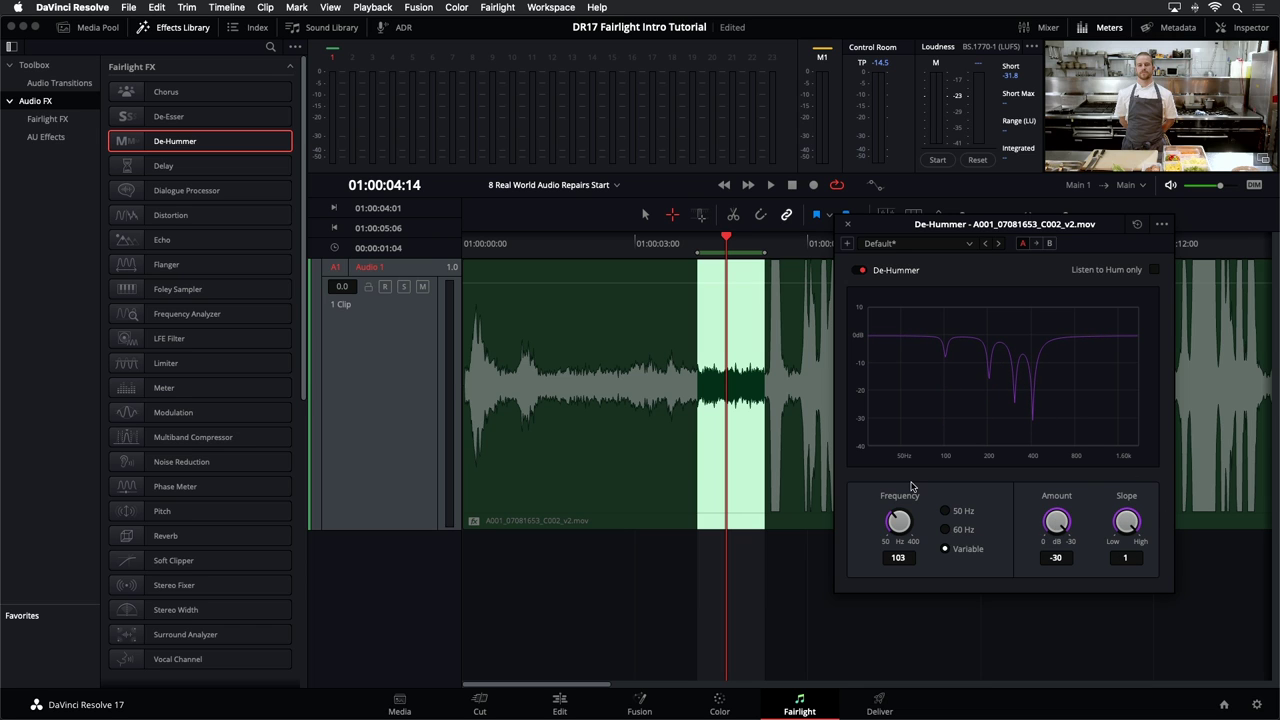
pyautogui.press('space')
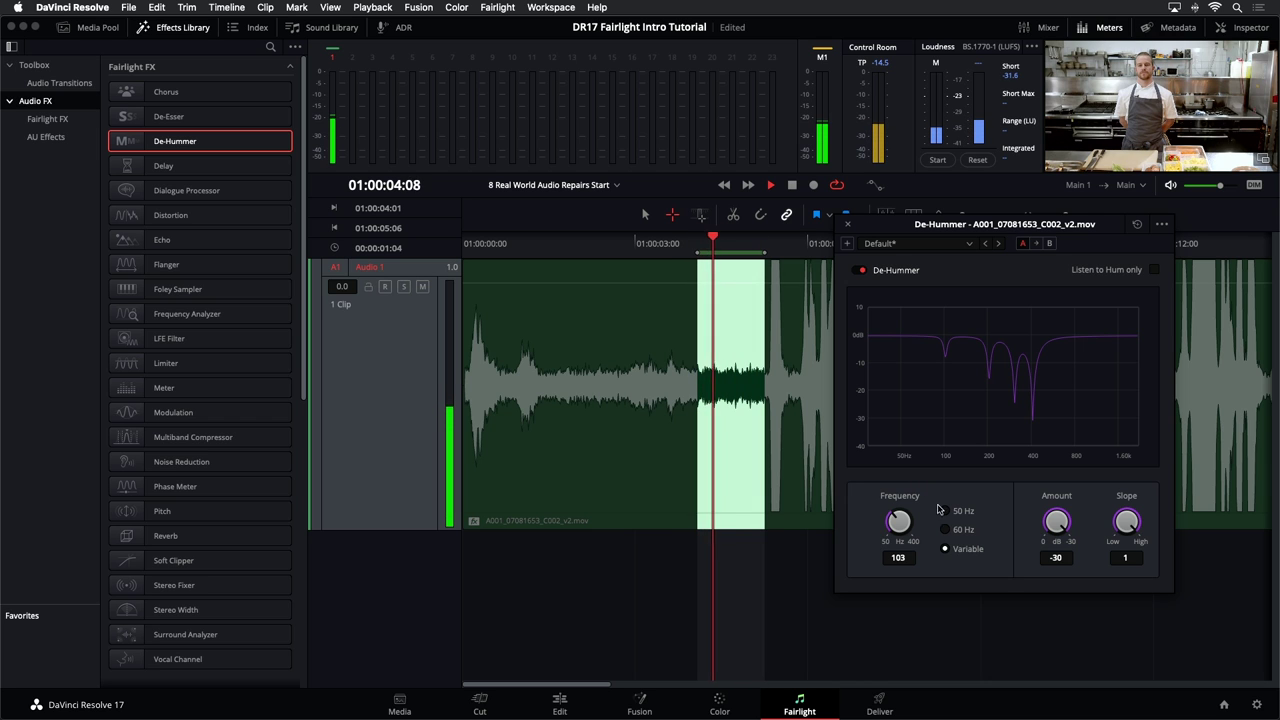
pyautogui.moveTo(1042, 535)
pyautogui.mouseDown()
pyautogui.moveTo(1040, 516)
pyautogui.moveTo(1054, 519)
pyautogui.mouseUp()
pyautogui.press('space')
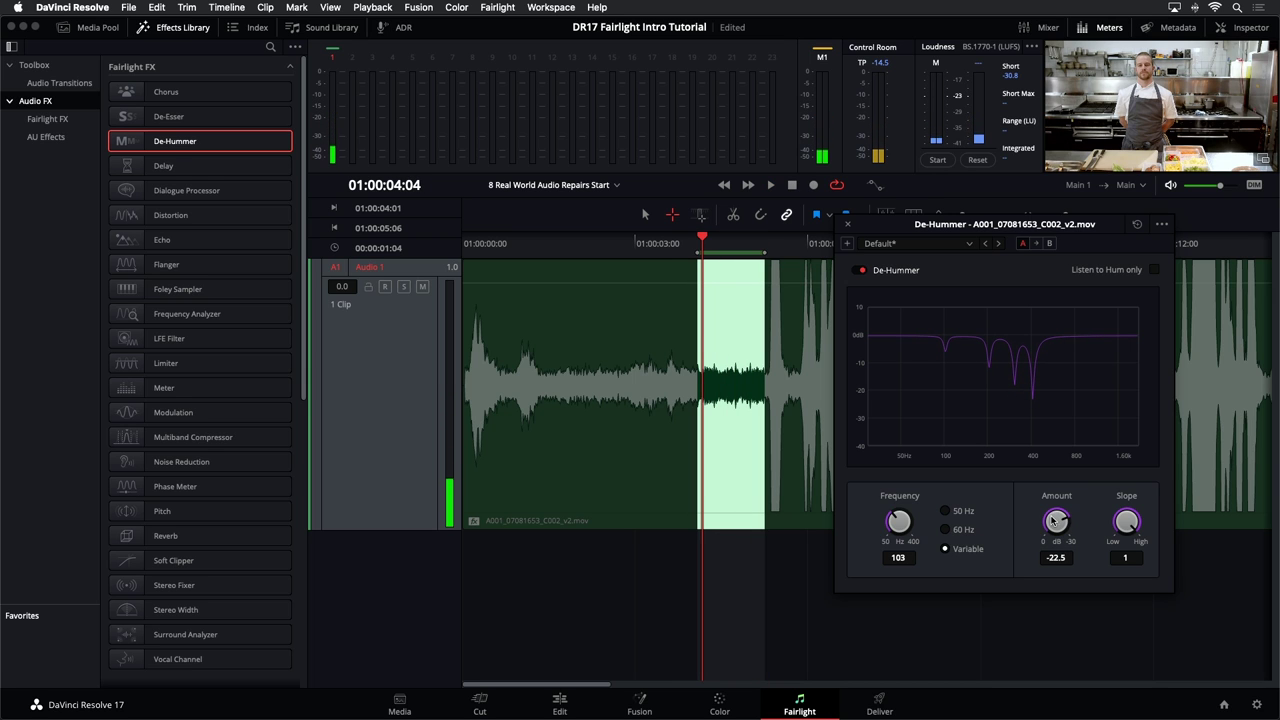
# - Close the De-Hummer, select the whole Audio 1 clip and add the Noise Reduction effect to it
pyautogui.click(849, 228)
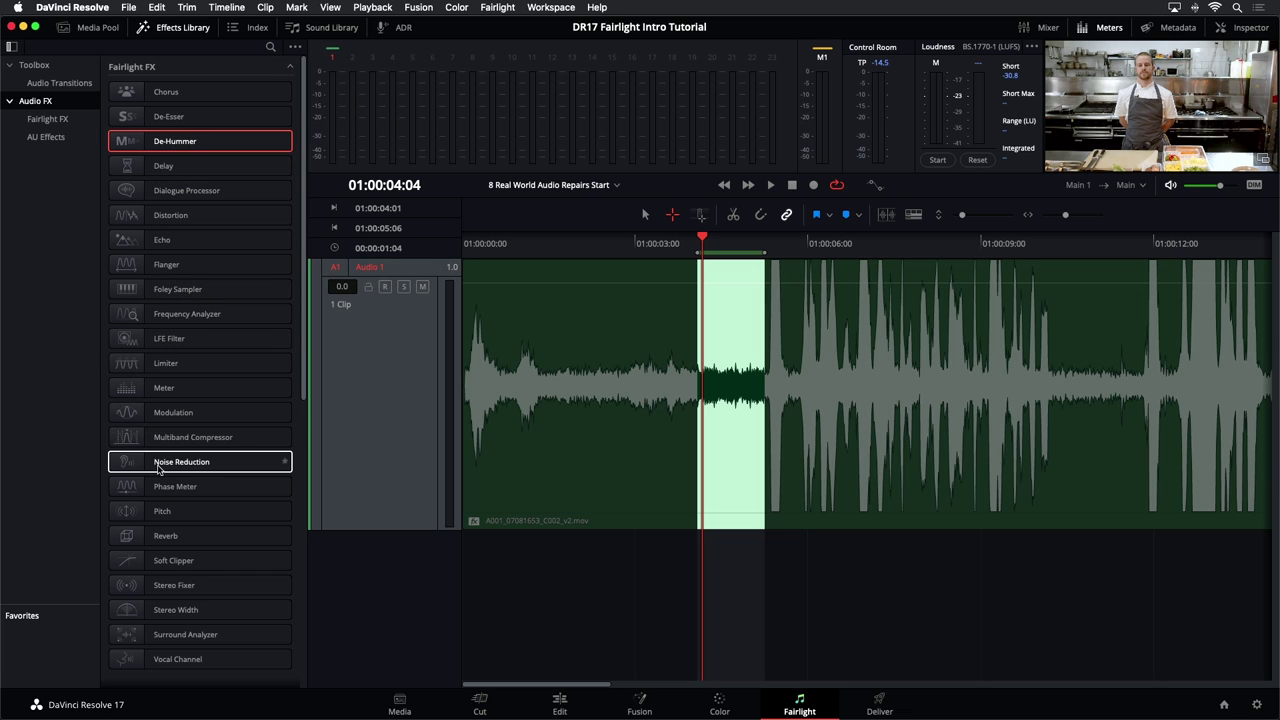
pyautogui.click(446, 476)
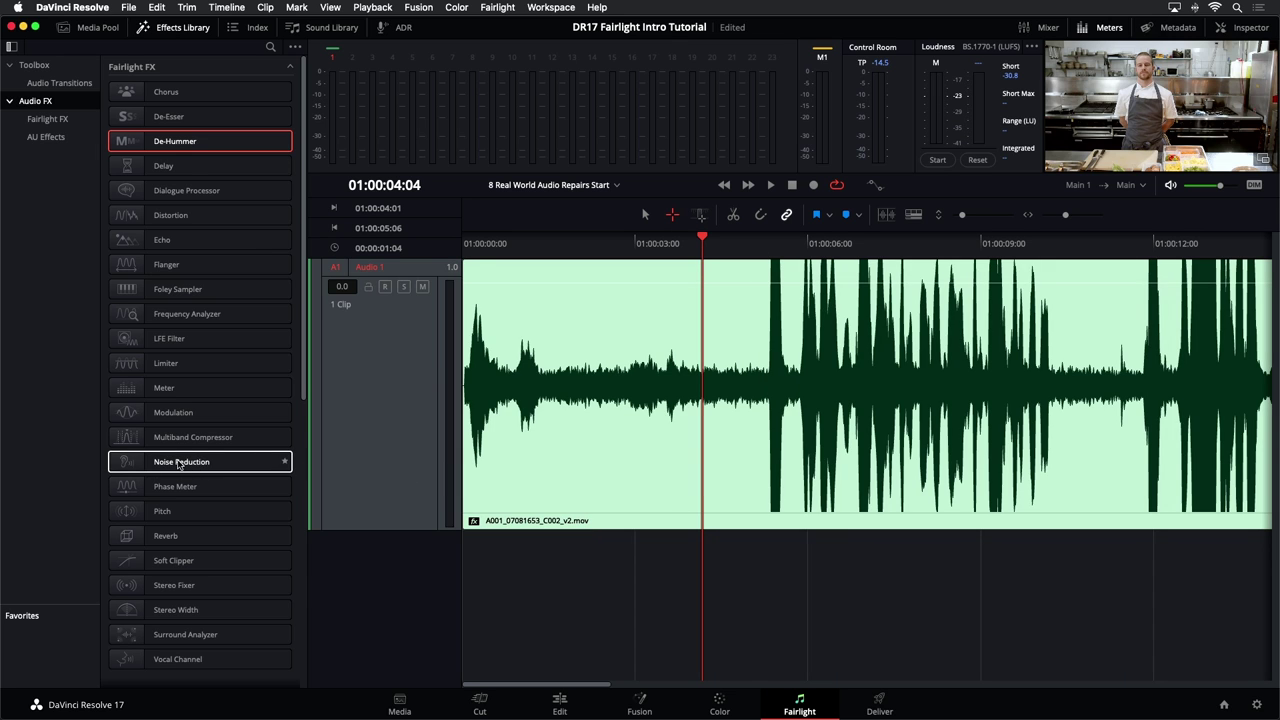
pyautogui.moveTo(180, 464); pyautogui.dragTo(582, 425)
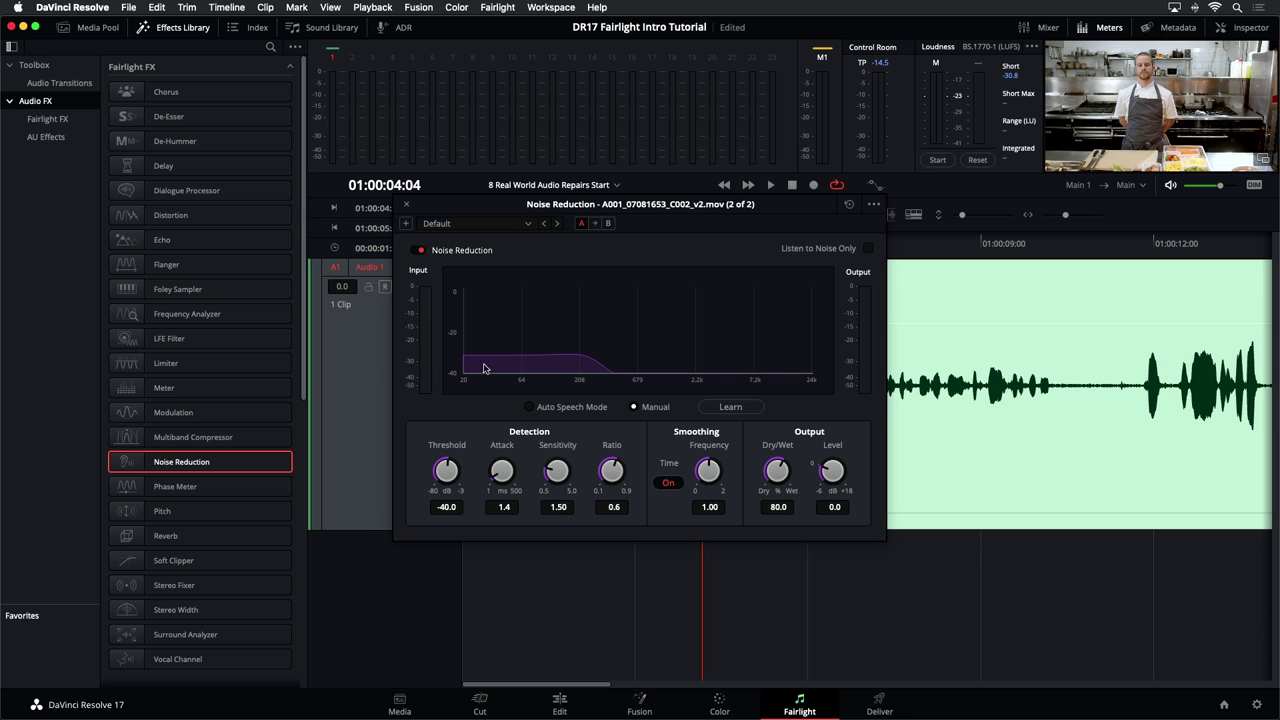
# - Switch the Noise Reduction to Auto Speech Mode, close its window and play back the treated interview clip
pyautogui.click(529, 407)
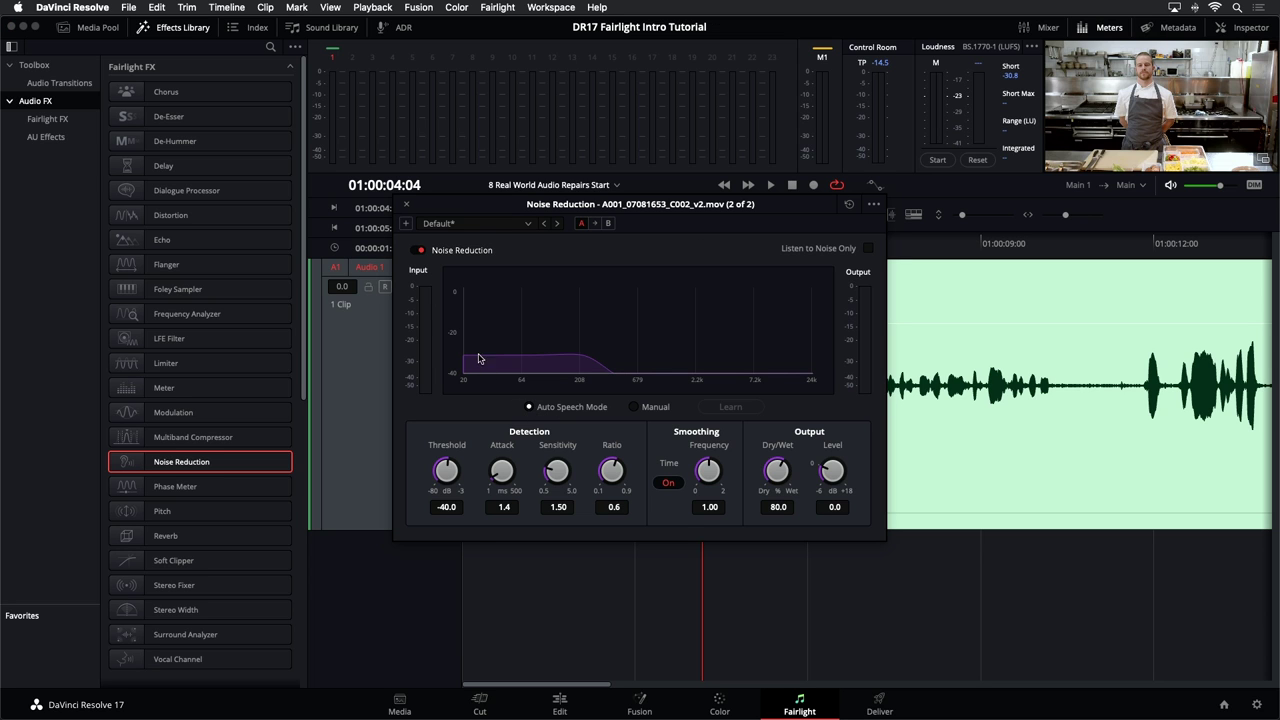
pyautogui.click(406, 205)
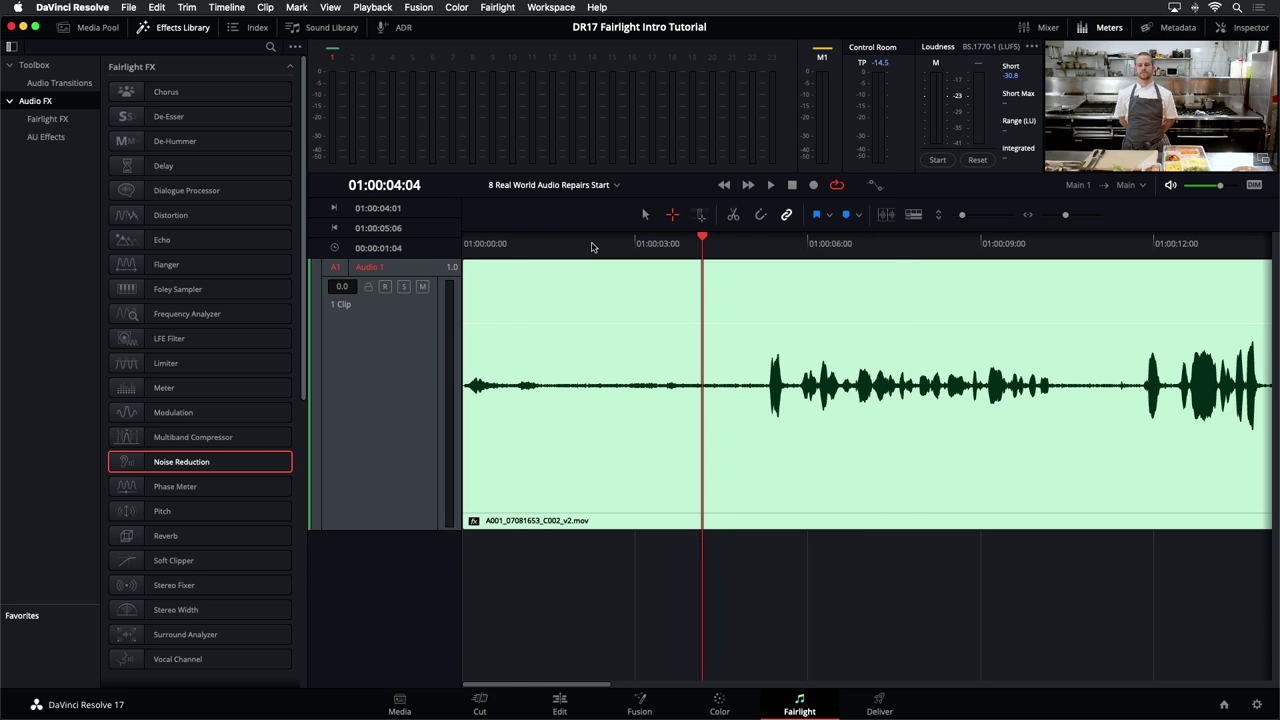
pyautogui.hotkey('shift', 'z')
pyautogui.press('space')
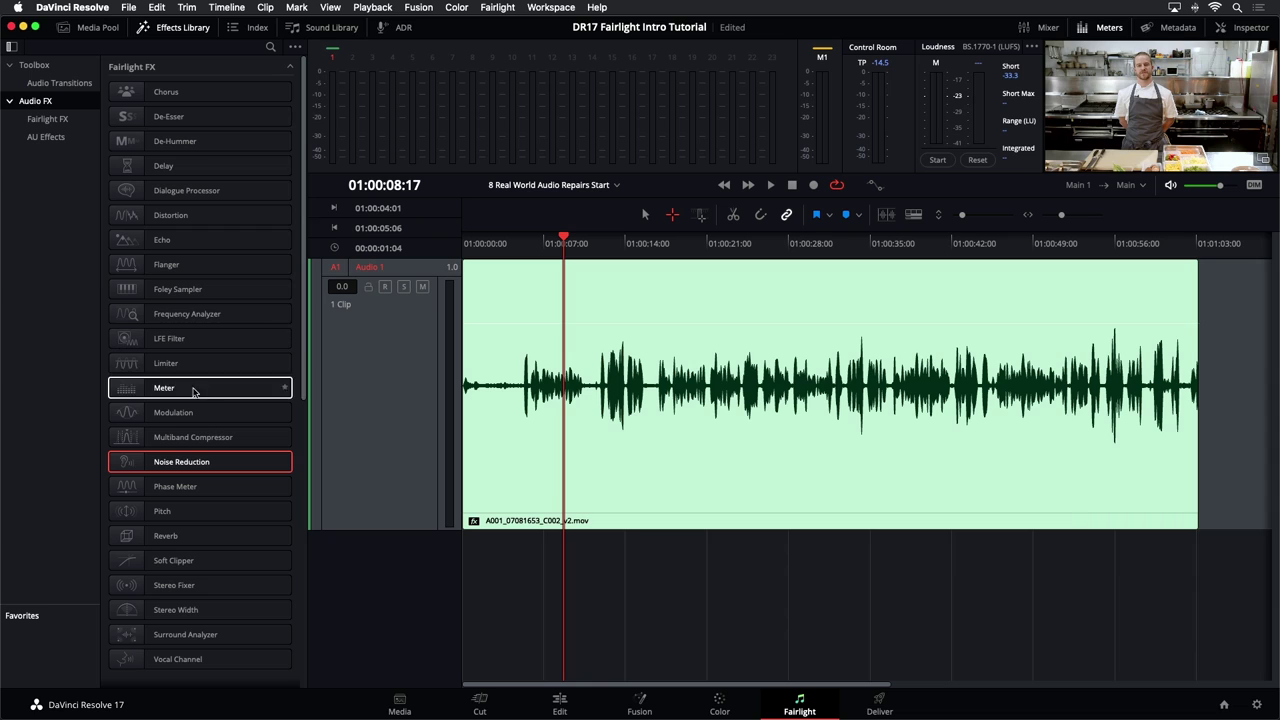
# - Open the 9 Fix Music Cue timeline from the Timelines bin and hide the Media Pool
pyautogui.click(12, 66)
pyautogui.click(90, 28)
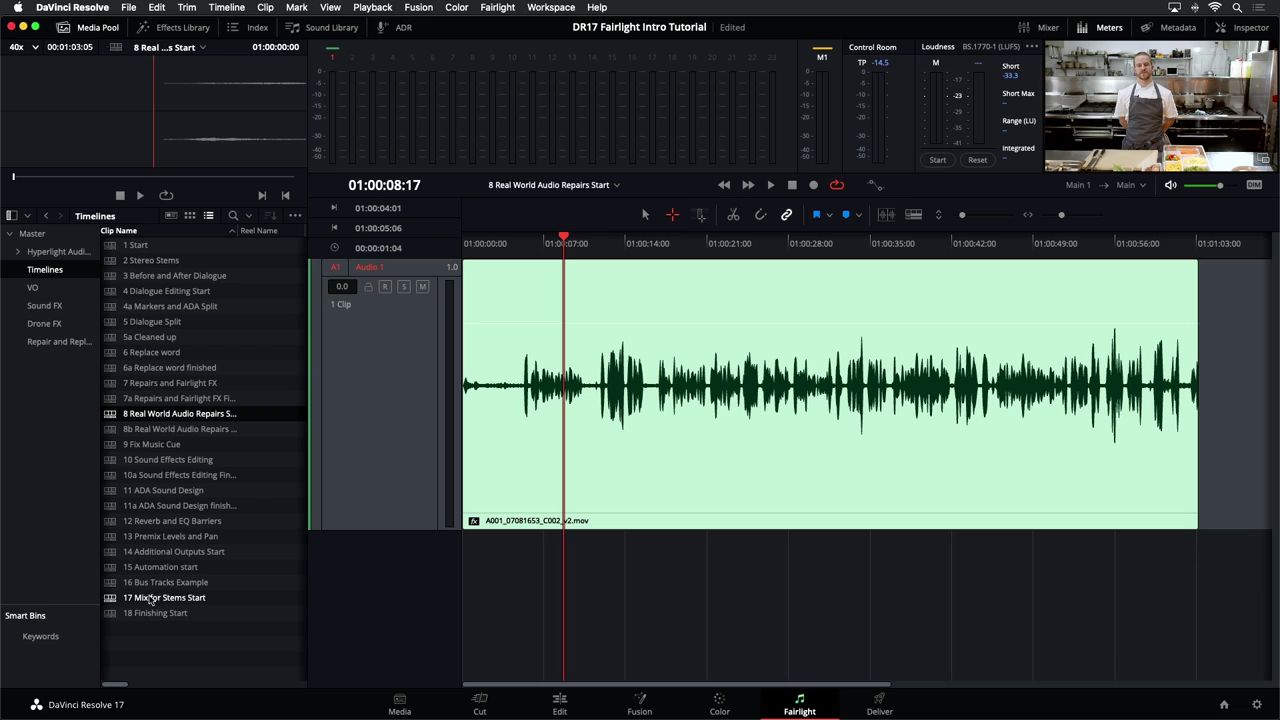
pyautogui.doubleClick(112, 447)
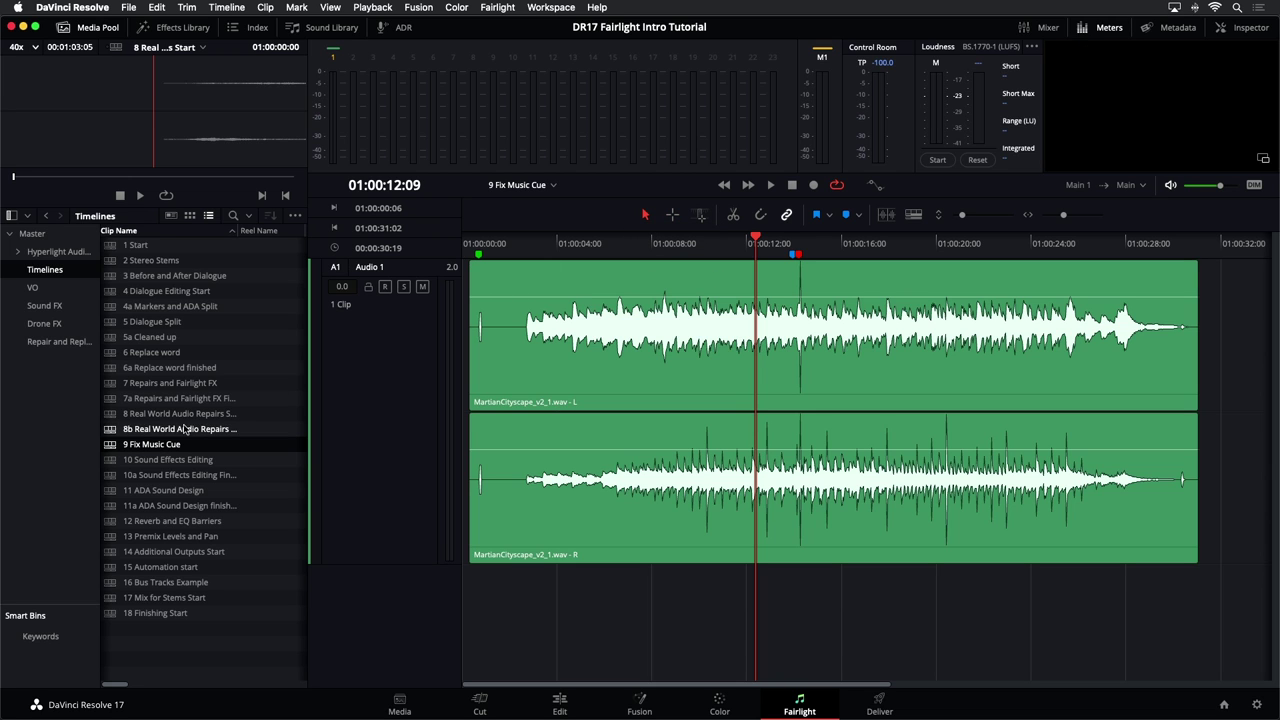
pyautogui.click(90, 27)
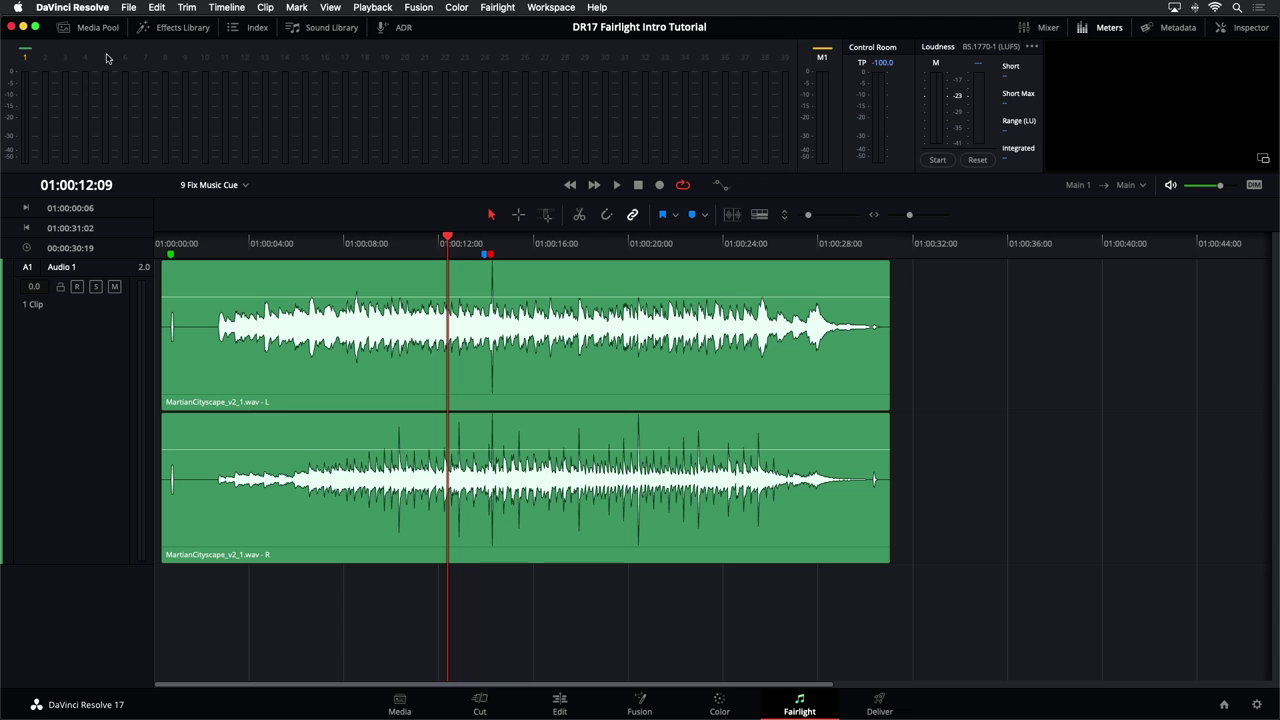
# - Place the playhead at the green marker near the music cue's start and play the short tone there
pyautogui.click(167, 246)
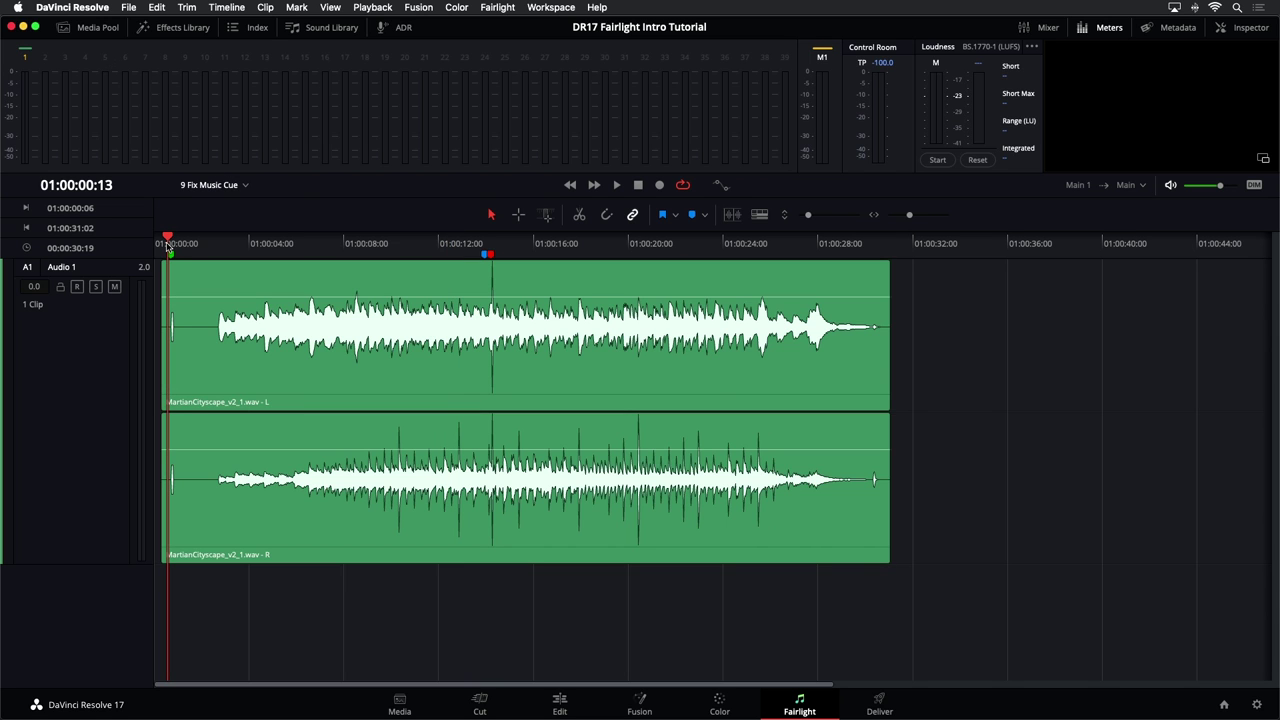
pyautogui.press('super+equal')
pyautogui.press('super+equal')
pyautogui.press('super+equal')
pyautogui.press('super+equal')
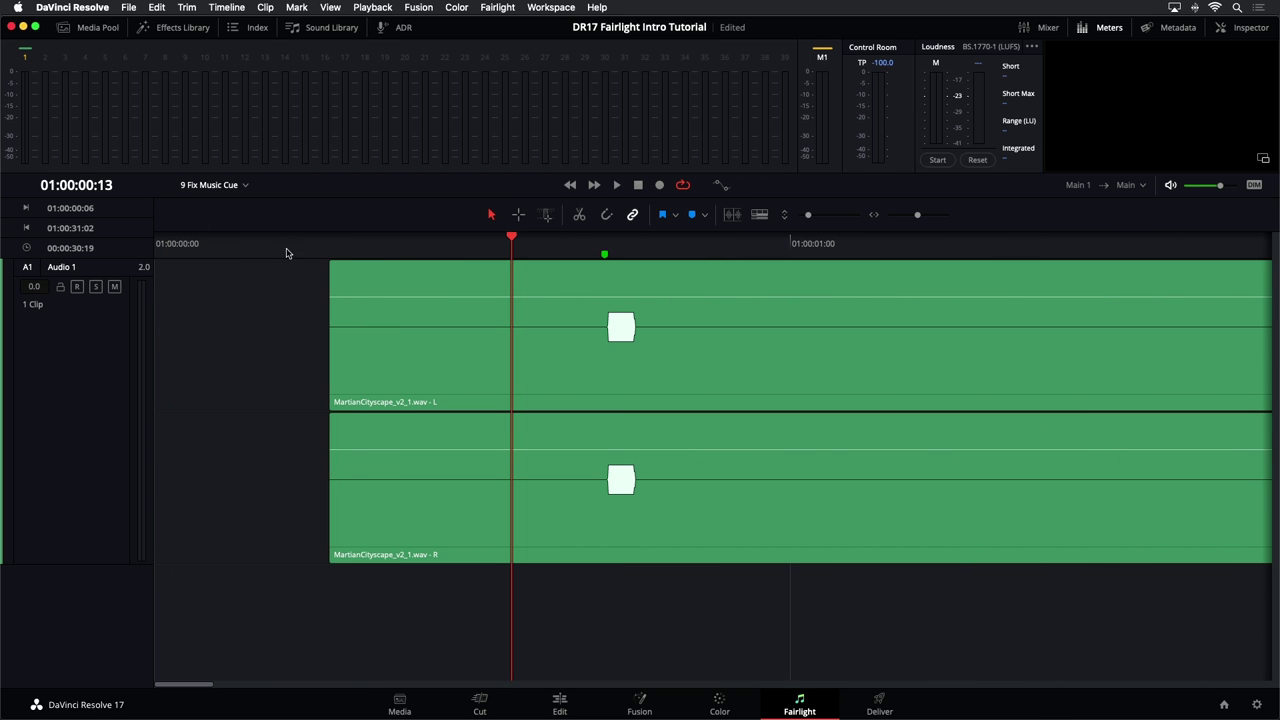
pyautogui.moveTo(606, 240); pyautogui.dragTo(604, 240)
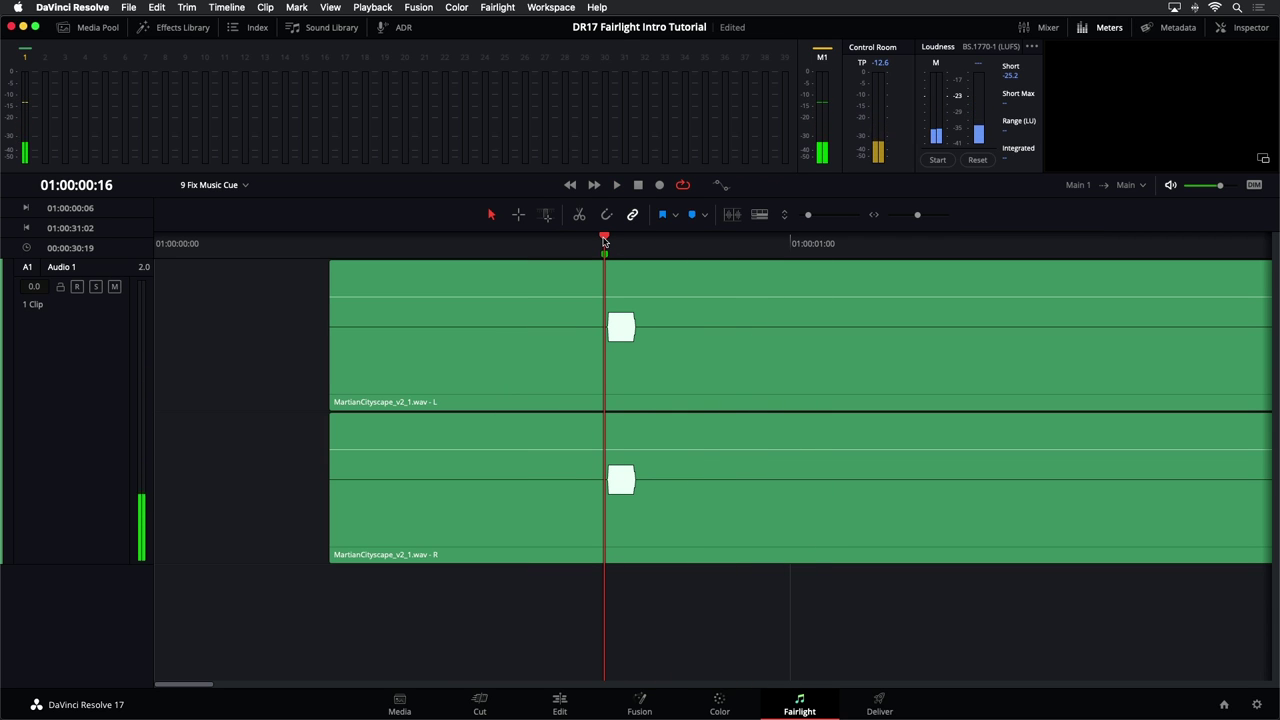
pyautogui.press('space')
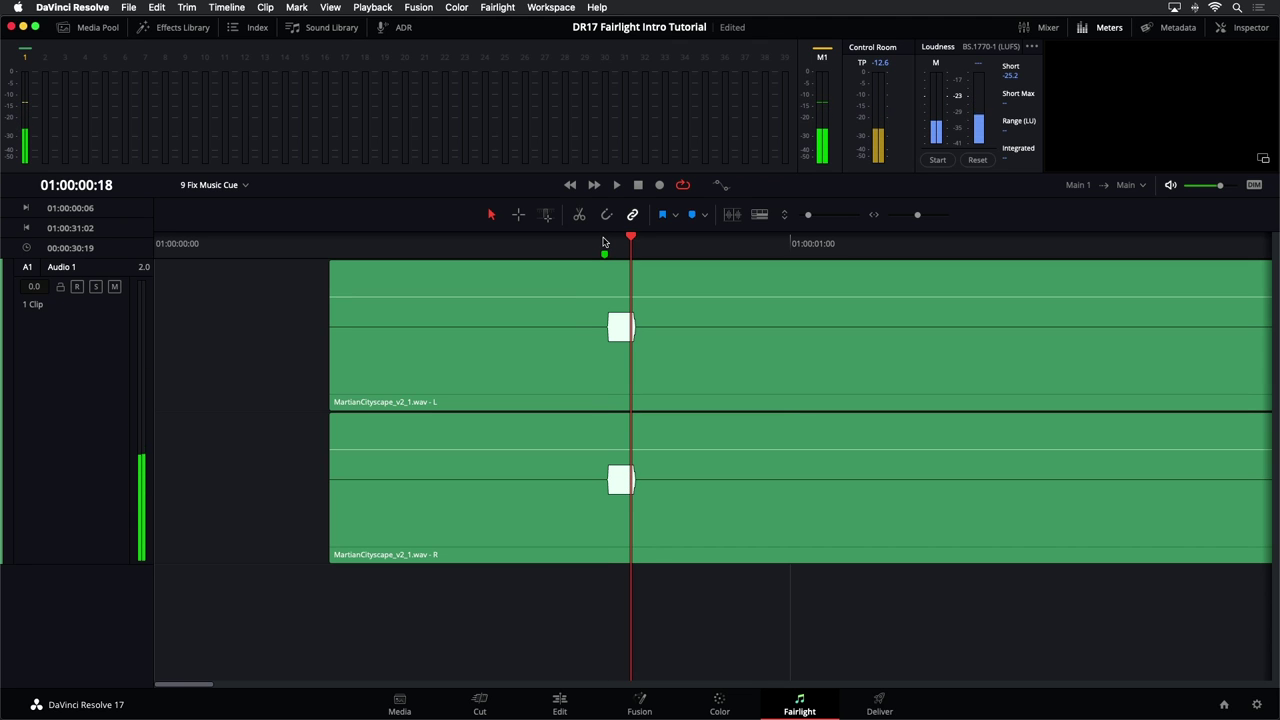
# - Examine the short tone at the green marker frame by frame and down to its individual audio samples
pyautogui.click(622, 246)
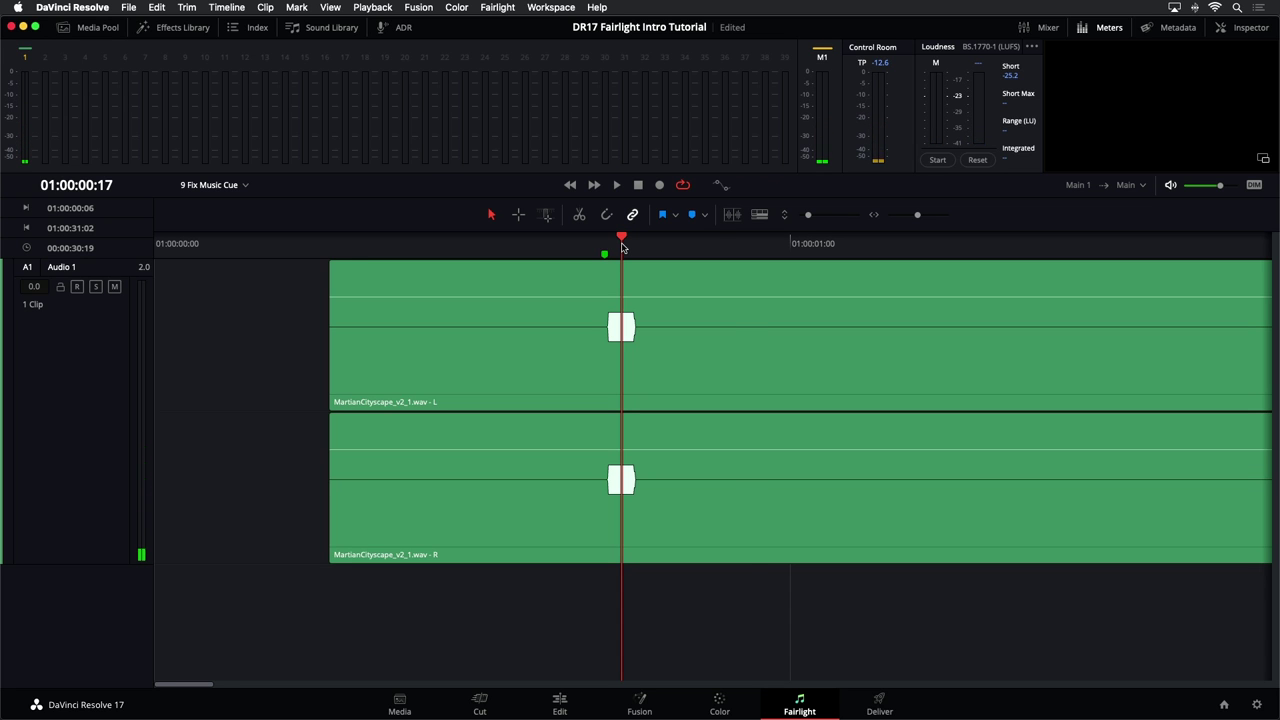
pyautogui.press('super+equal')
pyautogui.press('super+equal')
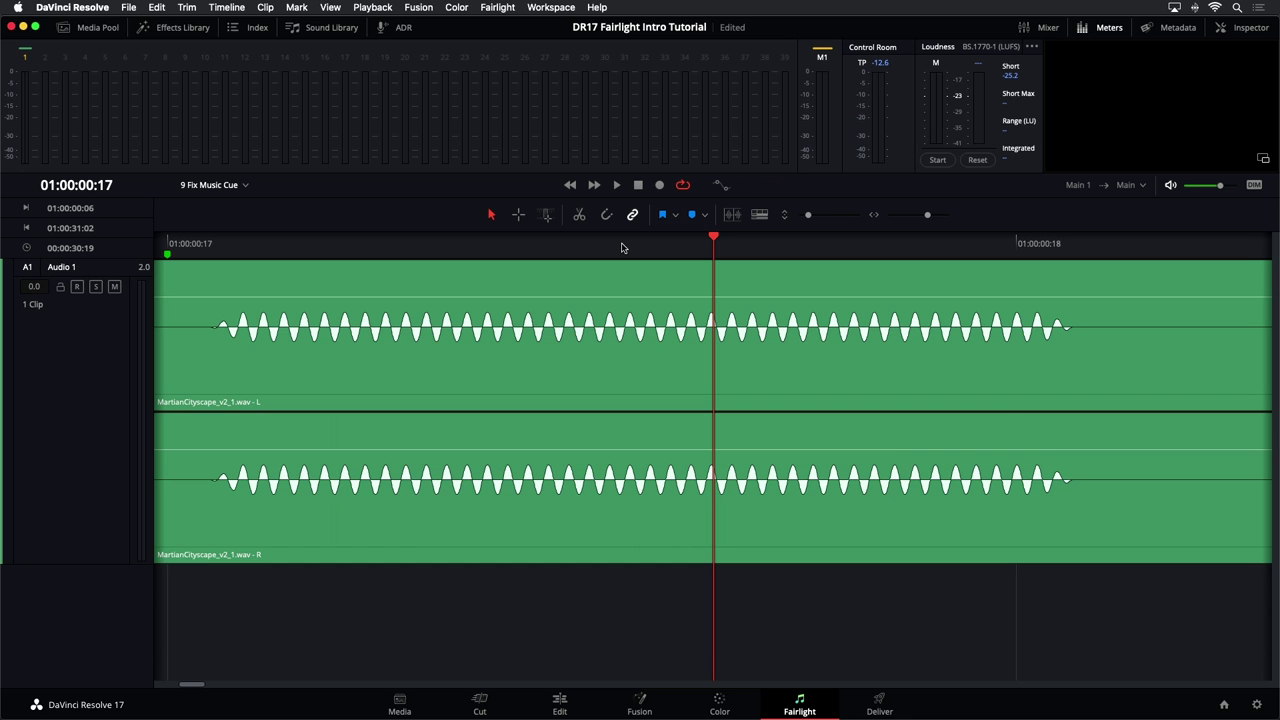
pyautogui.press('Right')
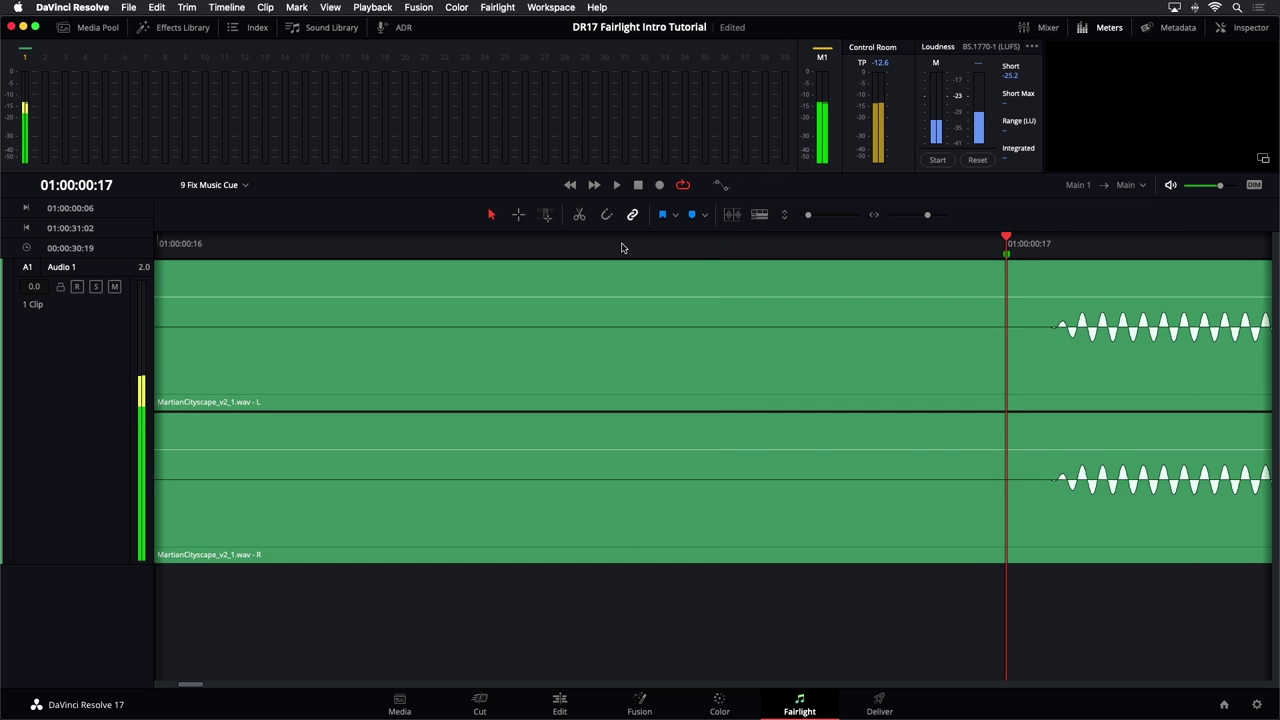
pyautogui.press('Left')
pyautogui.press('Right')
pyautogui.press('Left')
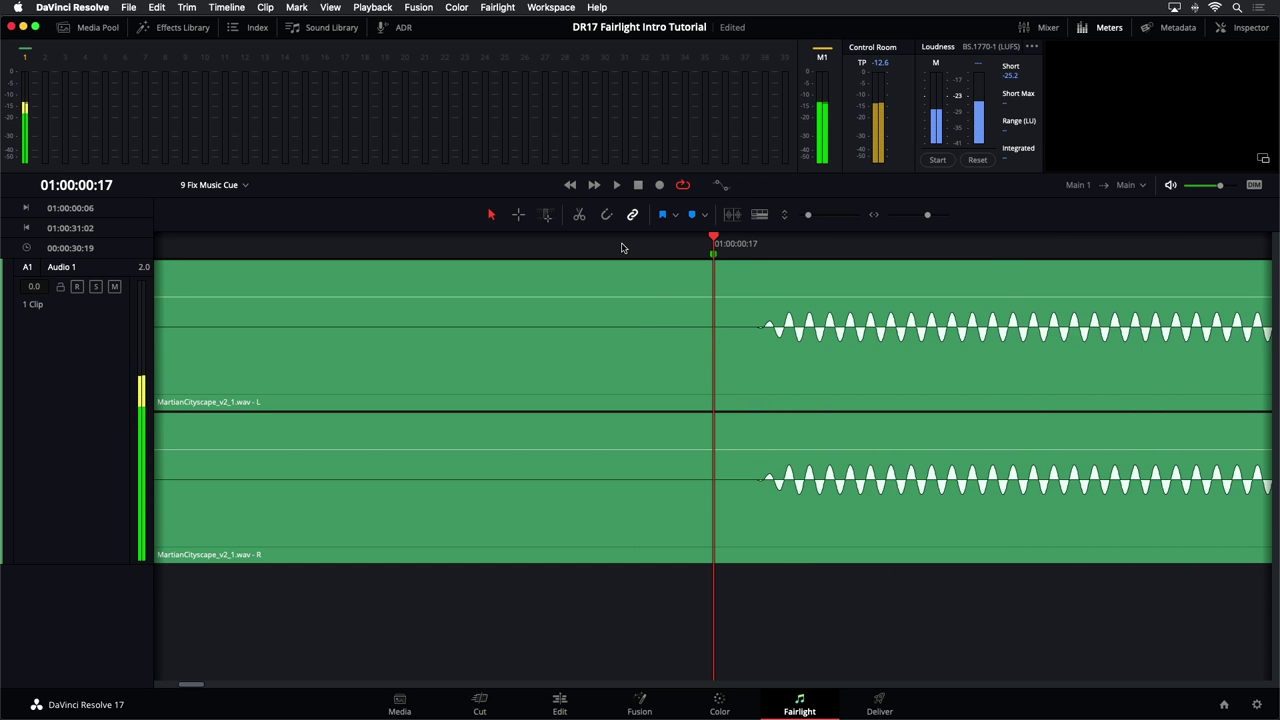
pyautogui.press('Right')
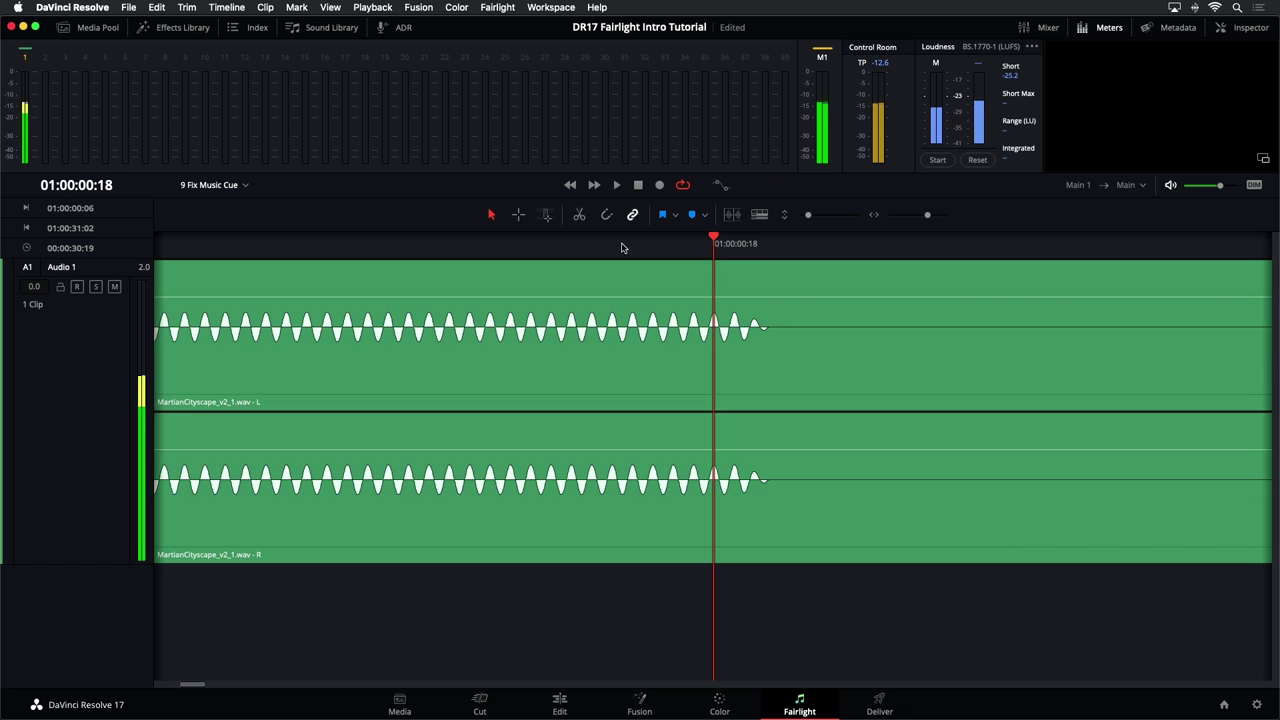
pyautogui.click(356, 244)
pyautogui.press('super+equal')
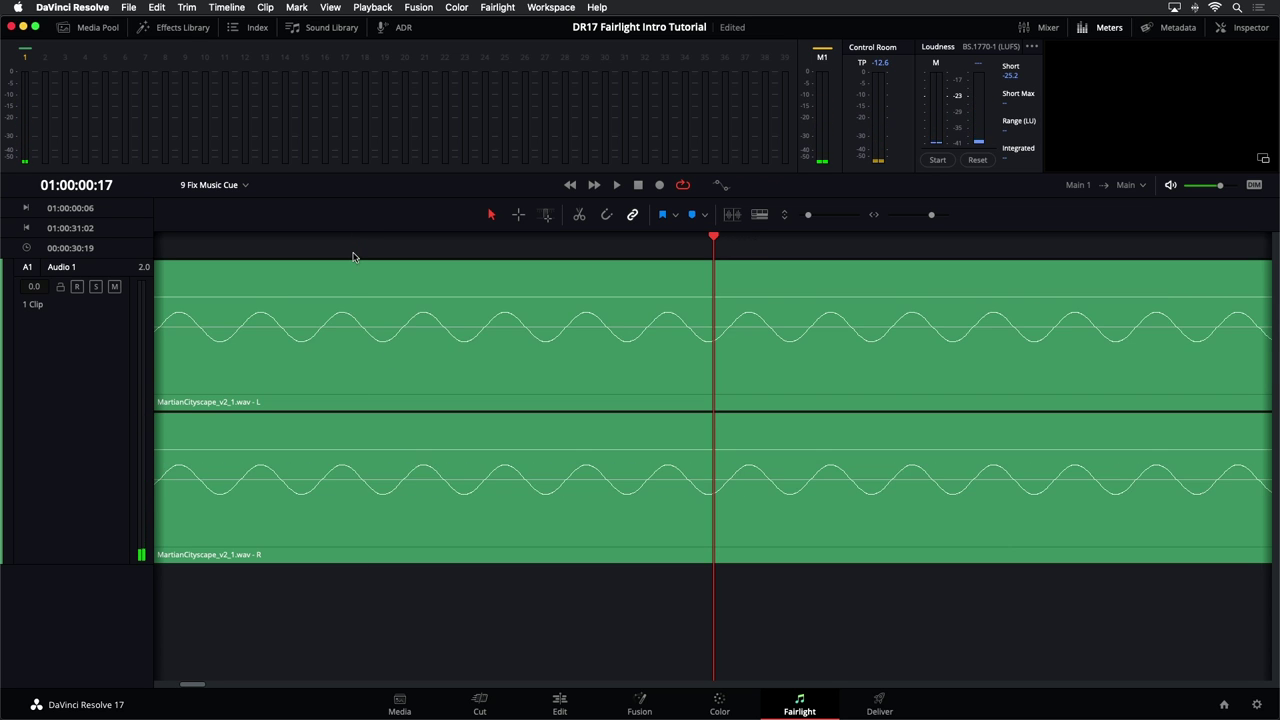
pyautogui.press('super+equal')
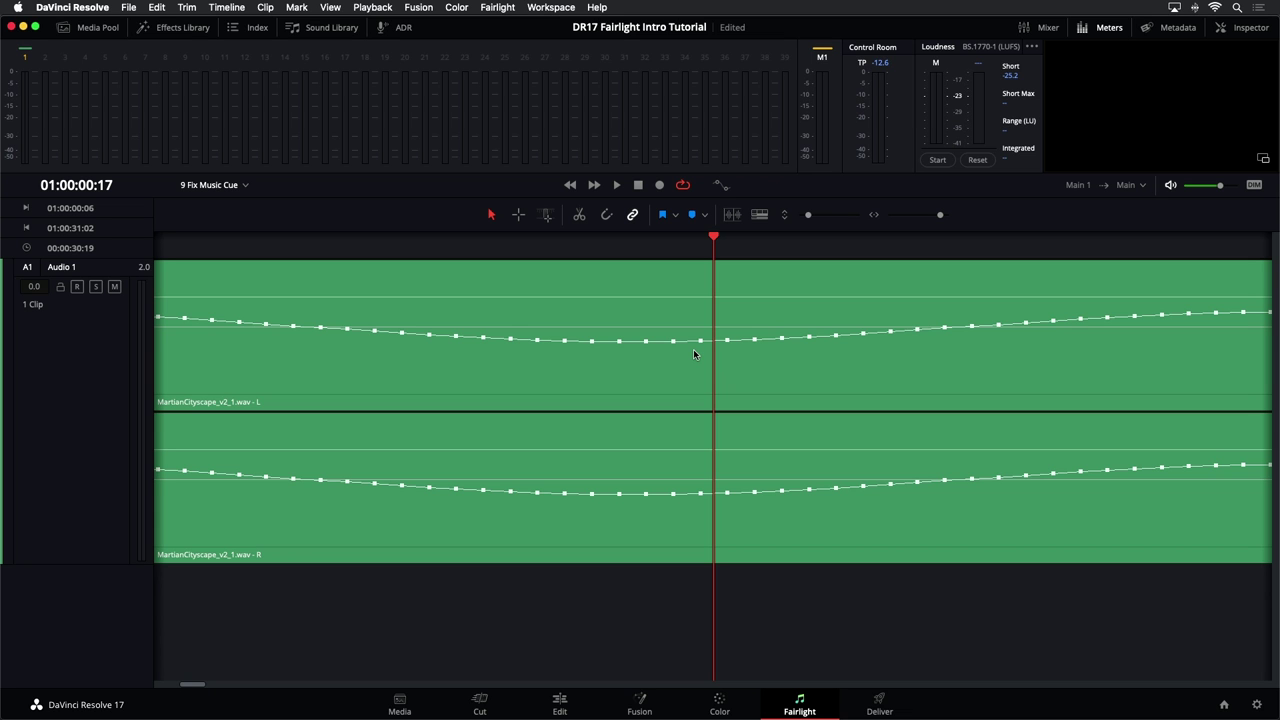
# - Bring the whole music cue into view and place the playhead at the red marker at 01:00:14:05
pyautogui.press('super+minus')
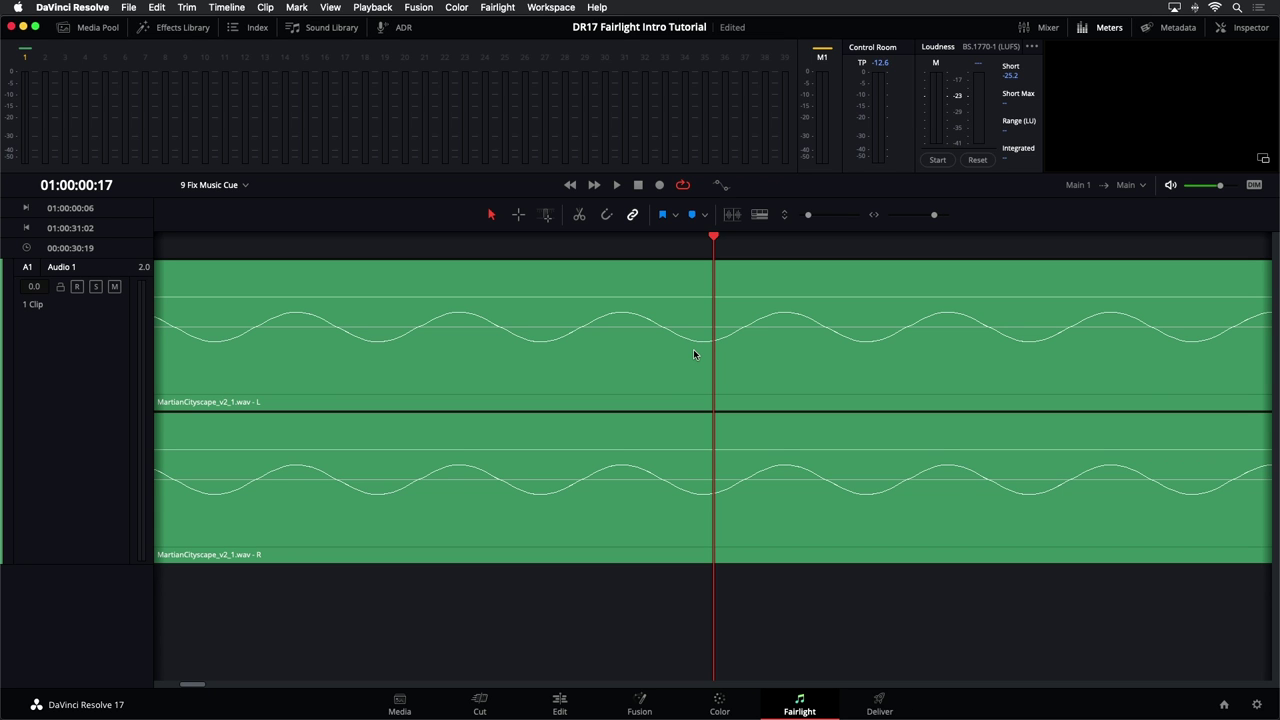
pyautogui.press('super+minus')
pyautogui.press('super+minus')
pyautogui.press('super+minus')
pyautogui.press('super+minus')
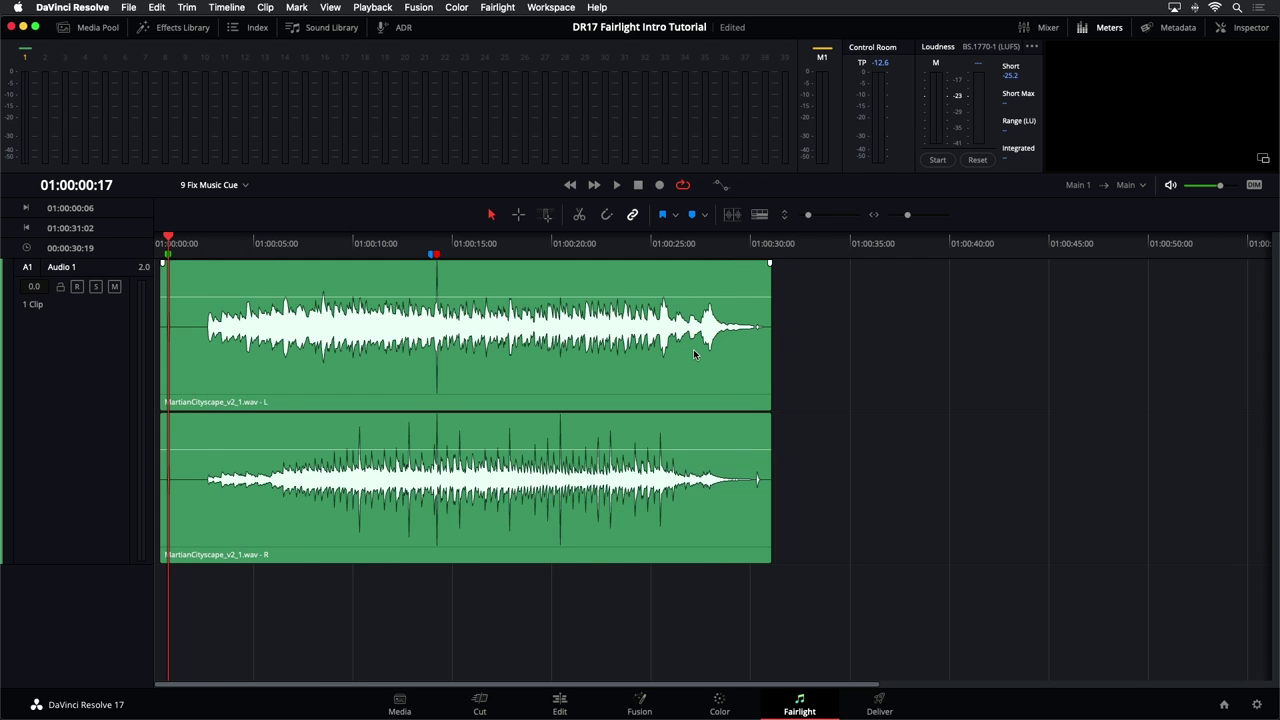
pyautogui.press('super+equal')
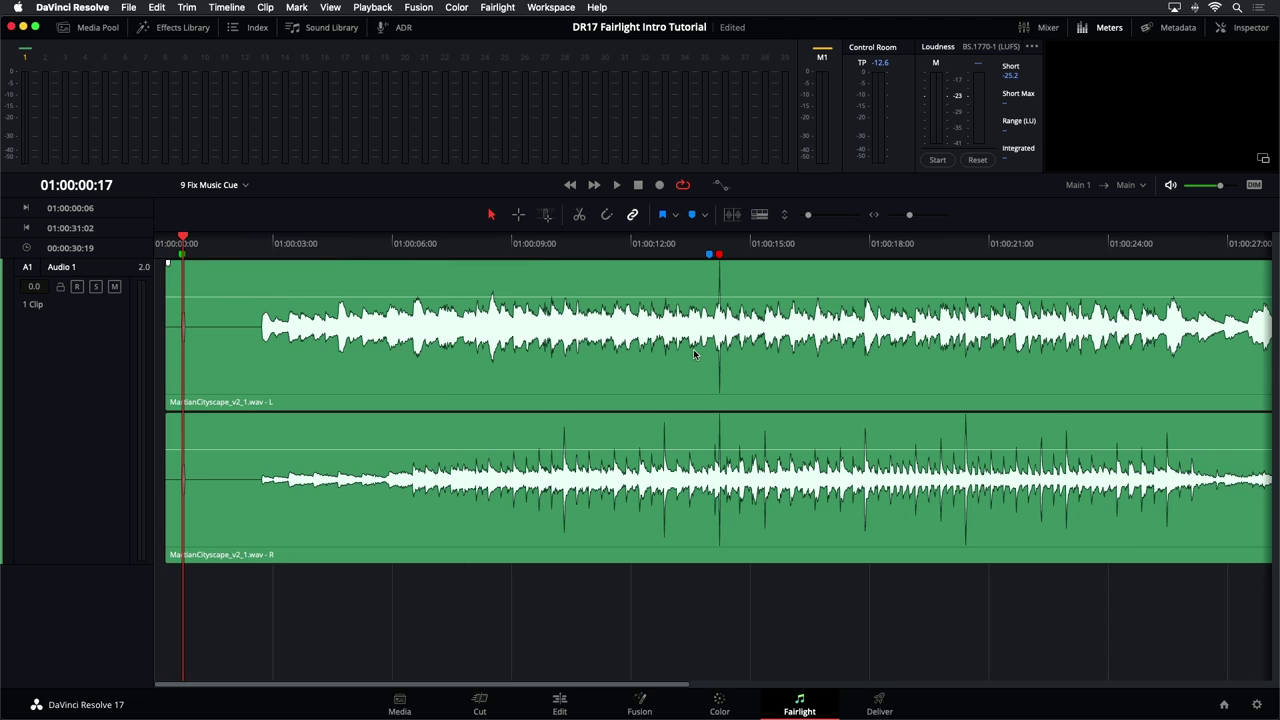
pyautogui.click(716, 243)
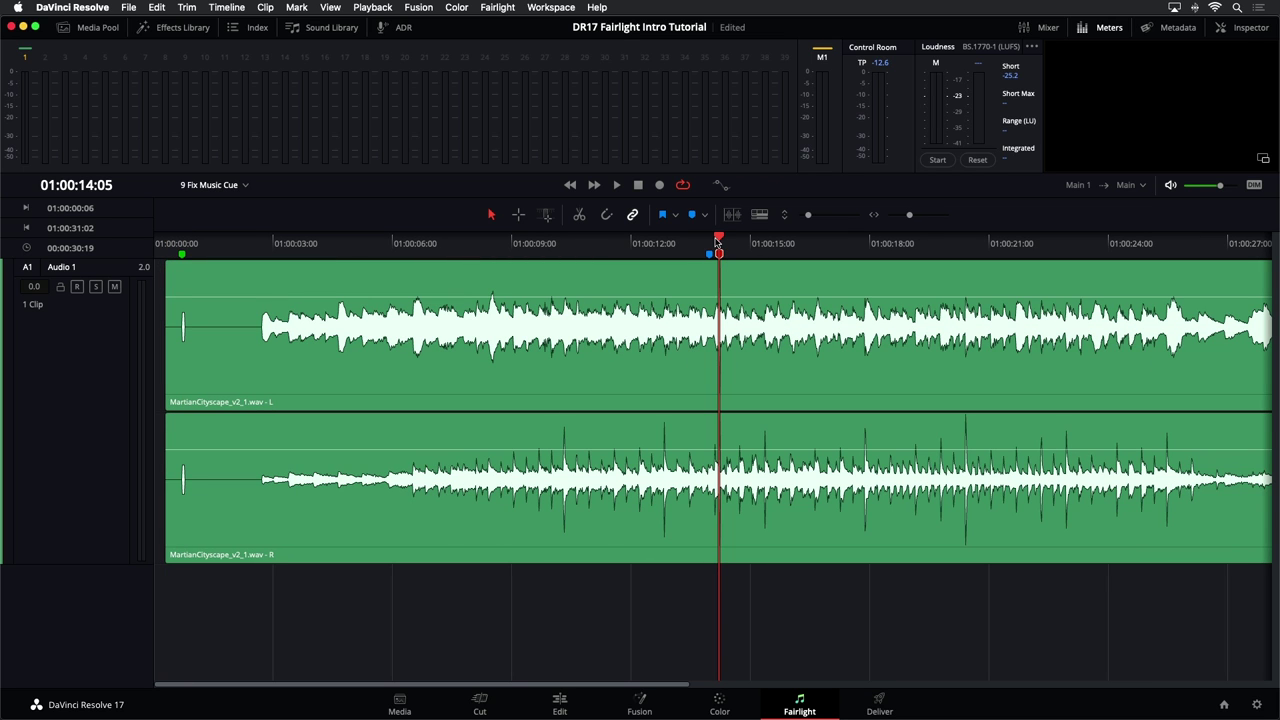
pyautogui.press('super+minus')
pyautogui.press('super+minus')
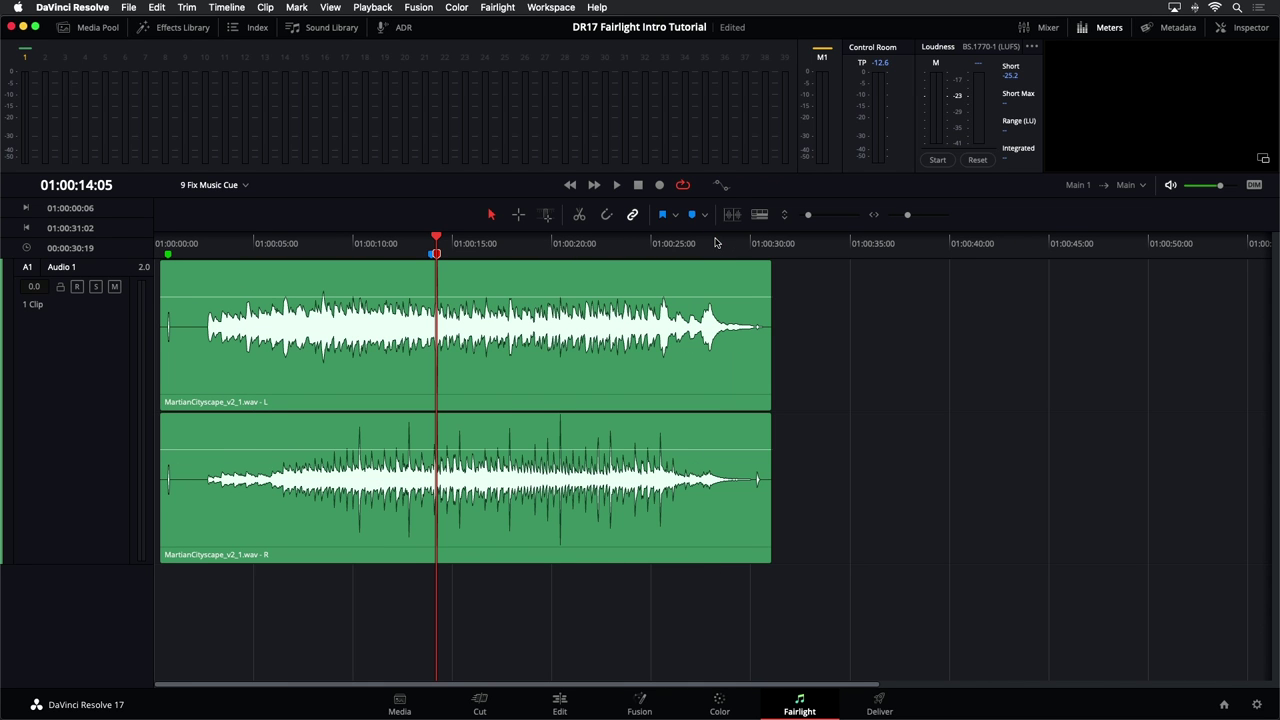
# - Play the music cue from 01:00:02:15 past the red marker, and replay the passage from the blue marker
pyautogui.click(206, 241)
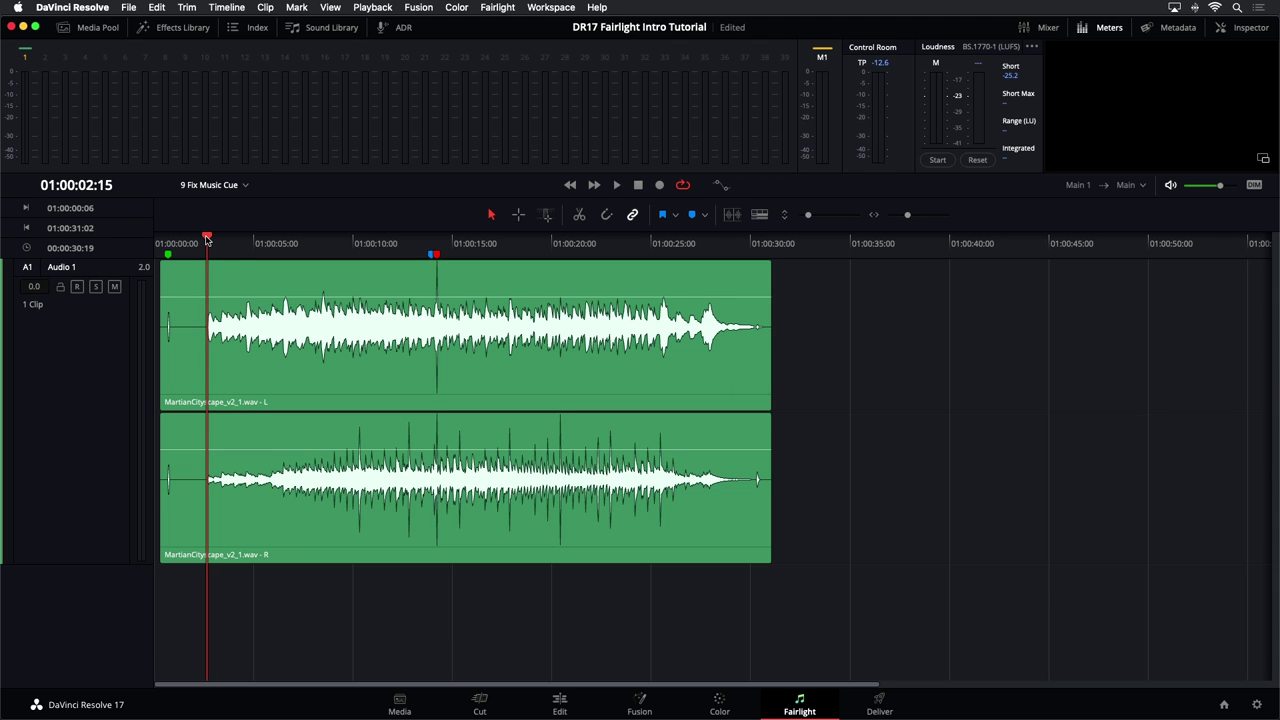
pyautogui.press('super+equal')
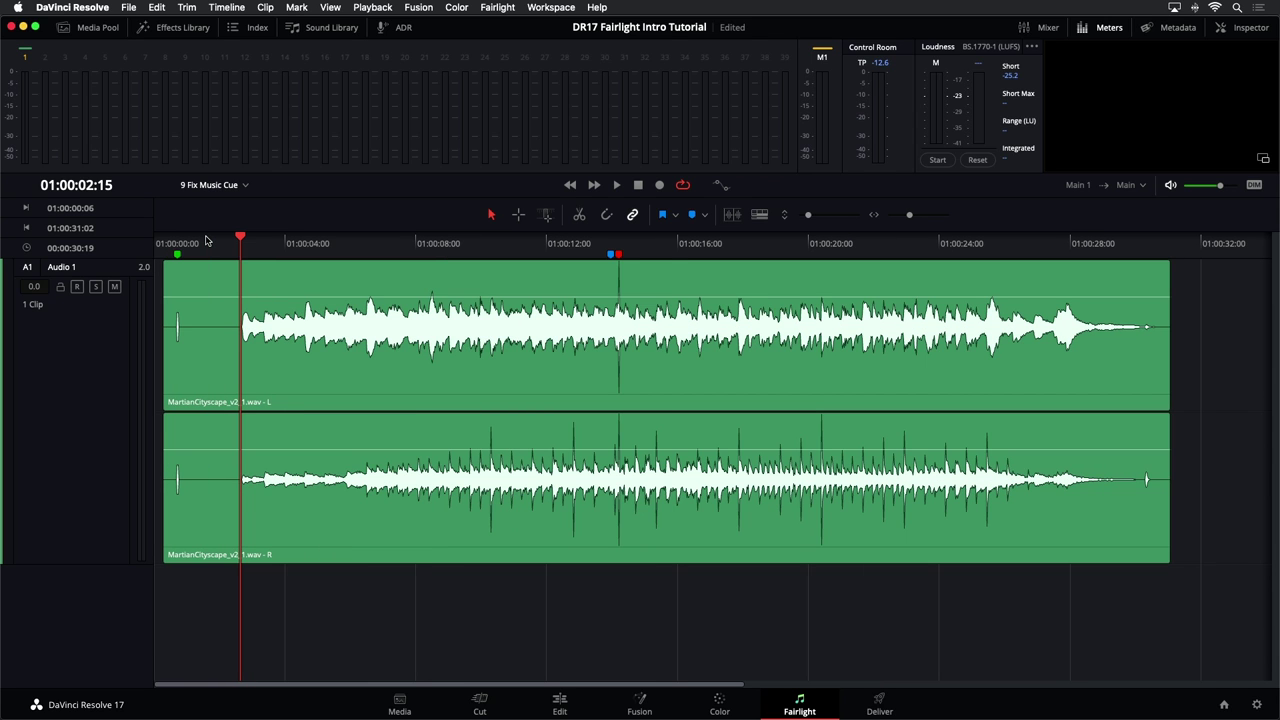
pyautogui.press('space')
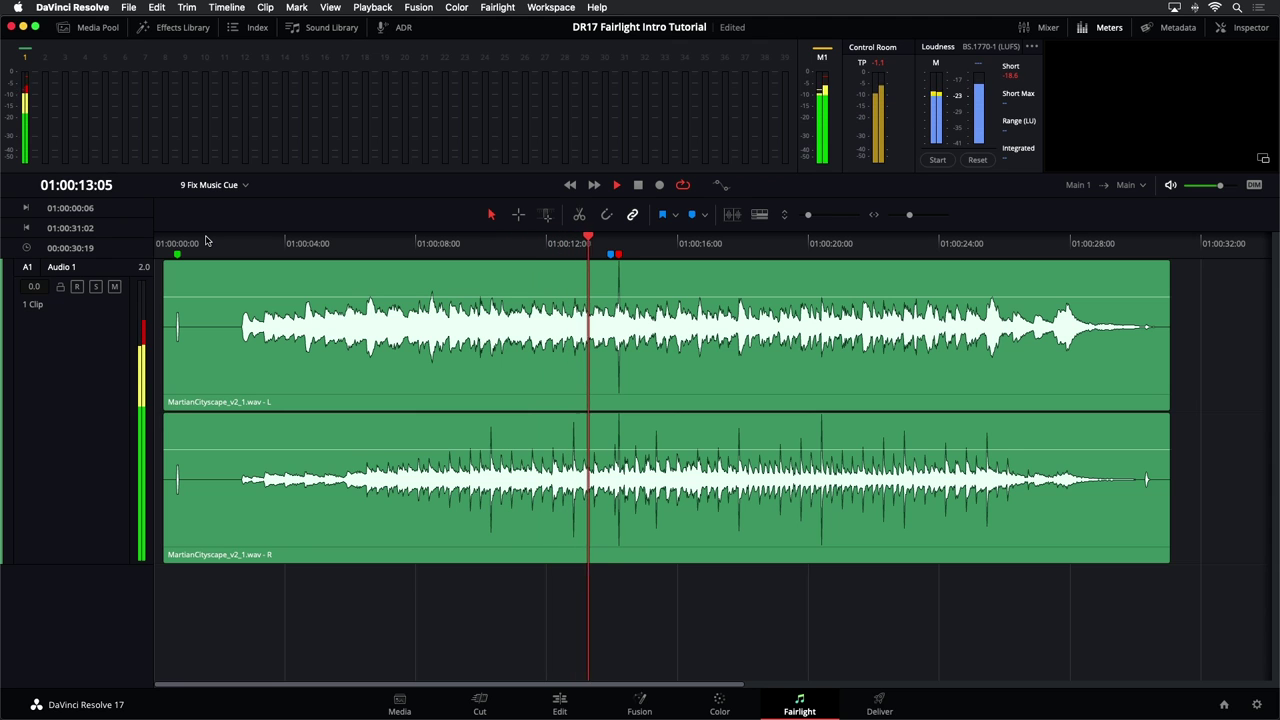
pyautogui.press('space')
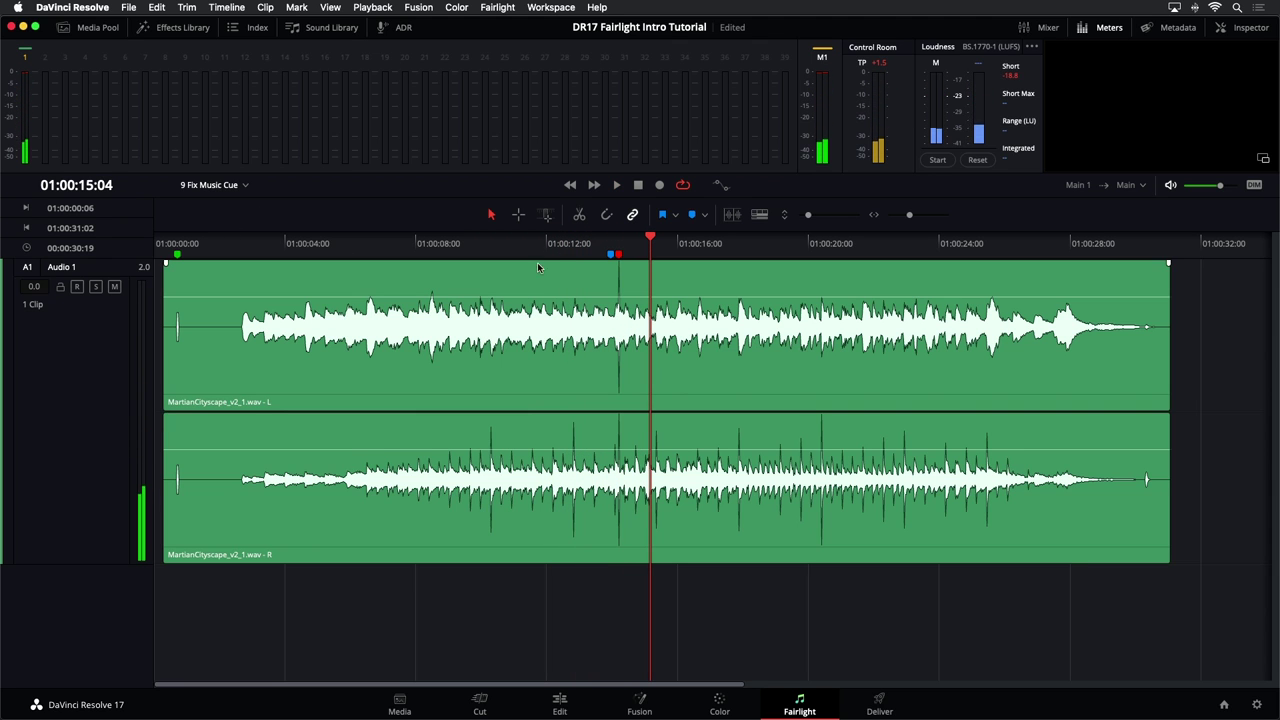
pyautogui.click(613, 248)
pyautogui.press('space')
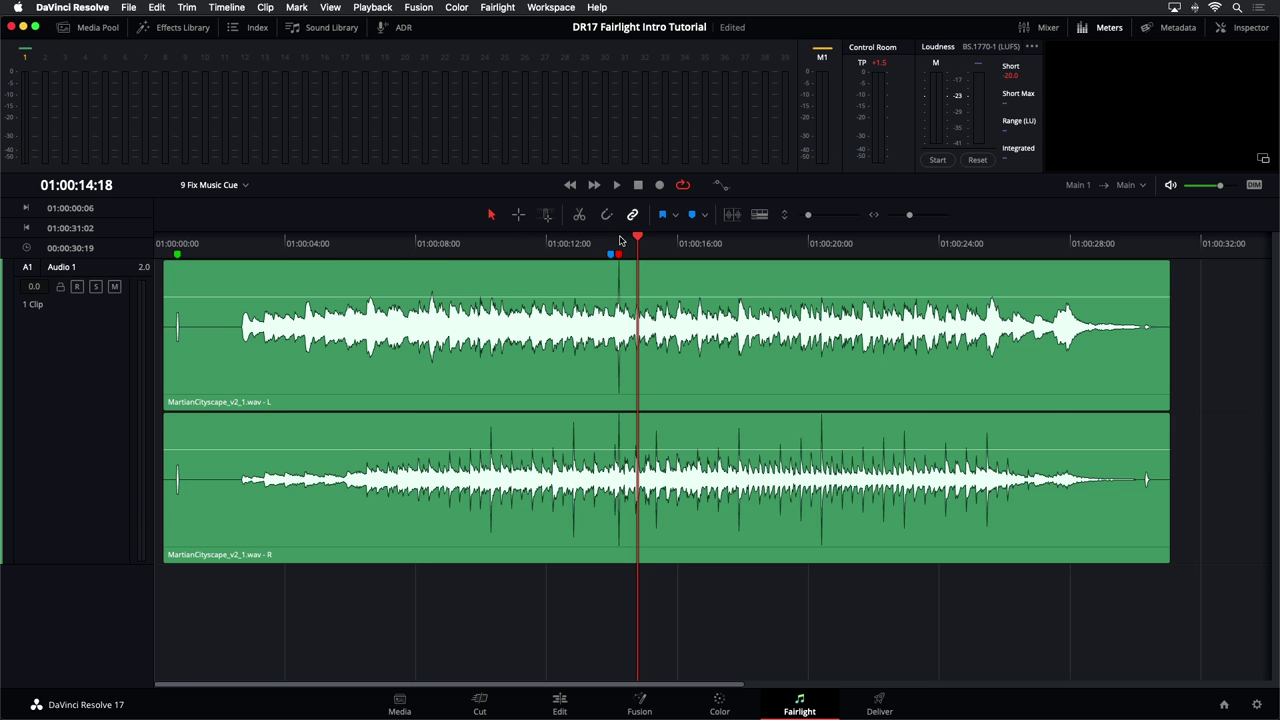
# - Place the playhead exactly on the sharp waveform spike just after the red marker, at 01:00:14:05
pyautogui.click(618, 241)
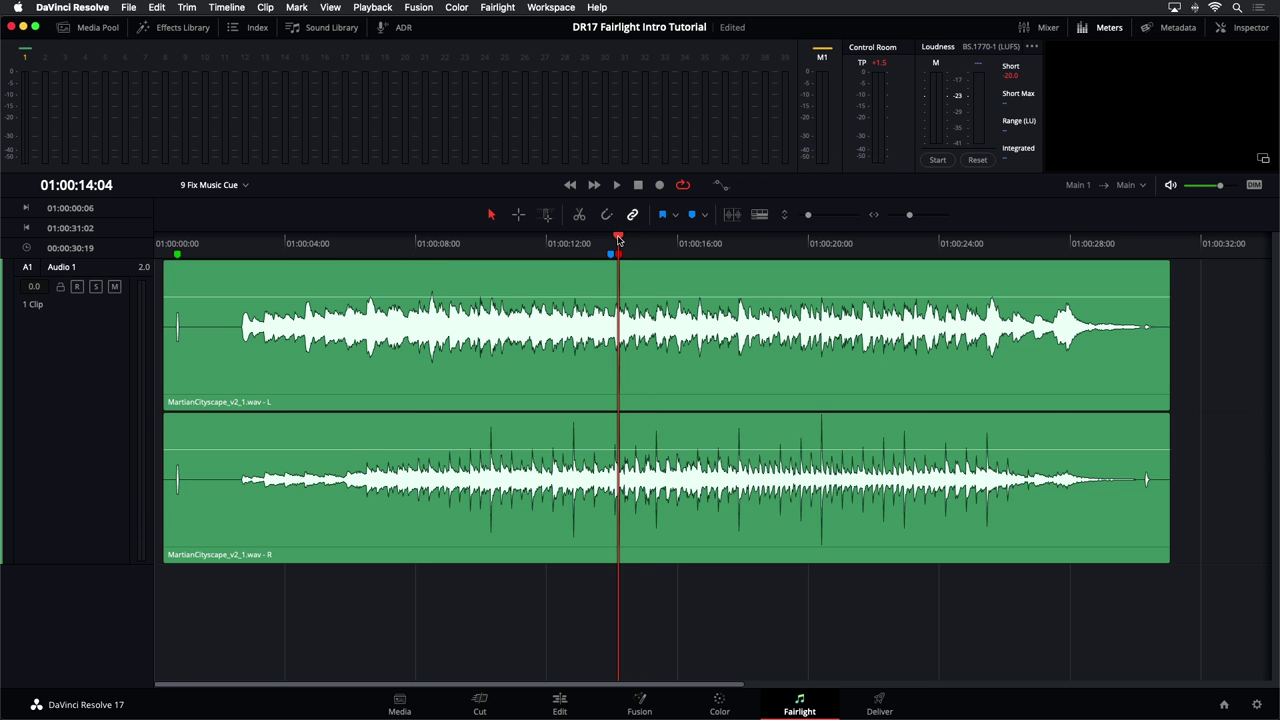
pyautogui.press('super+equal')
pyautogui.press('super+equal')
pyautogui.press('super+equal')
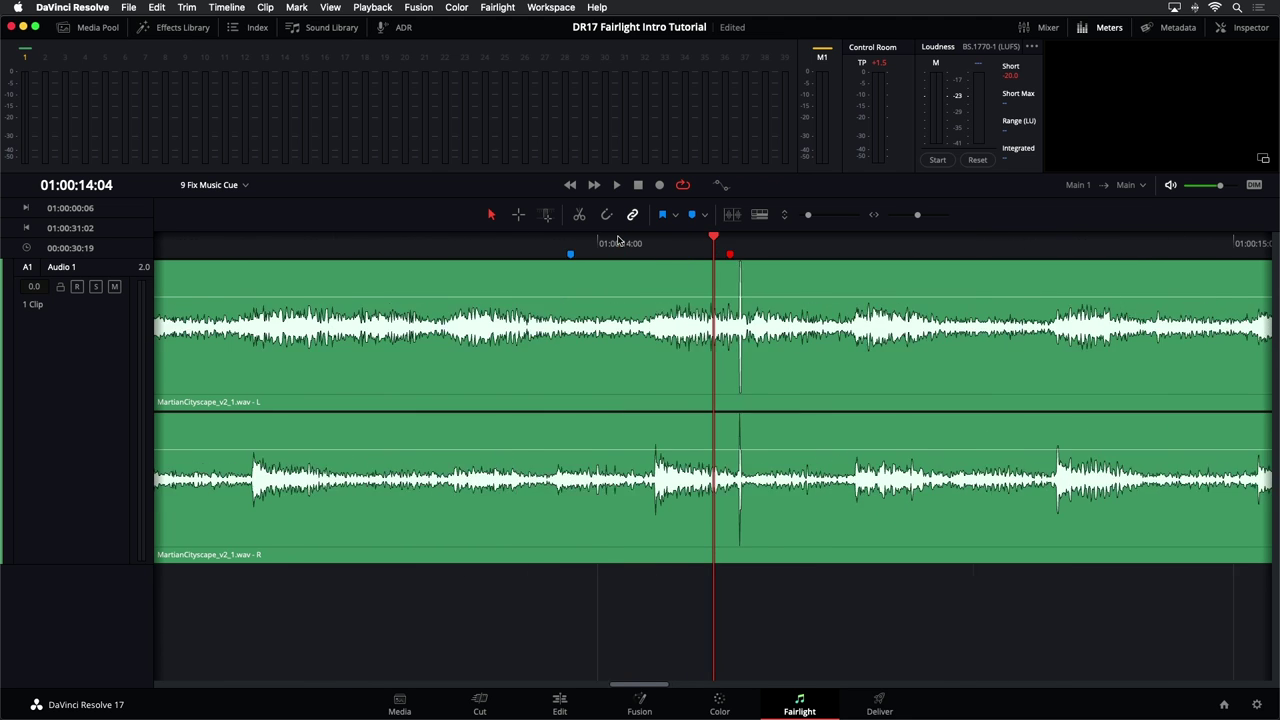
pyautogui.press('super+minus')
pyautogui.press('super+minus')
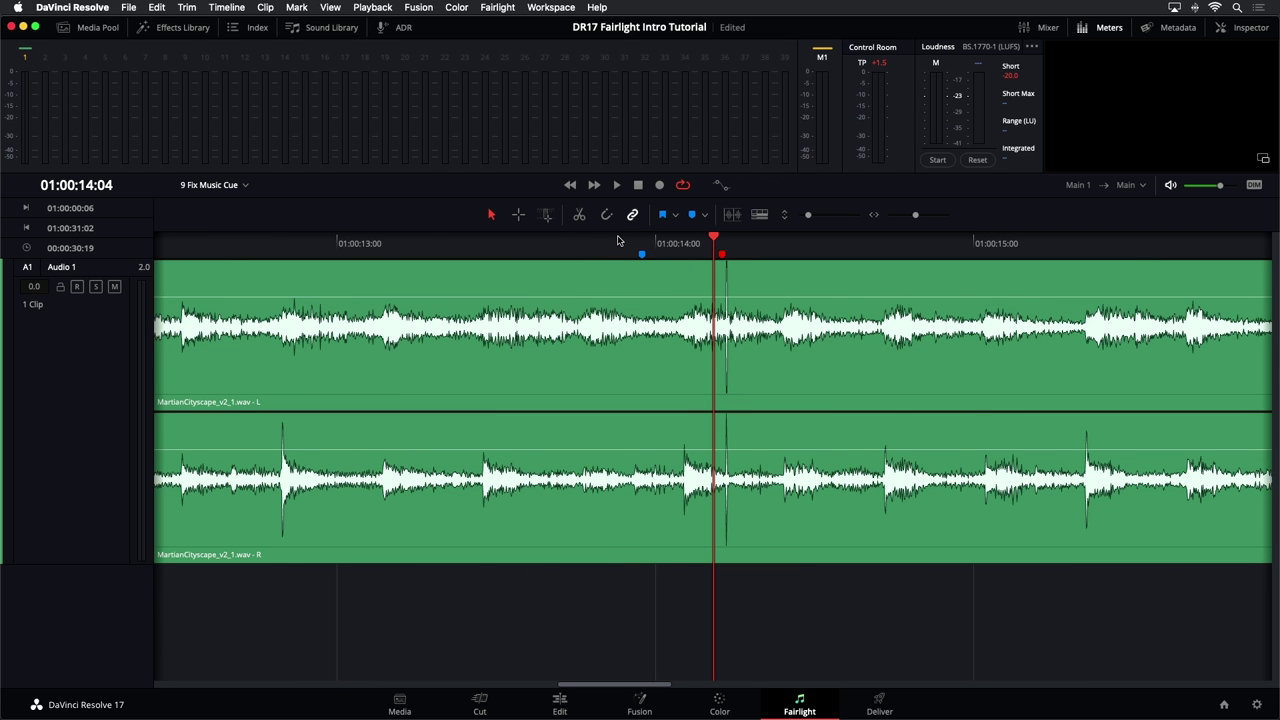
pyautogui.click(727, 249)
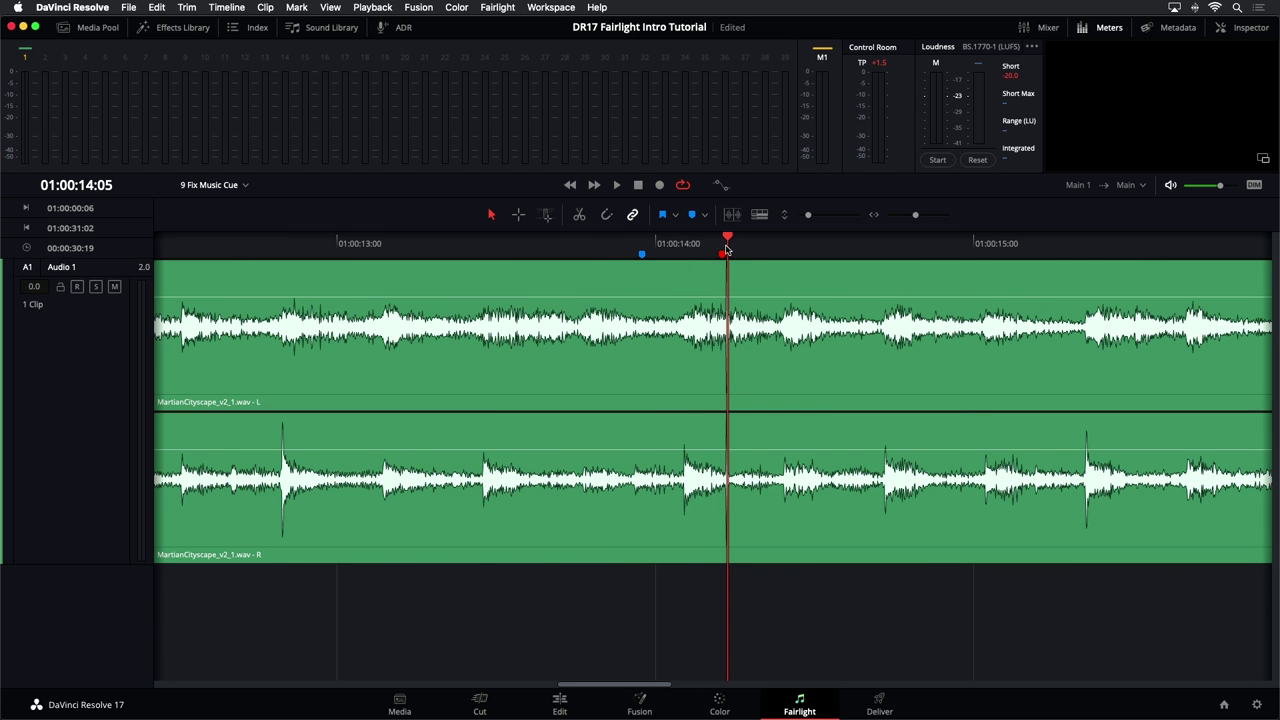
pyautogui.press('super+equal')
pyautogui.press('super+equal')
pyautogui.press('super+equal')
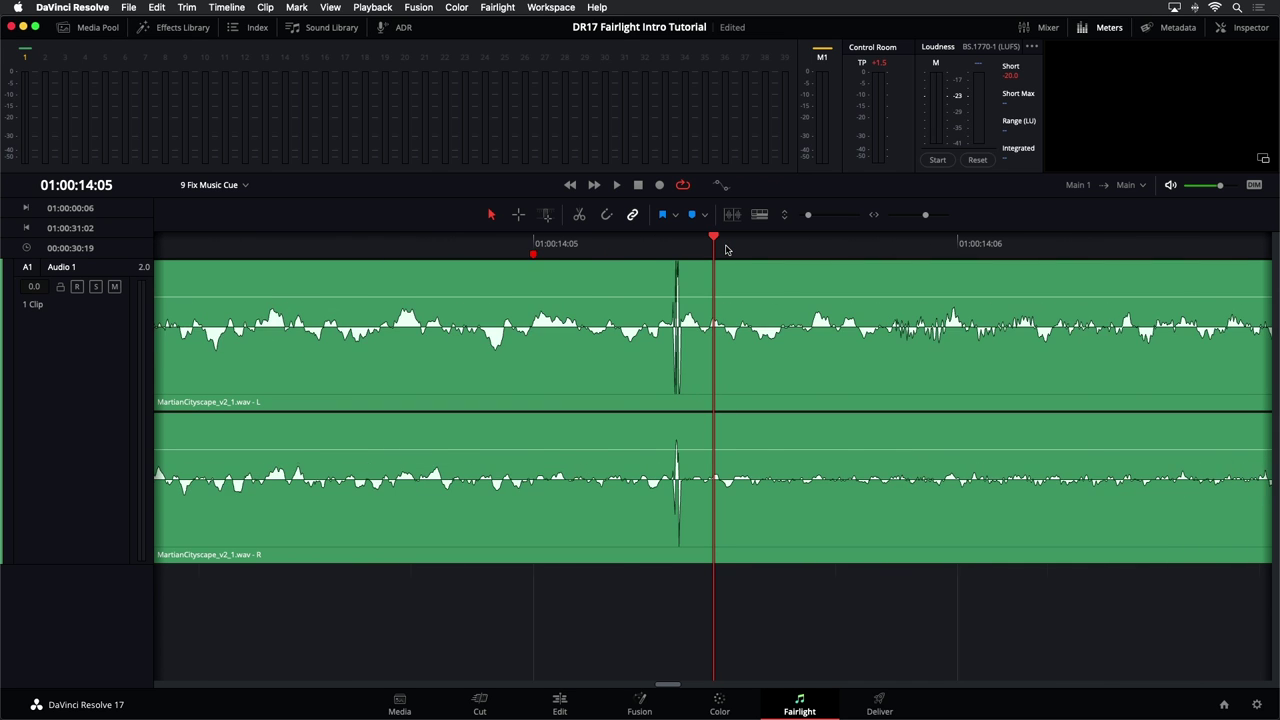
pyautogui.press('super+equal')
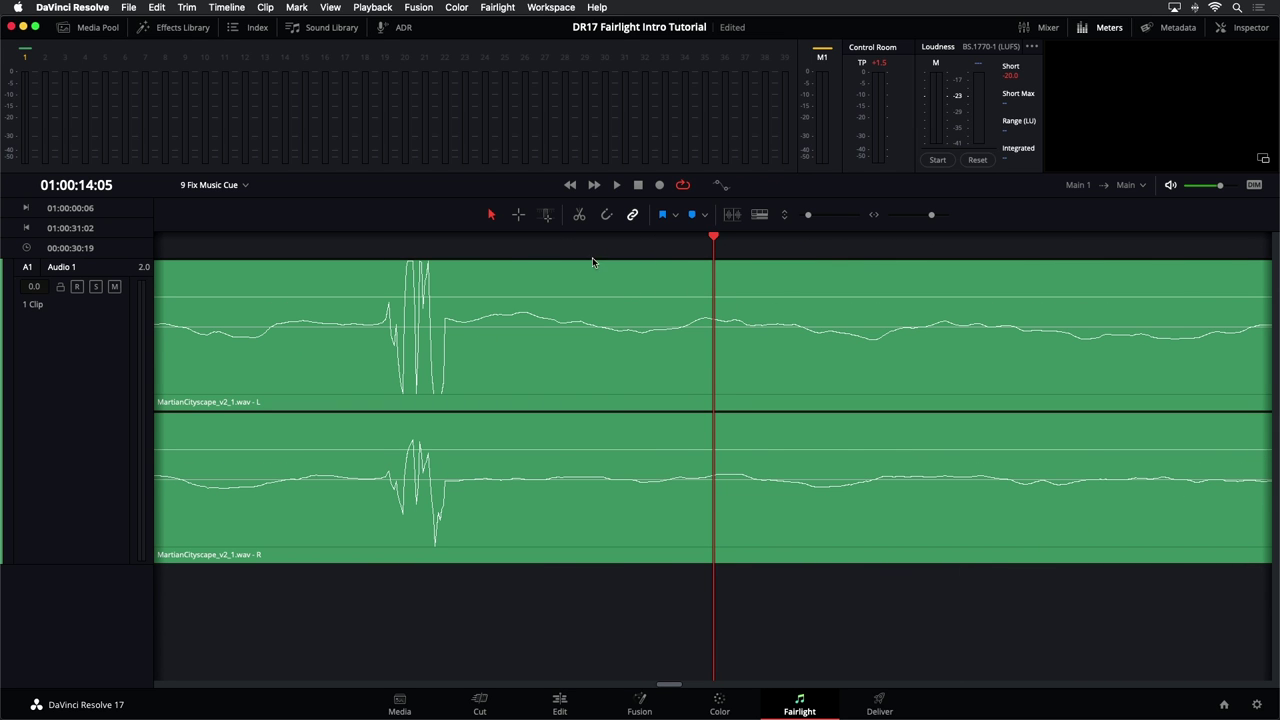
pyautogui.moveTo(400, 241); pyautogui.dragTo(411, 240)
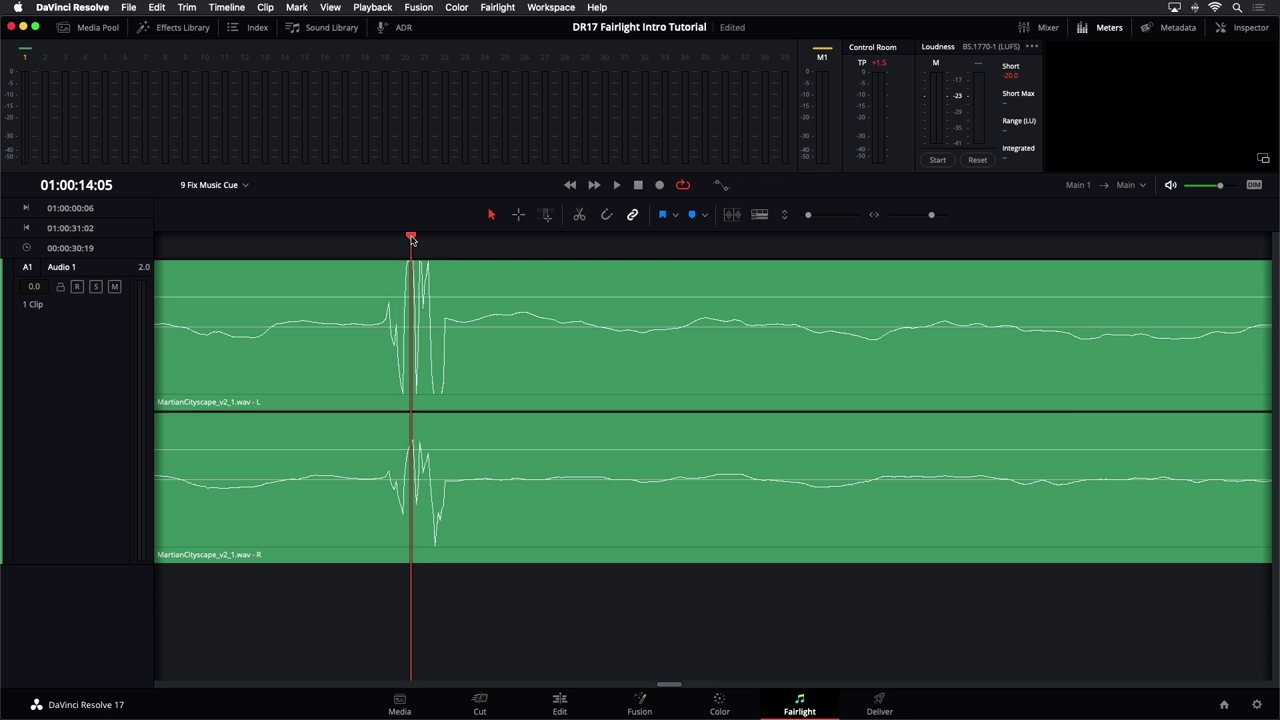
pyautogui.press('super+minus')
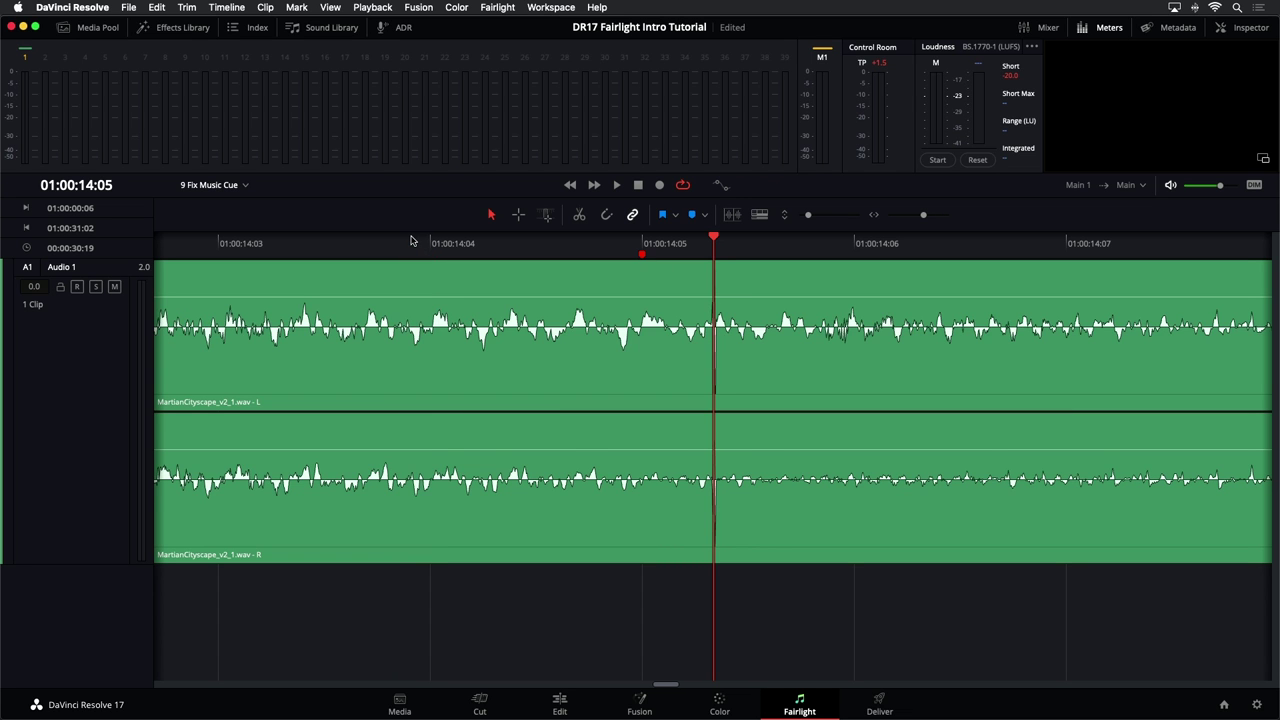
# - Examine the click at 01:00:14:05 at different magnifications, down to its individual audio samples in both channels
pyautogui.press('super+equal')
pyautogui.press('super+equal')
pyautogui.press('super+equal')
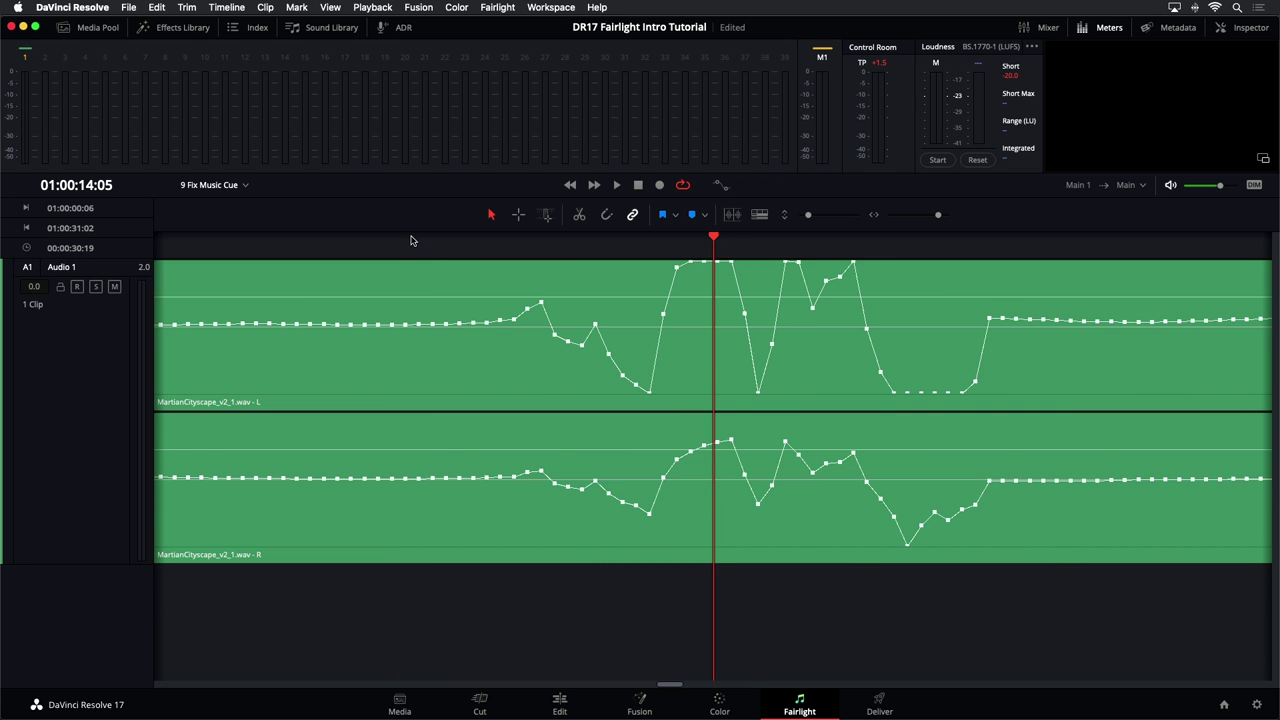
pyautogui.press('super+minus')
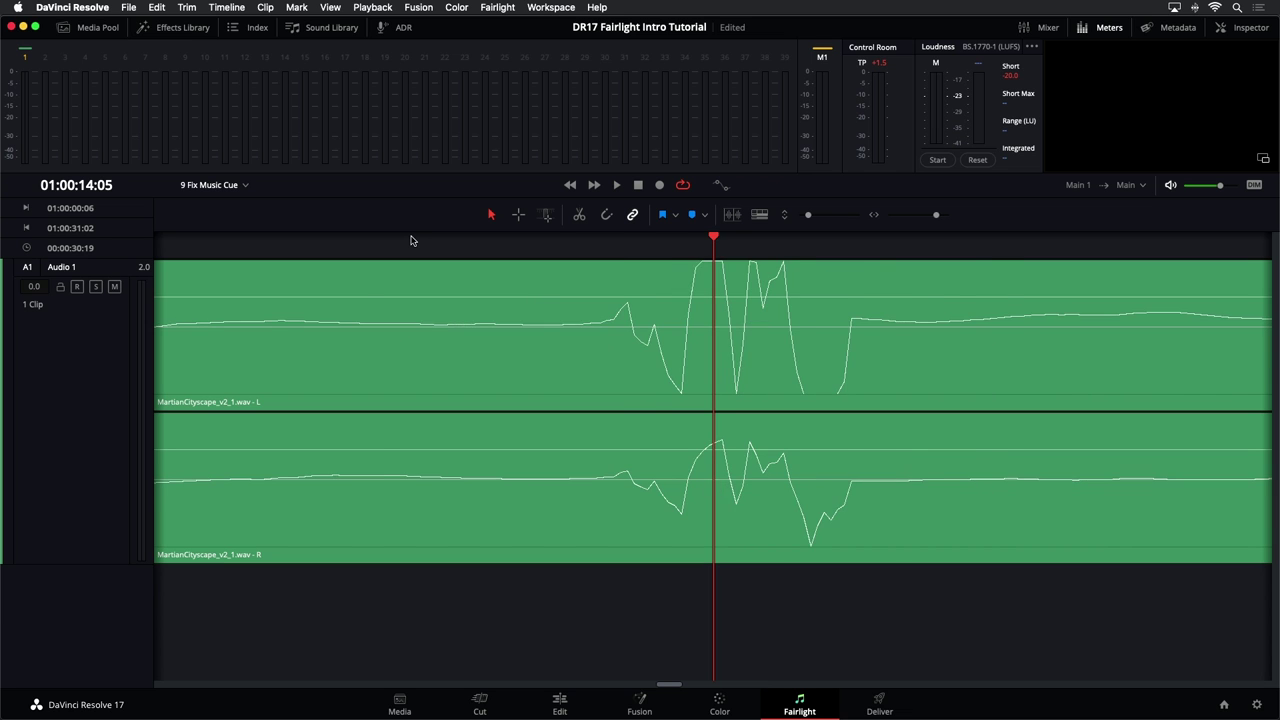
pyautogui.press('super+equal')
pyautogui.press('super+equal')
pyautogui.press('super+minus')
pyautogui.press('super+minus')
pyautogui.press('super+minus')
pyautogui.press('super+equal')
pyautogui.press('super+equal')
pyautogui.press('super+equal')
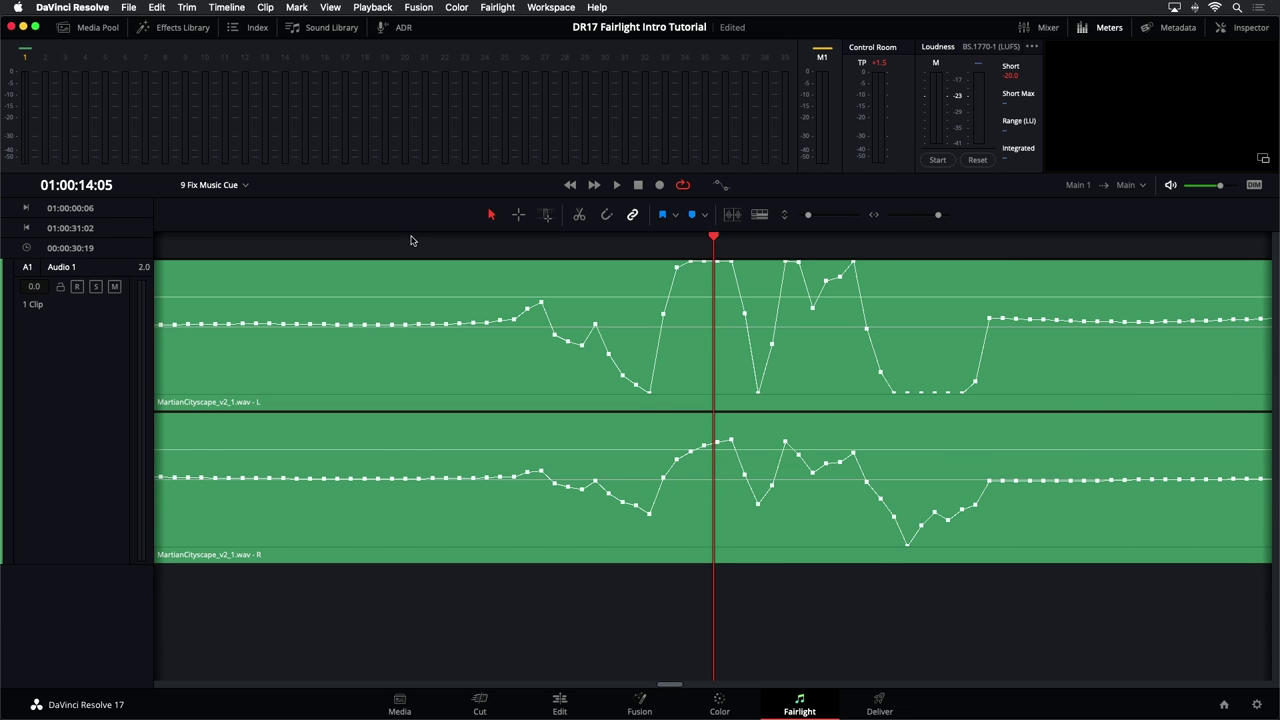
pyautogui.press('super+minus')
pyautogui.press('super+minus')
pyautogui.press('super+minus')
pyautogui.press('super+equal')
pyautogui.press('super+equal')
pyautogui.press('super+equal')
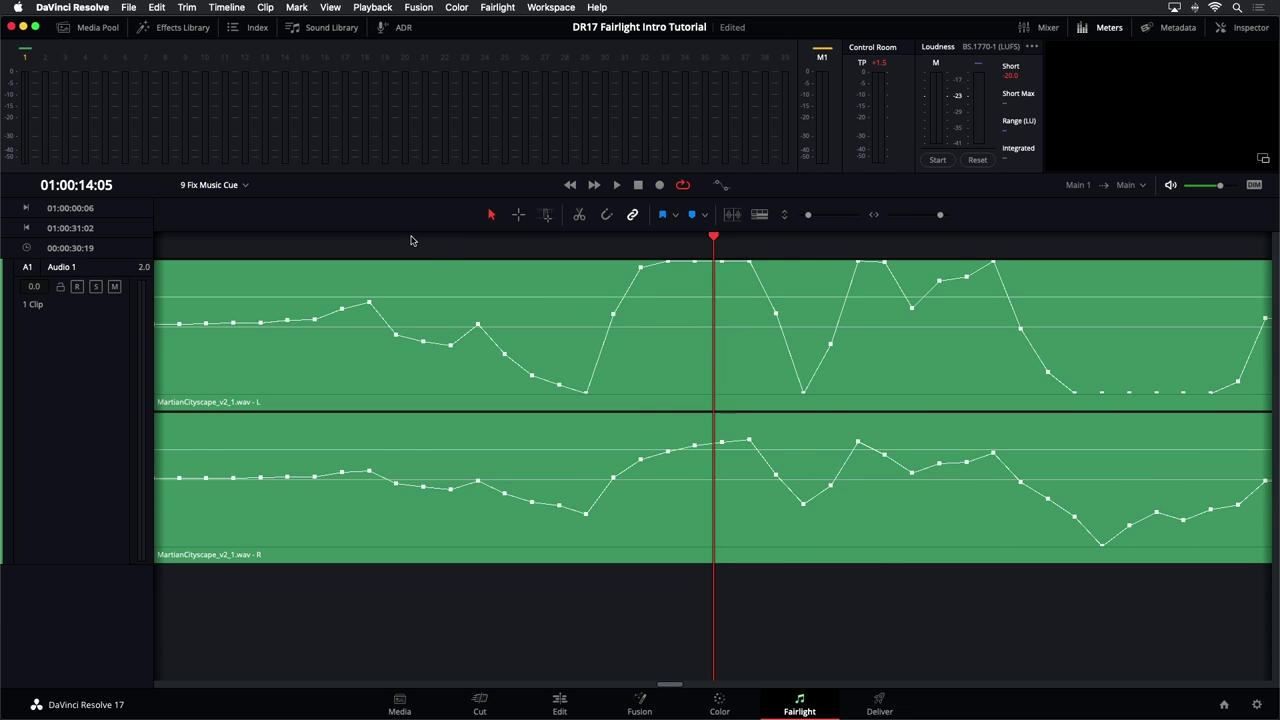
pyautogui.press('super+minus')
pyautogui.press('super+minus')
pyautogui.press('super+minus')
pyautogui.press('super+minus')
pyautogui.press('super+equal')
pyautogui.press('super+equal')
pyautogui.press('super+equal')
pyautogui.press('super+minus')
pyautogui.press('super+minus')
pyautogui.press('super+equal')
pyautogui.press('super+equal')
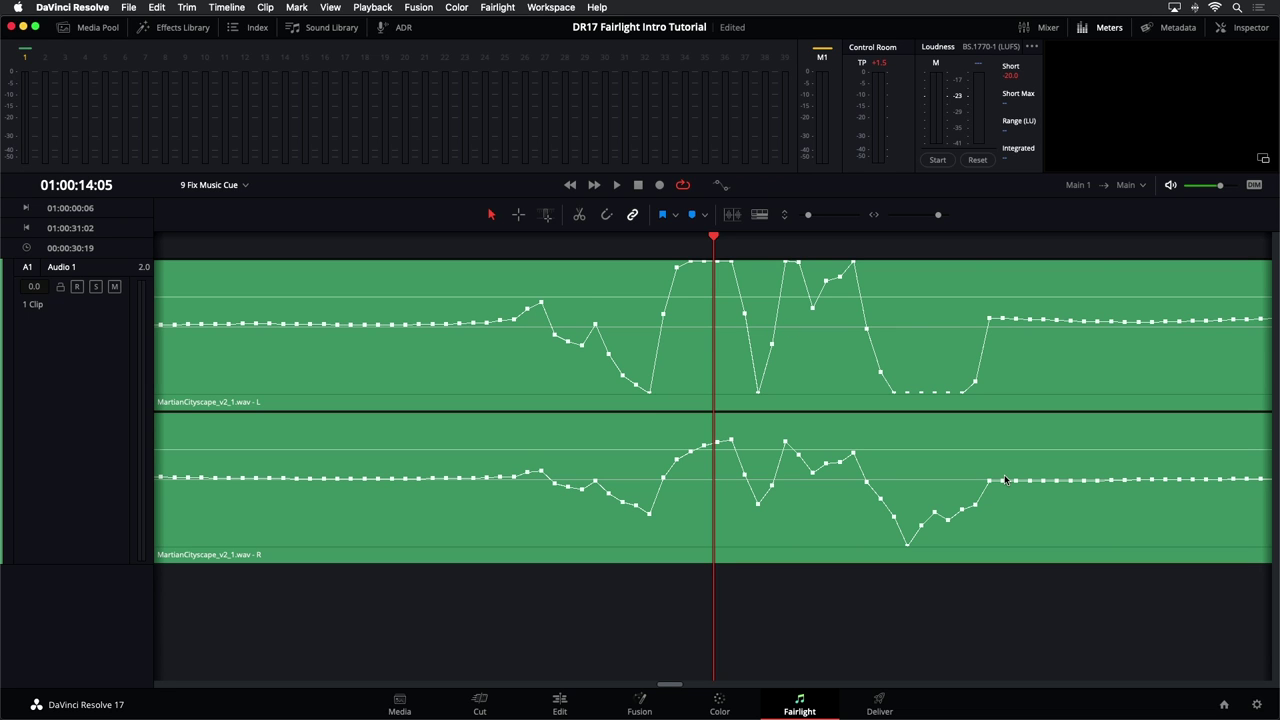
# - Redraw the click's audio samples as a nearly flat line along the center of the waveform in both the L and R channels
pyautogui.click(487, 325)
pyautogui.moveTo(505, 327)
pyautogui.mouseDown()
pyautogui.moveTo(1006, 321)
pyautogui.moveTo(468, 323)
pyautogui.mouseUp()
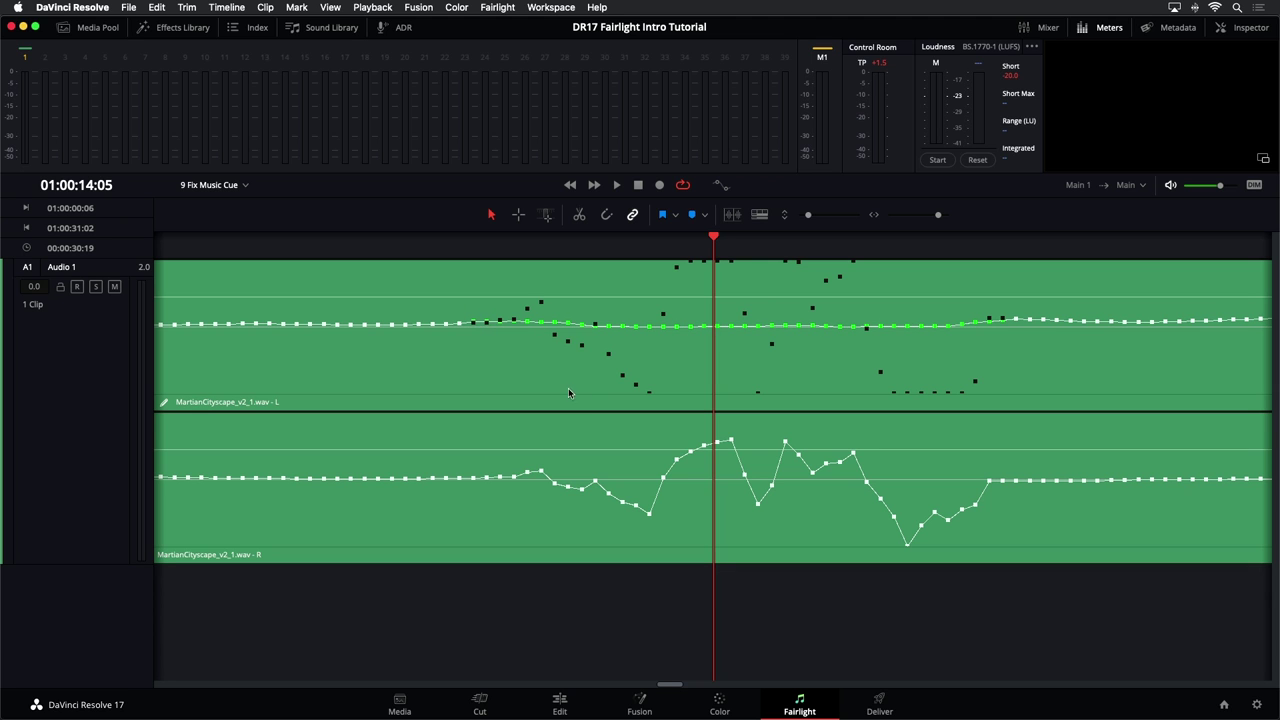
pyautogui.moveTo(509, 476); pyautogui.dragTo(991, 480)
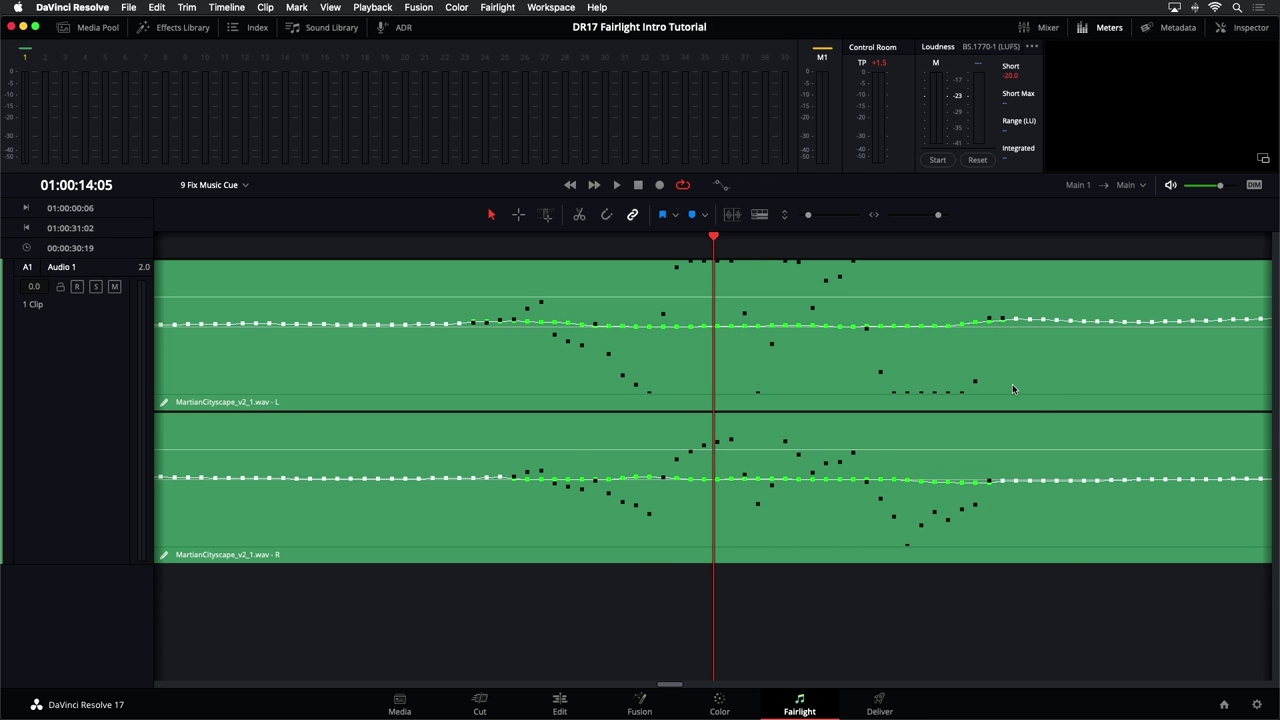
# - Bring the whole music cue into view and play the repaired passage from before the blue marker to past the red marker
pyautogui.hotkey('shift', 'z')
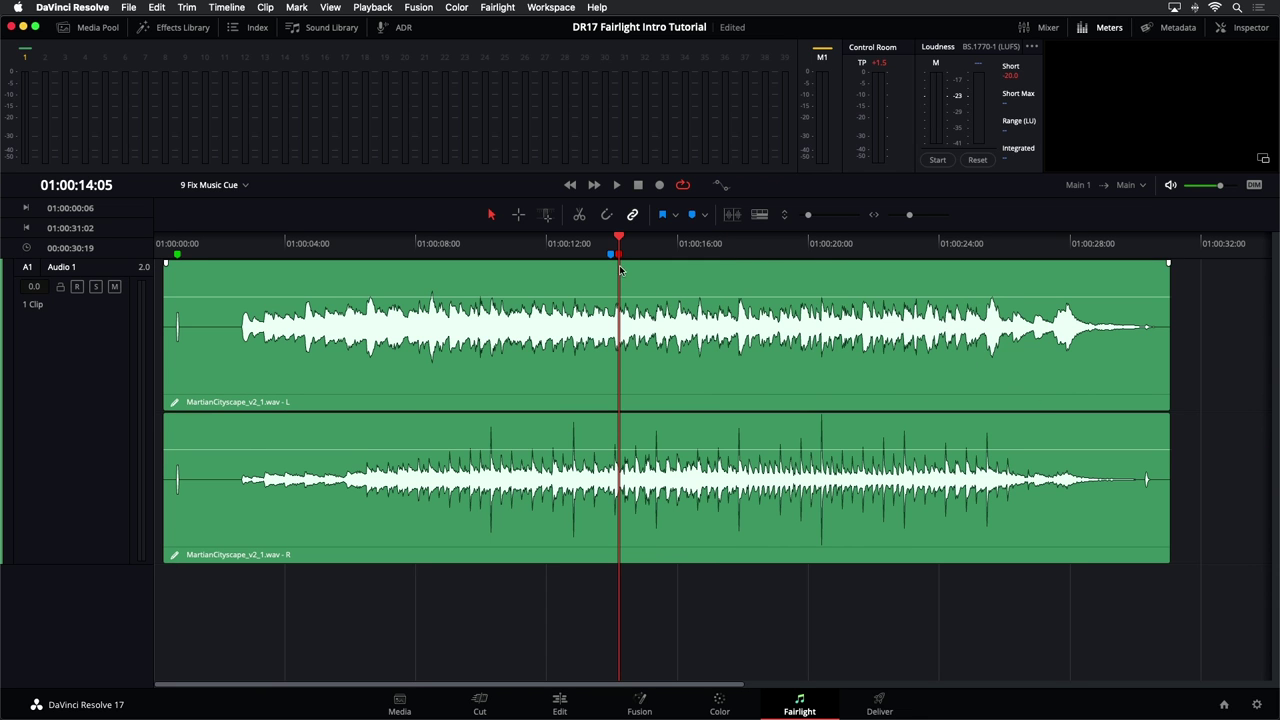
pyautogui.click(563, 243)
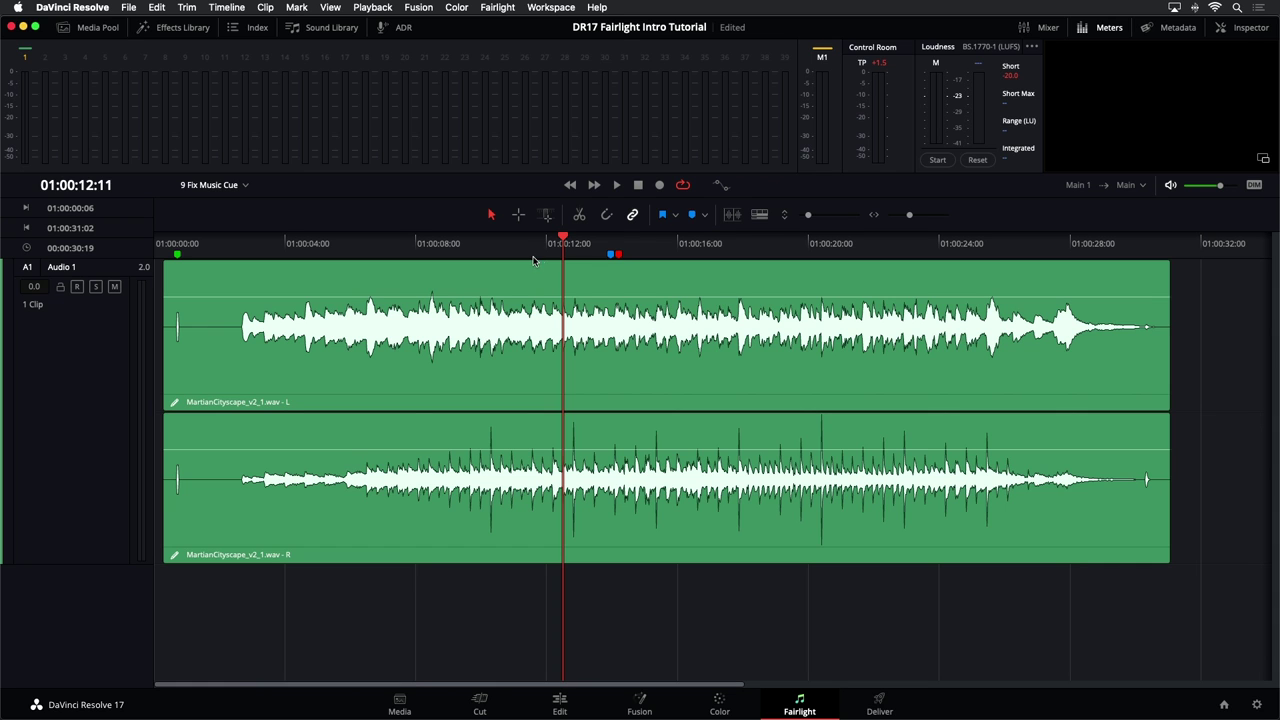
pyautogui.click(520, 250)
pyautogui.press('space')
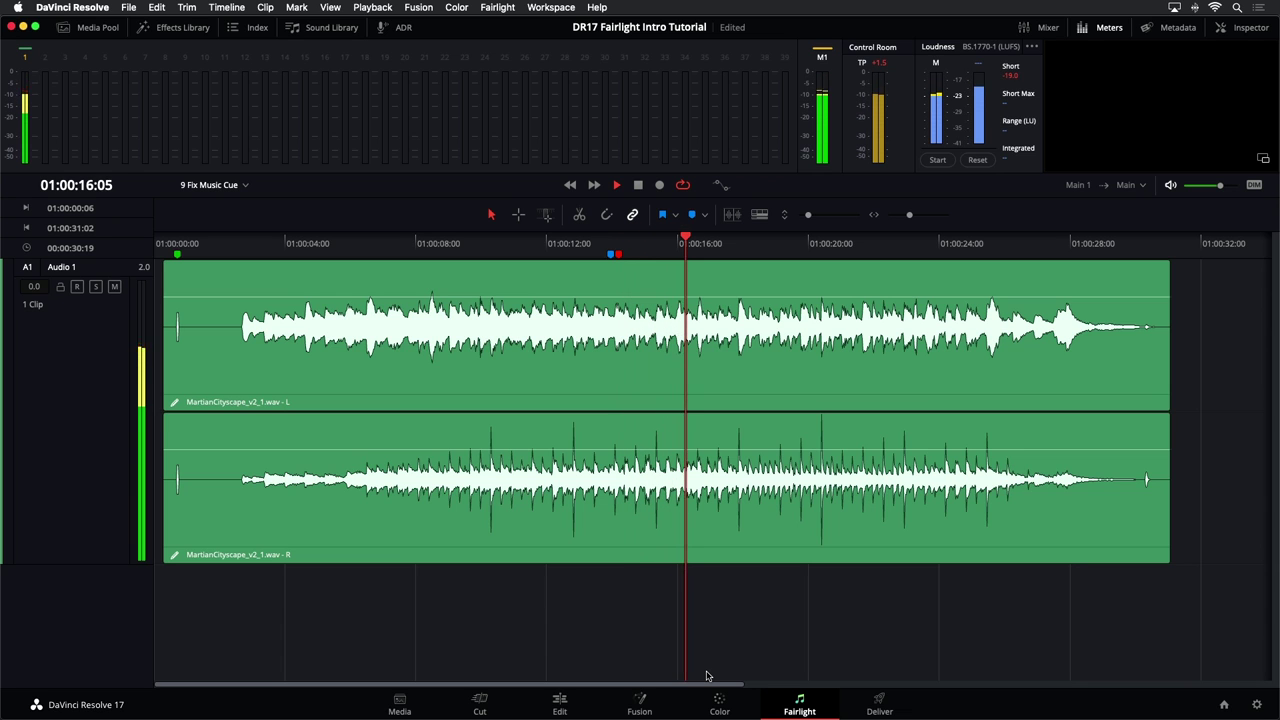
pyautogui.press('space')
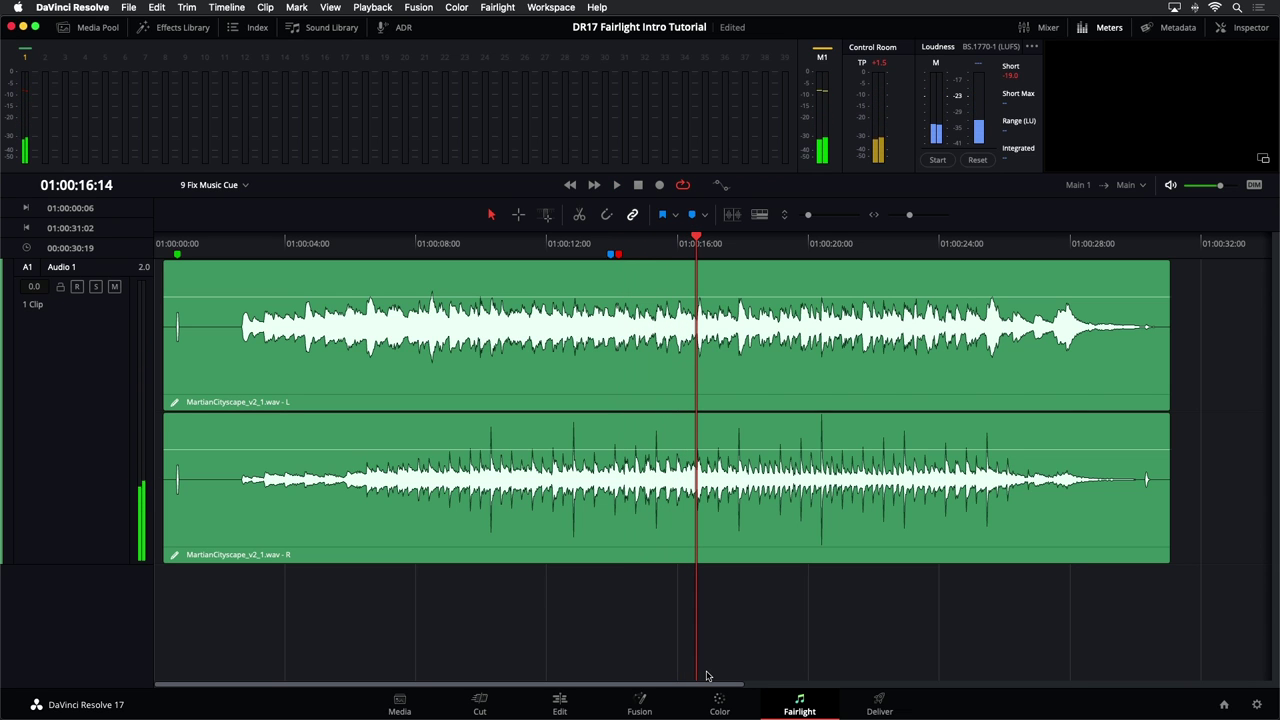